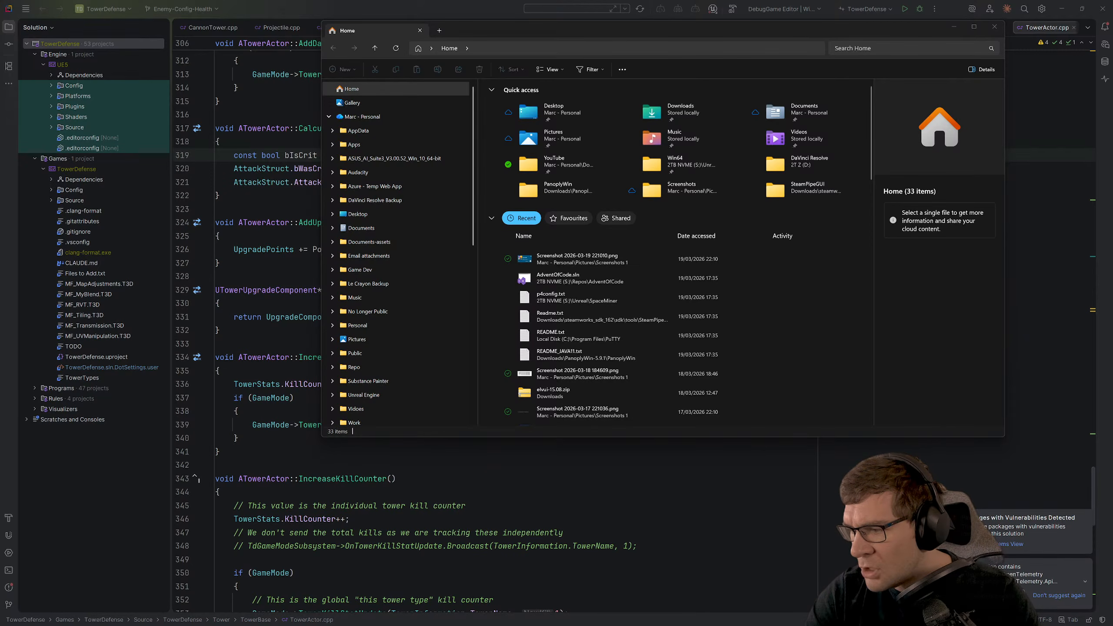
- Enlarge the camera's filter window, set the Colour Correction filter's gamma to 0.23 and color multiply to white, and move the window off this screen
{"action": "left_click_drag", "start_coordinate": [1112, 326], "coordinate": [785, 215]}
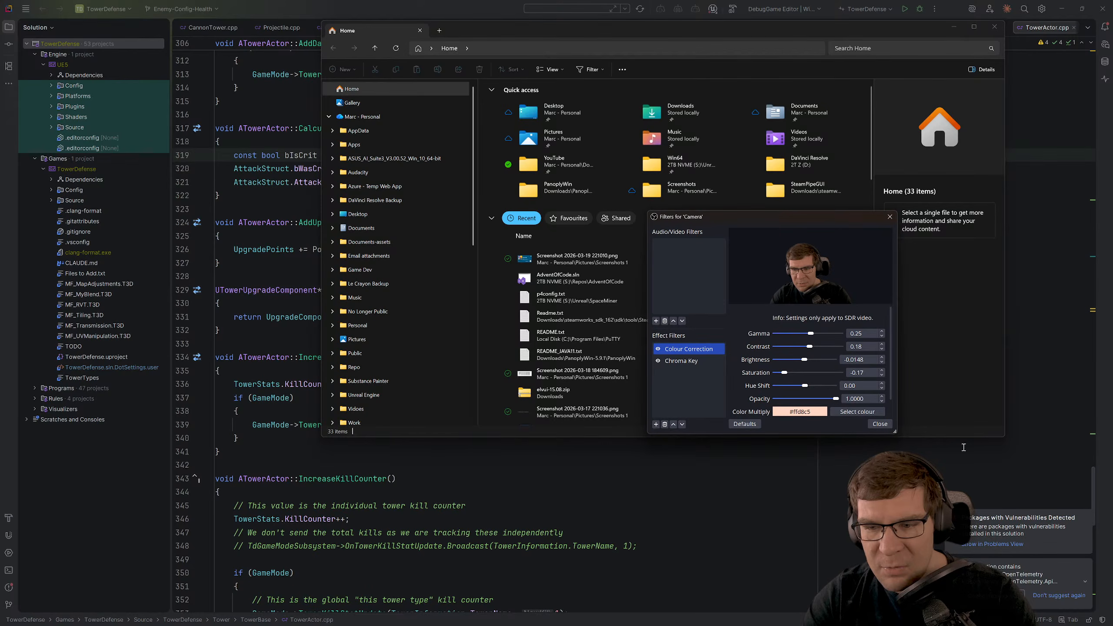
{"action": "left_click_drag", "start_coordinate": [895, 431], "coordinate": [1080, 547]}
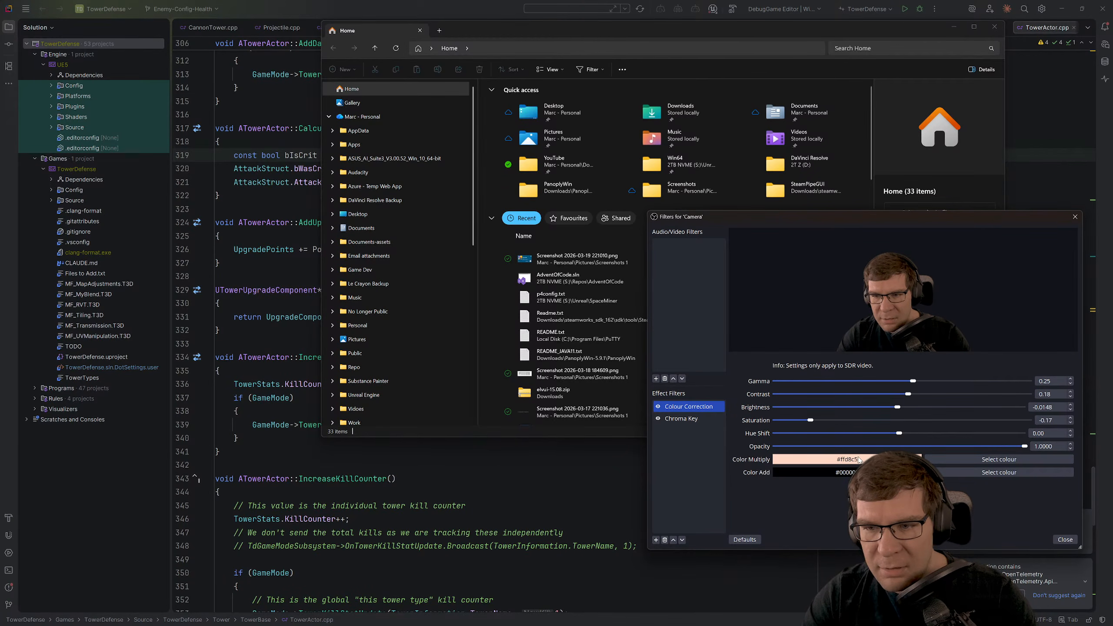
{"action": "left_click_drag", "start_coordinate": [913, 381], "coordinate": [912, 381]}
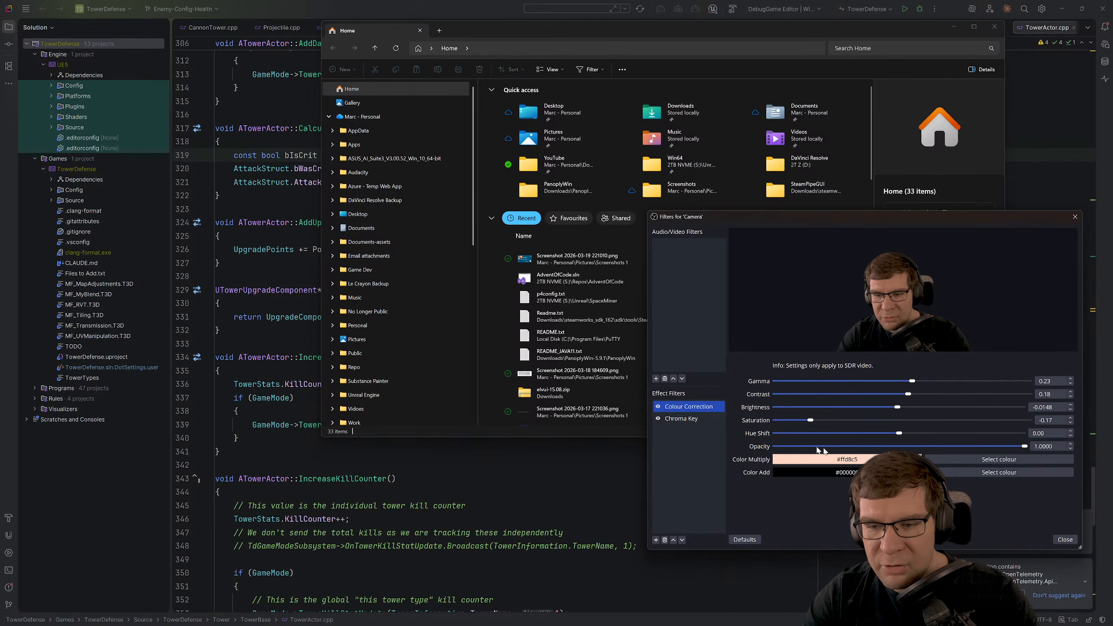
{"action": "left_click", "coordinate": [967, 459]}
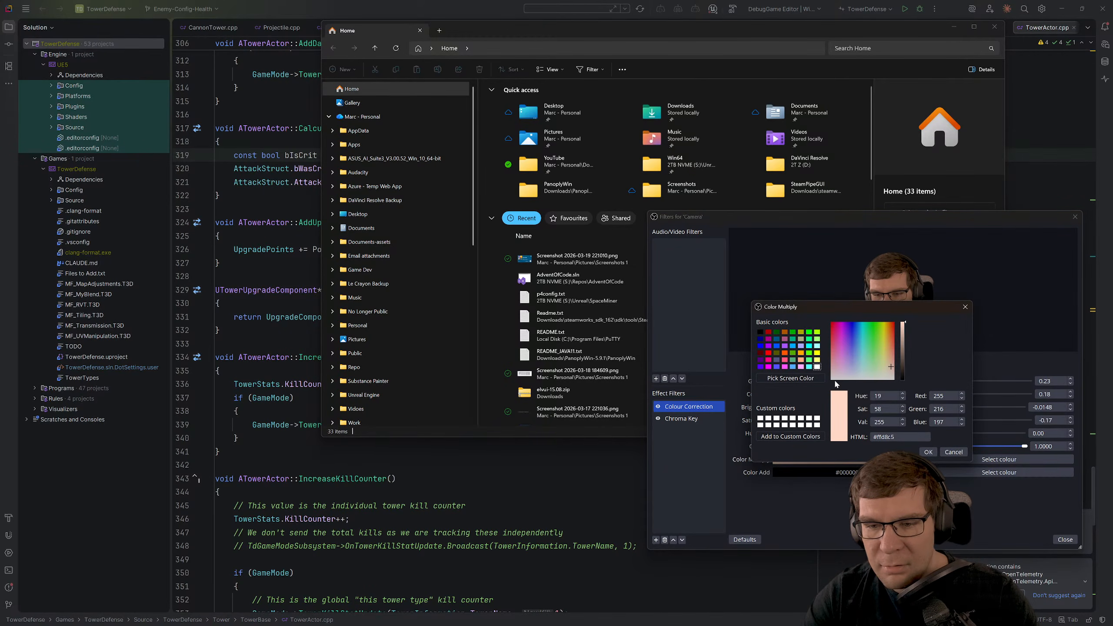
{"action": "left_click", "coordinate": [817, 367]}
{"action": "left_click", "coordinate": [929, 452]}
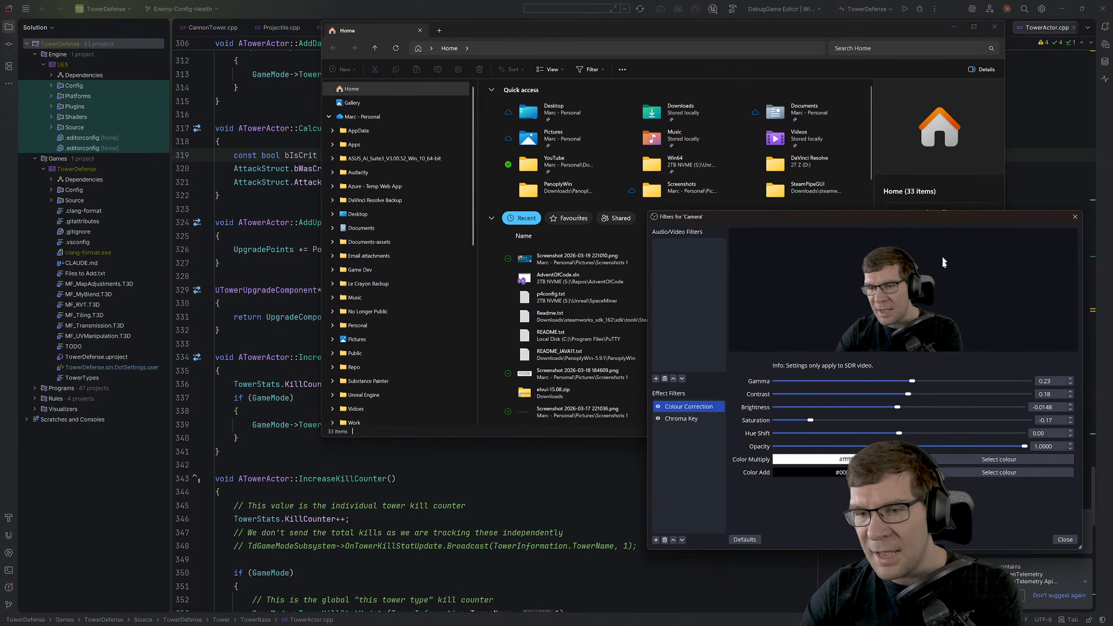
{"action": "left_click_drag", "start_coordinate": [959, 216], "coordinate": [1112, 118]}
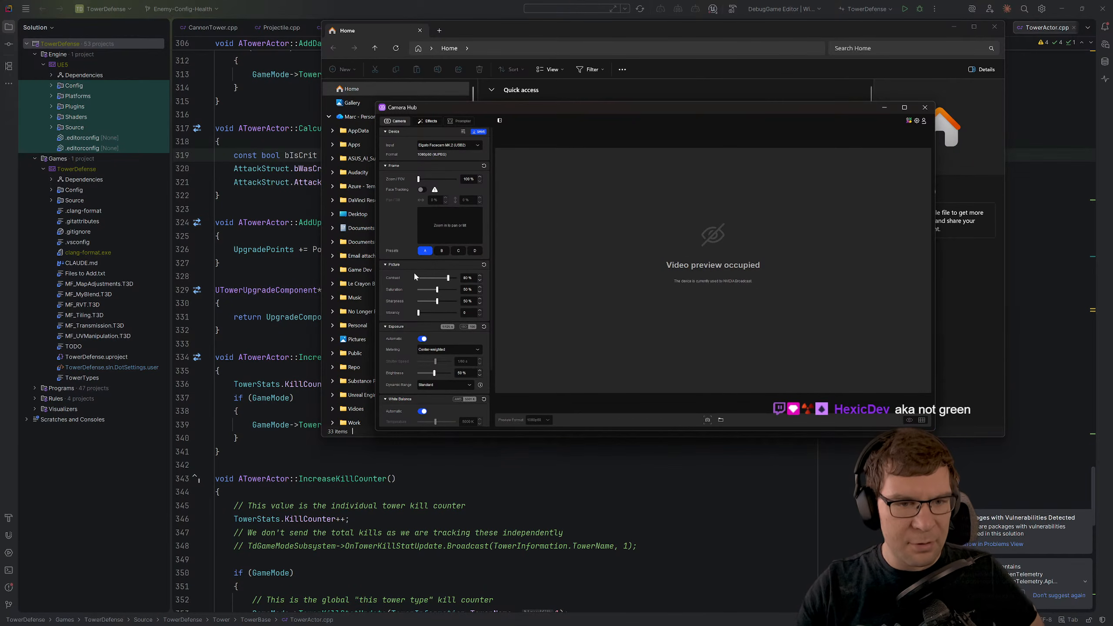
- In Camera Hub, reduce the camera's contrast to about 28% and saturation to about 48%, and raise the exposure brightness to about 79%
{"action": "left_click_drag", "start_coordinate": [449, 282], "coordinate": [444, 281]}
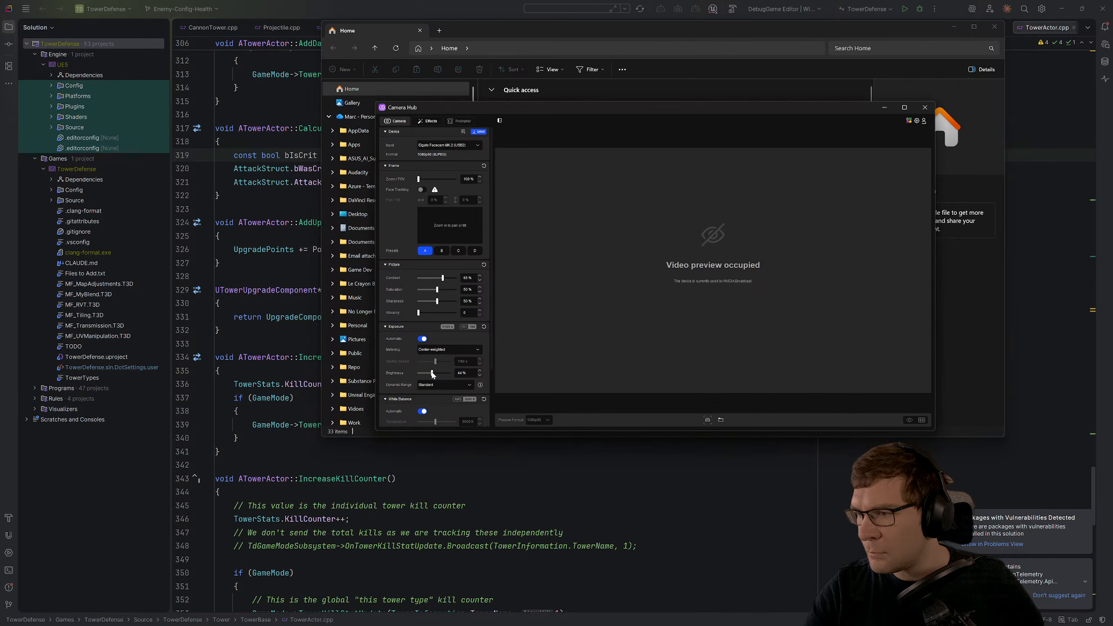
{"action": "left_click_drag", "start_coordinate": [435, 374], "coordinate": [439, 373]}
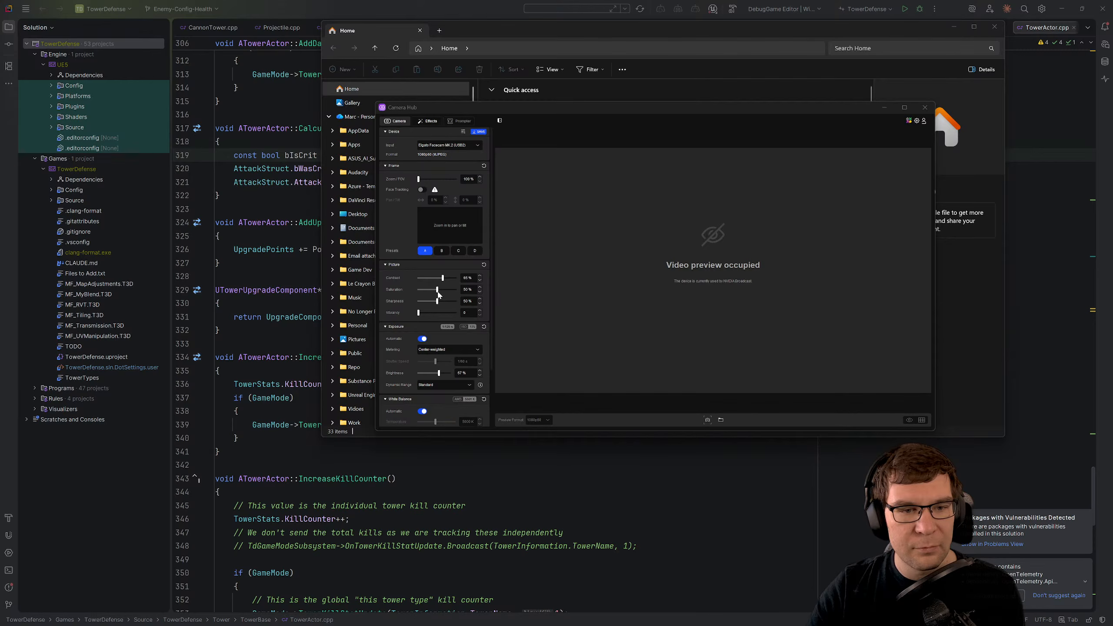
{"action": "mouse_move", "coordinate": [437, 292]}
{"action": "left_mouse_down"}
{"action": "mouse_move", "coordinate": [448, 281]}
{"action": "mouse_move", "coordinate": [425, 281]}
{"action": "left_mouse_up"}
{"action": "left_click_drag", "start_coordinate": [429, 281], "coordinate": [430, 281]}
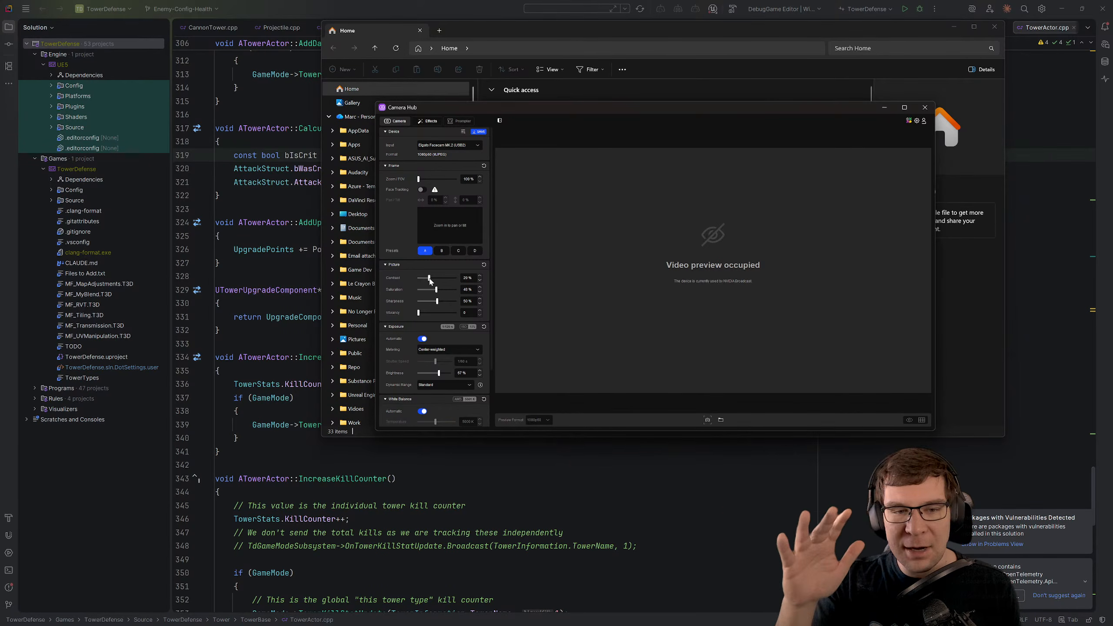
{"action": "scroll", "coordinate": [412, 295], "scroll_direction": "down", "scroll_amount": 1}
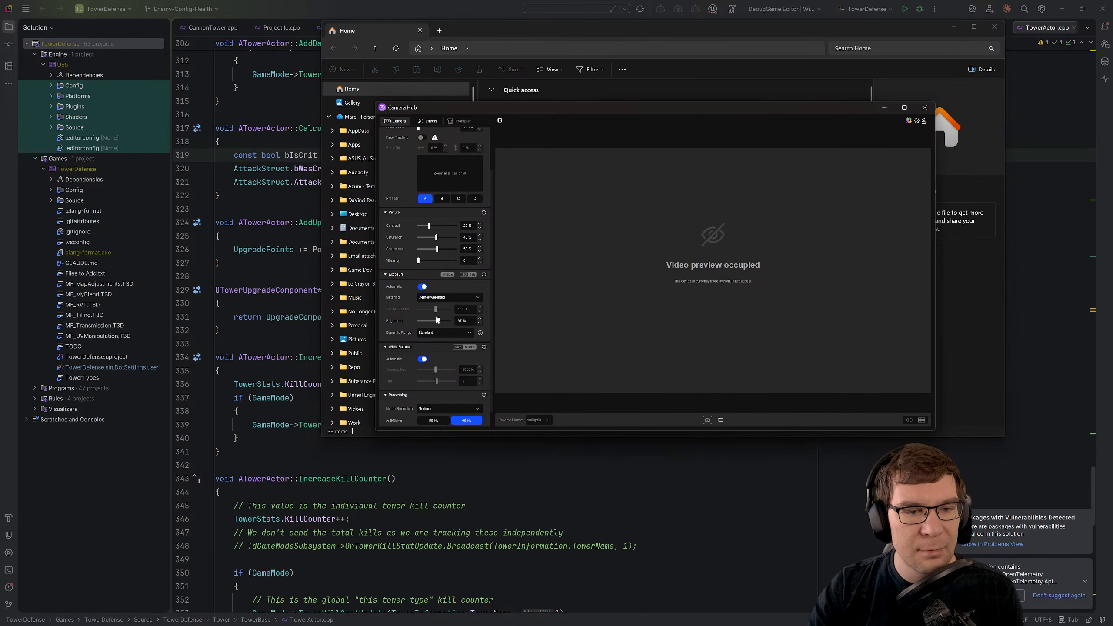
{"action": "left_click_drag", "start_coordinate": [439, 323], "coordinate": [443, 322]}
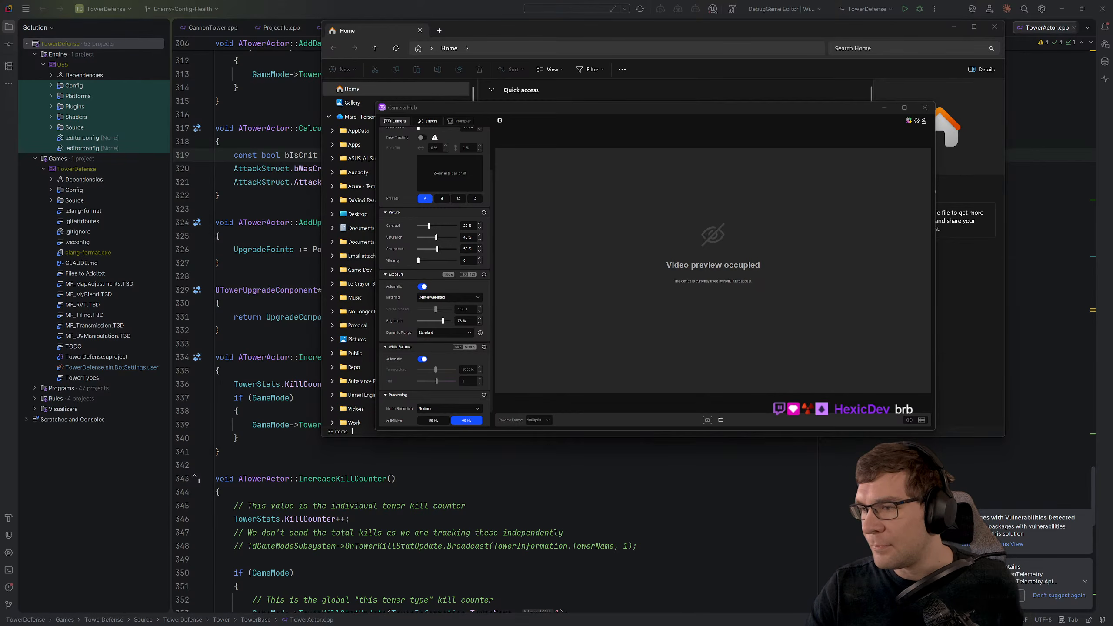
- Switch automatic white balance off and back on, and set the camera's contrast to about 43%
{"action": "left_click", "coordinate": [422, 360]}
{"action": "left_click", "coordinate": [422, 360]}
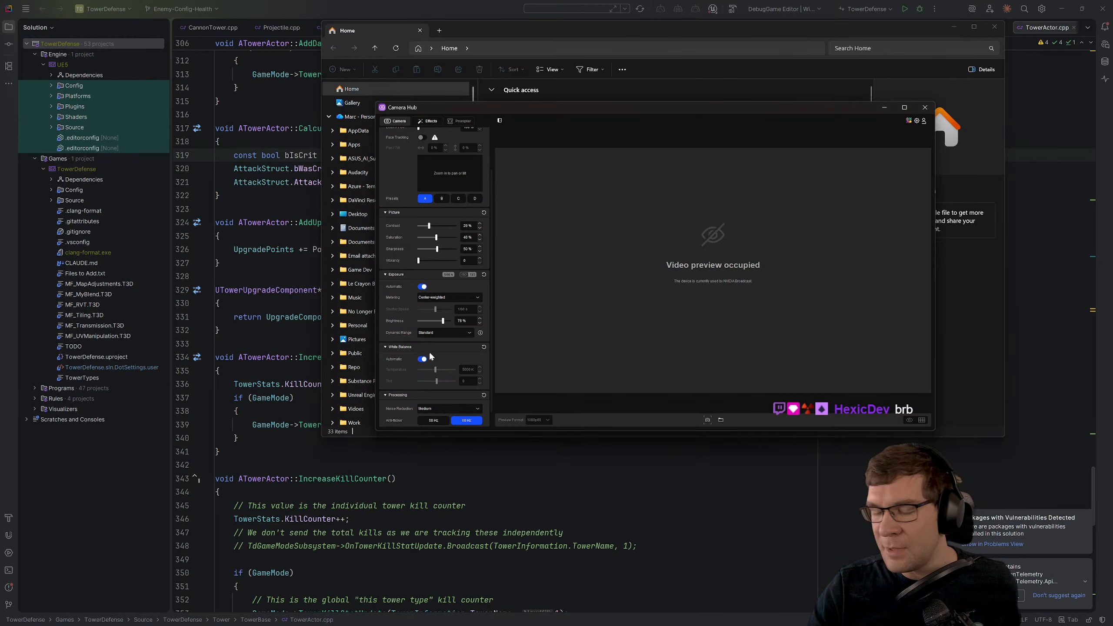
{"action": "scroll", "coordinate": [446, 346], "scroll_direction": "down", "scroll_amount": 1}
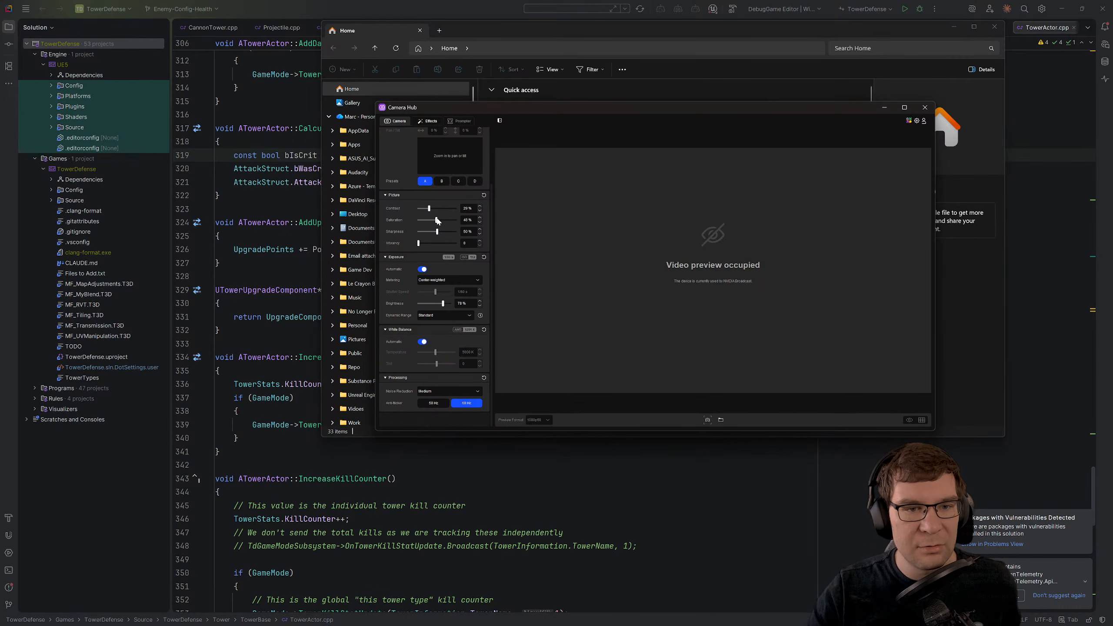
{"action": "left_click_drag", "start_coordinate": [428, 209], "coordinate": [426, 242]}
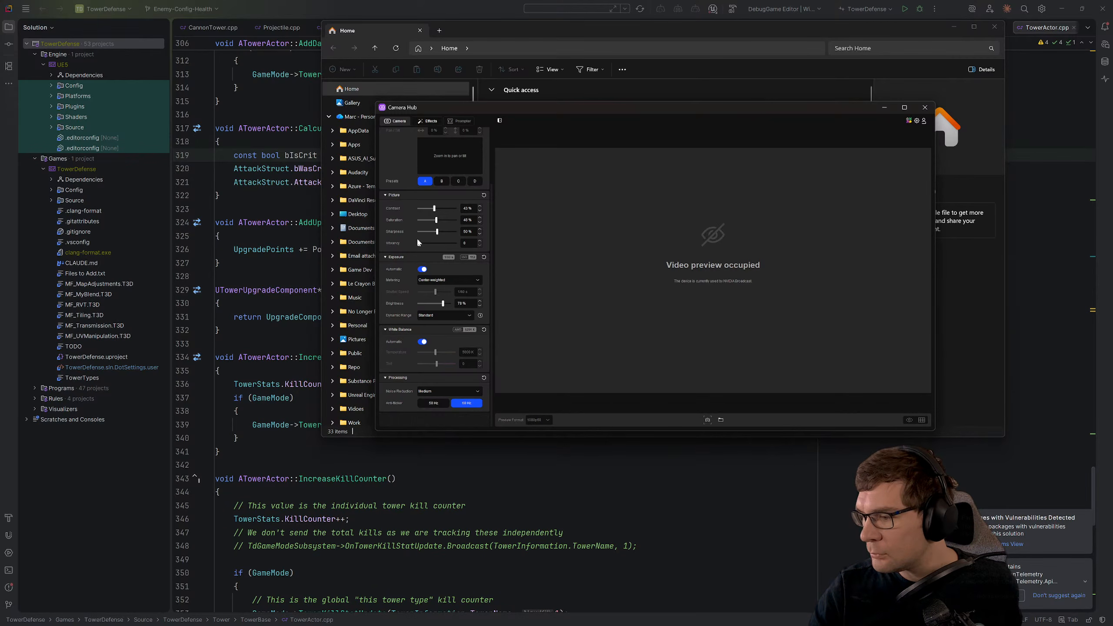
- Switch automatic exposure off and back on, and close Camera Hub
{"action": "left_click", "coordinate": [421, 269]}
{"action": "left_click", "coordinate": [422, 269]}
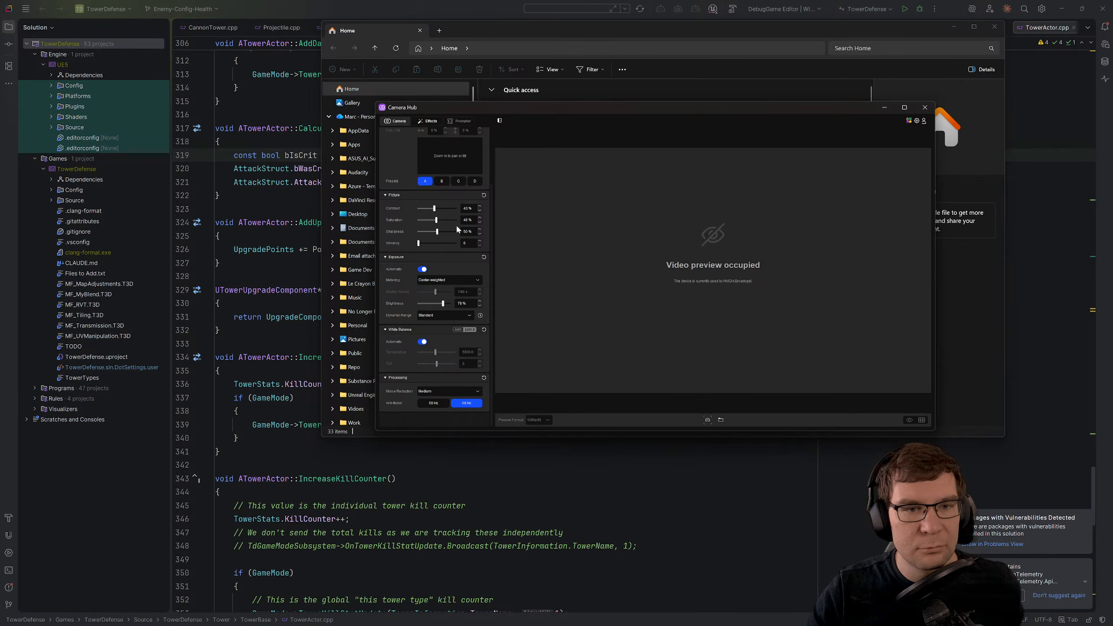
{"action": "scroll", "coordinate": [456, 225], "scroll_direction": "up", "scroll_amount": 2}
{"action": "scroll", "coordinate": [456, 224], "scroll_direction": "up", "scroll_amount": 1}
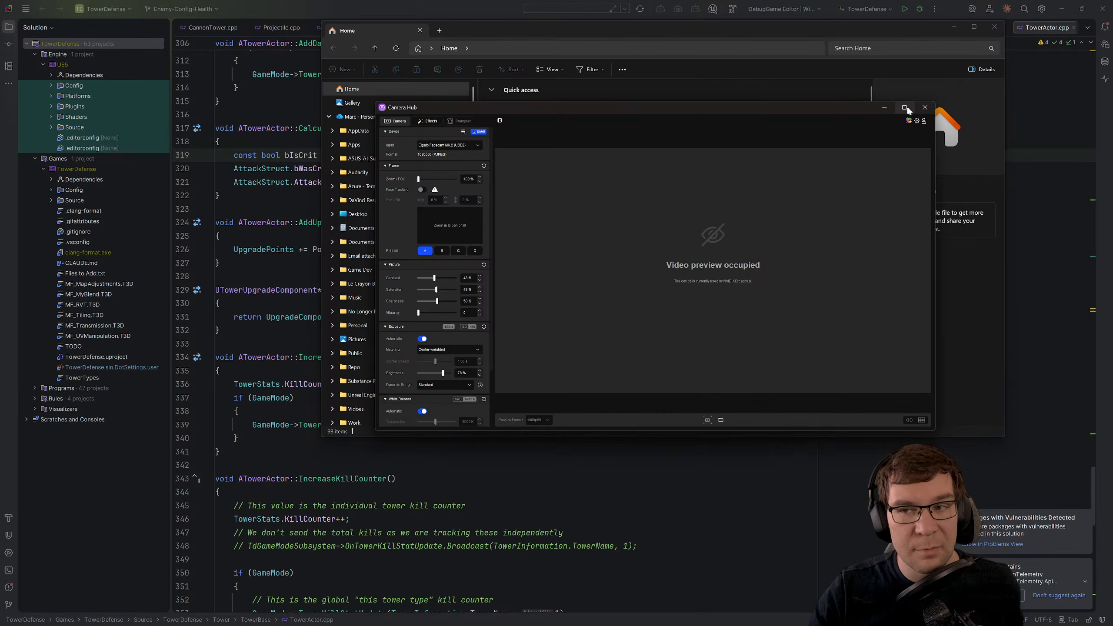
{"action": "left_click", "coordinate": [925, 108]}
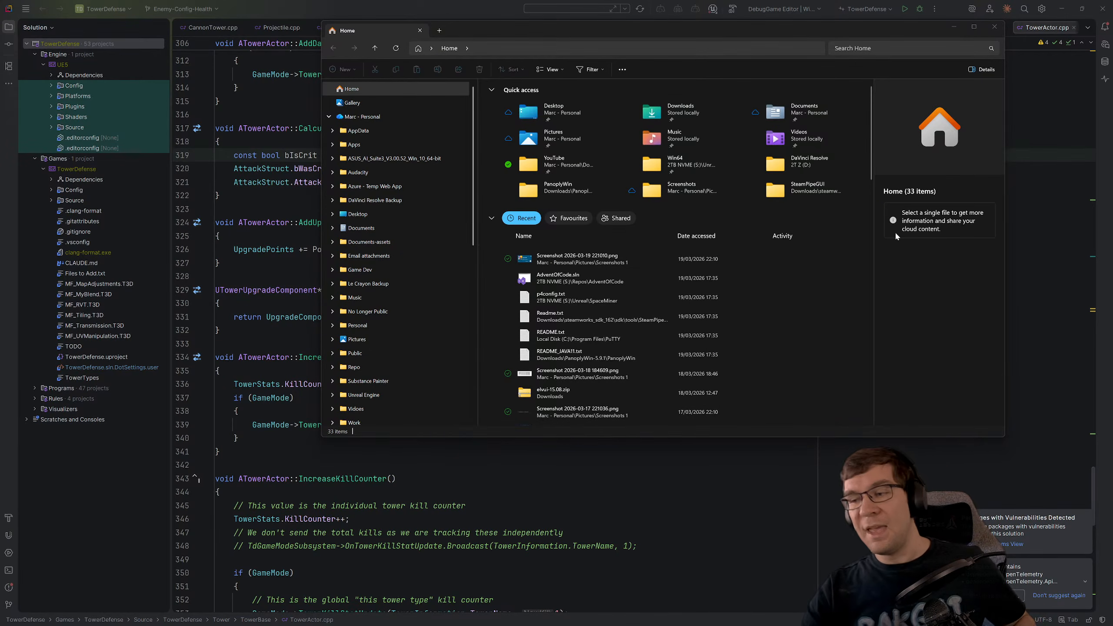
{"action": "left_click_drag", "start_coordinate": [771, 32], "coordinate": [745, 0]}
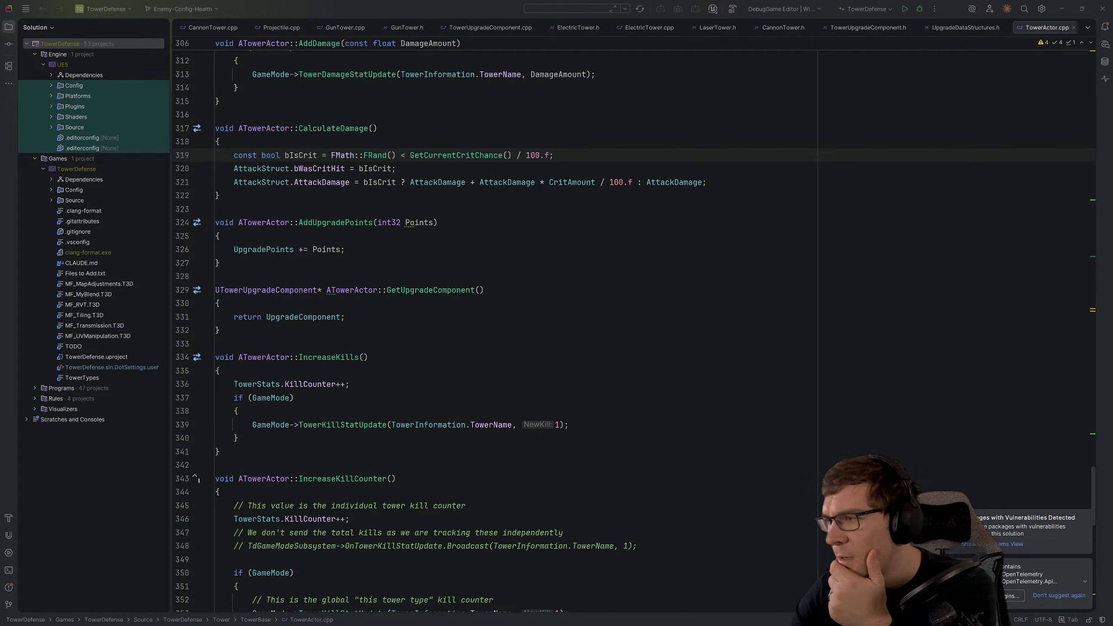
{"action": "left_click_drag", "start_coordinate": [1112, 240], "coordinate": [571, 184]}
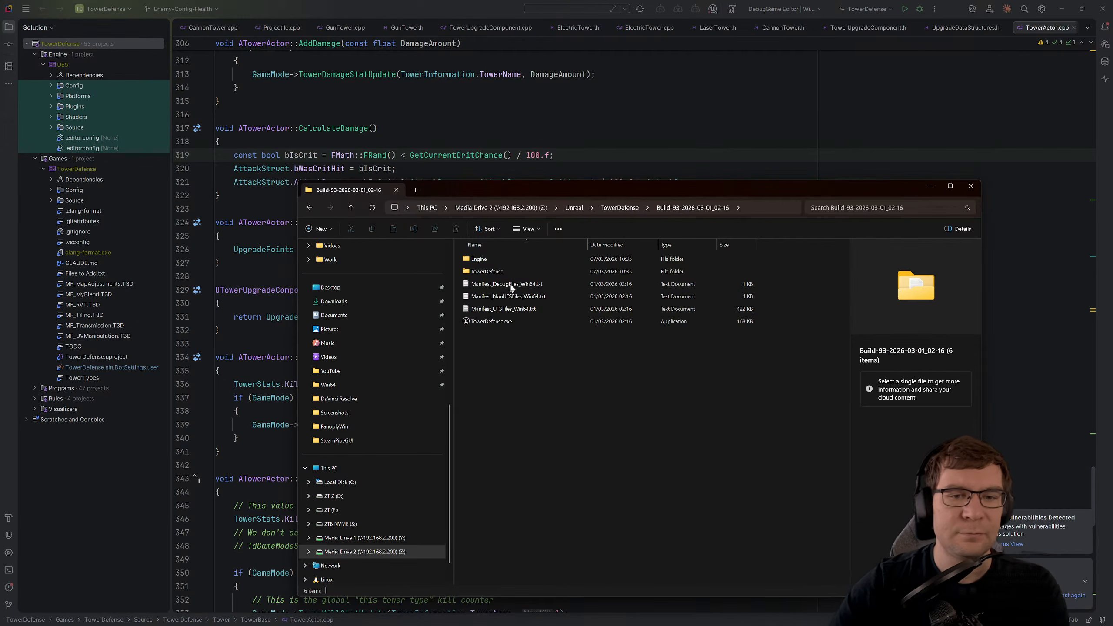
{"action": "double_click", "coordinate": [520, 321]}
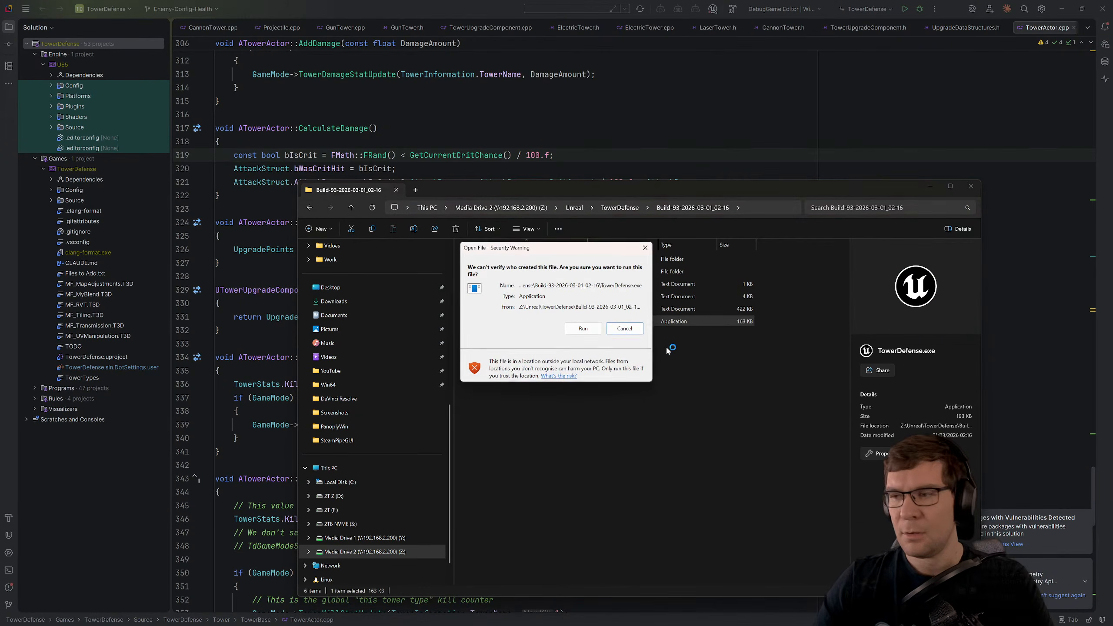
{"action": "left_click", "coordinate": [584, 332]}
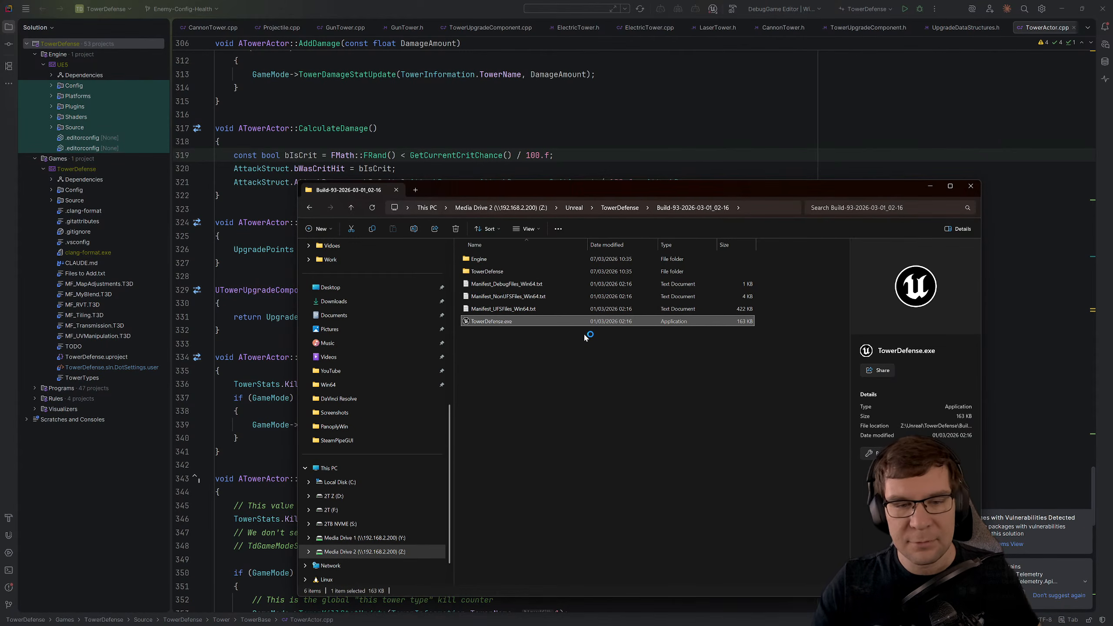
{"action": "left_click_drag", "start_coordinate": [548, 190], "coordinate": [1112, 184]}
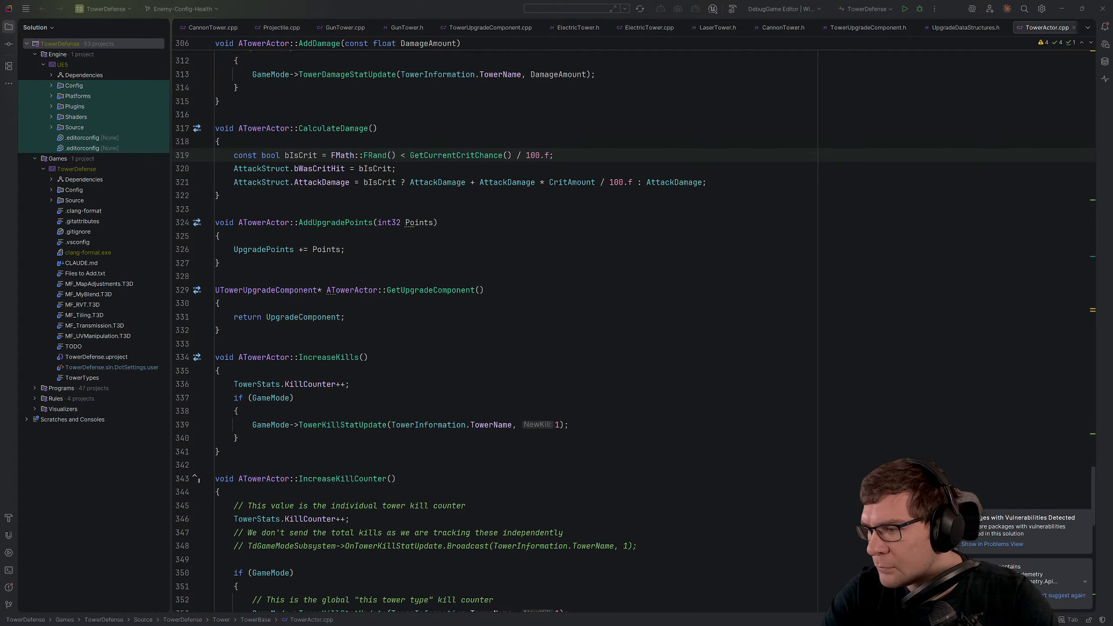
- Tune the camera's Colour Correction 2 to gamma 0.18 and contrast 0.93, and Colour Correction to gamma -0.14, contrast -0.09 and brightness -0.0150
{"action": "left_click_drag", "start_coordinate": [483, 197], "coordinate": [622, 166]}
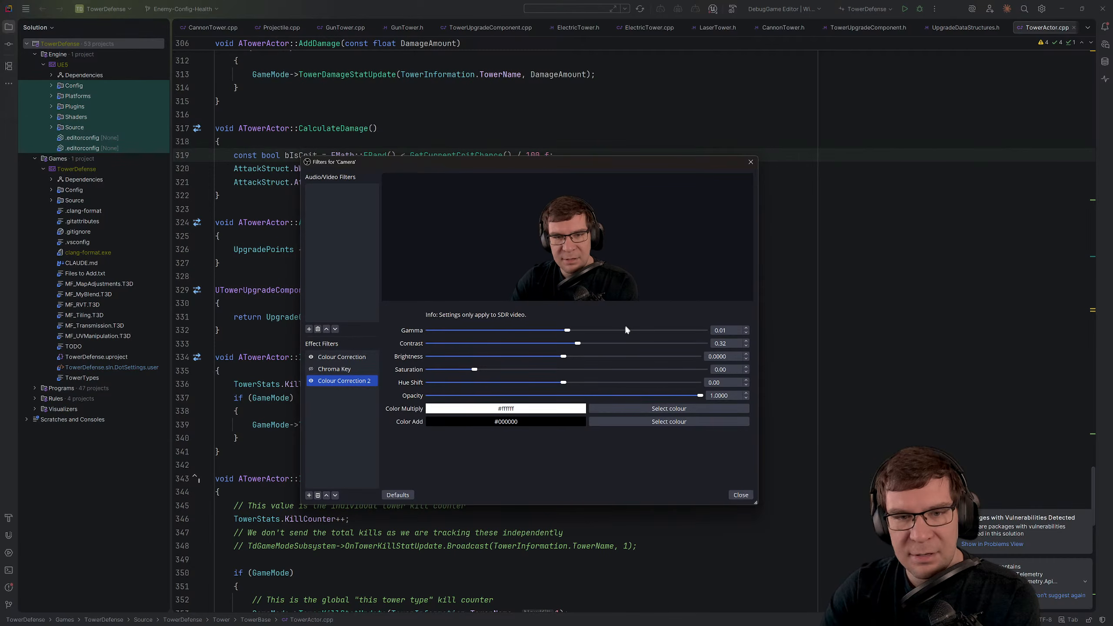
{"action": "left_click_drag", "start_coordinate": [567, 330], "coordinate": [563, 330]}
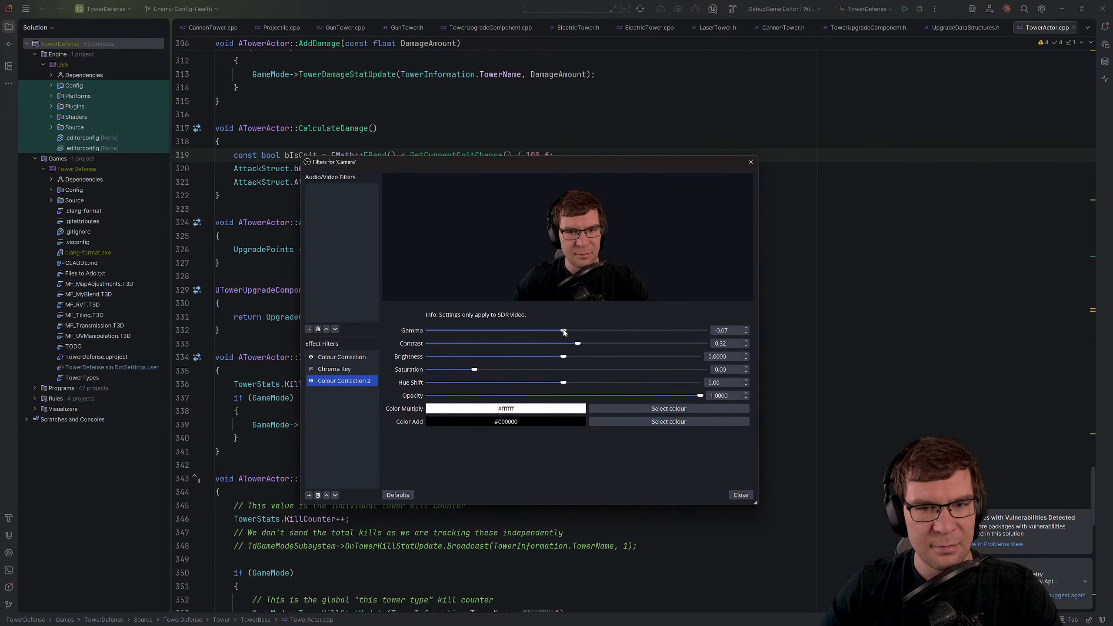
{"action": "left_click", "coordinate": [342, 357]}
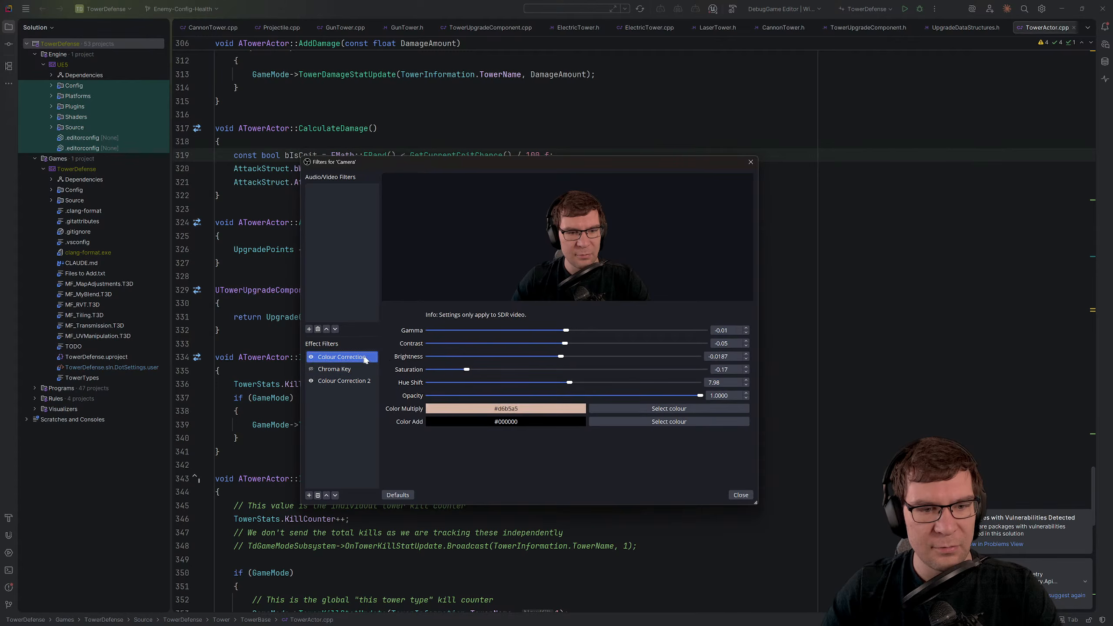
{"action": "left_click_drag", "start_coordinate": [565, 331], "coordinate": [600, 346]}
{"action": "left_click", "coordinate": [333, 382]}
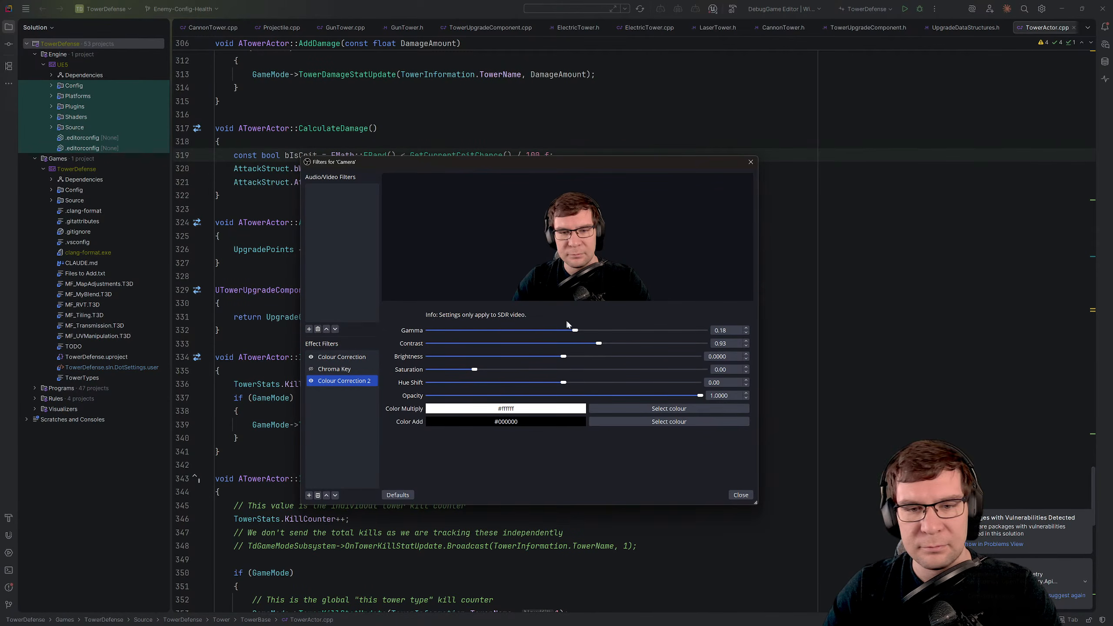
{"action": "left_click_drag", "start_coordinate": [575, 331], "coordinate": [562, 356]}
{"action": "left_click", "coordinate": [367, 357]}
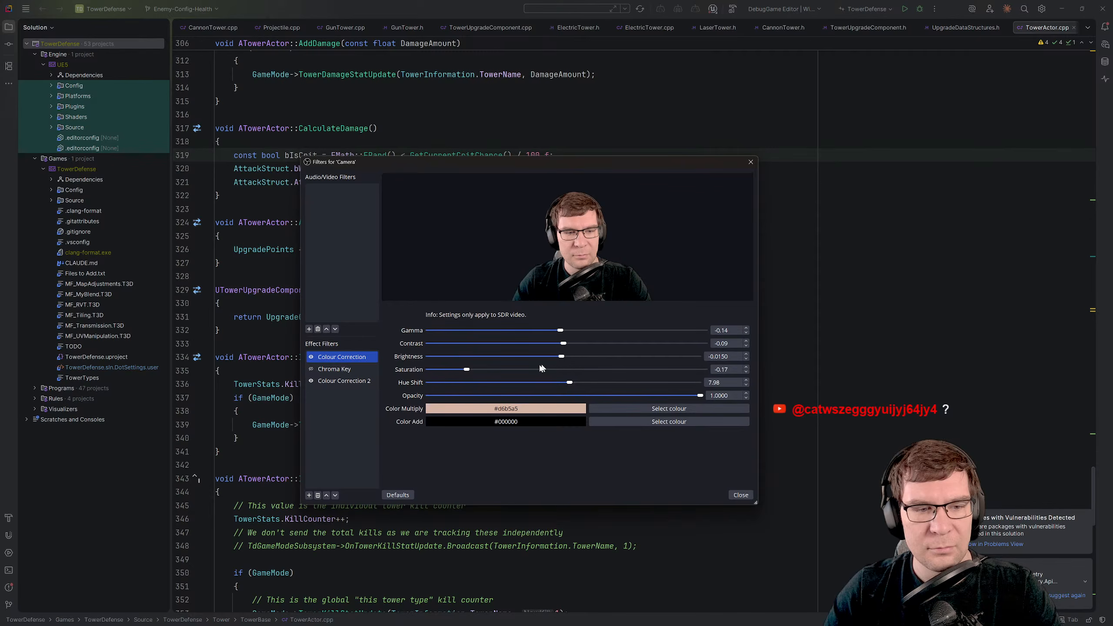
- Add a third Colour Correction filter to the camera and set its color multiply to light blue #b7e0ff
{"action": "left_click", "coordinate": [310, 495]}
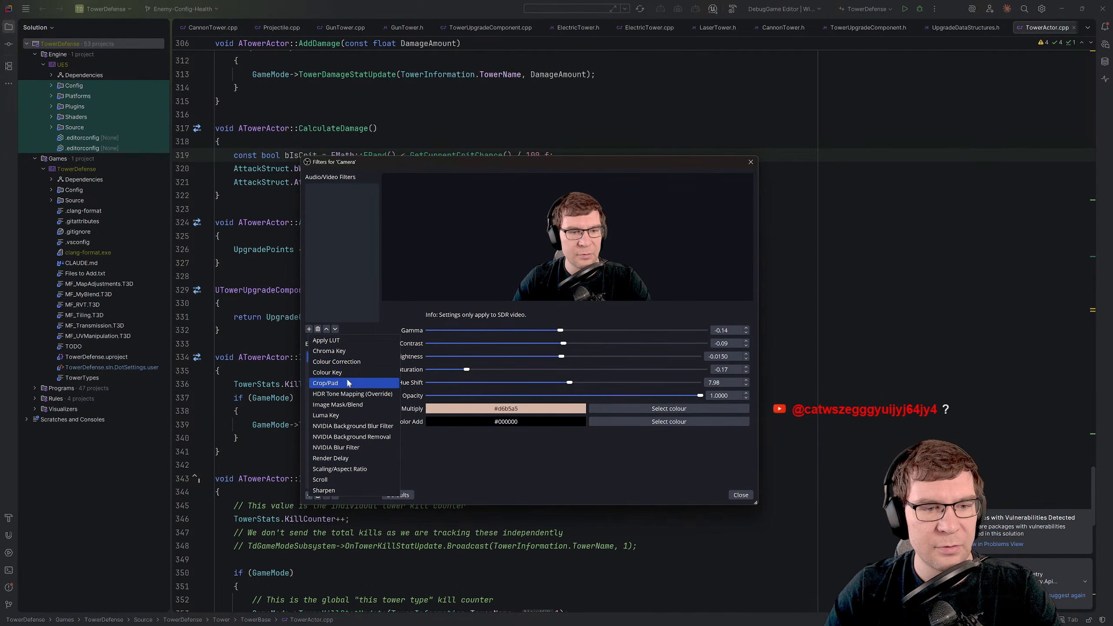
{"action": "left_click", "coordinate": [346, 361]}
{"action": "left_click", "coordinate": [516, 351]}
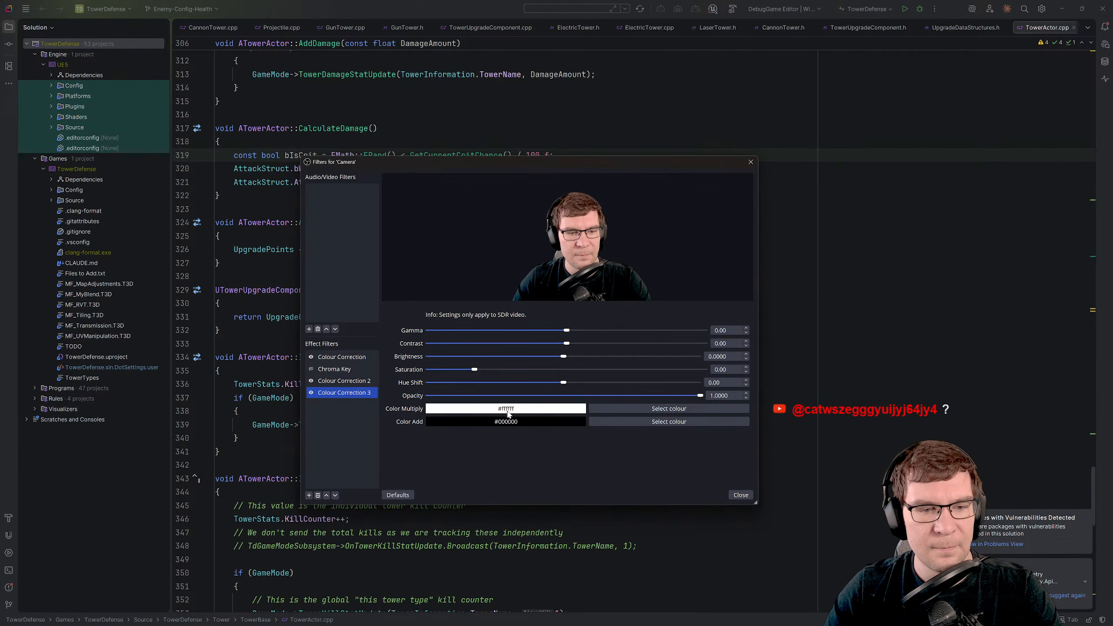
{"action": "left_click", "coordinate": [652, 407]}
{"action": "mouse_move", "coordinate": [529, 296]}
{"action": "left_mouse_down"}
{"action": "mouse_move", "coordinate": [518, 277]}
{"action": "mouse_move", "coordinate": [523, 312]}
{"action": "left_mouse_up"}
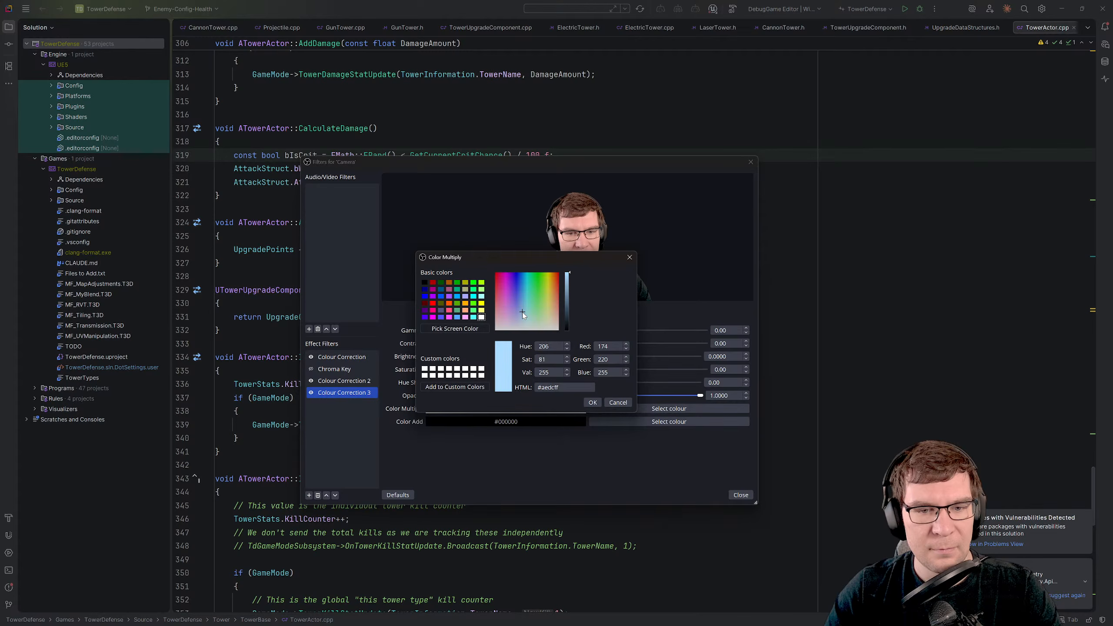
{"action": "left_click", "coordinate": [591, 402]}
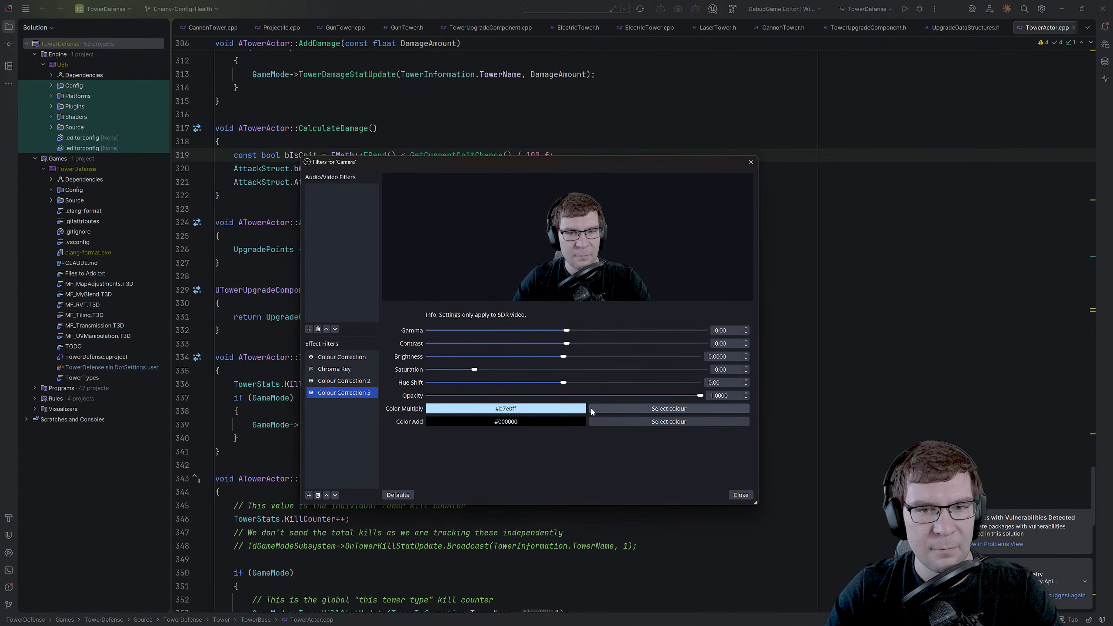
- Set Colour Correction 3's gamma to -0.30, contrast to 0.39 and brightness to -0.0086, and close the filter window
{"action": "left_click_drag", "start_coordinate": [569, 334], "coordinate": [562, 356]}
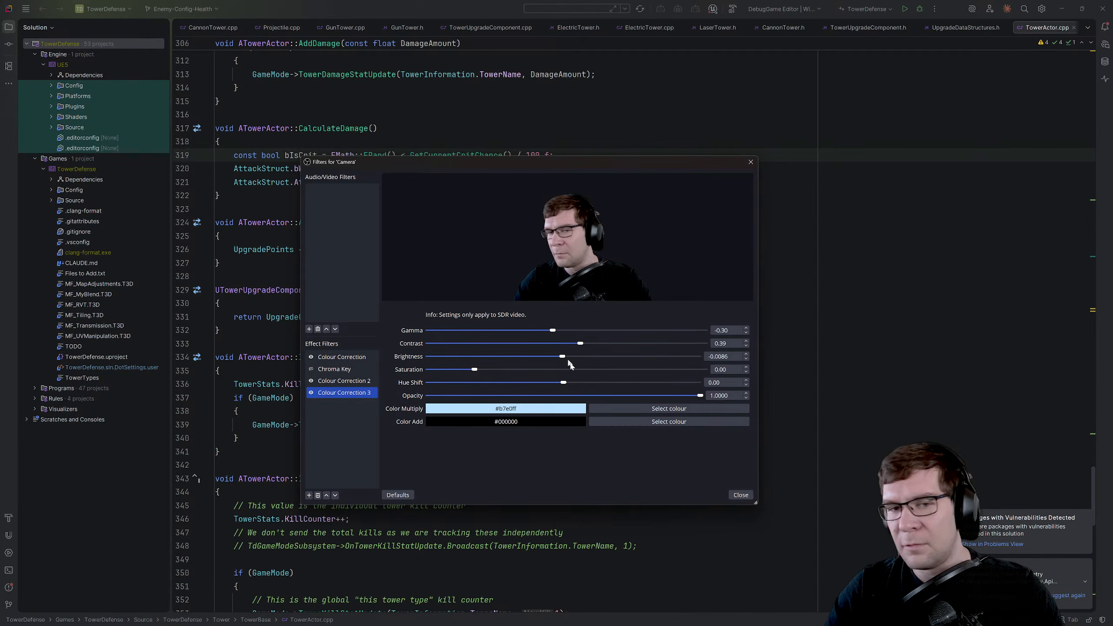
{"action": "left_click", "coordinate": [740, 494]}
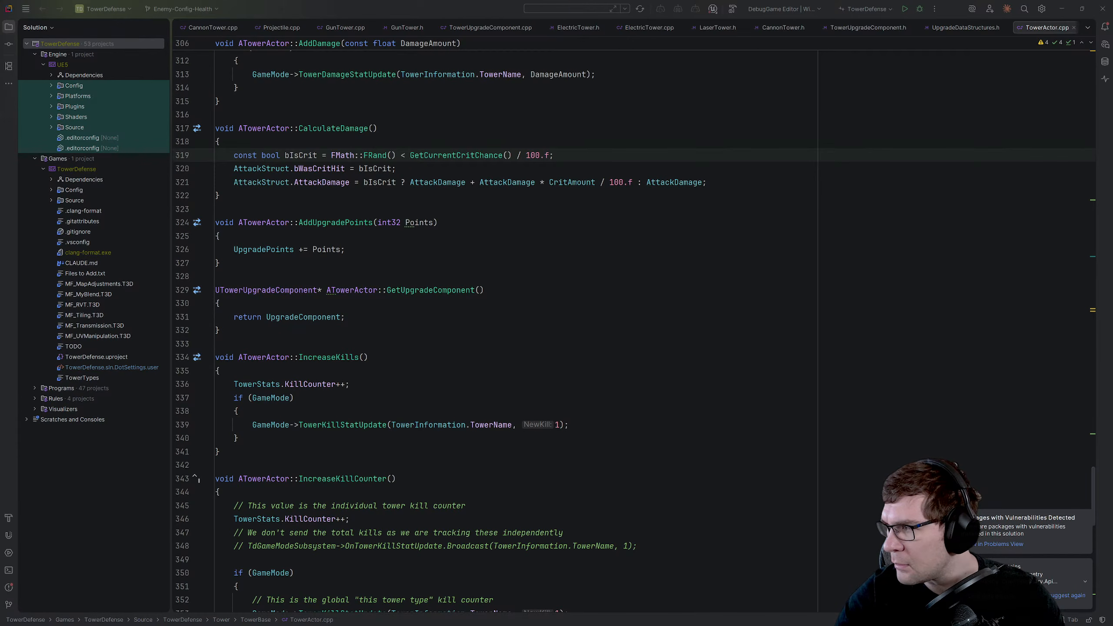
- Bring the build folder back onto this screen and try to run TowerDefense.exe as administrator, accepting the security warning
{"action": "left_click_drag", "start_coordinate": [1112, 202], "coordinate": [461, 120]}
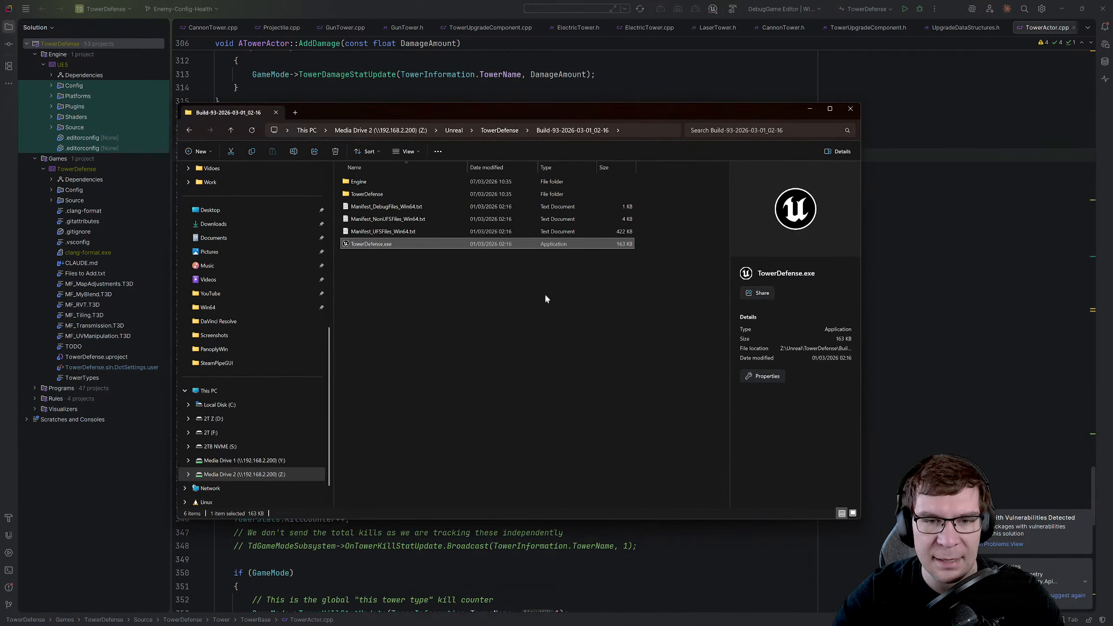
{"action": "right_click", "coordinate": [584, 255]}
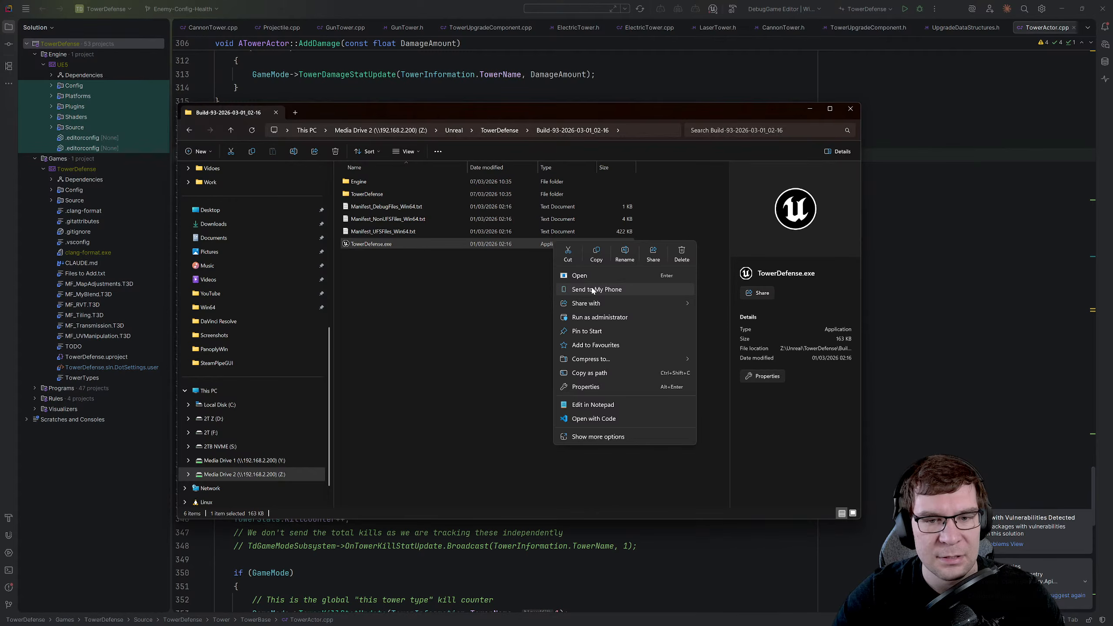
{"action": "left_click", "coordinate": [444, 259]}
{"action": "right_click", "coordinate": [424, 244]}
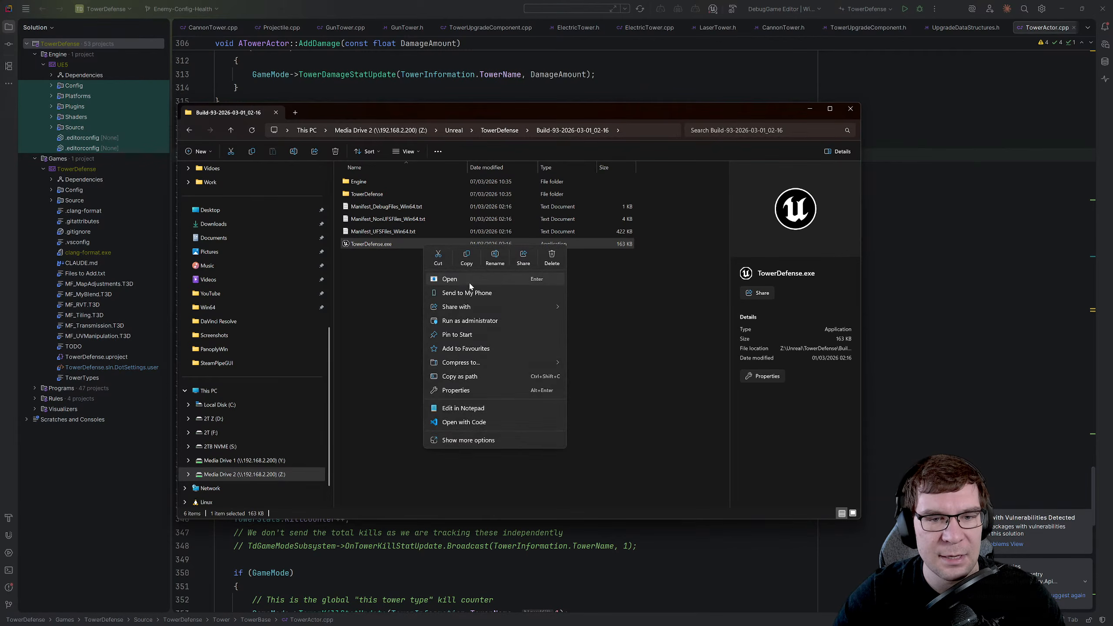
{"action": "left_click", "coordinate": [488, 439]}
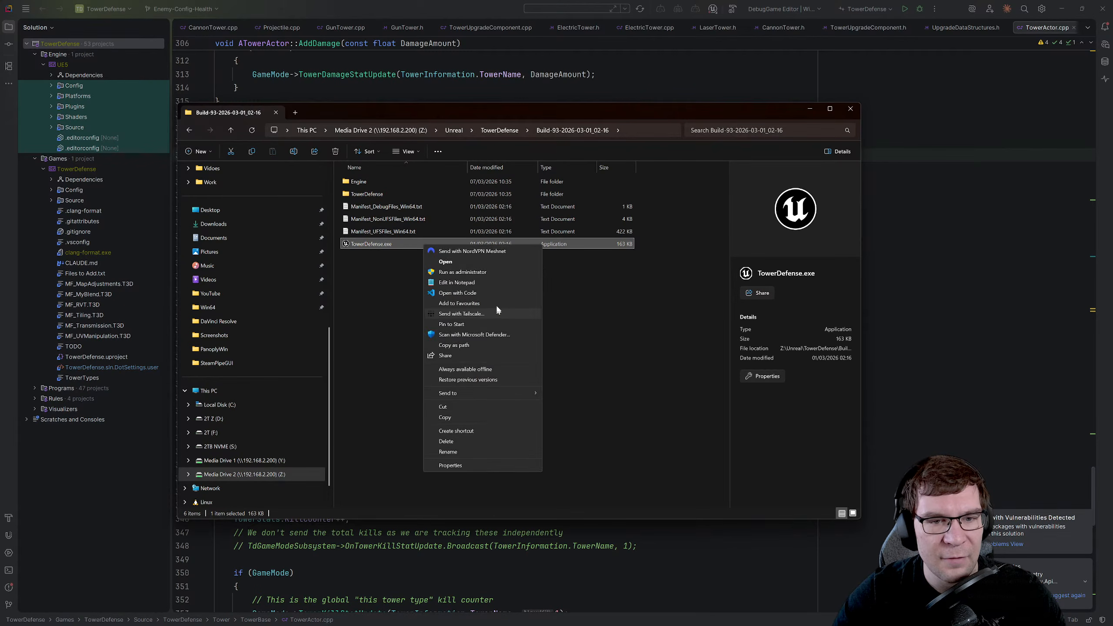
{"action": "left_click", "coordinate": [463, 272]}
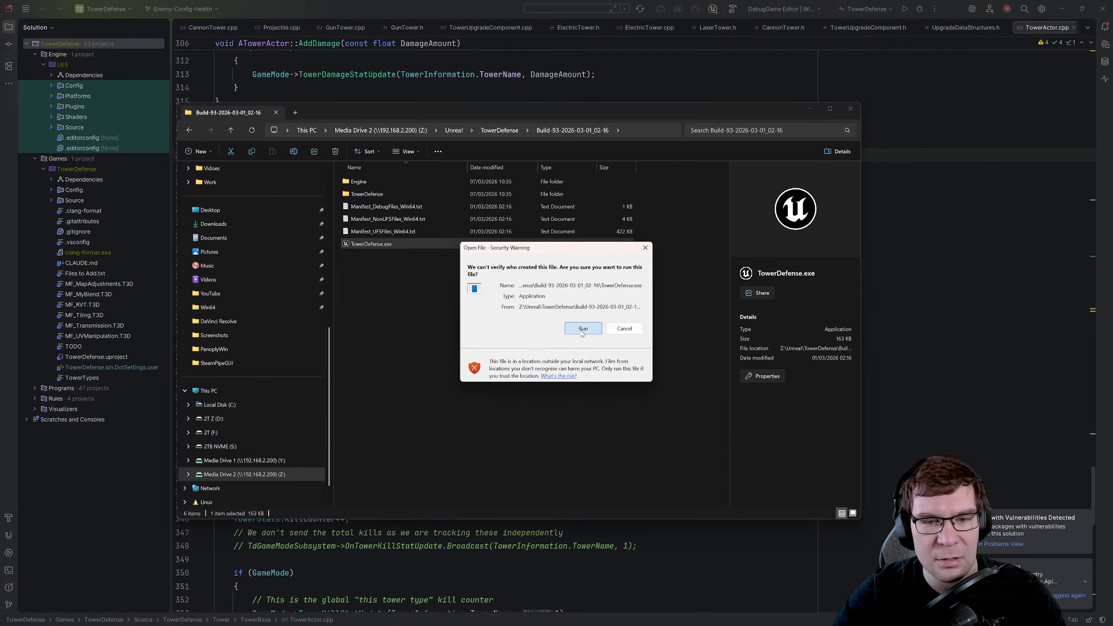
{"action": "left_click", "coordinate": [583, 329]}
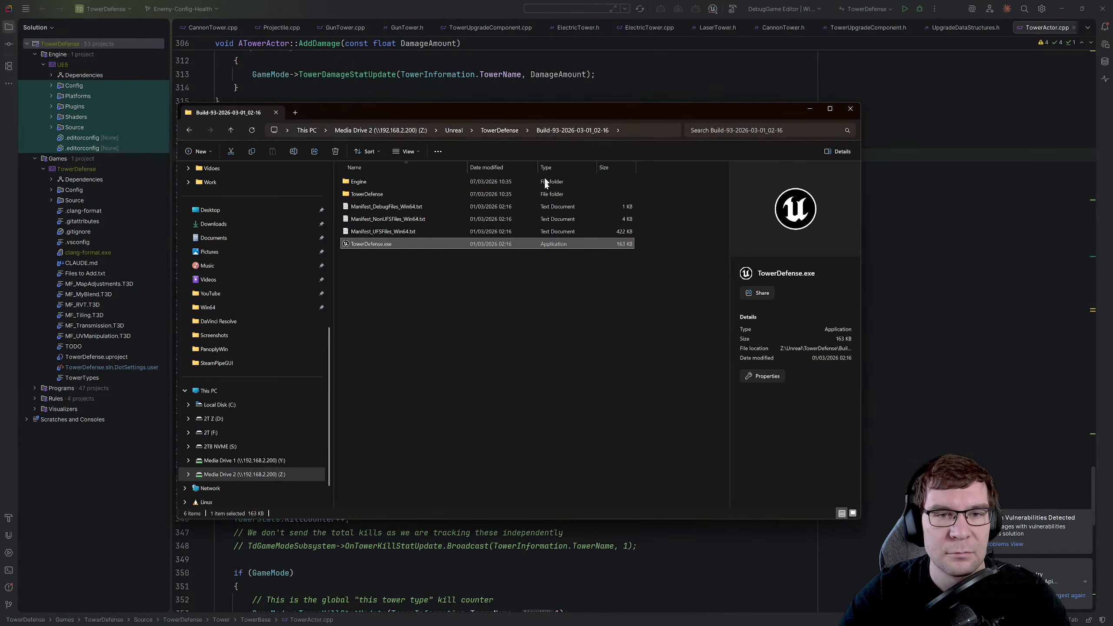
- Paste the copied Latest build folder into the 2TB NVME (S:) drive and move the copy progress window off this screen
{"action": "left_click", "coordinate": [539, 278]}
{"action": "left_click", "coordinate": [503, 124]}
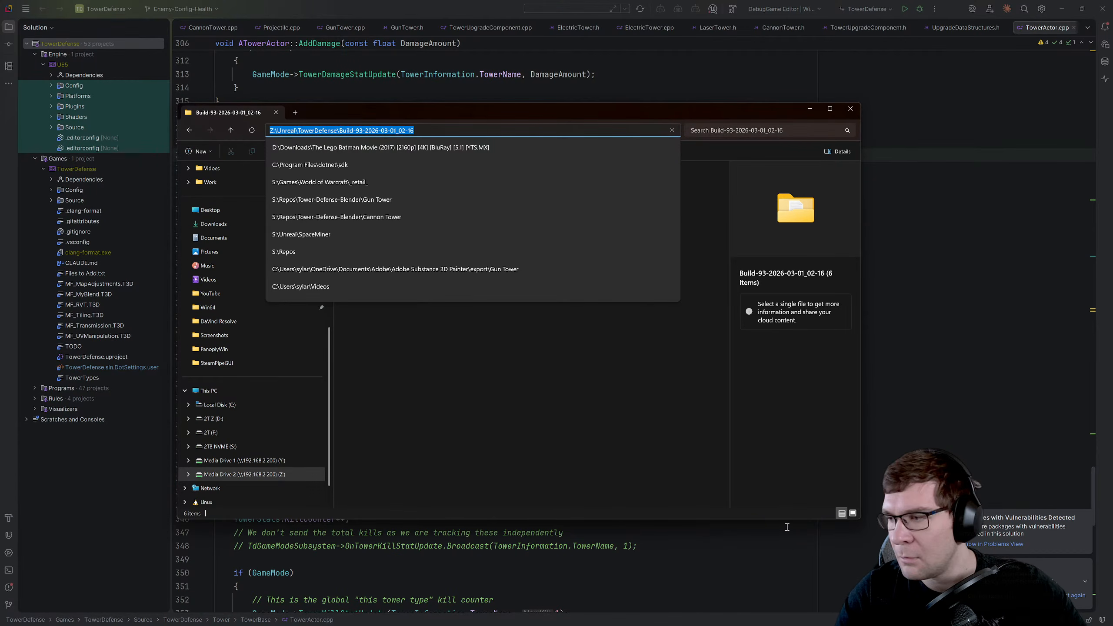
{"action": "key", "text": "alt+Tab"}
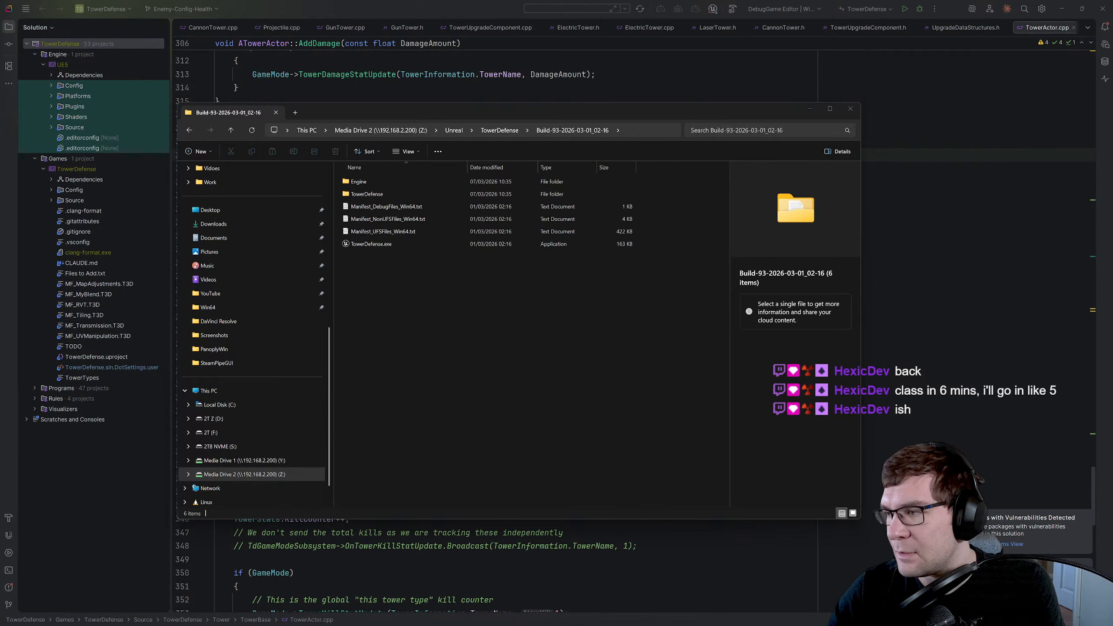
{"action": "left_click", "coordinate": [220, 447]}
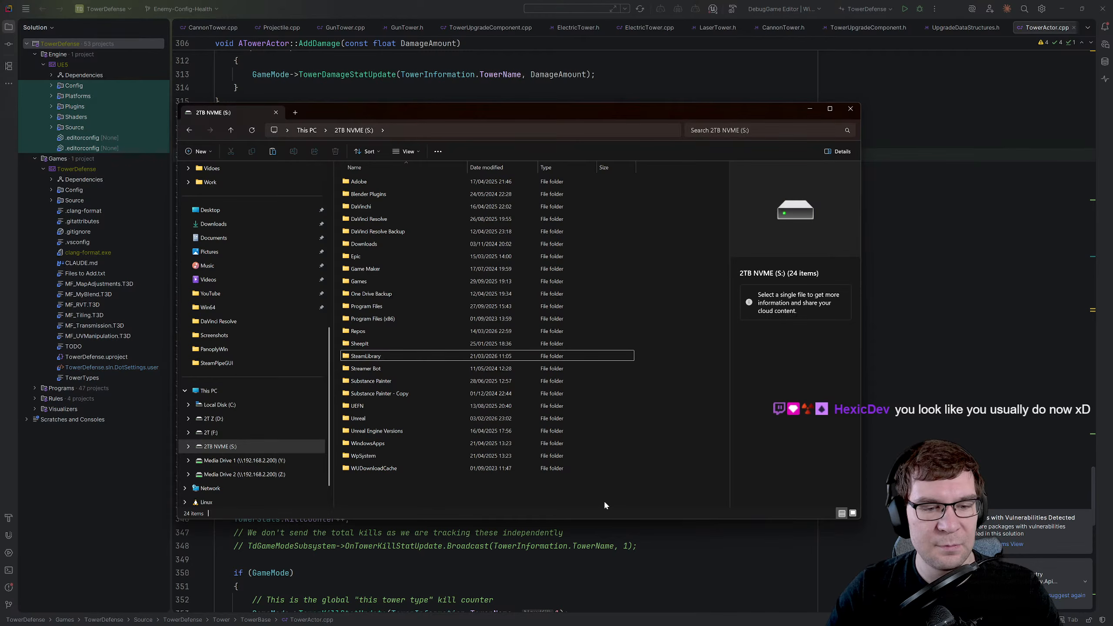
{"action": "key", "text": "ctrl+v"}
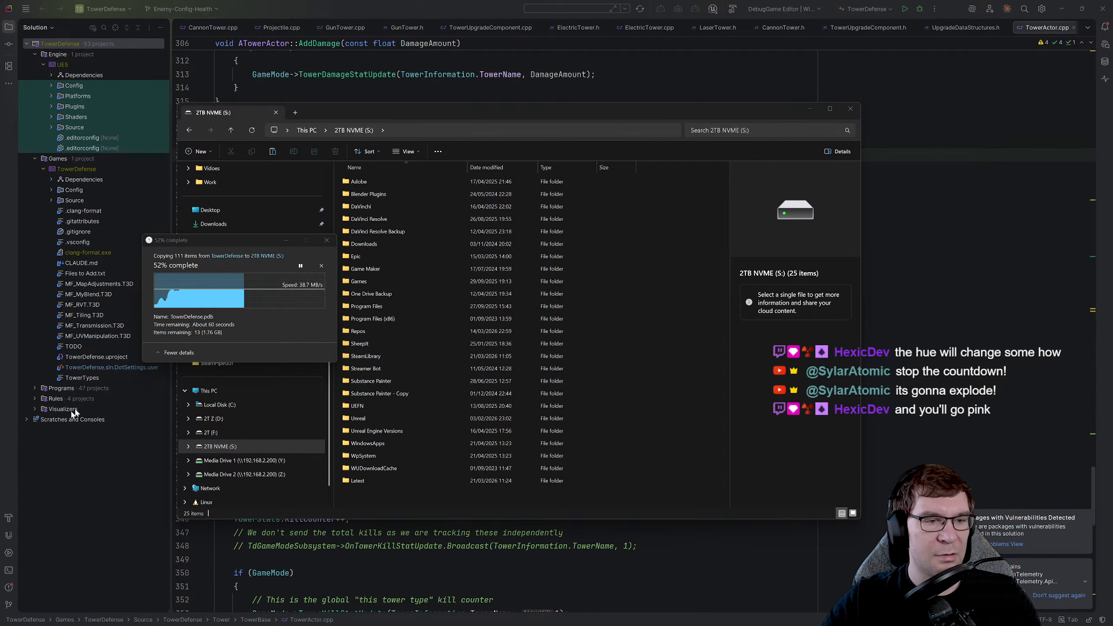
{"action": "left_click_drag", "start_coordinate": [165, 242], "coordinate": [0, 244]}
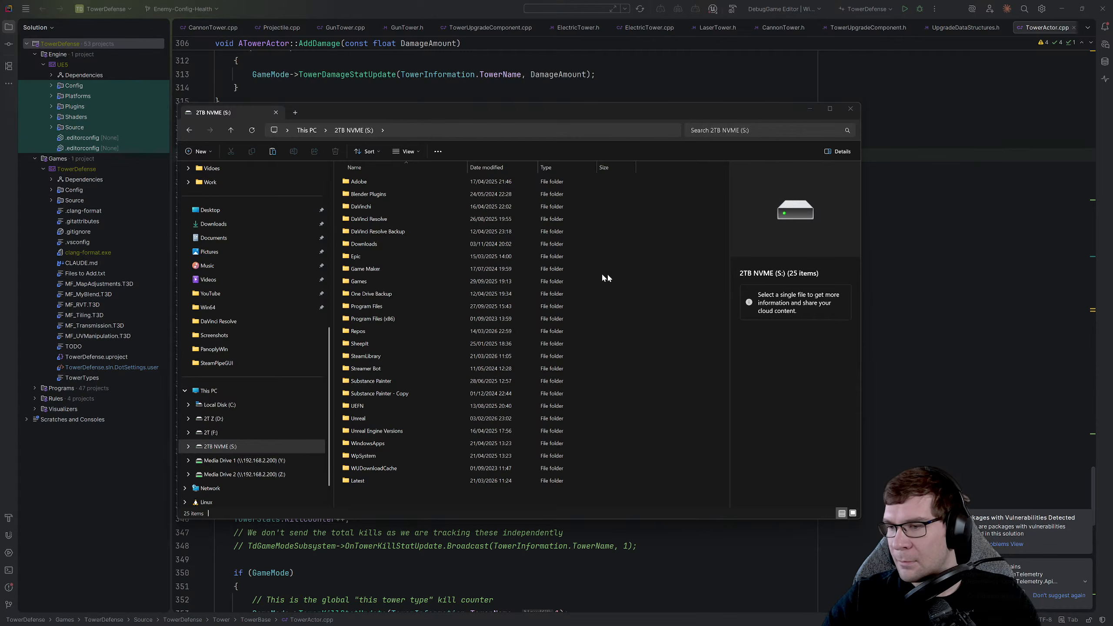
- Check the network and hardware load in Task Manager's process list and performance view, and move the window off this screen
{"action": "key", "text": "ctrl+shift+Escape"}
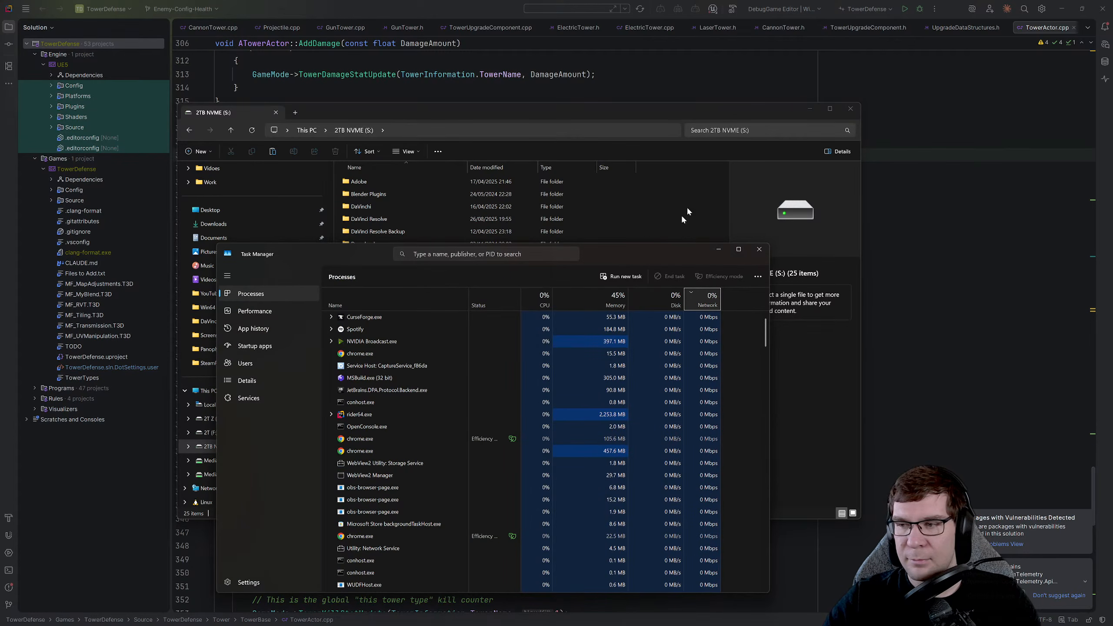
{"action": "left_click_drag", "start_coordinate": [632, 250], "coordinate": [731, 124]}
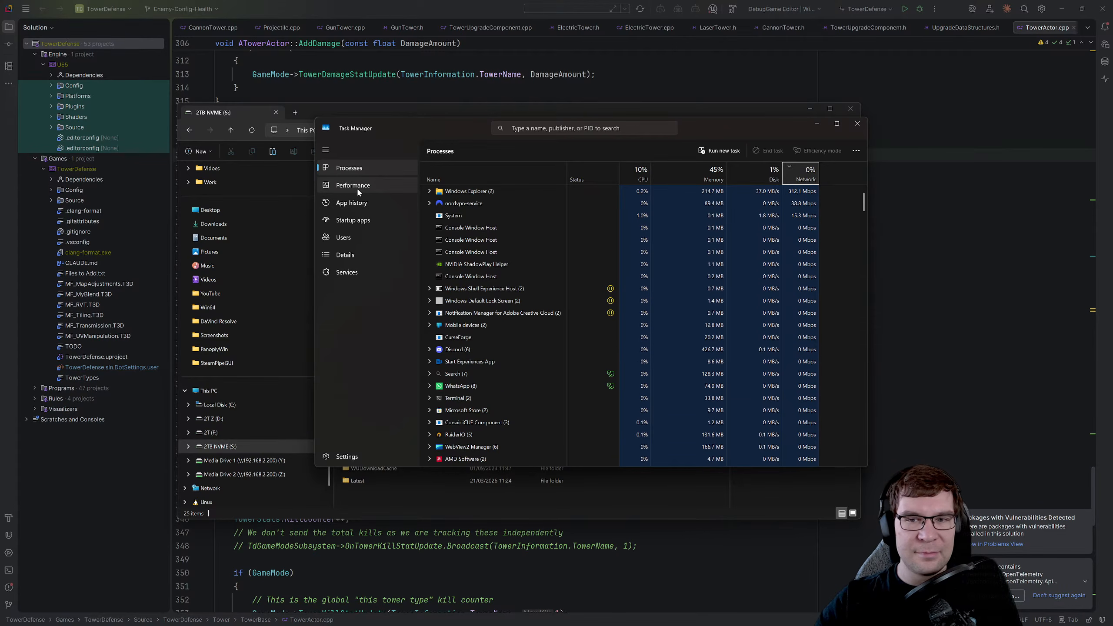
{"action": "left_click_drag", "start_coordinate": [412, 124], "coordinate": [833, 307]}
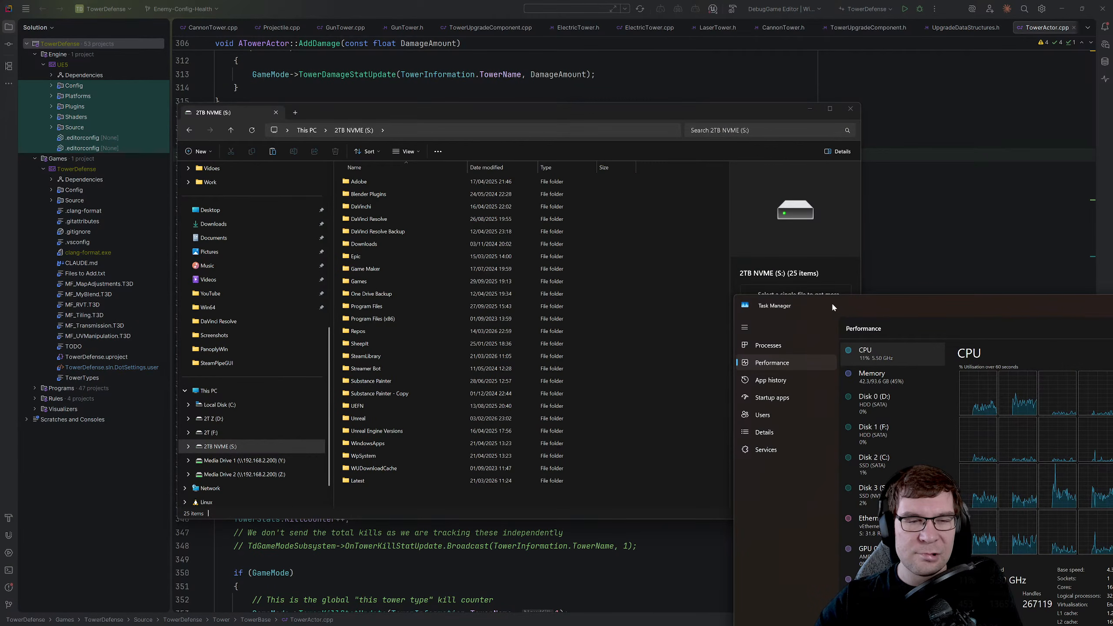
{"action": "left_click_drag", "start_coordinate": [832, 303], "coordinate": [331, 215]}
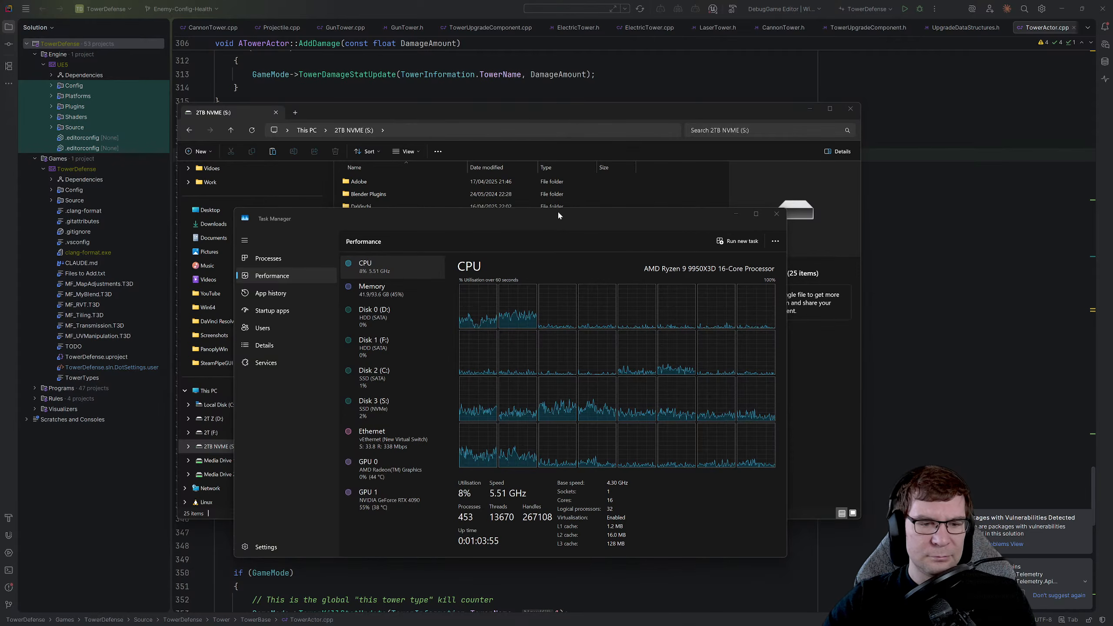
{"action": "left_click_drag", "start_coordinate": [558, 210], "coordinate": [503, 200]}
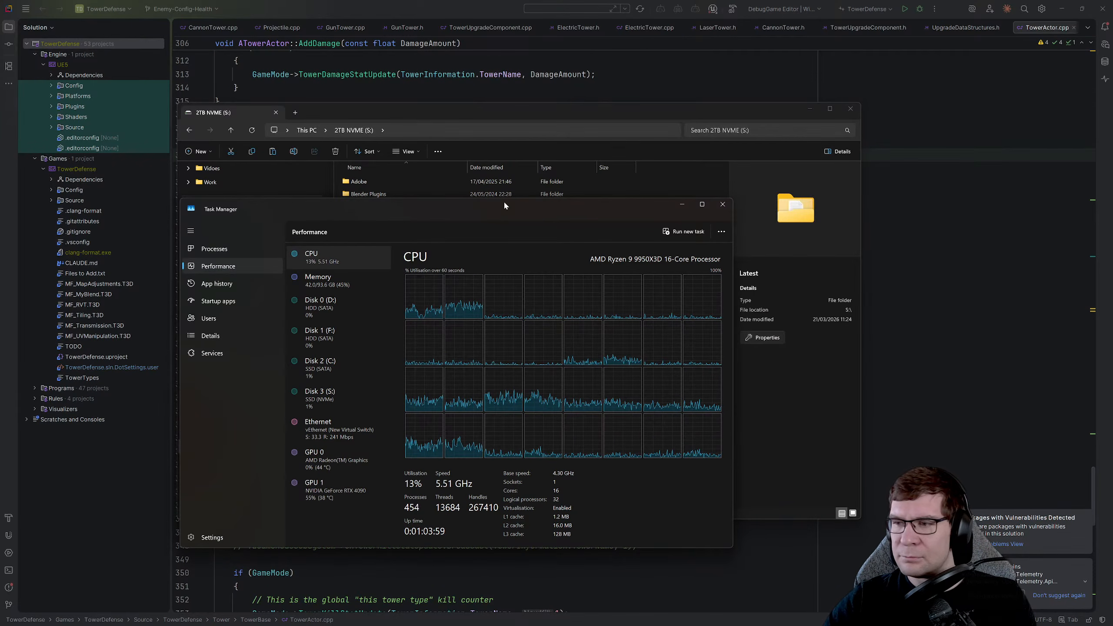
{"action": "left_click_drag", "start_coordinate": [544, 204], "coordinate": [1112, 215]}
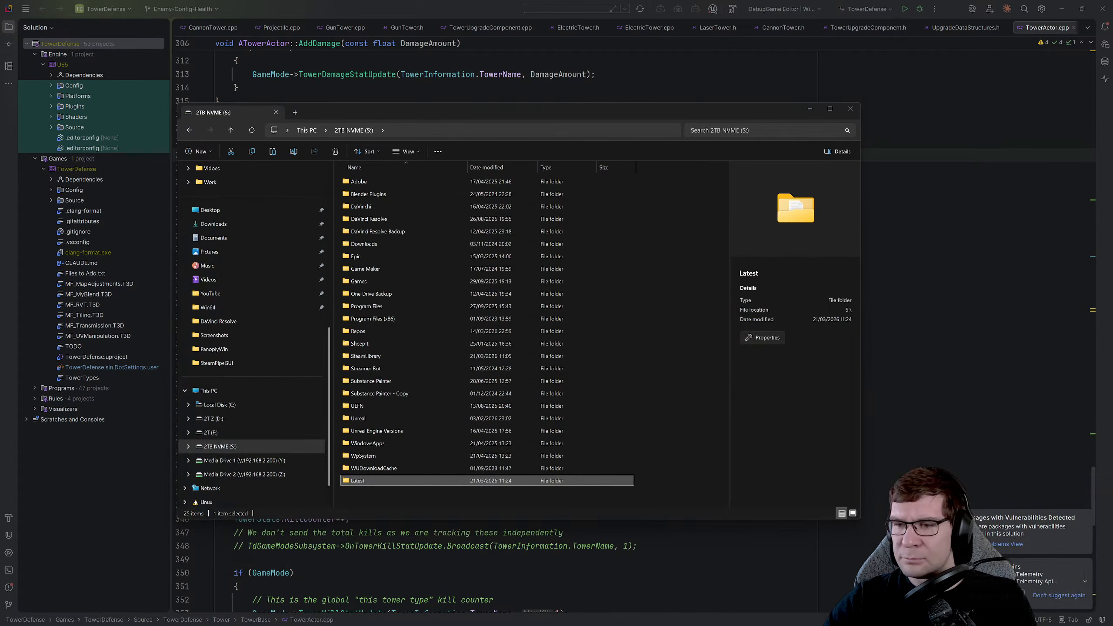
- Launch TowerDefense.exe from the Latest folder on the S: drive, allowing it to run anyway past the SmartScreen block
{"action": "double_click", "coordinate": [557, 481]}
{"action": "double_click", "coordinate": [383, 244]}
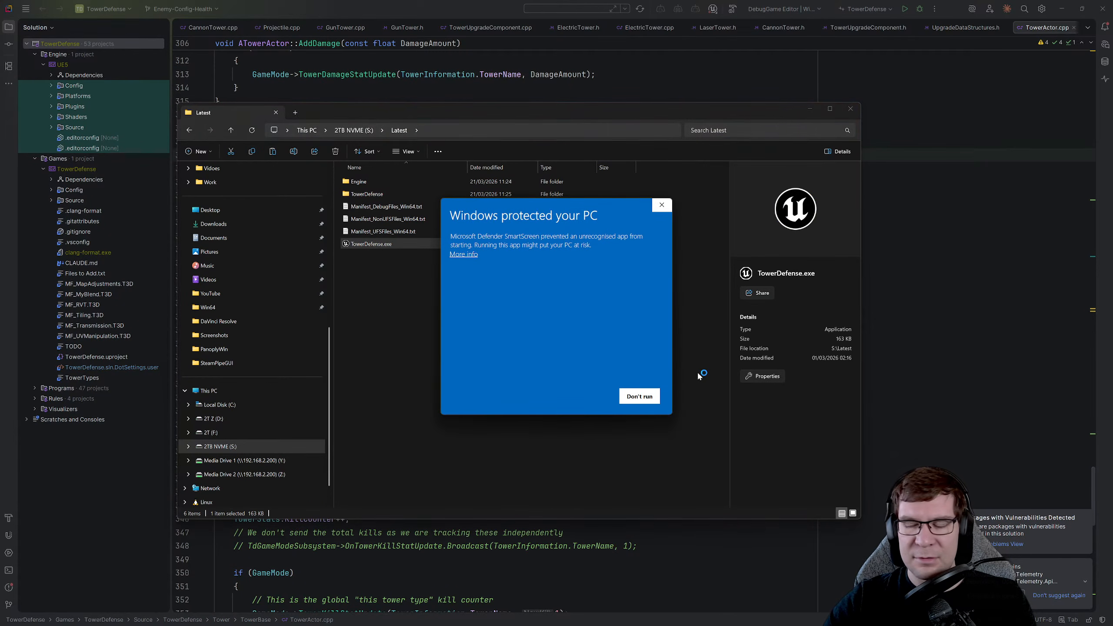
{"action": "left_click", "coordinate": [465, 254]}
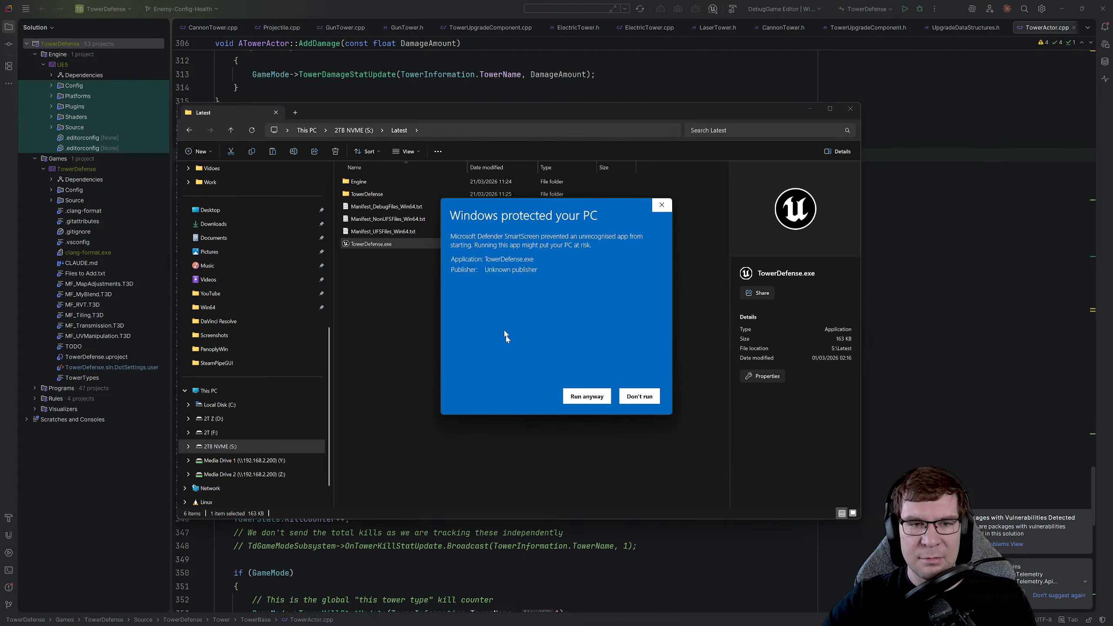
{"action": "left_click", "coordinate": [587, 397]}
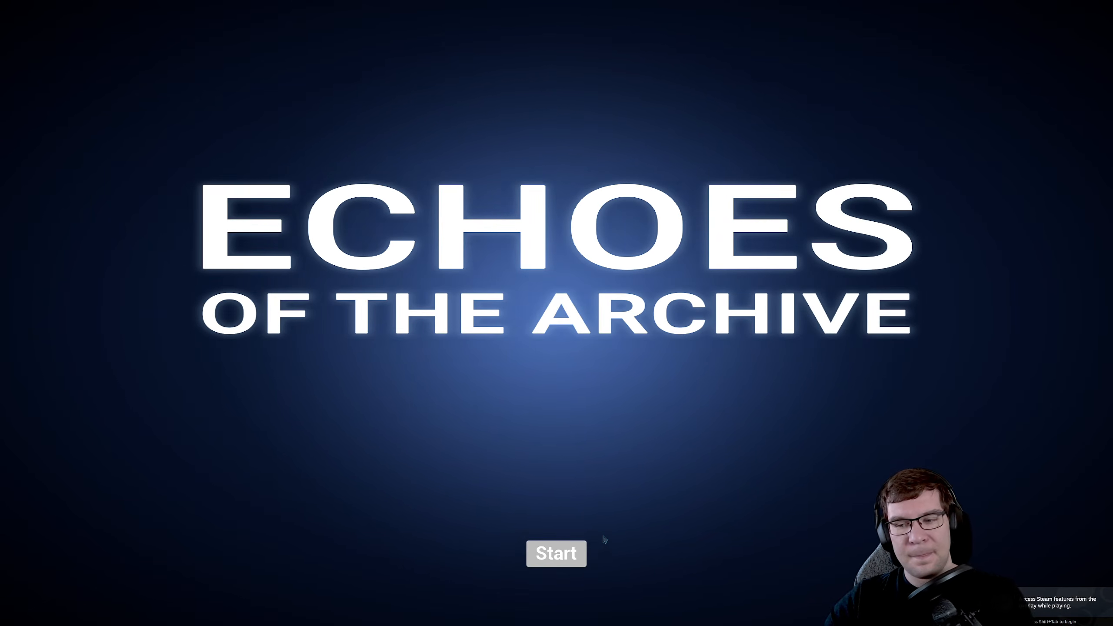
- Start the game and play Level 1, Rocky Mountain, from the level selection
{"action": "left_click", "coordinate": [568, 561]}
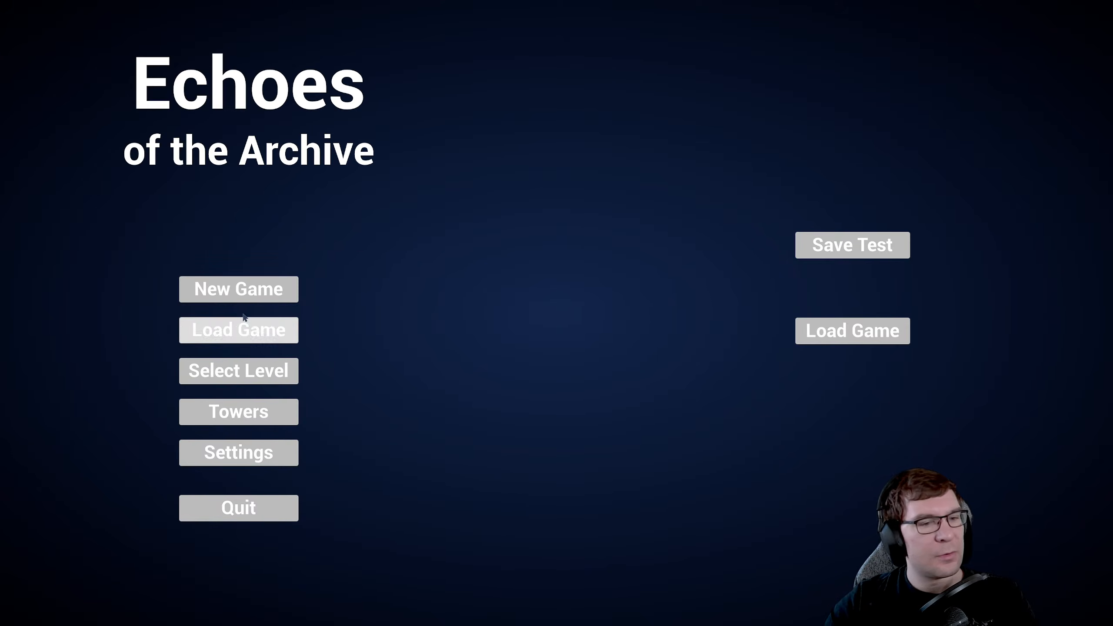
{"action": "left_click", "coordinate": [224, 372]}
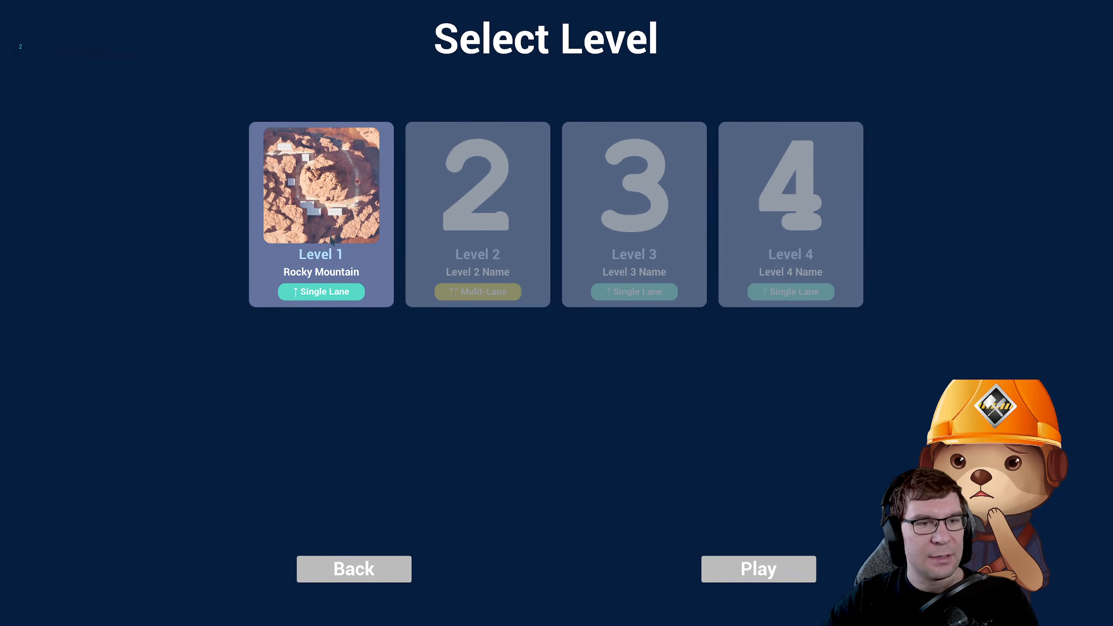
{"action": "left_click", "coordinate": [771, 578]}
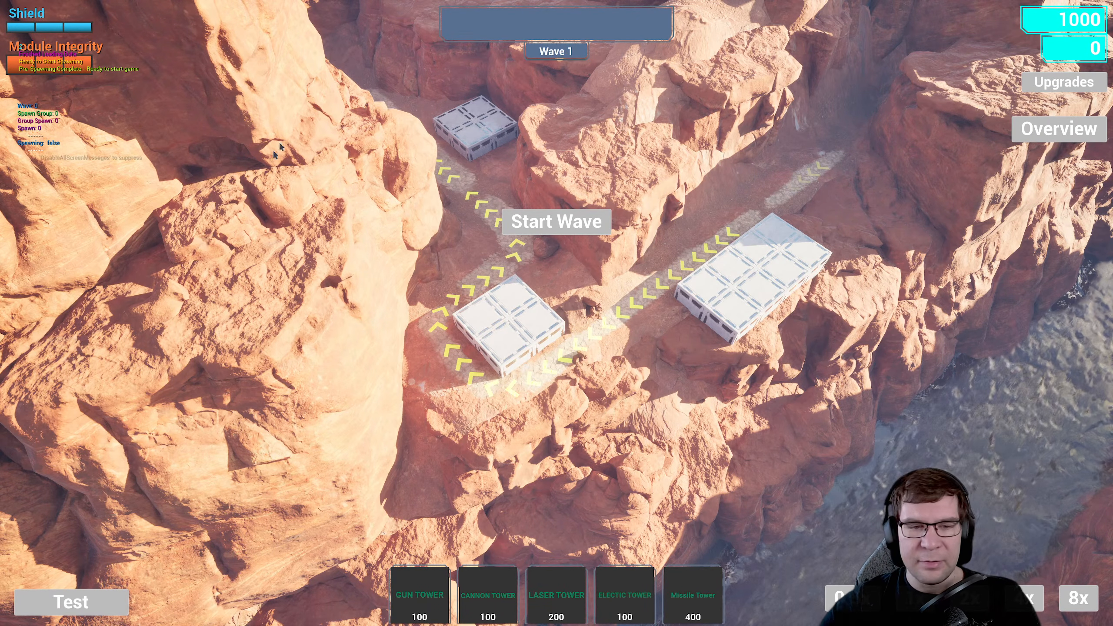
- Place a Gun Tower on the far corner of the large platform beside the path and a Cannon Tower next to it
{"action": "left_click", "coordinate": [633, 290]}
{"action": "left_click", "coordinate": [421, 587]}
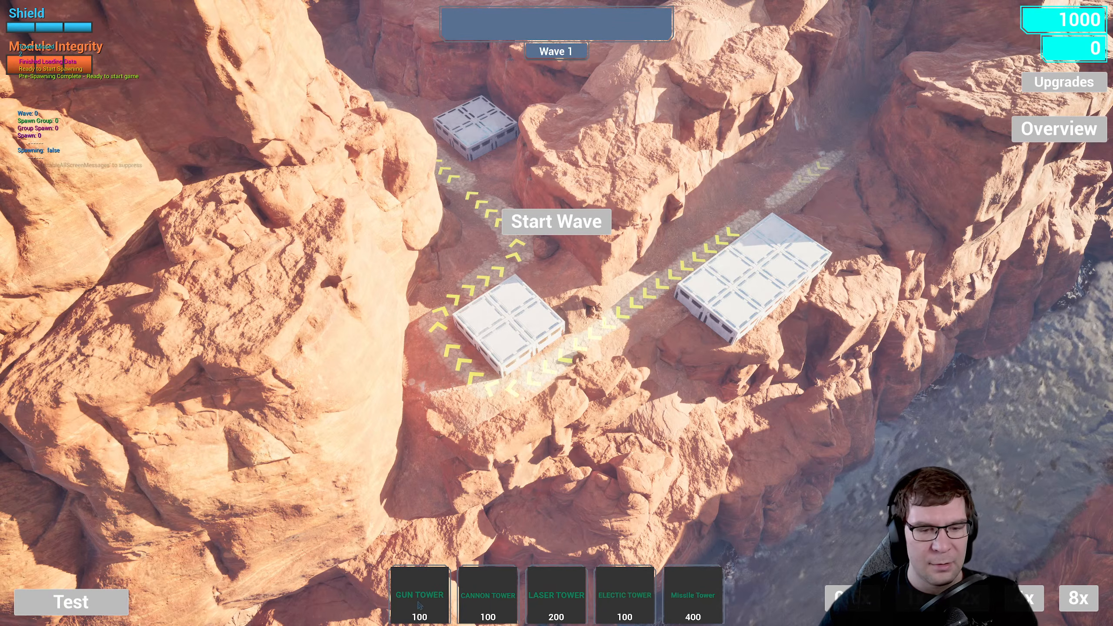
{"action": "key", "text": "w"}
{"action": "key", "text": "d"}
{"action": "left_click", "coordinate": [617, 352]}
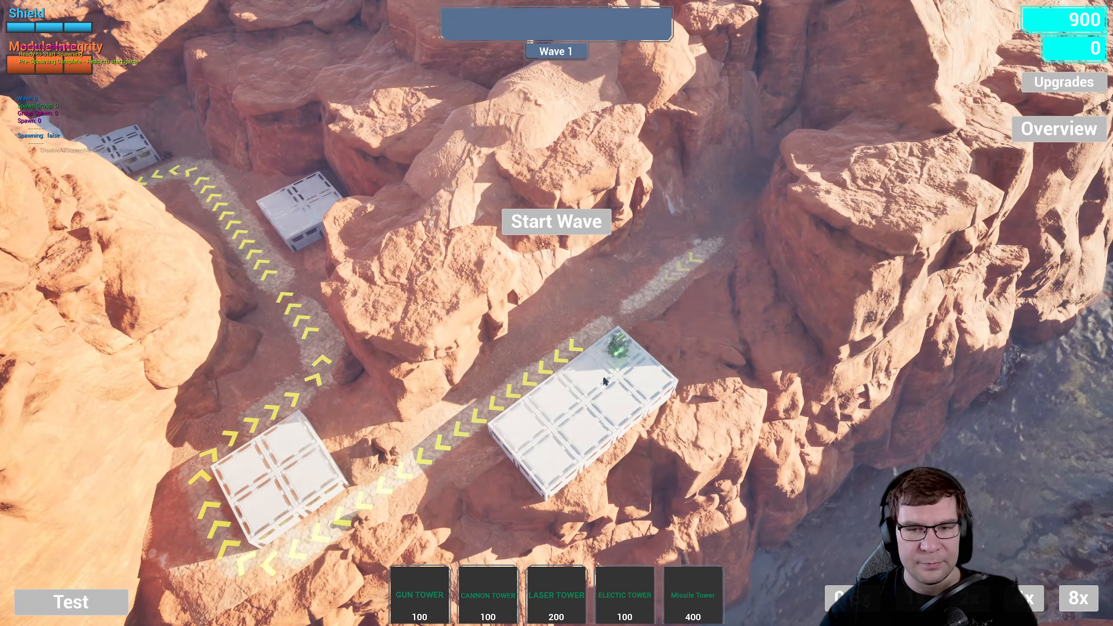
{"action": "left_click", "coordinate": [488, 587]}
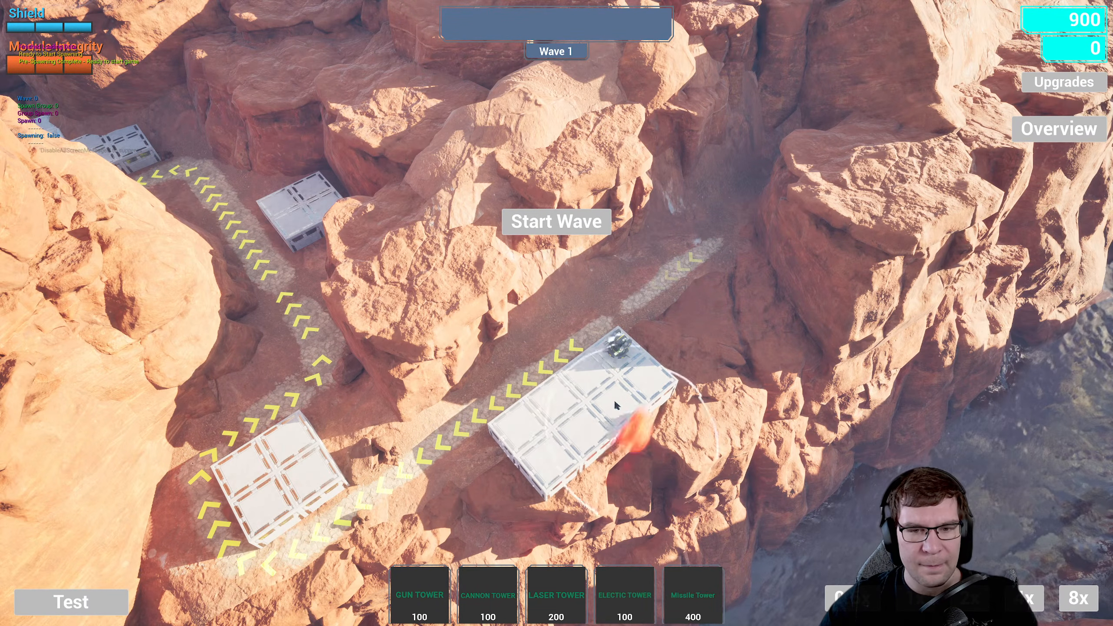
{"action": "left_click", "coordinate": [586, 373]}
- Switch the selection repeatedly between the Gun Tower and the Cannon Tower to check their information panels and range circles
{"action": "left_click", "coordinate": [616, 347]}
{"action": "left_click", "coordinate": [587, 372]}
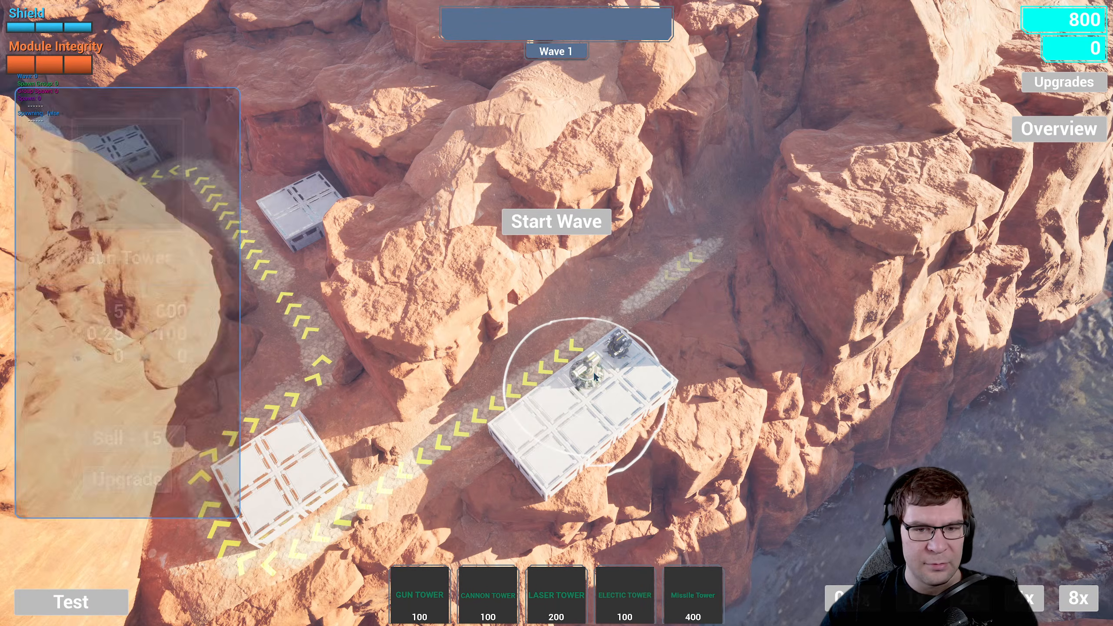
{"action": "left_click", "coordinate": [618, 349]}
{"action": "left_click", "coordinate": [588, 372]}
{"action": "left_click", "coordinate": [623, 347]}
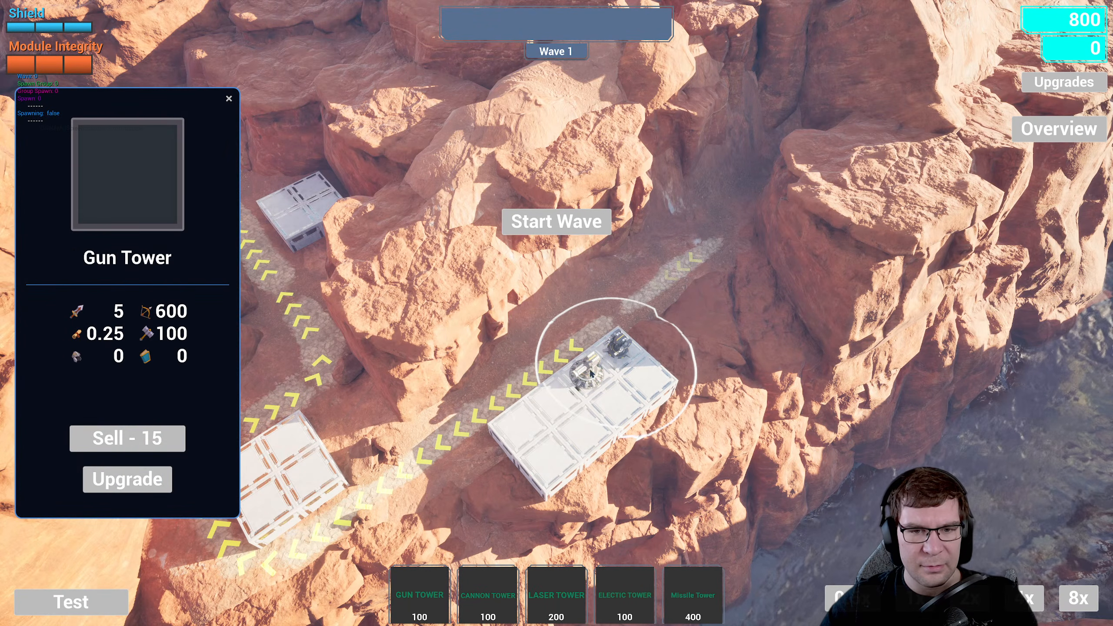
{"action": "left_click", "coordinate": [590, 371]}
{"action": "left_click", "coordinate": [623, 345]}
{"action": "left_click", "coordinate": [588, 378]}
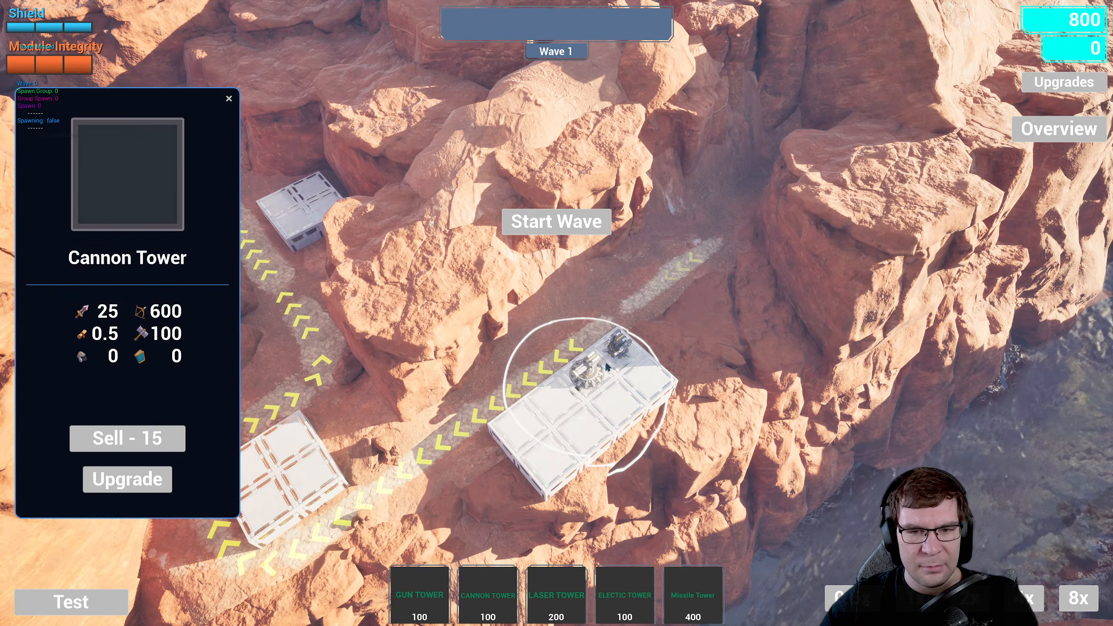
{"action": "left_click", "coordinate": [623, 346]}
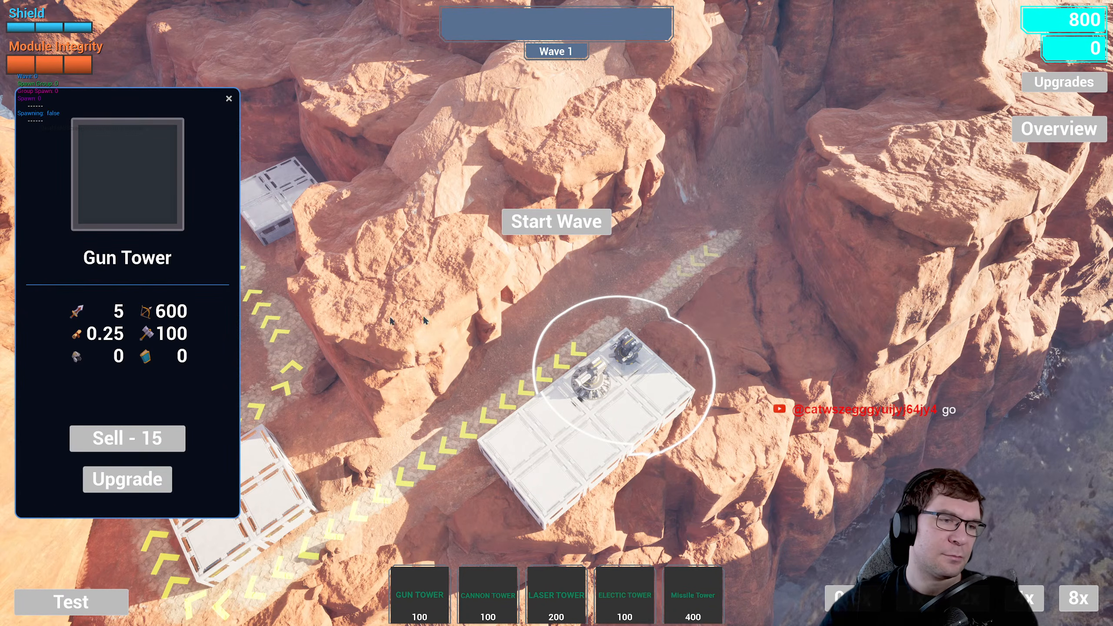
- Show the Gun Tower's upgrades and use the test options to add upgrade points in batches of 10000
{"action": "left_click", "coordinate": [139, 475]}
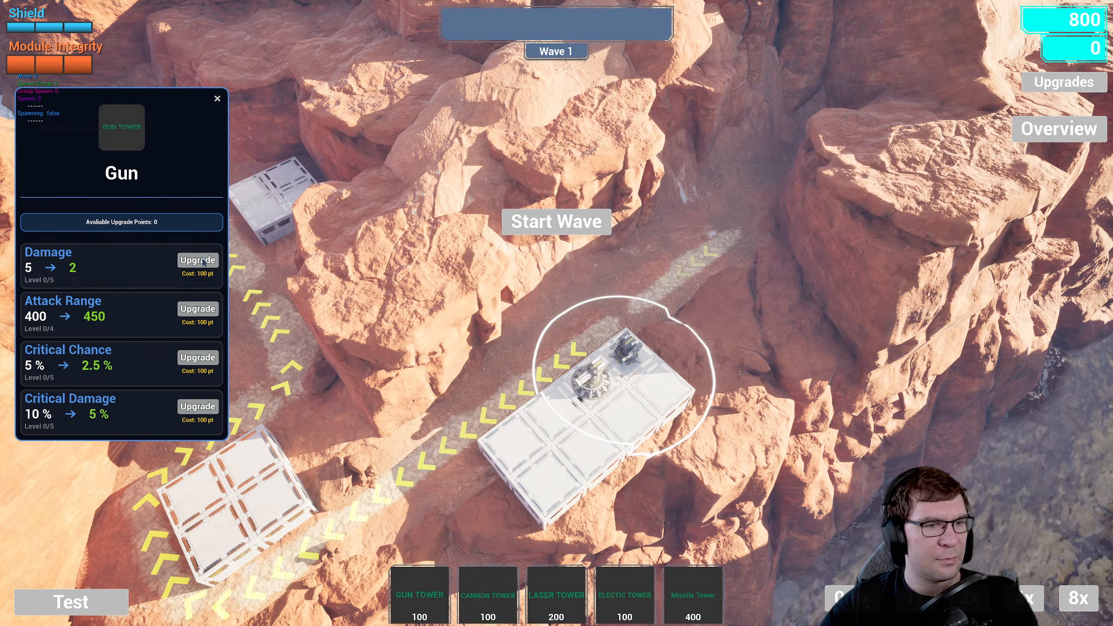
{"action": "left_click", "coordinate": [529, 294]}
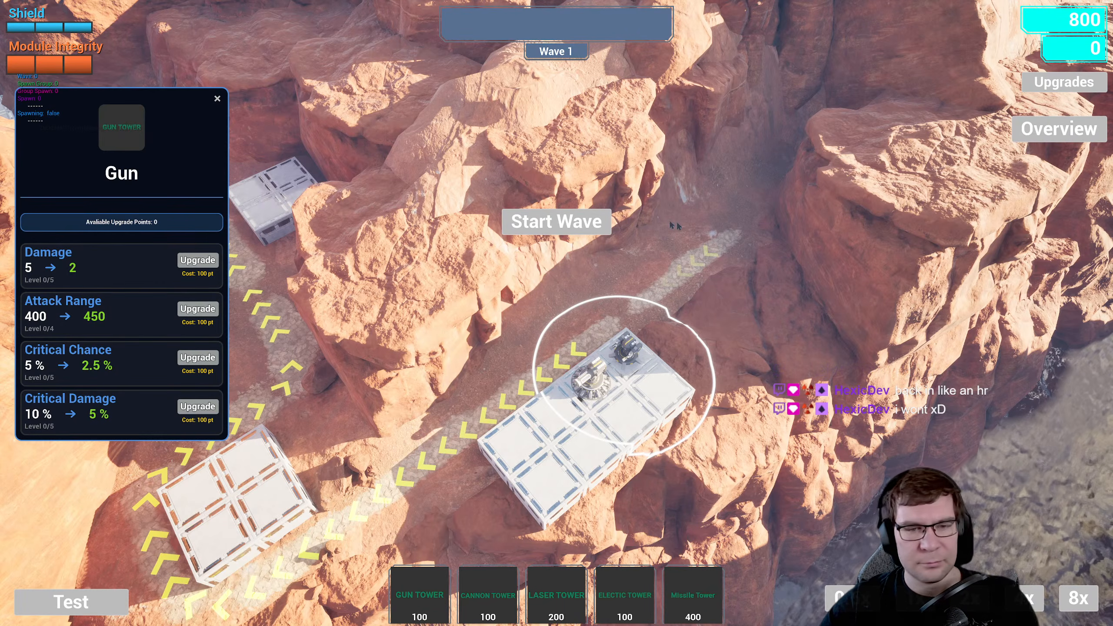
{"action": "left_click", "coordinate": [71, 602]}
{"action": "left_click", "coordinate": [100, 572]}
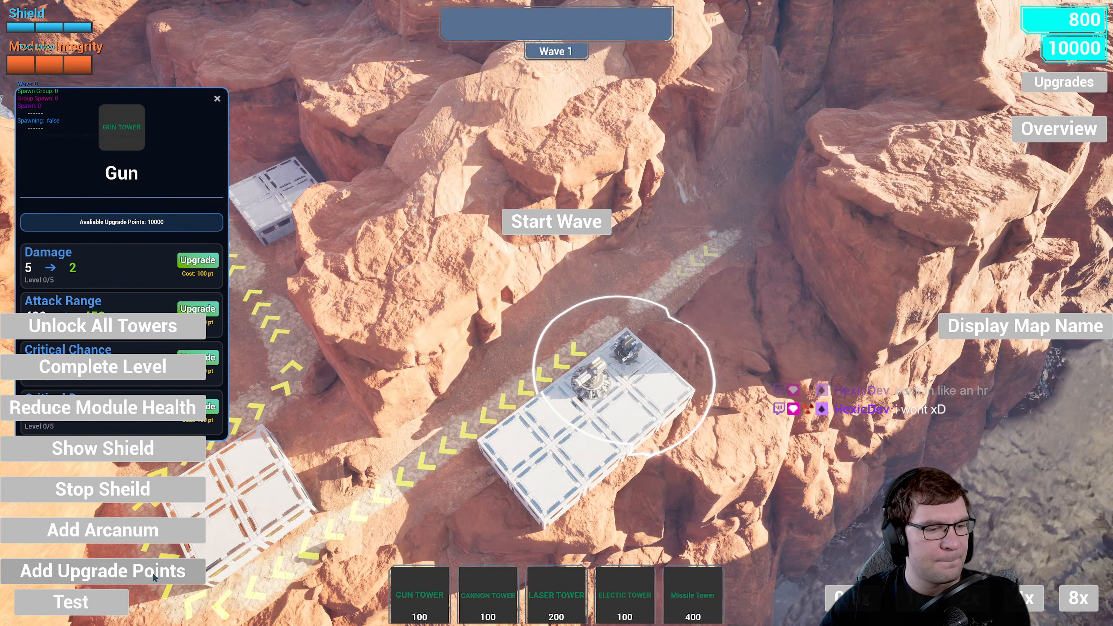
- Upgrade the Gun Tower's Damage by five levels, start Wave 1 and close the upgrade window
{"action": "left_click", "coordinate": [198, 260]}
{"action": "left_click", "coordinate": [198, 260]}
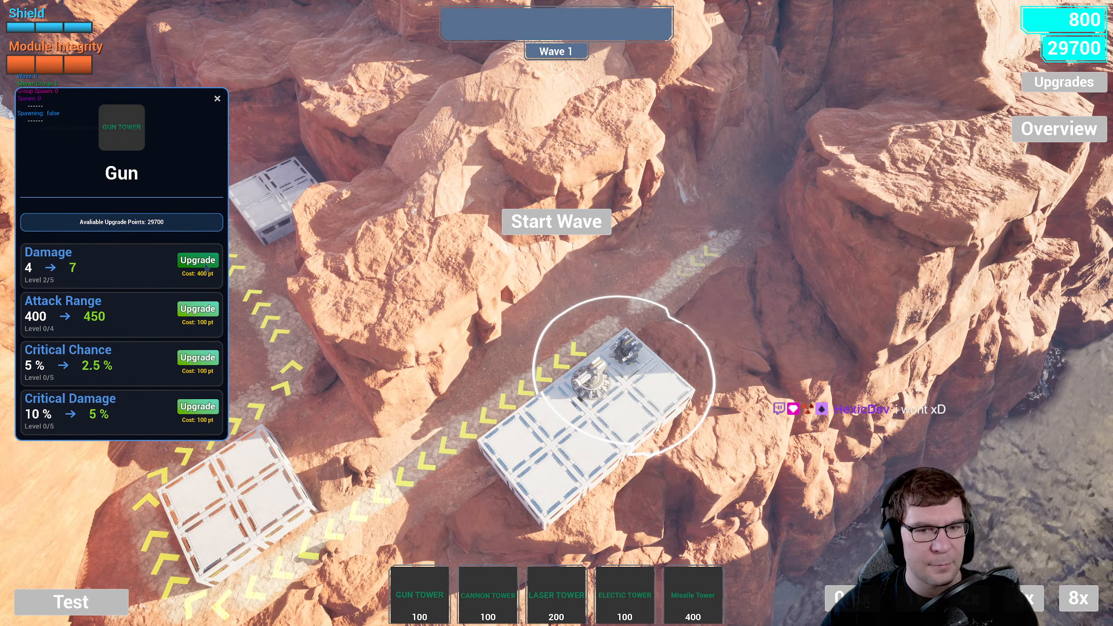
{"action": "left_click", "coordinate": [198, 260]}
{"action": "left_click", "coordinate": [198, 260]}
{"action": "left_click", "coordinate": [198, 260]}
{"action": "left_click", "coordinate": [556, 221]}
{"action": "left_click", "coordinate": [217, 99]}
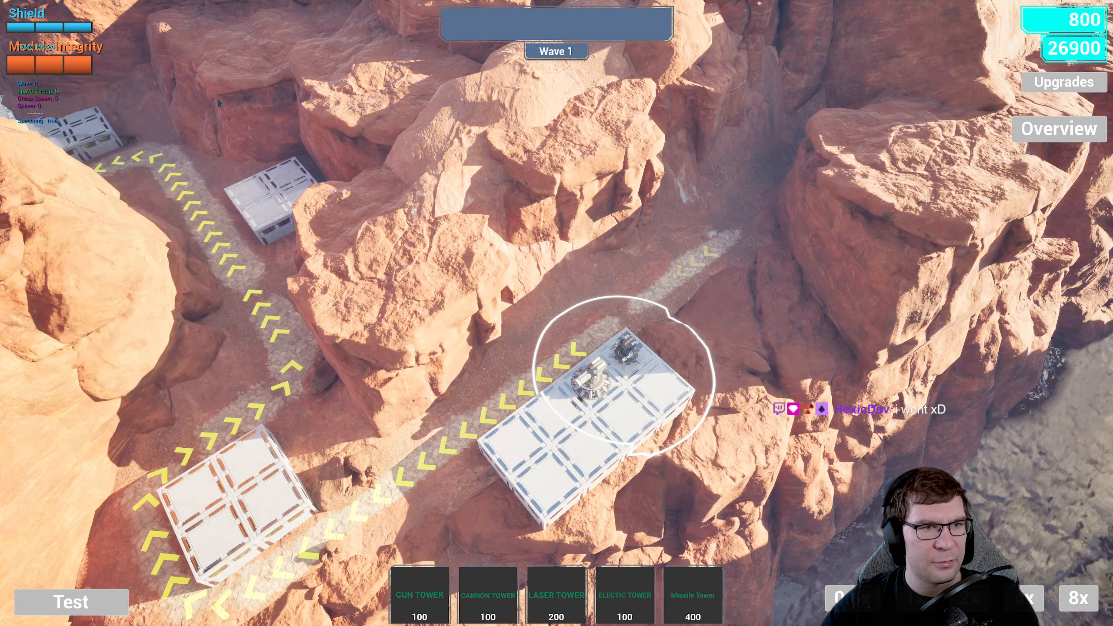
- Close the tower's information panel and watch Wave 1's enemies pass the Gun Tower and Cannon Tower on the large platform
{"action": "left_click", "coordinate": [229, 99]}
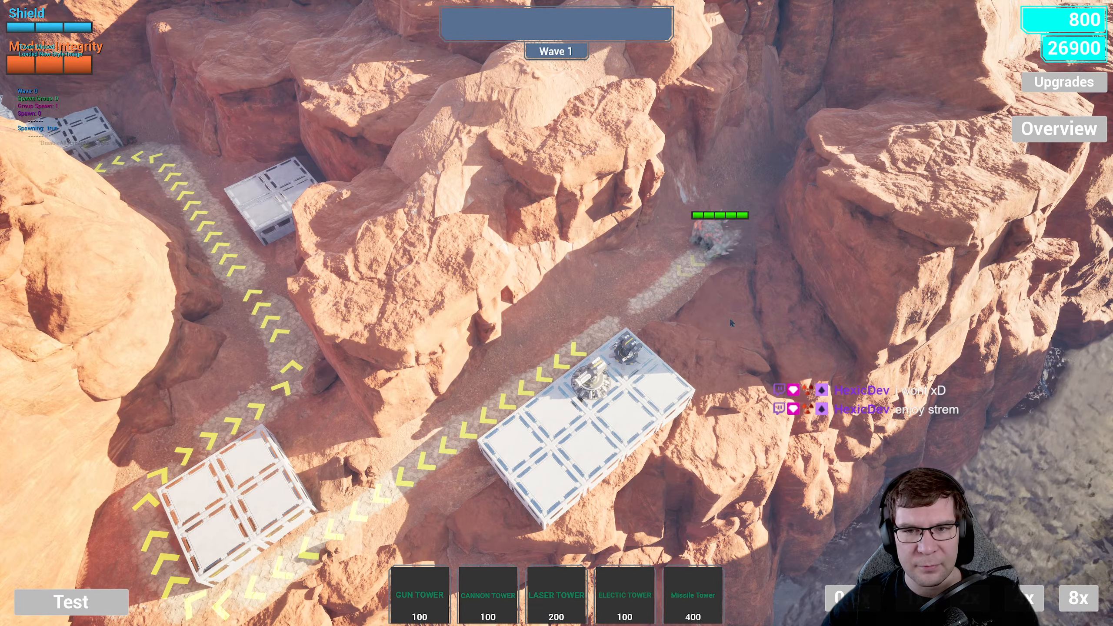
{"action": "key", "text": "s"}
{"action": "key", "text": "a"}
{"action": "key", "text": "e"}
{"action": "key", "text": "w"}
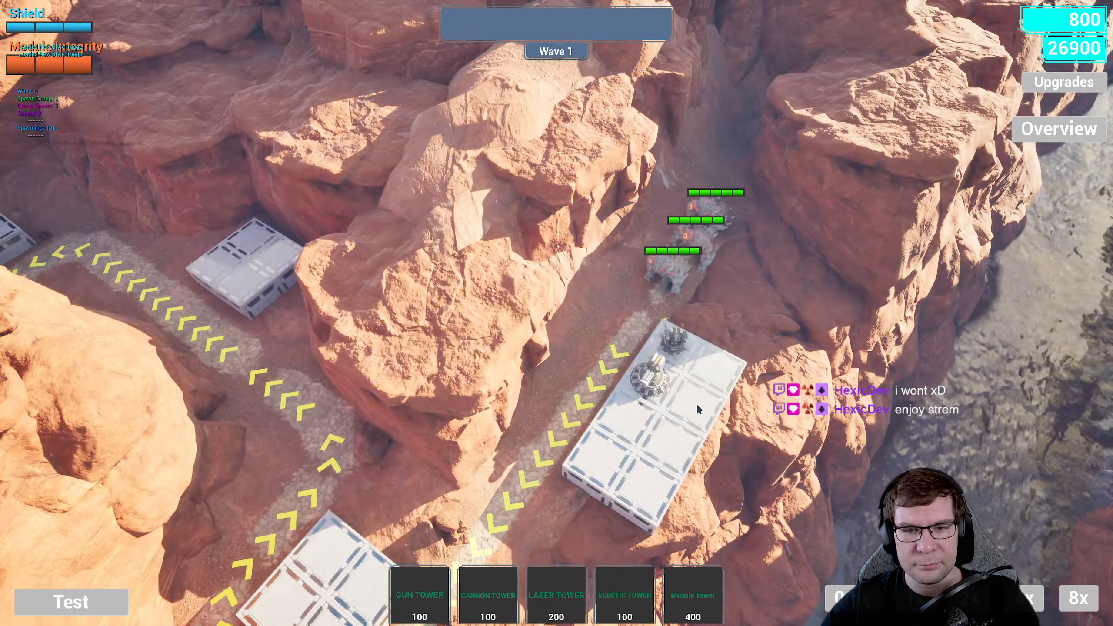
{"action": "key", "text": "s"}
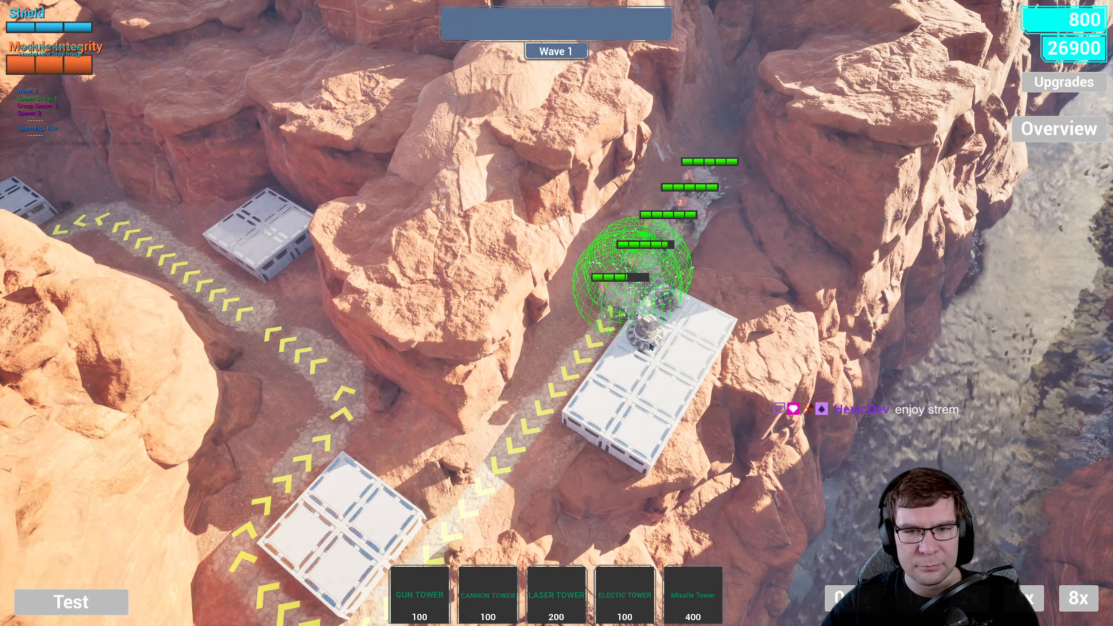
{"action": "key", "text": "s"}
{"action": "key", "text": "a"}
{"action": "key", "text": "s"}
{"action": "key", "text": "a"}
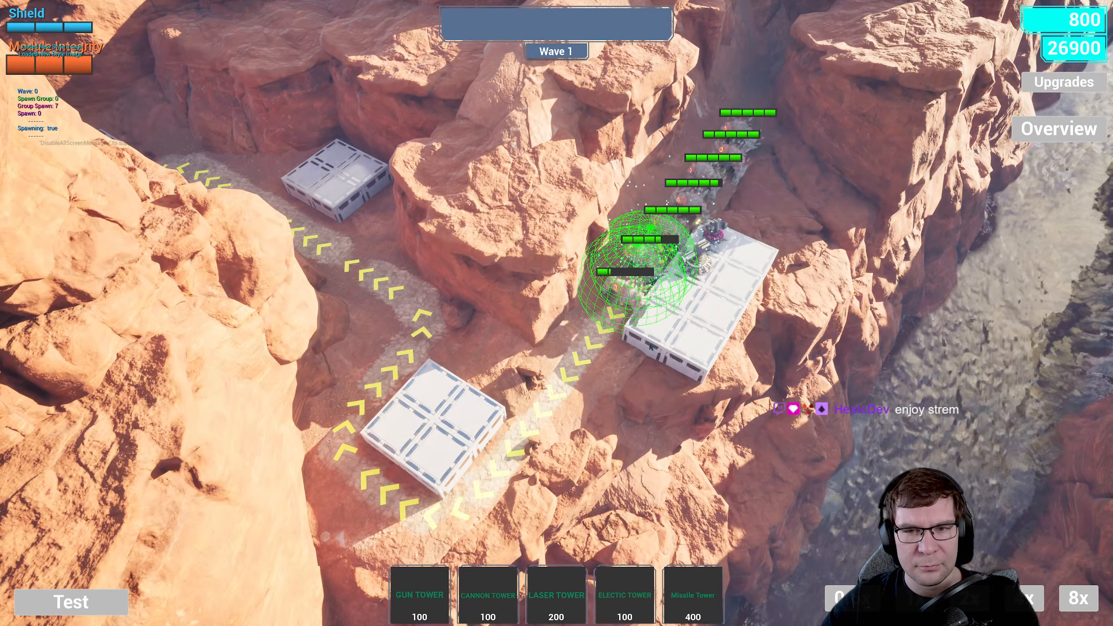
- Place two Gun Towers along the far side of the square platform at the path's first bend
{"action": "key", "text": "e"}
{"action": "key", "text": "e"}
{"action": "left_click", "coordinate": [418, 609]}
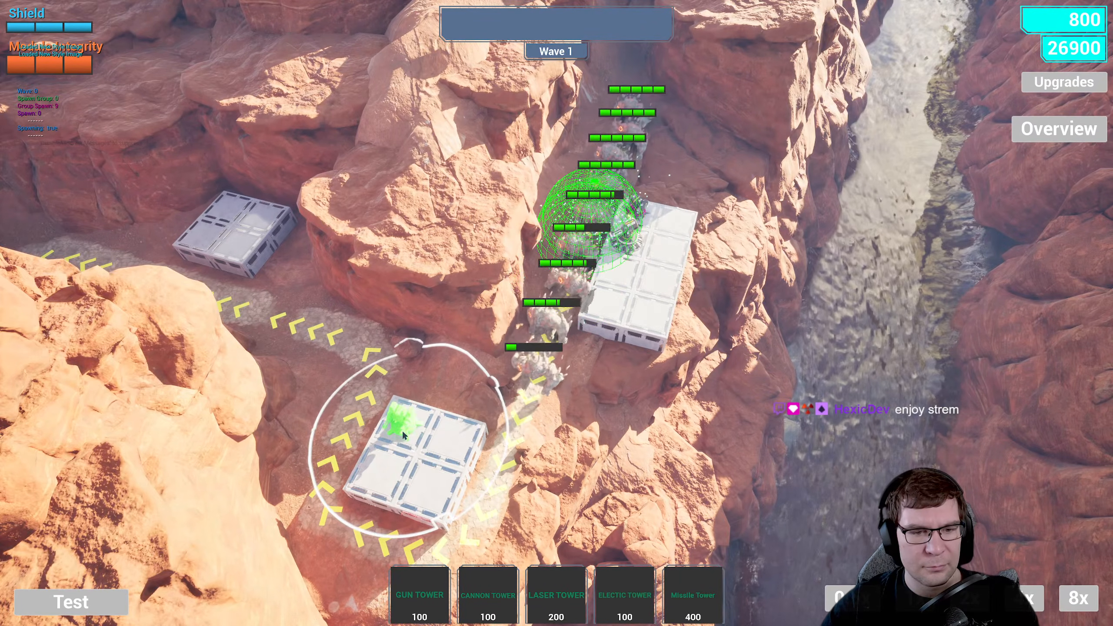
{"action": "left_click", "coordinate": [402, 430]}
{"action": "left_click", "coordinate": [420, 595]}
{"action": "left_click", "coordinate": [376, 472]}
- Fill the two remaining double spots of the square platform at the bend with Cannon Towers
{"action": "left_click", "coordinate": [481, 591]}
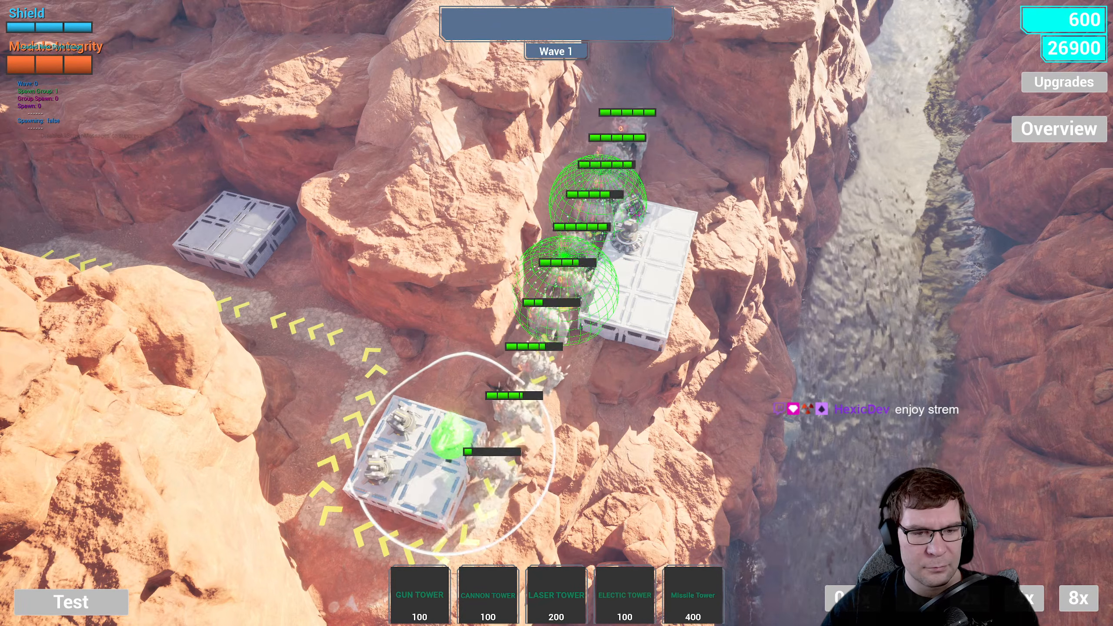
{"action": "left_click", "coordinate": [451, 438]}
{"action": "left_click", "coordinate": [482, 590]}
{"action": "left_click", "coordinate": [419, 491]}
- Add a Cannon Tower beside the existing one on the large platform and a Gun Tower at the end of that row
{"action": "key", "text": "q"}
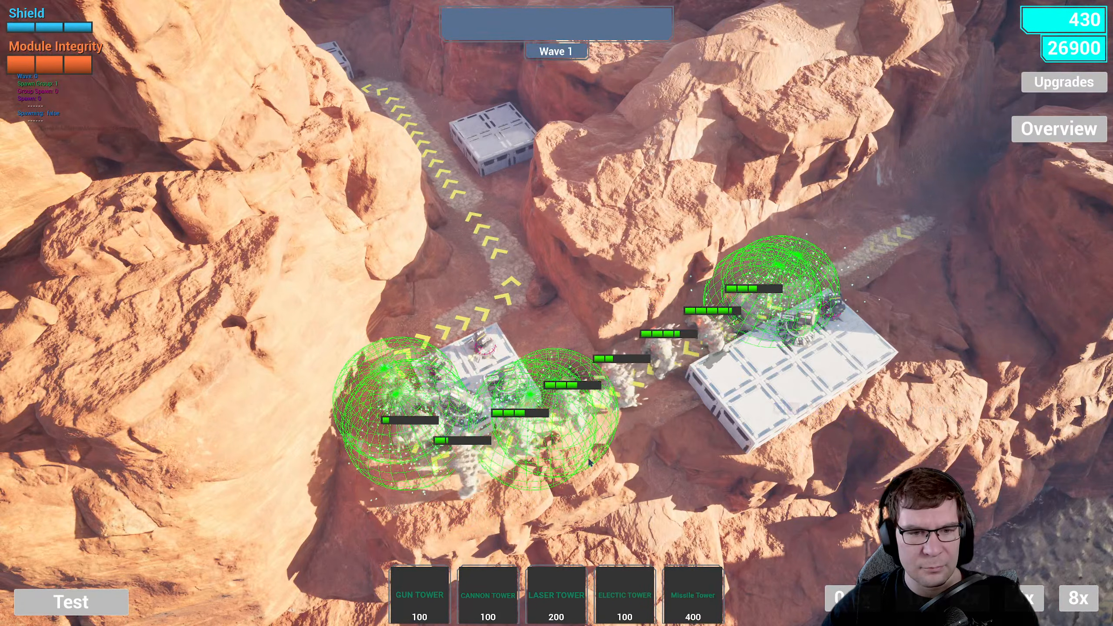
{"action": "key", "text": "d"}
{"action": "key", "text": "q"}
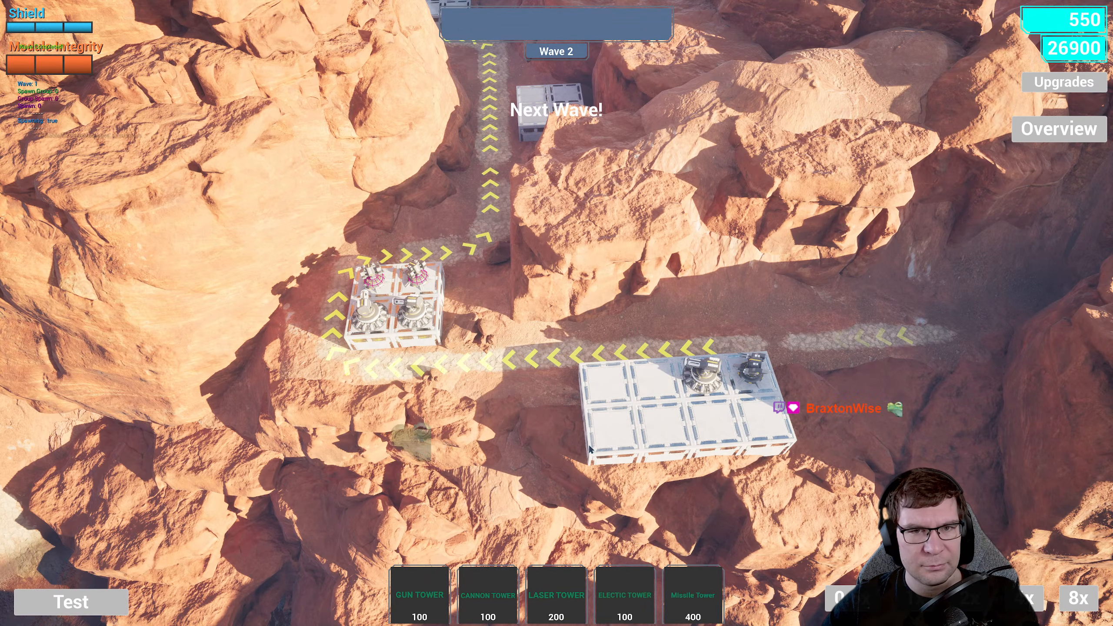
{"action": "key", "text": "e"}
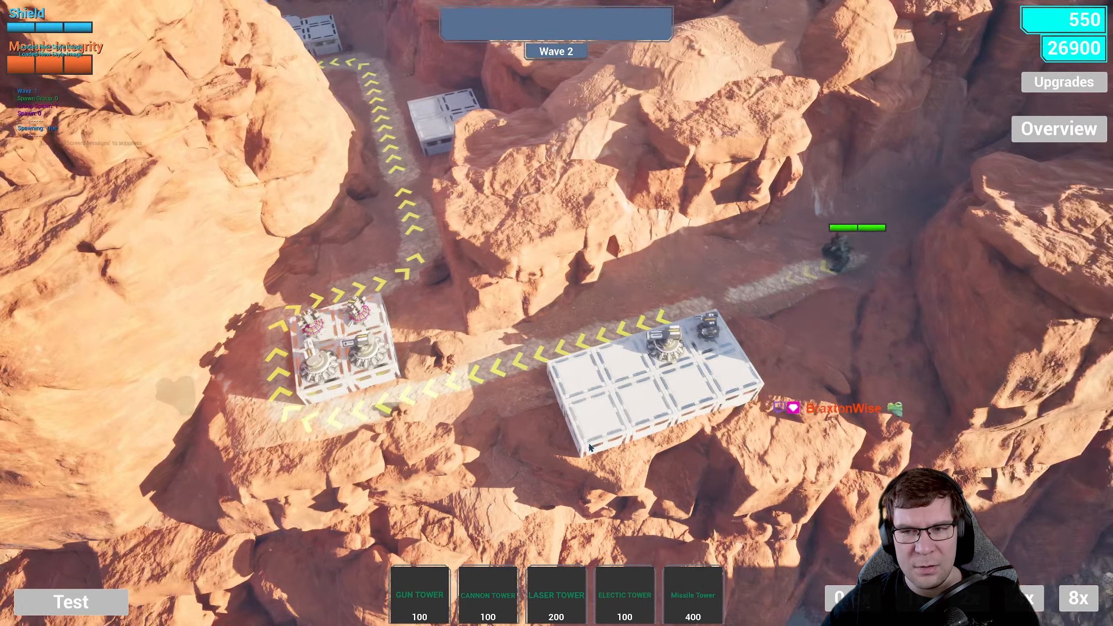
{"action": "left_click", "coordinate": [492, 603]}
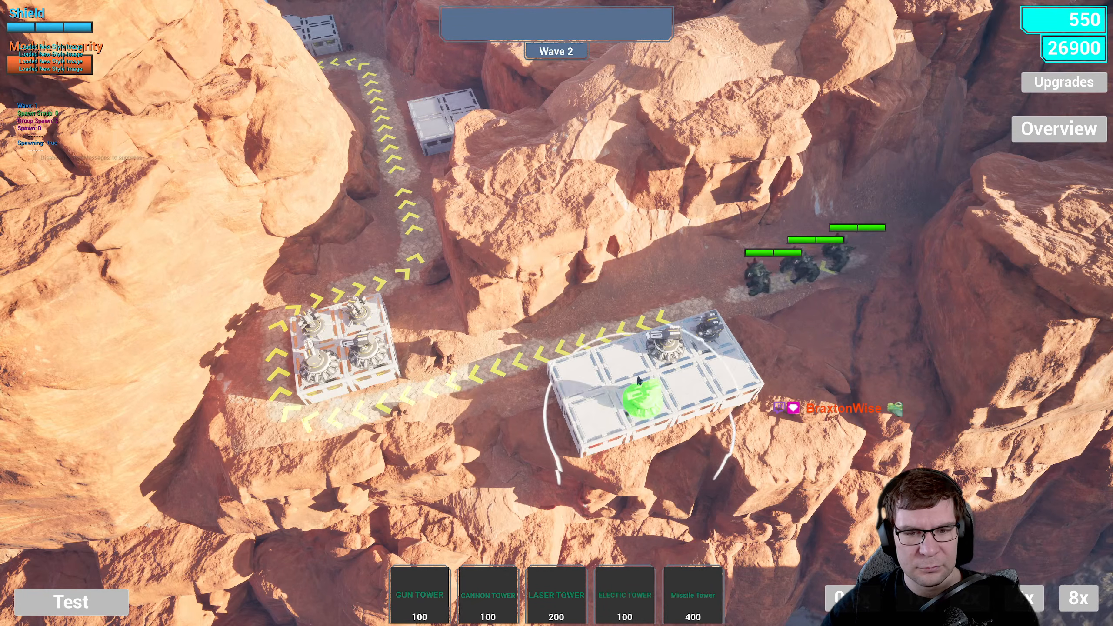
{"action": "left_click", "coordinate": [425, 585]}
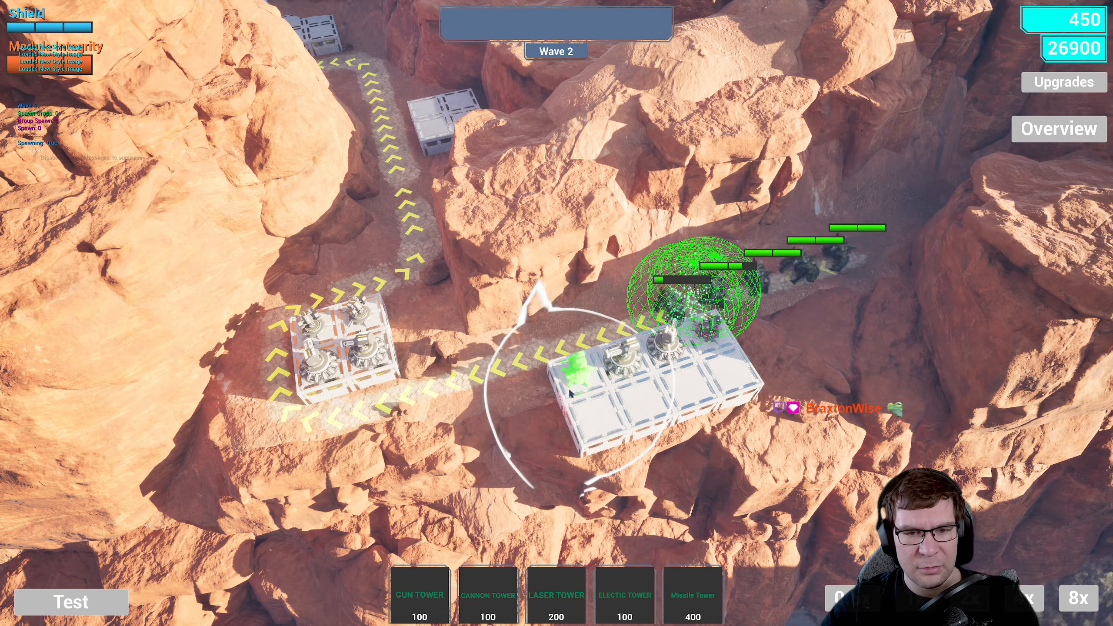
{"action": "left_click", "coordinate": [572, 387]}
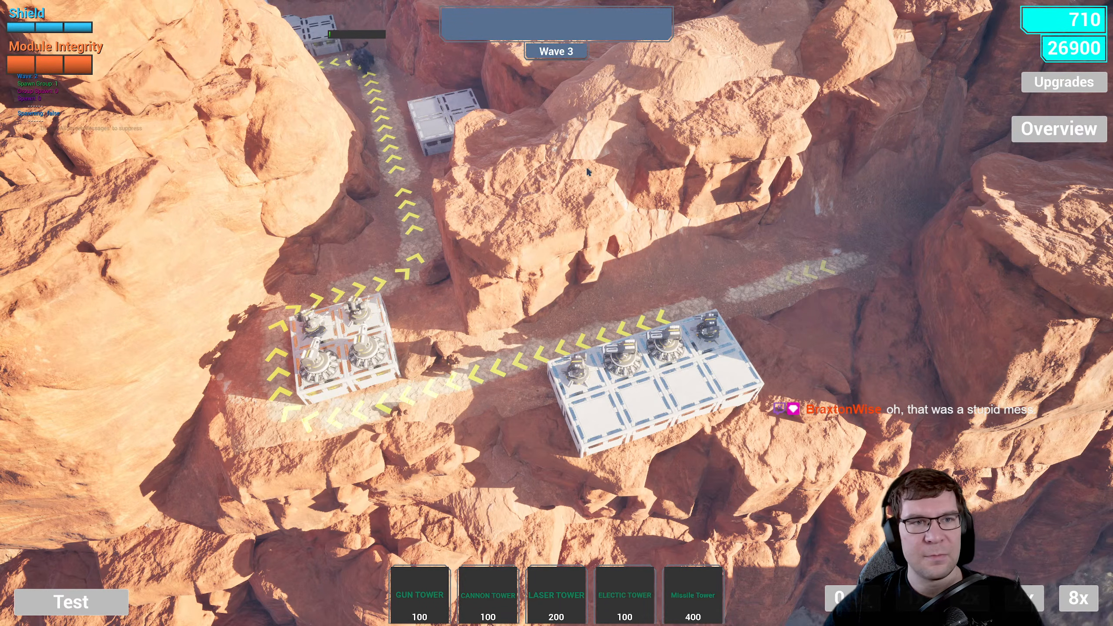
- Place a tower at the near end of the long narrow platform farther down the path
{"action": "key", "text": "w"}
{"action": "key", "text": "q"}
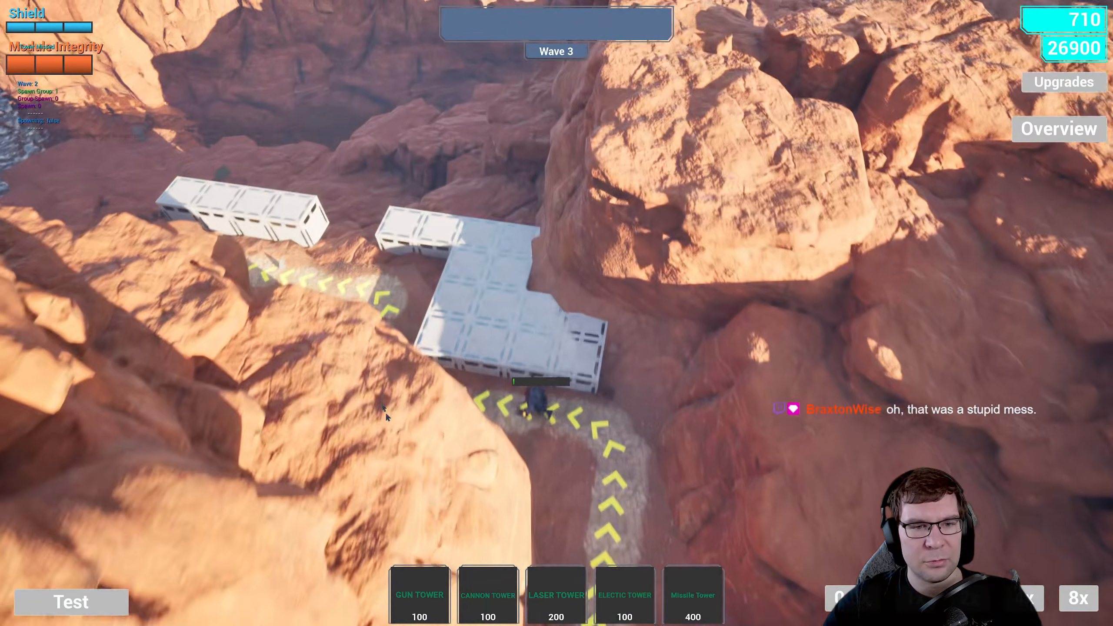
{"action": "left_click", "coordinate": [292, 206]}
- Follow Wave 3's last enemy along the path to check how the tower on the long narrow platform engages it
{"action": "key", "text": "w"}
{"action": "key", "text": "q"}
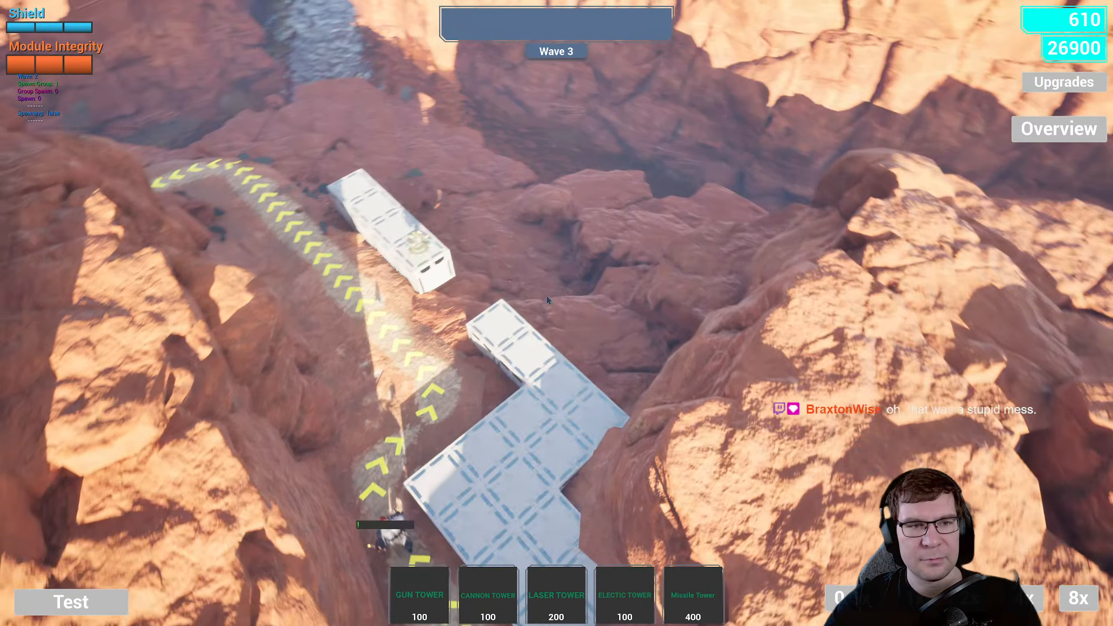
{"action": "right_click_drag", "start_coordinate": [548, 297], "coordinate": [495, 298]}
{"action": "key", "text": "d"}
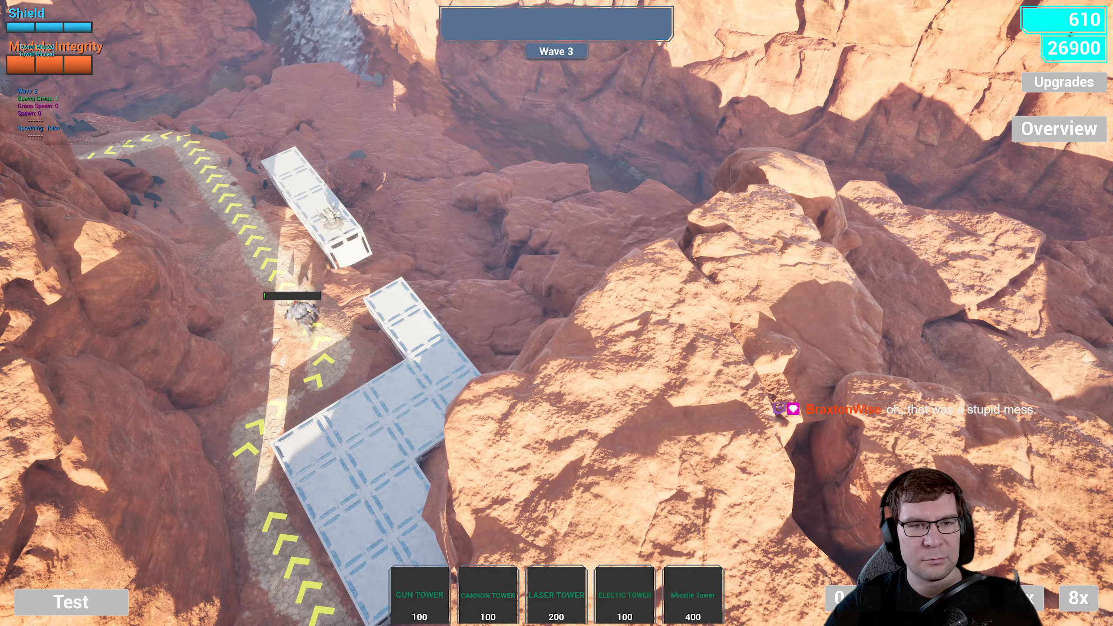
{"action": "key", "text": "q"}
{"action": "key", "text": "w"}
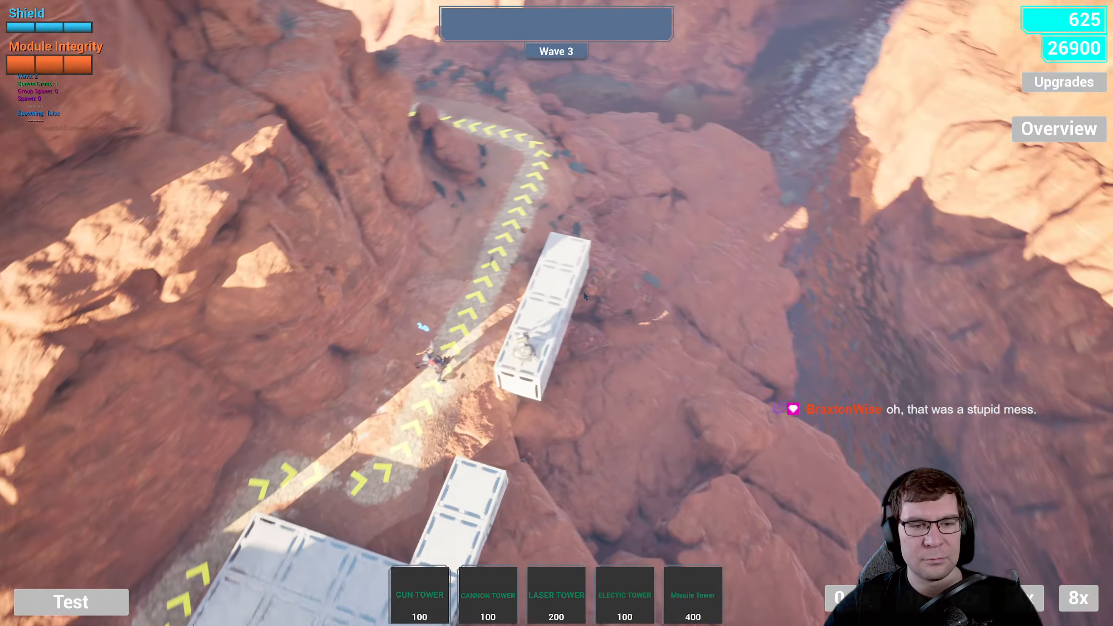
{"action": "key", "text": "e"}
{"action": "key", "text": "s"}
{"action": "key", "text": "q"}
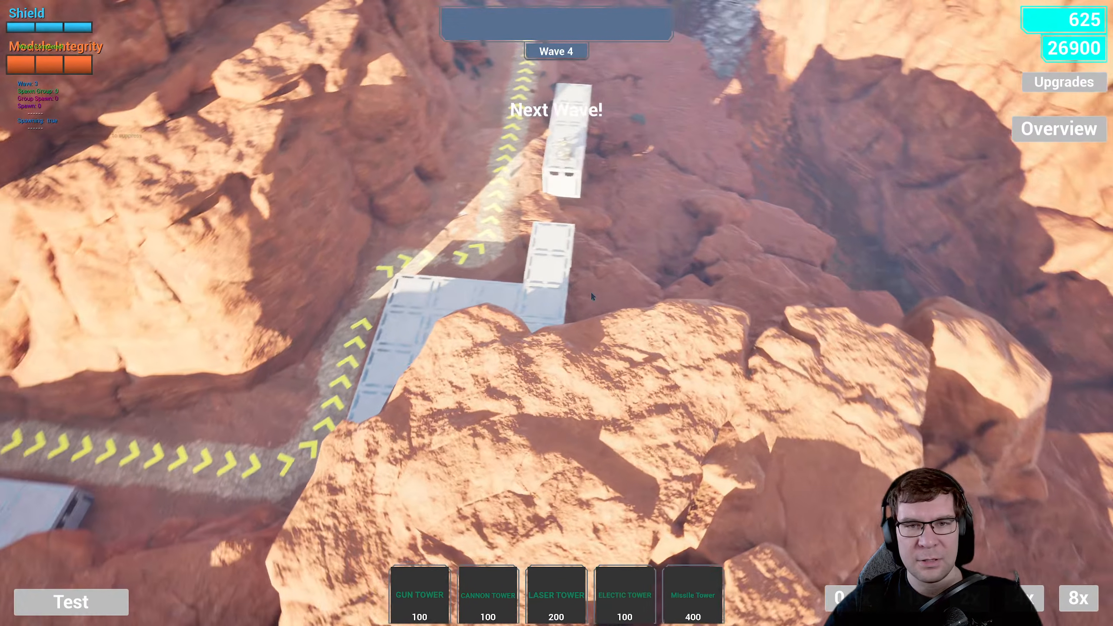
- Go back along the path to the first platforms and watch how their towers handle the Wave 4 enemies
{"action": "key", "text": "e"}
{"action": "key", "text": "a"}
{"action": "key", "text": "s"}
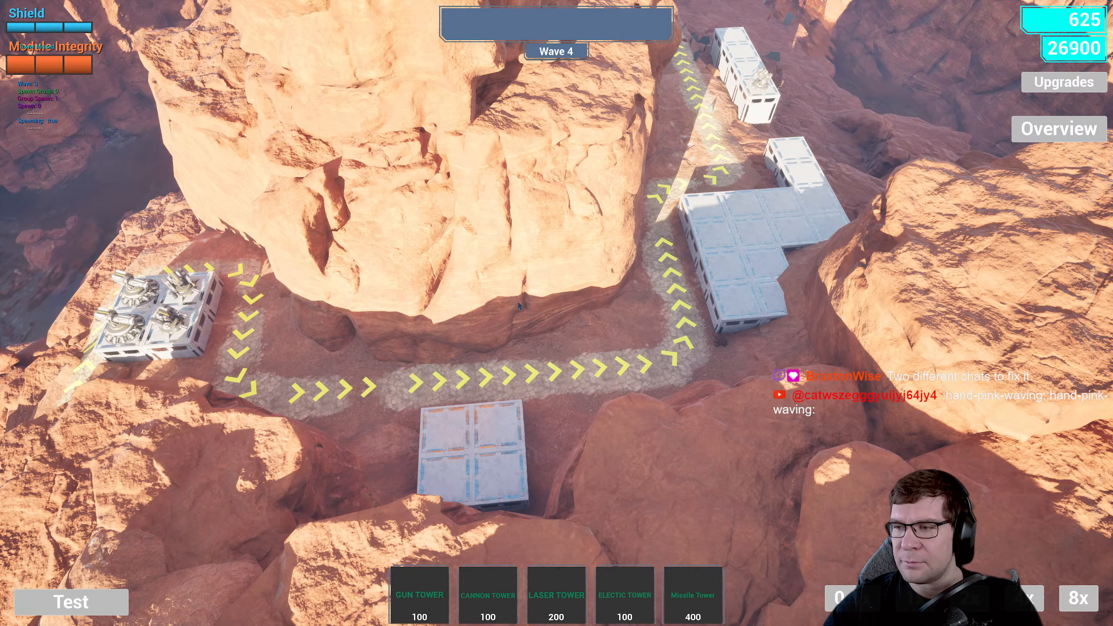
{"action": "key", "text": "a"}
{"action": "key", "text": "s"}
{"action": "key", "text": "d"}
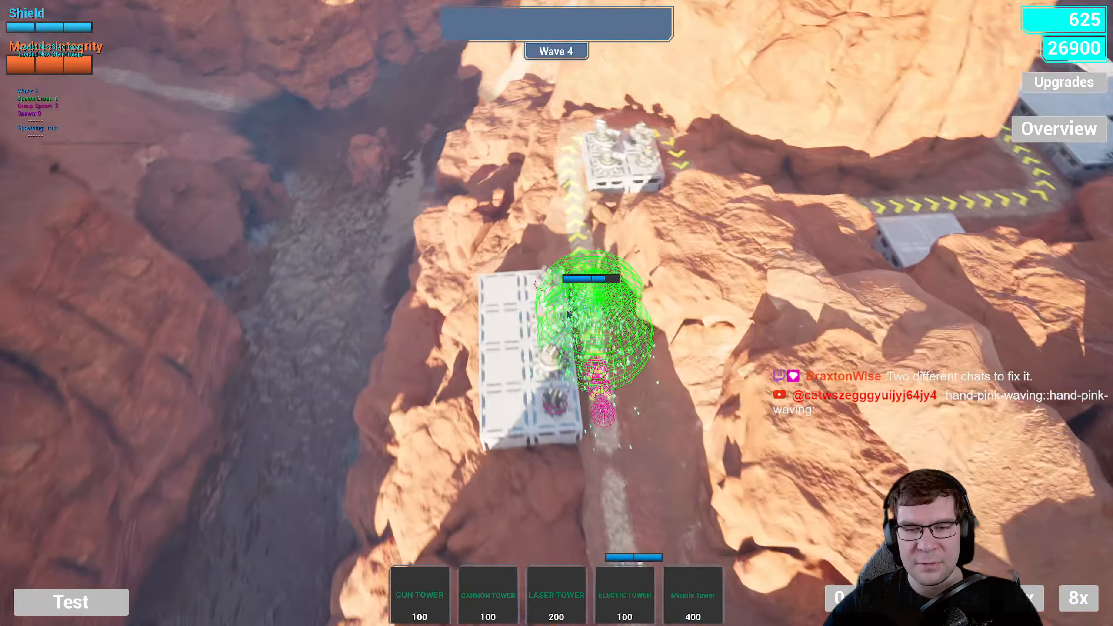
{"action": "key", "text": "q"}
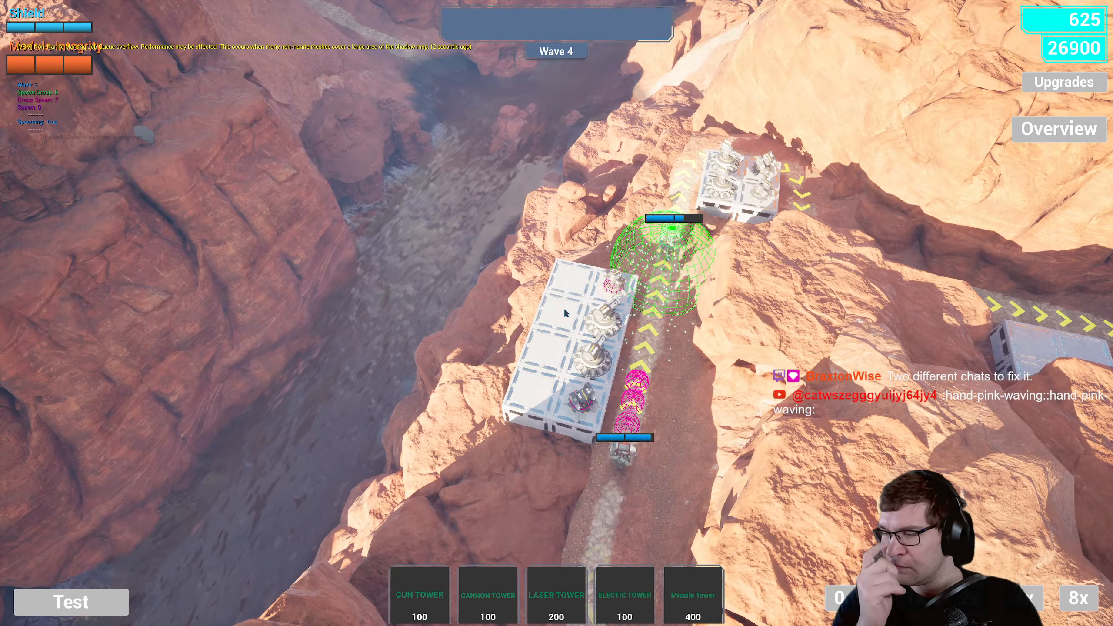
{"action": "key", "text": "d"}
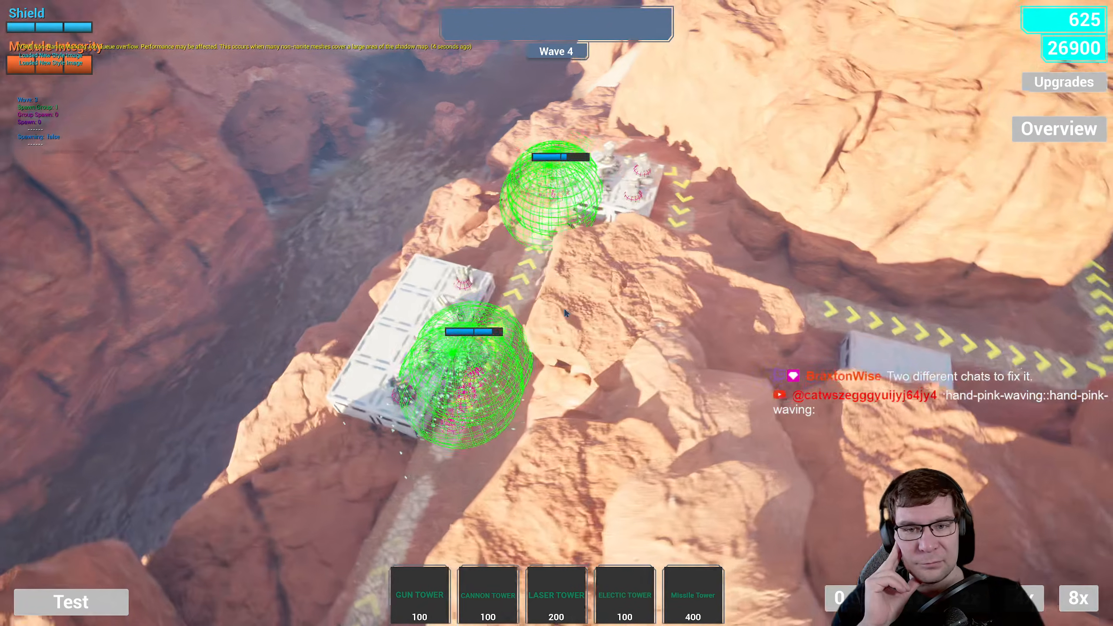
{"action": "key", "text": "q"}
{"action": "key", "text": "e"}
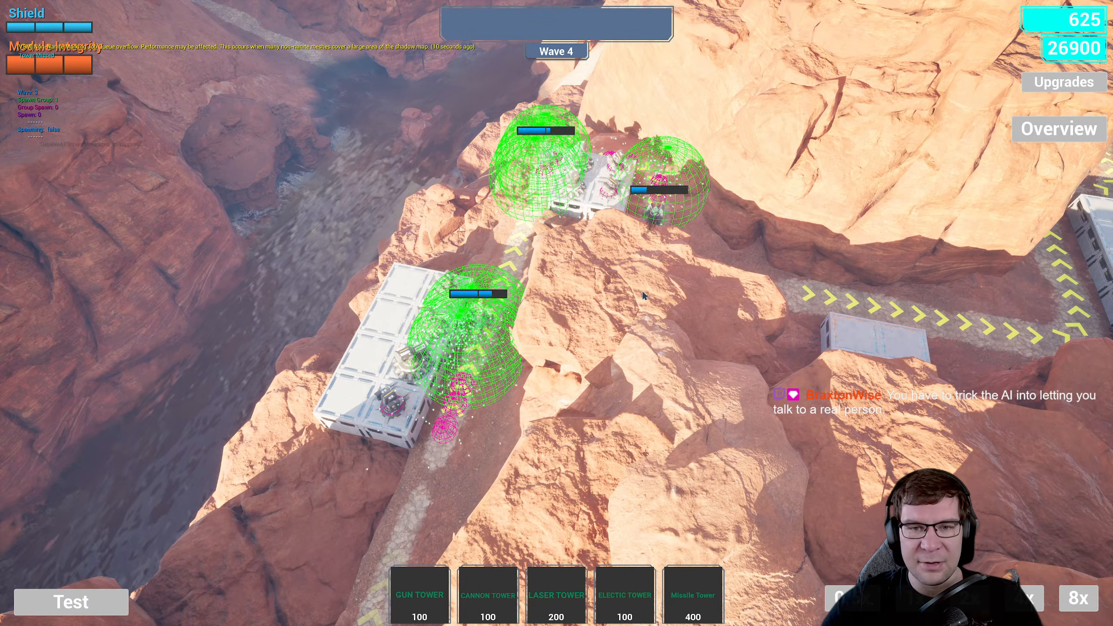
- Place a Gun Tower at the path-side corner of the stepped platform and three Cannon Towers in a row beside it
{"action": "key", "text": "d"}
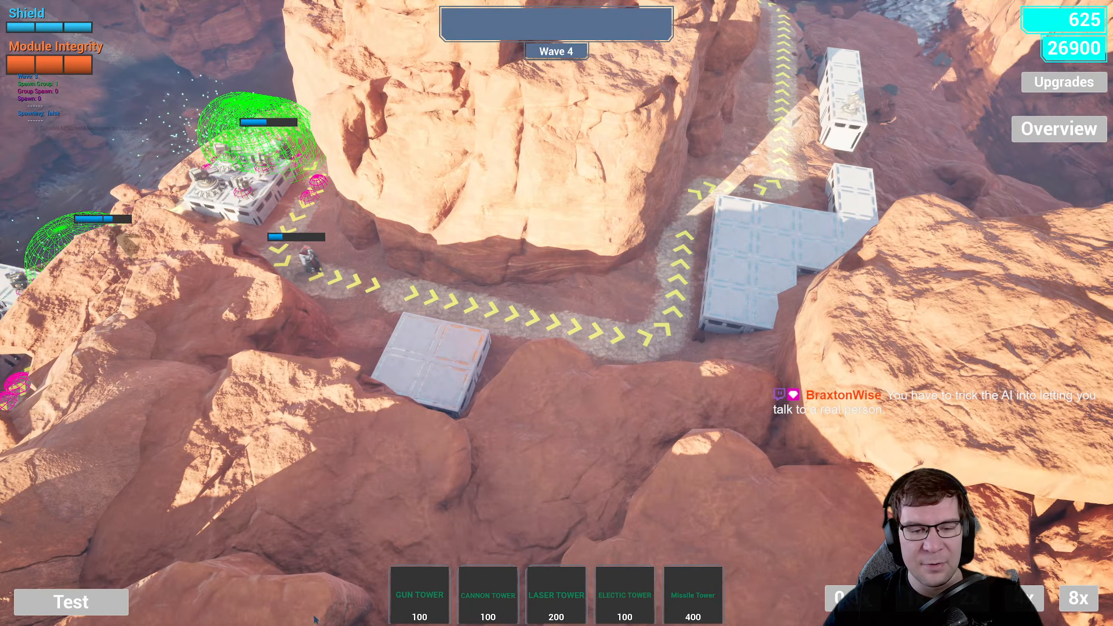
{"action": "left_click", "coordinate": [421, 601]}
{"action": "left_click", "coordinate": [738, 215]}
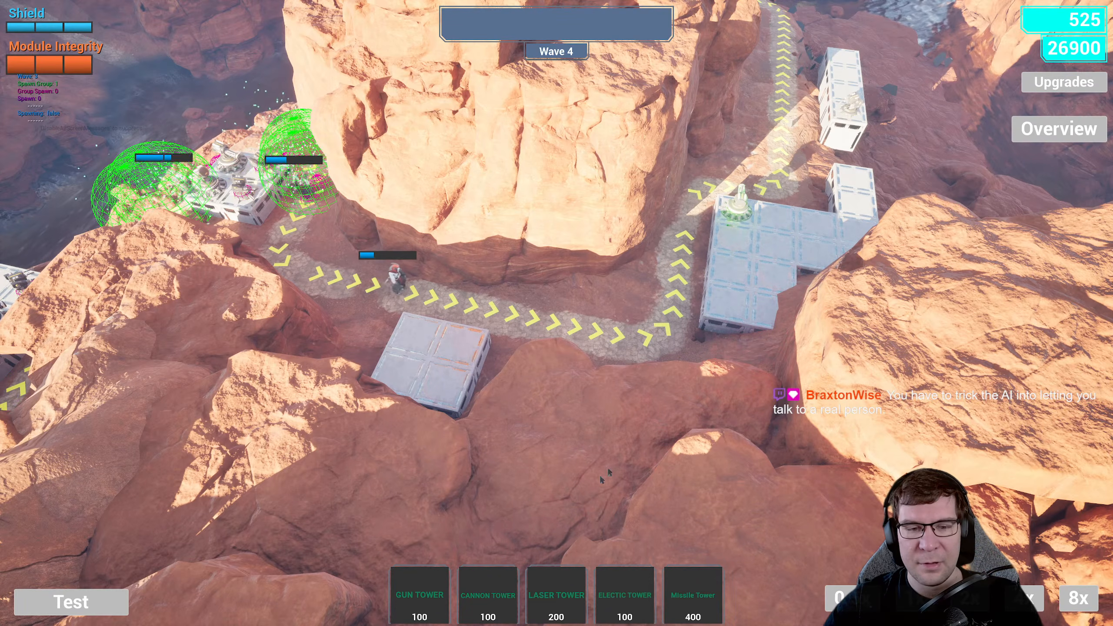
{"action": "left_click", "coordinate": [471, 606]}
{"action": "key", "text": "w"}
{"action": "left_click", "coordinate": [741, 262]}
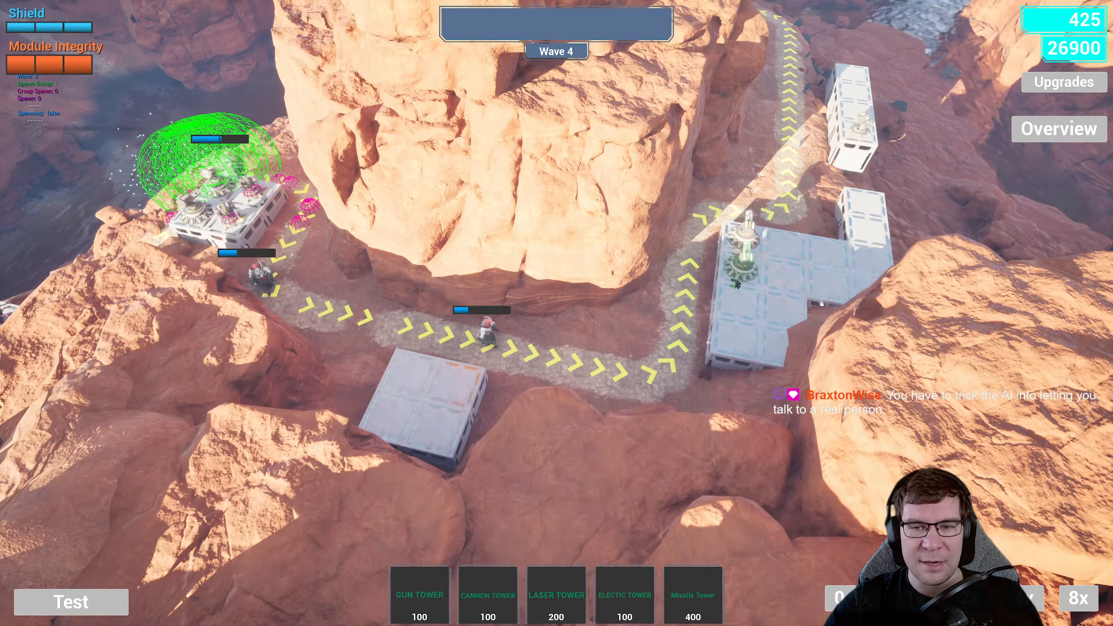
{"action": "left_click", "coordinate": [488, 600]}
{"action": "left_click", "coordinate": [740, 298]}
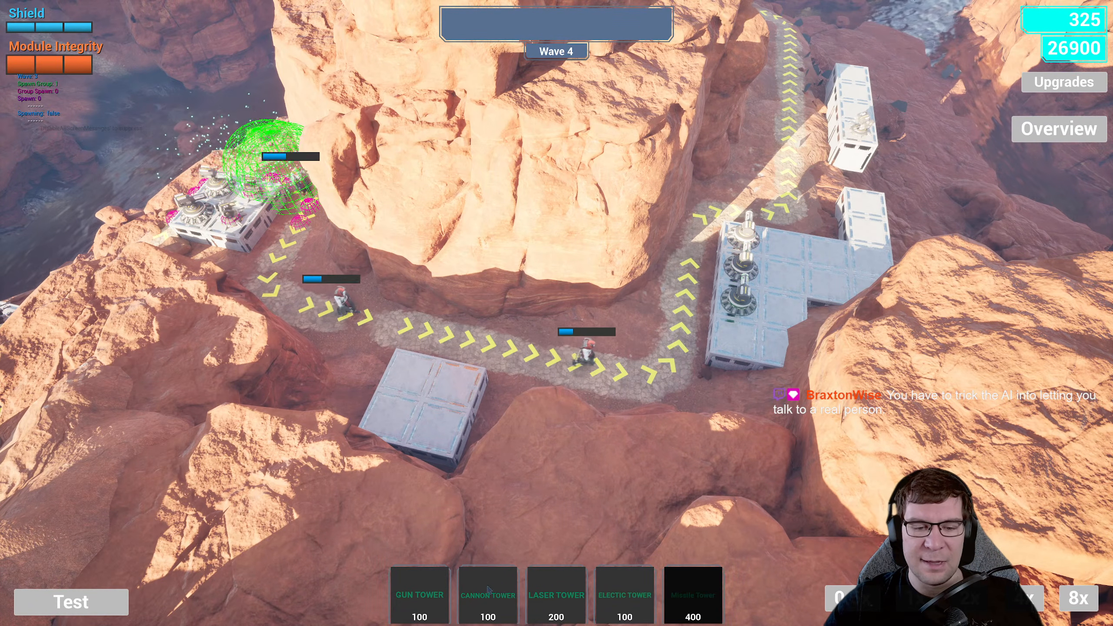
{"action": "left_click", "coordinate": [732, 344]}
- Watch the new row of towers on the stepped platform fire at the remaining Wave 4 enemies
{"action": "key", "text": "d"}
{"action": "key", "text": "q"}
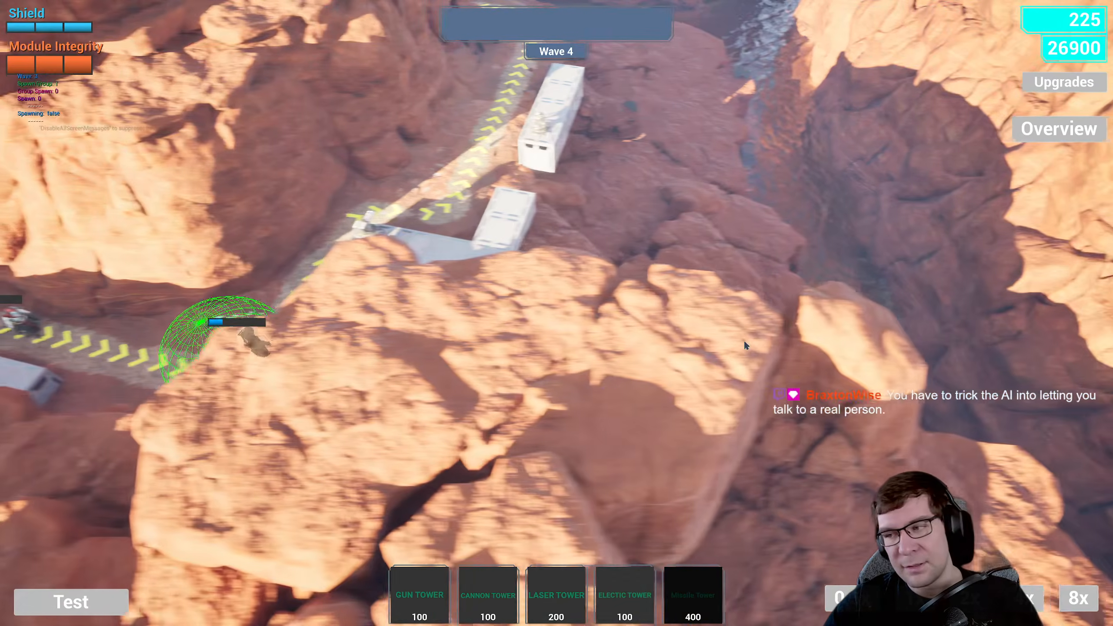
{"action": "key", "text": "q"}
{"action": "key", "text": "w"}
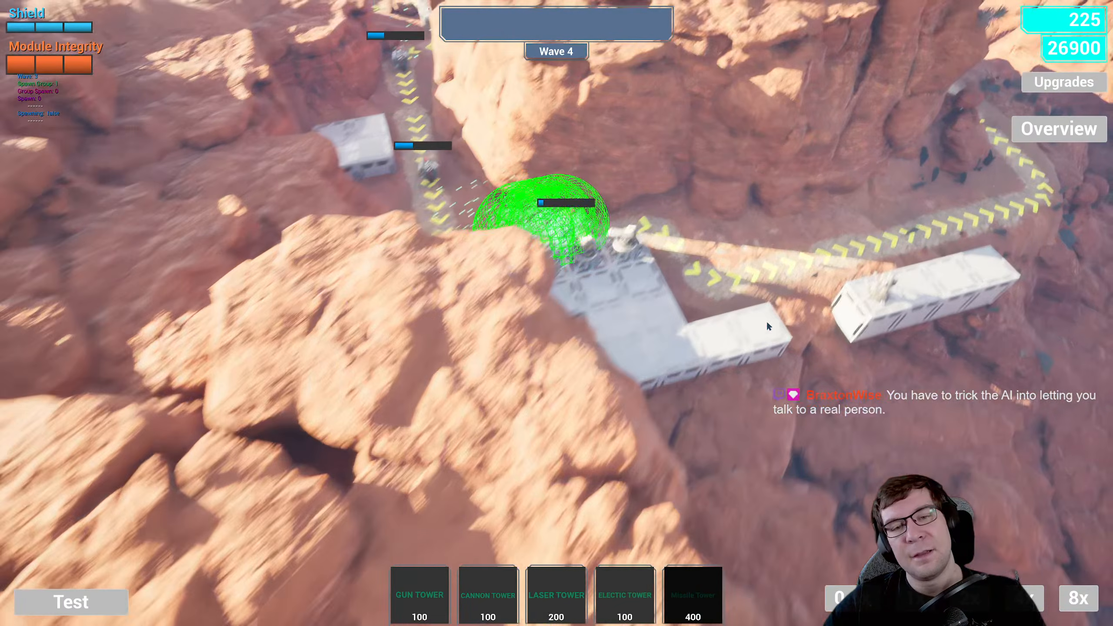
{"action": "key", "text": "d"}
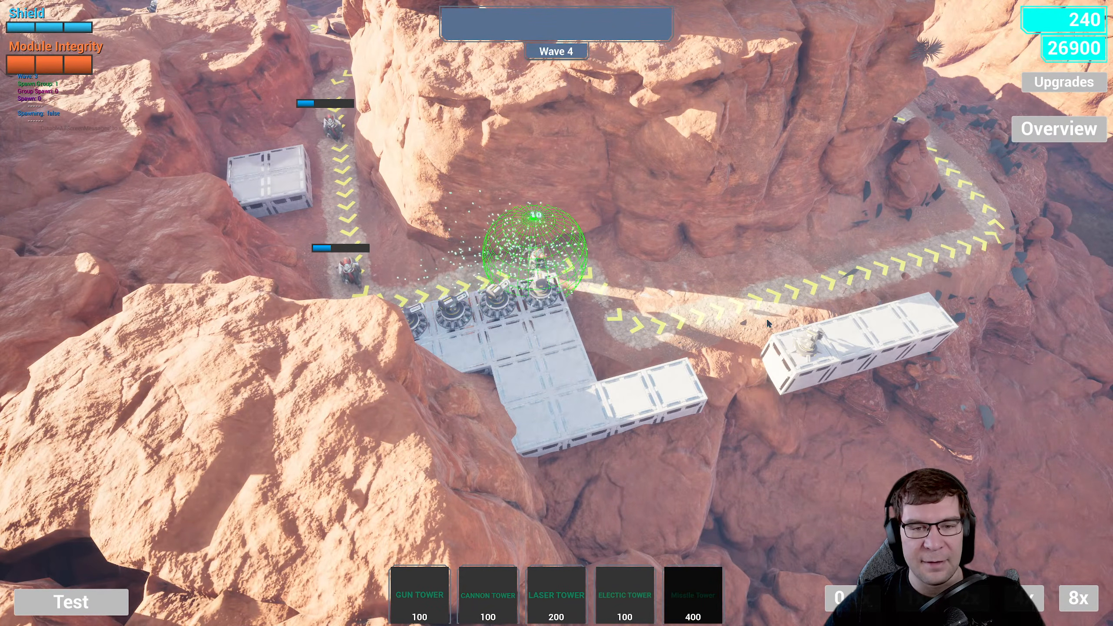
{"action": "key", "text": "q"}
{"action": "key", "text": "q"}
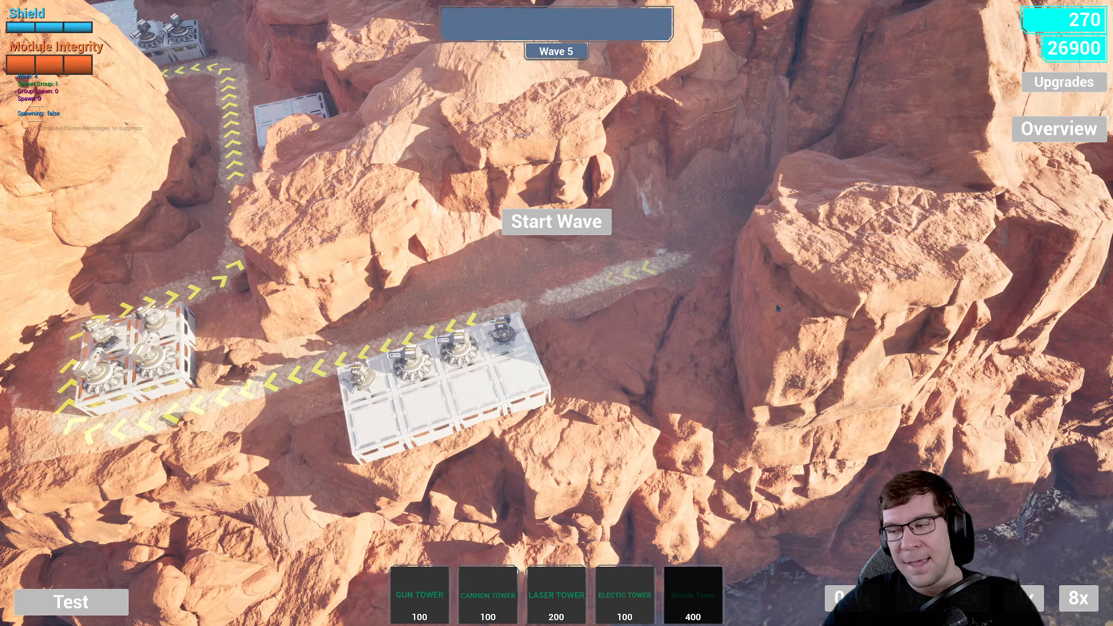
- Select the Gun Tower at the far corner of the large platform and upgrade its Attack Range by four levels to 600
{"action": "key", "text": "s"}
{"action": "key", "text": "a"}
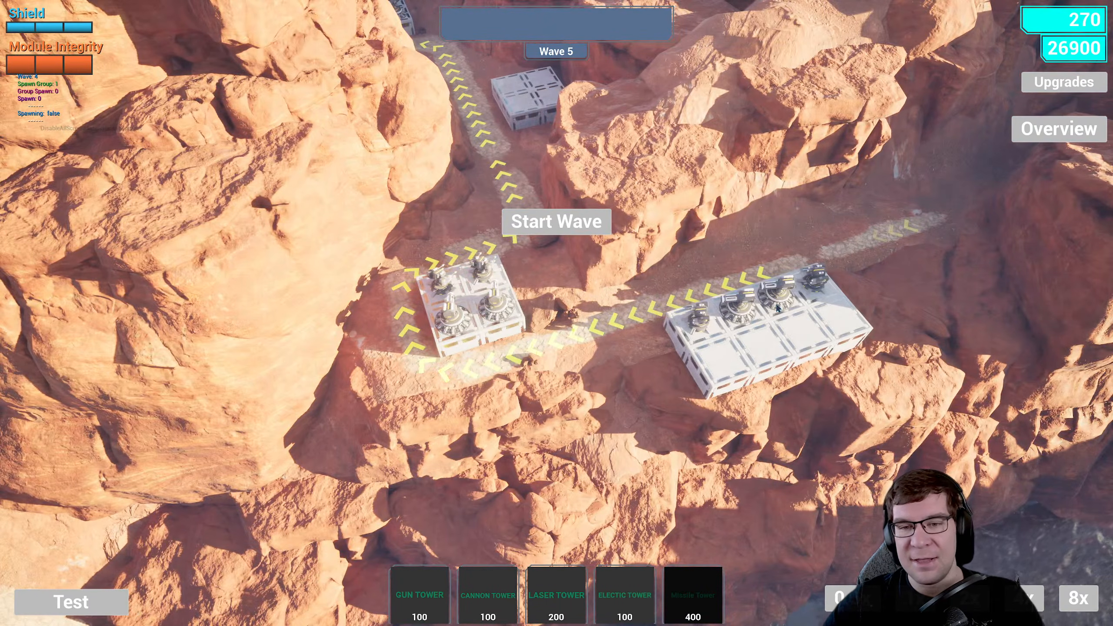
{"action": "key", "text": "e"}
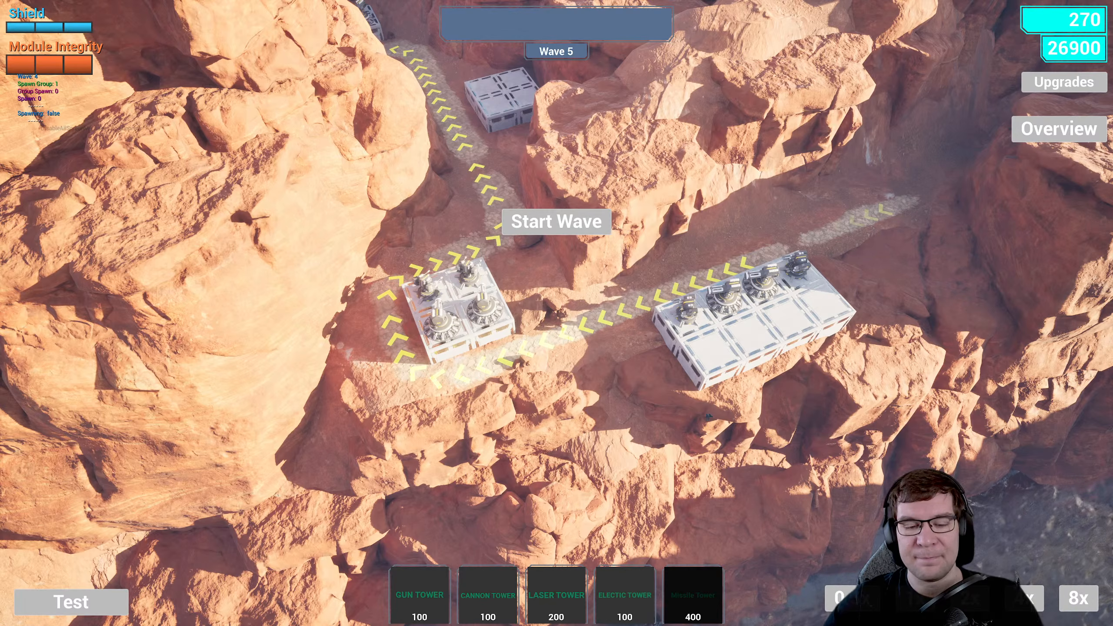
{"action": "left_click", "coordinate": [746, 336]}
{"action": "left_click", "coordinate": [797, 279]}
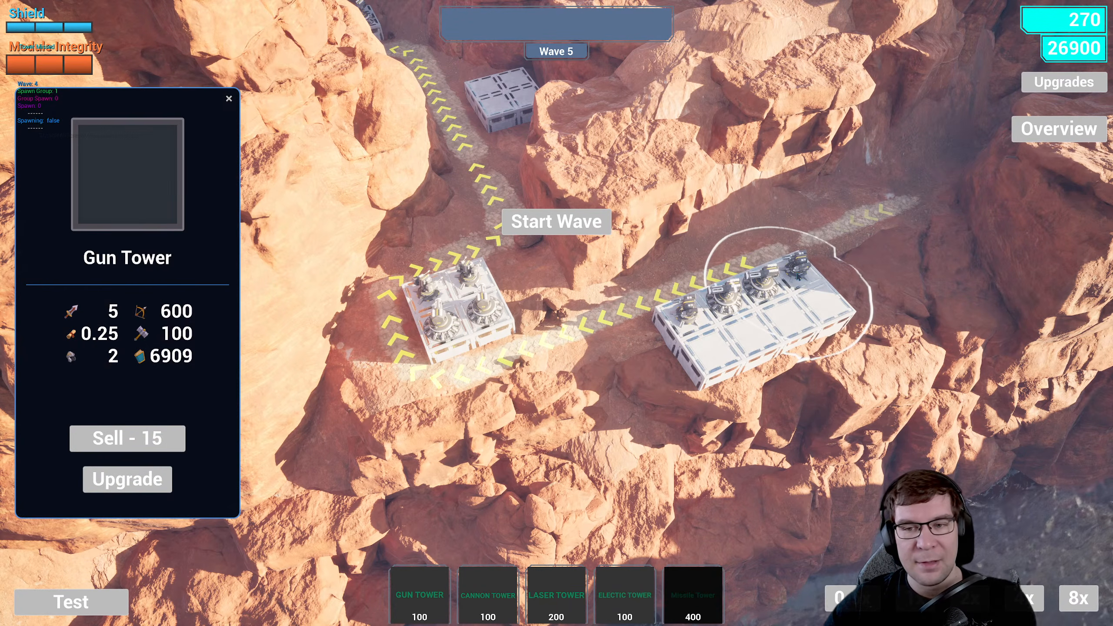
{"action": "left_click", "coordinate": [127, 479]}
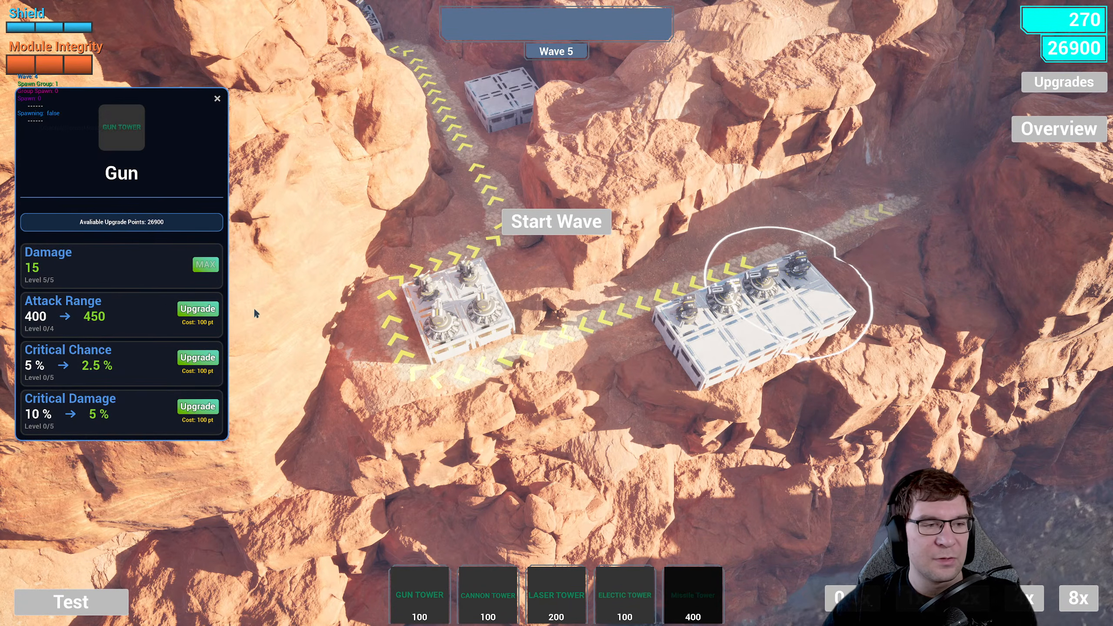
{"action": "left_click", "coordinate": [201, 311]}
{"action": "left_click", "coordinate": [201, 311]}
{"action": "left_click", "coordinate": [201, 311]}
{"action": "left_click", "coordinate": [200, 312]}
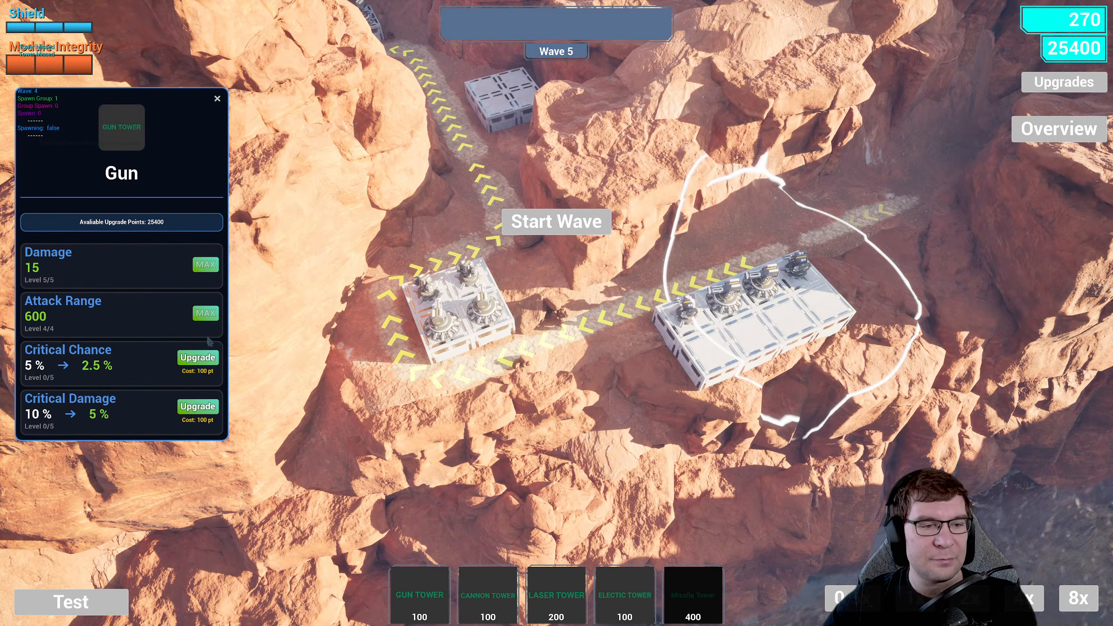
- Upgrade the far-corner Gun Tower's Critical Chance to 15 % and raise its Critical Damage to the maximum level
{"action": "left_click", "coordinate": [210, 358]}
{"action": "left_click", "coordinate": [210, 358]}
{"action": "left_click", "coordinate": [210, 358]}
{"action": "left_click", "coordinate": [210, 358]}
{"action": "left_click", "coordinate": [209, 359]}
{"action": "left_click", "coordinate": [195, 407]}
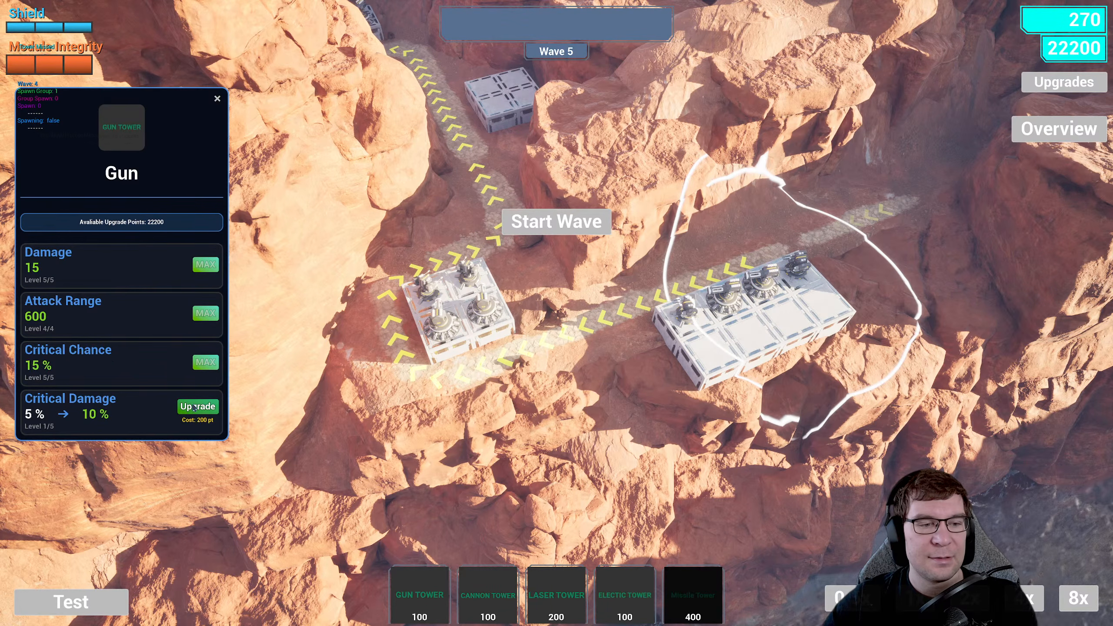
{"action": "left_click", "coordinate": [194, 407]}
- Select the Gun Tower at the large platform's other path-side corner and upgrade its Critical Damage to 30 % and Critical Chance to 15 %
{"action": "left_click", "coordinate": [686, 309]}
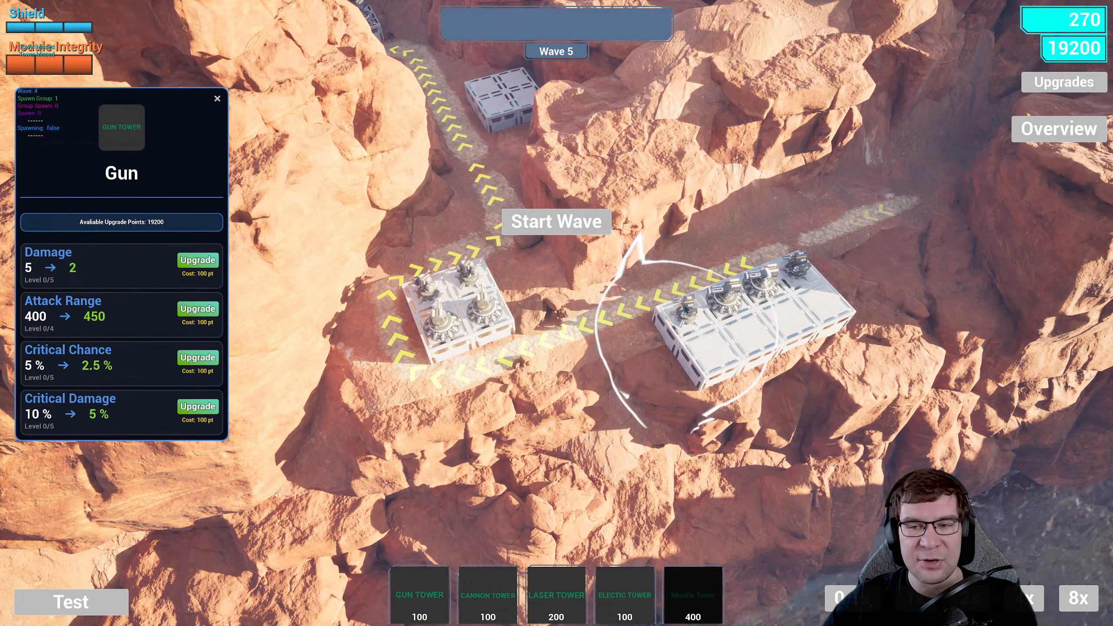
{"action": "left_click", "coordinate": [201, 408]}
{"action": "left_click", "coordinate": [204, 407]}
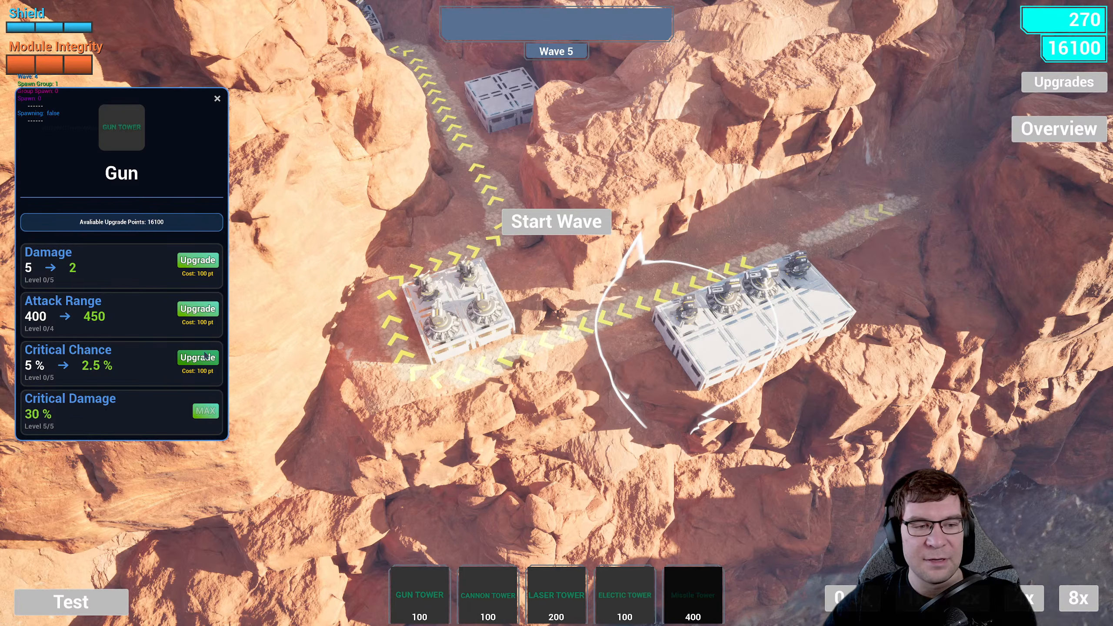
{"action": "triple_click", "coordinate": [207, 358]}
- Upgrade this second Gun Tower's Attack Range to 600 and its Damage to 15
{"action": "double_click", "coordinate": [202, 310]}
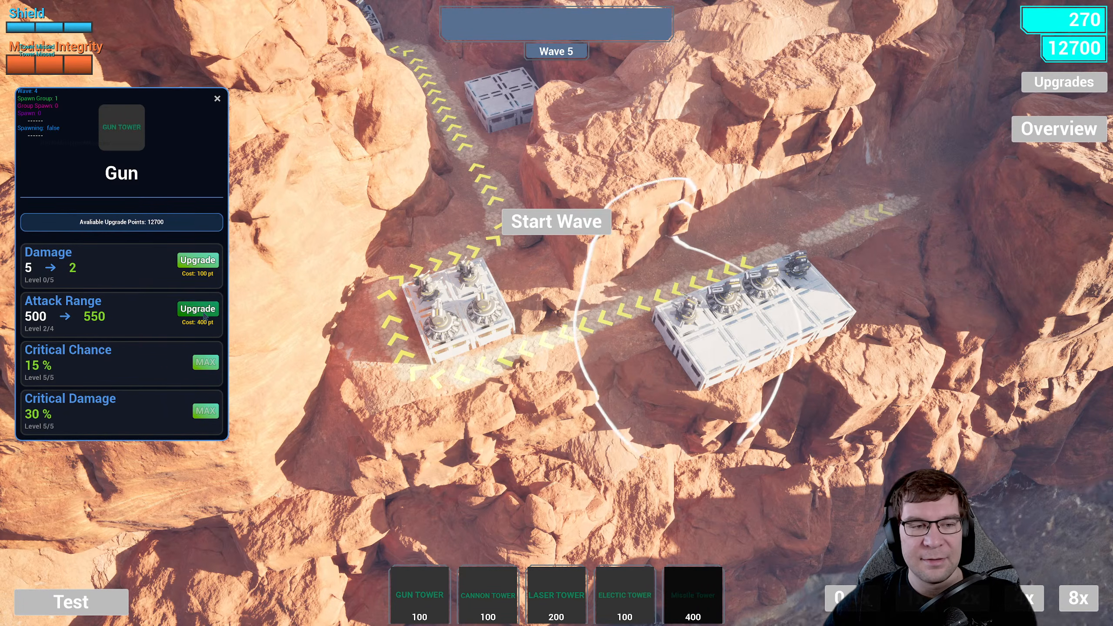
{"action": "double_click", "coordinate": [203, 311]}
{"action": "double_click", "coordinate": [198, 260]}
{"action": "triple_click", "coordinate": [198, 260]}
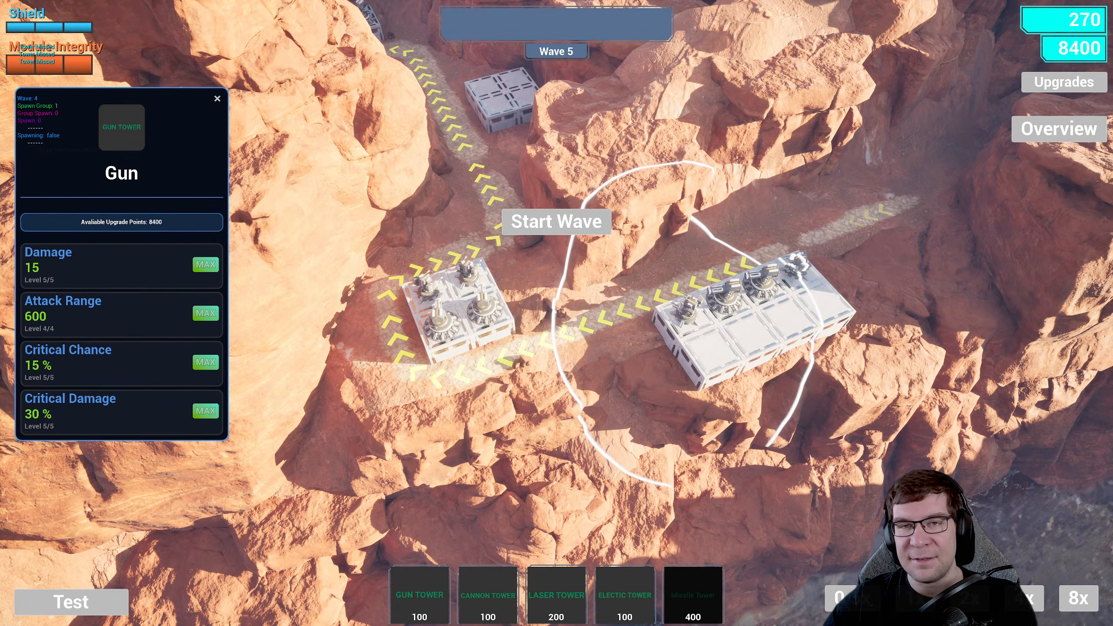
- Select the Cannon Tower beside that Gun Tower and upgrade its Attack Speed to 0.7 and Critical Damage to 40 %
{"action": "left_click", "coordinate": [732, 308]}
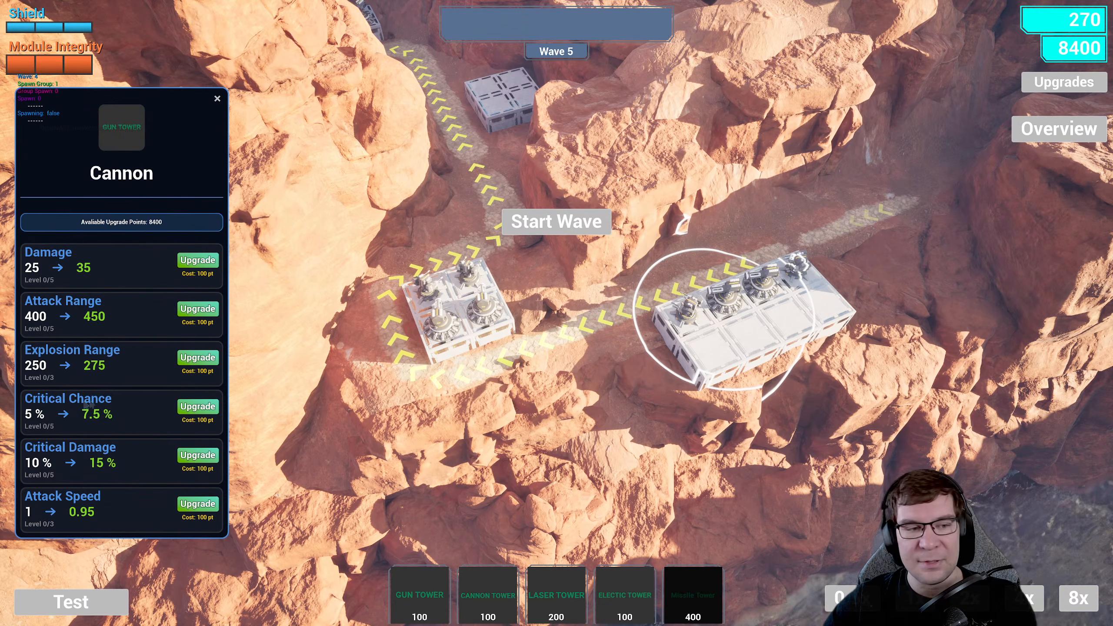
{"action": "double_click", "coordinate": [213, 507]}
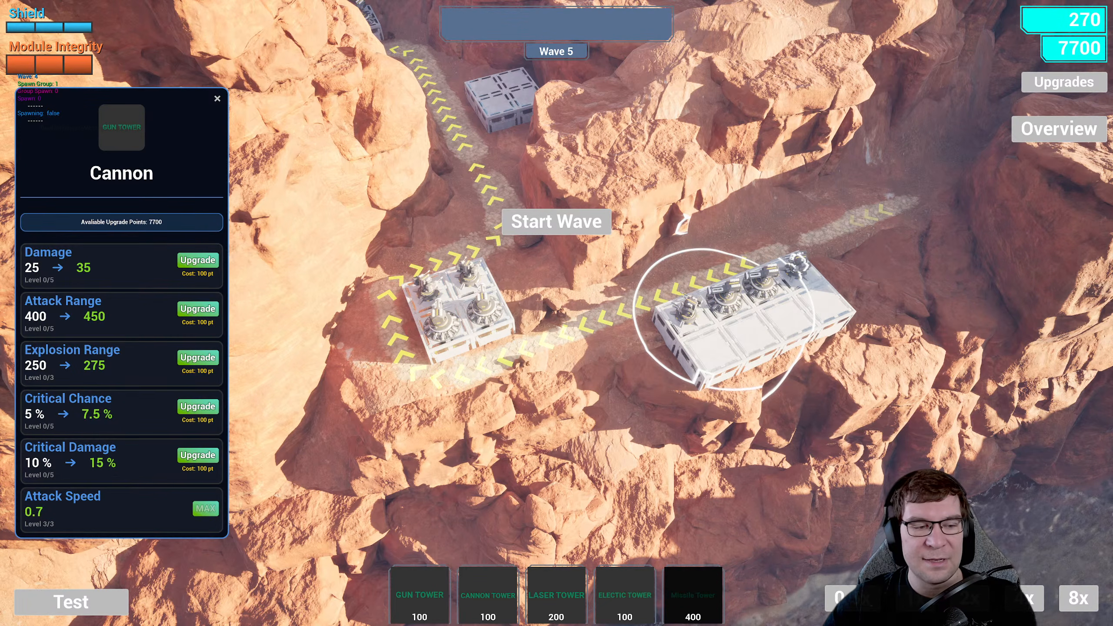
{"action": "left_click", "coordinate": [198, 455]}
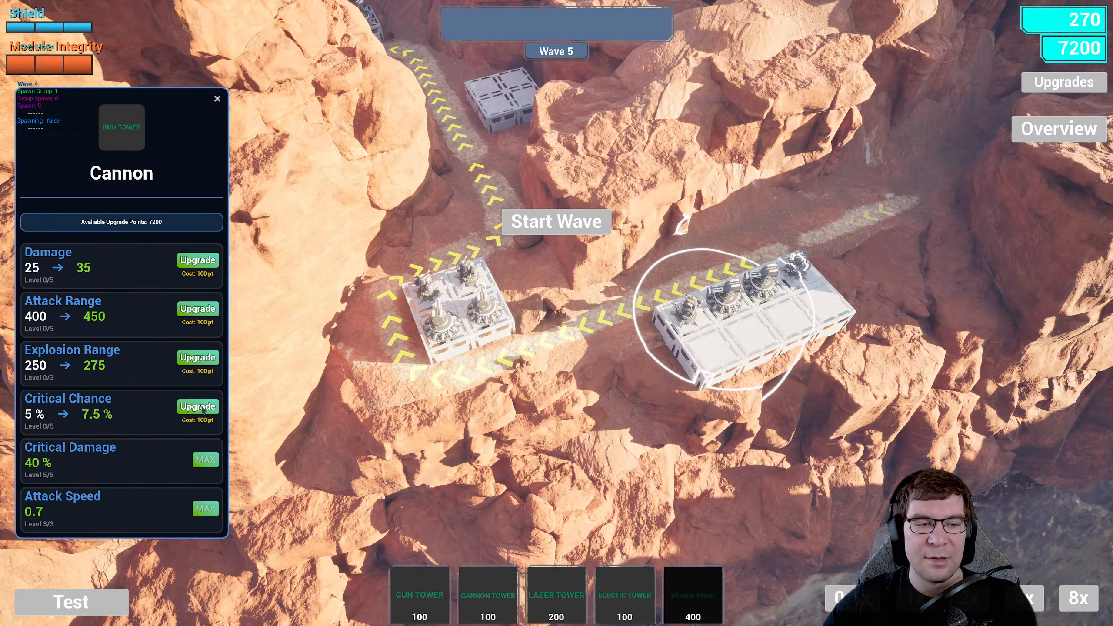
- Upgrade the same Cannon Tower's Critical Chance to 20 % and its Explosion Range to 350
{"action": "triple_click", "coordinate": [203, 410]}
{"action": "double_click", "coordinate": [205, 360]}
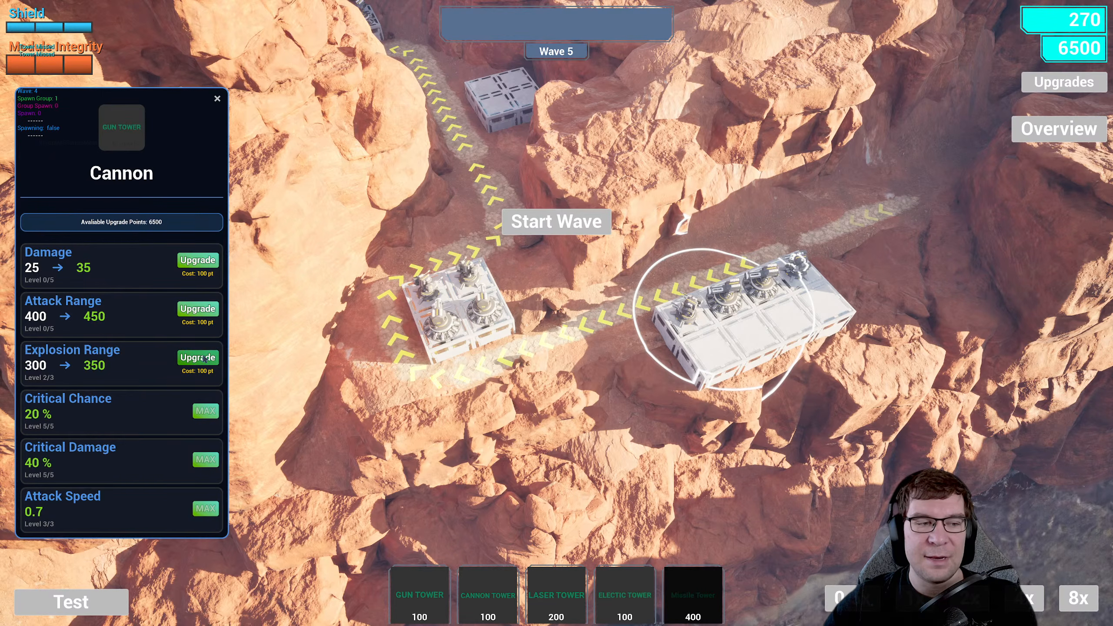
{"action": "left_click", "coordinate": [205, 359]}
- Upgrade the Cannon Tower's Attack Range to 750 and its Damage to 80
{"action": "left_click", "coordinate": [211, 309]}
{"action": "triple_click", "coordinate": [213, 311]}
{"action": "left_click", "coordinate": [212, 315]}
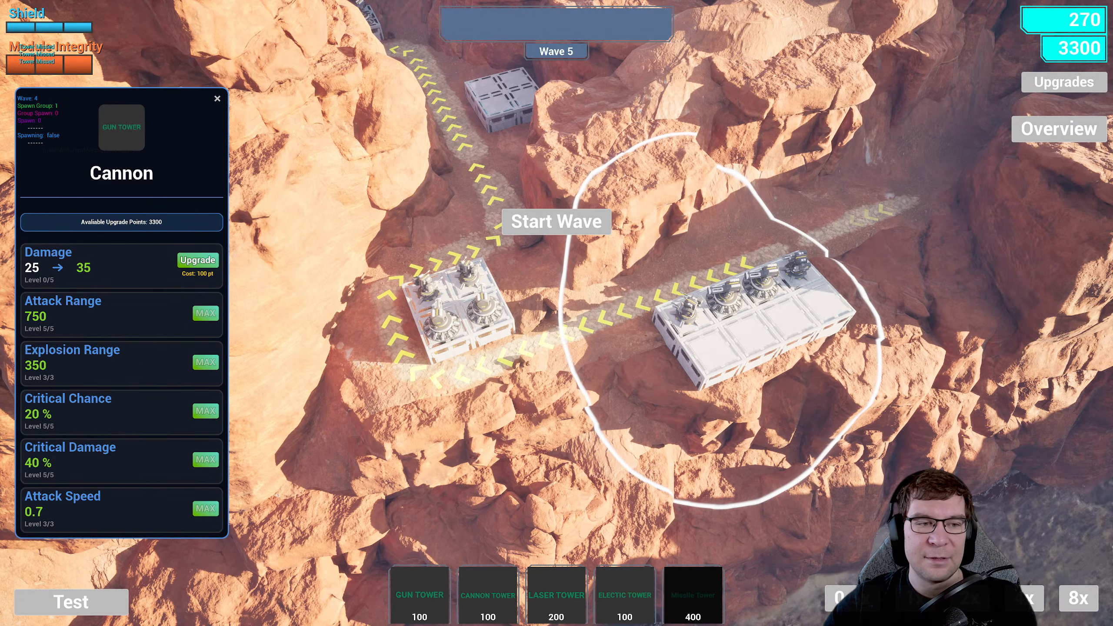
{"action": "left_click", "coordinate": [209, 260]}
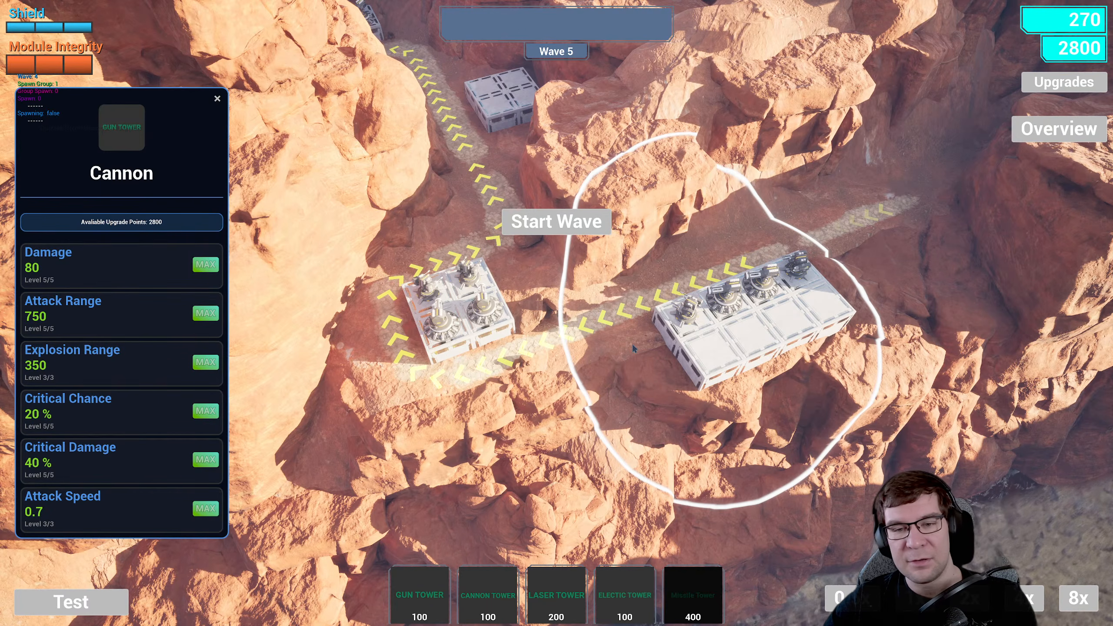
- Compare the stats and range circle of a Cannon Tower on the small square platform with those of the fully upgraded one
{"action": "left_click", "coordinate": [484, 316]}
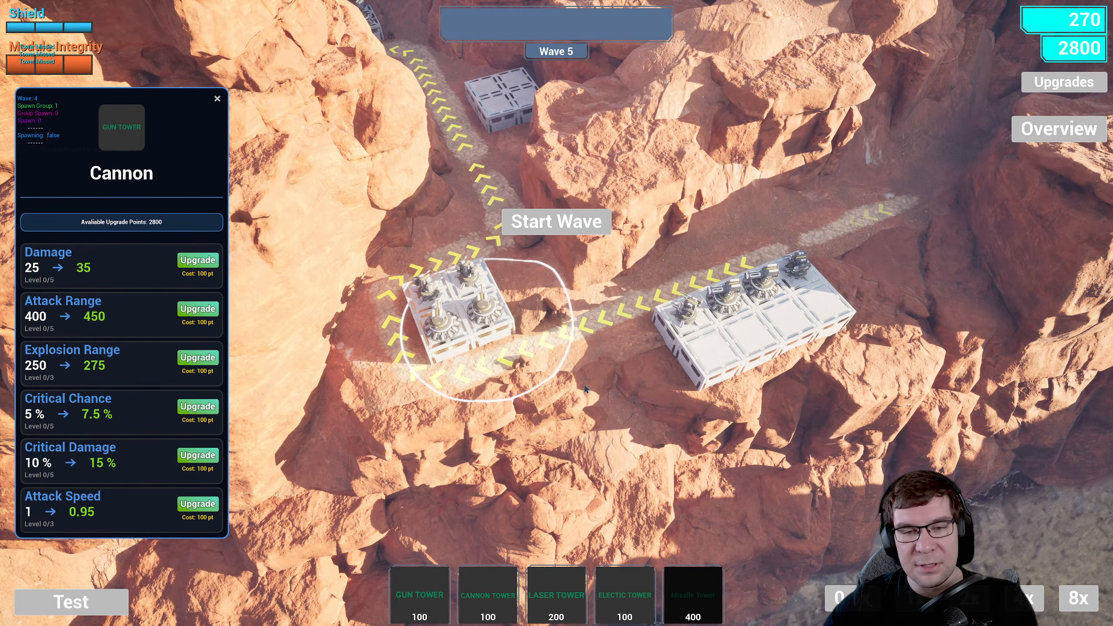
{"action": "left_click", "coordinate": [728, 303]}
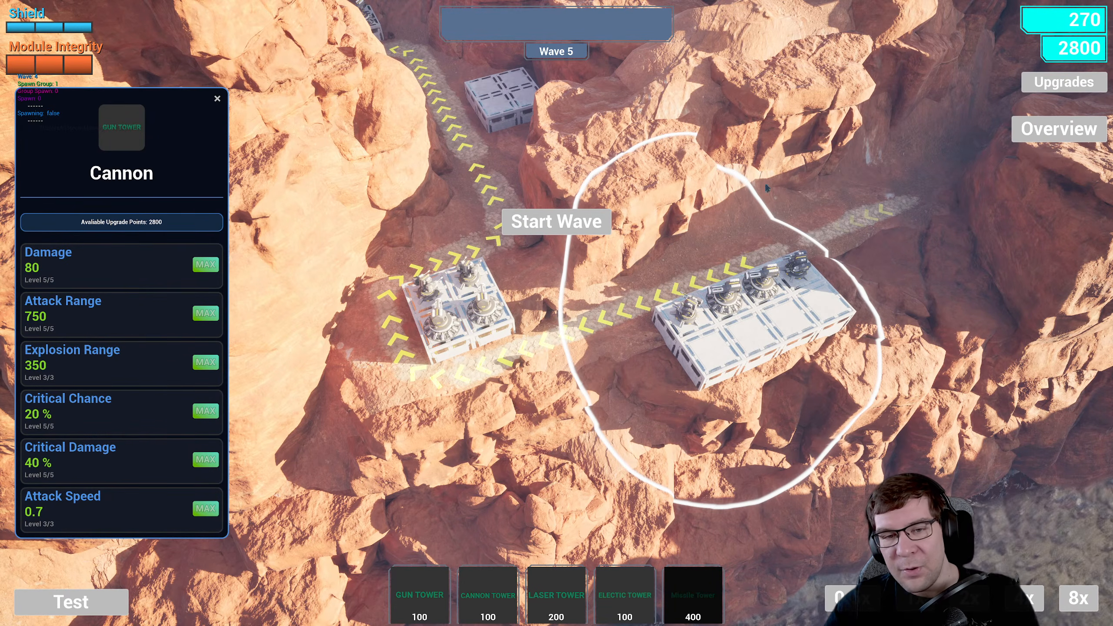
- Survey the path from the large platform to the stepped platform and back, with the upgraded Cannon Tower's range circle shown
{"action": "key", "text": "a"}
{"action": "key", "text": "w"}
{"action": "key", "text": "q"}
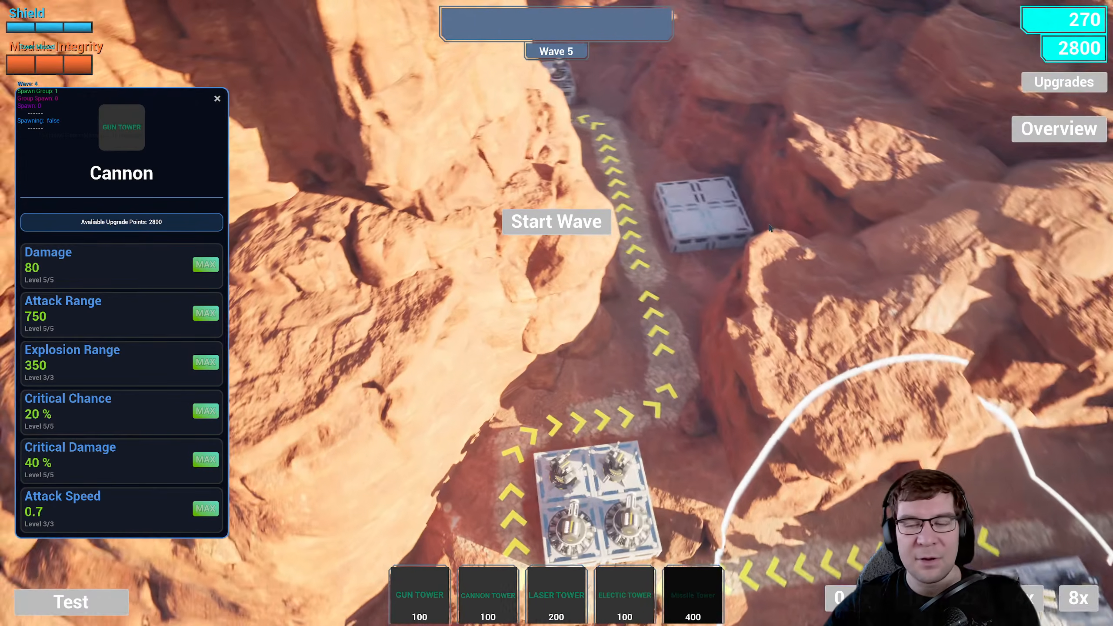
{"action": "key", "text": "d"}
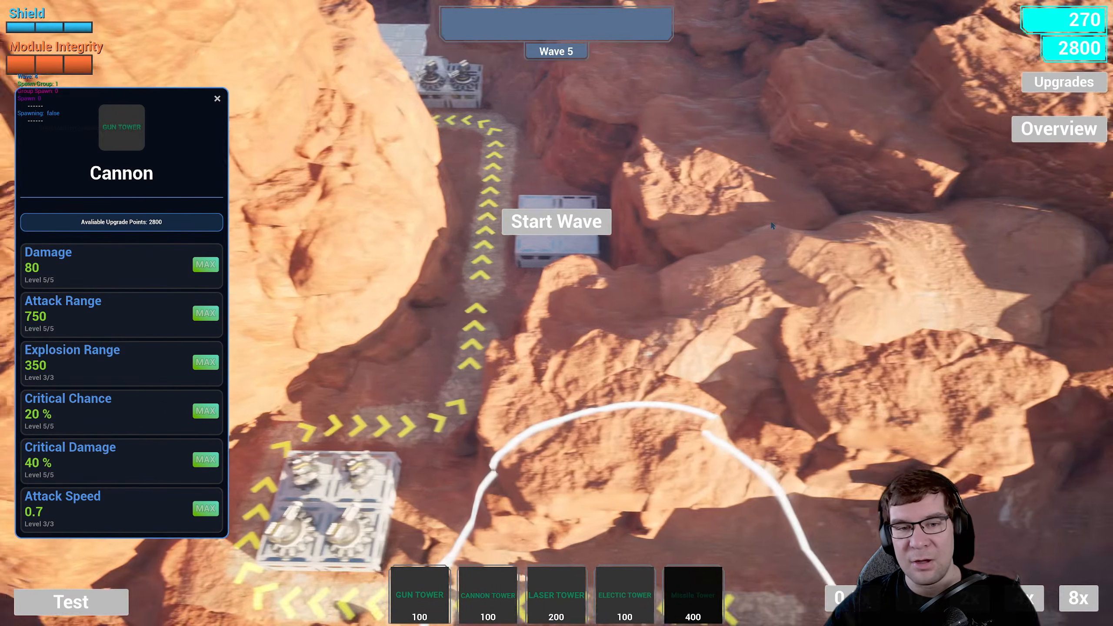
{"action": "key", "text": "q"}
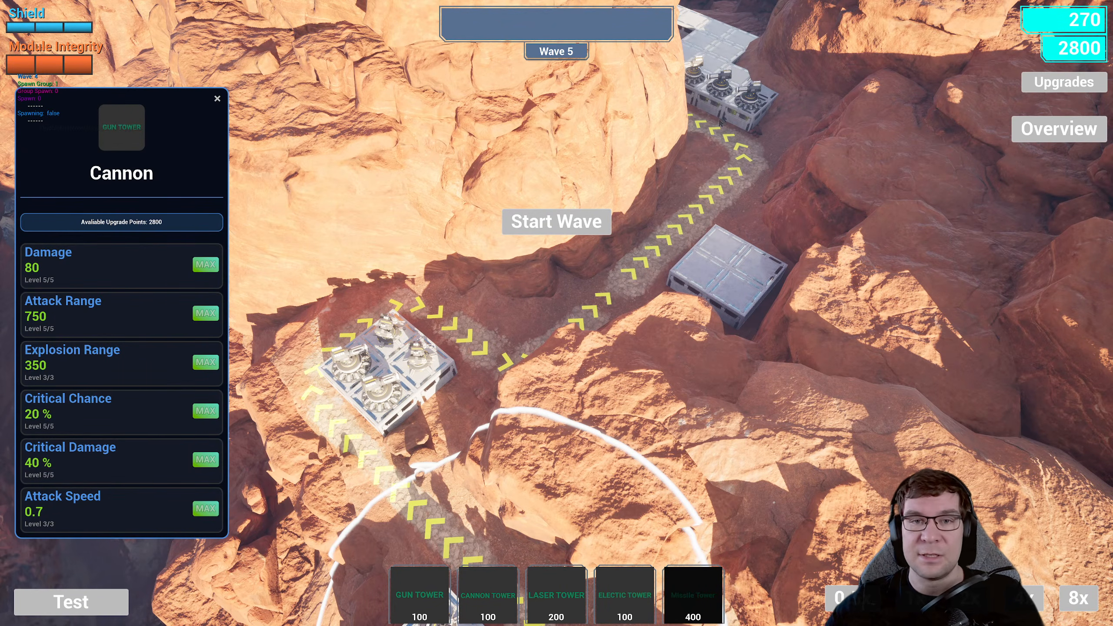
{"action": "left_click_drag", "start_coordinate": [587, 271], "coordinate": [591, 317]}
{"action": "key", "text": "a"}
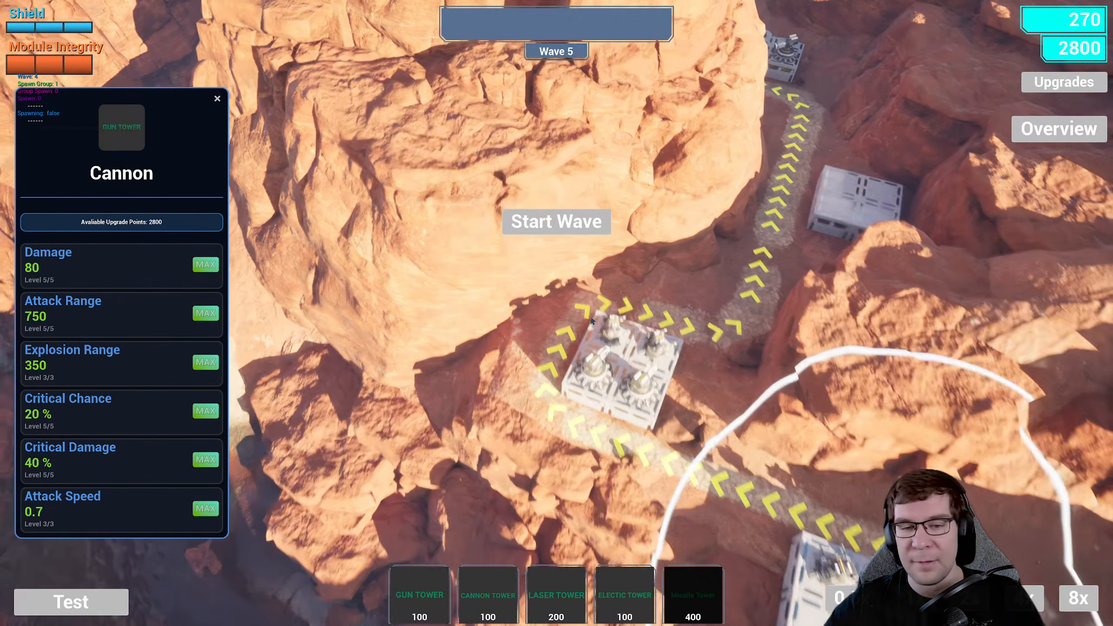
{"action": "key", "text": "s"}
{"action": "key", "text": "d"}
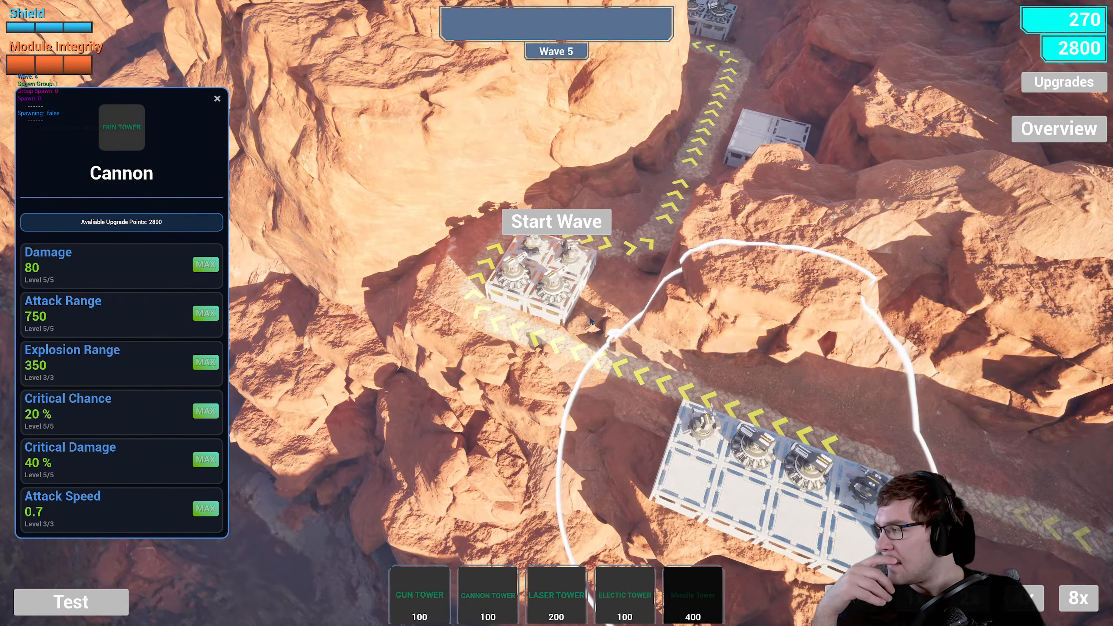
{"action": "key", "text": "e"}
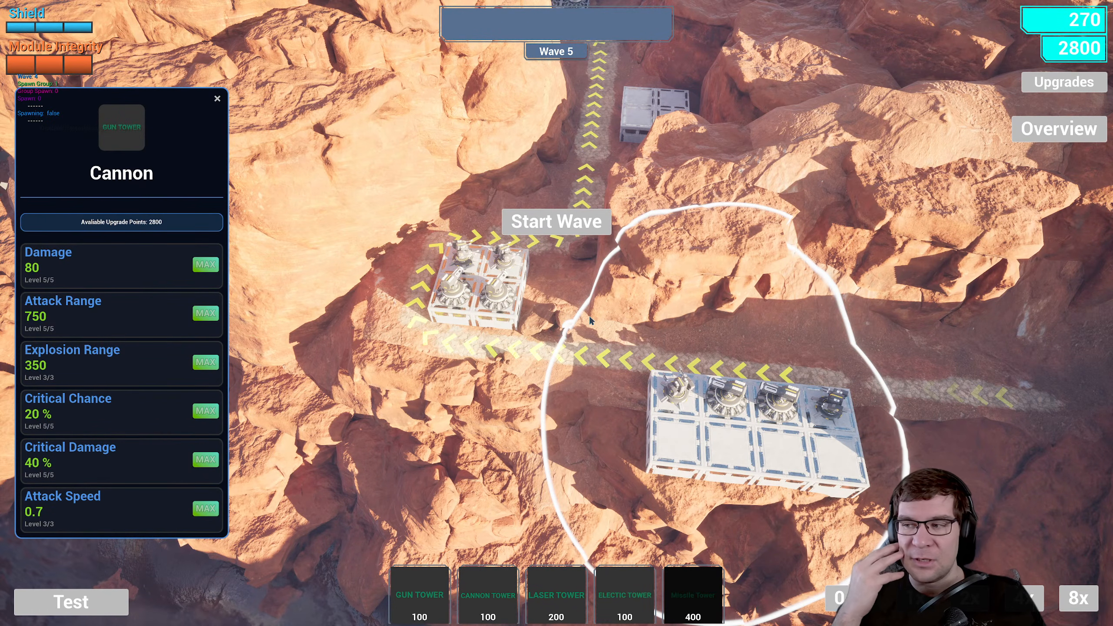
{"action": "key", "text": "q"}
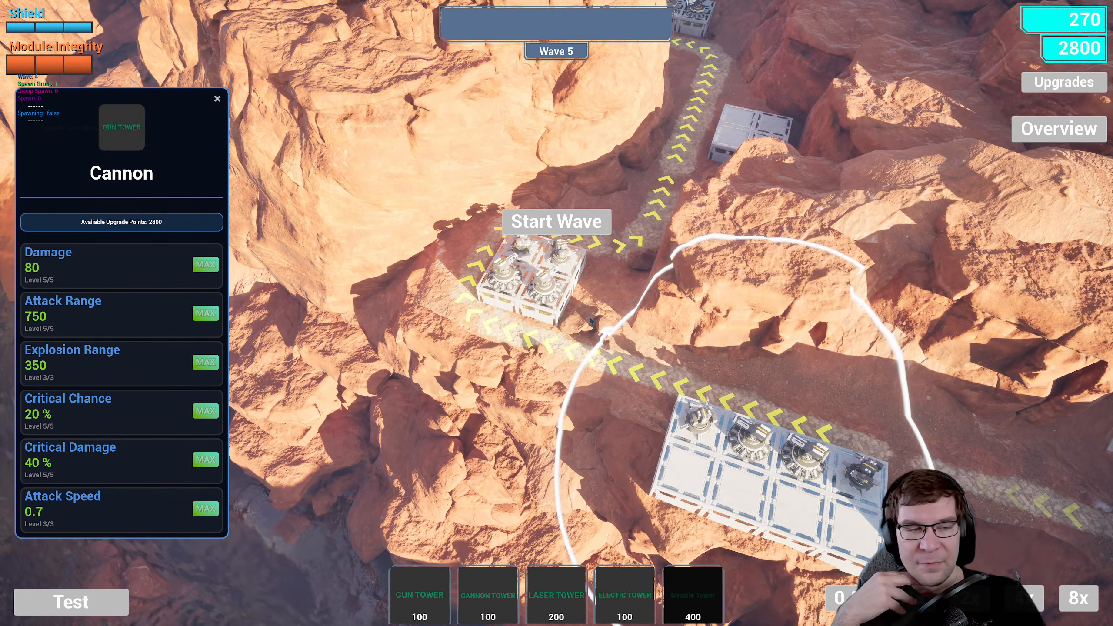
{"action": "key", "text": "d"}
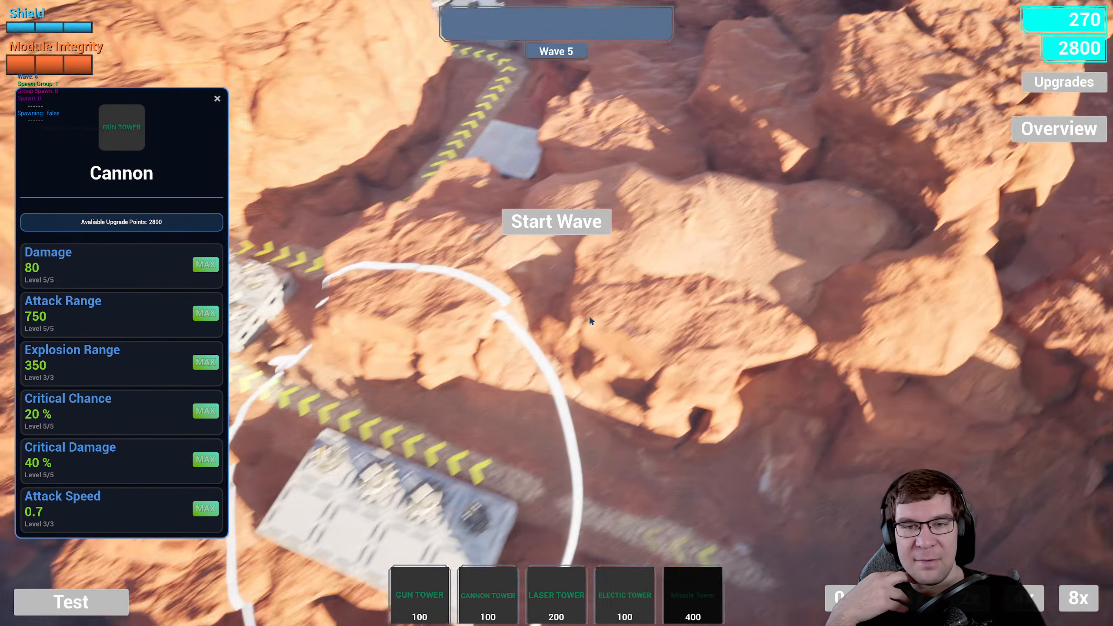
{"action": "key", "text": "w"}
{"action": "key", "text": "q"}
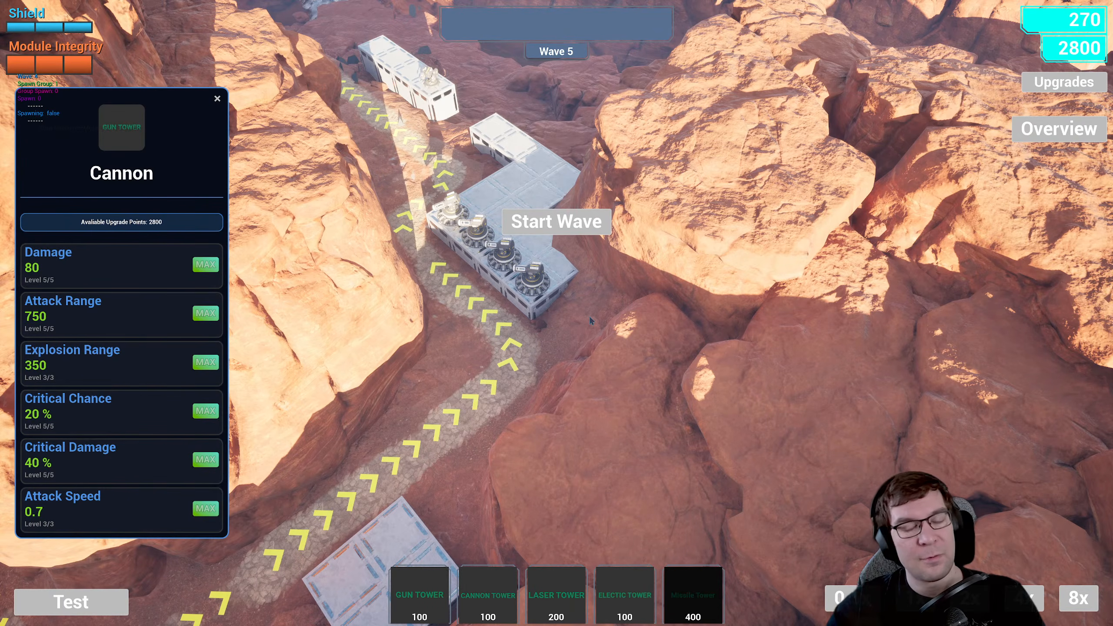
{"action": "left_click", "coordinate": [635, 279]}
{"action": "key", "text": "s"}
{"action": "key", "text": "a"}
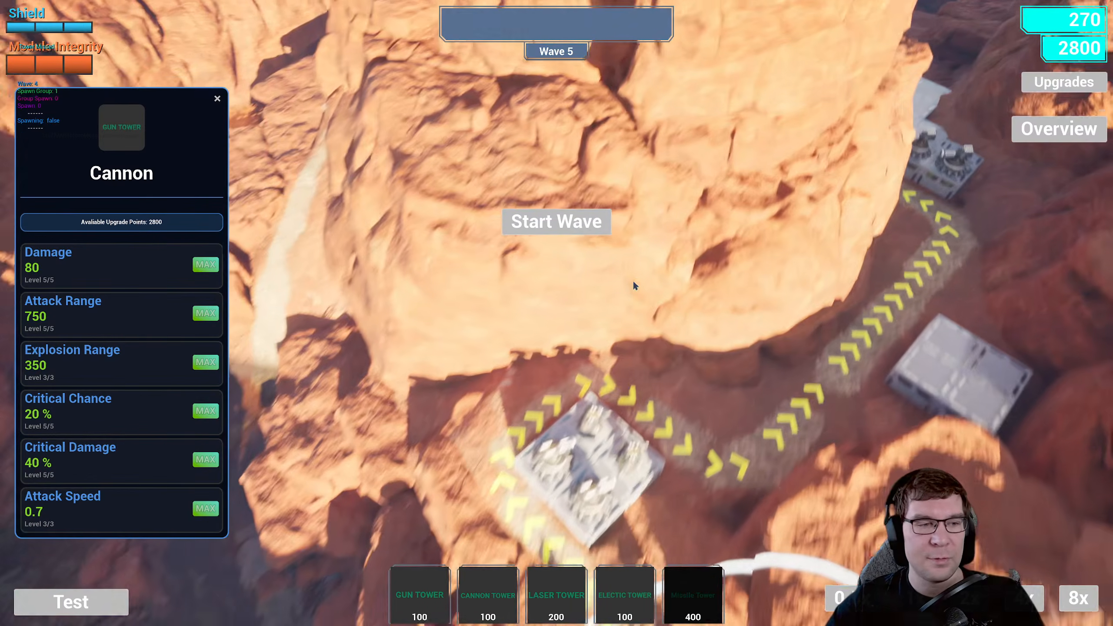
{"action": "key", "text": "s"}
{"action": "right_click_drag", "start_coordinate": [634, 280], "coordinate": [302, 168]}
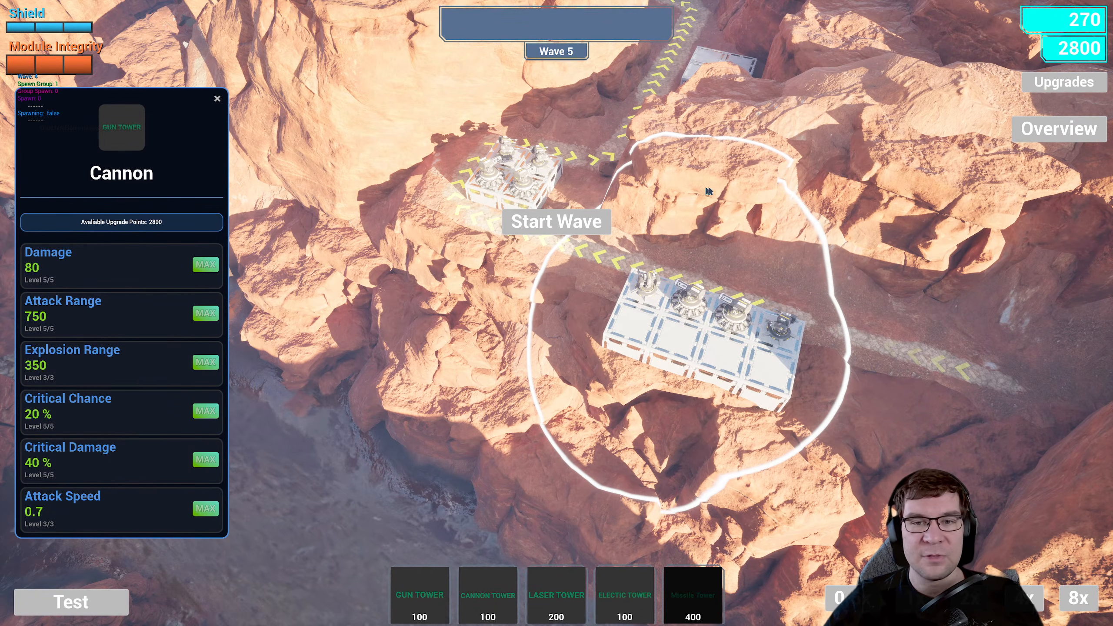
- Follow the path up to the stepped platform's tower row again and return to the large platform
{"action": "left_click", "coordinate": [731, 197]}
{"action": "key", "text": "d"}
{"action": "key", "text": "w"}
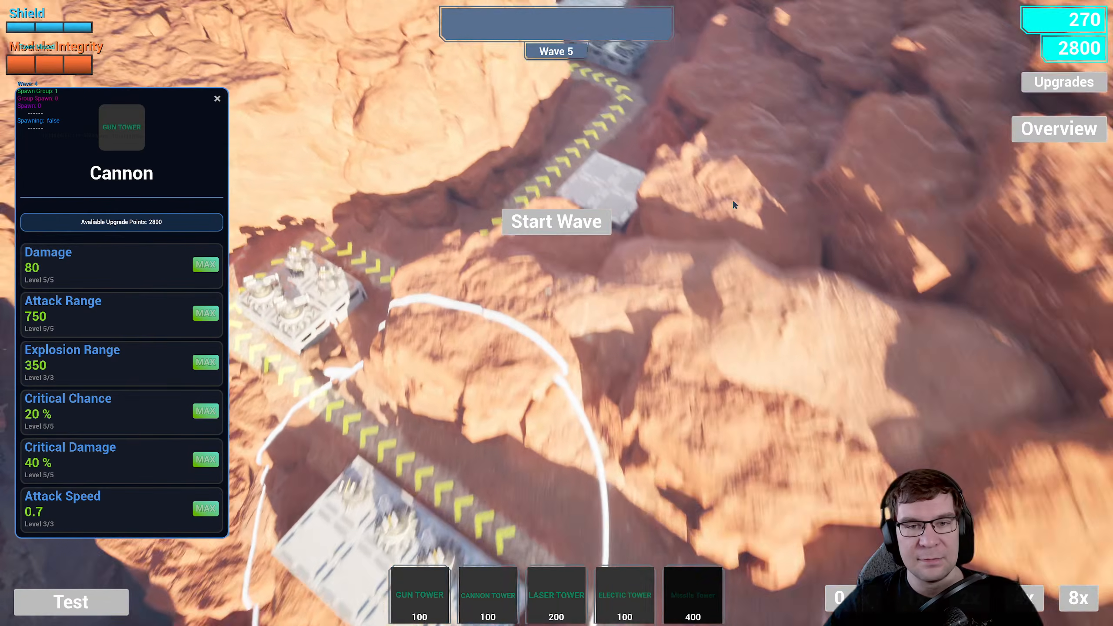
{"action": "key", "text": "w"}
{"action": "key", "text": "q"}
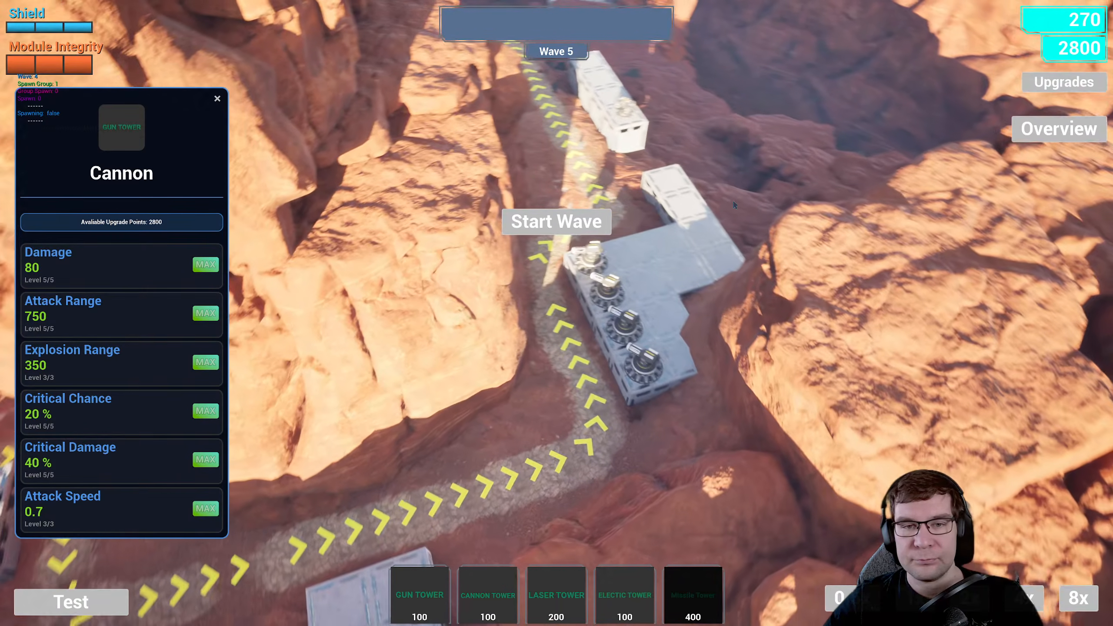
{"action": "key", "text": "q"}
{"action": "key", "text": "a"}
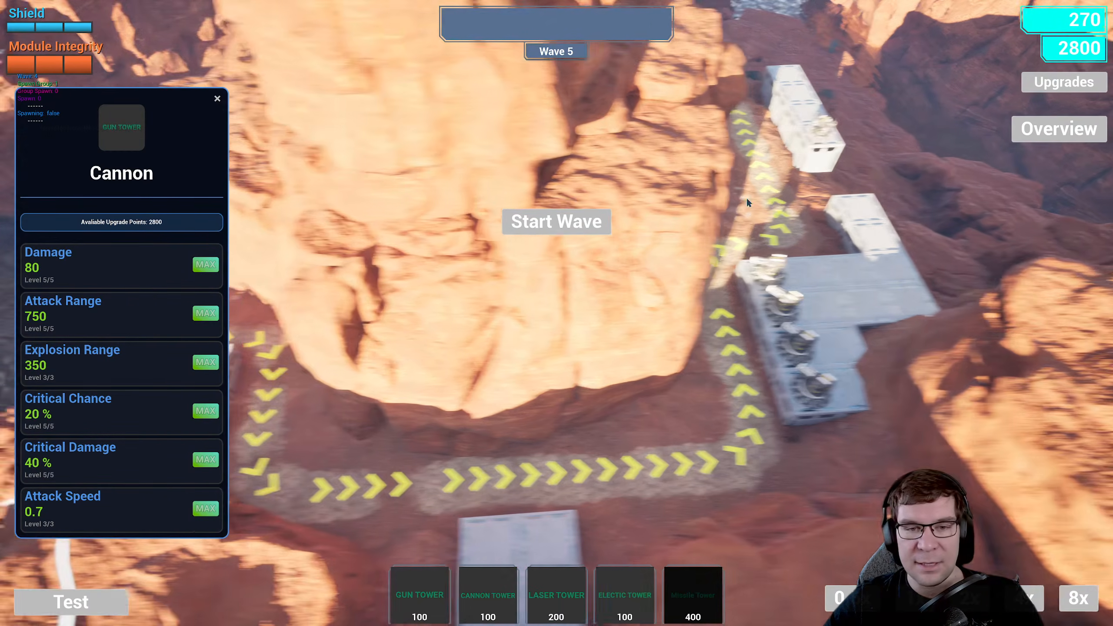
{"action": "key", "text": "a"}
{"action": "key", "text": "e"}
{"action": "key", "text": "s"}
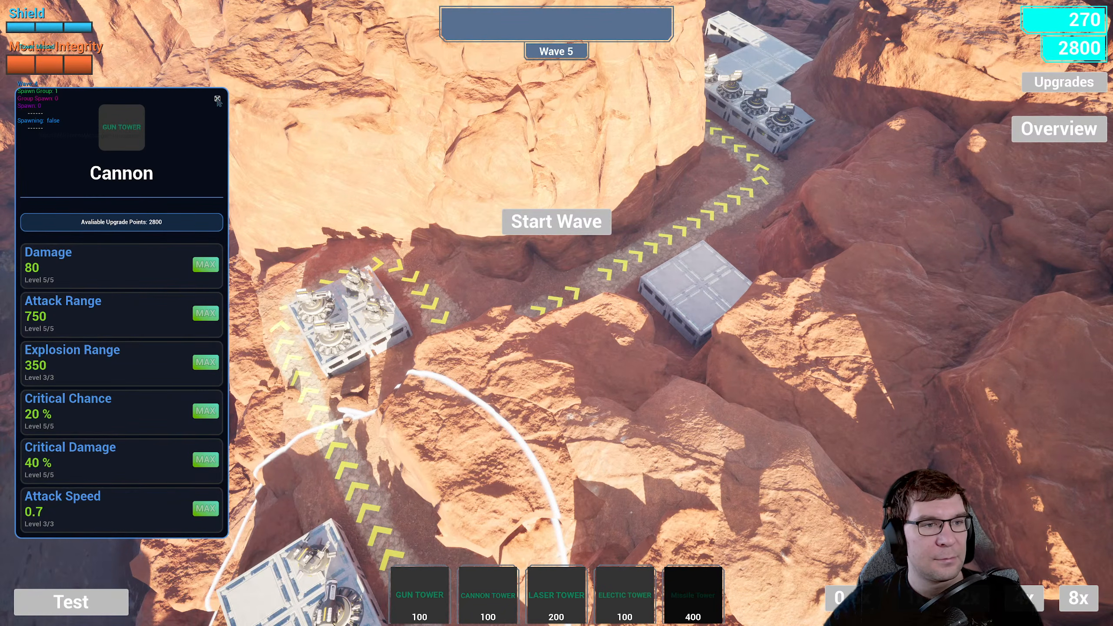
{"action": "key", "text": "w"}
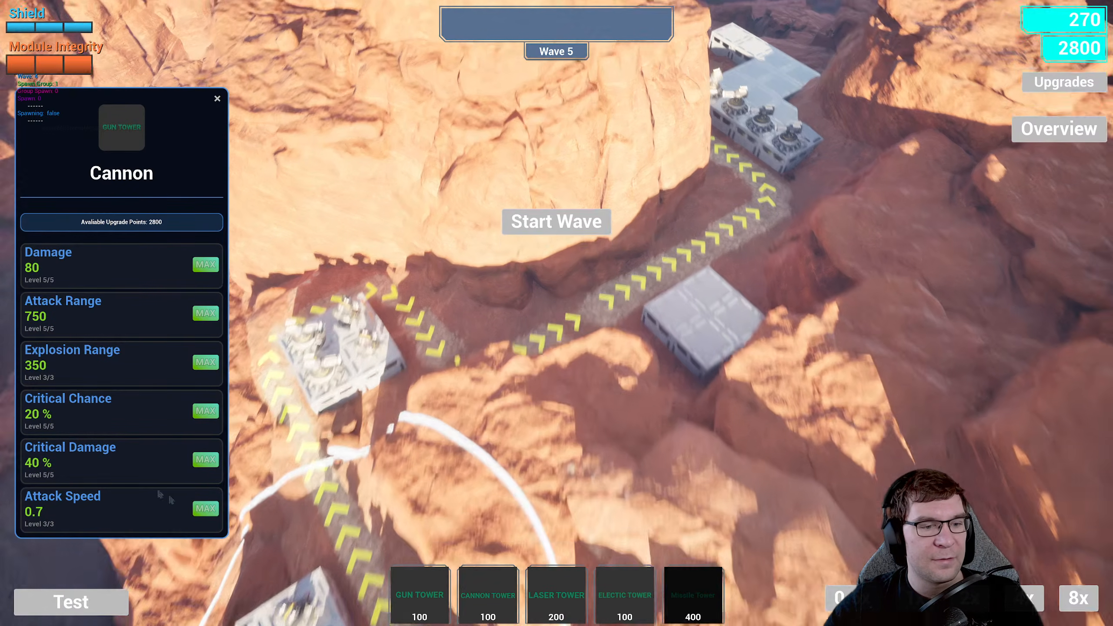
{"action": "key", "text": "s"}
{"action": "key", "text": "e"}
{"action": "key", "text": "a"}
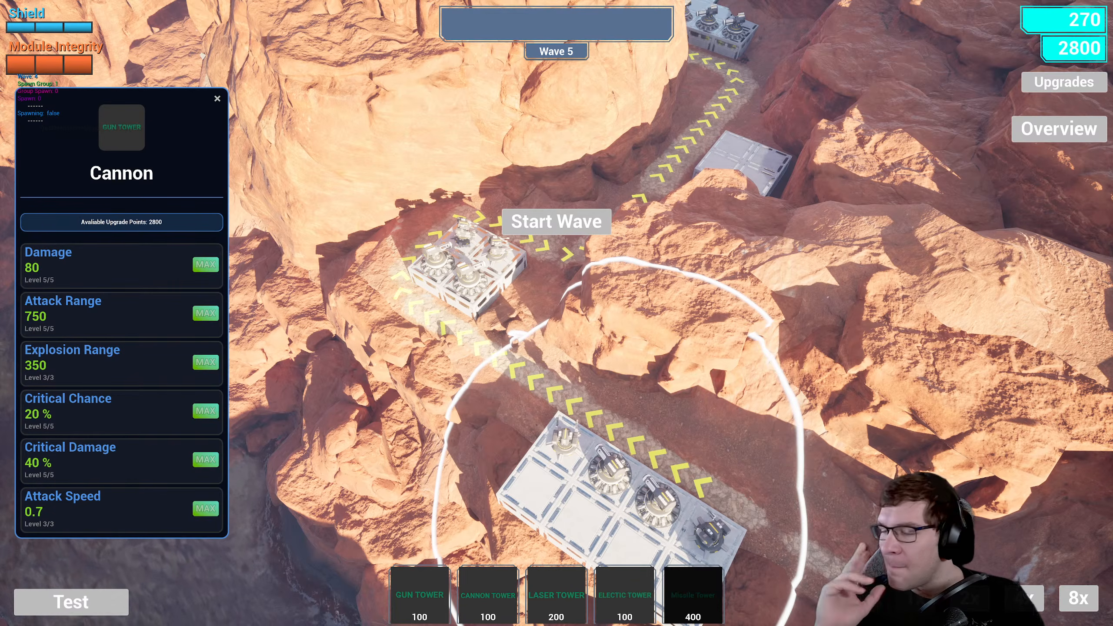
{"action": "left_click", "coordinate": [776, 318]}
{"action": "key", "text": "e"}
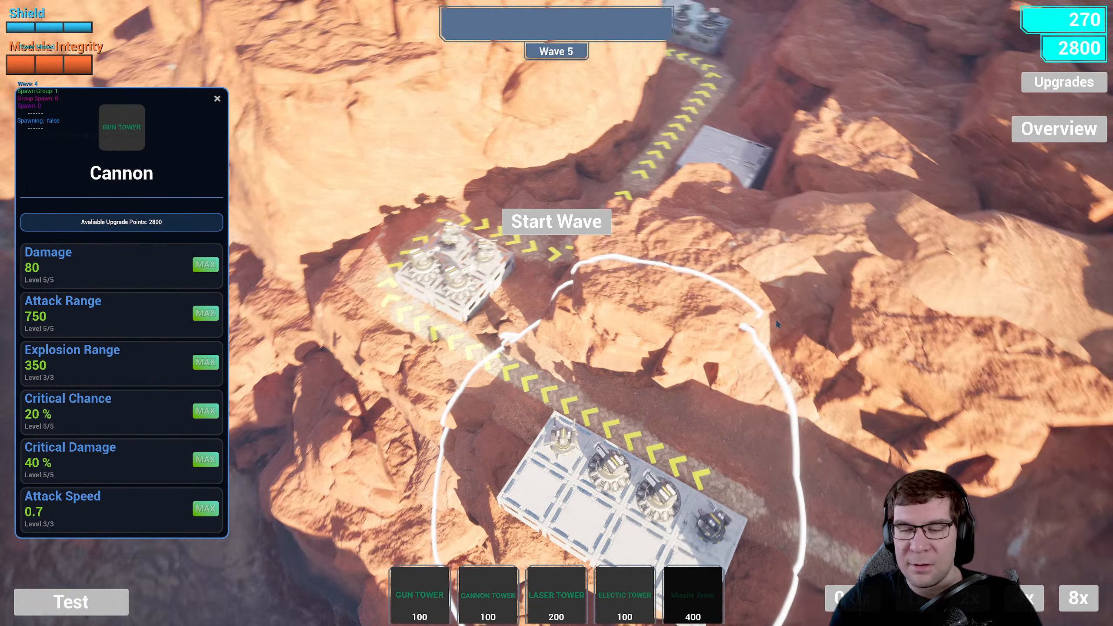
{"action": "left_click", "coordinate": [776, 319]}
{"action": "scroll", "coordinate": [774, 329], "scroll_direction": "down", "scroll_amount": 3}
{"action": "key", "text": "a"}
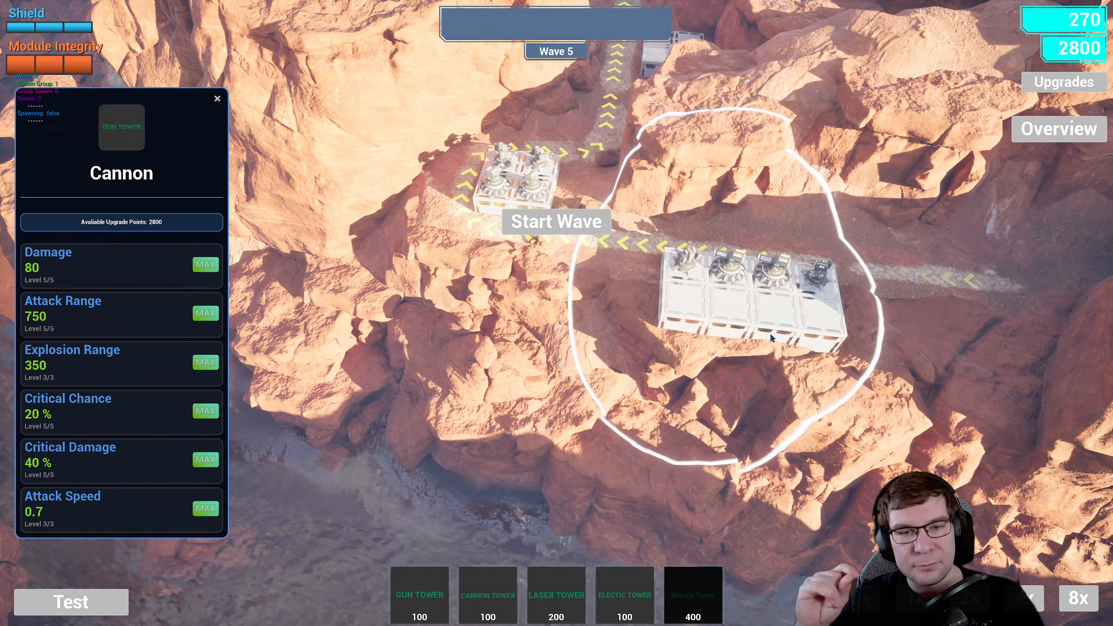
{"action": "left_click", "coordinate": [634, 249]}
{"action": "key", "text": "e"}
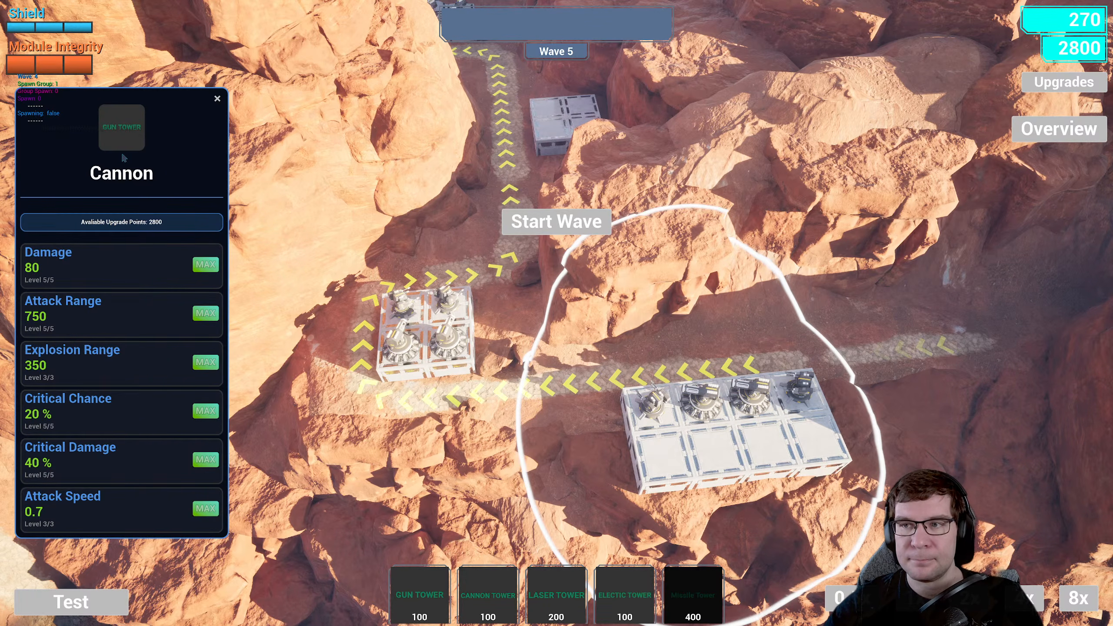
- Select the fully upgraded Gun Tower beside the Cannon Towers on the large platform and check its stats and range circle
{"action": "key", "text": "s"}
{"action": "key", "text": "a"}
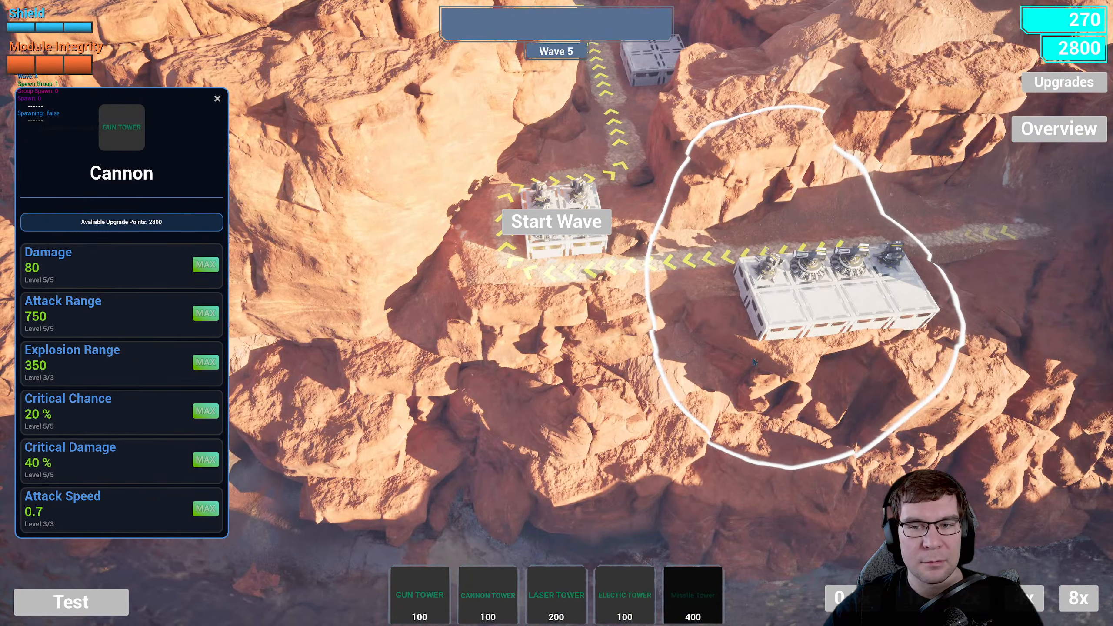
{"action": "key", "text": "w"}
{"action": "key", "text": "d"}
{"action": "left_click", "coordinate": [691, 347]}
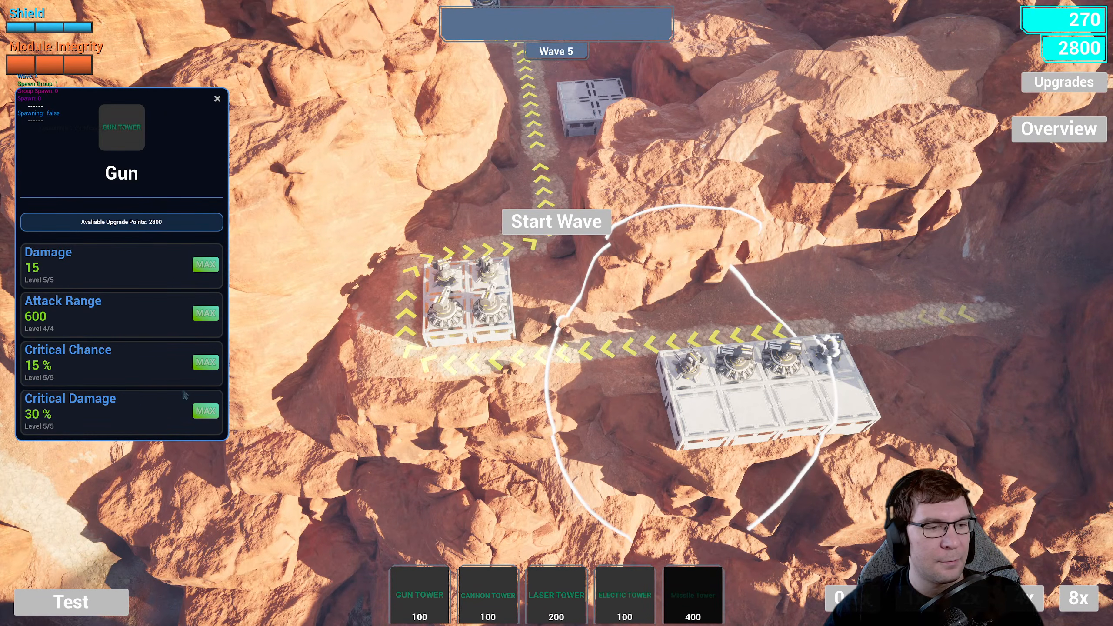
- Leave the paused level for the main menu, start from the title screen and open the game's settings
{"action": "left_click", "coordinate": [627, 336]}
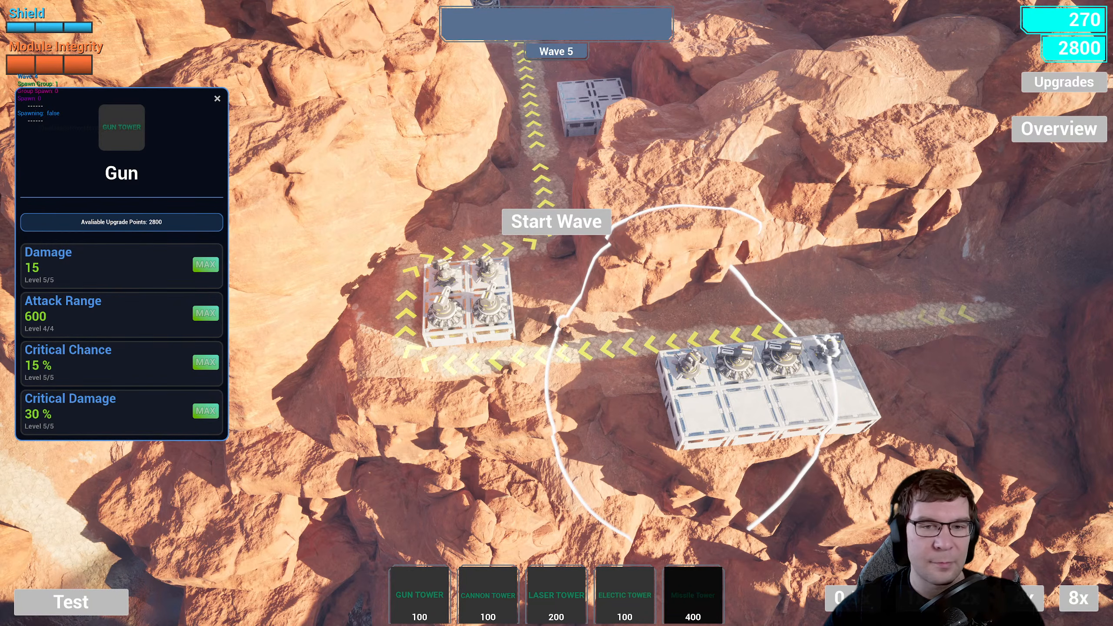
{"action": "left_click", "coordinate": [520, 351]}
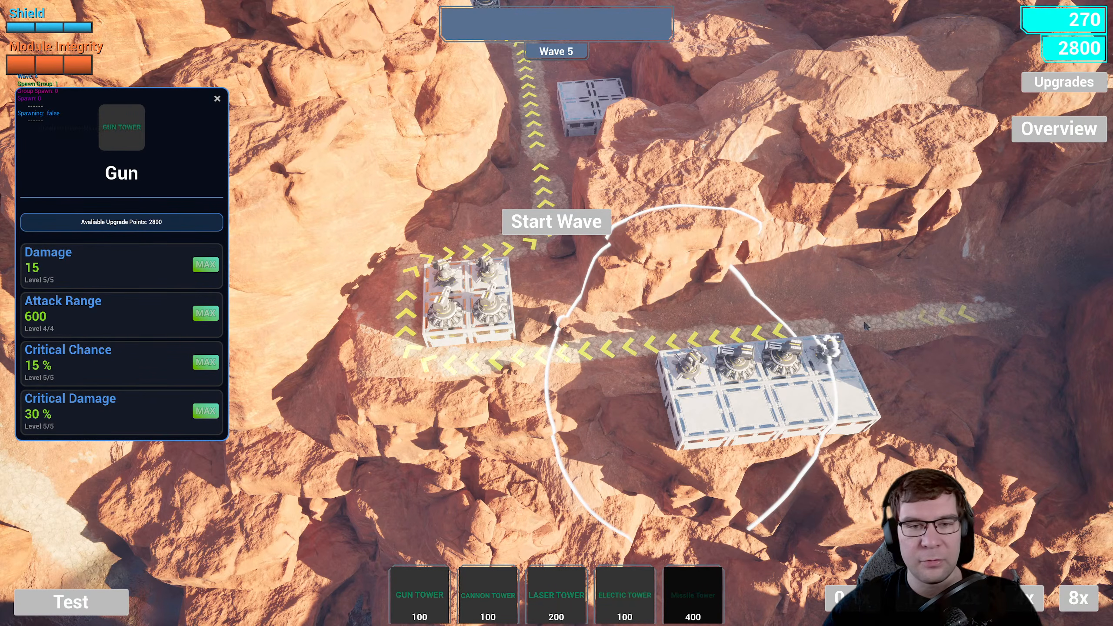
{"action": "key", "text": "Escape"}
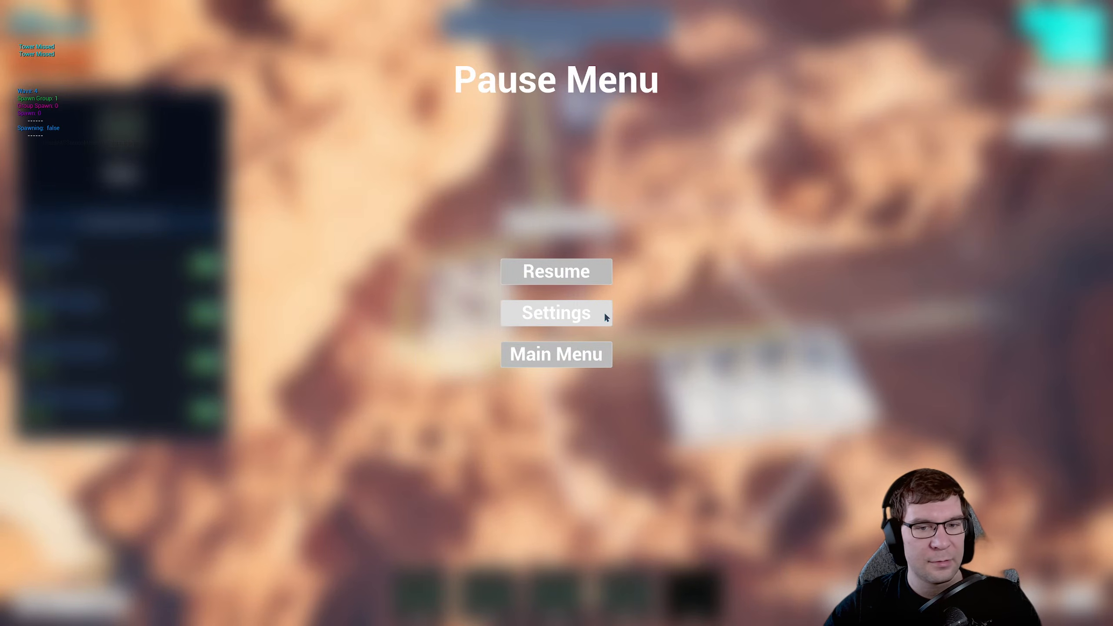
{"action": "left_click", "coordinate": [592, 362]}
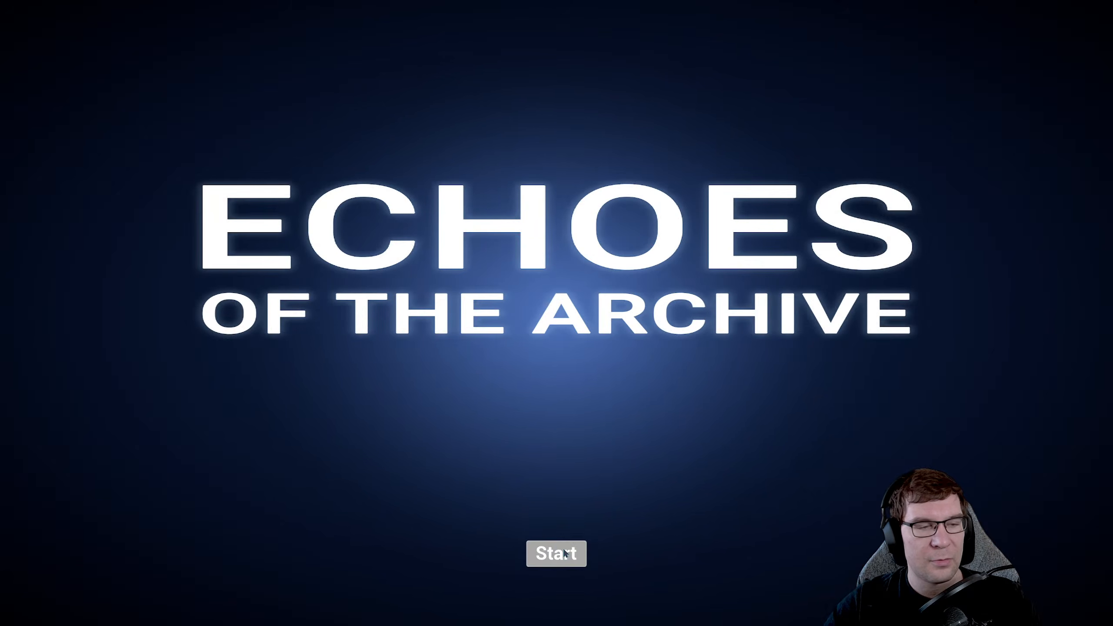
{"action": "left_click", "coordinate": [565, 553]}
{"action": "left_click", "coordinate": [253, 451]}
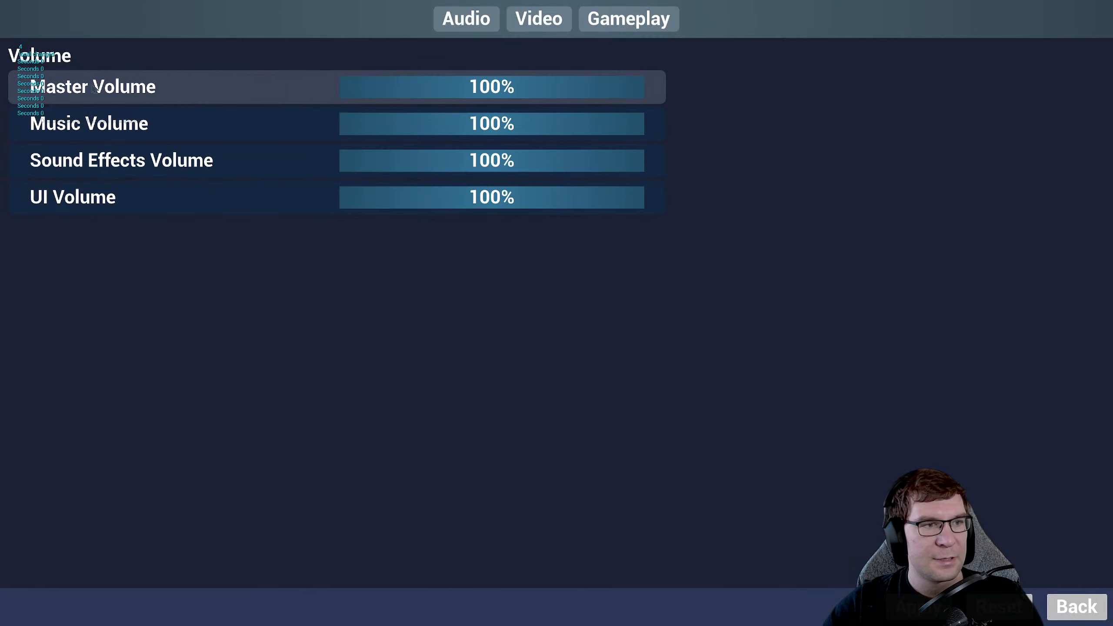
- Try lowering Master Volume to 88% and review the Audio, Video and Gameplay settings pages
{"action": "left_click_drag", "start_coordinate": [533, 91], "coordinate": [838, 102]}
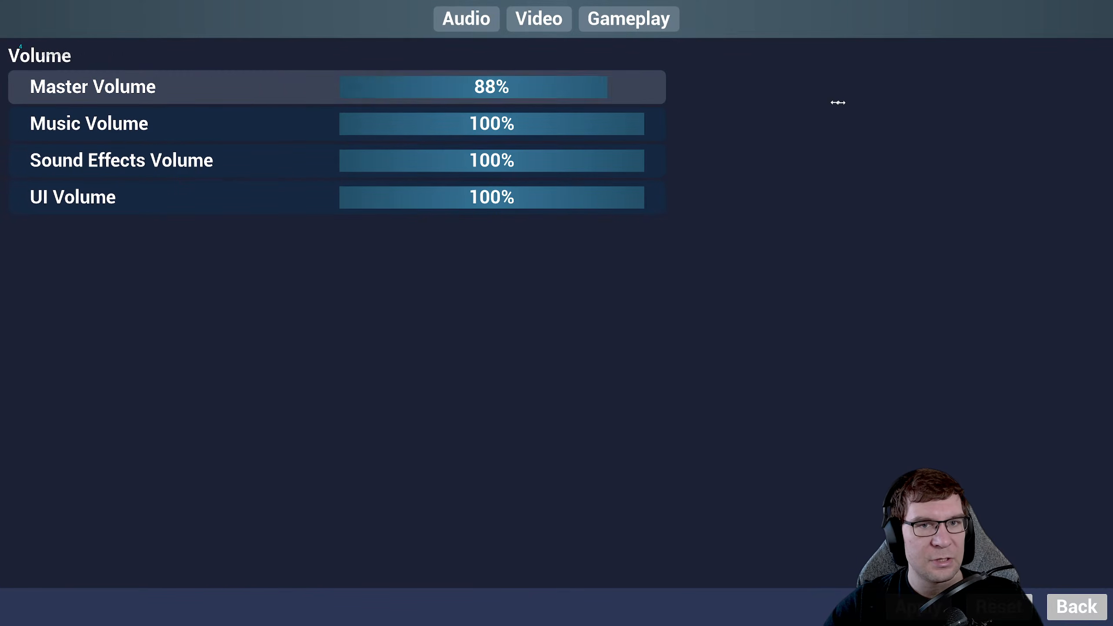
{"action": "left_click", "coordinate": [526, 21]}
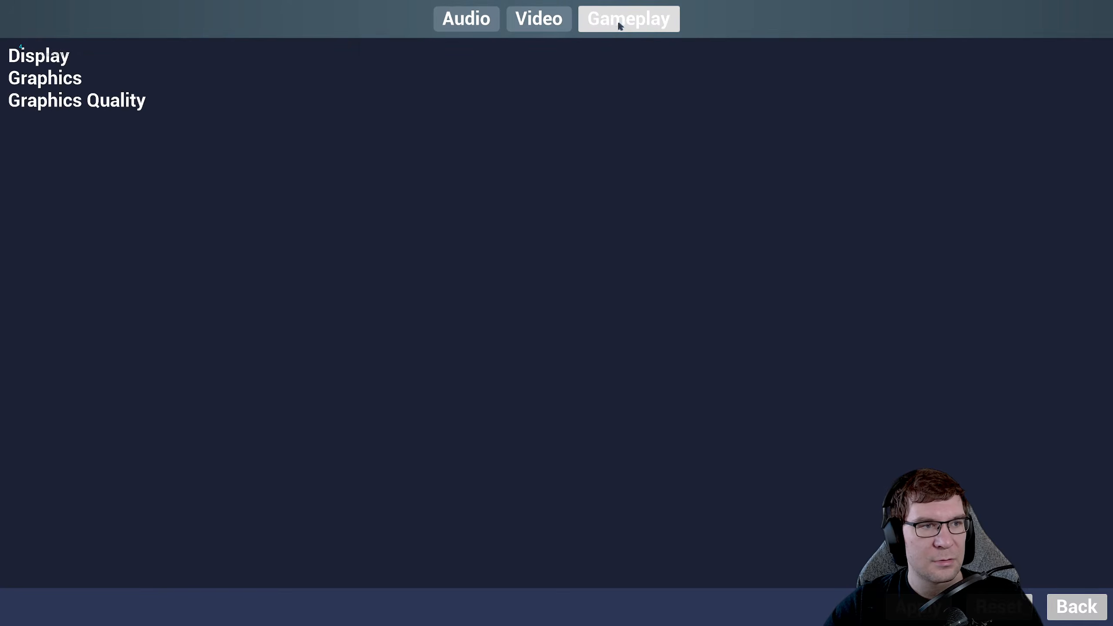
{"action": "left_click", "coordinate": [444, 21]}
{"action": "left_click", "coordinate": [564, 26]}
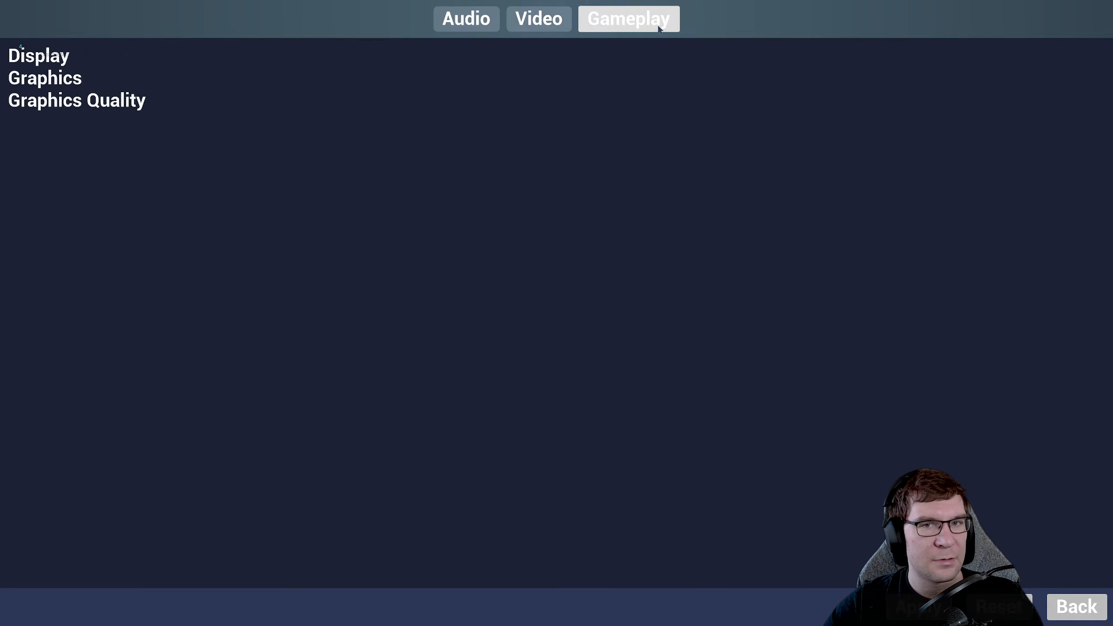
{"action": "left_click", "coordinate": [655, 19]}
{"action": "left_click", "coordinate": [563, 28]}
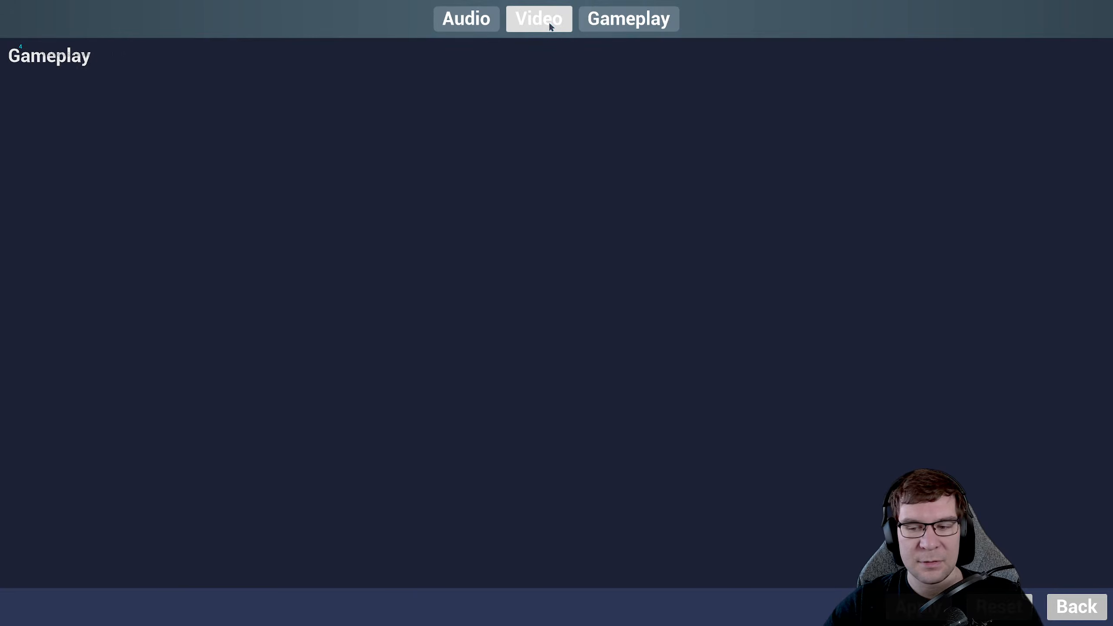
{"action": "left_click", "coordinate": [442, 23]}
{"action": "left_click", "coordinate": [567, 26]}
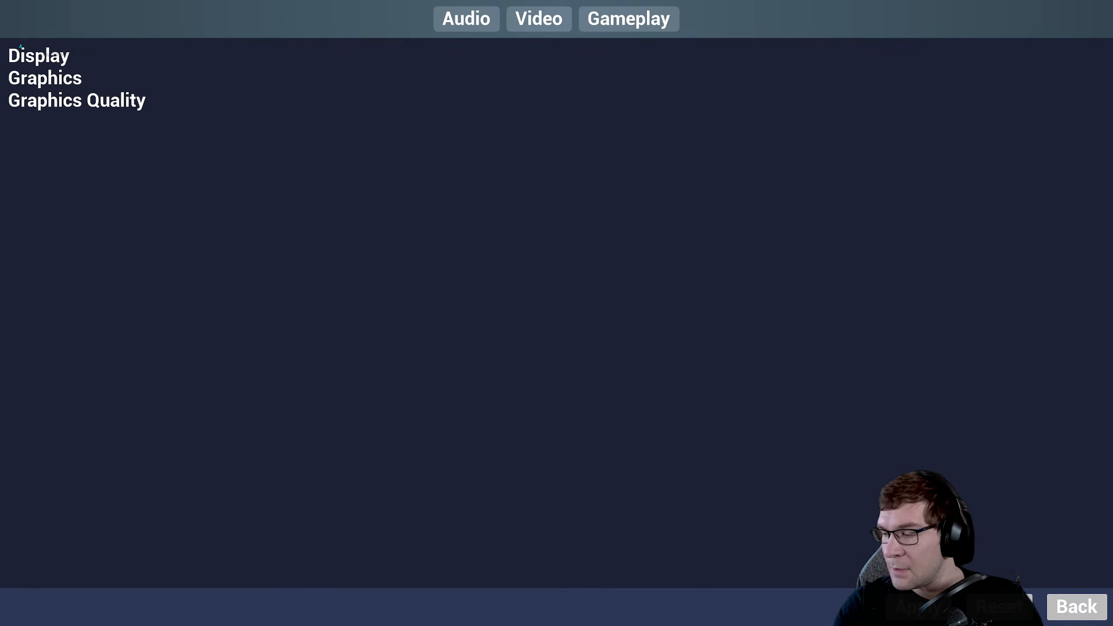
{"action": "left_click", "coordinate": [466, 17]}
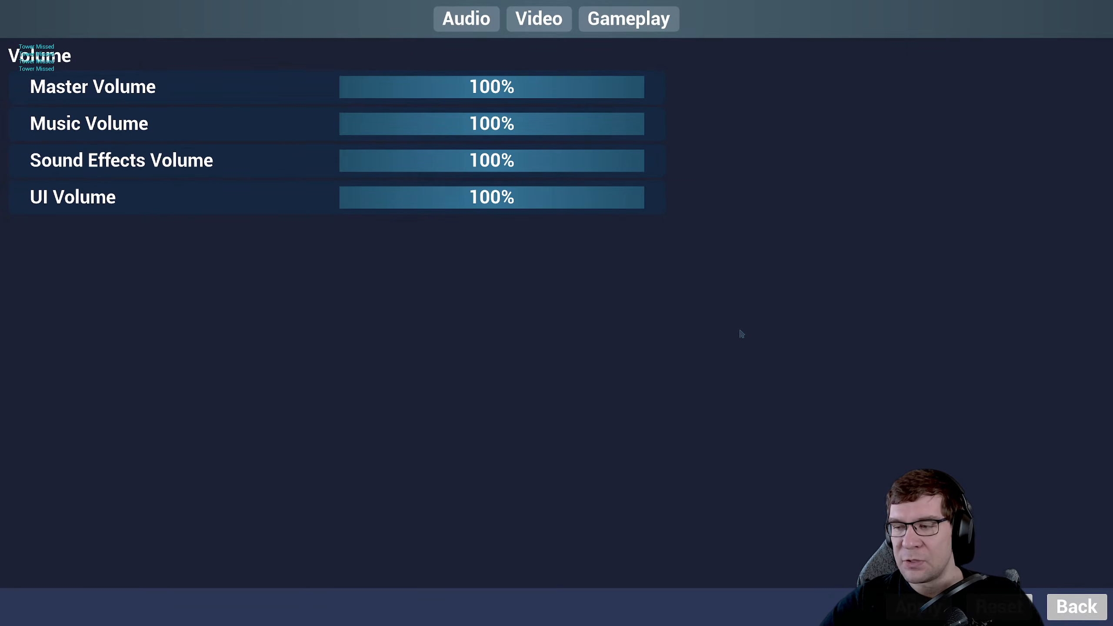
- Quit the game with the console command quit and move the Latest folder window off the code editor
{"action": "key", "text": "grave"}
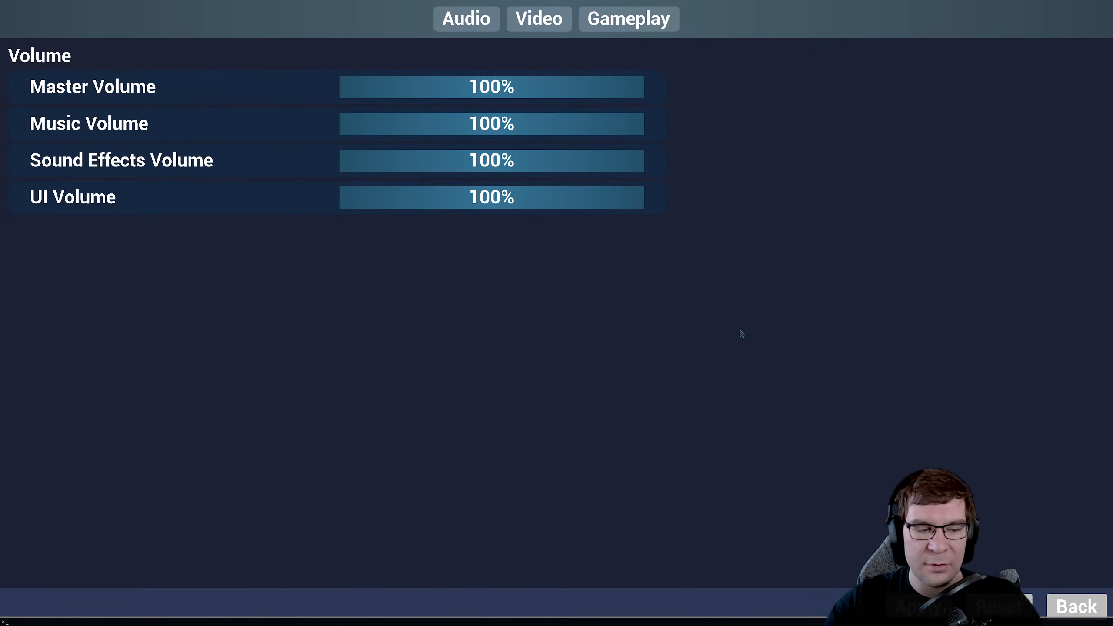
{"action": "type", "text": "quit"}
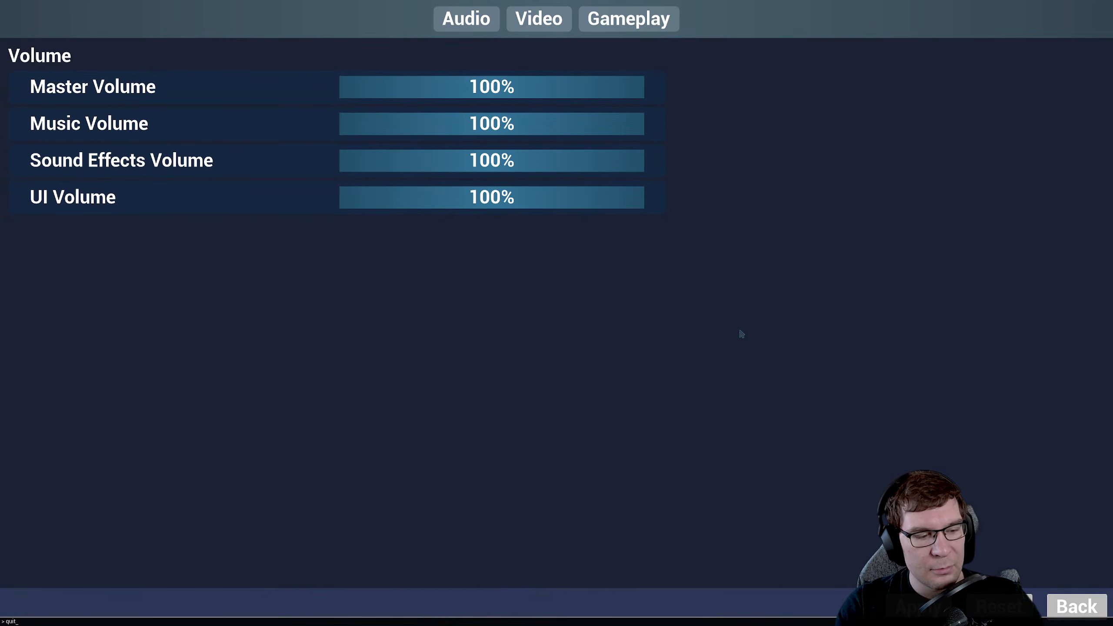
{"action": "key", "text": "Return"}
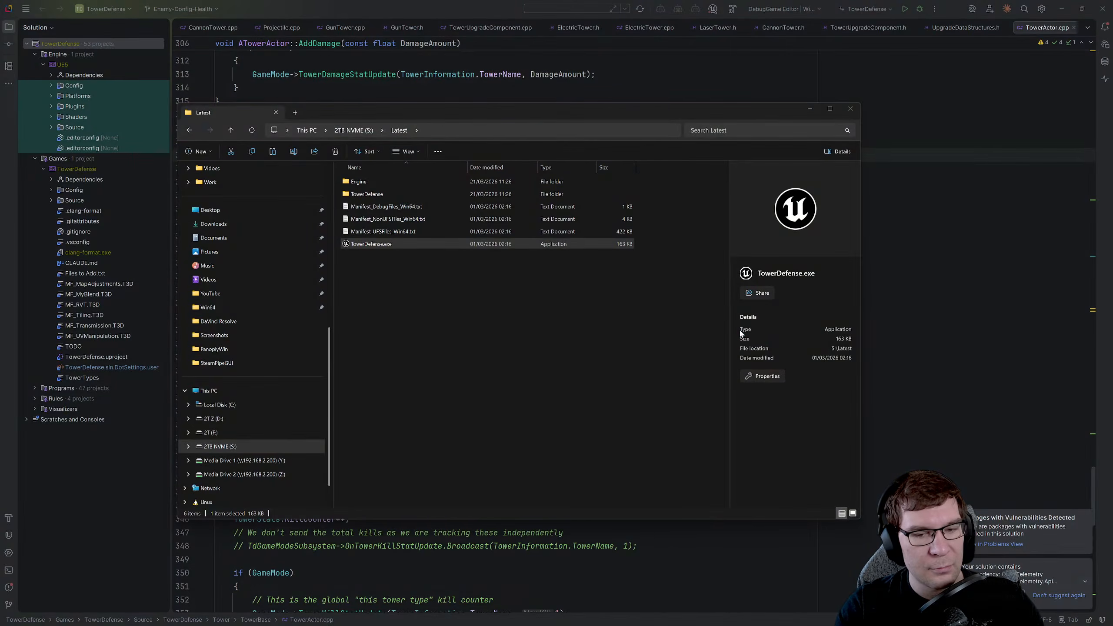
{"action": "left_click", "coordinate": [594, 382]}
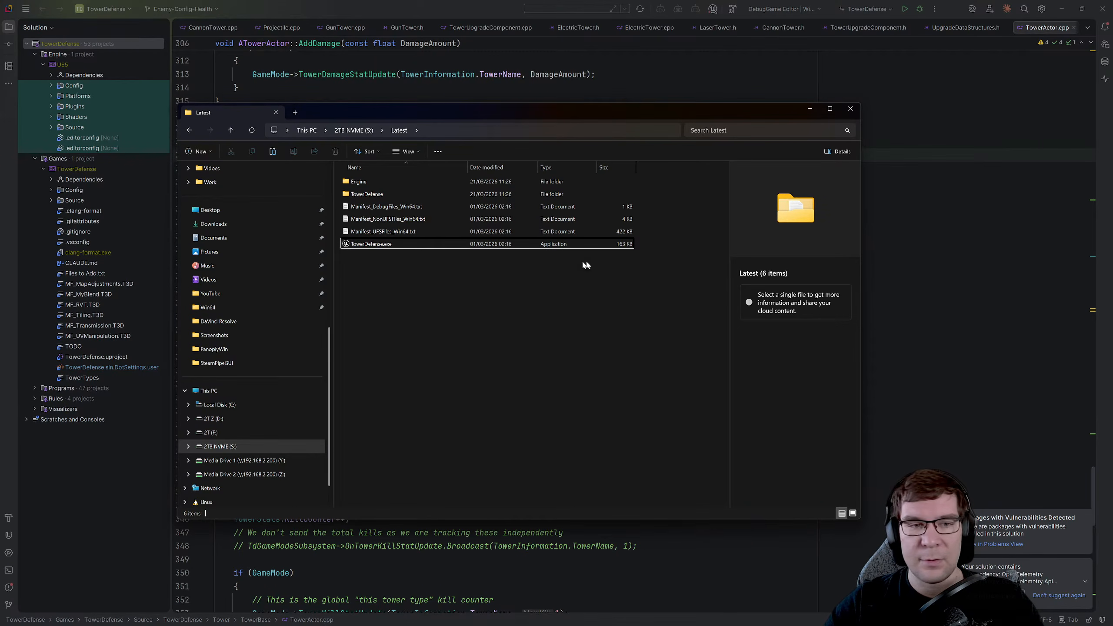
{"action": "left_click_drag", "start_coordinate": [471, 118], "coordinate": [1112, 193]}
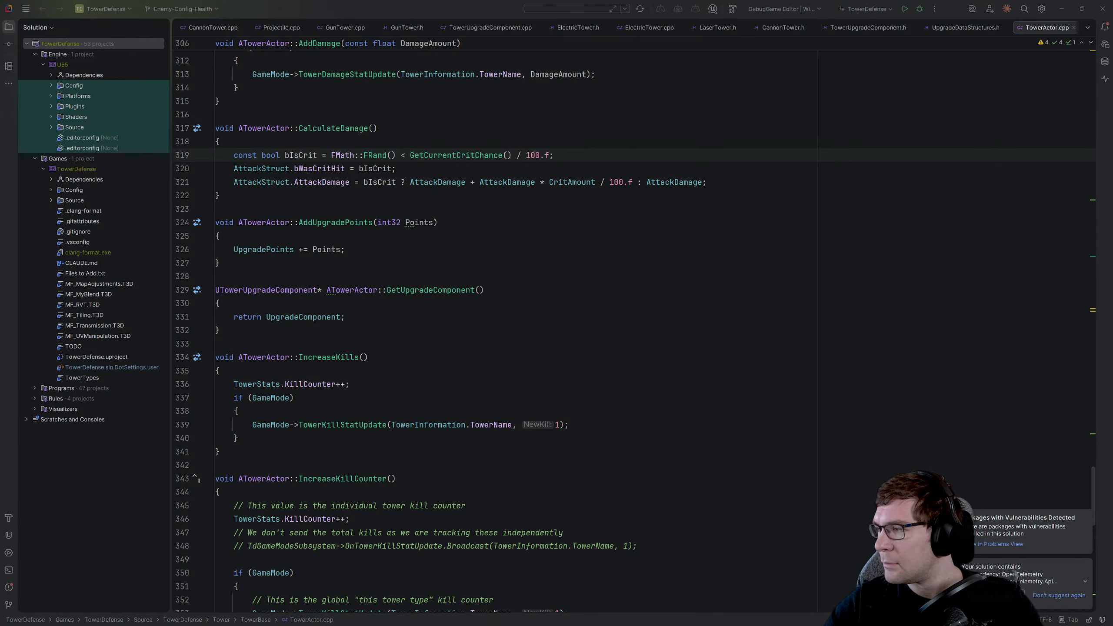
- Launch the TowerDefense project in debug mode from the code editor and dismiss the two notifications
{"action": "left_click", "coordinate": [660, 362]}
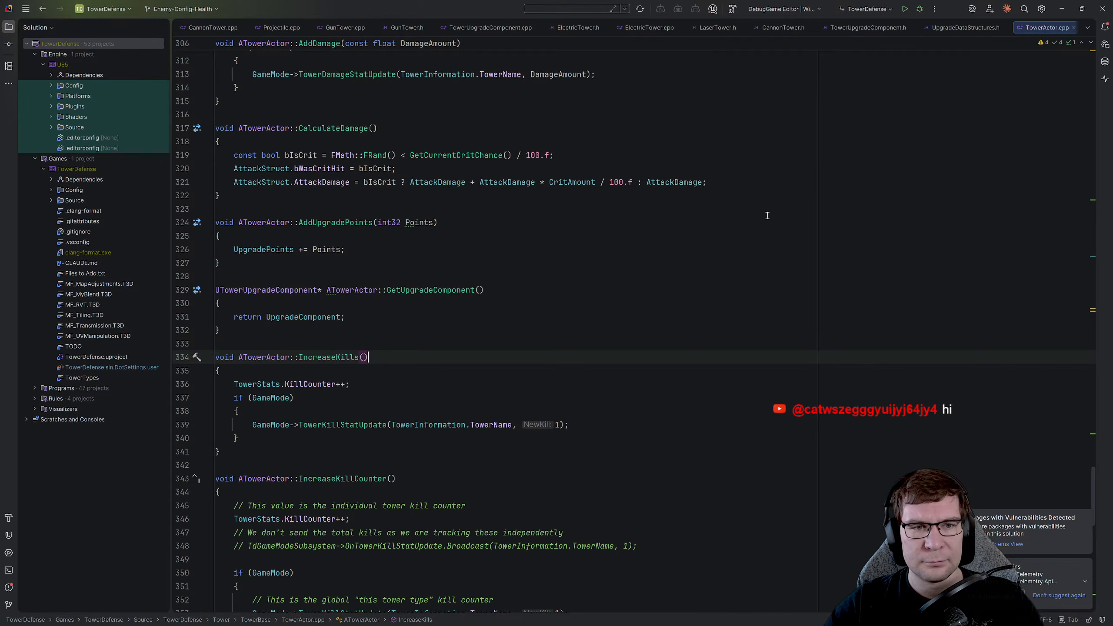
{"action": "left_click", "coordinate": [919, 16]}
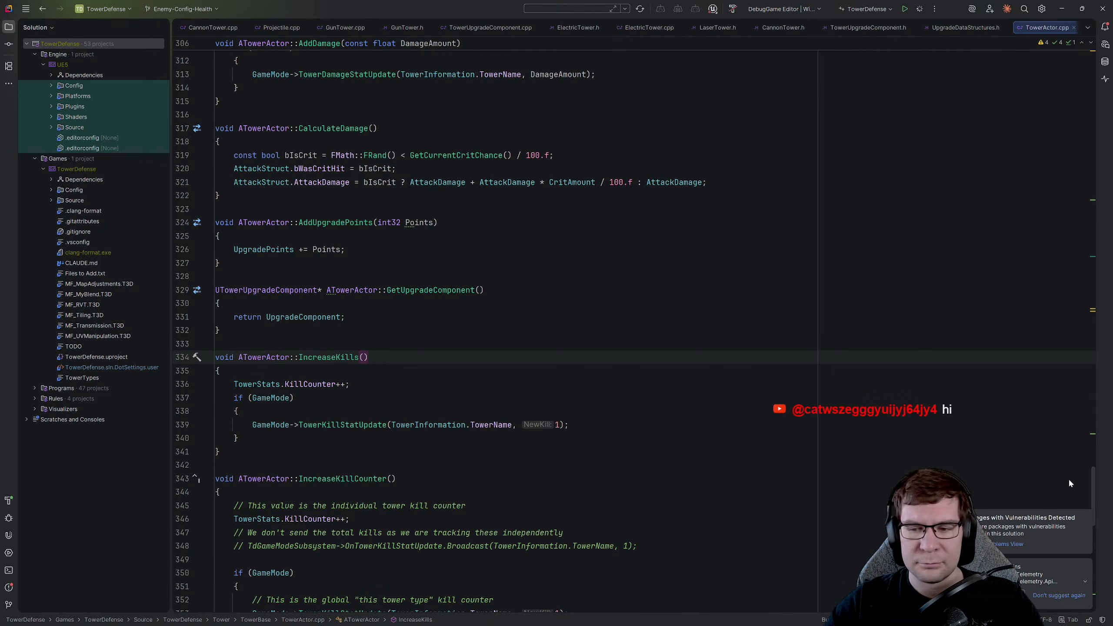
{"action": "left_click", "coordinate": [1085, 518]}
{"action": "left_click", "coordinate": [1085, 566]}
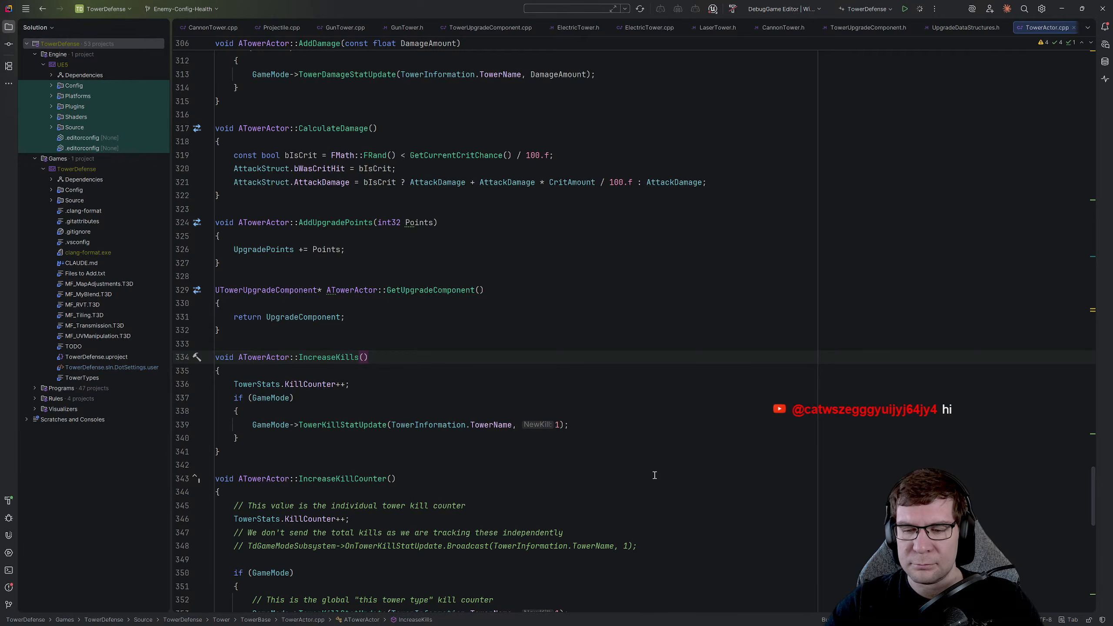
{"action": "left_click", "coordinate": [649, 466]}
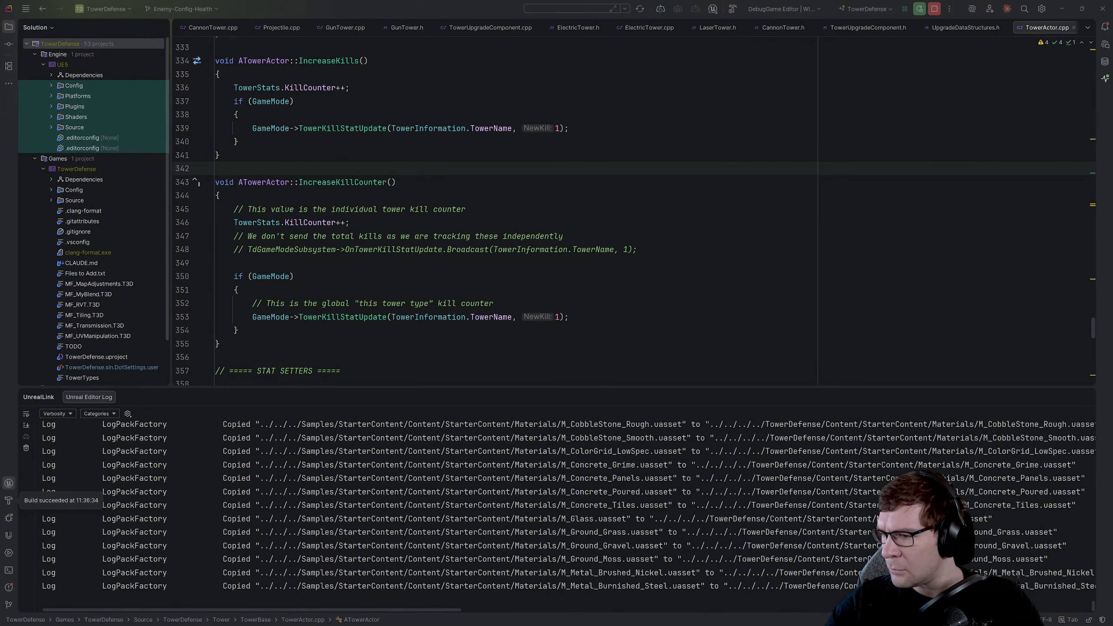
- Shrink the Unreal Editor Log pane to give the TowerActor.cpp code more room
{"action": "left_click", "coordinate": [522, 210]}
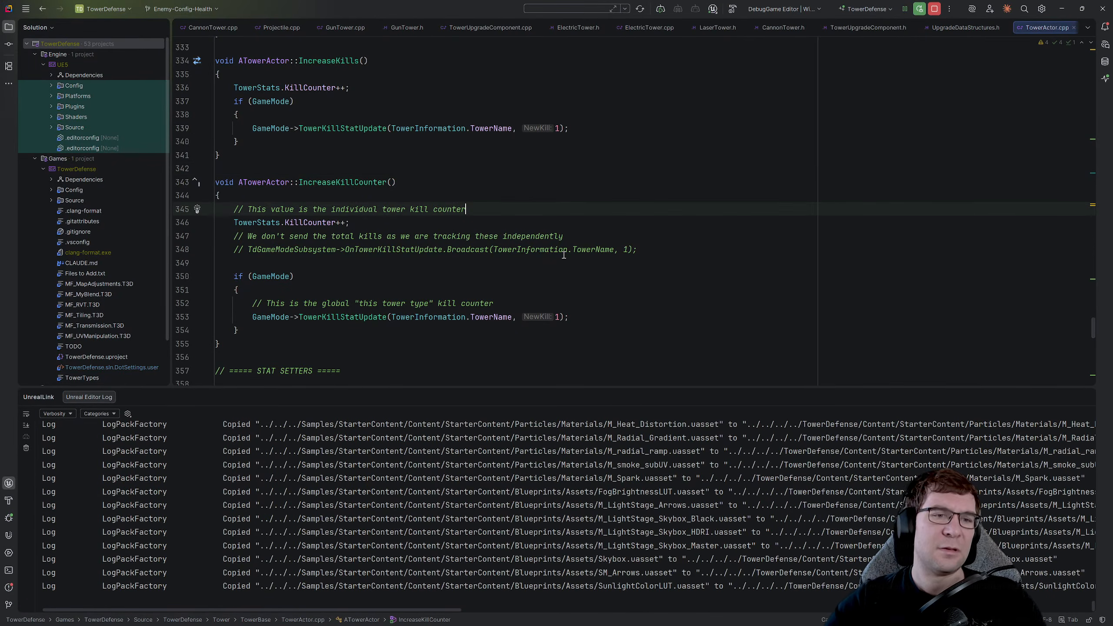
{"action": "left_click_drag", "start_coordinate": [430, 389], "coordinate": [428, 431]}
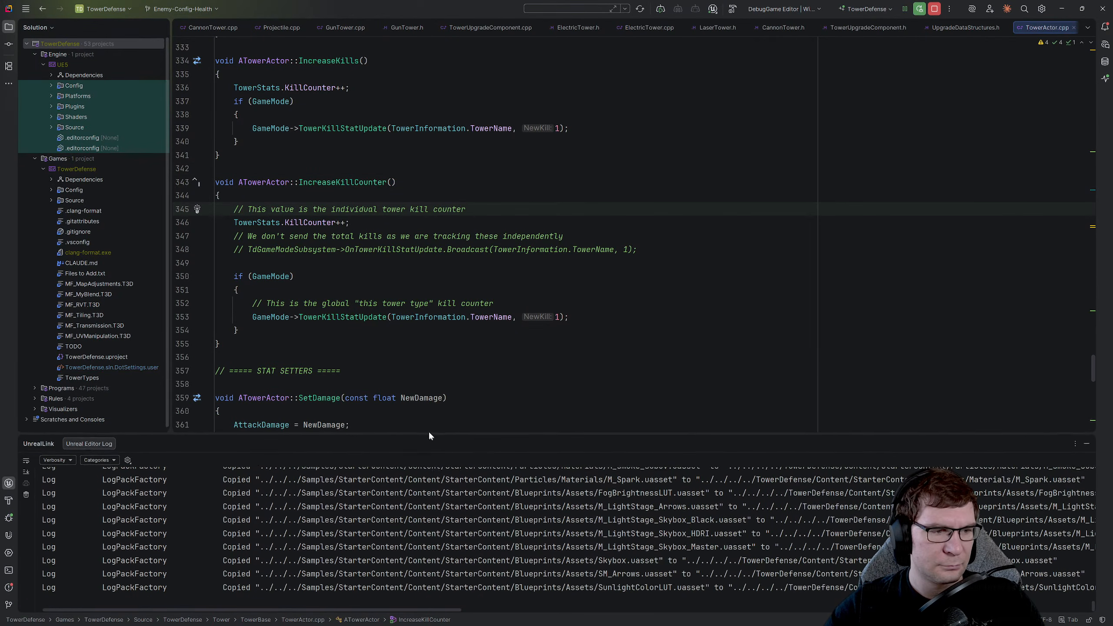
{"action": "left_click", "coordinate": [593, 383]}
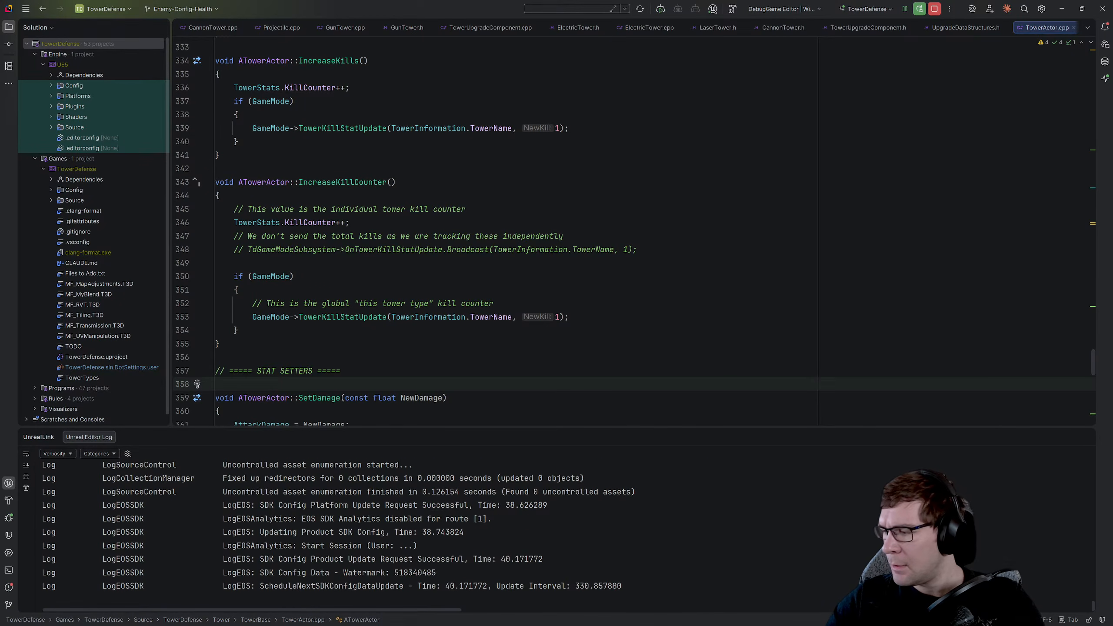
- Switch to Unreal Editor, search the project's assets for "setting" and close the asset search
{"action": "key", "text": "alt+Tab"}
{"action": "mouse_move", "coordinate": [475, 198]}
{"action": "right_mouse_down"}
{"action": "mouse_move", "coordinate": [563, 198]}
{"action": "mouse_move", "coordinate": [475, 198]}
{"action": "right_mouse_up"}
{"action": "left_click", "coordinate": [445, 226]}
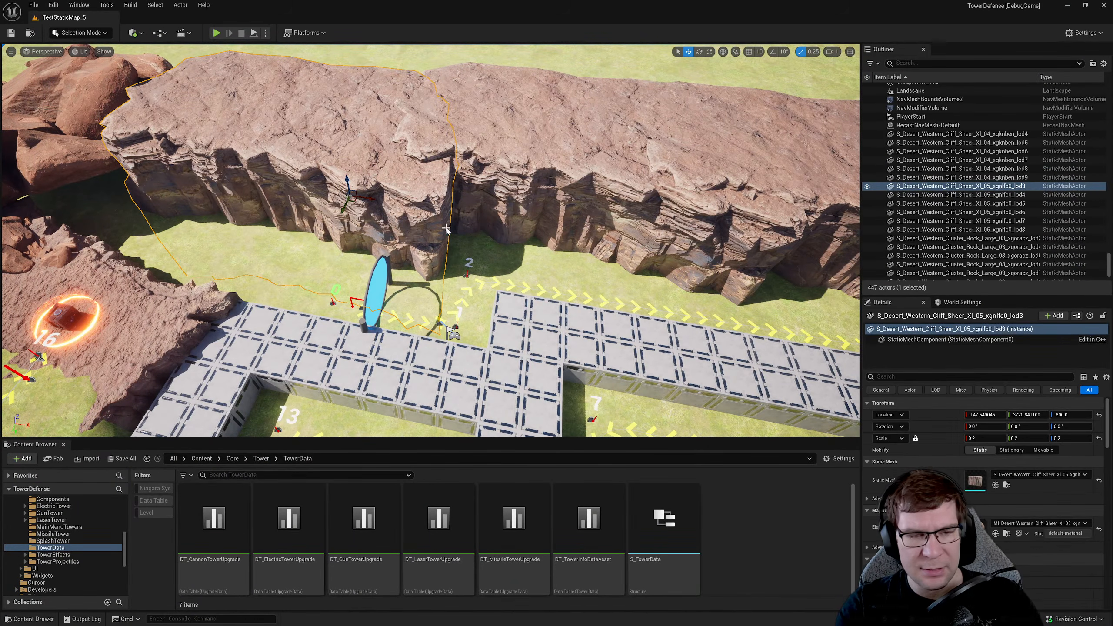
{"action": "key", "text": "ctrl+p"}
{"action": "type", "text": "setting"}
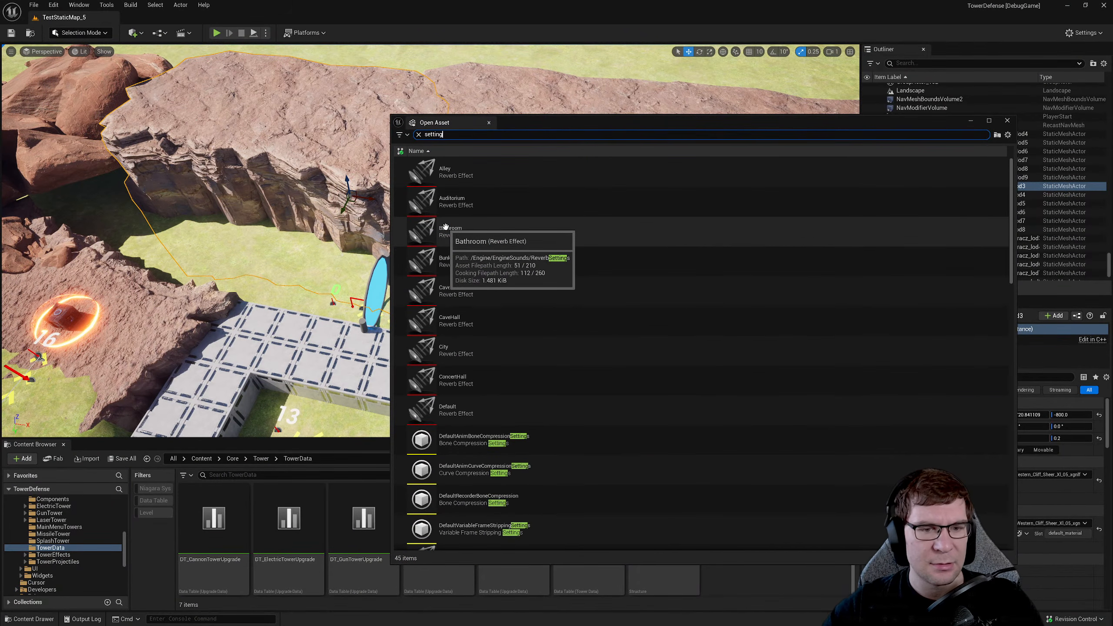
{"action": "key", "text": "Escape"}
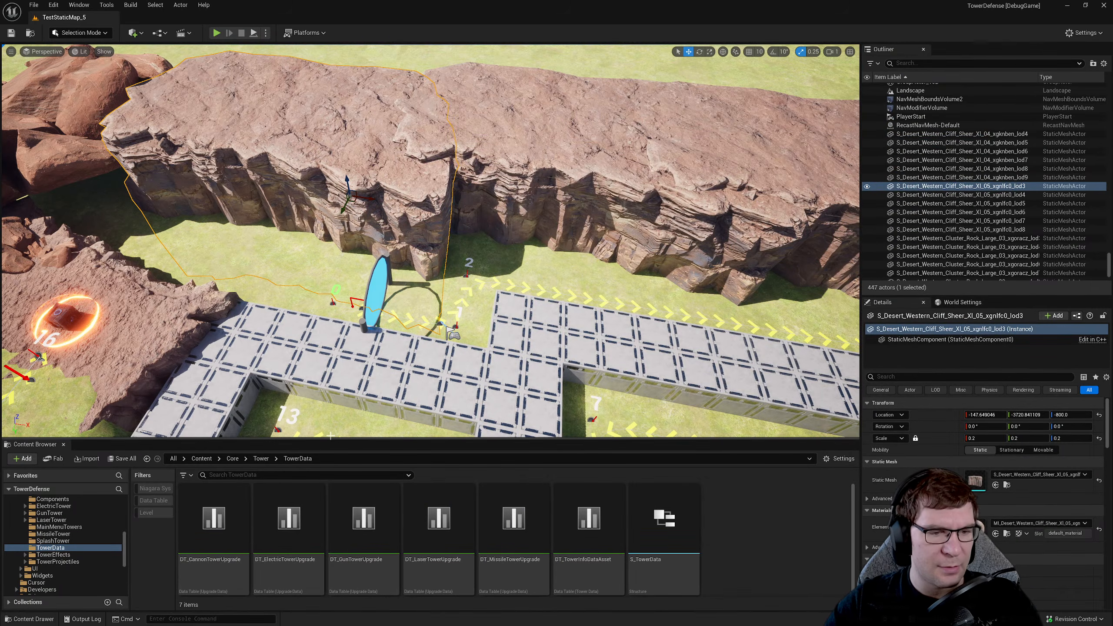
- Enlarge the Content Browser, look into the UI folder inside Core and return to the Core folder
{"action": "left_click_drag", "start_coordinate": [330, 437], "coordinate": [261, 283]}
{"action": "left_click", "coordinate": [232, 300]}
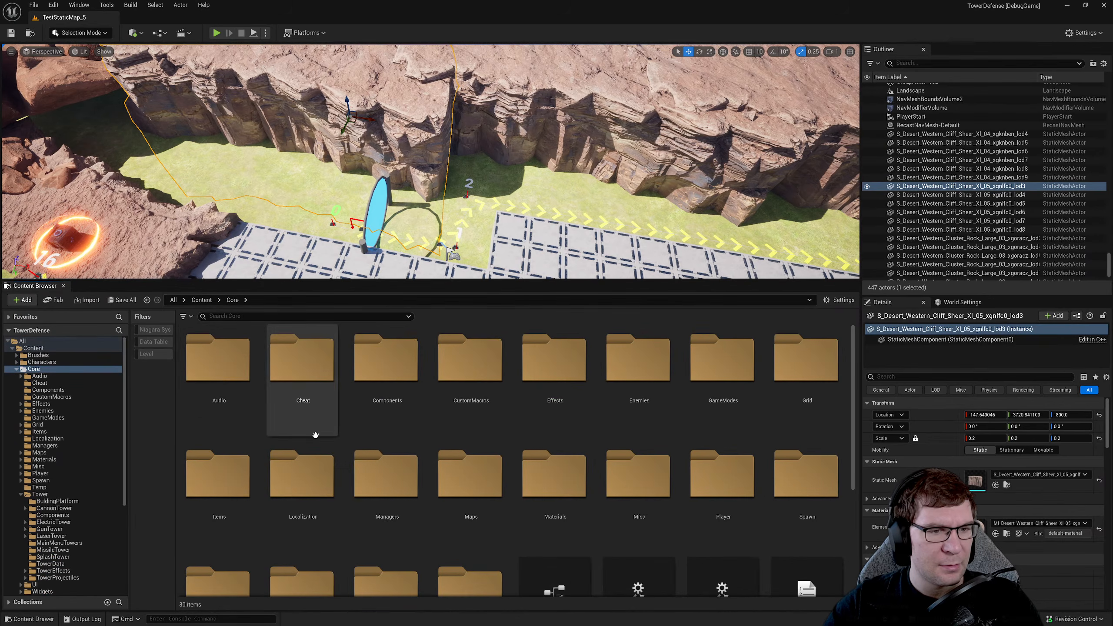
{"action": "scroll", "coordinate": [463, 457], "scroll_direction": "down", "scroll_amount": 2}
{"action": "scroll", "coordinate": [463, 457], "scroll_direction": "down", "scroll_amount": 2}
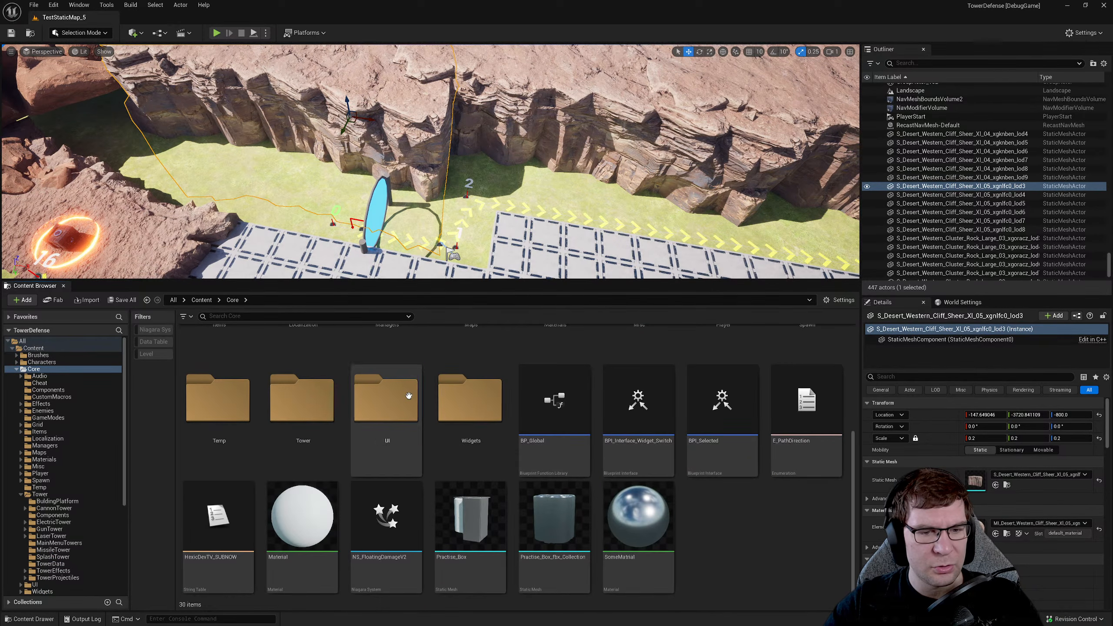
{"action": "double_click", "coordinate": [386, 399]}
{"action": "left_click", "coordinate": [237, 300]}
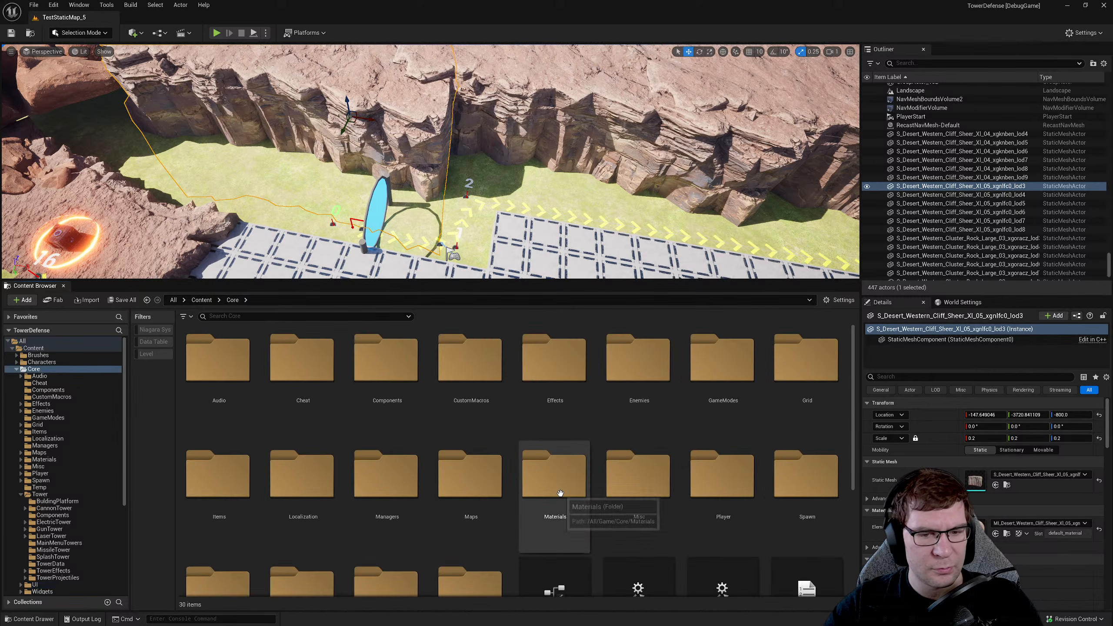
- Open the Widgets folder inside Core and look through its widget blueprints and subfolders for the settings widget
{"action": "scroll", "coordinate": [504, 504], "scroll_direction": "up", "scroll_amount": 1}
{"action": "double_click", "coordinate": [503, 505]}
{"action": "left_click", "coordinate": [301, 407]}
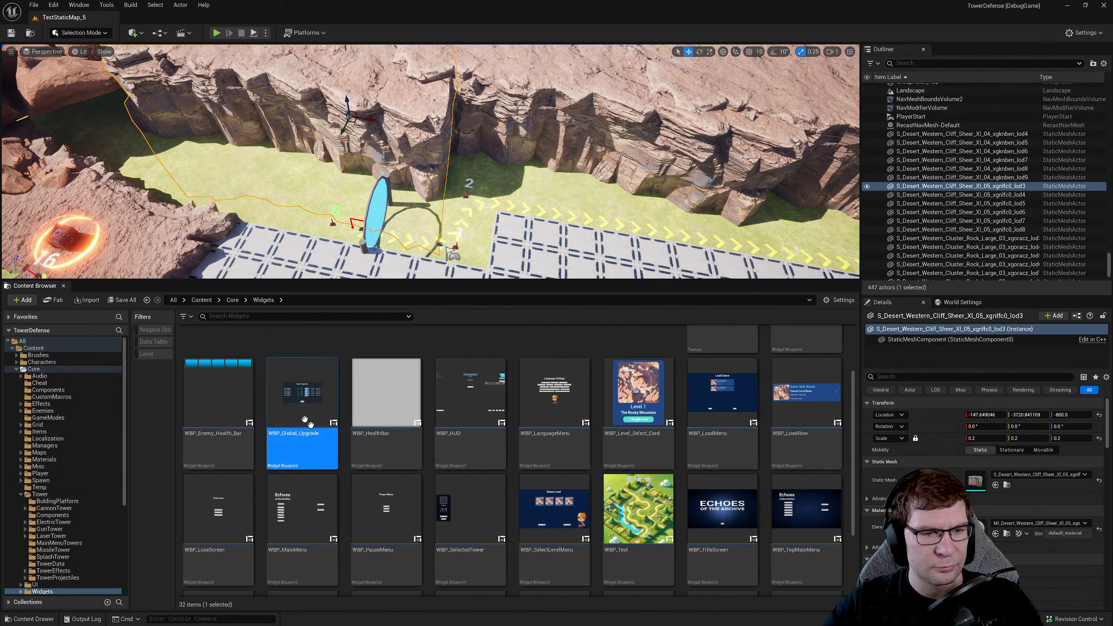
{"action": "scroll", "coordinate": [825, 457], "scroll_direction": "down", "scroll_amount": 3}
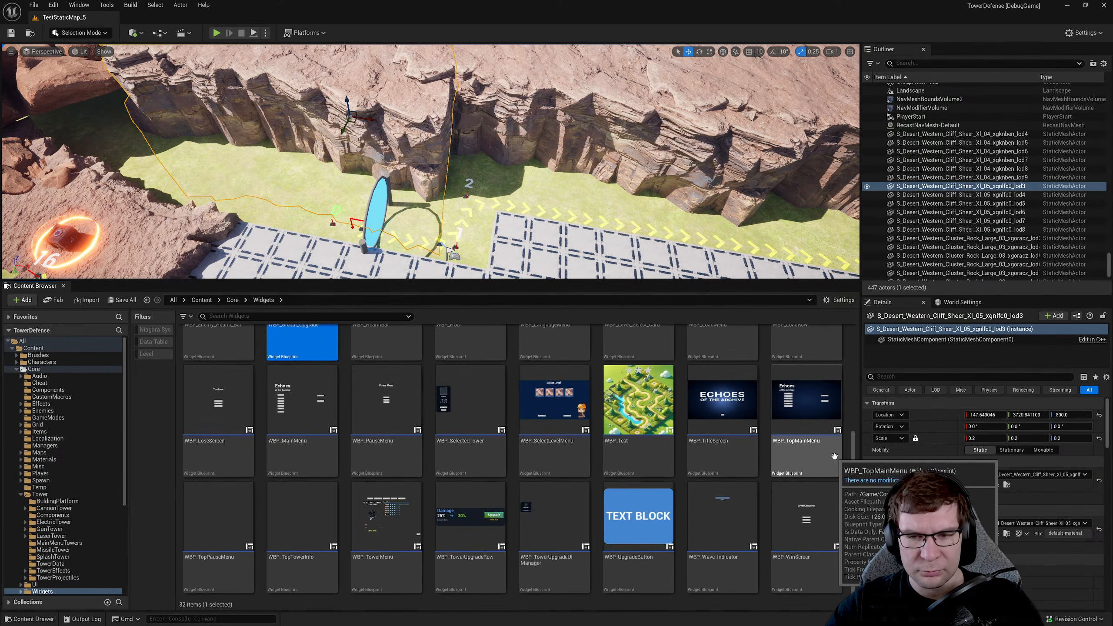
{"action": "left_click", "coordinate": [463, 522]}
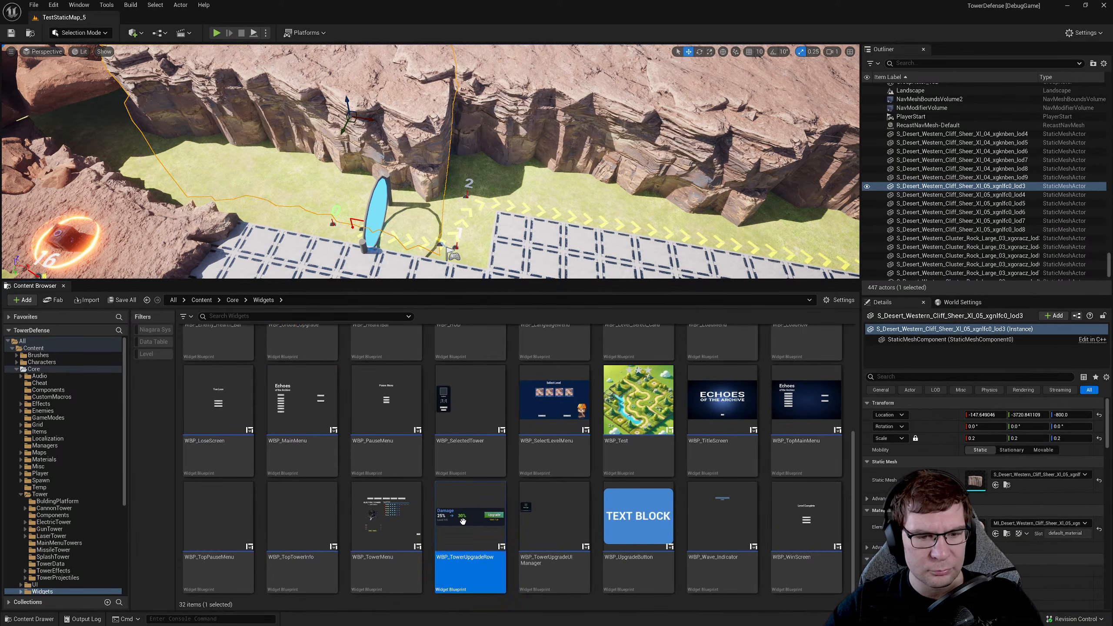
{"action": "left_click", "coordinate": [472, 425]}
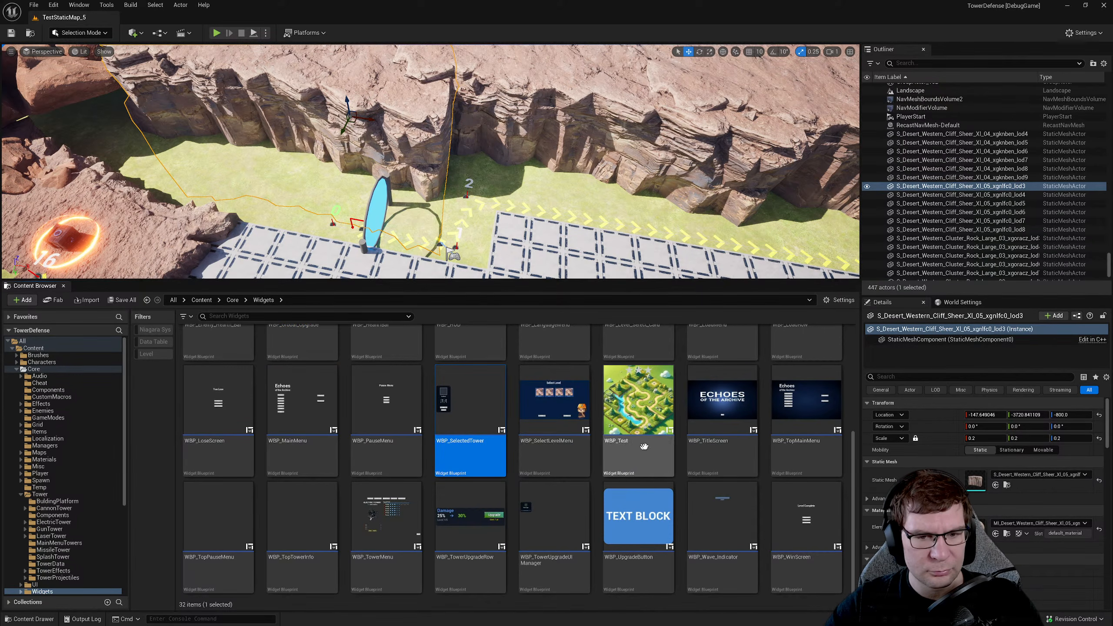
{"action": "left_click", "coordinate": [806, 442]}
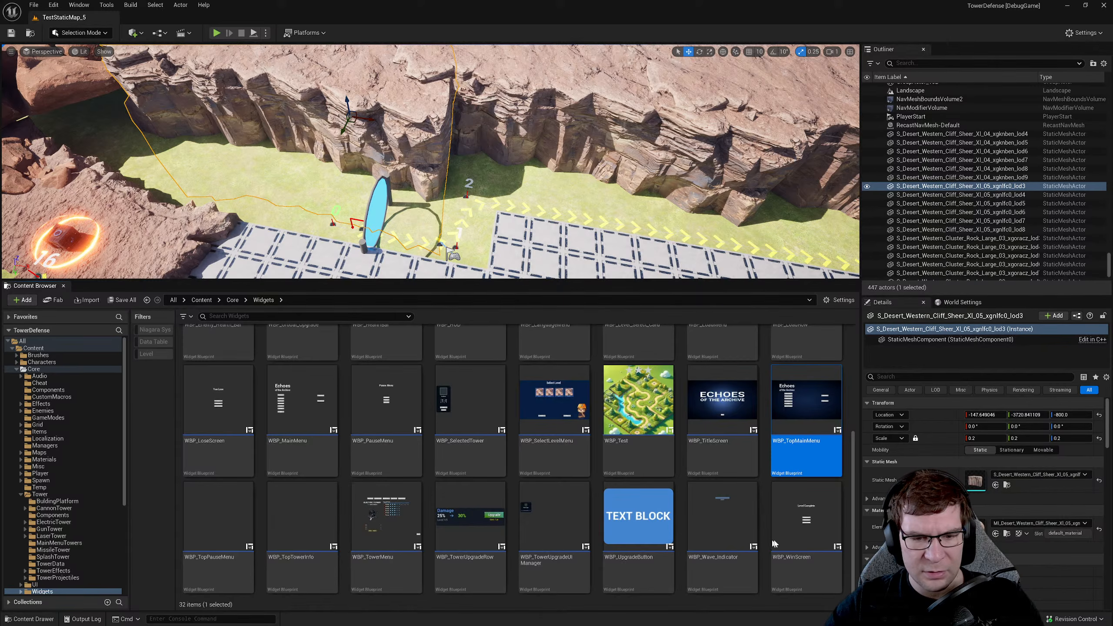
{"action": "left_click", "coordinate": [818, 533]}
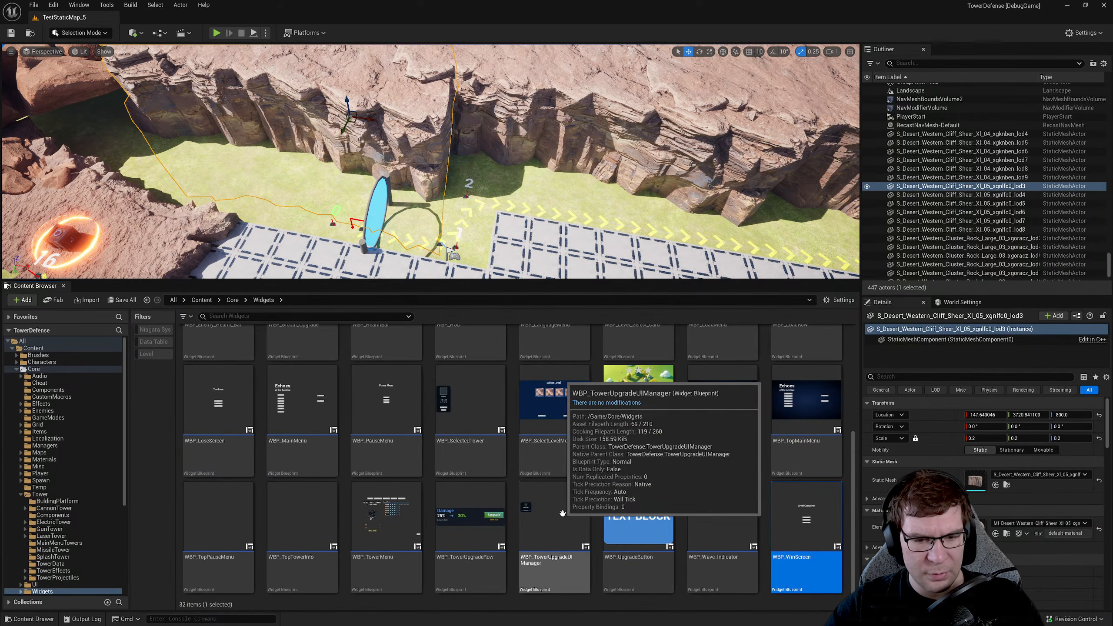
{"action": "scroll", "coordinate": [583, 515], "scroll_direction": "up", "scroll_amount": 3}
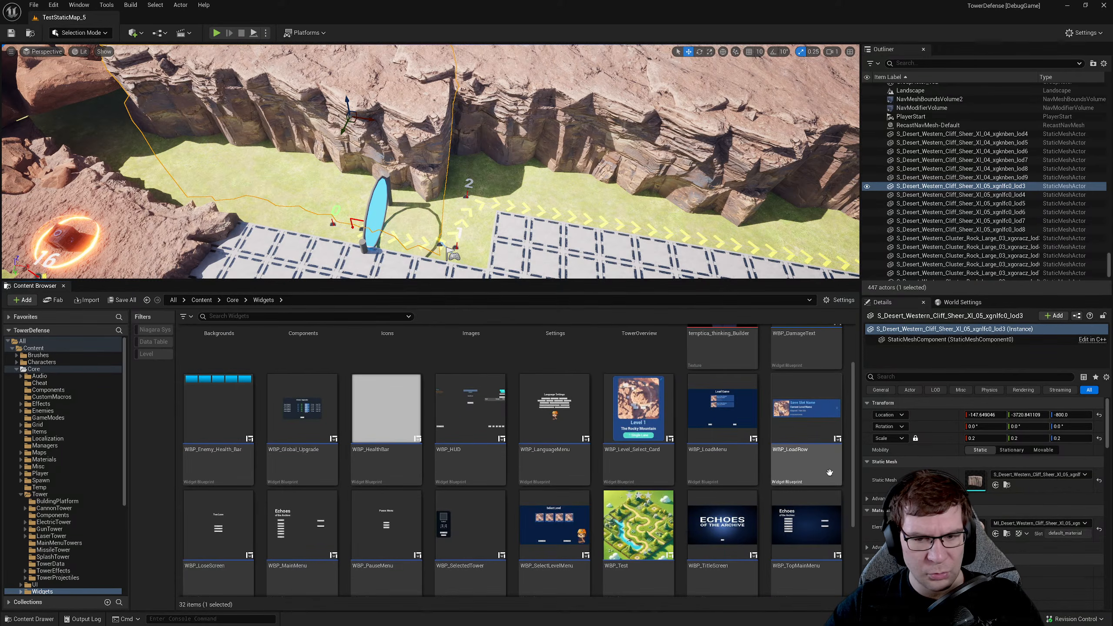
{"action": "scroll", "coordinate": [824, 474], "scroll_direction": "up", "scroll_amount": 1}
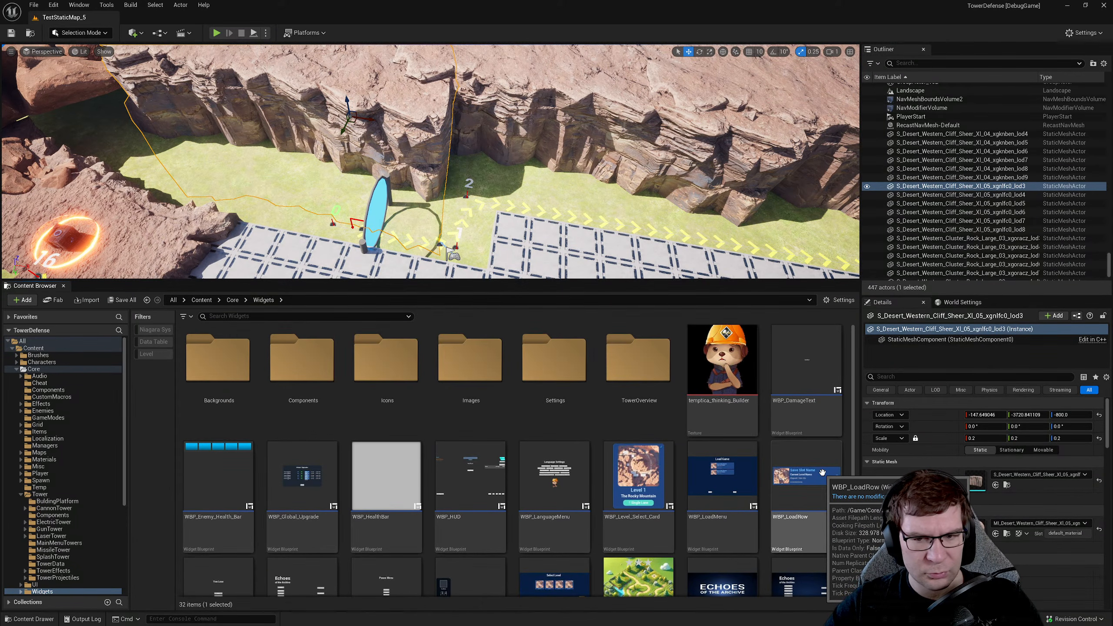
{"action": "scroll", "coordinate": [819, 475], "scroll_direction": "down", "scroll_amount": 2}
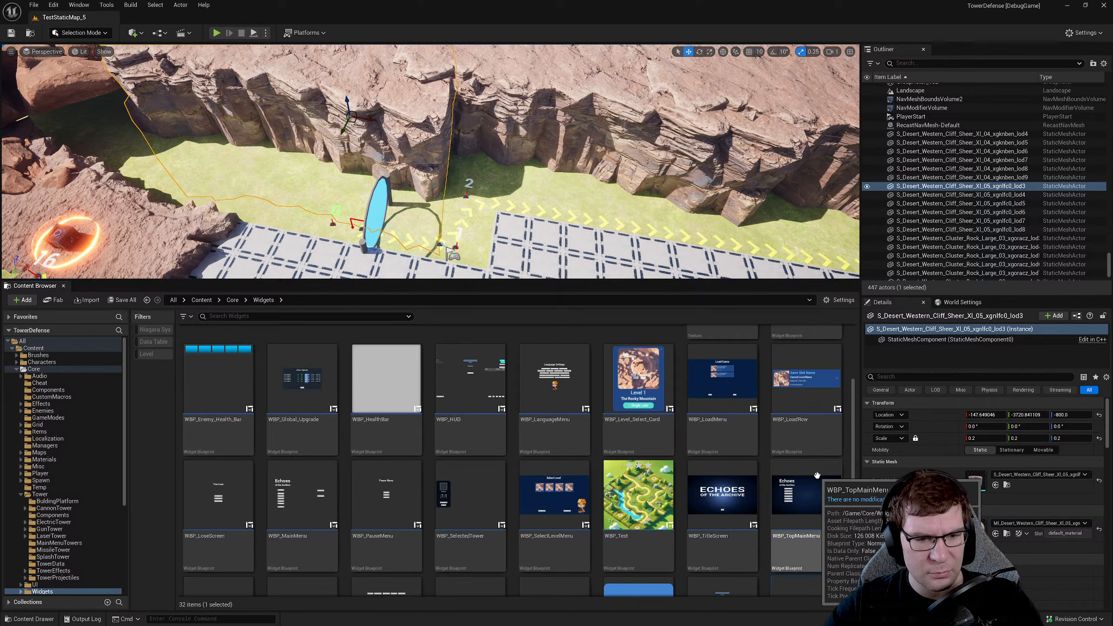
{"action": "scroll", "coordinate": [817, 475], "scroll_direction": "down", "scroll_amount": 2}
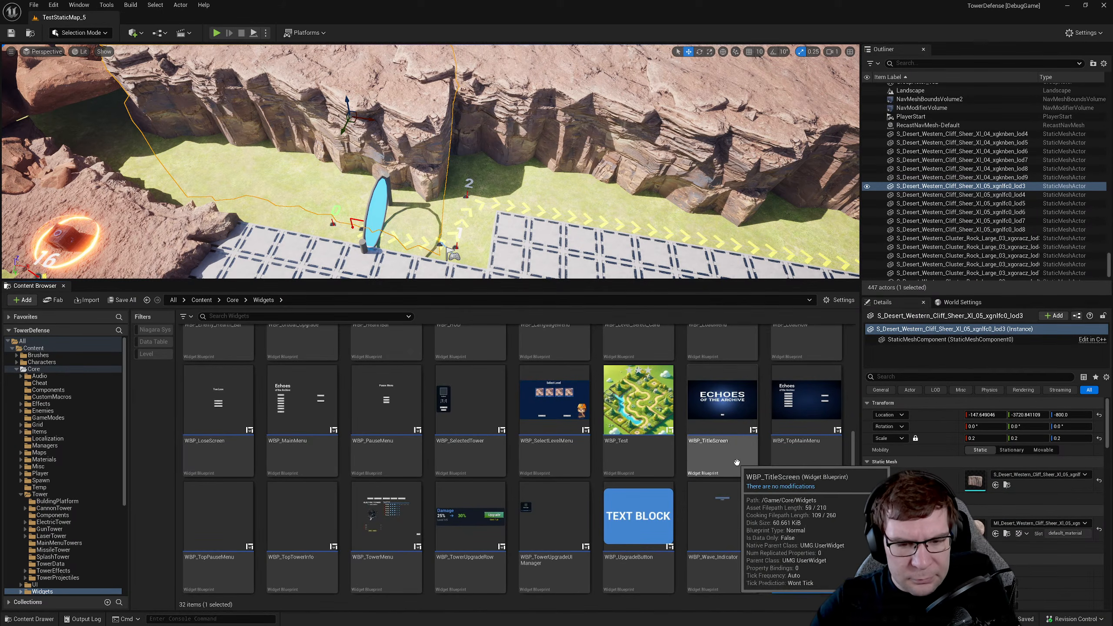
{"action": "scroll", "coordinate": [748, 464], "scroll_direction": "up", "scroll_amount": 1}
{"action": "scroll", "coordinate": [747, 464], "scroll_direction": "up", "scroll_amount": 3}
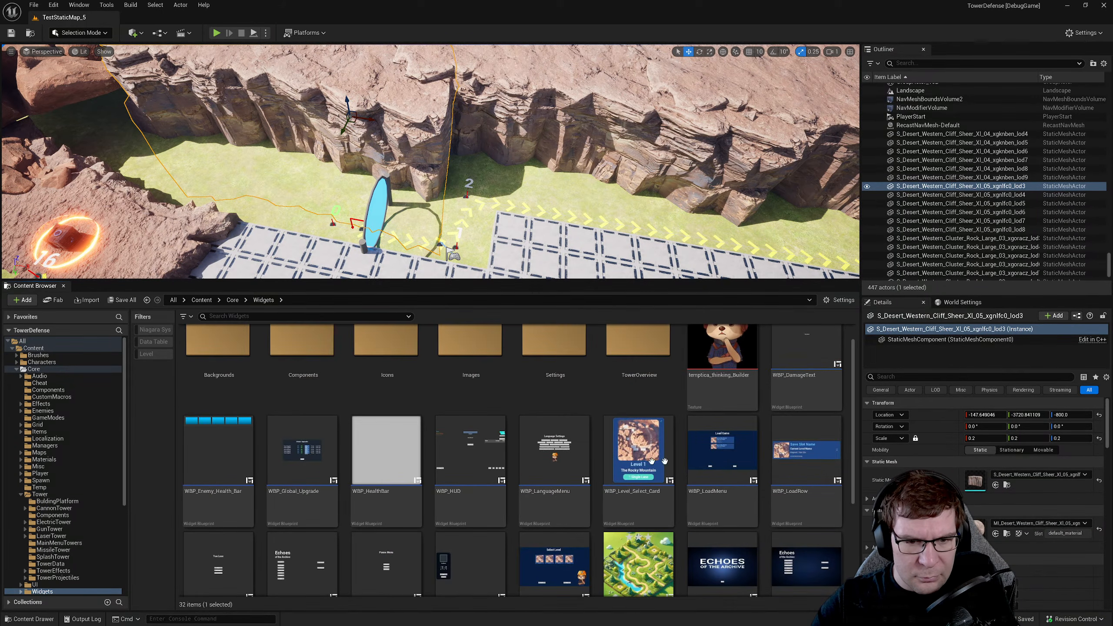
- Open the WBP_Settings widget from the Settings folder, select BackAudioButton and review its properties
{"action": "double_click", "coordinate": [553, 366]}
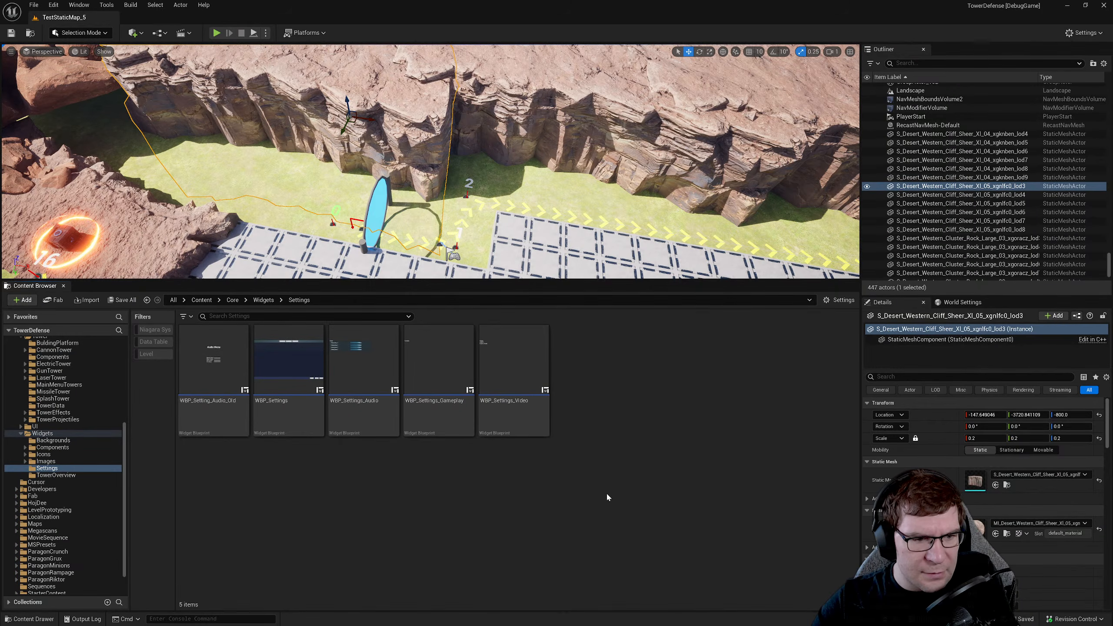
{"action": "double_click", "coordinate": [278, 424]}
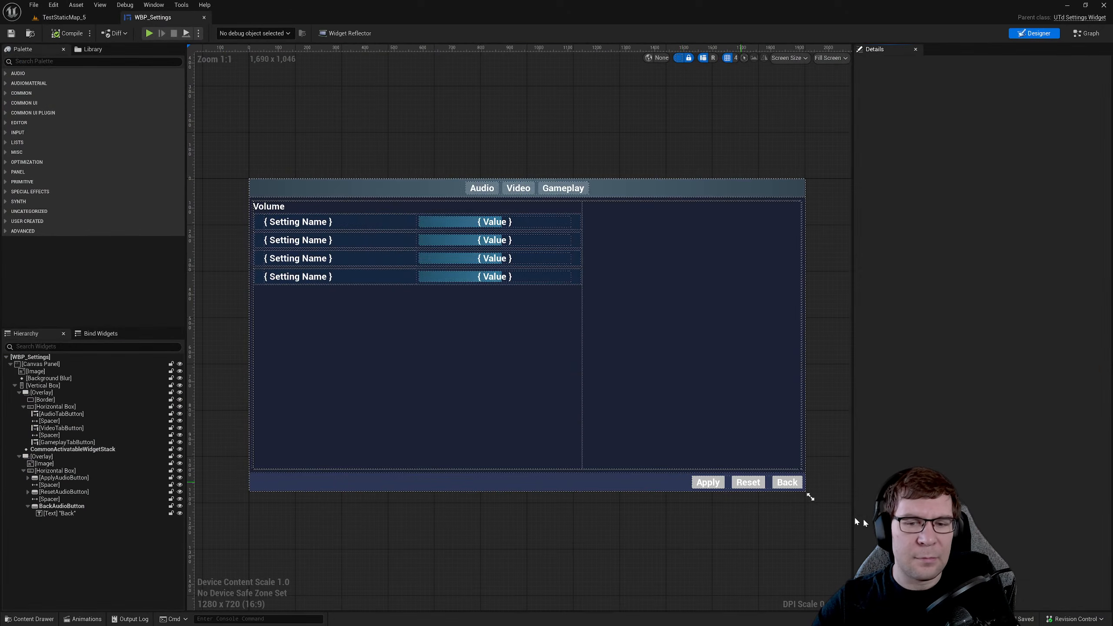
{"action": "left_click", "coordinate": [778, 483]}
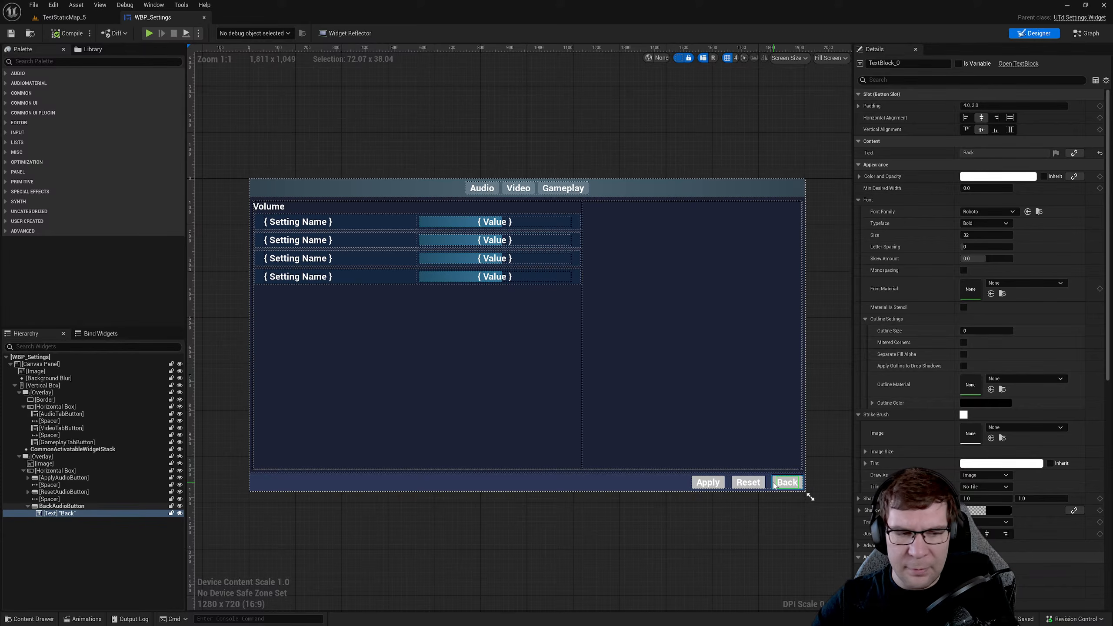
{"action": "left_click", "coordinate": [62, 507]}
{"action": "scroll", "coordinate": [995, 438], "scroll_direction": "down", "scroll_amount": 9}
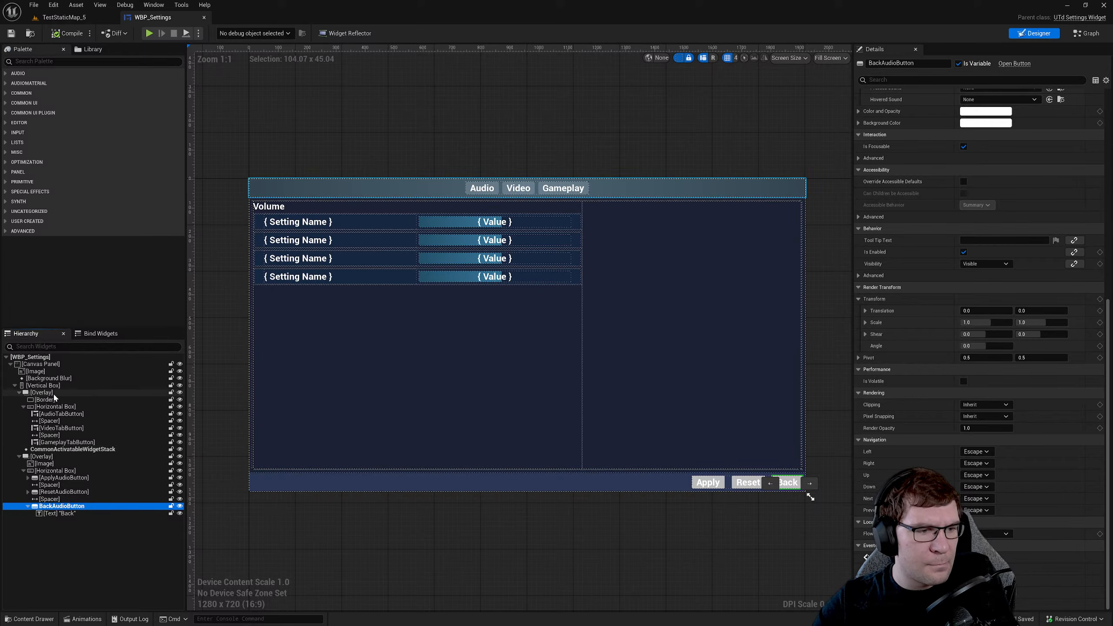
- Check the lower Overlay in the hierarchy, then open BackAudioButton's On Clicked event and examine its Call On Back Pressed node
{"action": "left_click", "coordinate": [68, 458]}
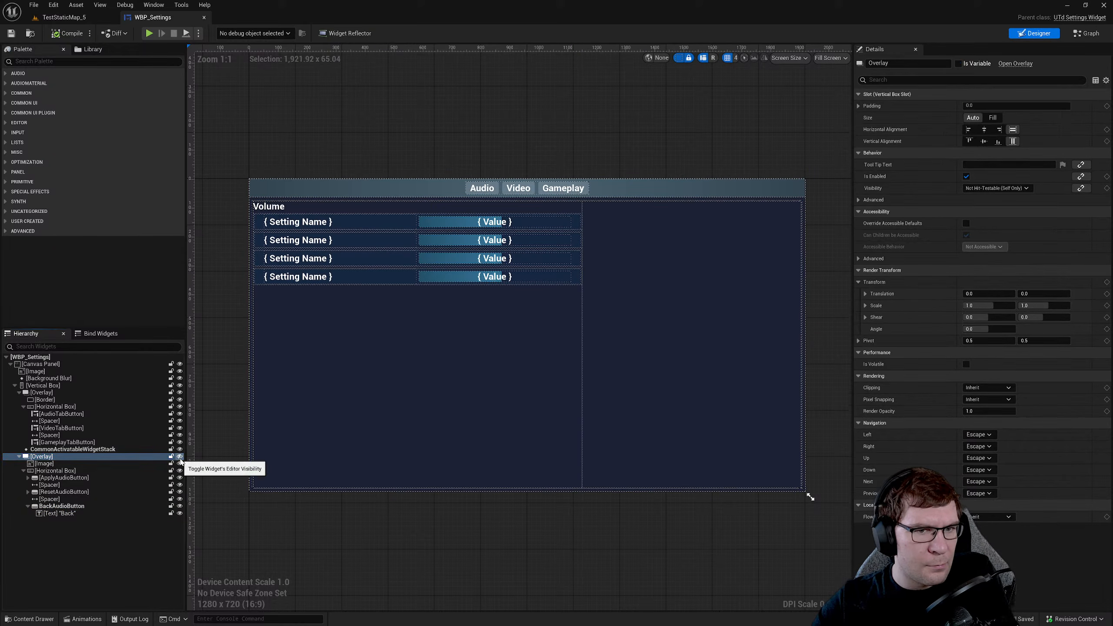
{"action": "left_click", "coordinate": [118, 507]}
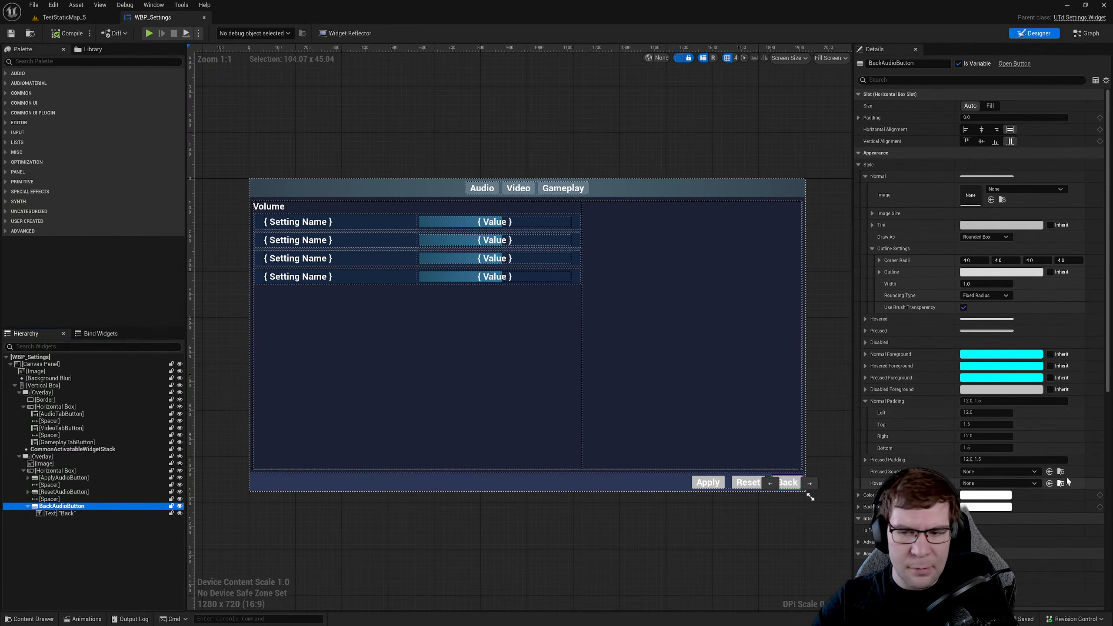
{"action": "scroll", "coordinate": [1054, 506], "scroll_direction": "down", "scroll_amount": 5}
{"action": "scroll", "coordinate": [1055, 507], "scroll_direction": "down", "scroll_amount": 3}
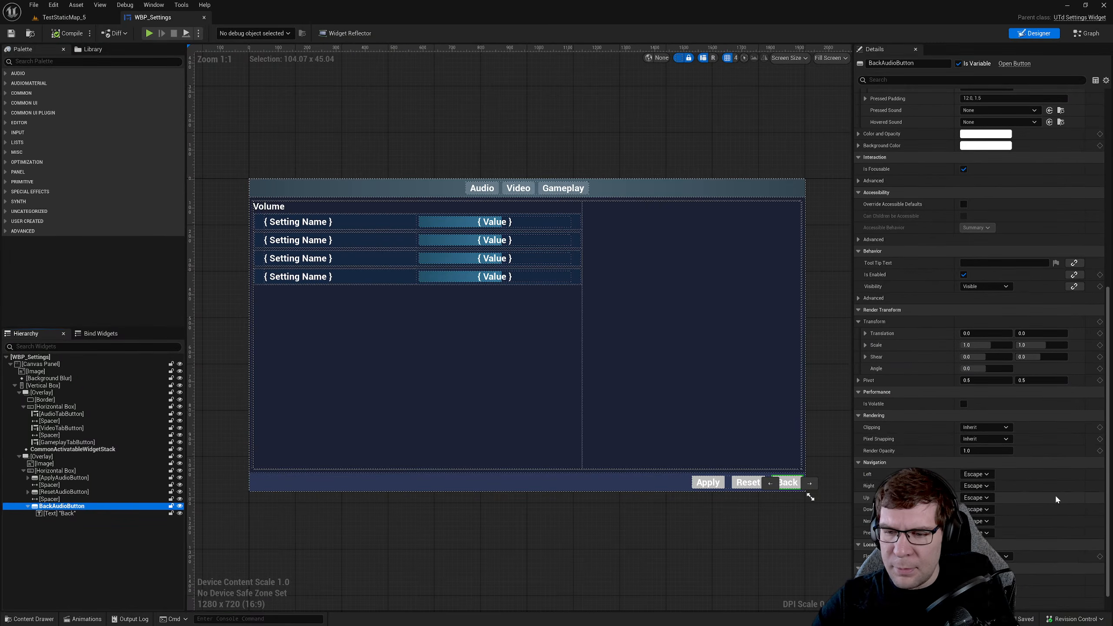
{"action": "left_click", "coordinate": [1051, 557]}
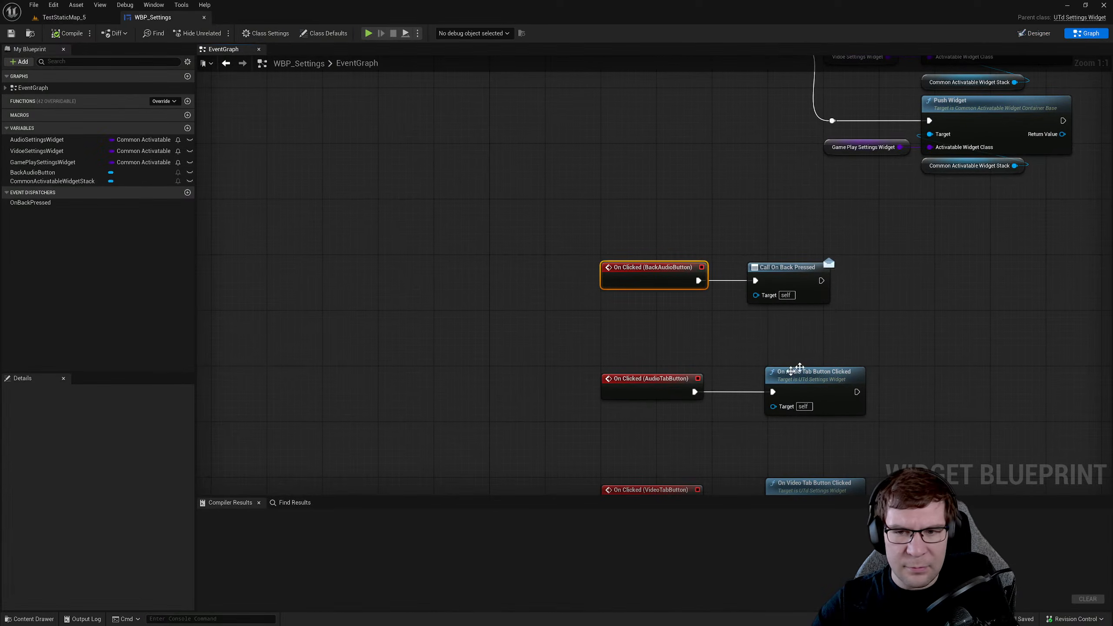
{"action": "left_click_drag", "start_coordinate": [907, 332], "coordinate": [564, 228]}
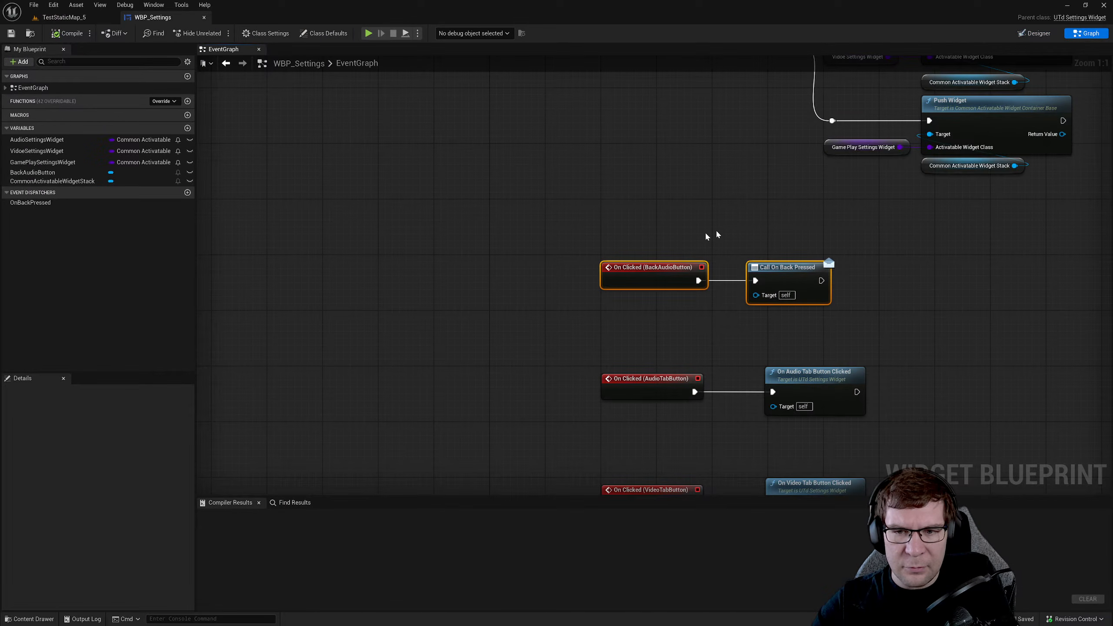
{"action": "left_click", "coordinate": [787, 190]}
{"action": "left_click_drag", "start_coordinate": [788, 189], "coordinate": [804, 324]}
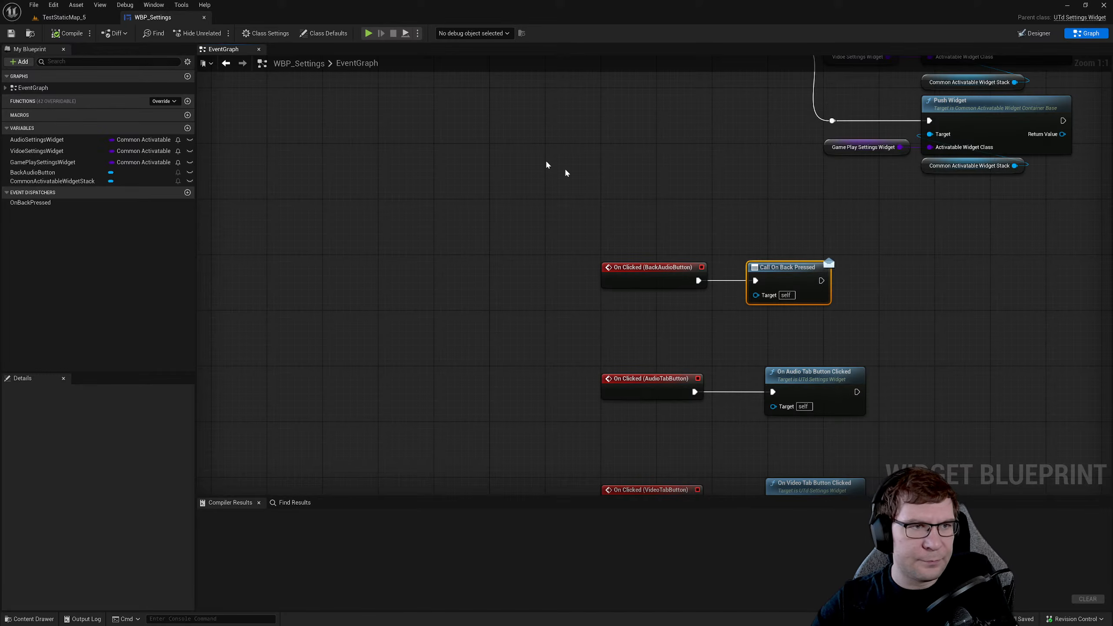
- Check the other settings widgets in the Settings folder, then go back to WBP_Settings and show its designer view
{"action": "left_click", "coordinate": [64, 17]}
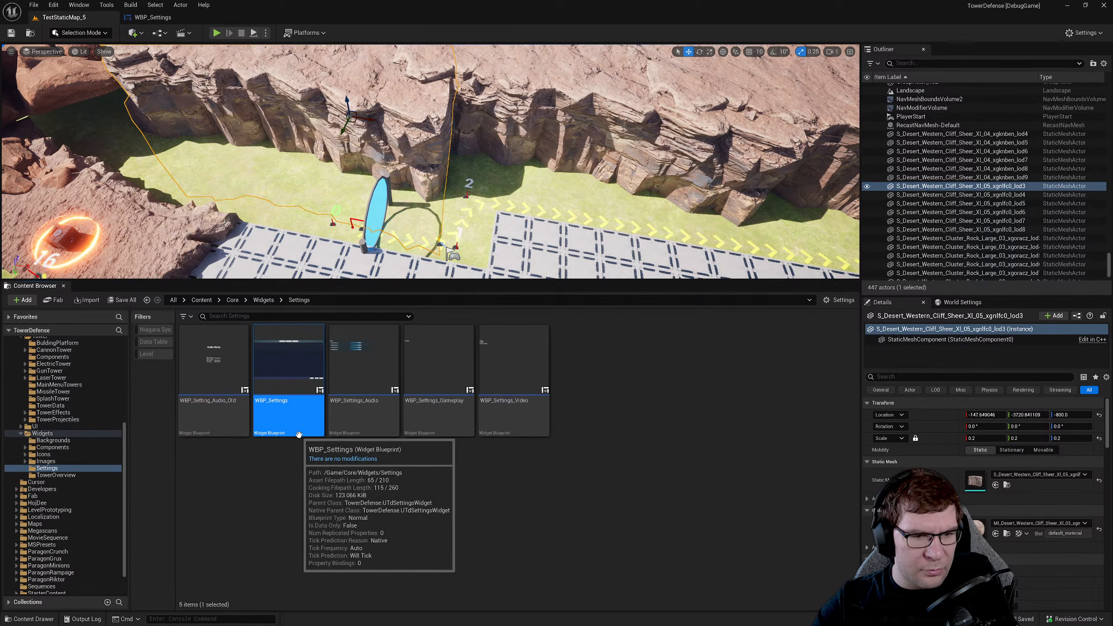
{"action": "left_click", "coordinate": [367, 419]}
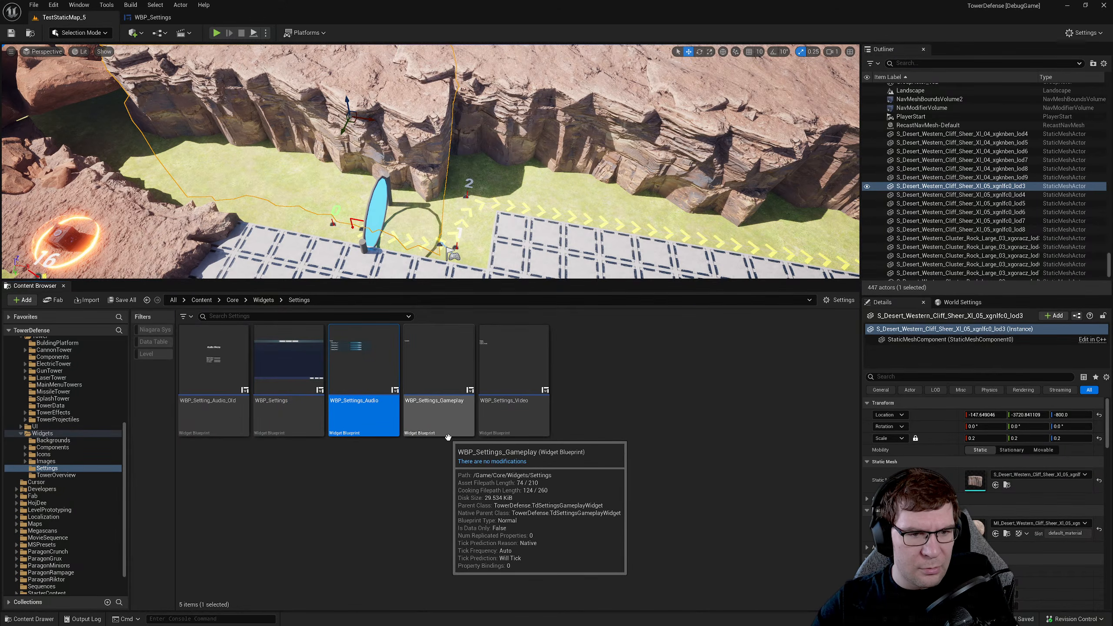
{"action": "double_click", "coordinate": [294, 418]}
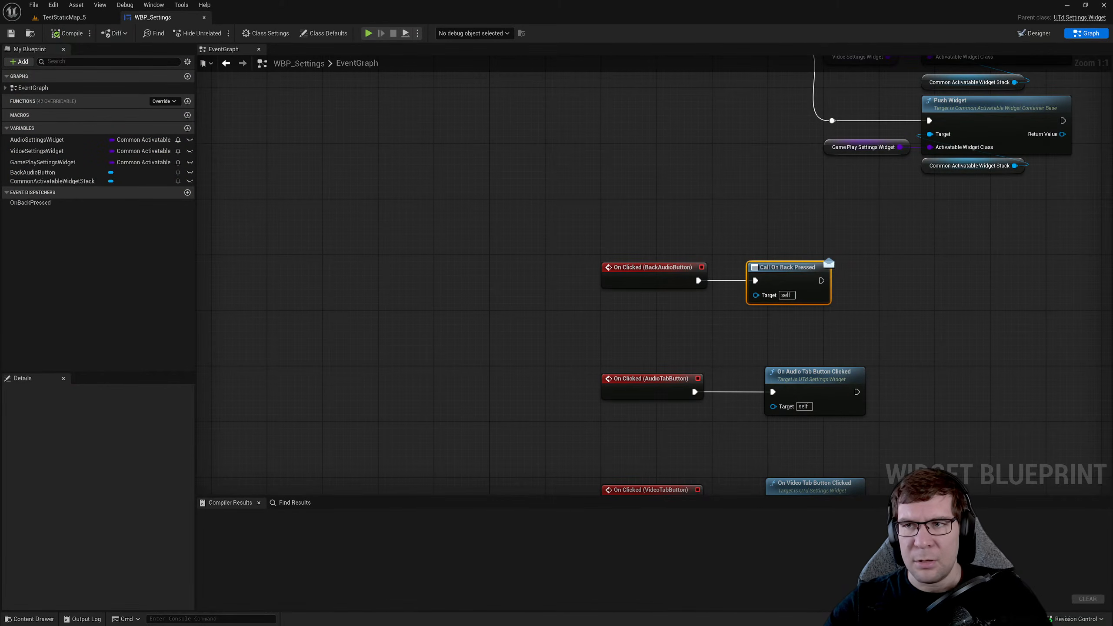
{"action": "left_click", "coordinate": [1034, 34]}
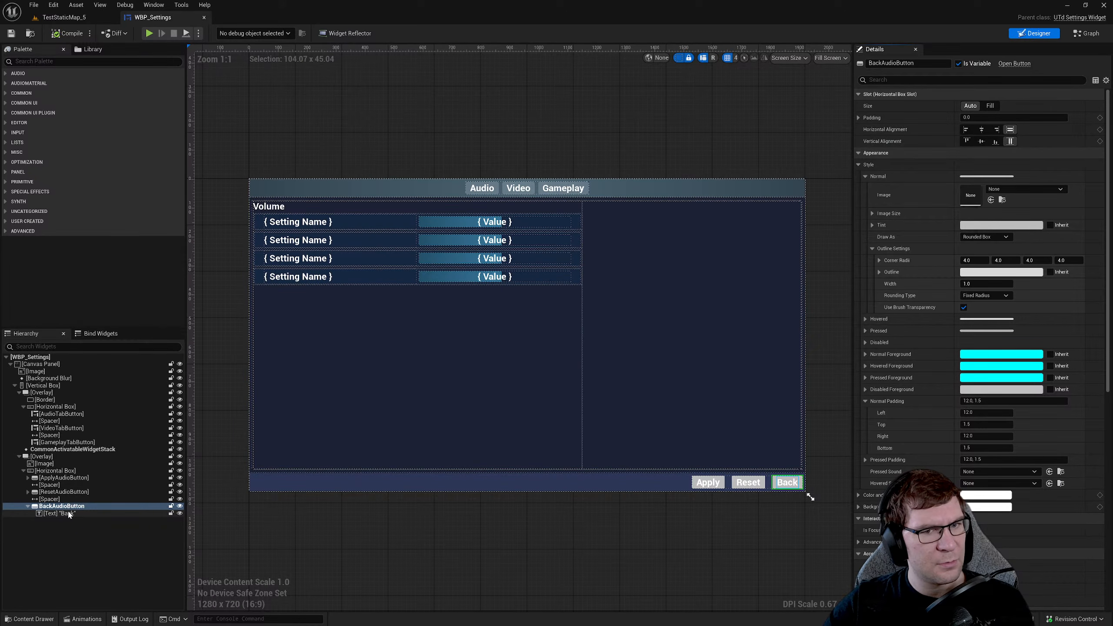
- Rename ApplyAudioButton to ApplyButton and ResetAudioButton to ResetButton in the WBP_Settings hierarchy
{"action": "left_click", "coordinate": [450, 264]}
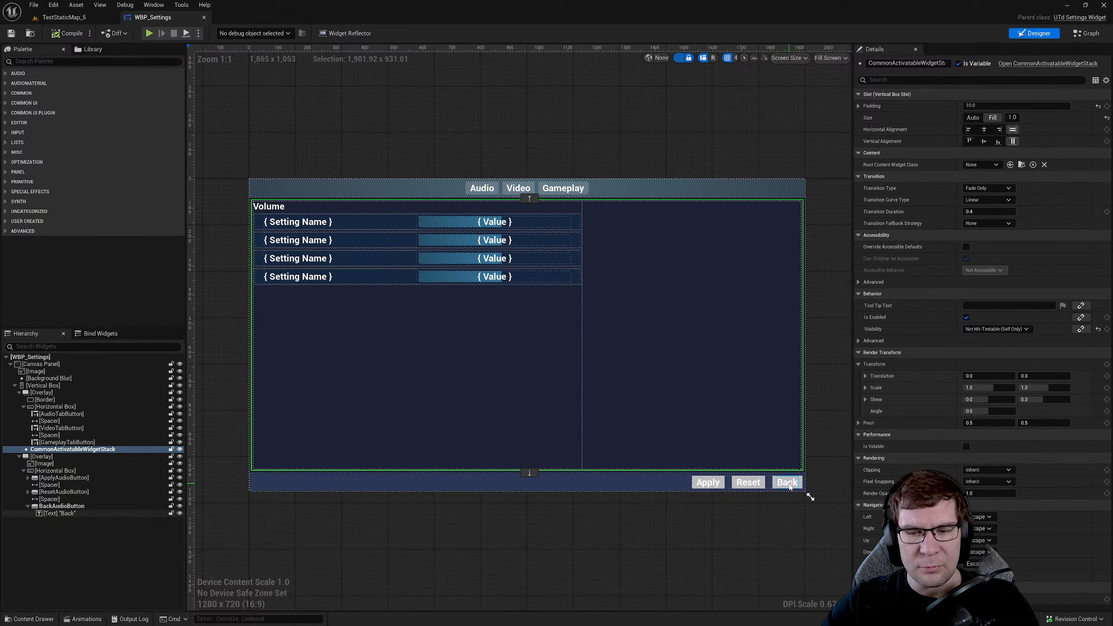
{"action": "left_click", "coordinate": [64, 477]}
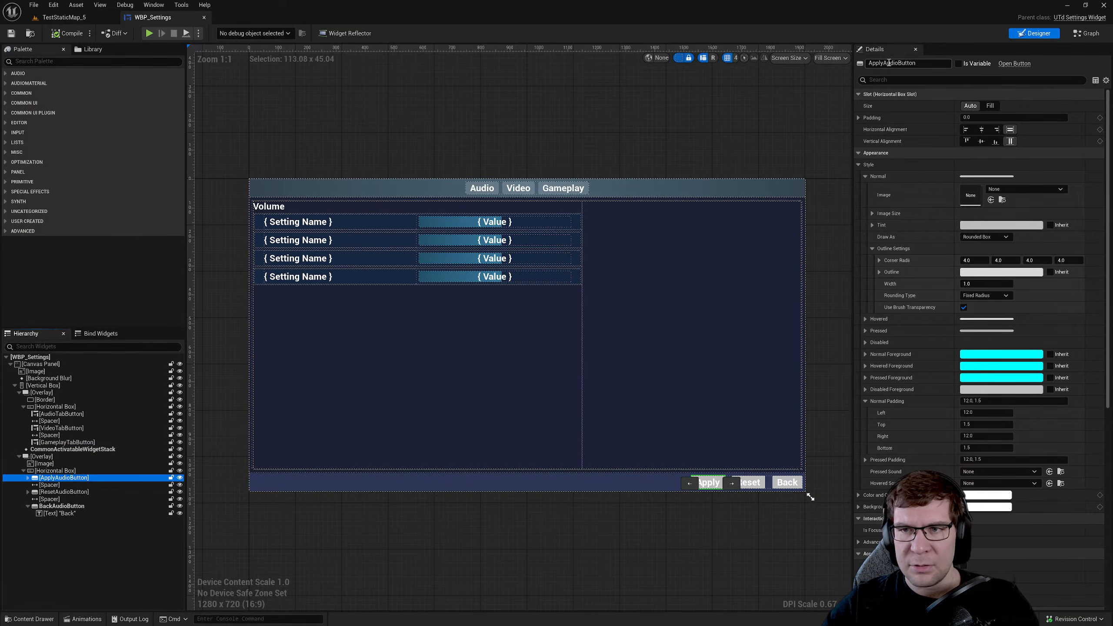
{"action": "left_click_drag", "start_coordinate": [885, 63], "coordinate": [899, 63]}
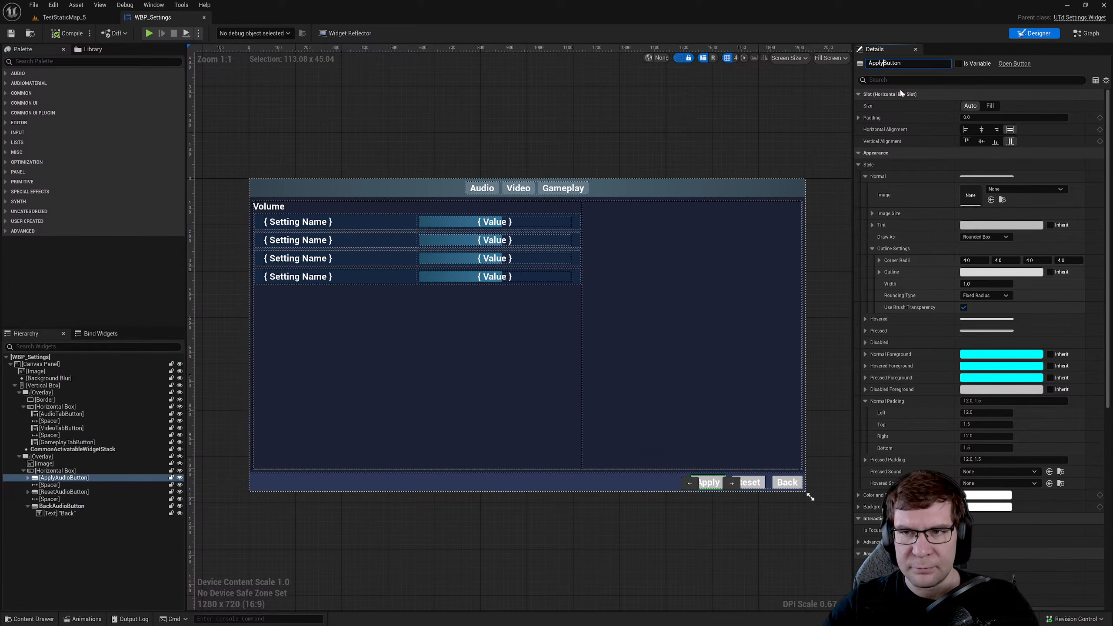
{"action": "key", "text": "Return"}
{"action": "left_click", "coordinate": [64, 491]}
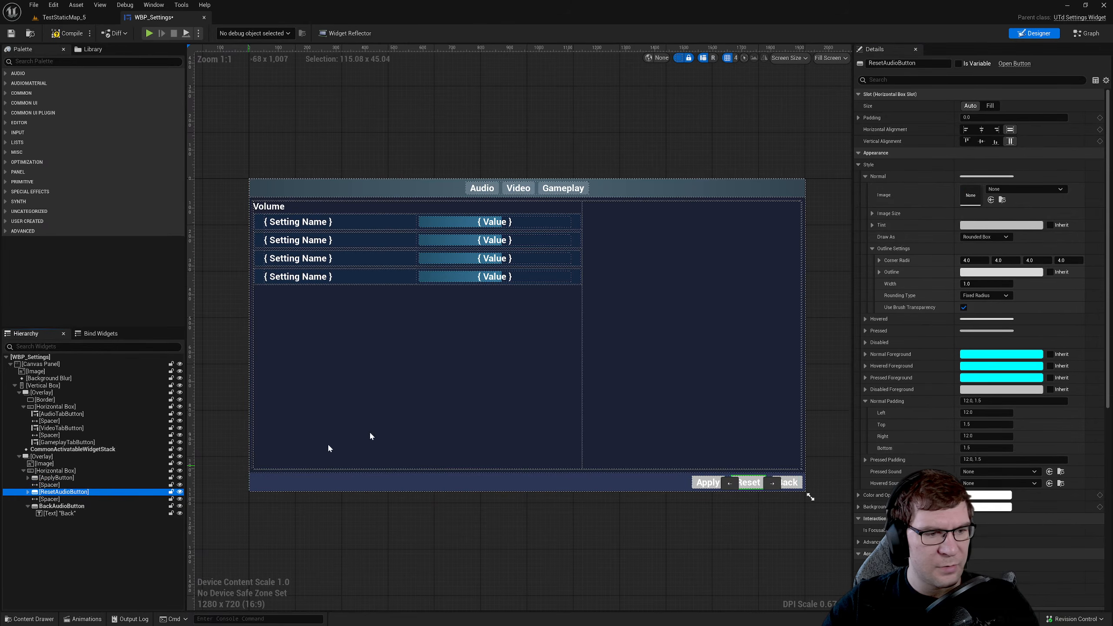
{"action": "left_click", "coordinate": [886, 64]}
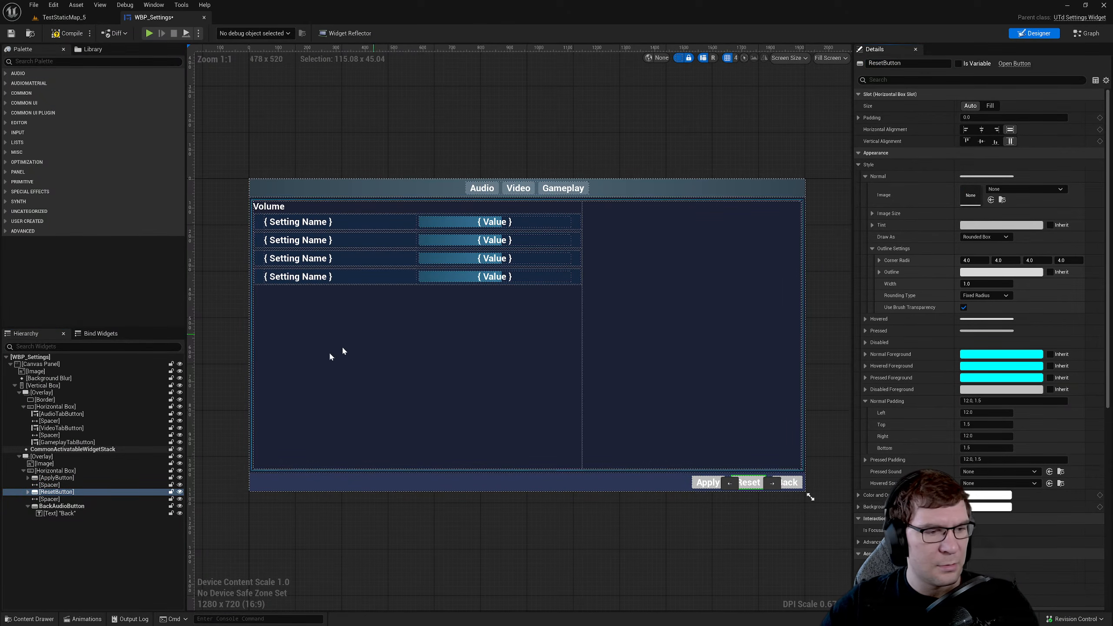
- Rename BackAudioButton to BackButton in the WBP_Settings hierarchy
{"action": "left_click", "coordinate": [61, 506]}
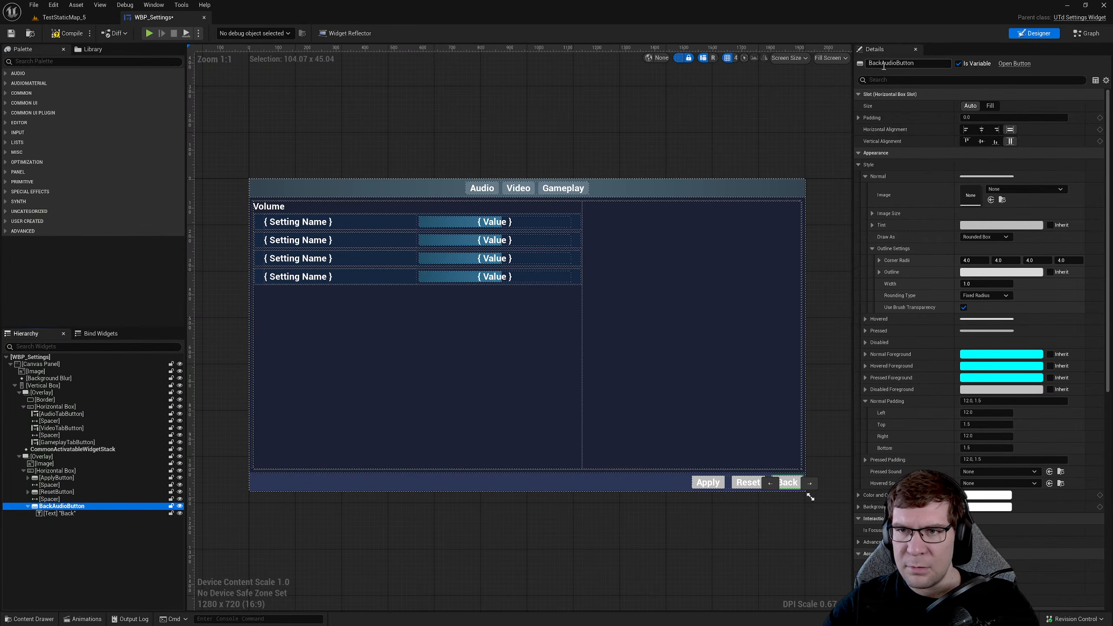
{"action": "left_click_drag", "start_coordinate": [882, 64], "coordinate": [895, 62]}
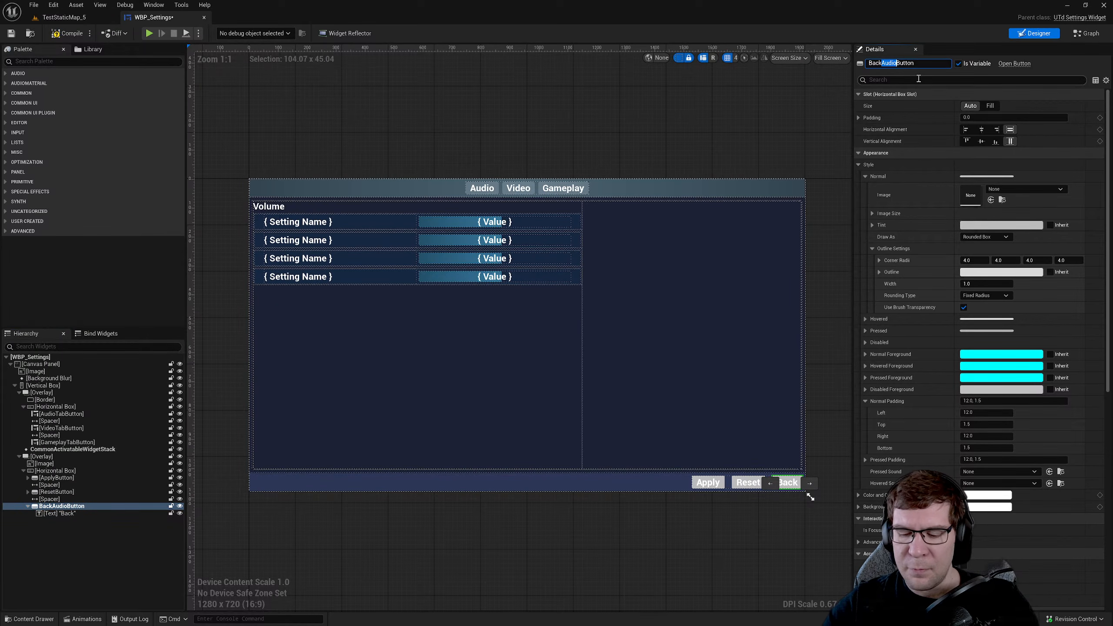
{"action": "key", "text": "BackSpace"}
{"action": "key", "text": "Return"}
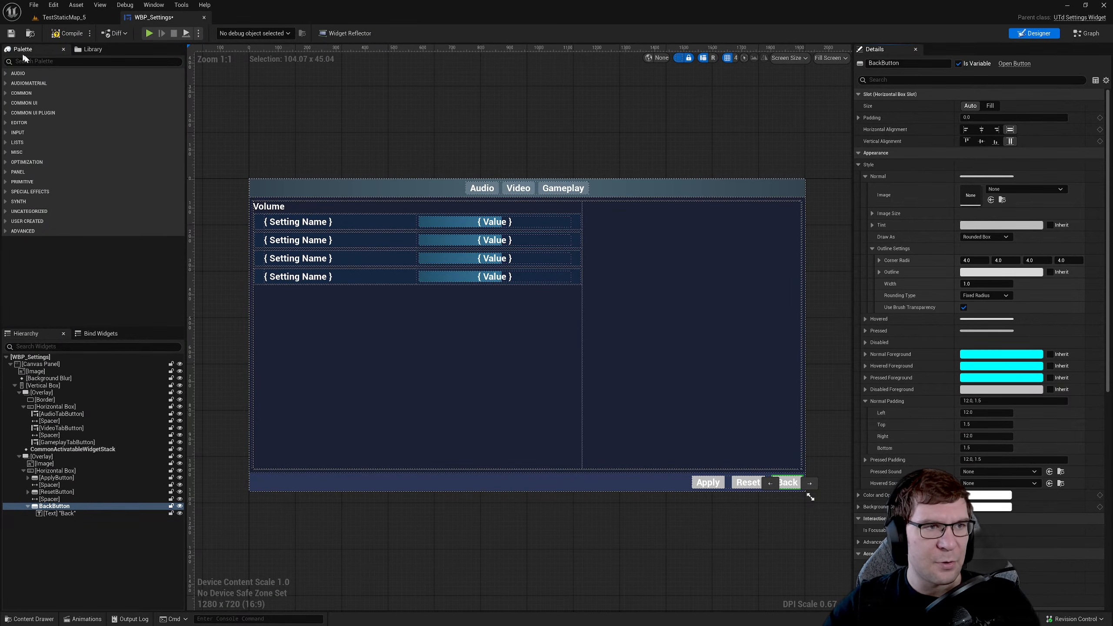
- Compile and save WBP_Settings, then return to the TestStaticMap_5 level
{"action": "left_click", "coordinate": [67, 33]}
{"action": "left_click", "coordinate": [10, 33]}
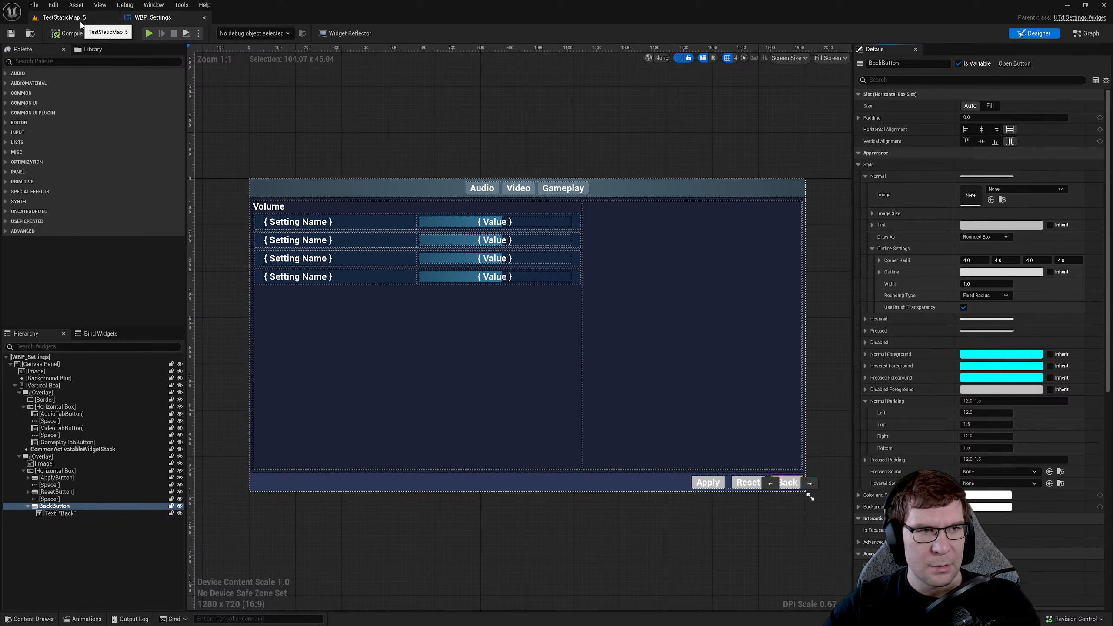
{"action": "left_click", "coordinate": [80, 23]}
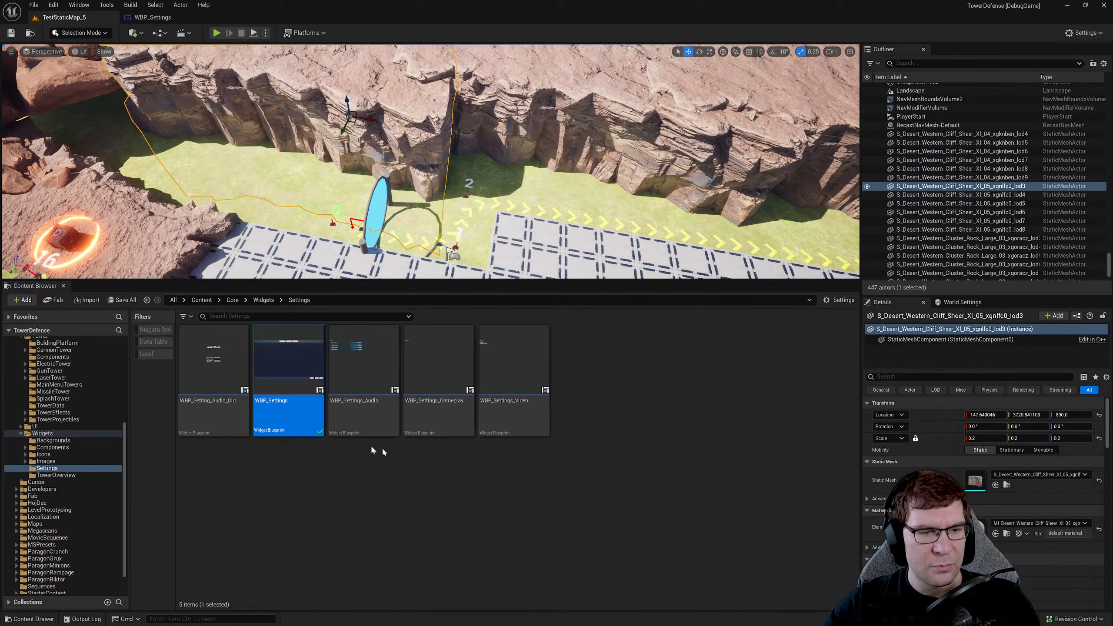
- View the WBP_Settings asset in the Reference Viewer, inspect its referencer WBP_TopMainMenu, then close the viewer
{"action": "right_click", "coordinate": [283, 406]}
{"action": "mouse_move", "coordinate": [373, 248]}
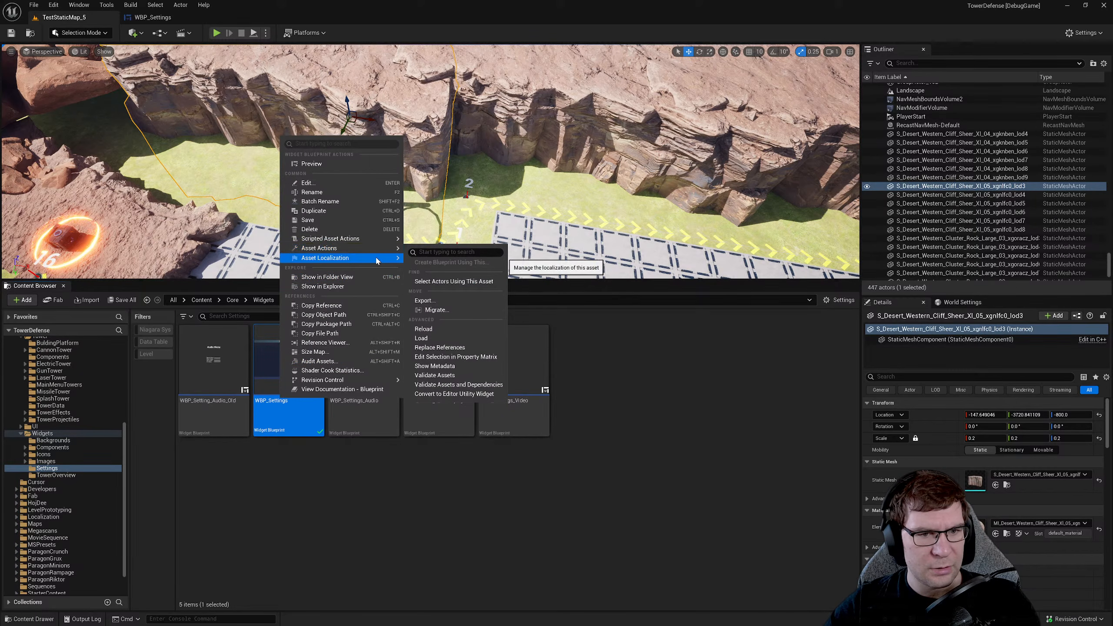
{"action": "left_click", "coordinate": [364, 335]}
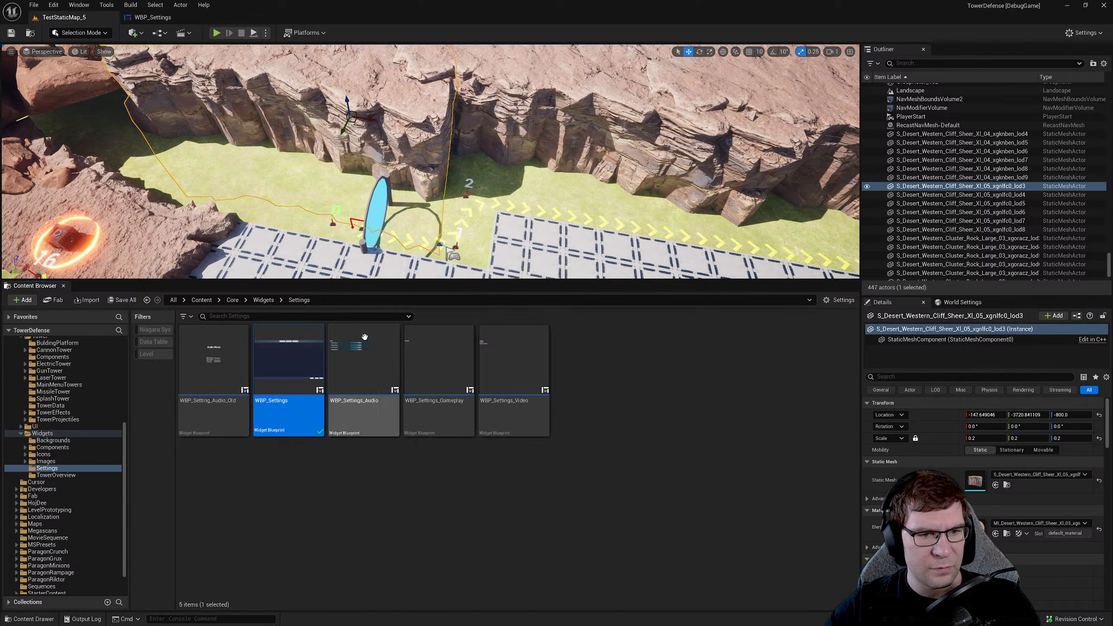
{"action": "right_click", "coordinate": [297, 350]}
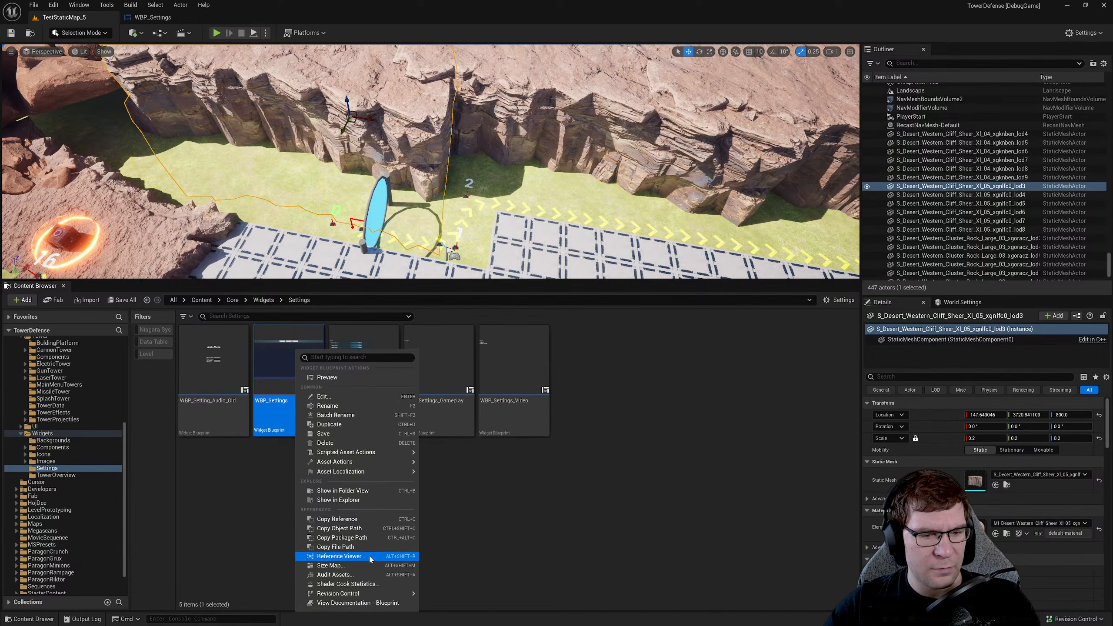
{"action": "left_click", "coordinate": [339, 556]}
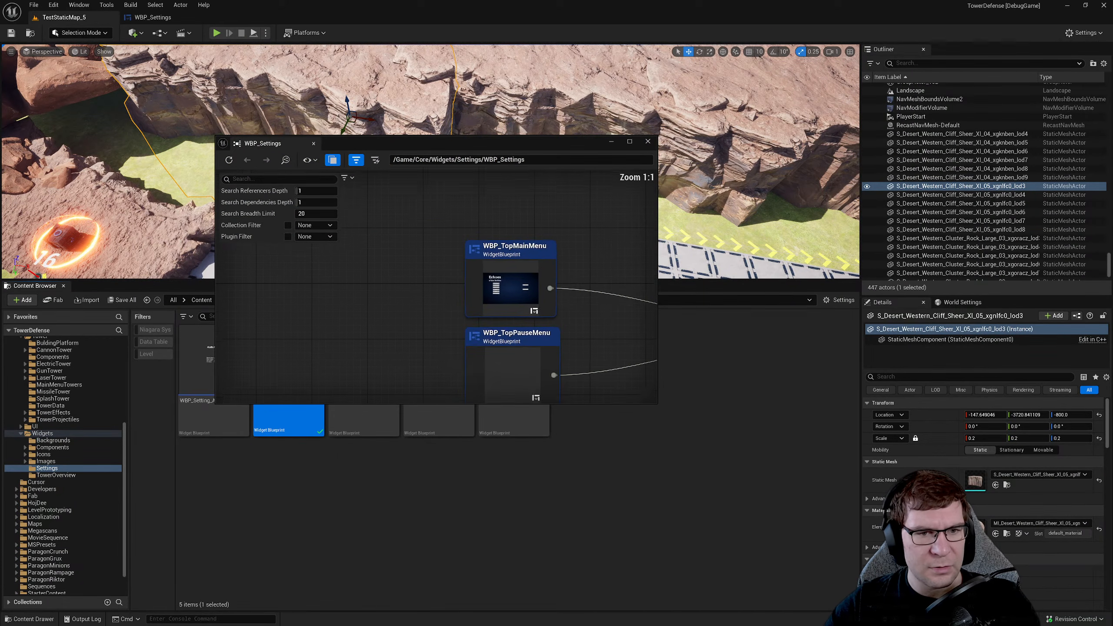
{"action": "right_click_drag", "start_coordinate": [617, 342], "coordinate": [529, 349]}
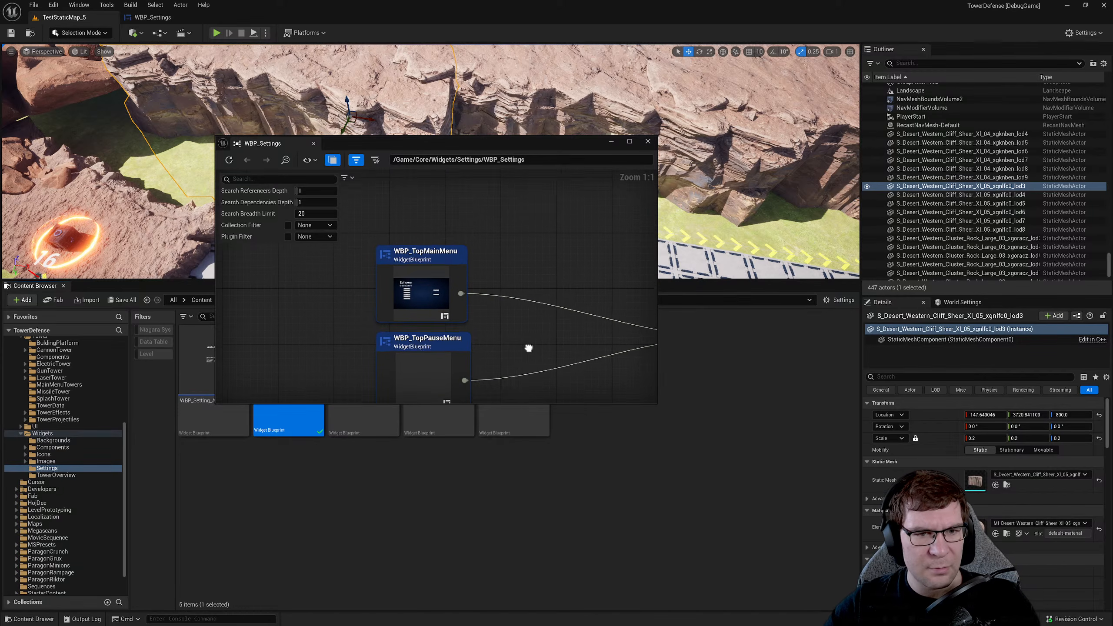
{"action": "double_click", "coordinate": [434, 259]}
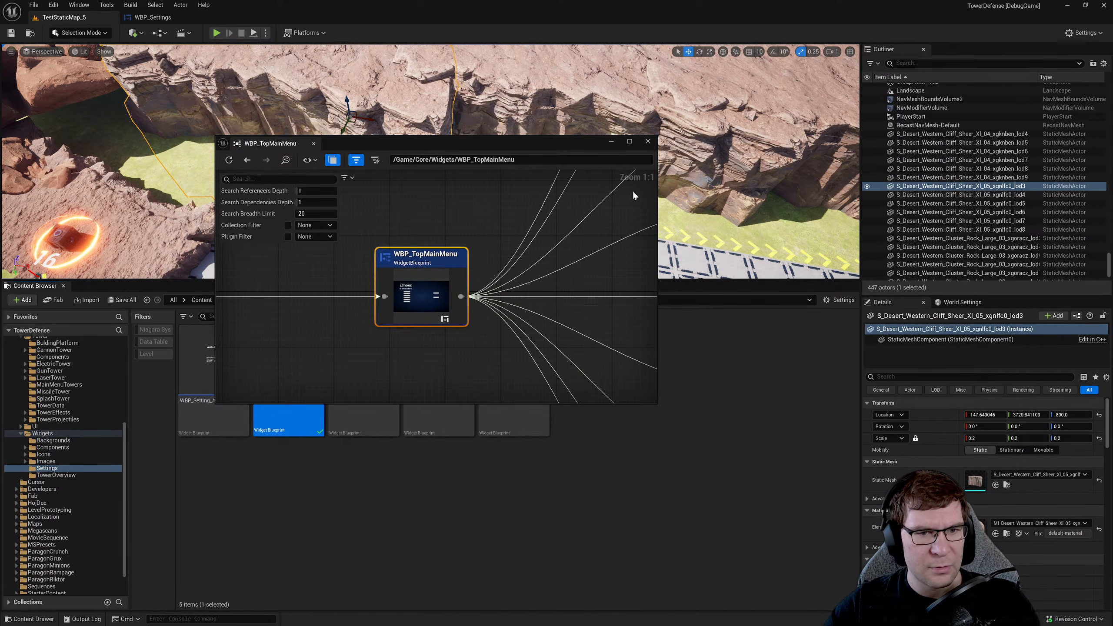
{"action": "left_click", "coordinate": [648, 141]}
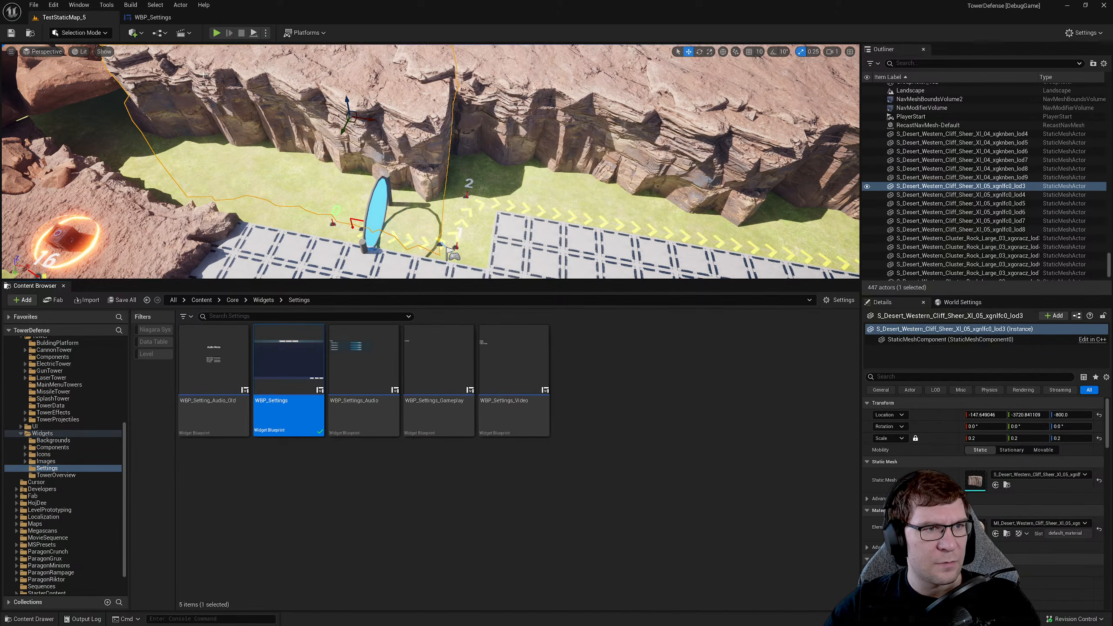
- Search the Widgets folder for "top main" and open WBP_TopMainMenu
{"action": "left_click", "coordinate": [264, 300]}
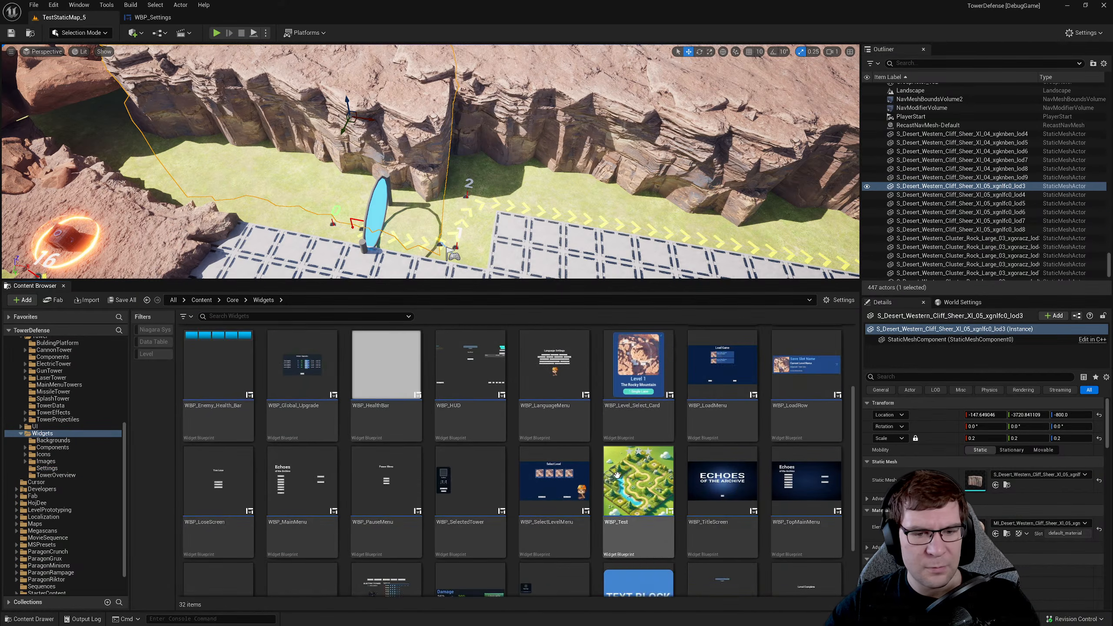
{"action": "scroll", "coordinate": [626, 472], "scroll_direction": "down", "scroll_amount": 2}
{"action": "left_click", "coordinate": [307, 316]}
{"action": "type", "text": "to"}
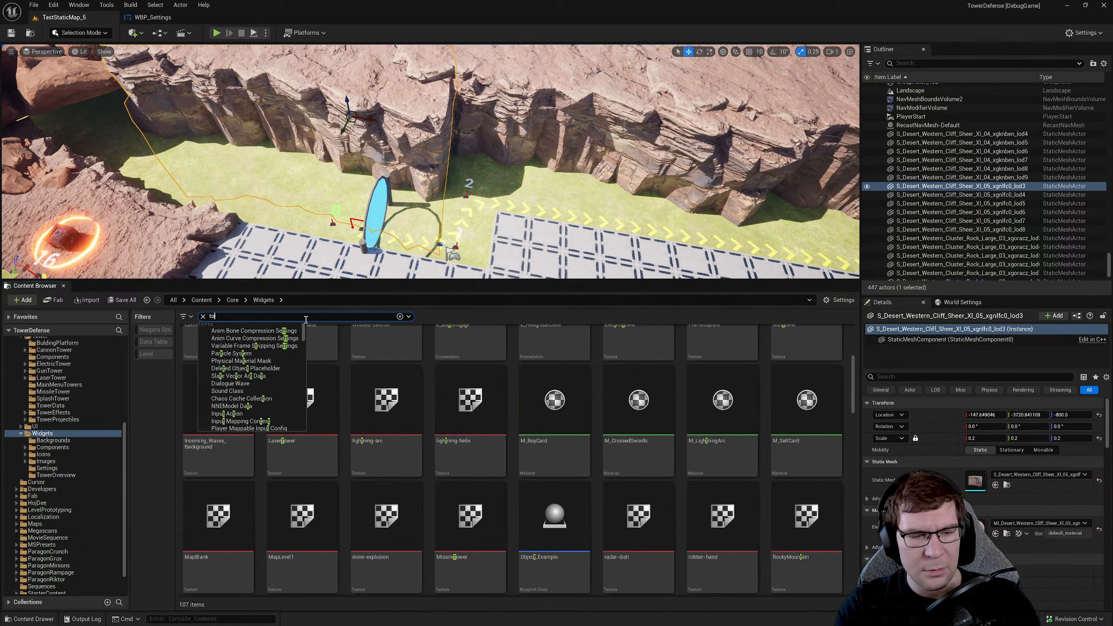
{"action": "type", "text": "p main"}
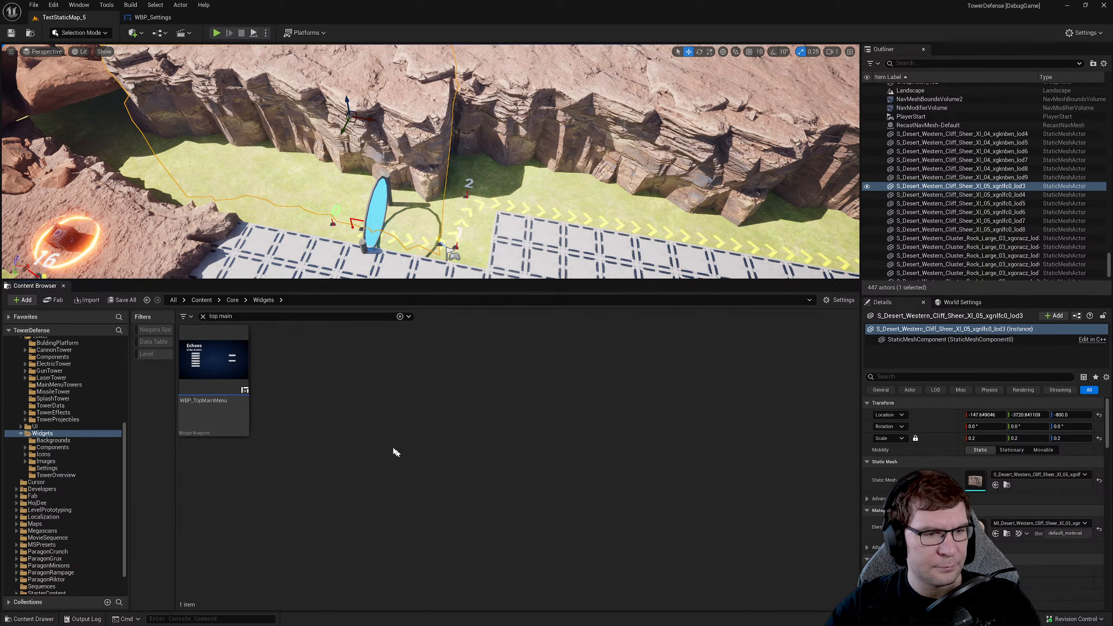
{"action": "left_click", "coordinate": [198, 374]}
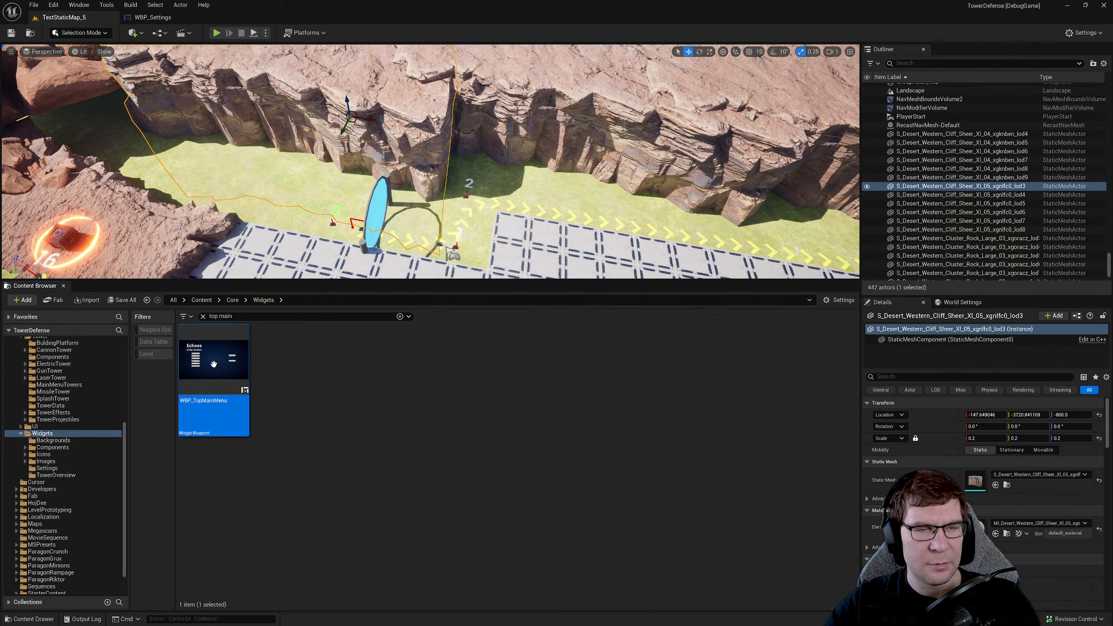
{"action": "double_click", "coordinate": [214, 368]}
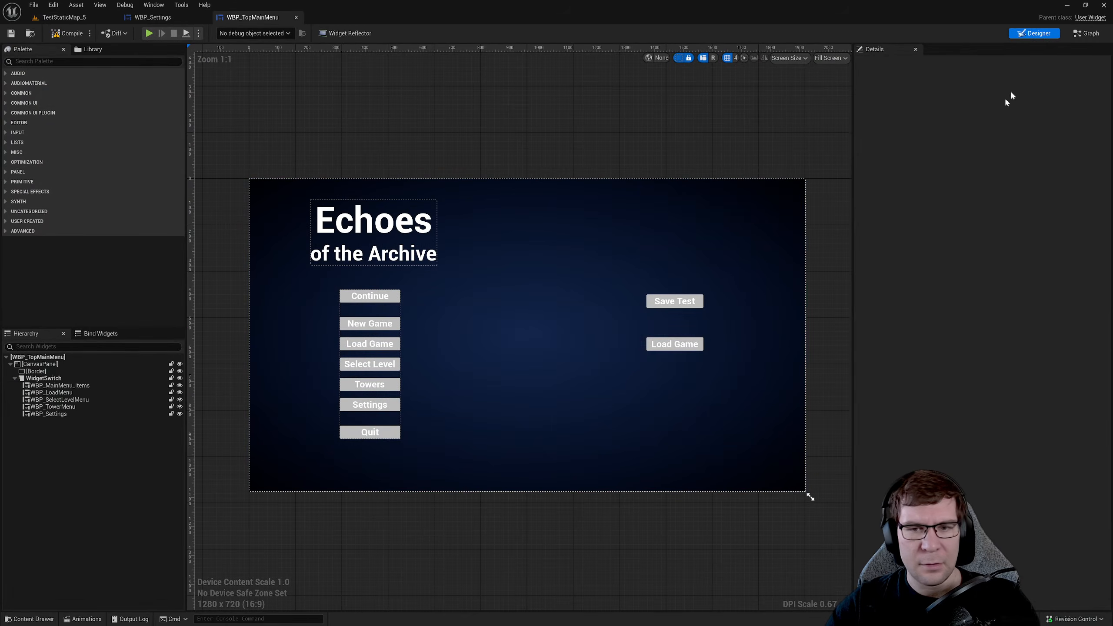
- Compile WBP_TopMainMenu from its event graph and jump to the OnBackClicked (WBP_Settings) node flagged in the compiler results
{"action": "left_click", "coordinate": [1087, 33]}
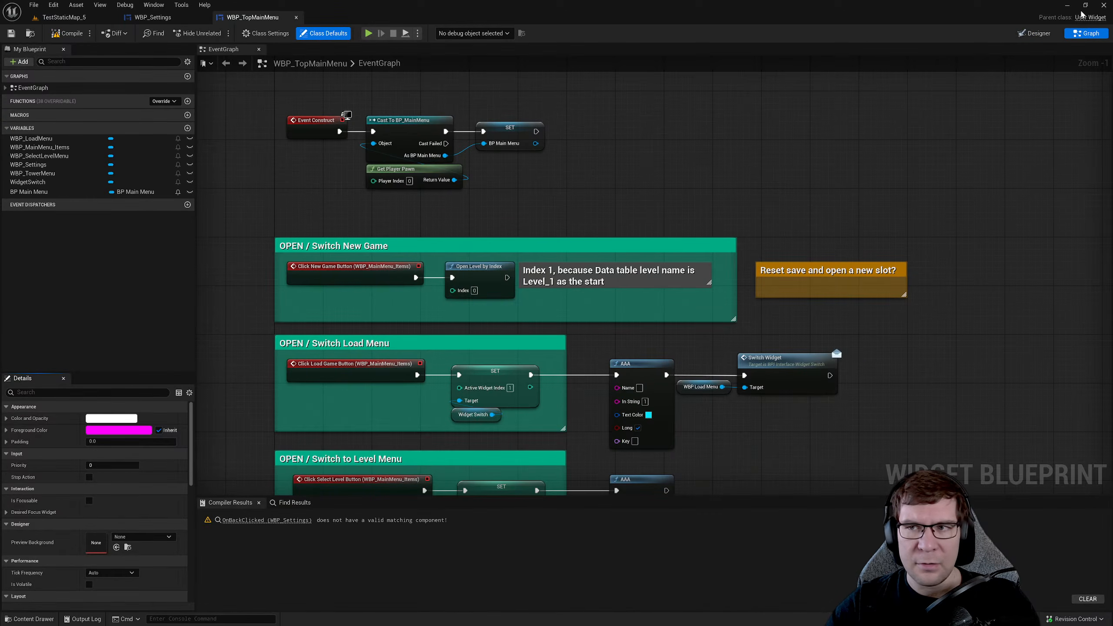
{"action": "left_click", "coordinate": [1033, 33]}
{"action": "left_click", "coordinate": [1087, 33]}
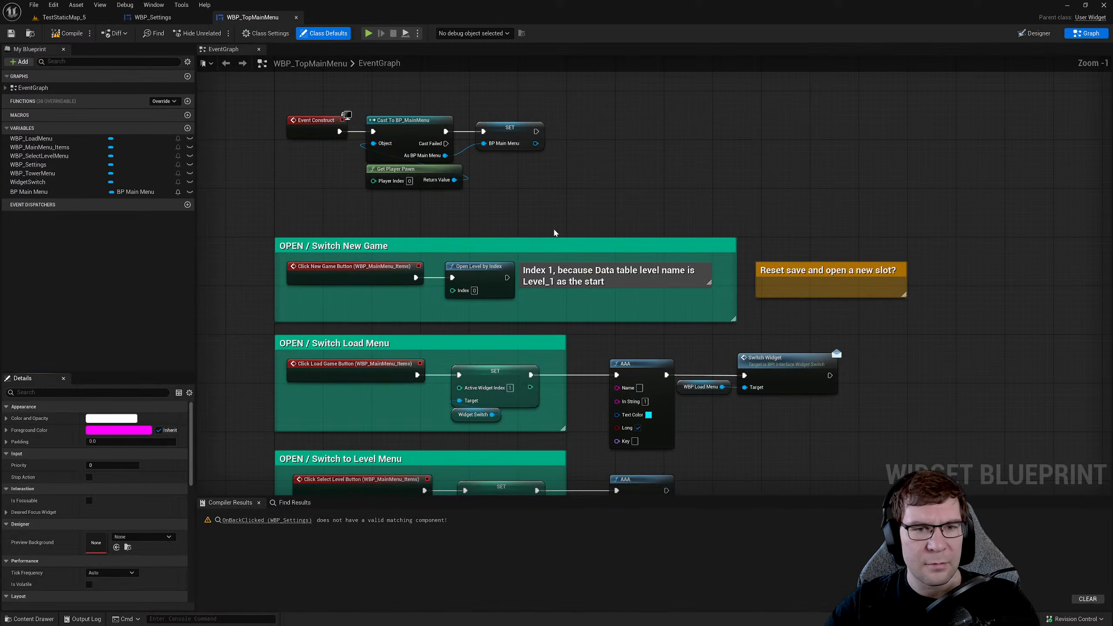
{"action": "right_click_drag", "start_coordinate": [503, 228], "coordinate": [615, 180]}
{"action": "left_click", "coordinate": [92, 193]}
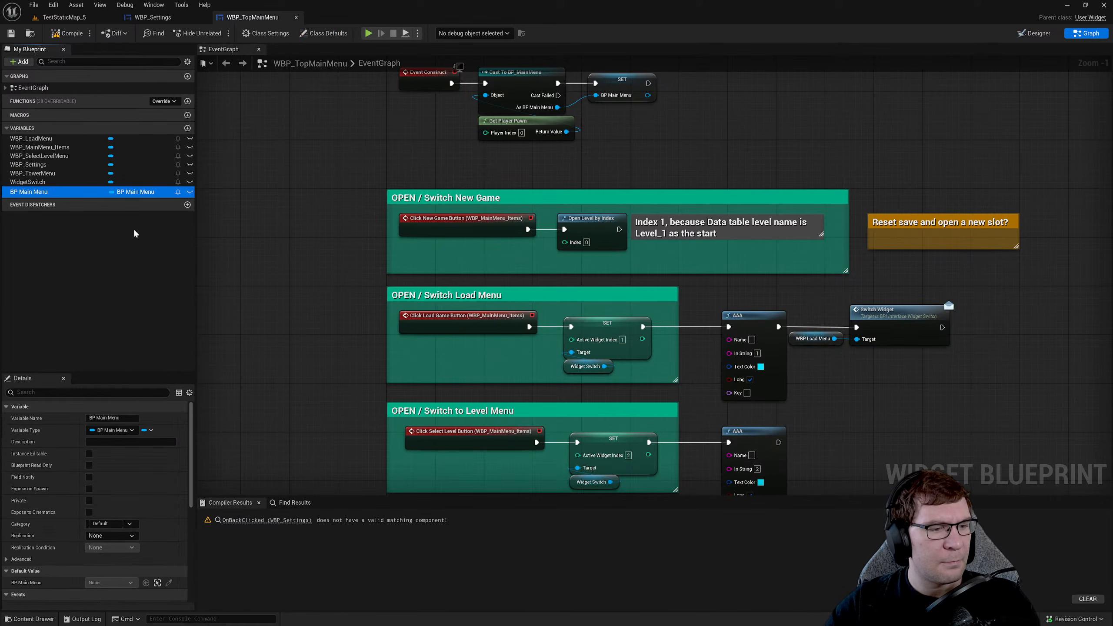
{"action": "scroll", "coordinate": [105, 478], "scroll_direction": "down", "scroll_amount": 10}
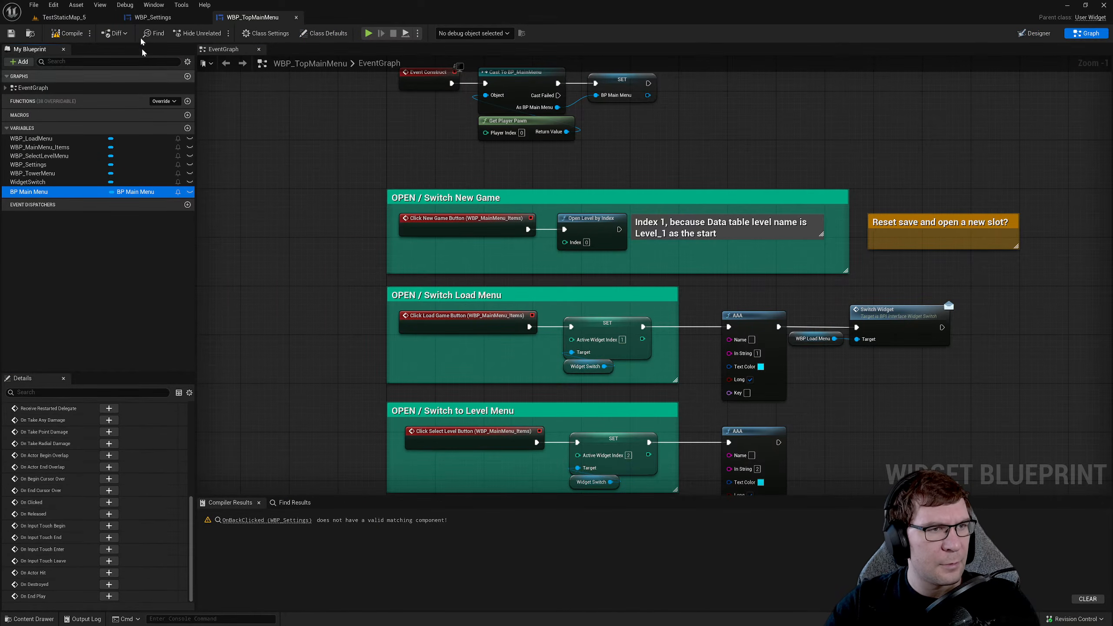
{"action": "left_click", "coordinate": [70, 33]}
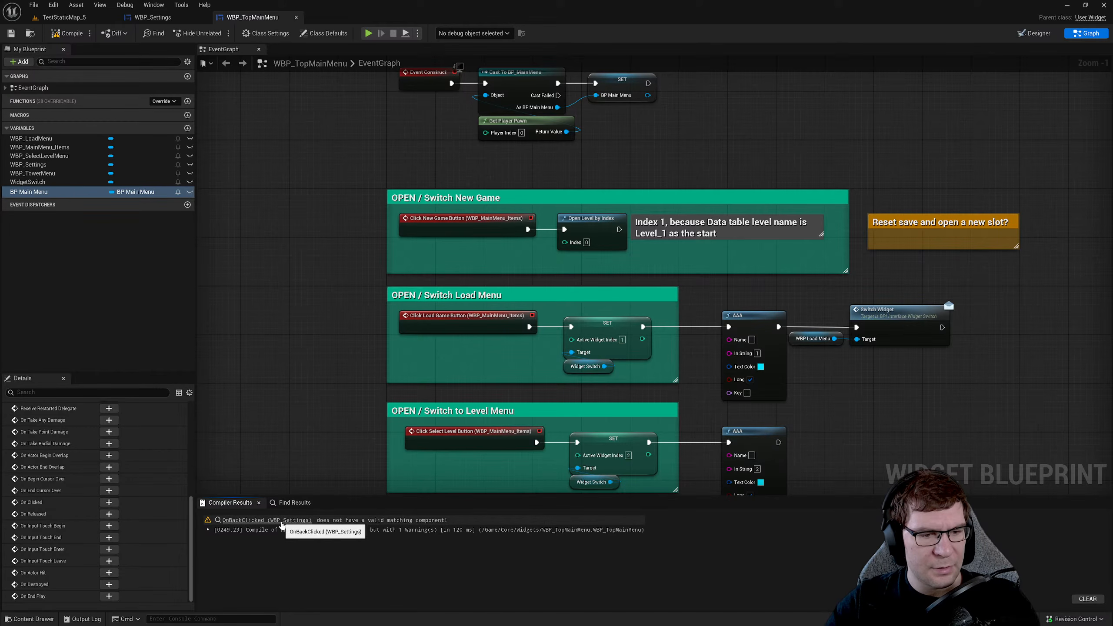
{"action": "left_click", "coordinate": [282, 521]}
{"action": "right_click_drag", "start_coordinate": [806, 380], "coordinate": [667, 399]}
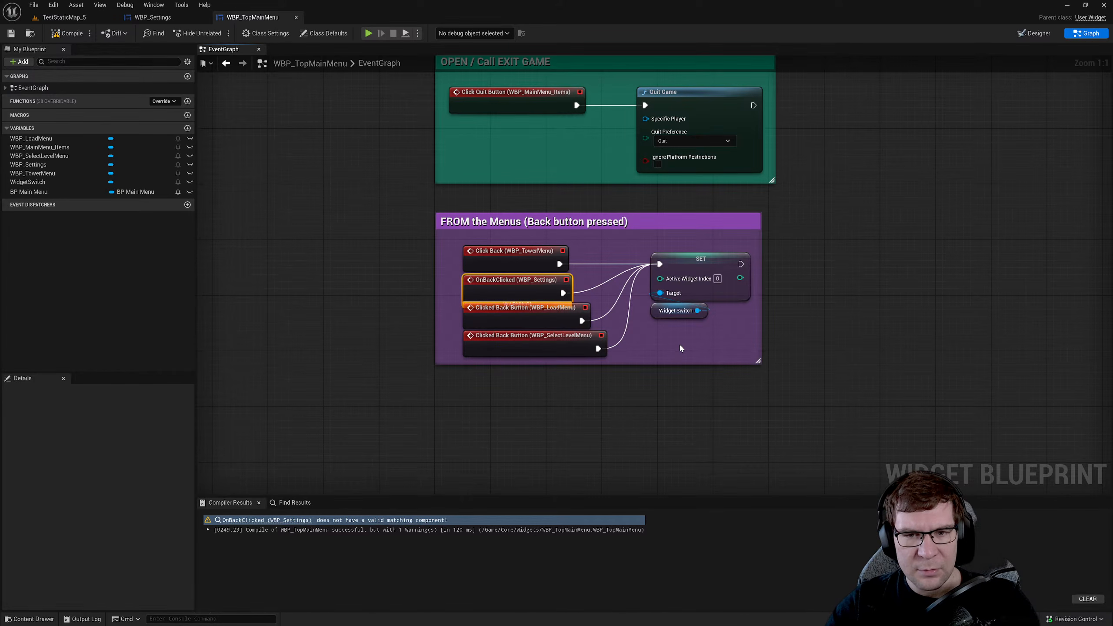
{"action": "left_click_drag", "start_coordinate": [500, 281], "coordinate": [526, 418]}
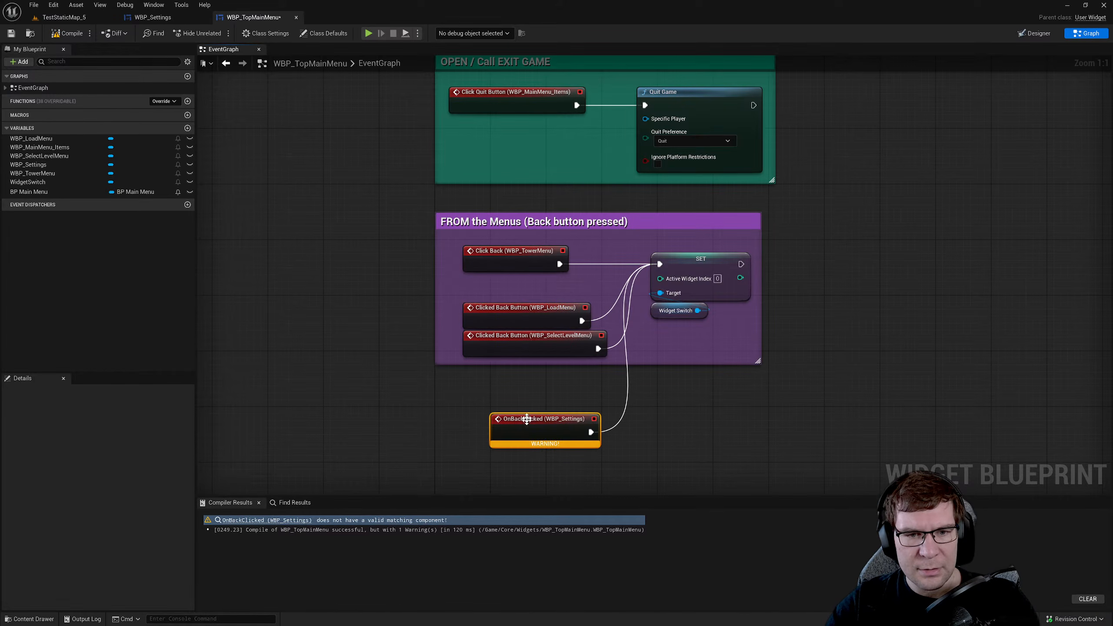
{"action": "left_click_drag", "start_coordinate": [448, 286], "coordinate": [498, 363]}
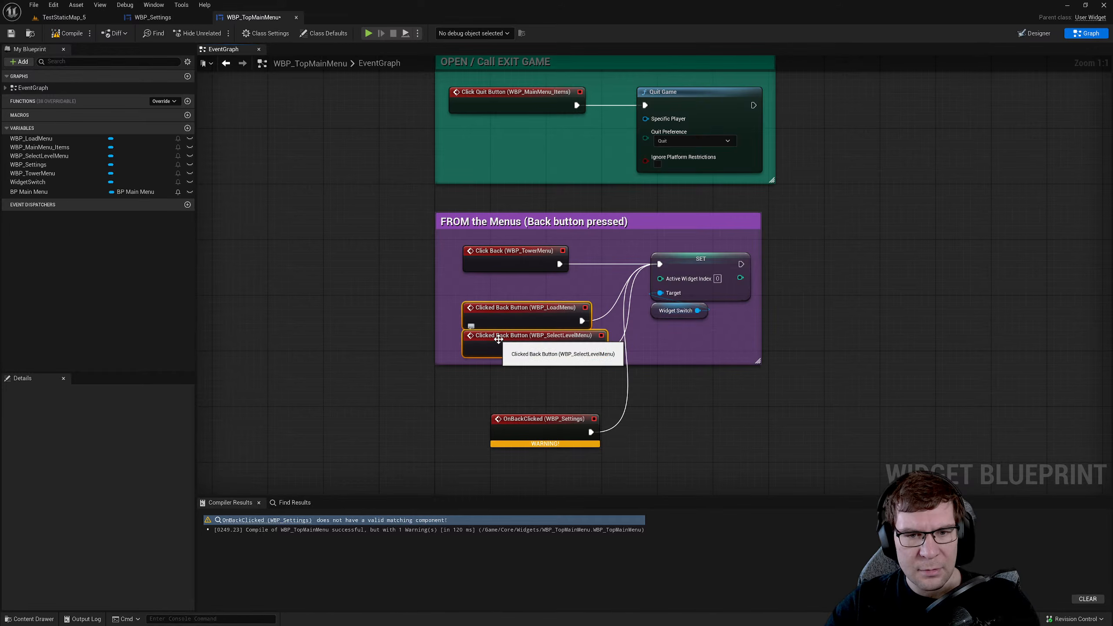
{"action": "left_click", "coordinate": [702, 404]}
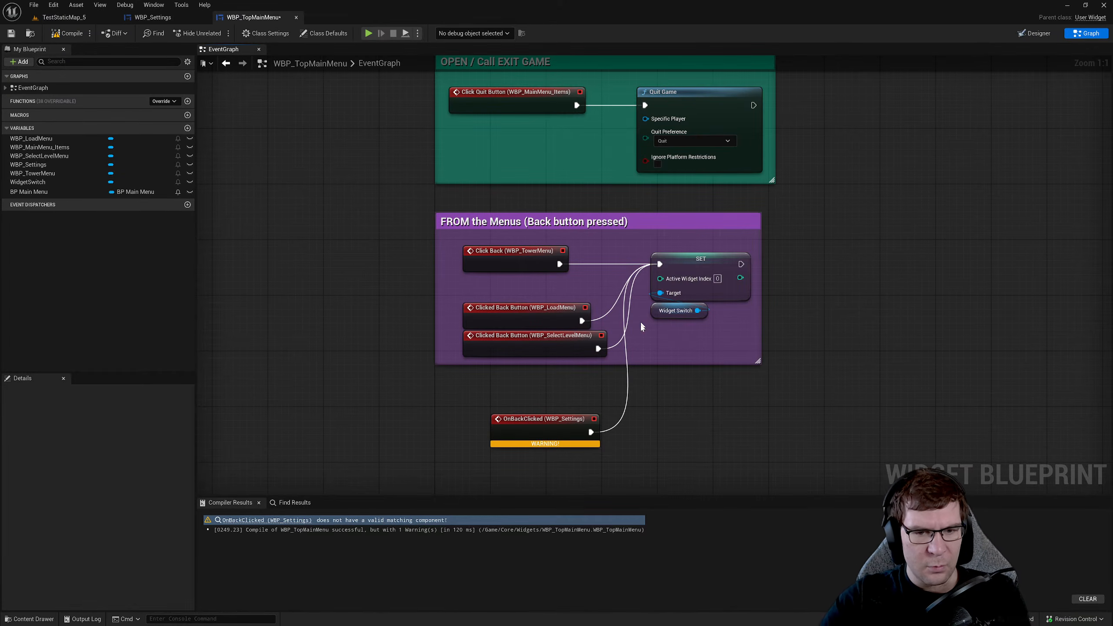
{"action": "left_click_drag", "start_coordinate": [569, 415], "coordinate": [537, 276]}
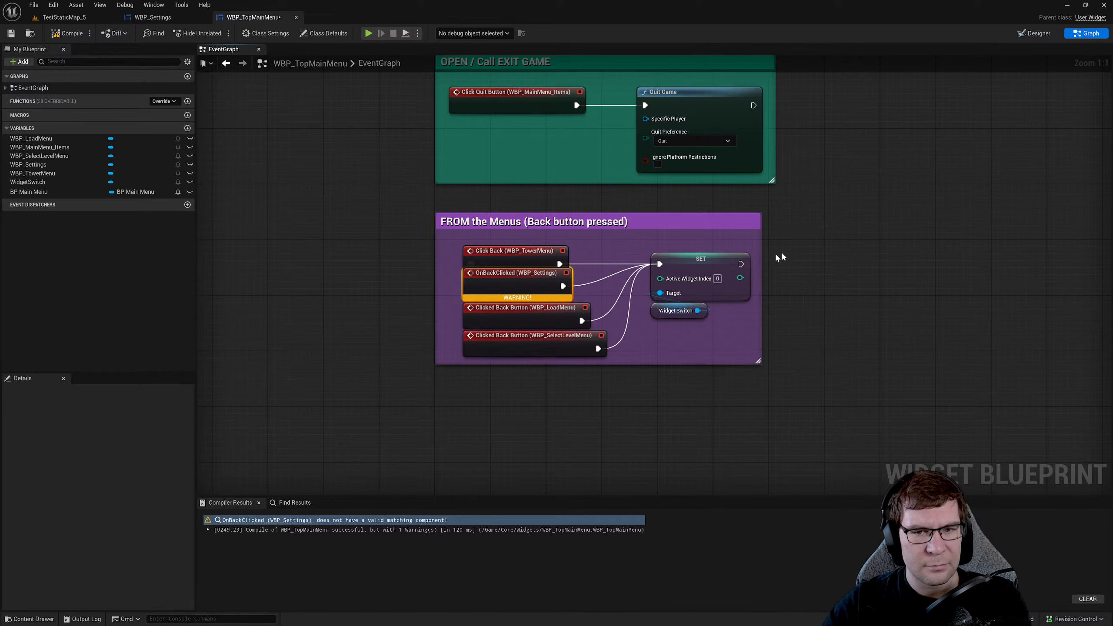
- Add an On Back Pressed event for the WBP_Settings widget from the WBP_TopMainMenu designer
{"action": "right_click_drag", "start_coordinate": [781, 251], "coordinate": [818, 296]}
{"action": "scroll", "coordinate": [818, 295], "scroll_direction": "down", "scroll_amount": 2}
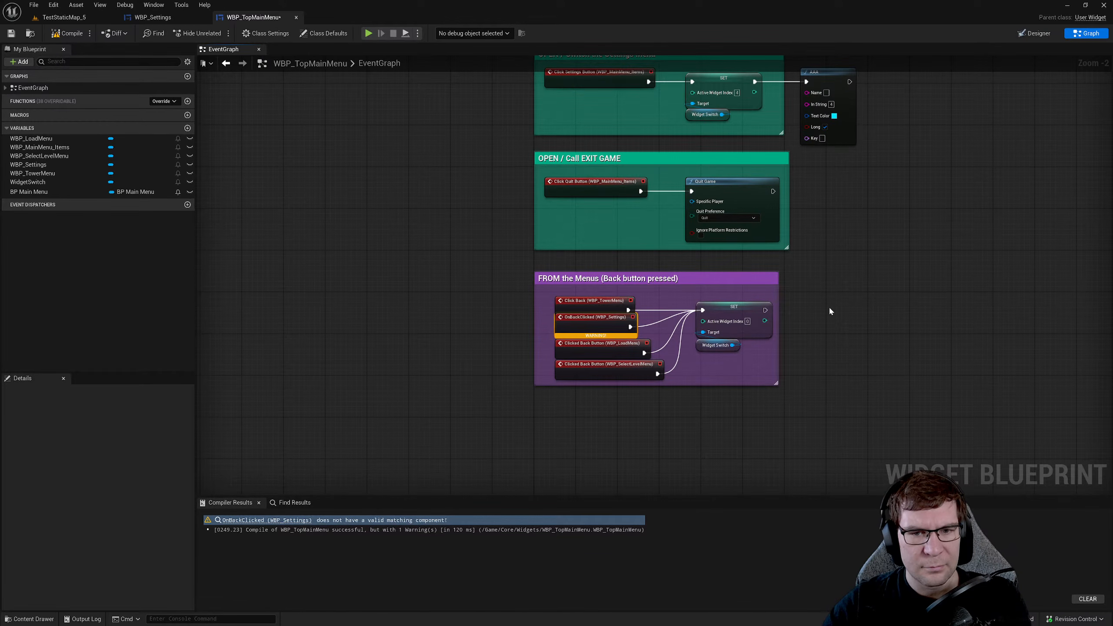
{"action": "left_click", "coordinate": [576, 309]}
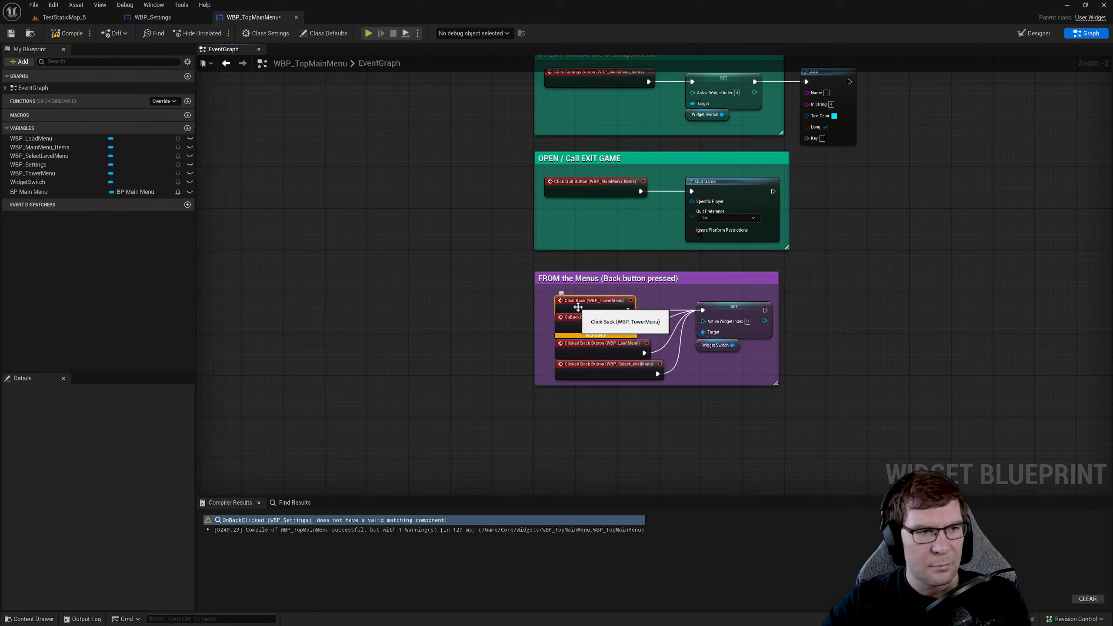
{"action": "left_click", "coordinate": [583, 317]}
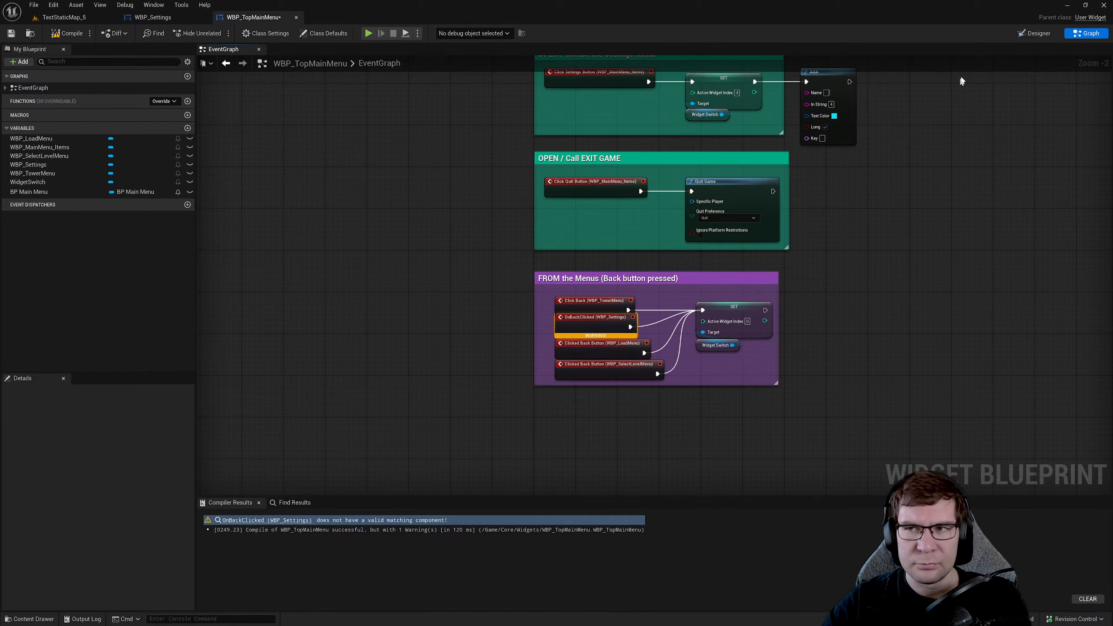
{"action": "left_click", "coordinate": [1031, 33]}
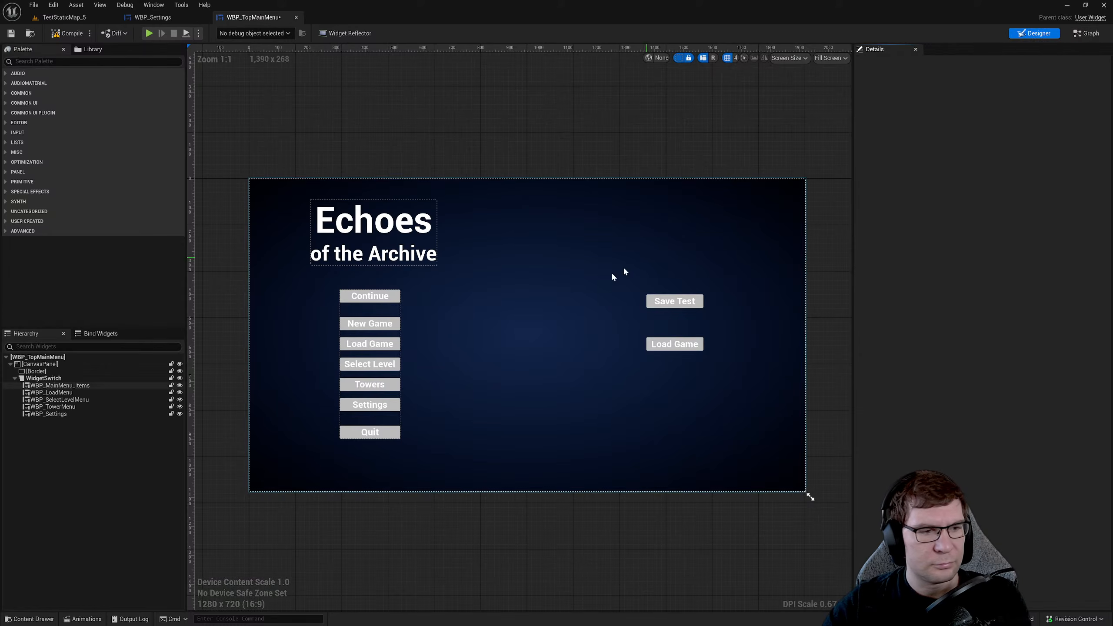
{"action": "left_click", "coordinate": [36, 414]}
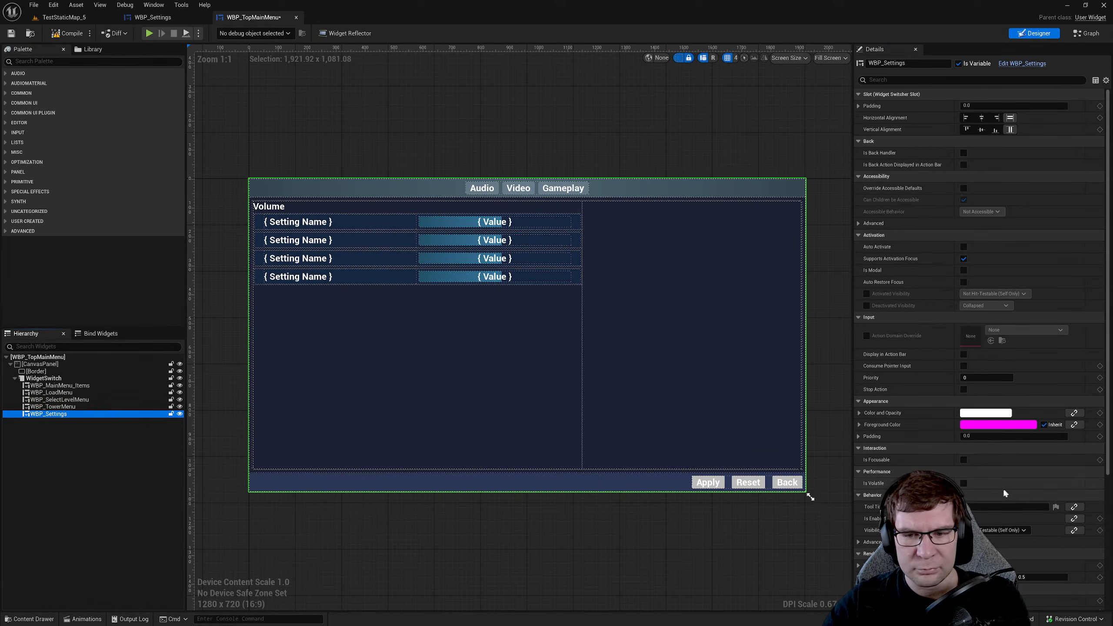
{"action": "scroll", "coordinate": [1003, 487], "scroll_direction": "down", "scroll_amount": 4}
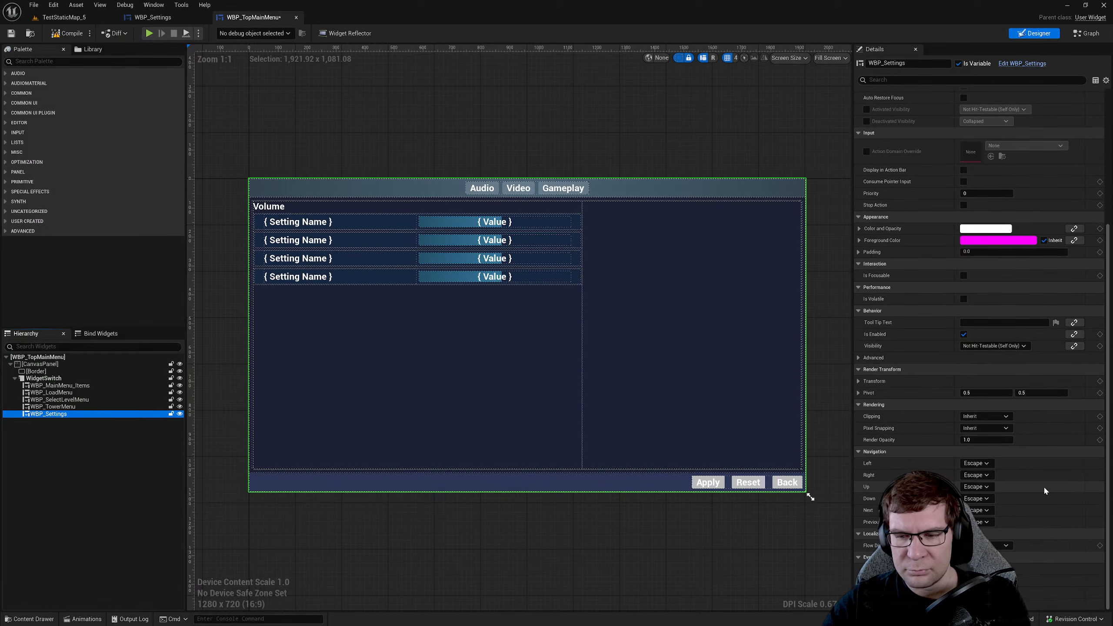
{"action": "left_click", "coordinate": [988, 568]}
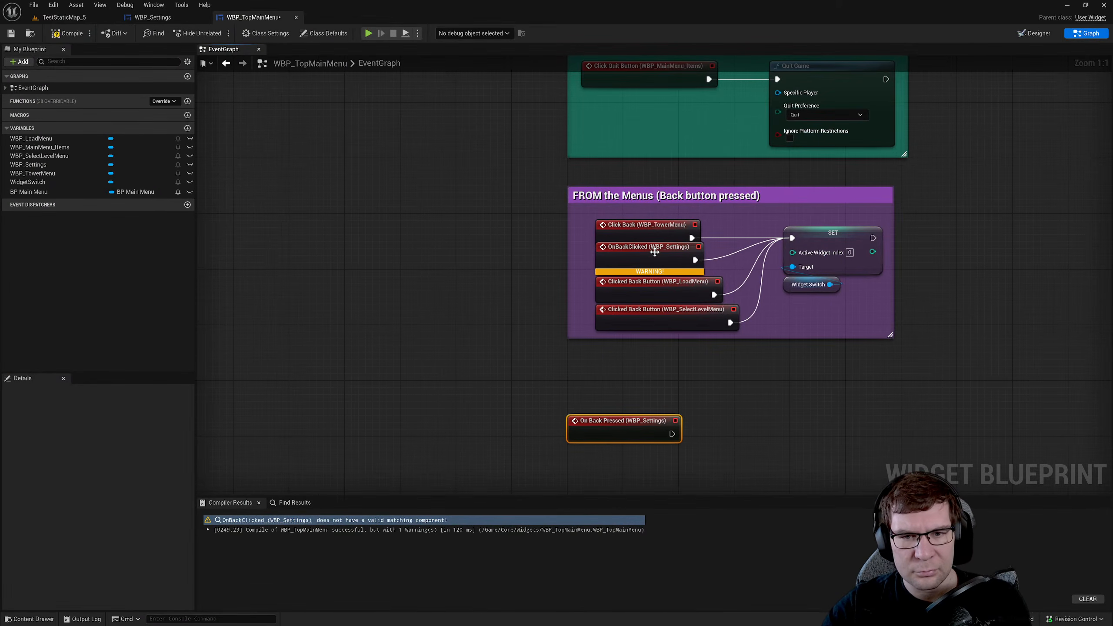
- Replace the OnBackClicked (WBP_Settings) node with On Back Pressed wired to the Active Widget Index SET node, then compile and save
{"action": "left_click_drag", "start_coordinate": [649, 248], "coordinate": [440, 289]}
{"action": "left_click_drag", "start_coordinate": [673, 434], "coordinate": [792, 238]}
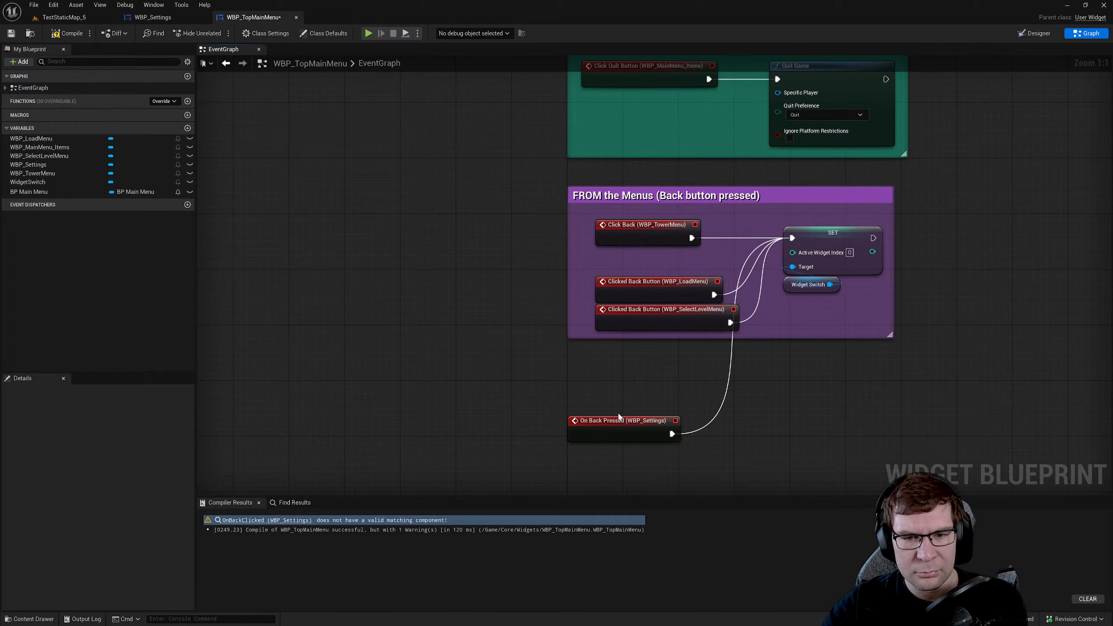
{"action": "left_click_drag", "start_coordinate": [619, 417], "coordinate": [652, 262]}
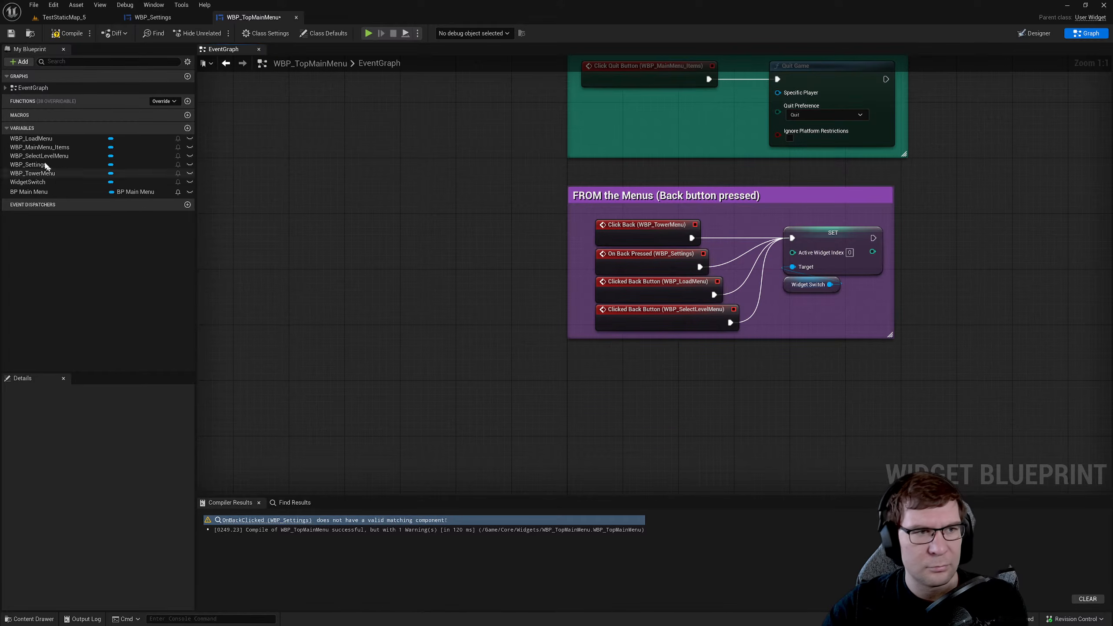
{"action": "left_click", "coordinate": [64, 33]}
{"action": "left_click", "coordinate": [11, 33]}
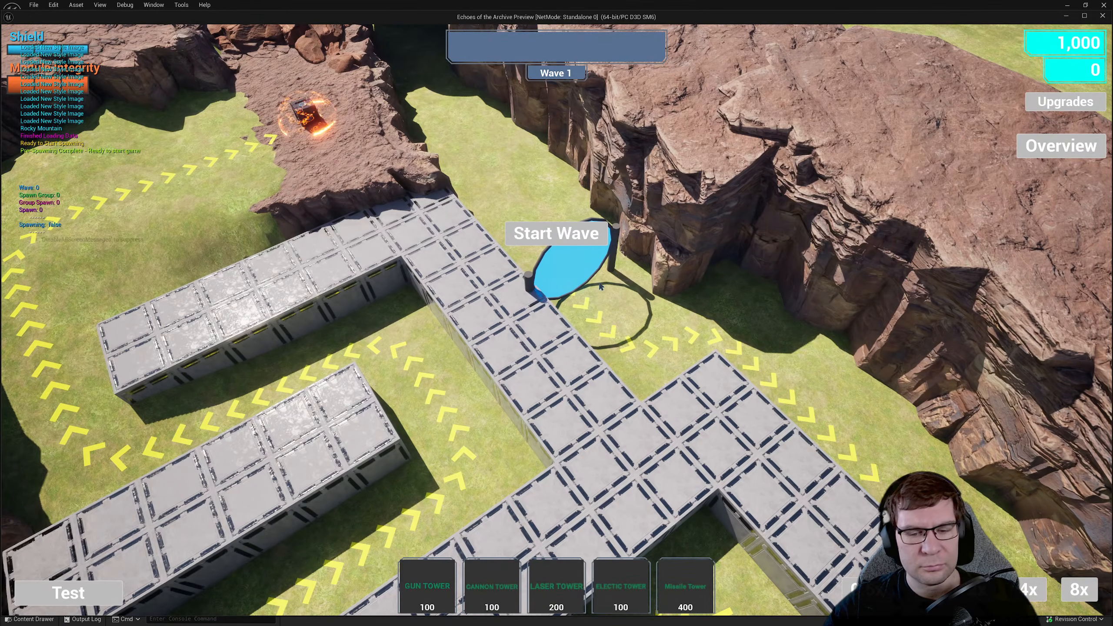
- Play-test the level by opening the in-game Pause Menu and dismissing it
{"action": "left_click", "coordinate": [619, 345]}
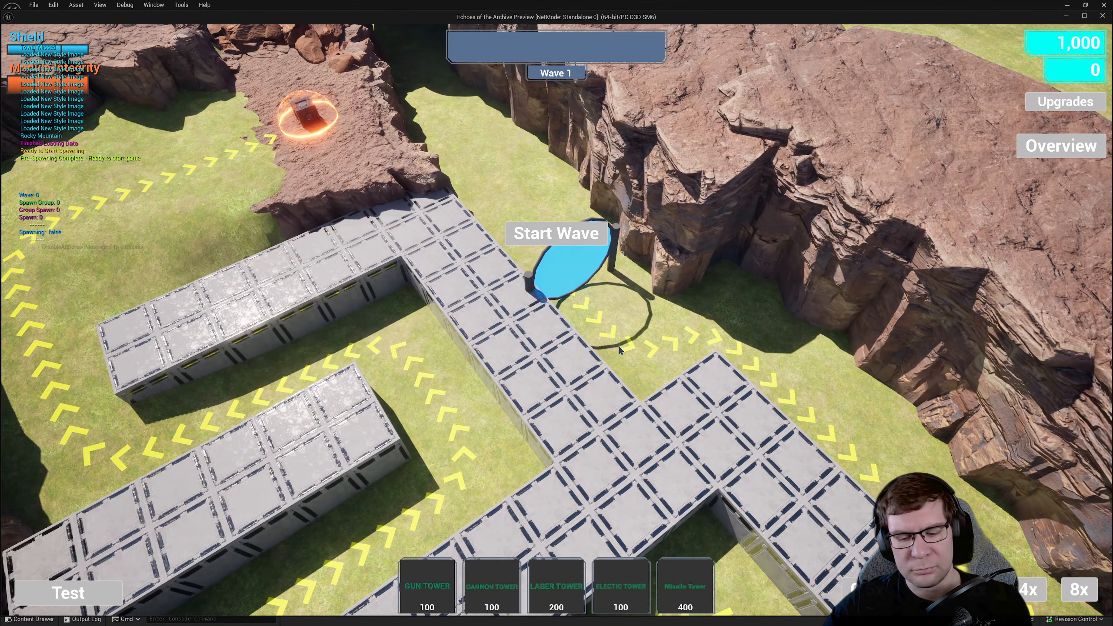
{"action": "key", "text": "Escape"}
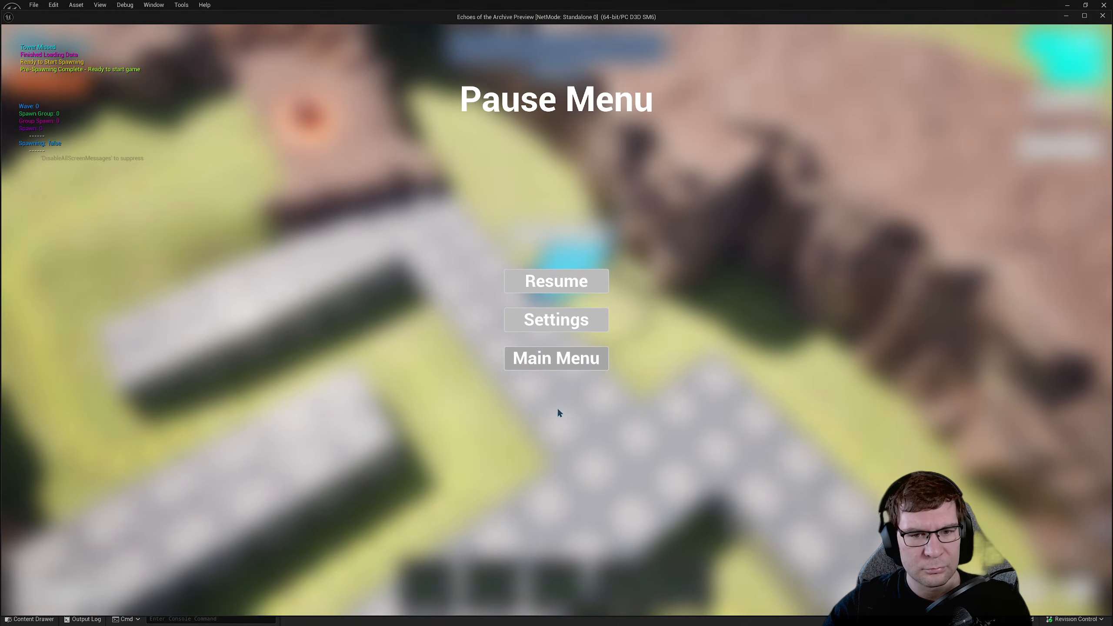
{"action": "key", "text": "Escape"}
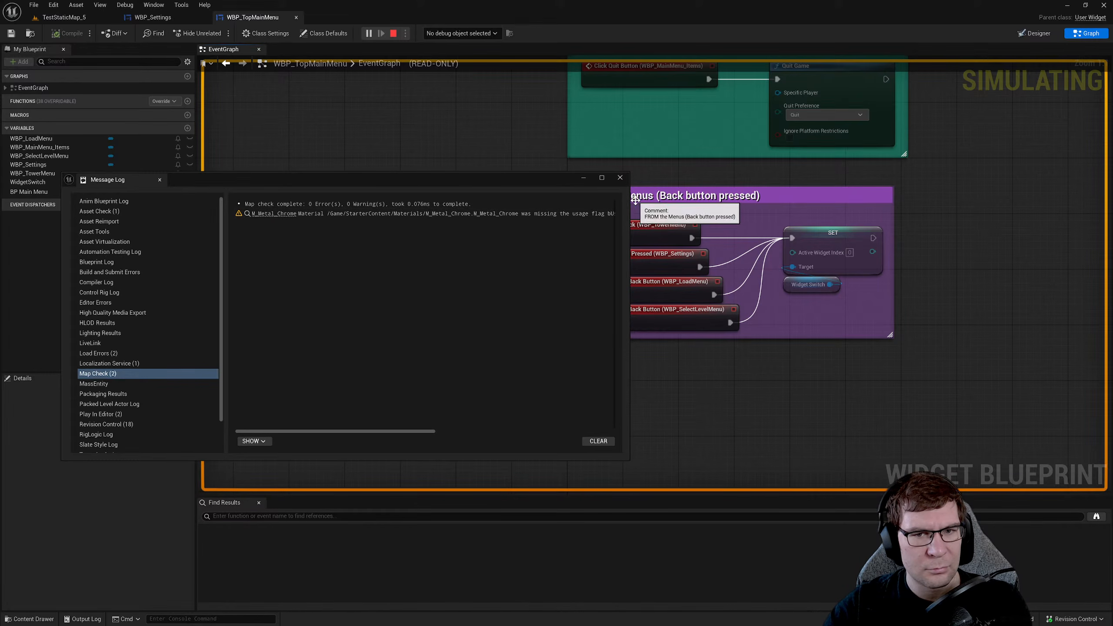
- Widen and close the Message Log window, then return to the running game preview
{"action": "left_click_drag", "start_coordinate": [631, 200], "coordinate": [1037, 221]}
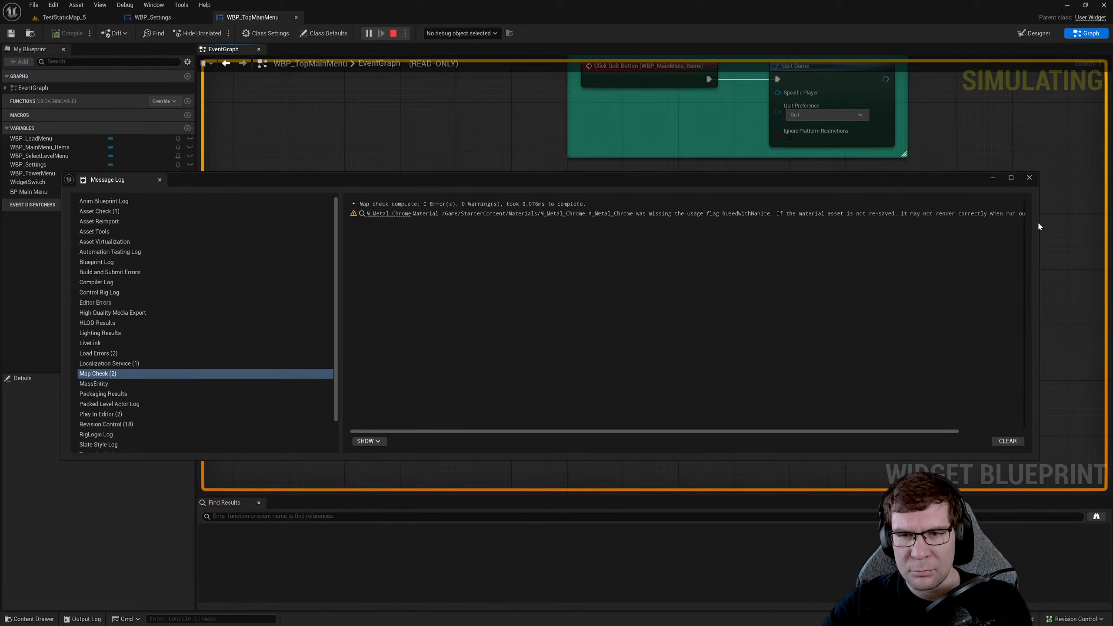
{"action": "left_click", "coordinate": [1030, 177]}
{"action": "left_click", "coordinate": [70, 18]}
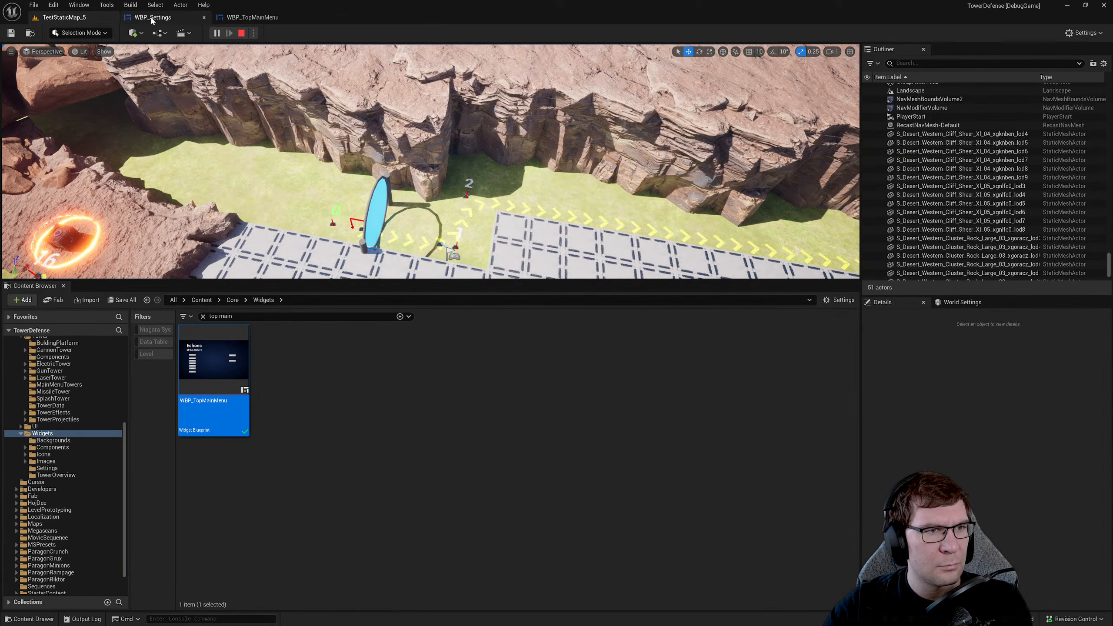
{"action": "left_click", "coordinate": [154, 18]}
{"action": "left_click", "coordinate": [276, 17]}
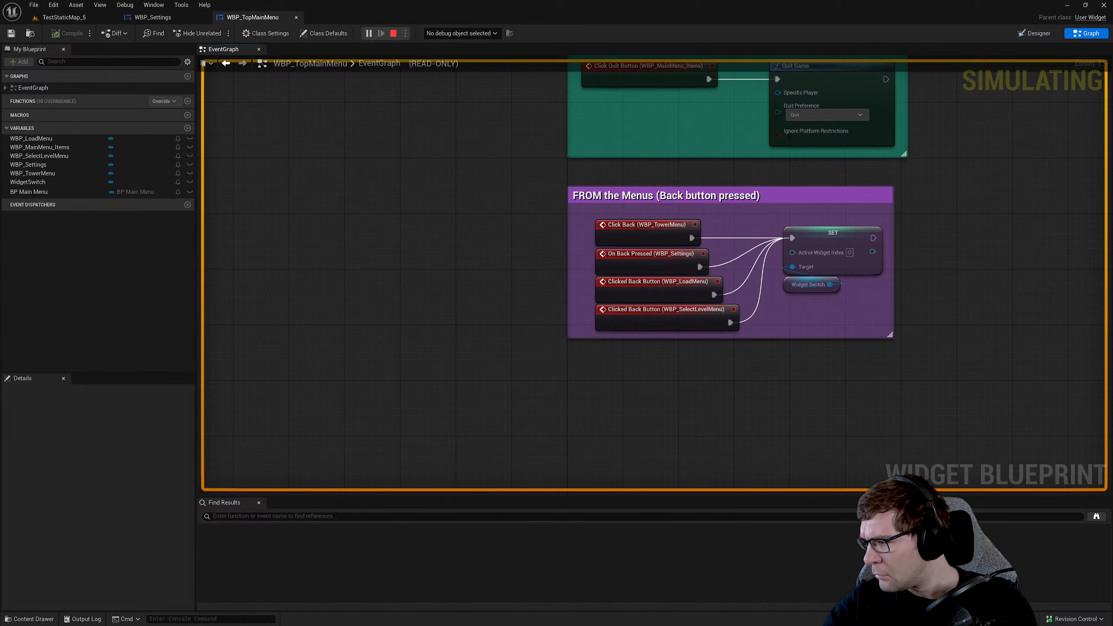
{"action": "key", "text": "alt+Tab"}
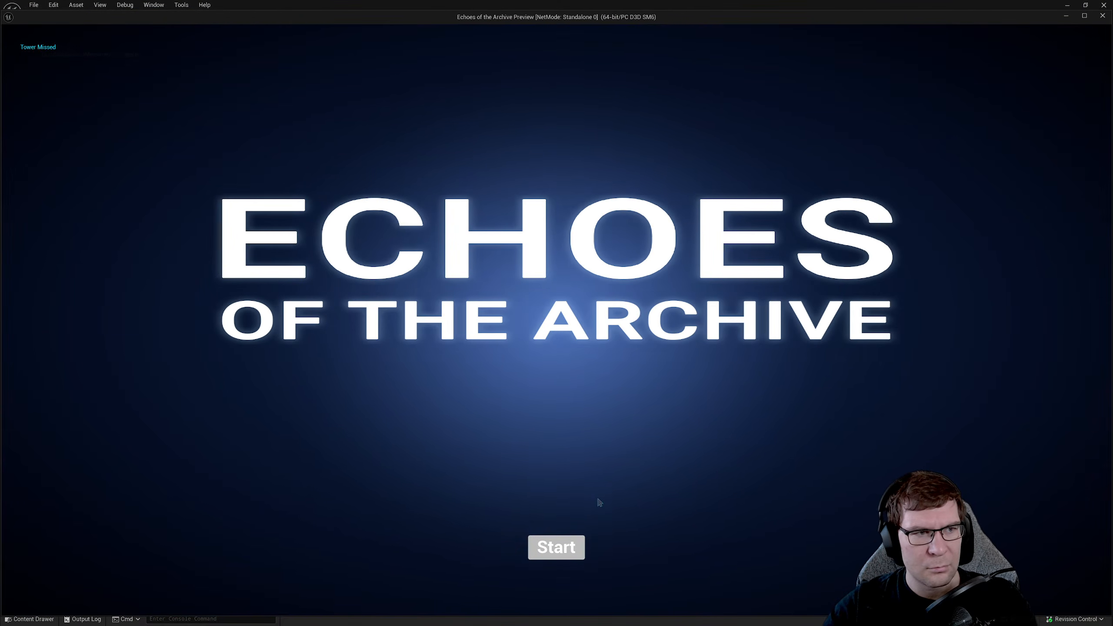
- Play-test the main menu by repeatedly opening Settings, viewing the Video page and going back, then quit the game
{"action": "left_click", "coordinate": [565, 548]}
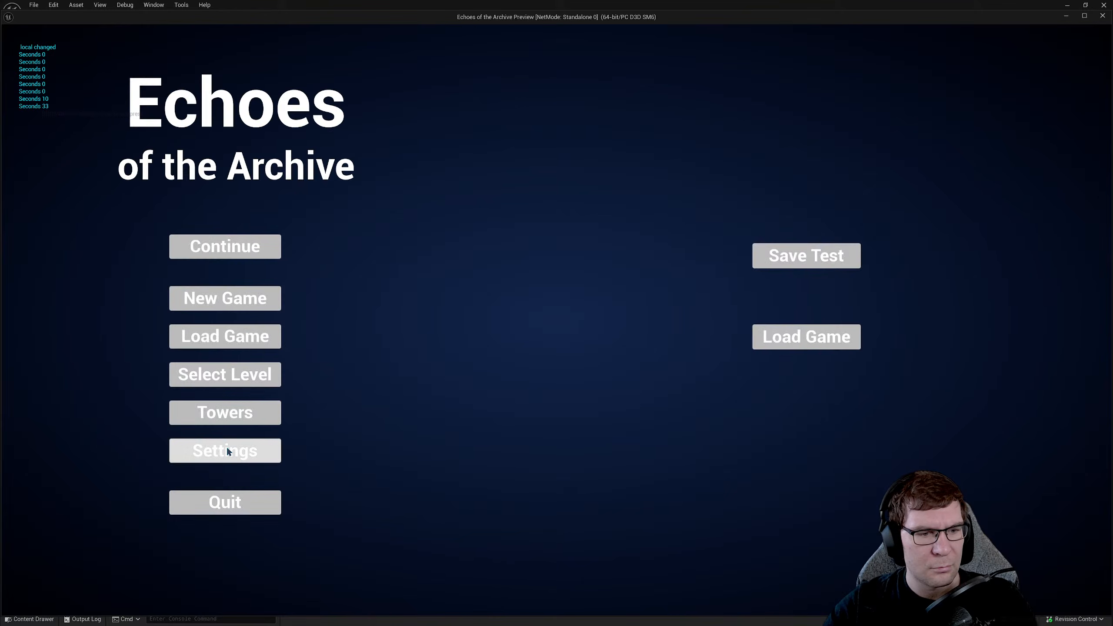
{"action": "left_click", "coordinate": [227, 452]}
{"action": "left_click", "coordinate": [1075, 596]}
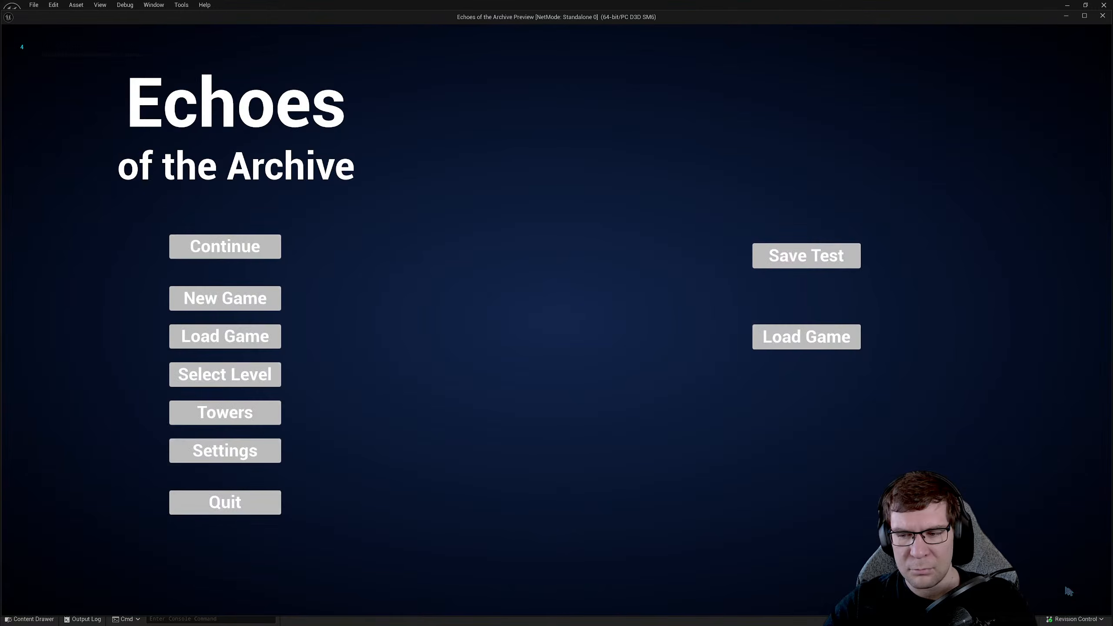
{"action": "left_click", "coordinate": [192, 457]}
{"action": "left_click", "coordinate": [540, 42]}
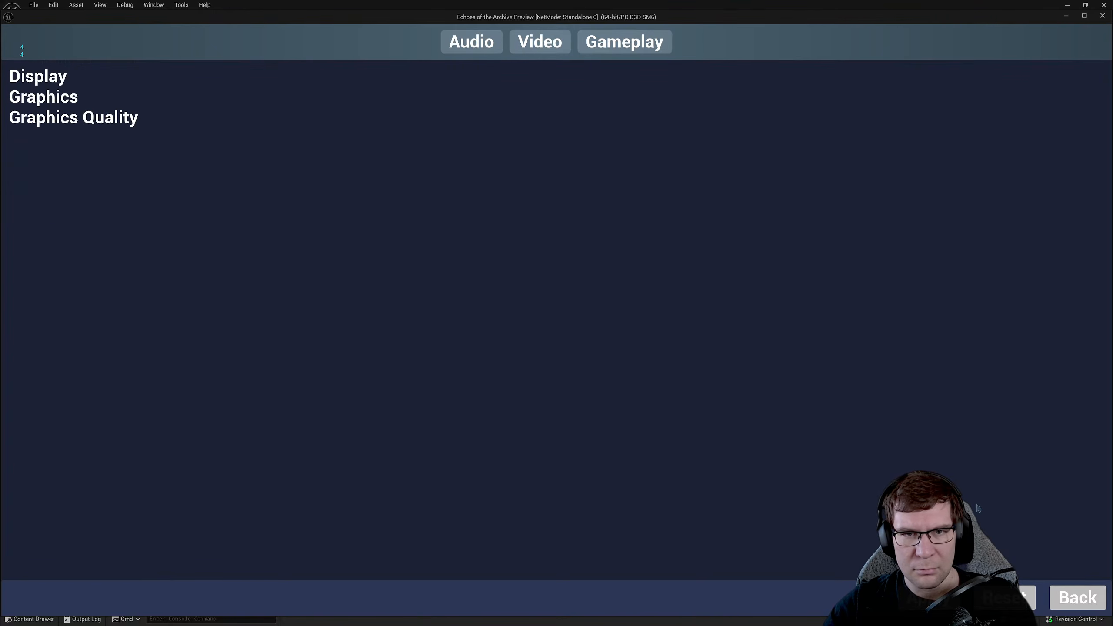
{"action": "left_click", "coordinate": [1078, 598]}
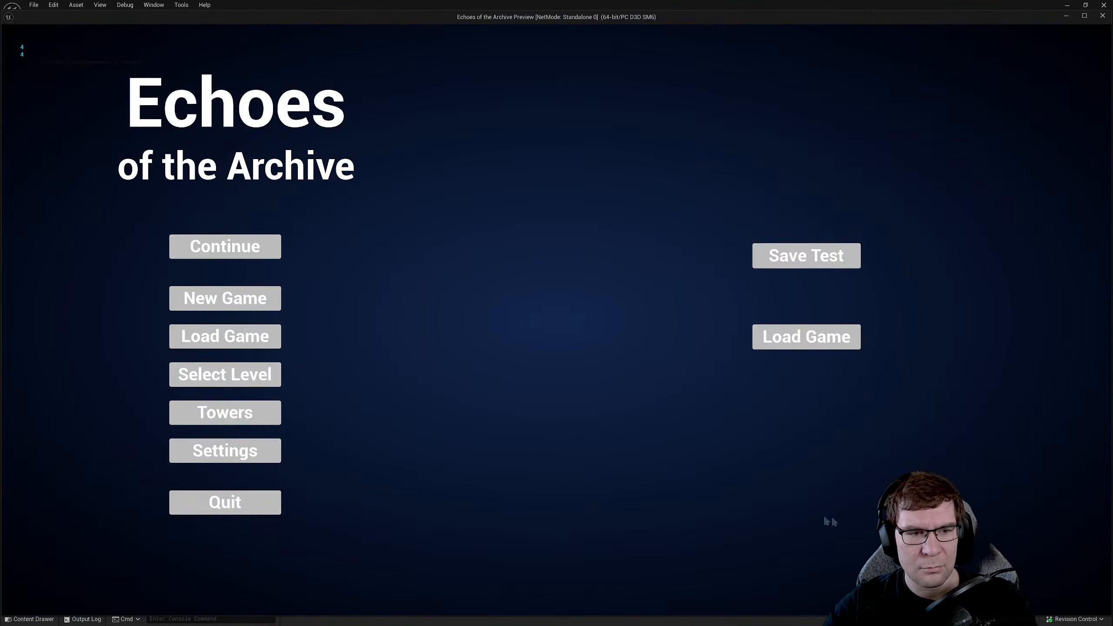
{"action": "left_click", "coordinate": [256, 452]}
{"action": "left_click", "coordinate": [569, 42]}
{"action": "left_click", "coordinate": [580, 42]}
{"action": "left_click", "coordinate": [1080, 602]}
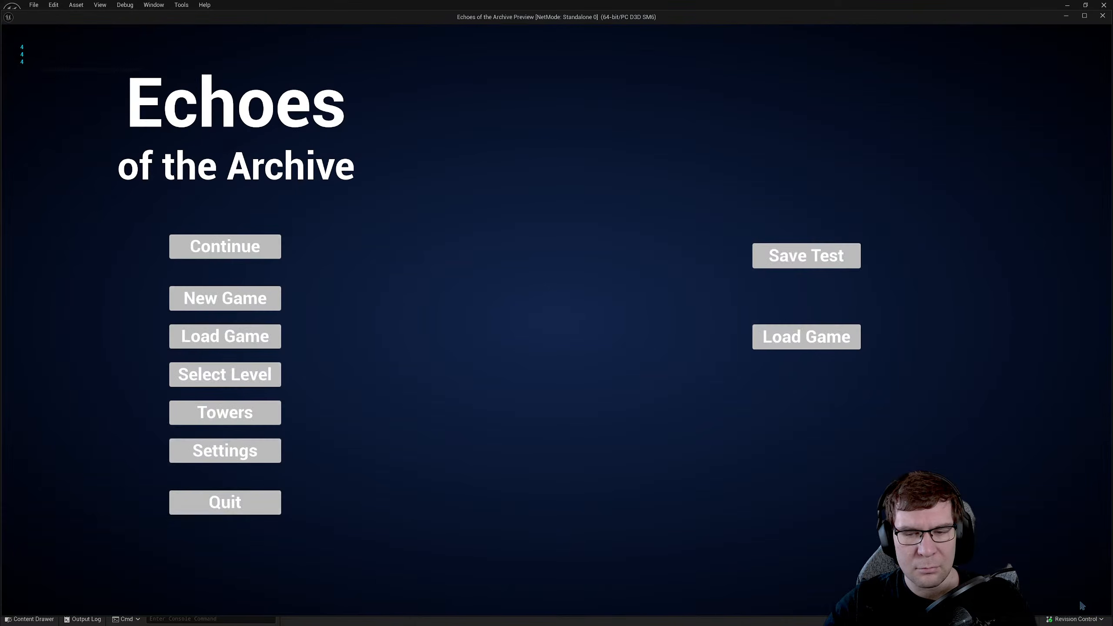
{"action": "left_click", "coordinate": [248, 500]}
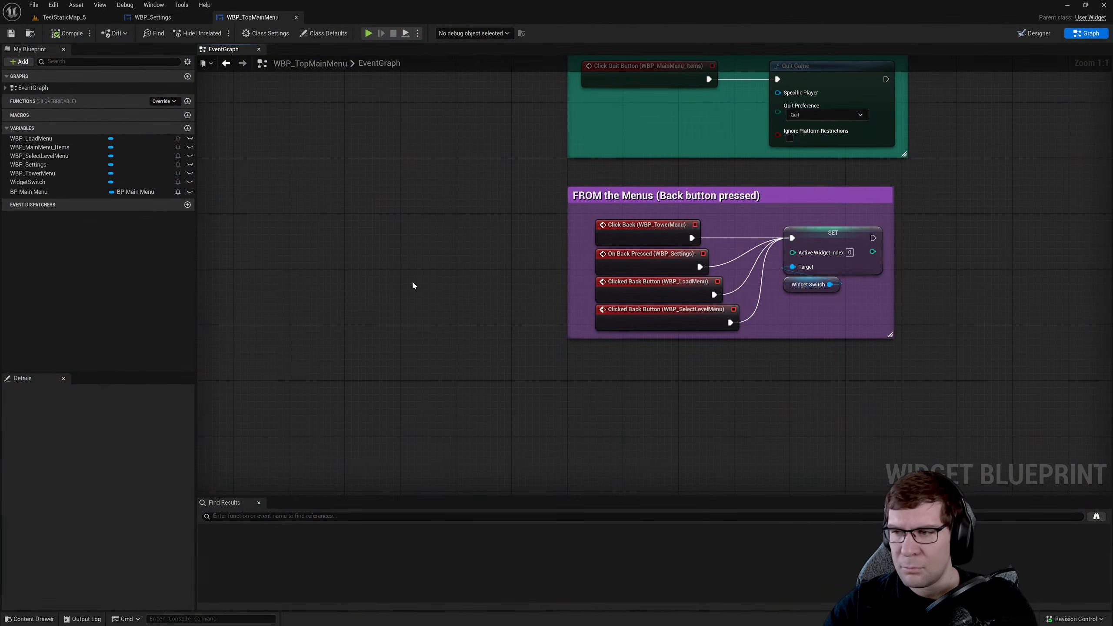
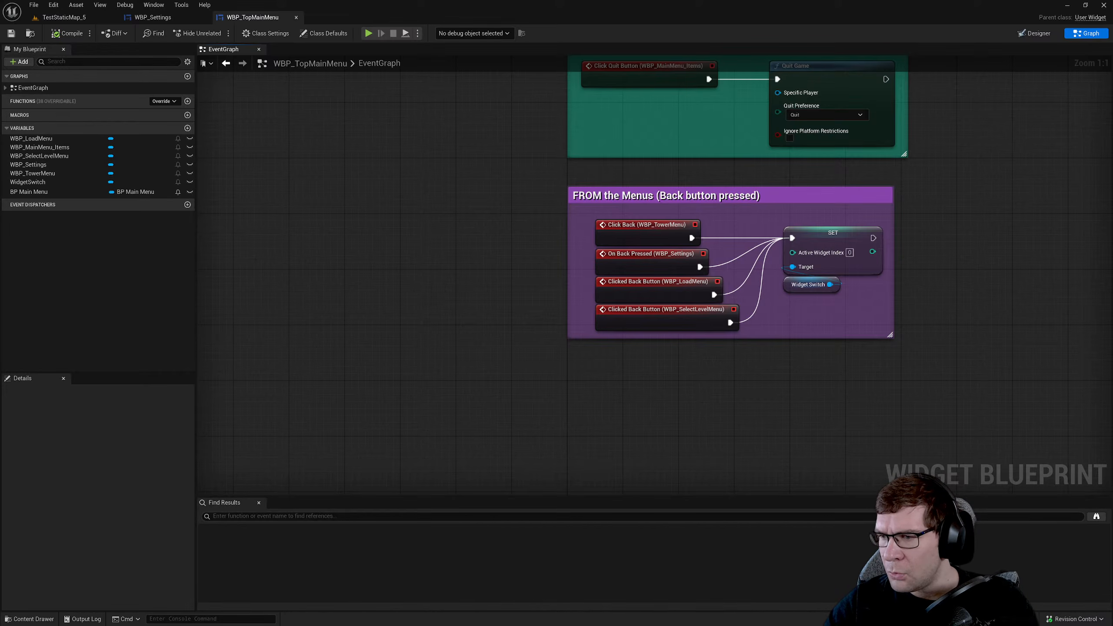
- Switch to GitHub Desktop, stage only WBP_Settings.uasset and WBP_TopMainMenu.uasset, and enter the summary "Fix setting menu not going back to previous"
{"action": "left_click_drag", "start_coordinate": [1112, 162], "coordinate": [659, 205]}
{"action": "left_click", "coordinate": [493, 263]}
{"action": "left_click", "coordinate": [492, 289]}
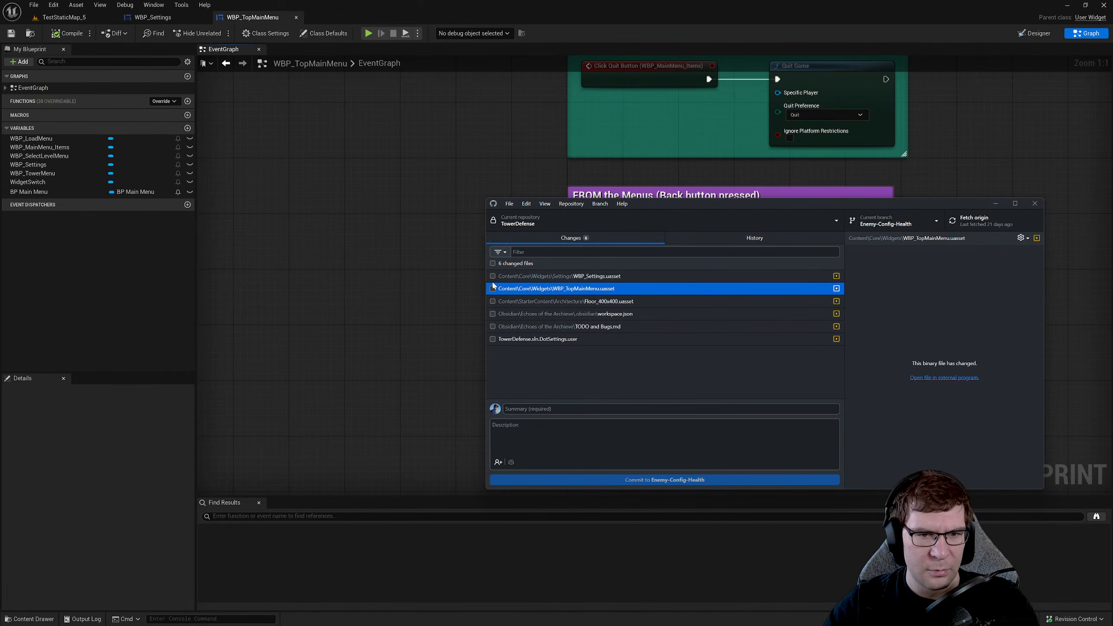
{"action": "left_click", "coordinate": [493, 276], "text": "shift"}
{"action": "left_click", "coordinate": [595, 409]}
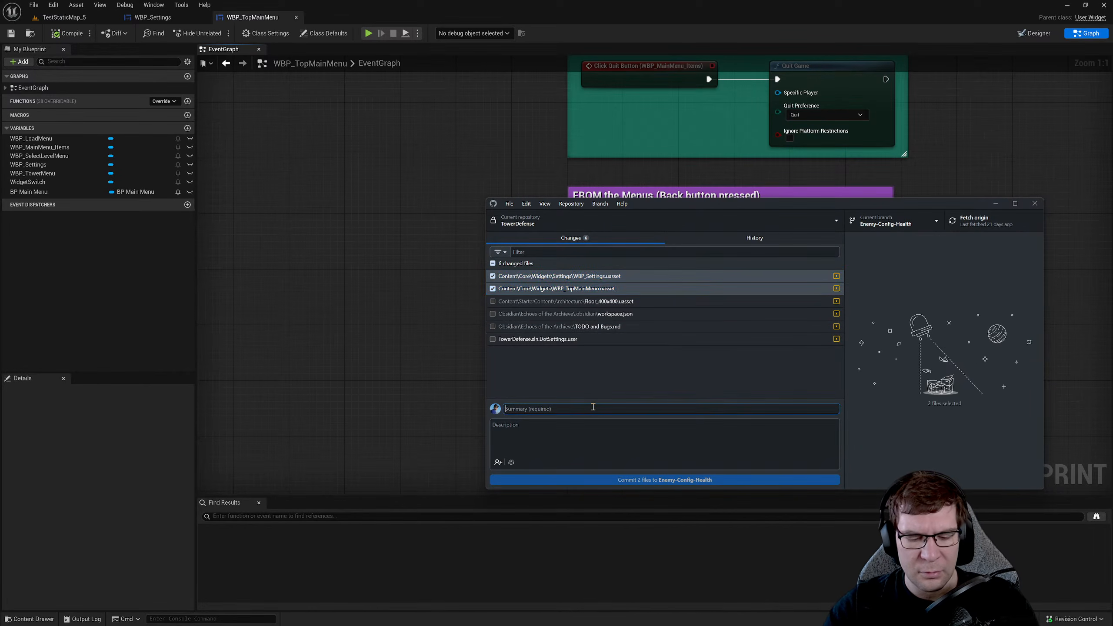
{"action": "type", "text": "Fix"}
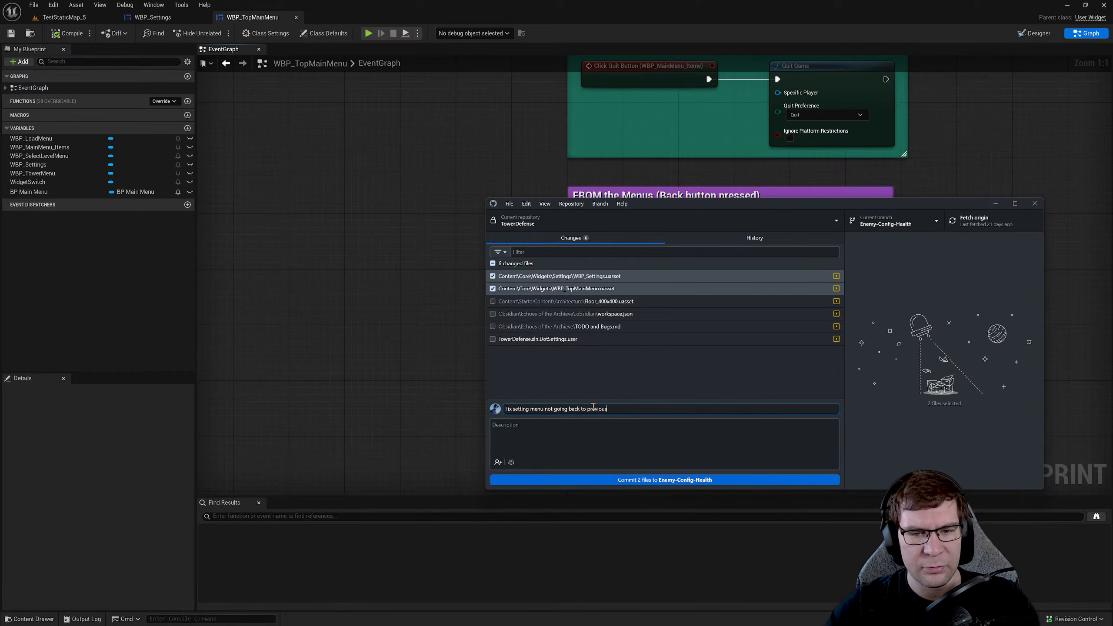
- Play-test TestStaticMap_5 in Unreal Editor by opening Settings from the Pause Menu and going back, then stop the session
{"action": "left_click", "coordinate": [453, 191]}
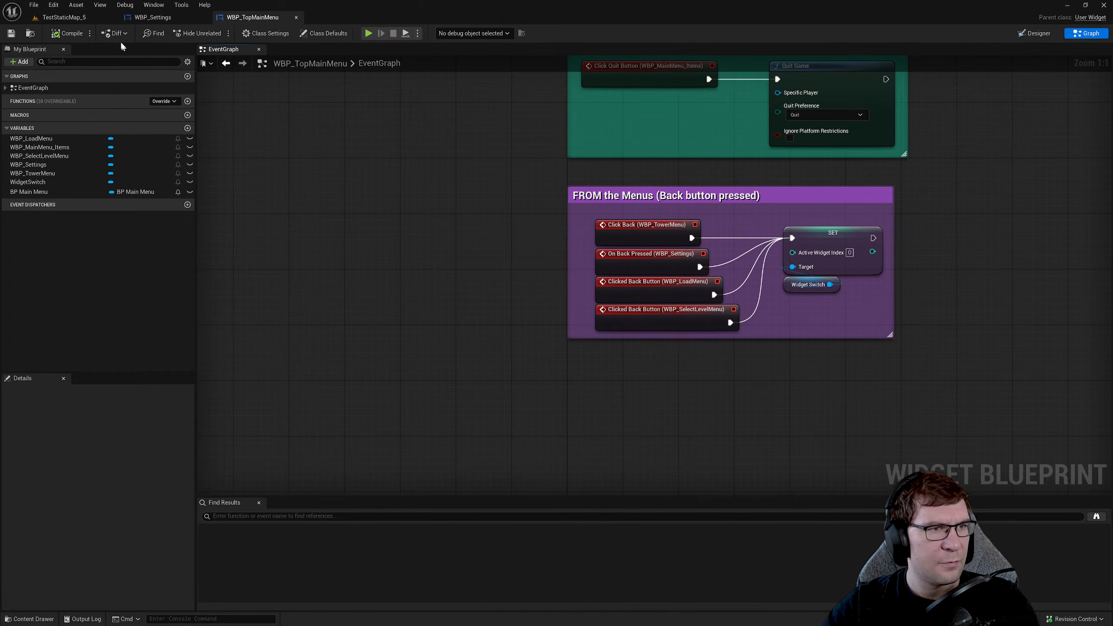
{"action": "left_click", "coordinate": [78, 17]}
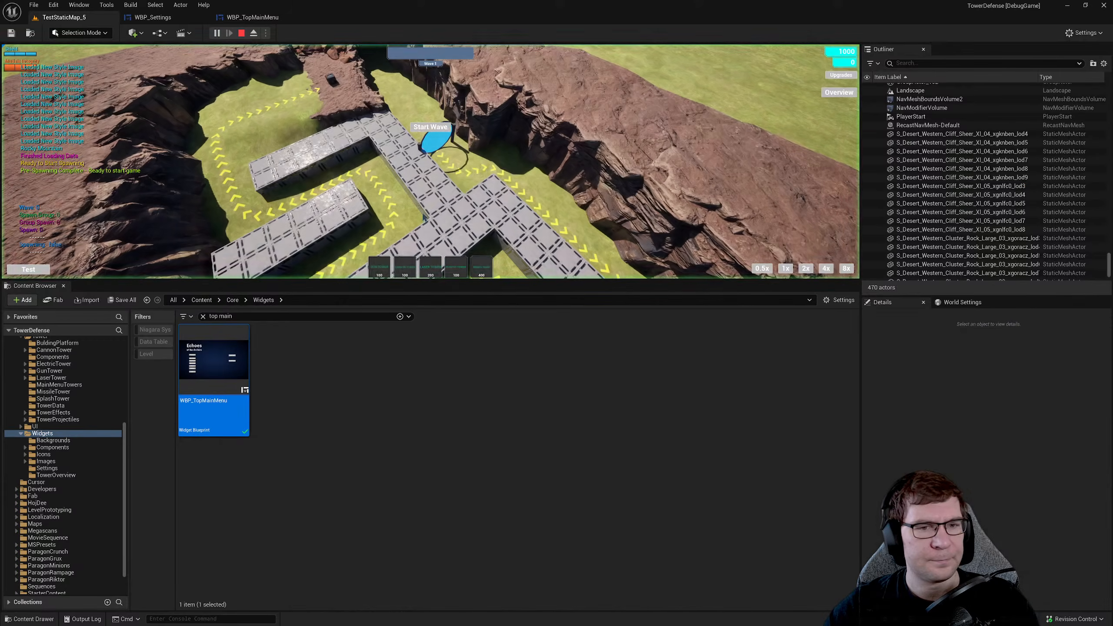
{"action": "left_click", "coordinate": [425, 218]}
{"action": "key", "text": "Escape"}
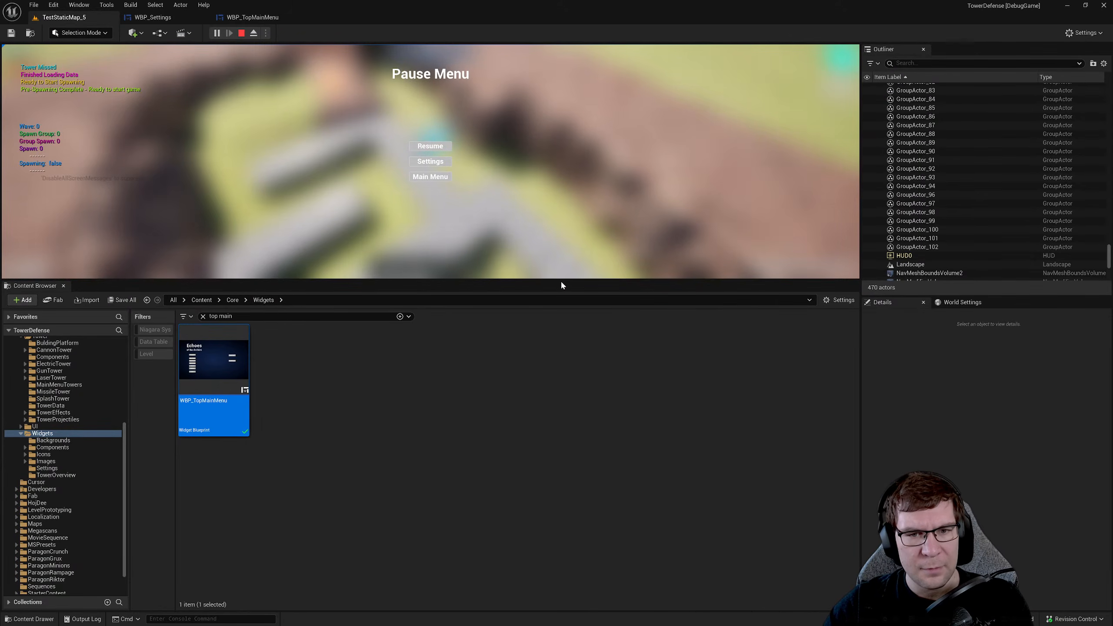
{"action": "left_click_drag", "start_coordinate": [561, 283], "coordinate": [561, 445]}
{"action": "left_click", "coordinate": [446, 242]}
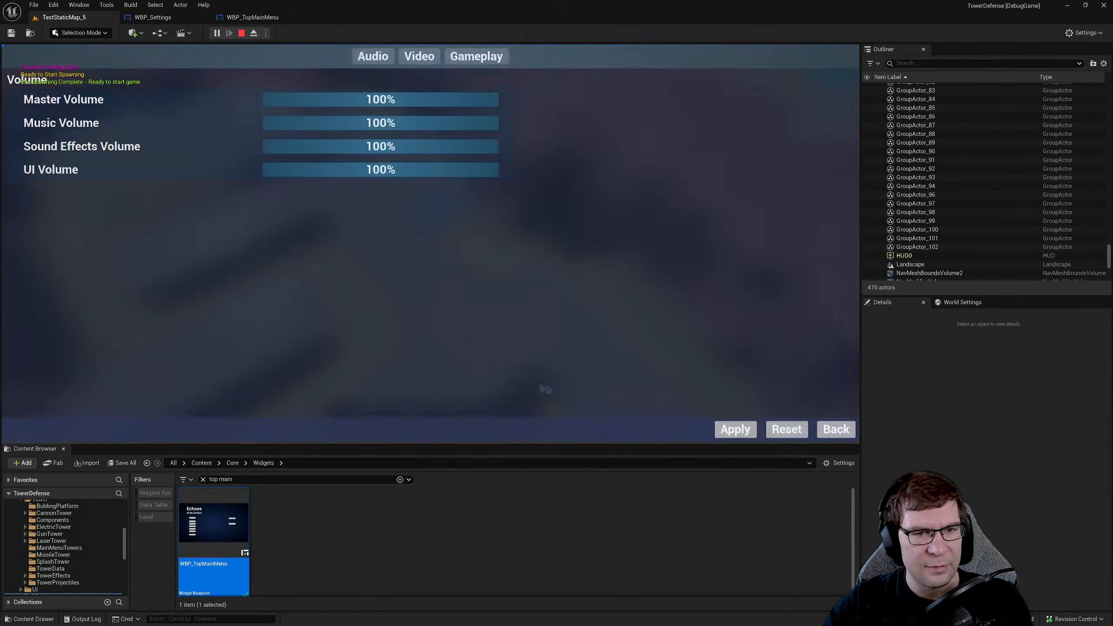
{"action": "left_click", "coordinate": [835, 432]}
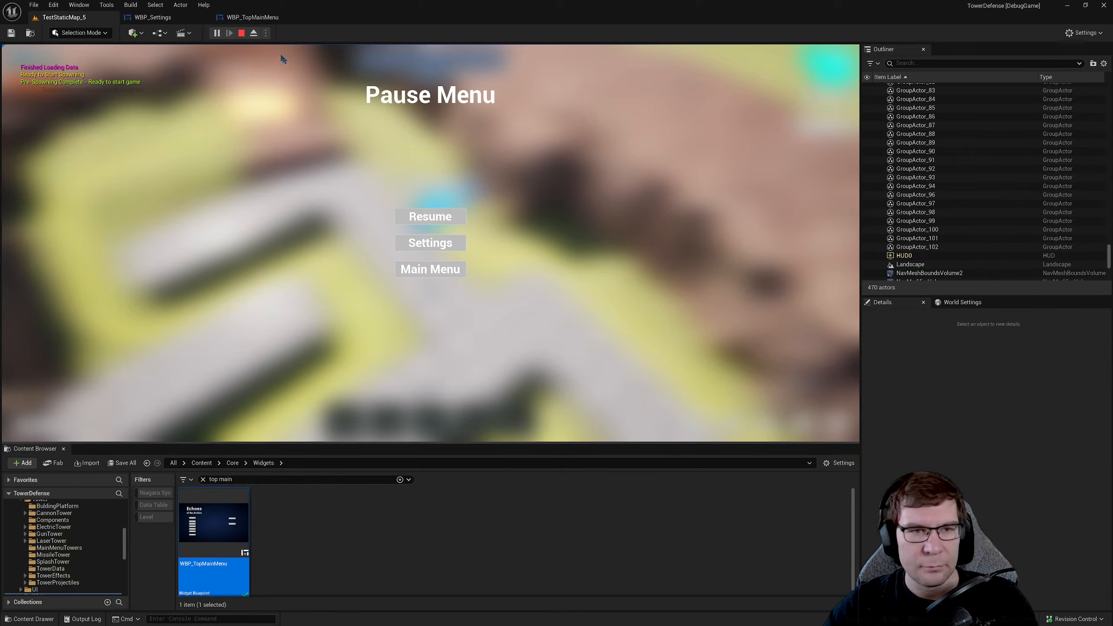
{"action": "left_click", "coordinate": [241, 34]}
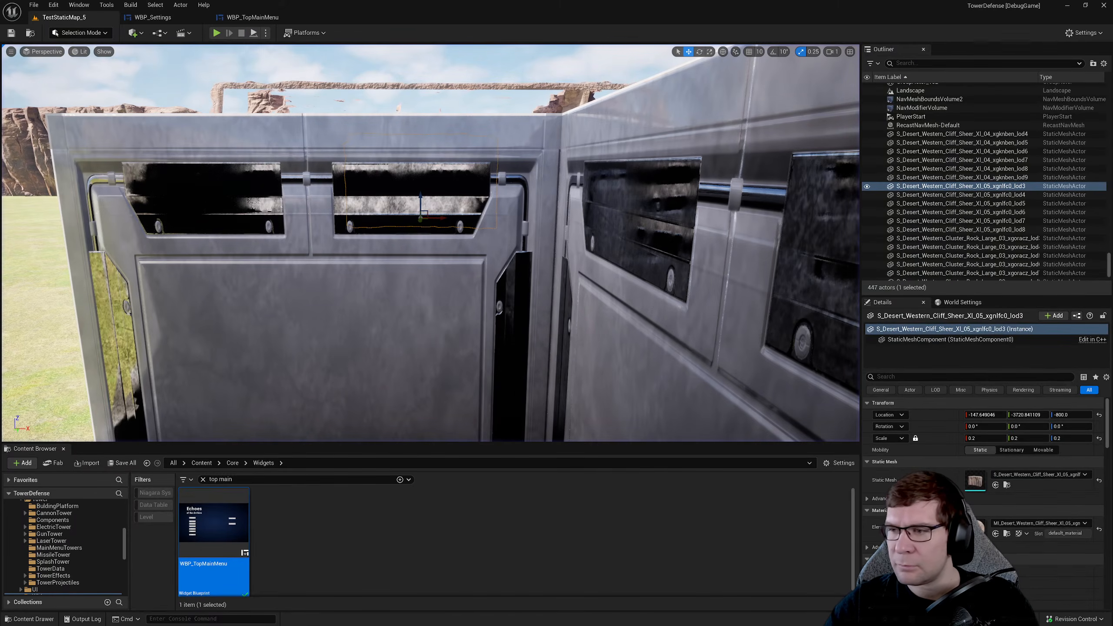
- Commit the two staged widget files to Enemy-Config-Health in GitHub Desktop, push to origin, and return to Unreal Editor
{"action": "key", "text": "alt+Tab"}
{"action": "left_click_drag", "start_coordinate": [786, 204], "coordinate": [402, 192]}
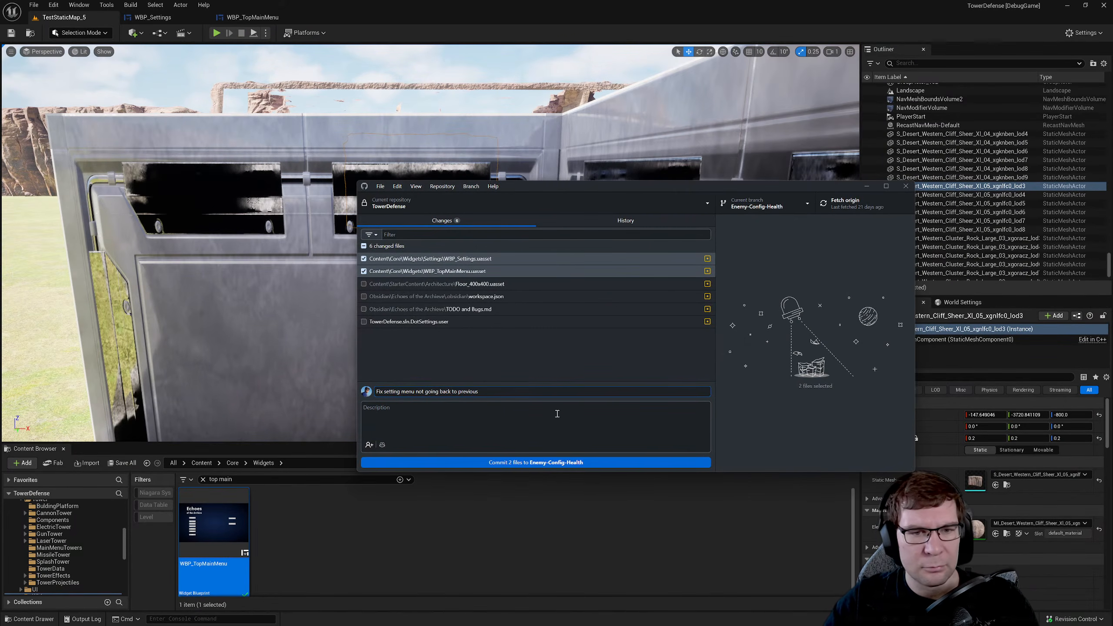
{"action": "left_click", "coordinate": [511, 463]}
{"action": "key", "text": "ctrl+p"}
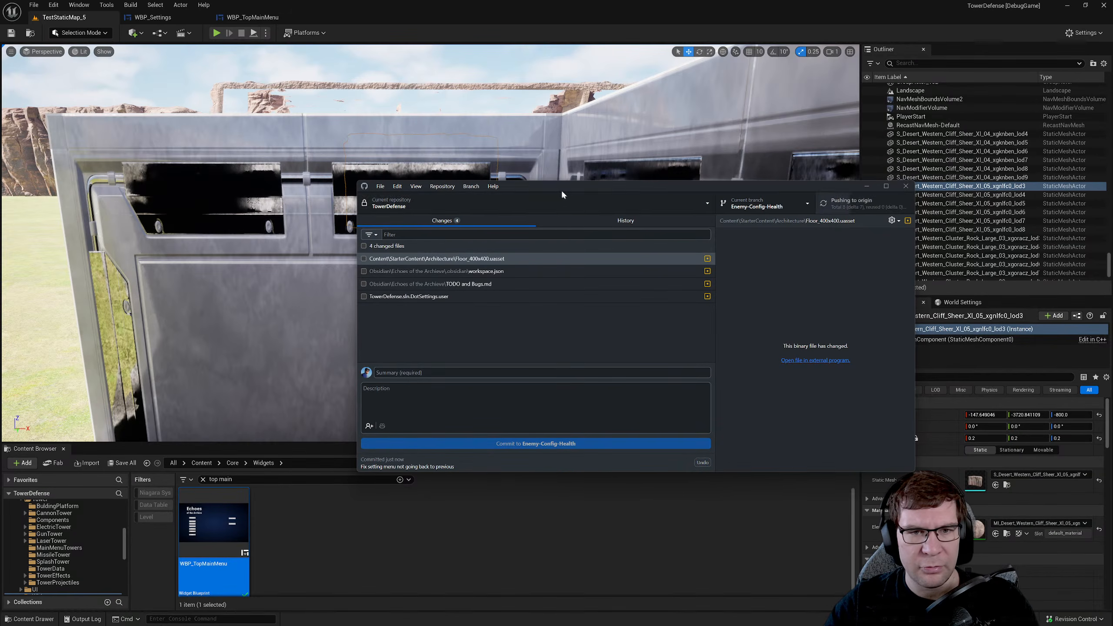
{"action": "key", "text": "alt+Tab"}
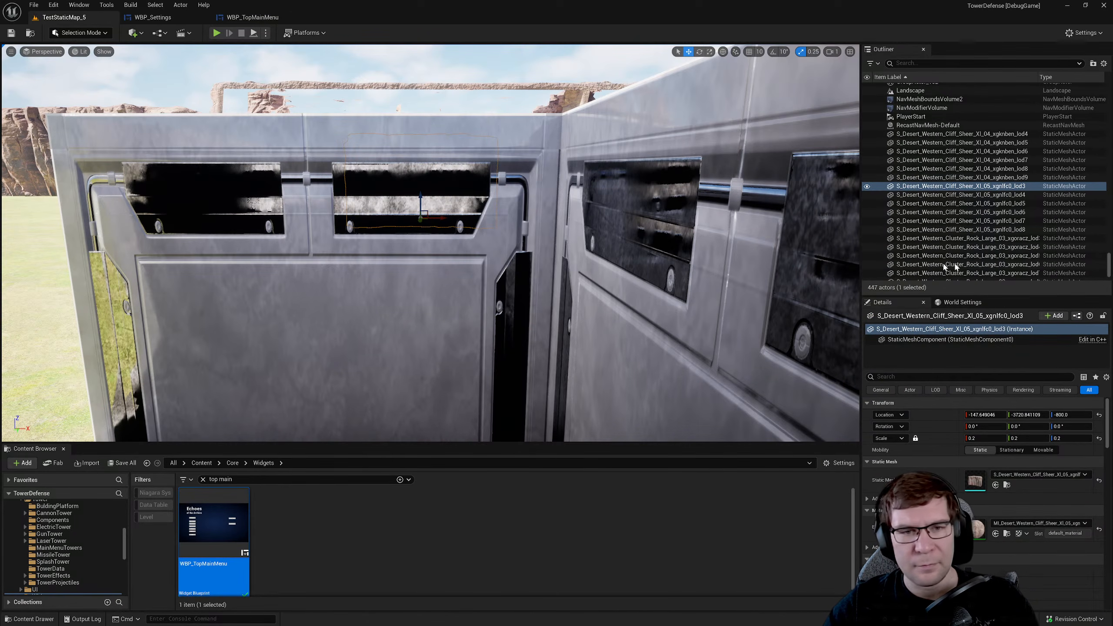
- Reframe the TestStaticMap_5 viewport above the platforms and portal, and enlarge the Content Browser
{"action": "mouse_move", "coordinate": [515, 218]}
{"action": "right_mouse_down"}
{"action": "mouse_move", "coordinate": [582, 333]}
{"action": "mouse_move", "coordinate": [561, 290]}
{"action": "mouse_move", "coordinate": [539, 280]}
{"action": "mouse_move", "coordinate": [514, 217]}
{"action": "mouse_move", "coordinate": [524, 214]}
{"action": "right_mouse_up"}
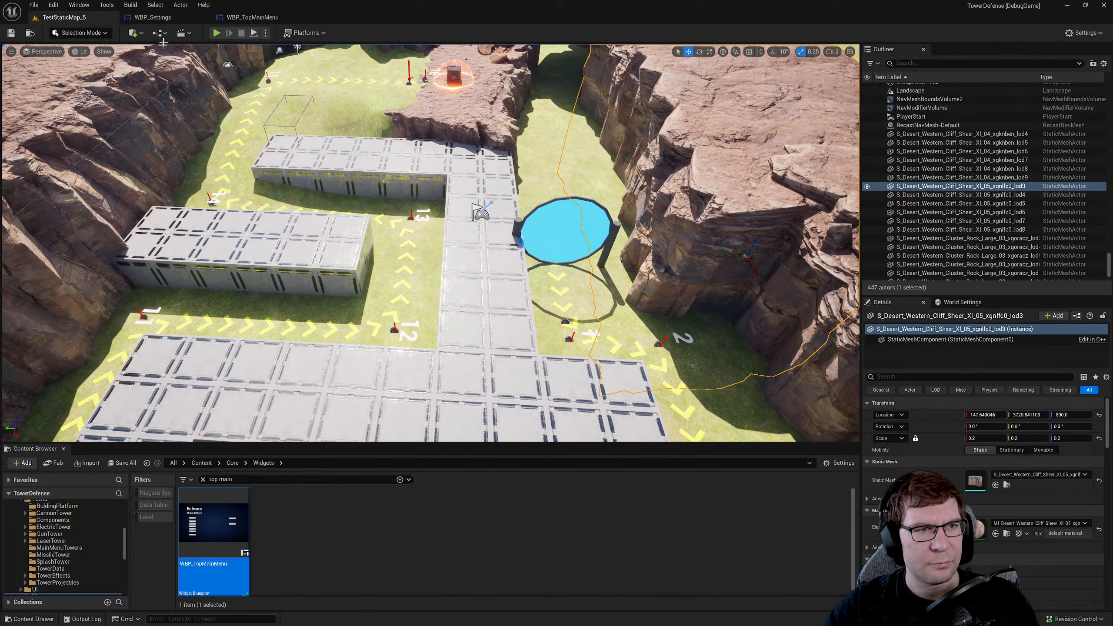
{"action": "left_click", "coordinate": [151, 18]}
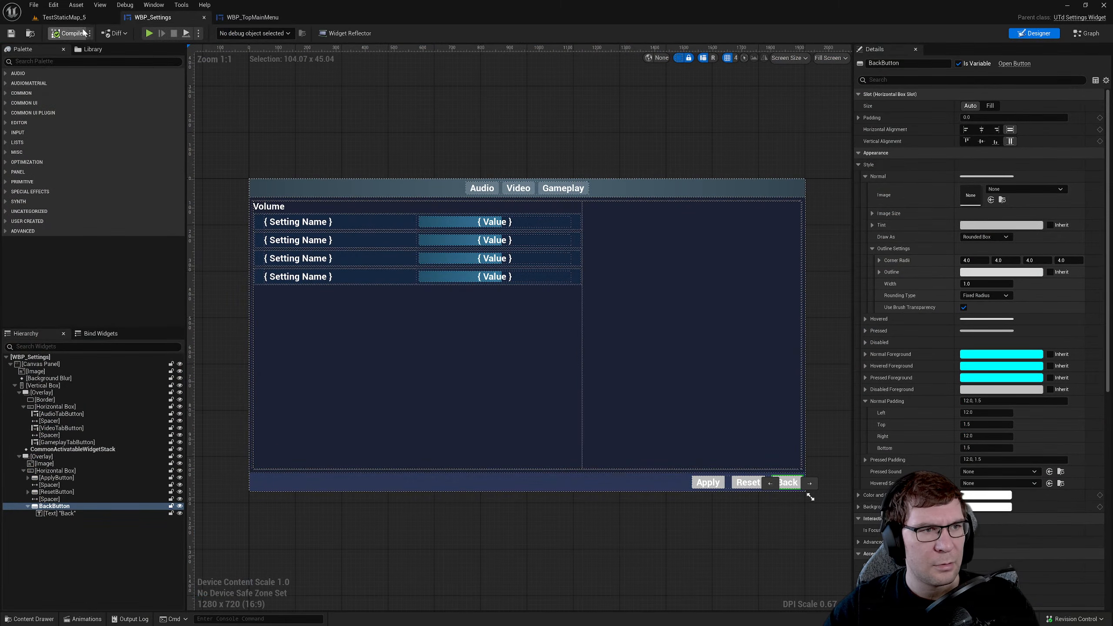
{"action": "left_click", "coordinate": [68, 20]}
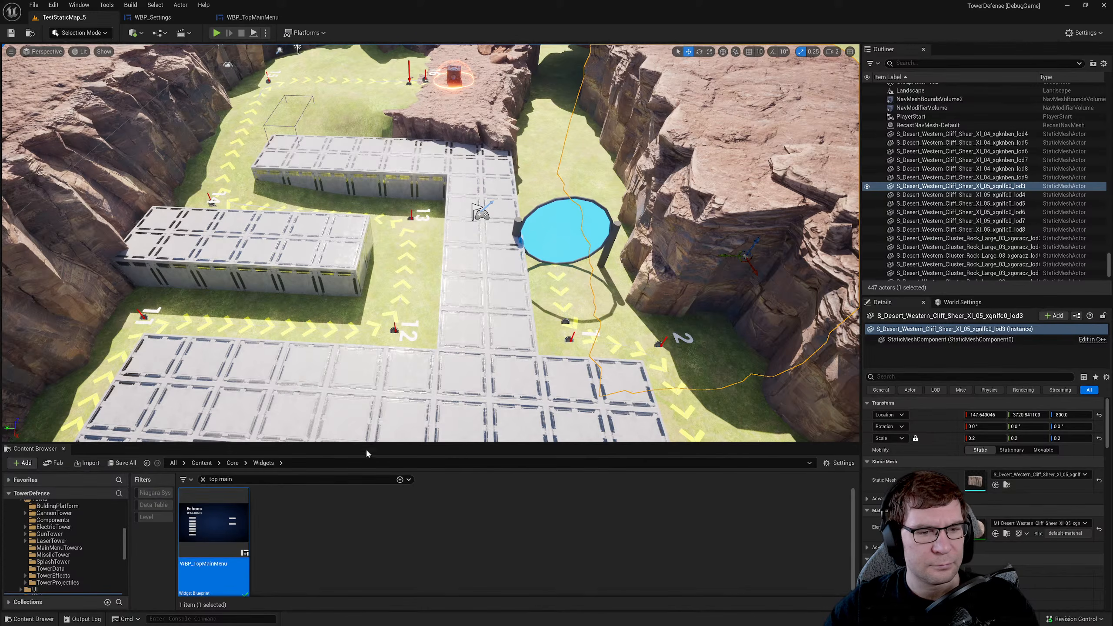
{"action": "left_click_drag", "start_coordinate": [368, 448], "coordinate": [371, 294]}
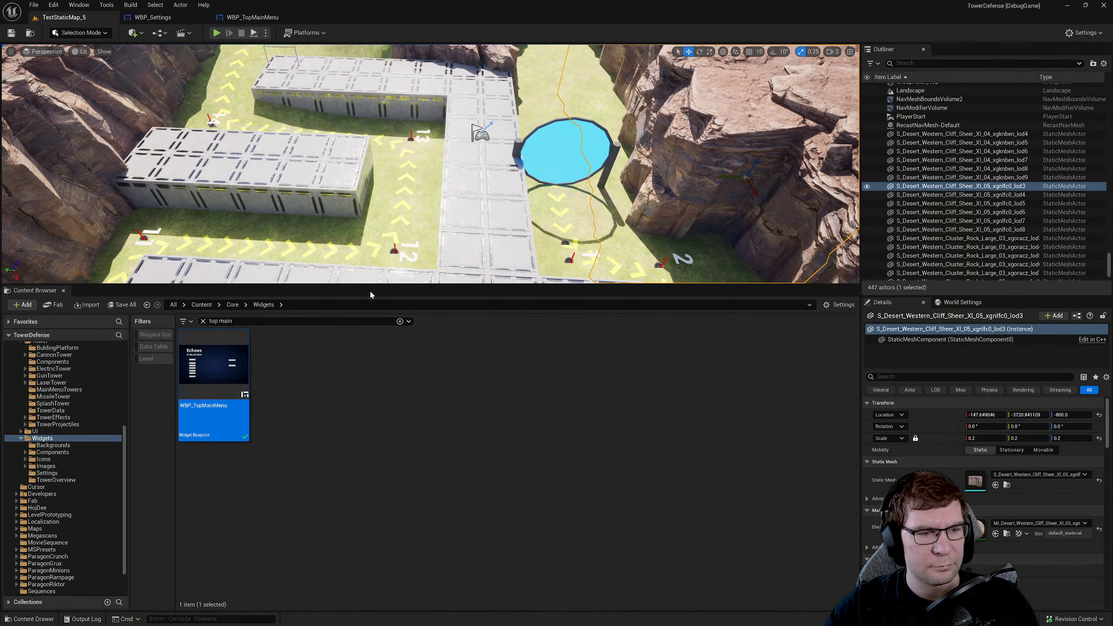
- Play-test the level by placing a Gun Tower on the platform near the portal, selecting it and trying its upgrade option
{"action": "left_click", "coordinate": [153, 17]}
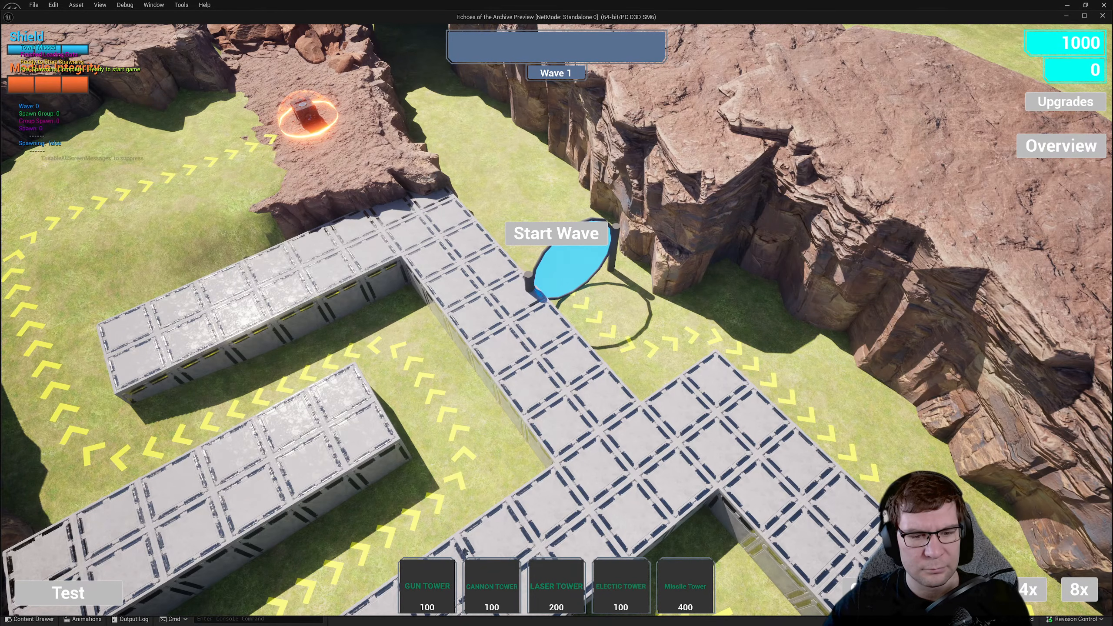
{"action": "left_click", "coordinate": [434, 578]}
{"action": "left_click", "coordinate": [544, 322]}
{"action": "left_click", "coordinate": [544, 320]}
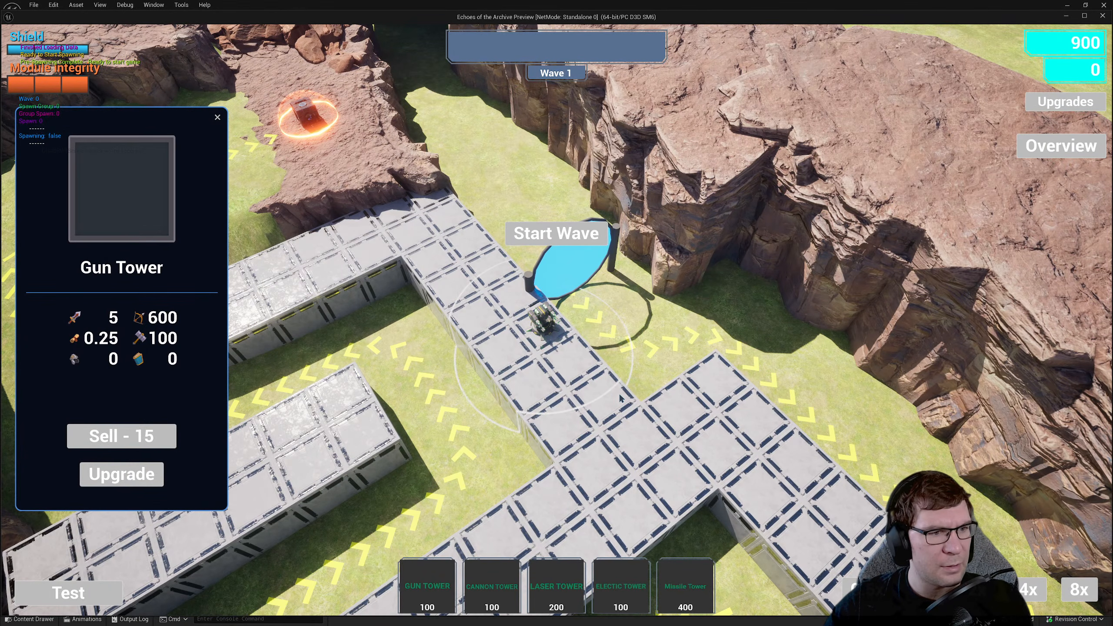
{"action": "left_click", "coordinate": [159, 474]}
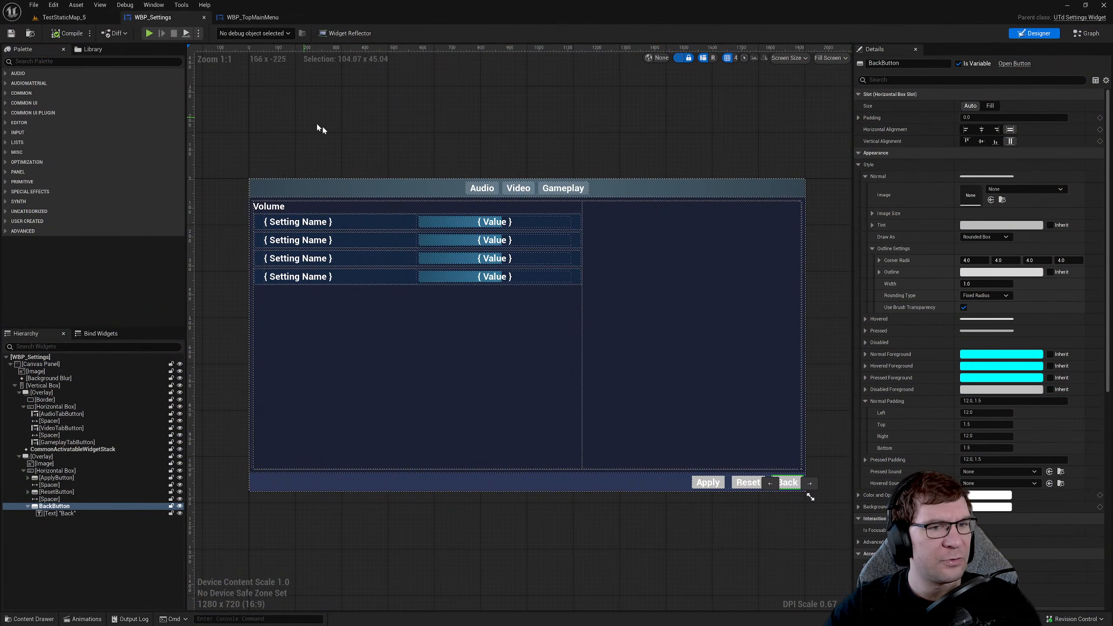
- Return to the TestStaticMap_5 level, clear the asset search and open WBP_TowerUpgradeUIManager from the Core/Widgets folder
{"action": "left_click", "coordinate": [55, 18]}
{"action": "left_click", "coordinate": [277, 342]}
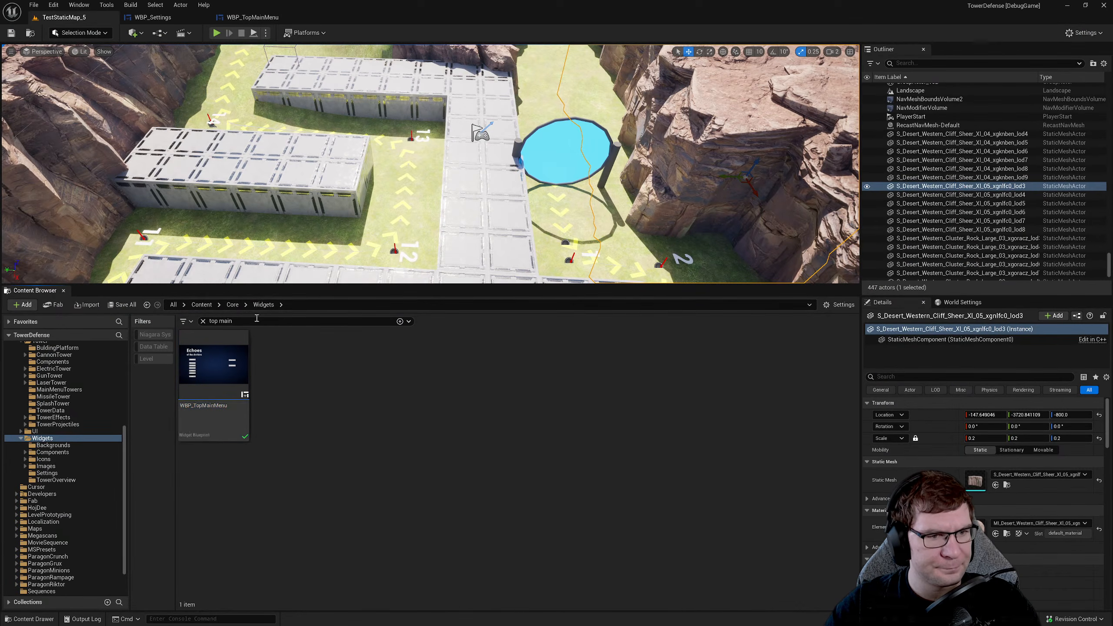
{"action": "left_click", "coordinate": [203, 321]}
{"action": "left_click", "coordinate": [231, 305]}
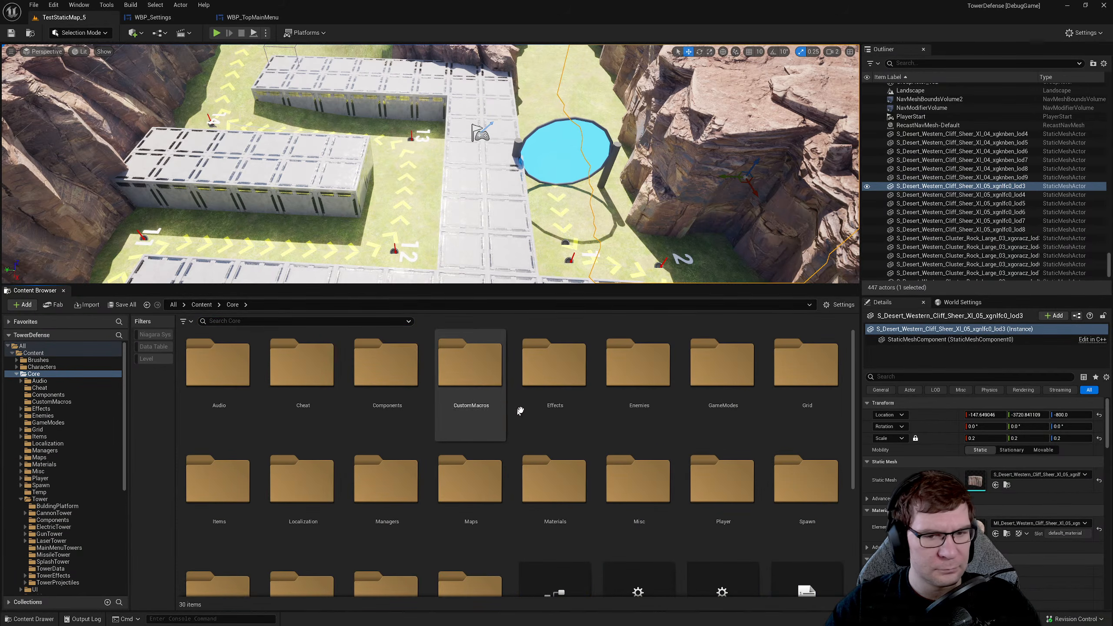
{"action": "scroll", "coordinate": [504, 483], "scroll_direction": "down", "scroll_amount": 2}
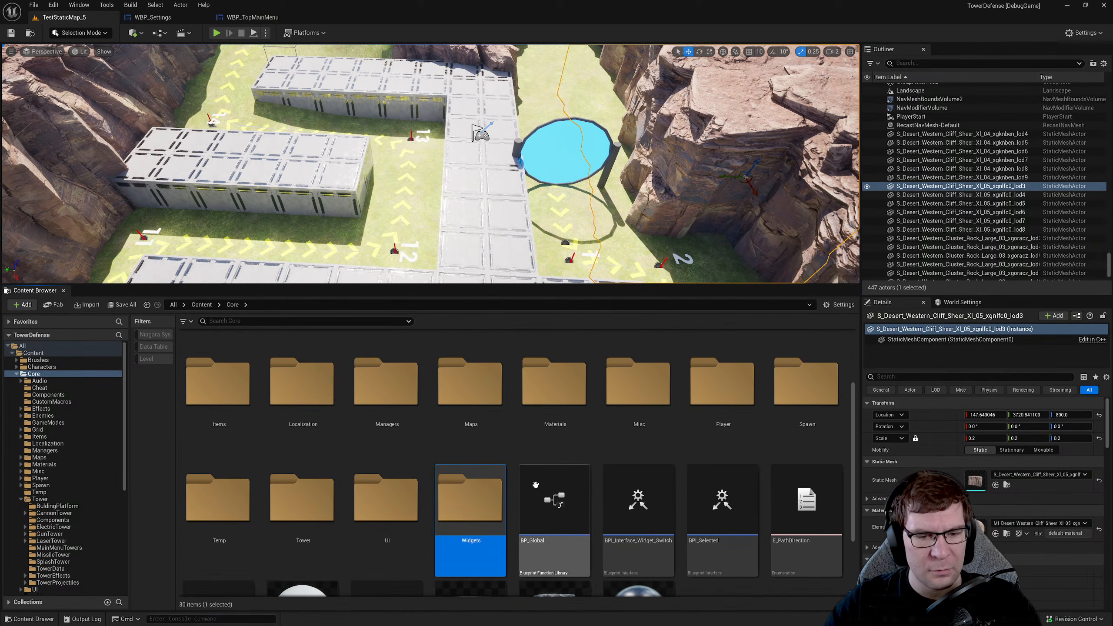
{"action": "double_click", "coordinate": [469, 484]}
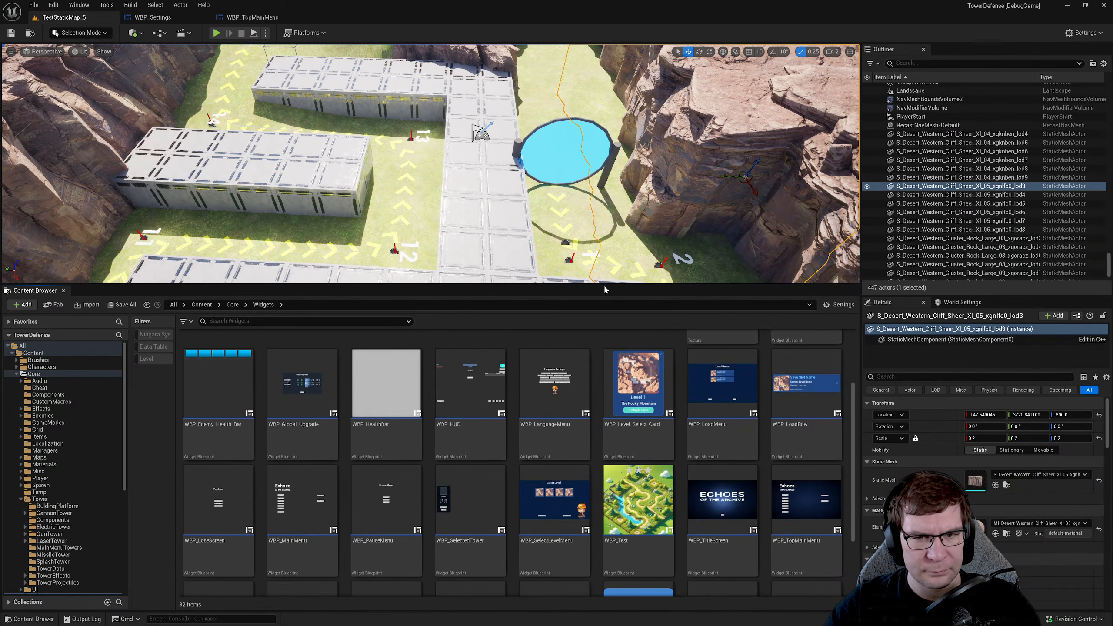
{"action": "scroll", "coordinate": [674, 423], "scroll_direction": "down", "scroll_amount": 2}
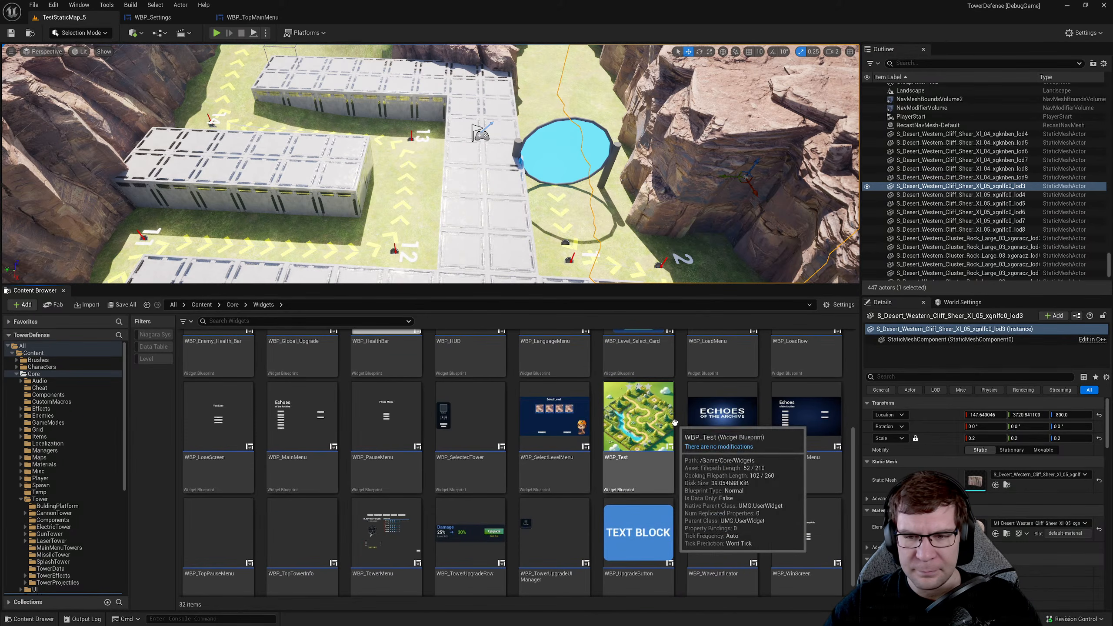
{"action": "scroll", "coordinate": [687, 523], "scroll_direction": "down", "scroll_amount": 1}
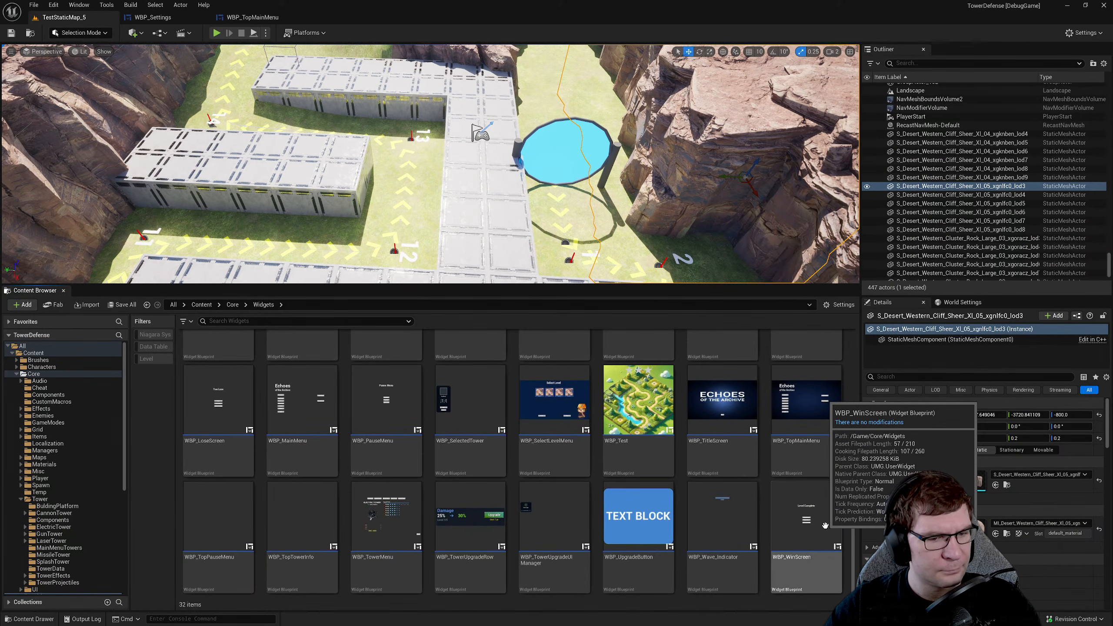
{"action": "double_click", "coordinate": [554, 522]}
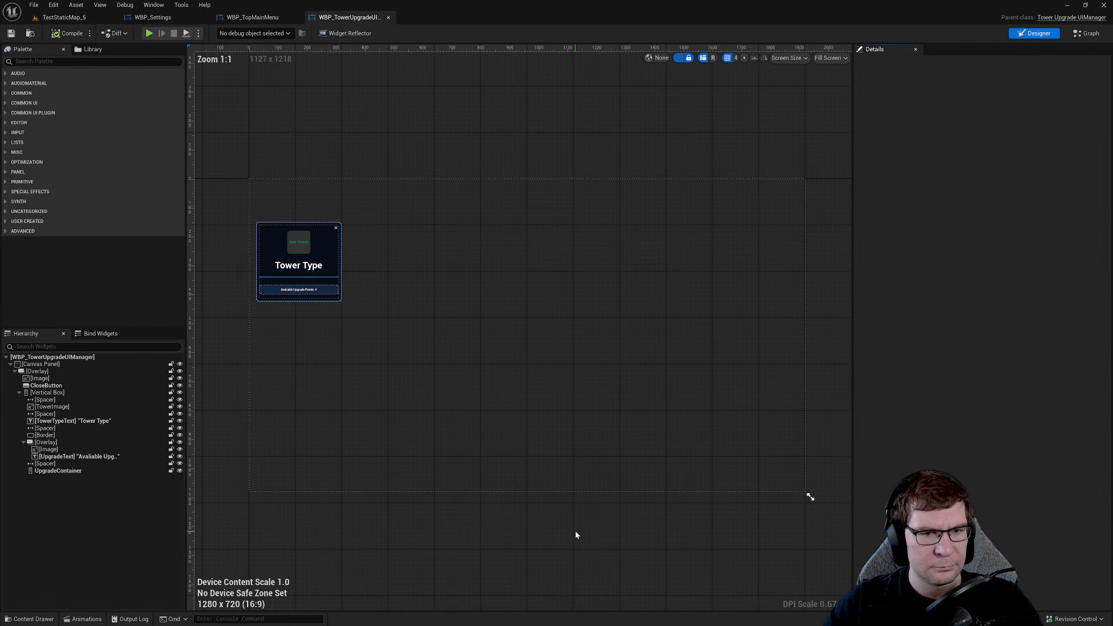
- Try font size 25 on the Tower Type heading, then set it to 22
{"action": "scroll", "coordinate": [307, 336], "scroll_direction": "up", "scroll_amount": 10}
{"action": "right_click_drag", "start_coordinate": [279, 304], "coordinate": [513, 510]}
{"action": "scroll", "coordinate": [553, 508], "scroll_direction": "down", "scroll_amount": 2}
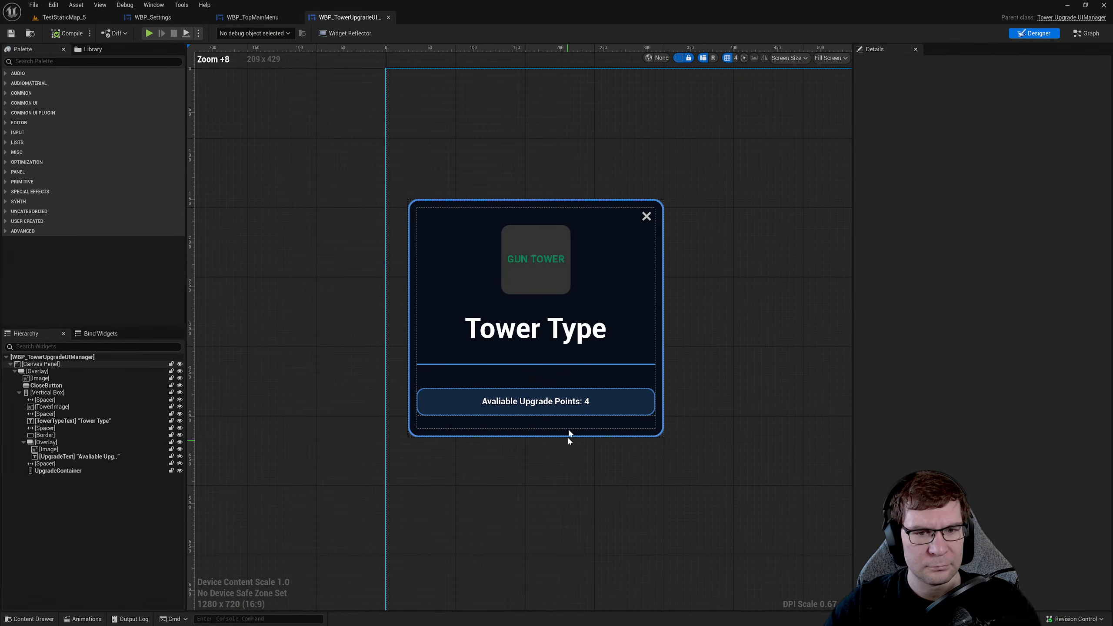
{"action": "left_click", "coordinate": [557, 336]}
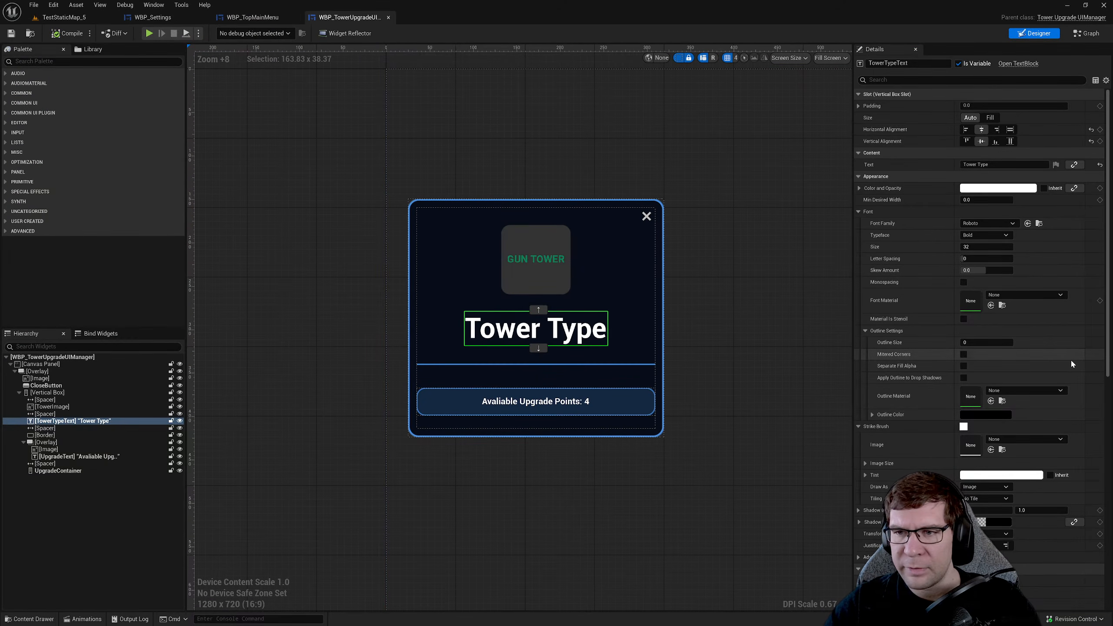
{"action": "left_click", "coordinate": [987, 247]}
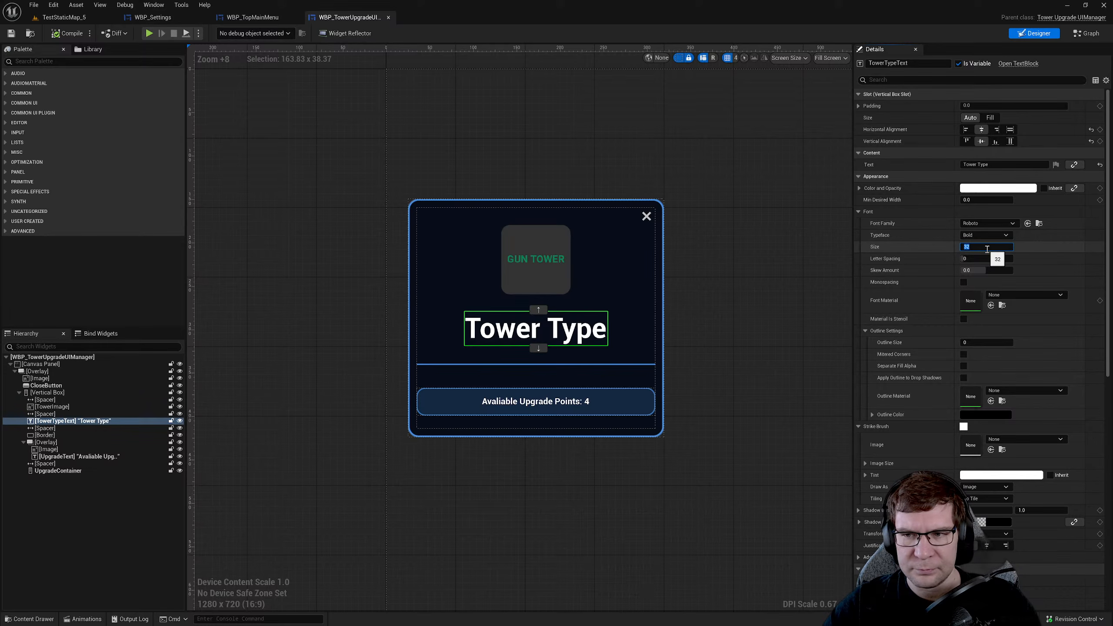
{"action": "type", "text": "25"}
{"action": "key", "text": "Return"}
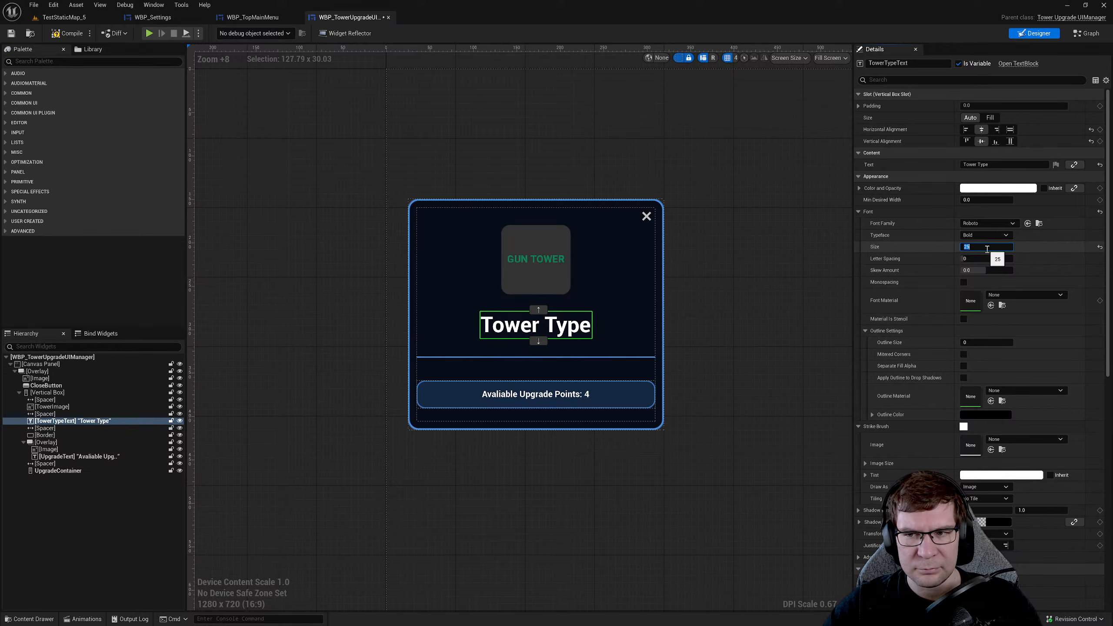
{"action": "type", "text": "5"}
{"action": "key", "text": "Return"}
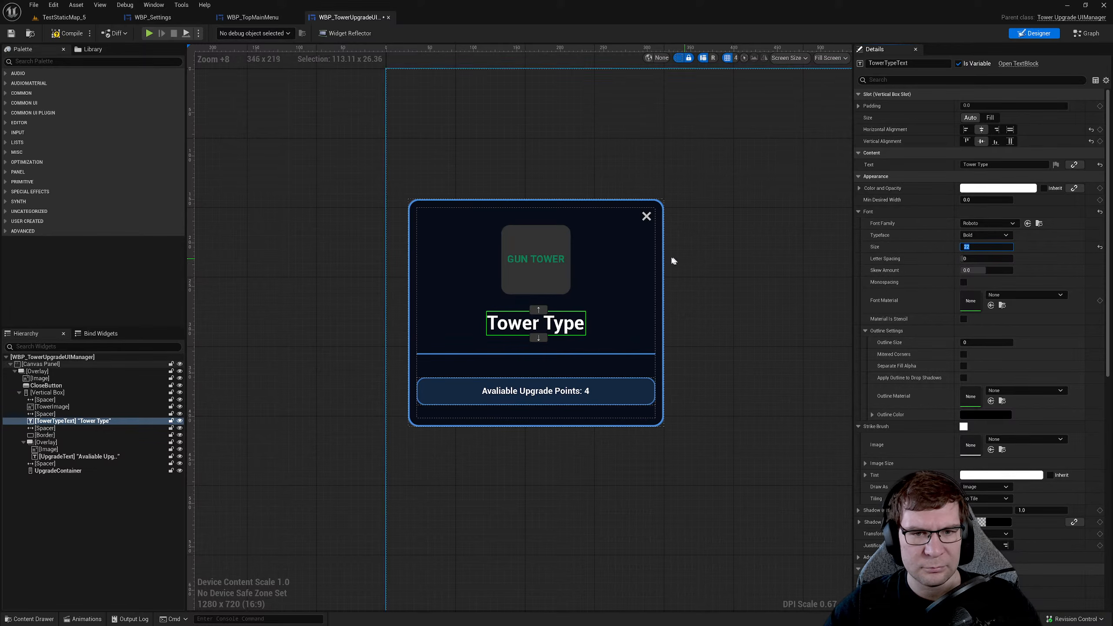
- Move the TowerTypeText heading above TowerImage in the vertical box, keeping a spacer between them
{"action": "left_click", "coordinate": [541, 253]}
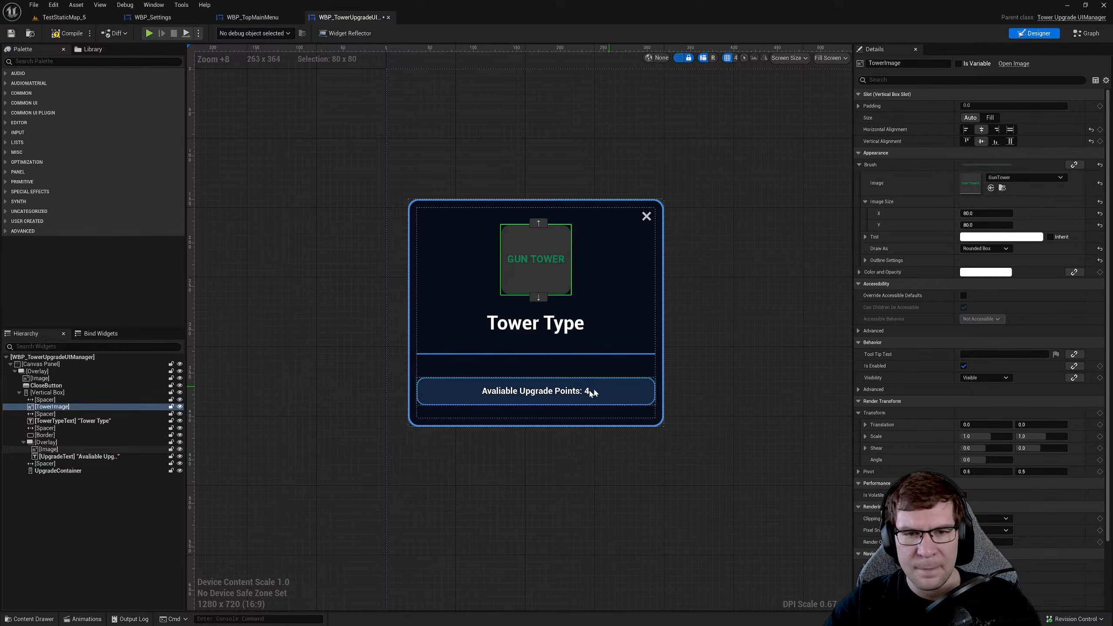
{"action": "left_click", "coordinate": [555, 331]}
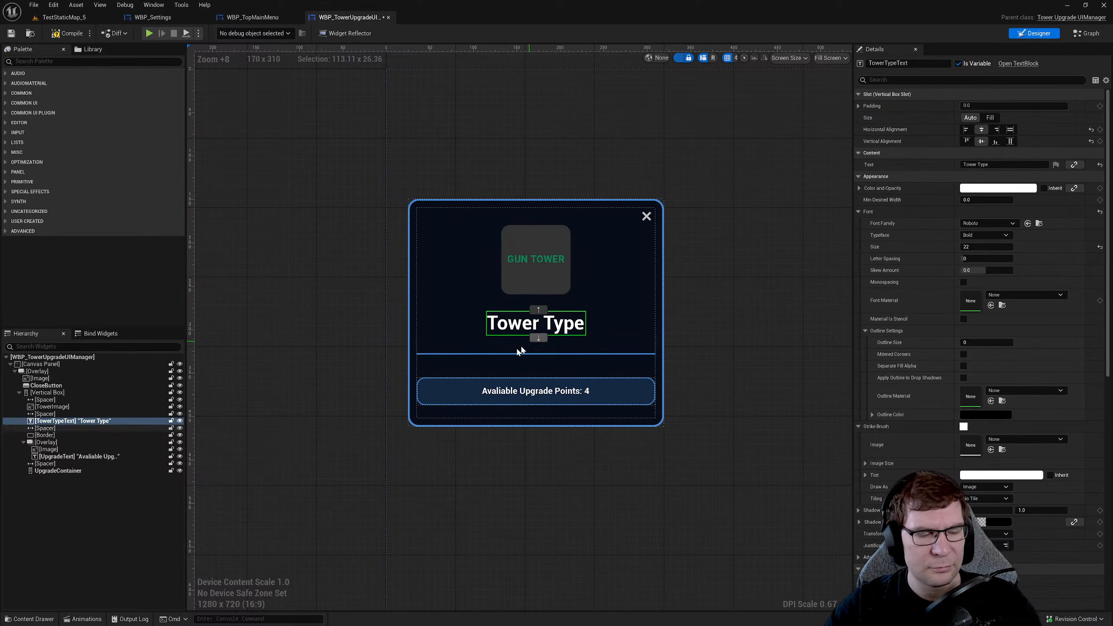
{"action": "mouse_move", "coordinate": [79, 422]}
{"action": "left_mouse_down"}
{"action": "mouse_move", "coordinate": [94, 395]}
{"action": "mouse_move", "coordinate": [66, 423]}
{"action": "left_mouse_up"}
{"action": "left_click", "coordinate": [731, 345]}
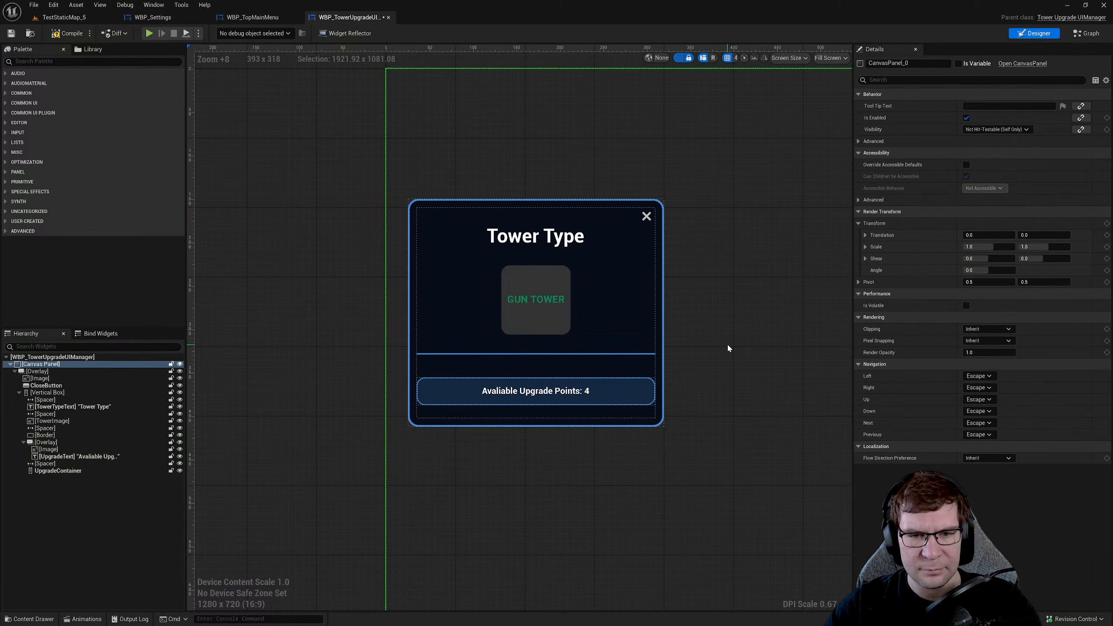
{"action": "right_click_drag", "start_coordinate": [727, 343], "coordinate": [709, 306]}
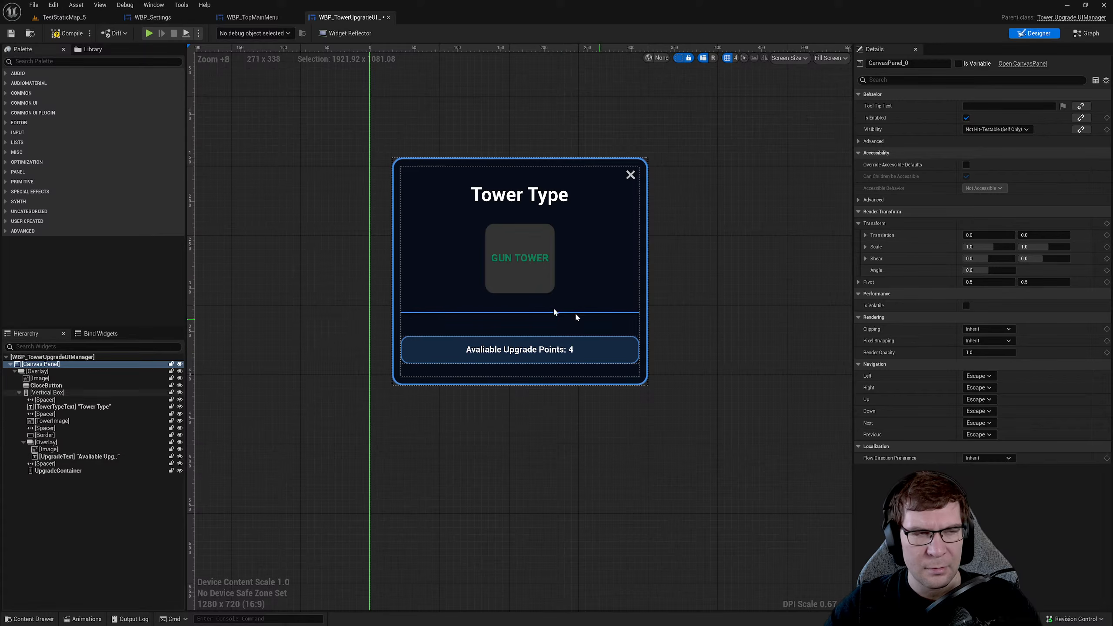
- Save the tower upgrade UI widget and play-test the level in a separate preview window
{"action": "left_click", "coordinate": [11, 34]}
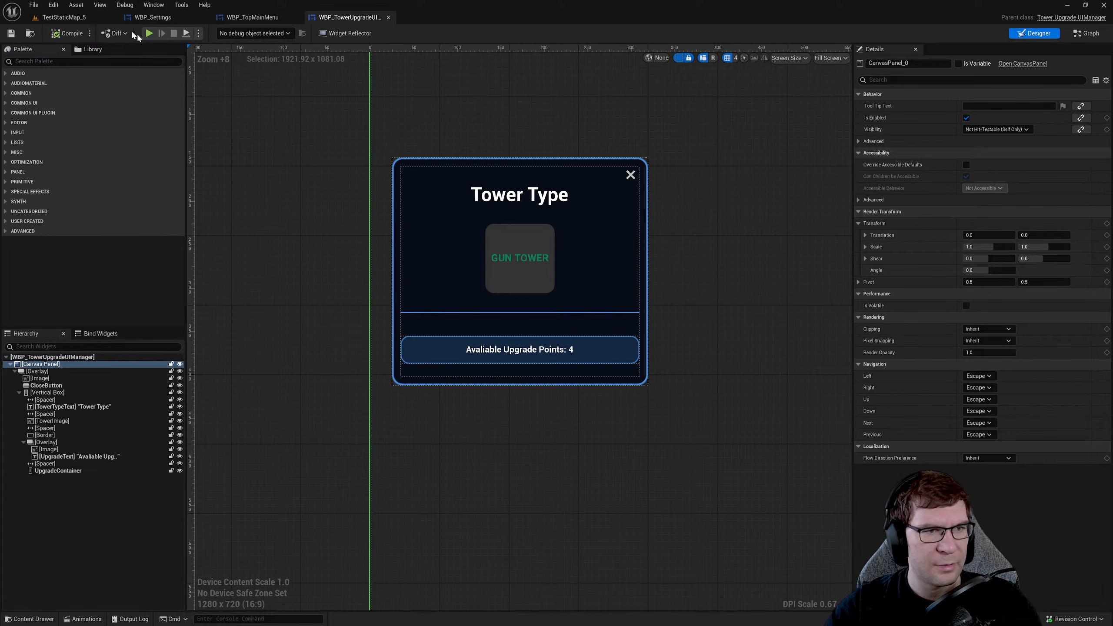
{"action": "left_click", "coordinate": [31, 33]}
{"action": "left_click", "coordinate": [218, 38]}
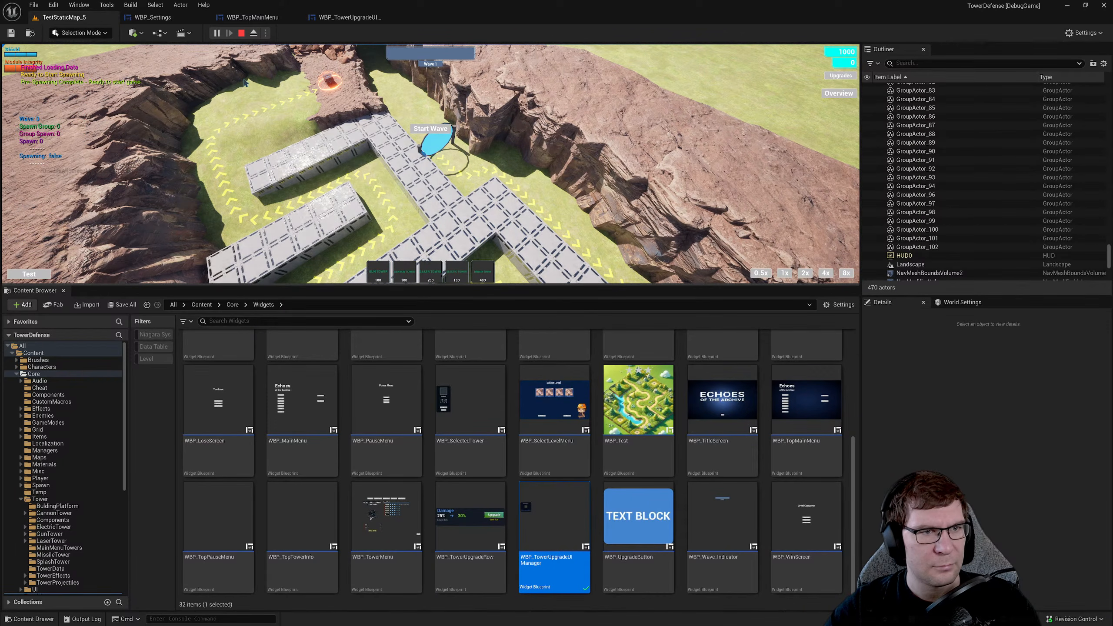
{"action": "left_click", "coordinate": [241, 33]}
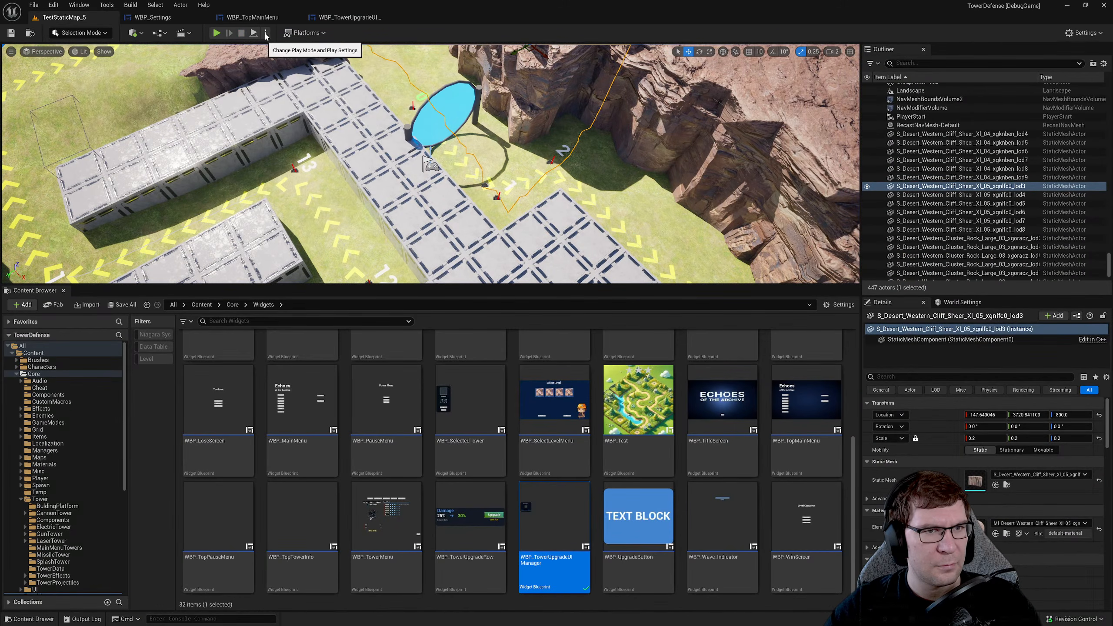
{"action": "left_click", "coordinate": [266, 34]}
{"action": "left_click", "coordinate": [353, 81]}
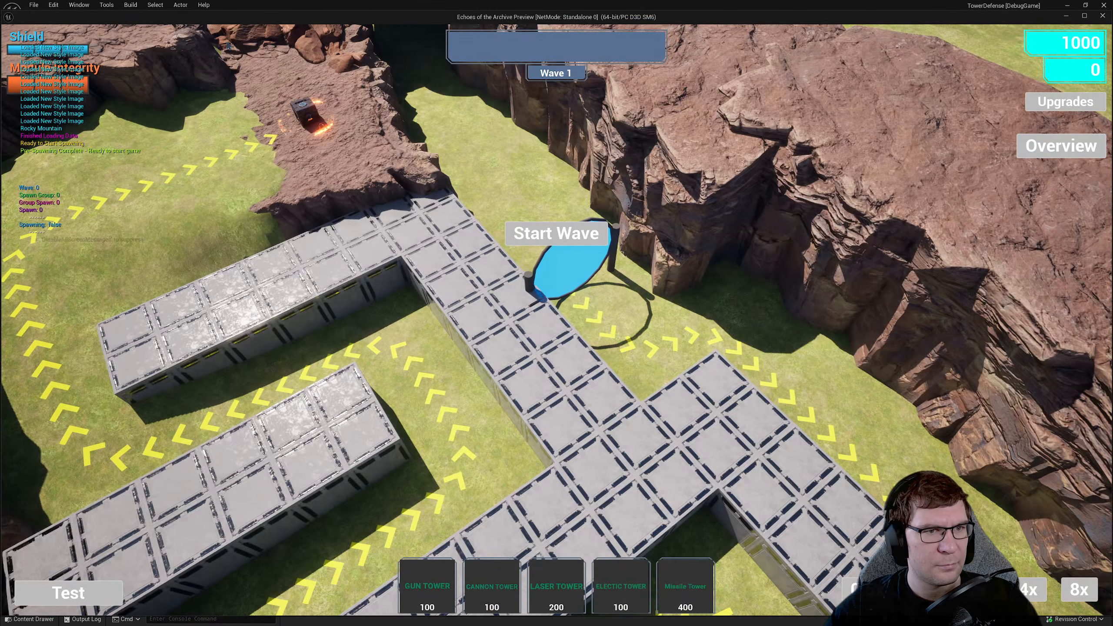
- Place a Gun Tower on the platform, close its details panel and end the play test
{"action": "left_click", "coordinate": [438, 574]}
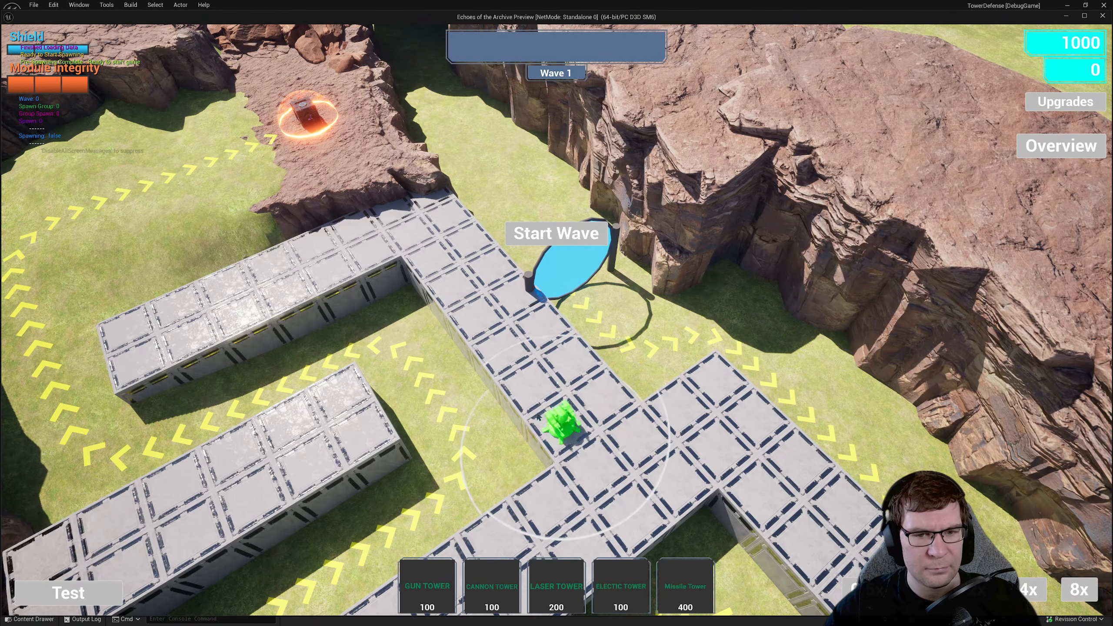
{"action": "left_click", "coordinate": [534, 383]}
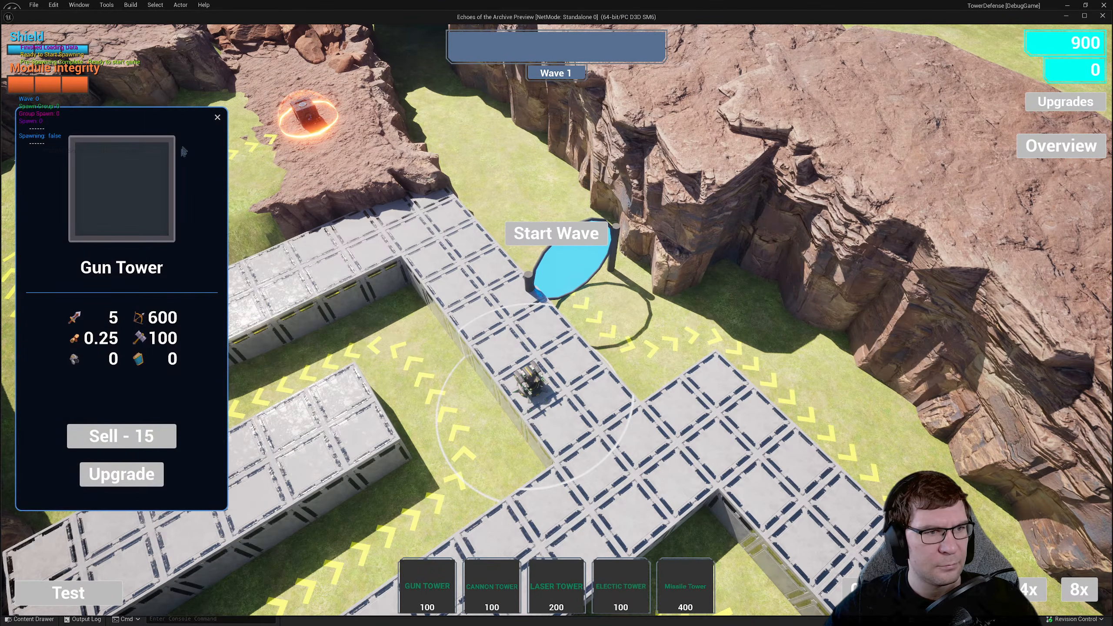
{"action": "left_click", "coordinate": [218, 118]}
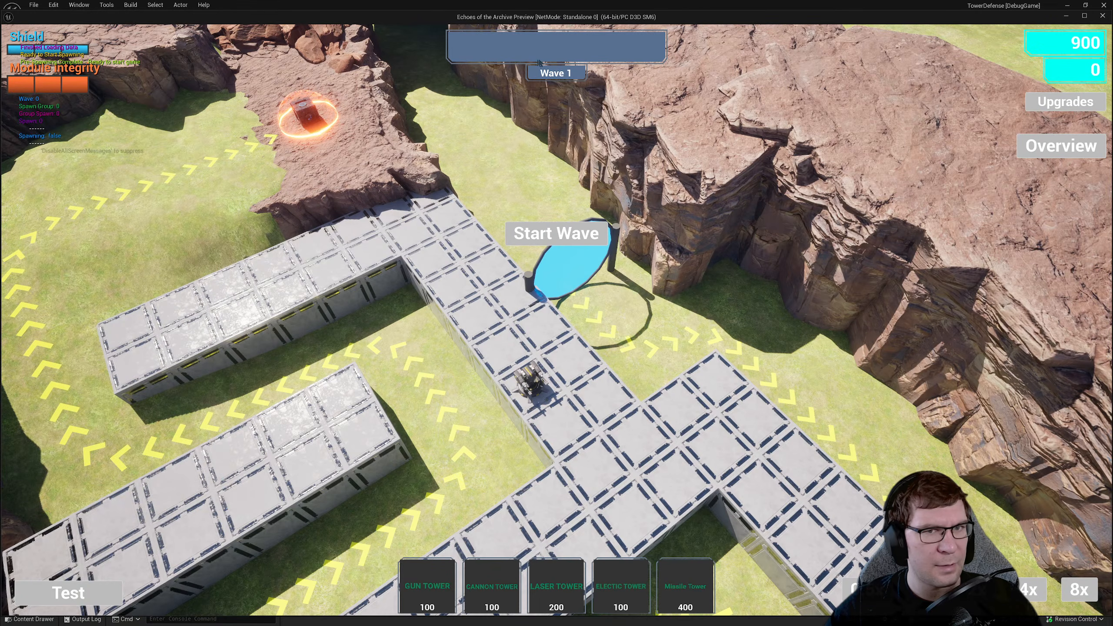
{"action": "left_click", "coordinate": [1103, 16]}
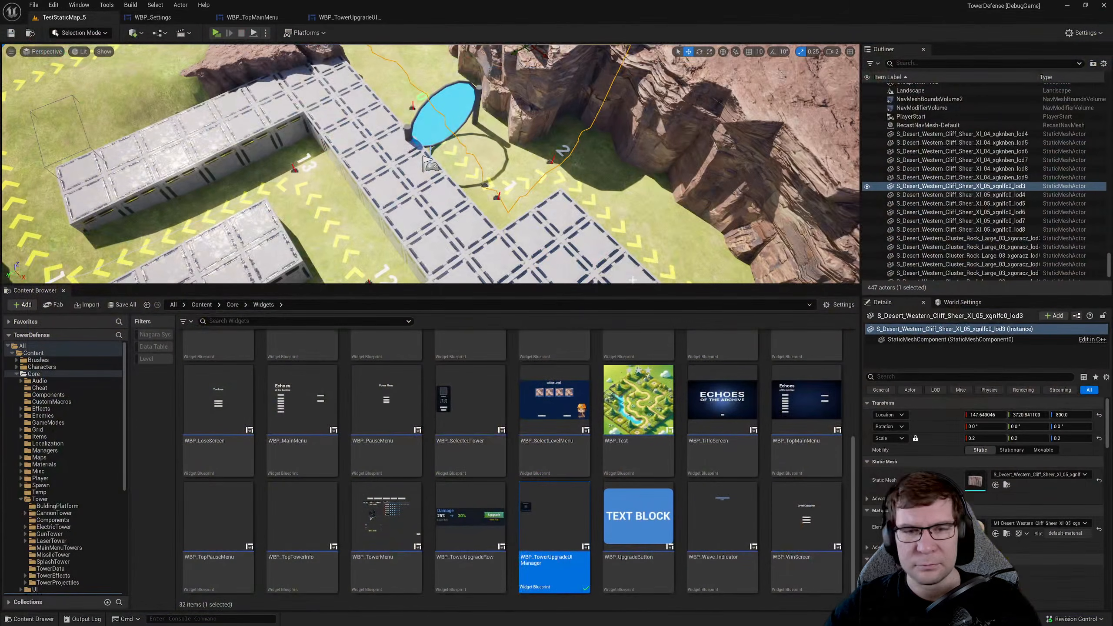
- Open the WBP_TowerUpgradeRow widget and set the font size of the Damage upgrade name text to 14
{"action": "left_click_drag", "start_coordinate": [615, 284], "coordinate": [659, 305]}
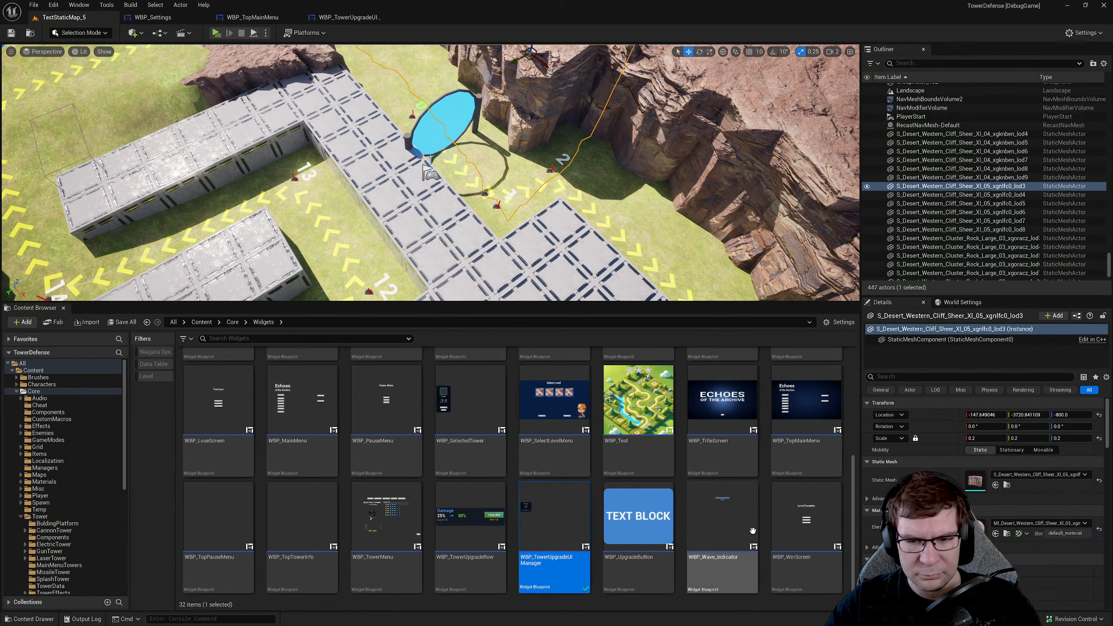
{"action": "double_click", "coordinate": [484, 505]}
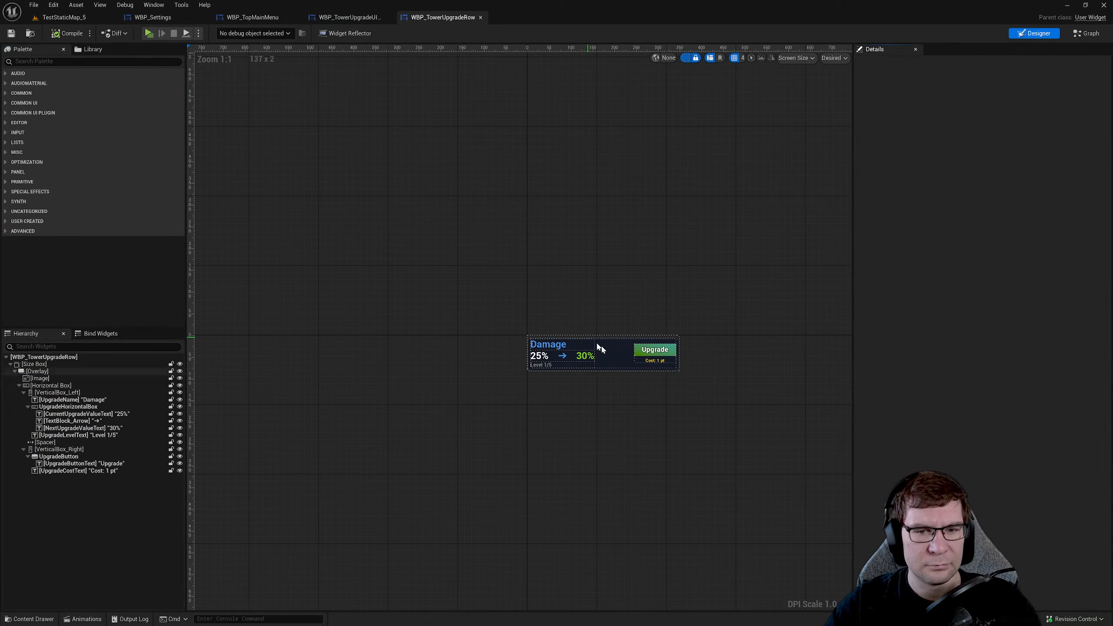
{"action": "scroll", "coordinate": [599, 345], "scroll_direction": "up", "scroll_amount": 8}
{"action": "left_click", "coordinate": [428, 302]}
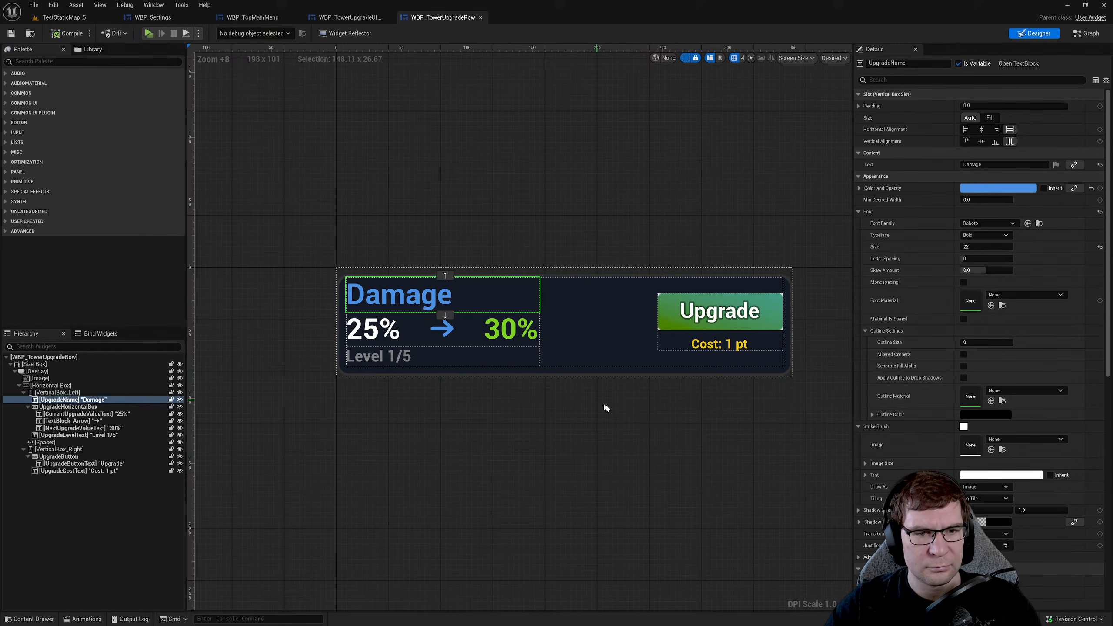
{"action": "left_click", "coordinate": [994, 248]}
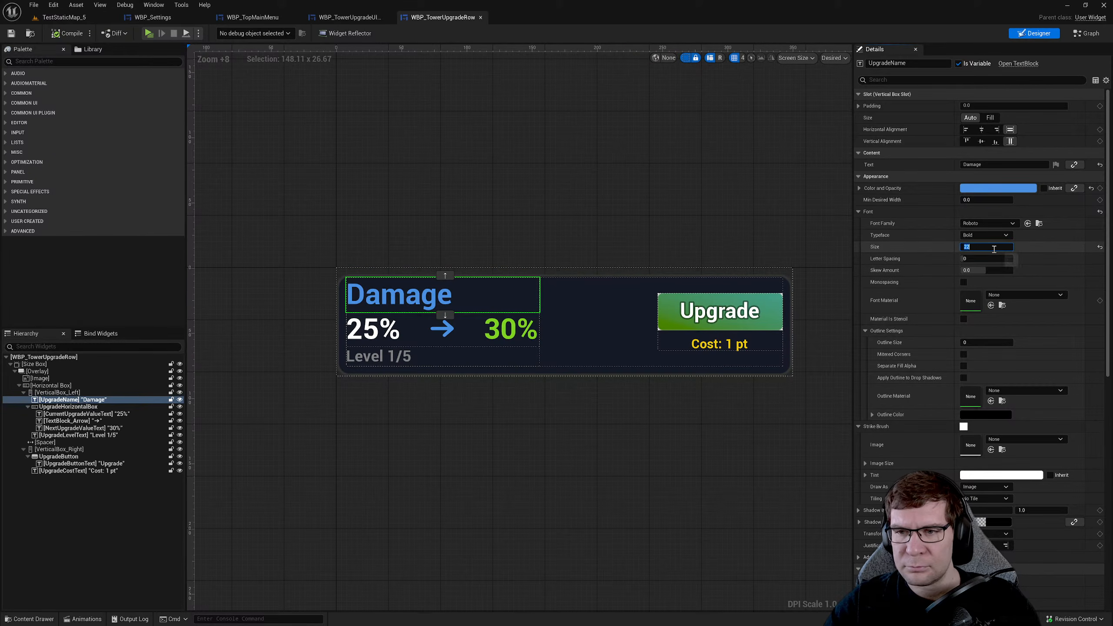
{"action": "key", "text": "Return"}
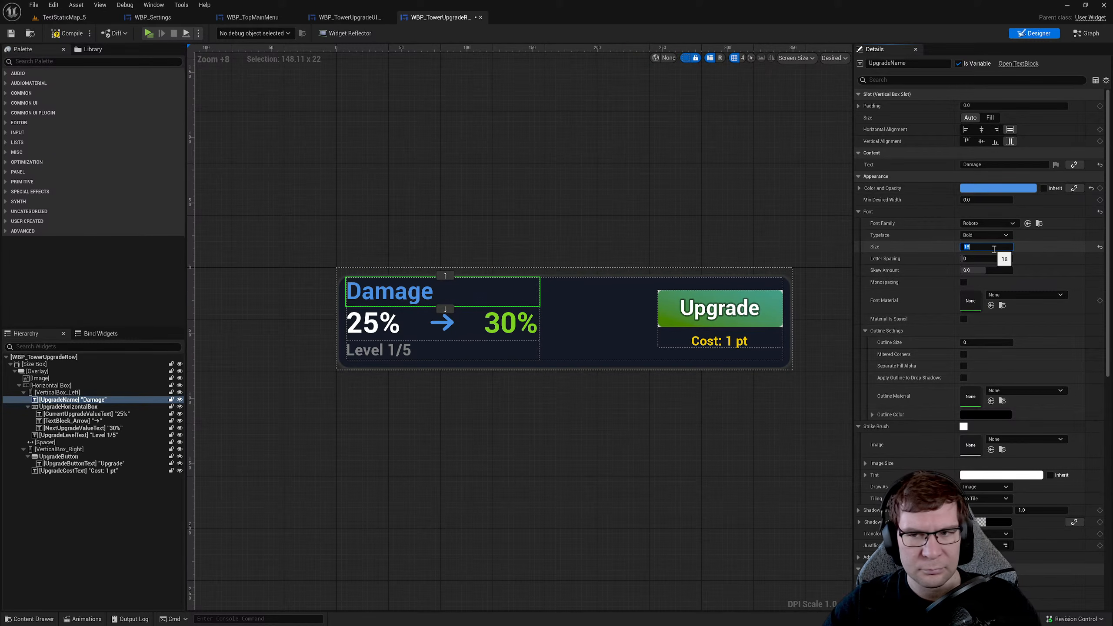
{"action": "type", "text": "16"}
{"action": "key", "text": "Return"}
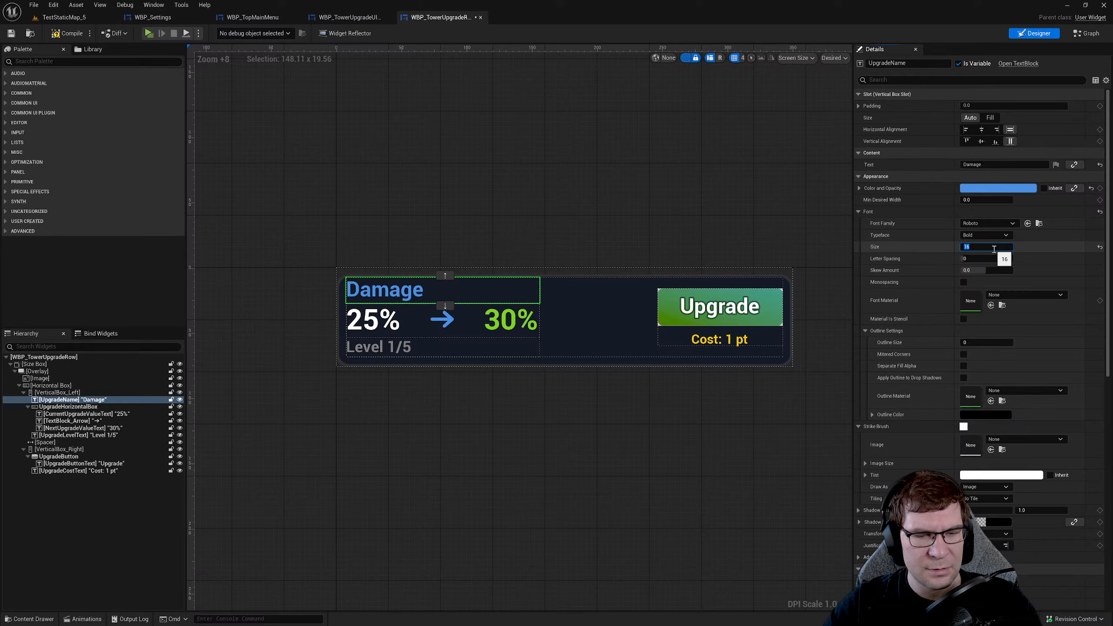
{"action": "type", "text": "14"}
{"action": "key", "text": "Return"}
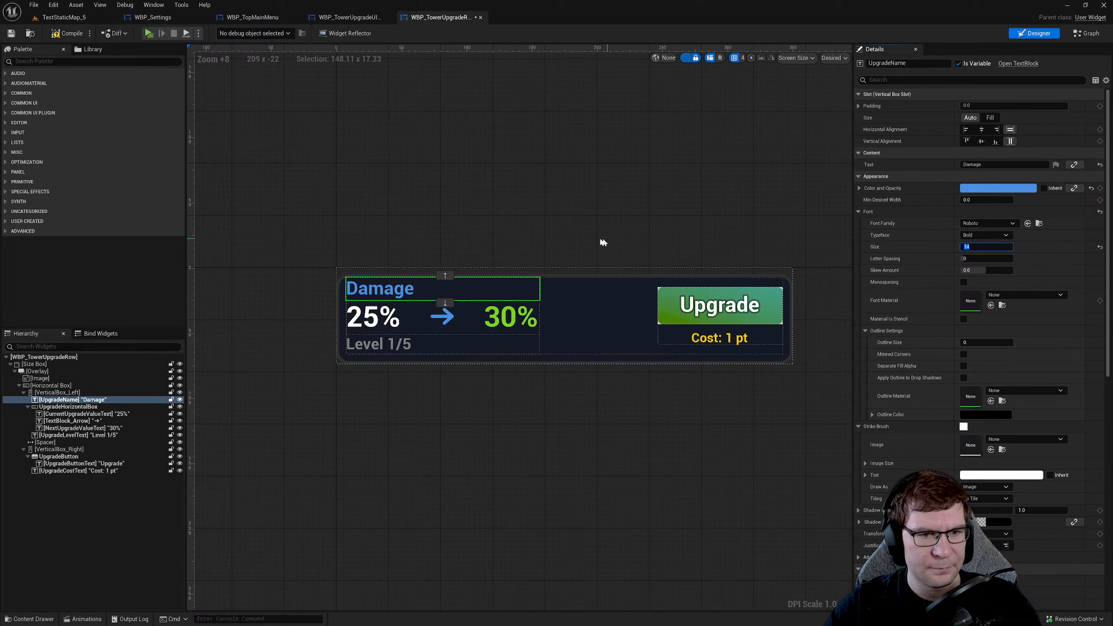
- Set the font size of the current value text (25%) and the next value text (30%) to 14
{"action": "left_click", "coordinate": [367, 313]}
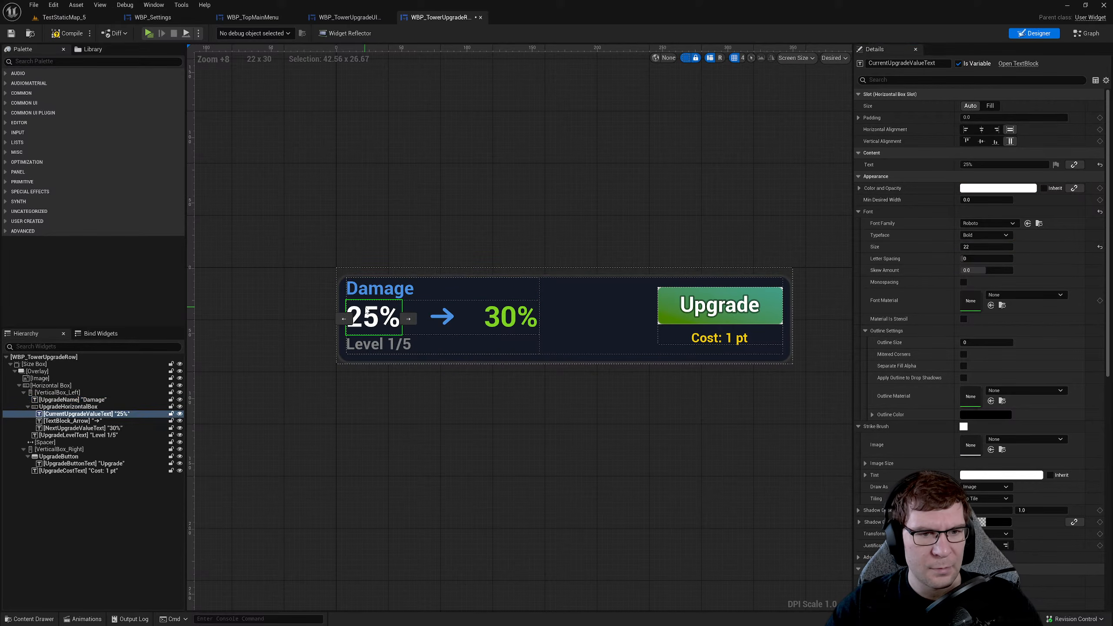
{"action": "left_click", "coordinate": [981, 246]}
{"action": "type", "text": "14"}
{"action": "key", "text": "Return"}
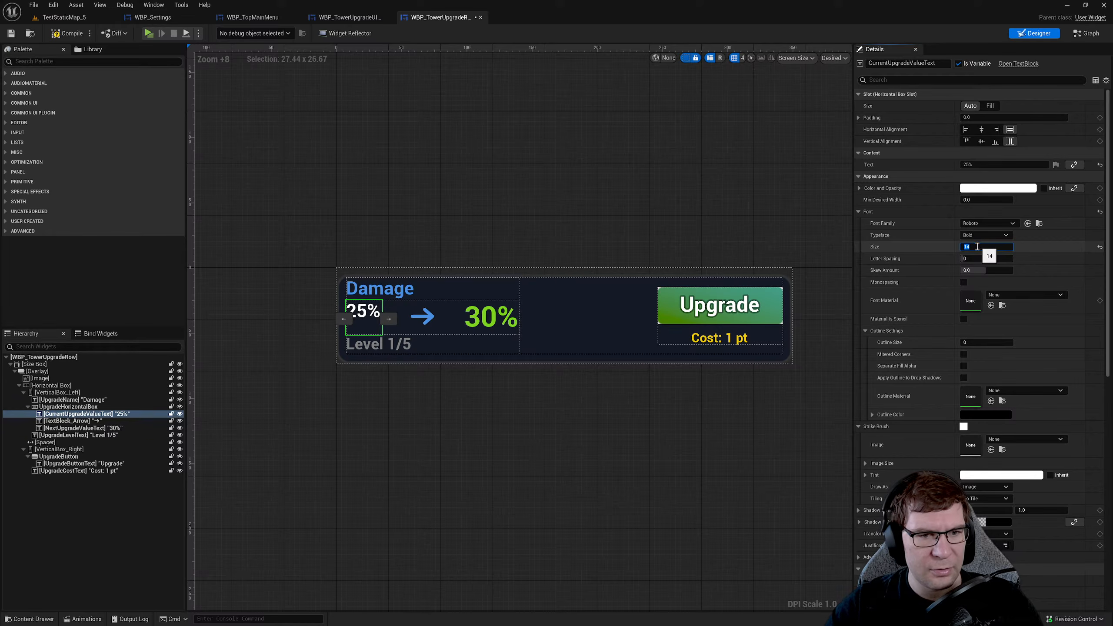
{"action": "left_click", "coordinate": [491, 317]}
{"action": "left_click", "coordinate": [985, 246]}
{"action": "type", "text": "14"}
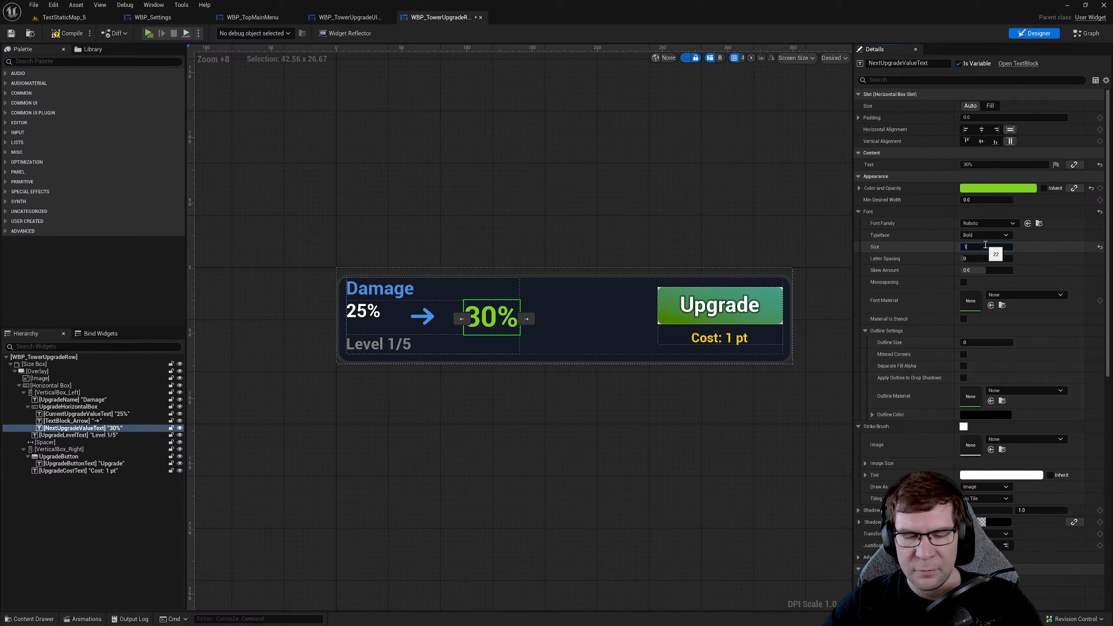
{"action": "key", "text": "Return"}
- Set the font size of the arrow text between the two upgrade values to 14
{"action": "left_click", "coordinate": [422, 316]}
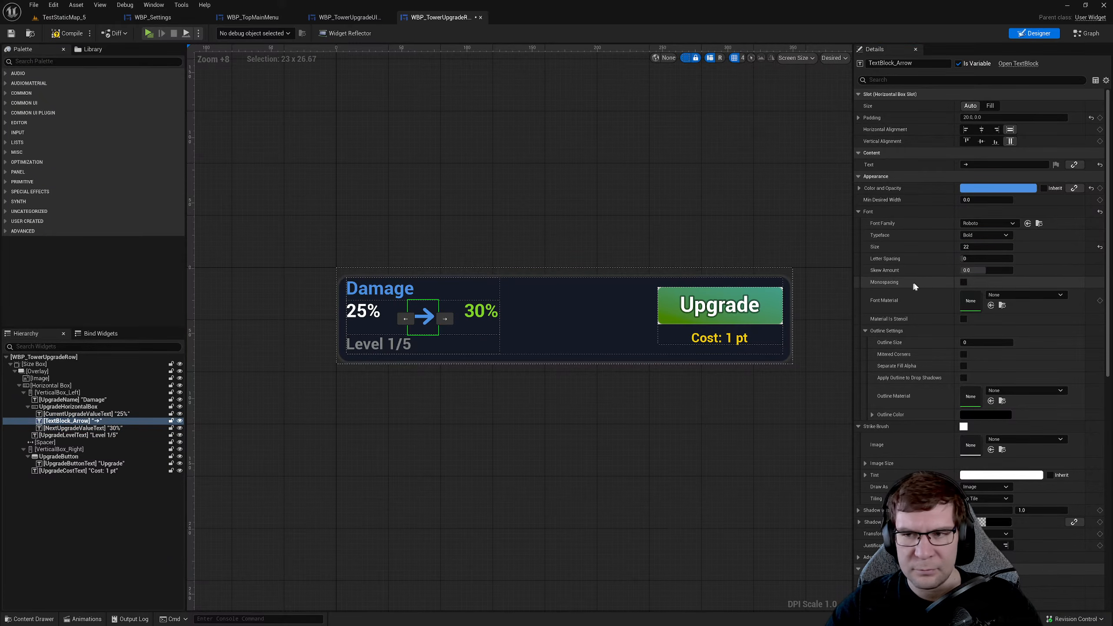
{"action": "left_click", "coordinate": [982, 246]}
{"action": "type", "text": "14"}
{"action": "key", "text": "Return"}
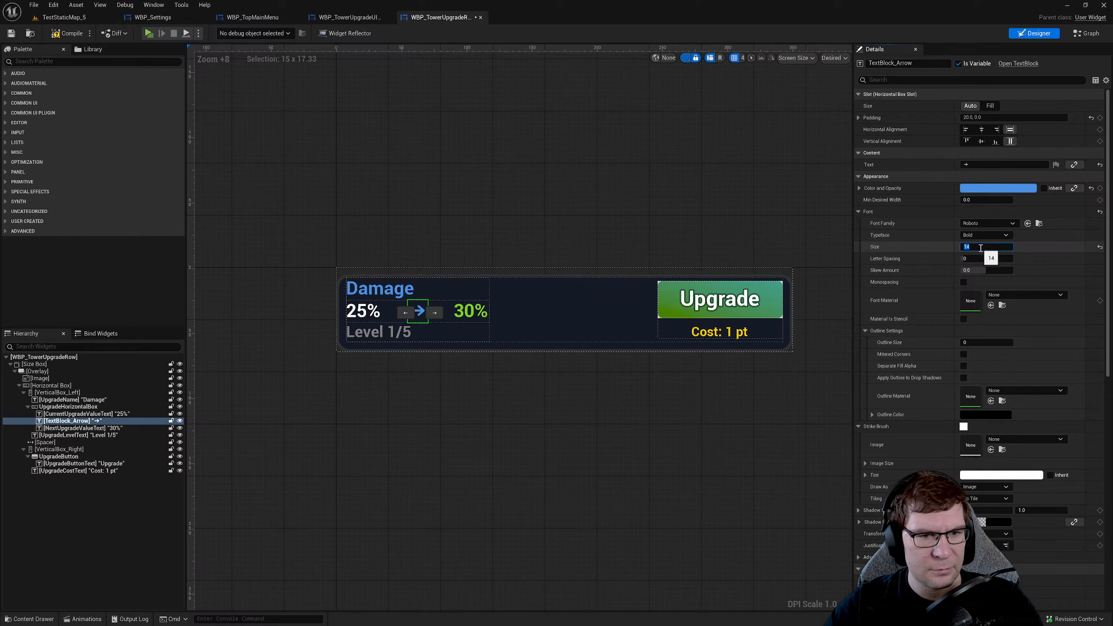
- Set the font size of the upgrade level text to 10 and of the upgrade cost text to 8
{"action": "left_click", "coordinate": [406, 331]}
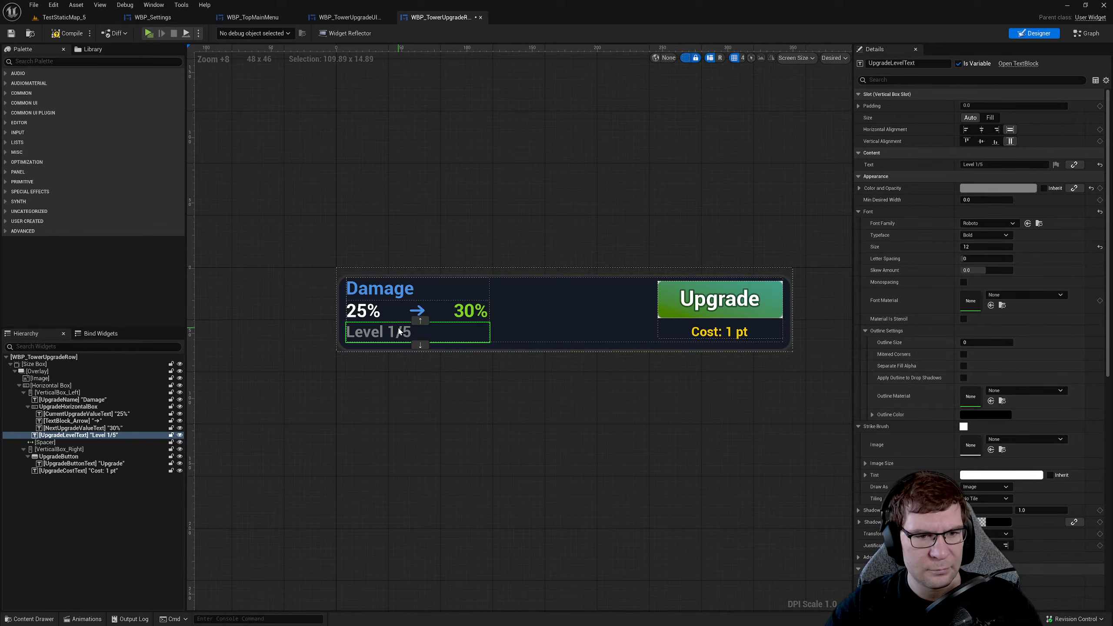
{"action": "left_click", "coordinate": [984, 247]}
{"action": "type", "text": "10"}
{"action": "key", "text": "Return"}
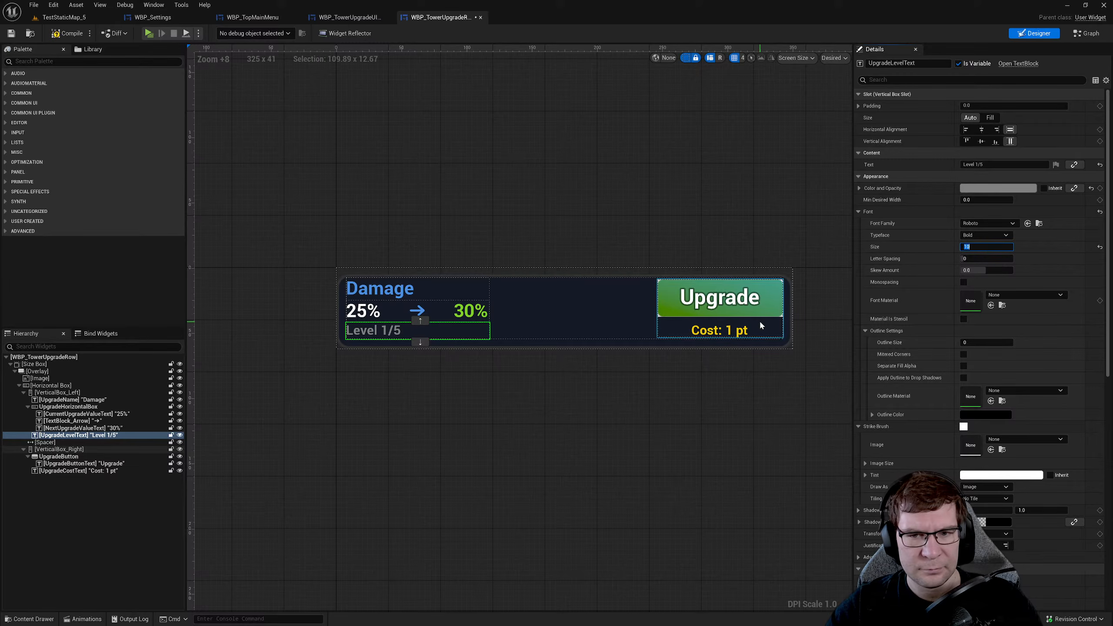
{"action": "left_click", "coordinate": [720, 330]}
{"action": "left_click", "coordinate": [980, 246]}
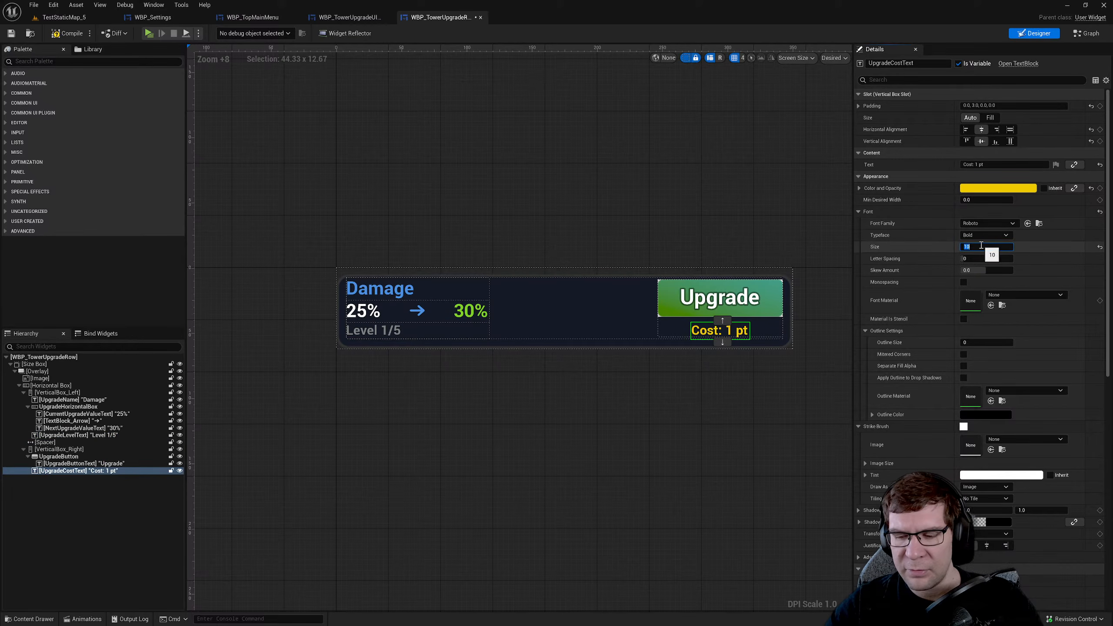
{"action": "type", "text": "8"}
{"action": "key", "text": "Return"}
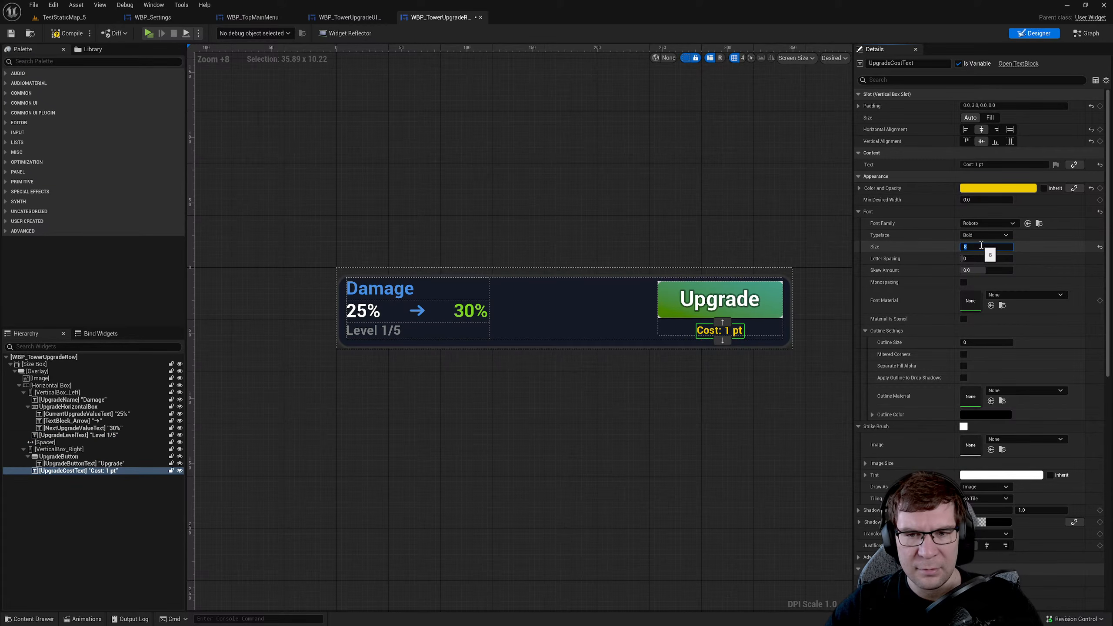
- Set the font size of the Upgrade button's label to 12 and clear the selection
{"action": "left_click", "coordinate": [719, 302]}
{"action": "left_click", "coordinate": [984, 234]}
{"action": "type", "text": "14"}
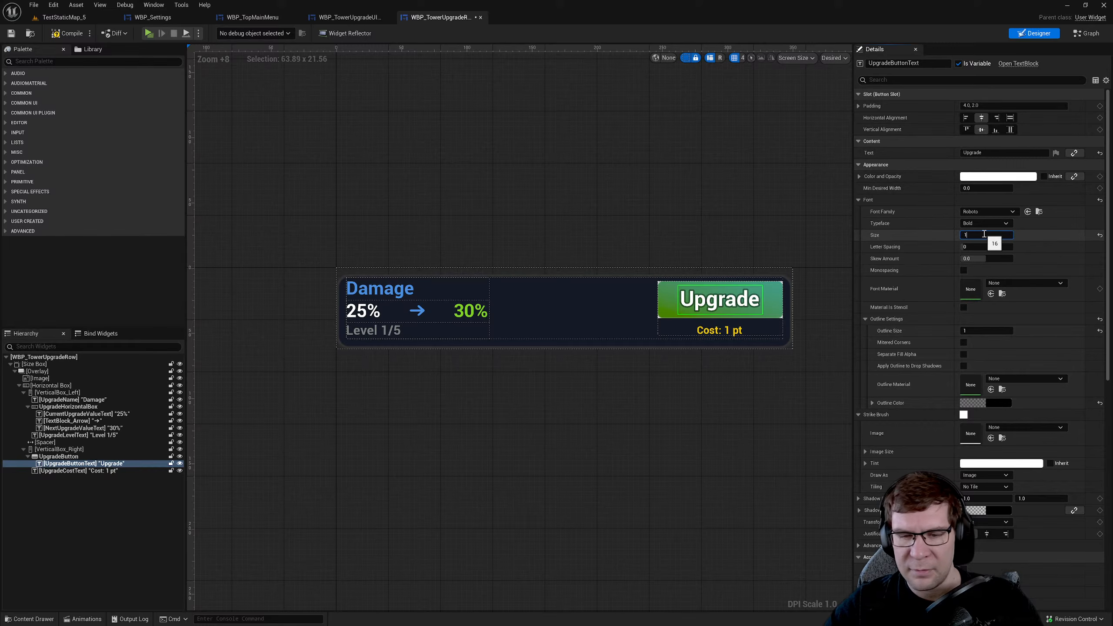
{"action": "key", "text": "Return"}
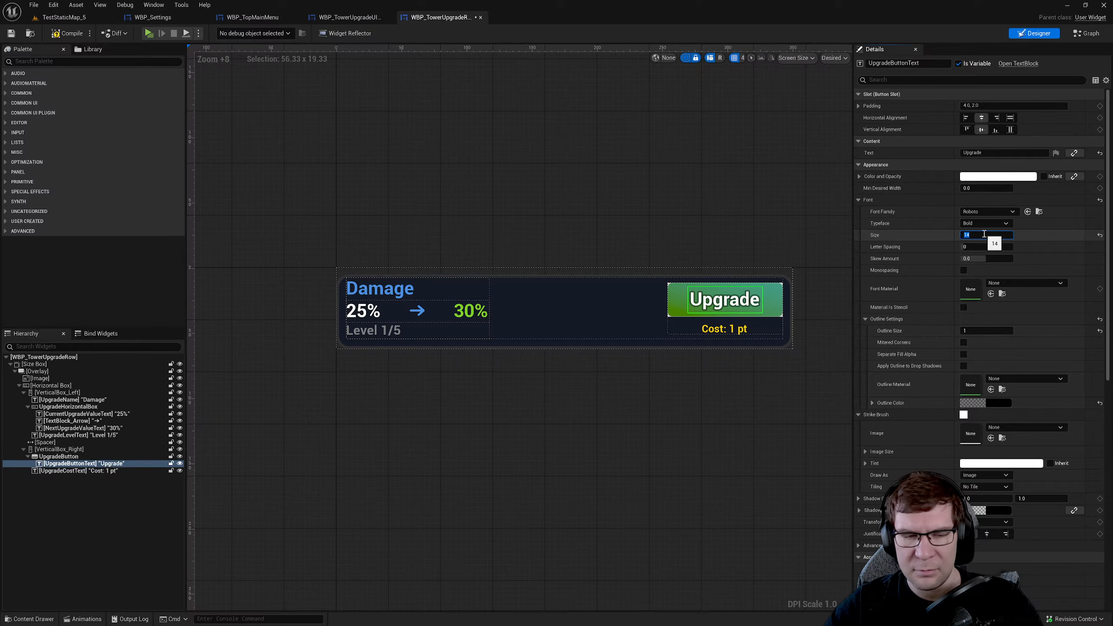
{"action": "type", "text": "12"}
{"action": "key", "text": "Return"}
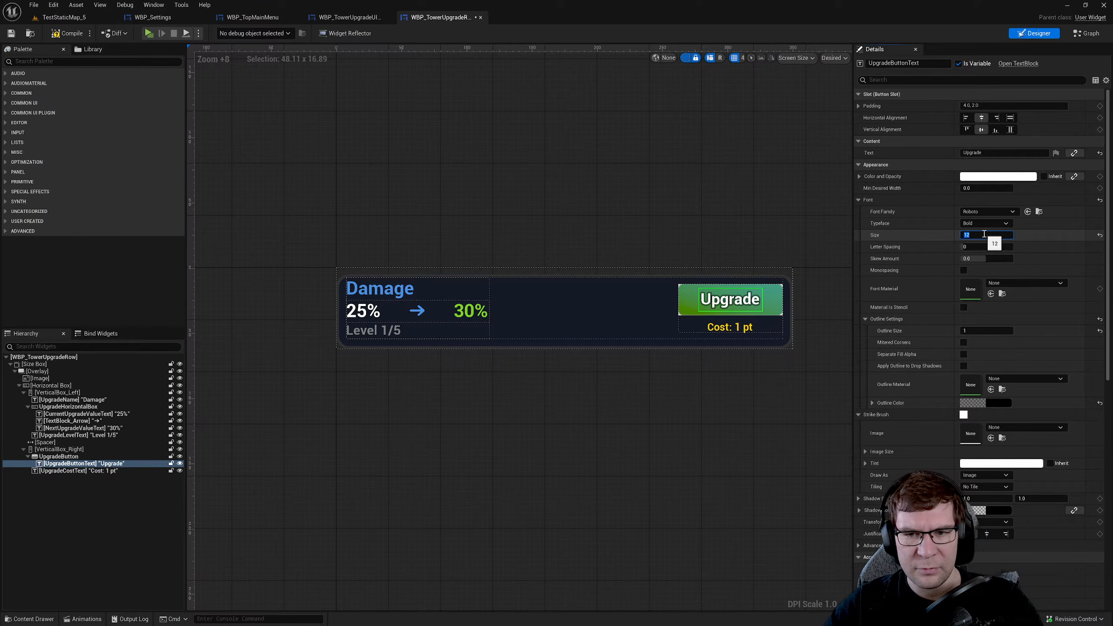
{"action": "left_click", "coordinate": [618, 411]}
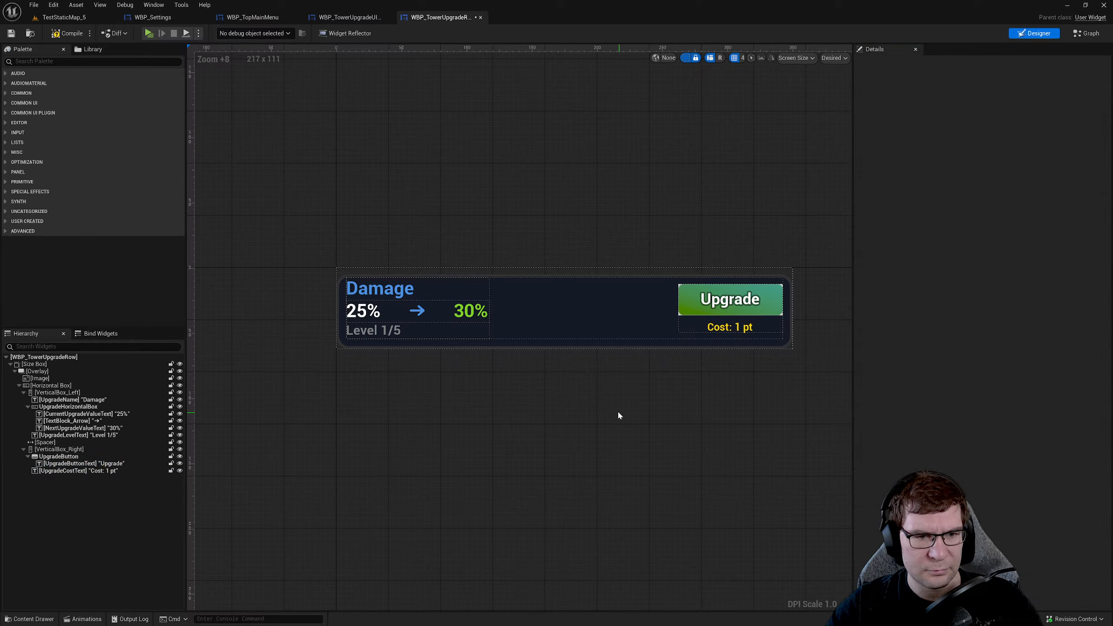
- Compile and save the WBP_TowerUpgradeRow widget
{"action": "scroll", "coordinate": [422, 372], "scroll_direction": "up", "scroll_amount": 2}
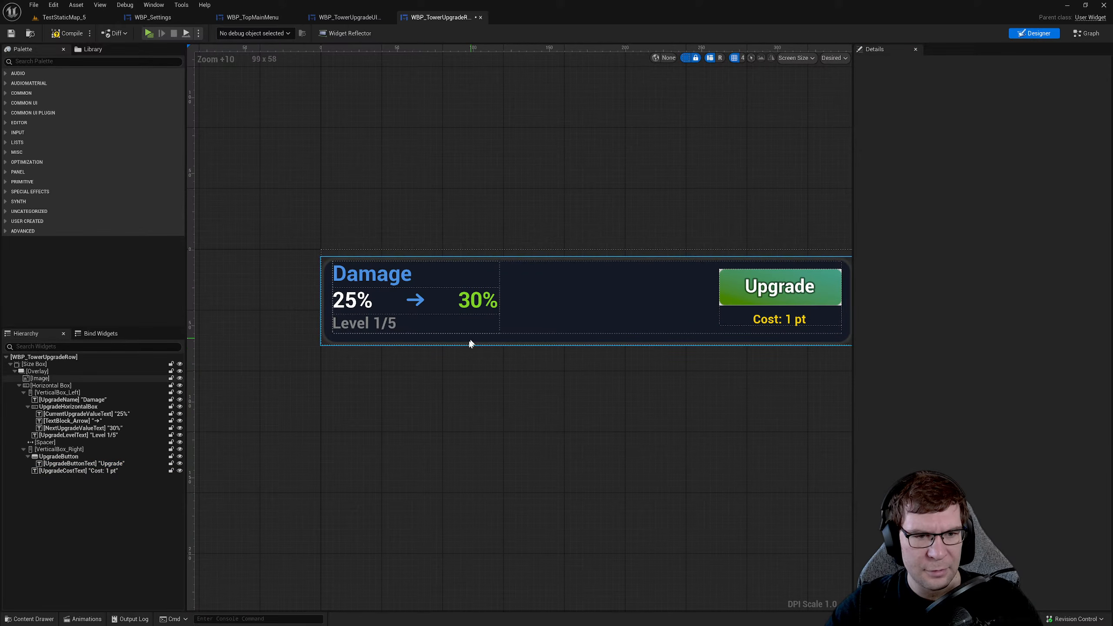
{"action": "right_click_drag", "start_coordinate": [624, 375], "coordinate": [483, 381]}
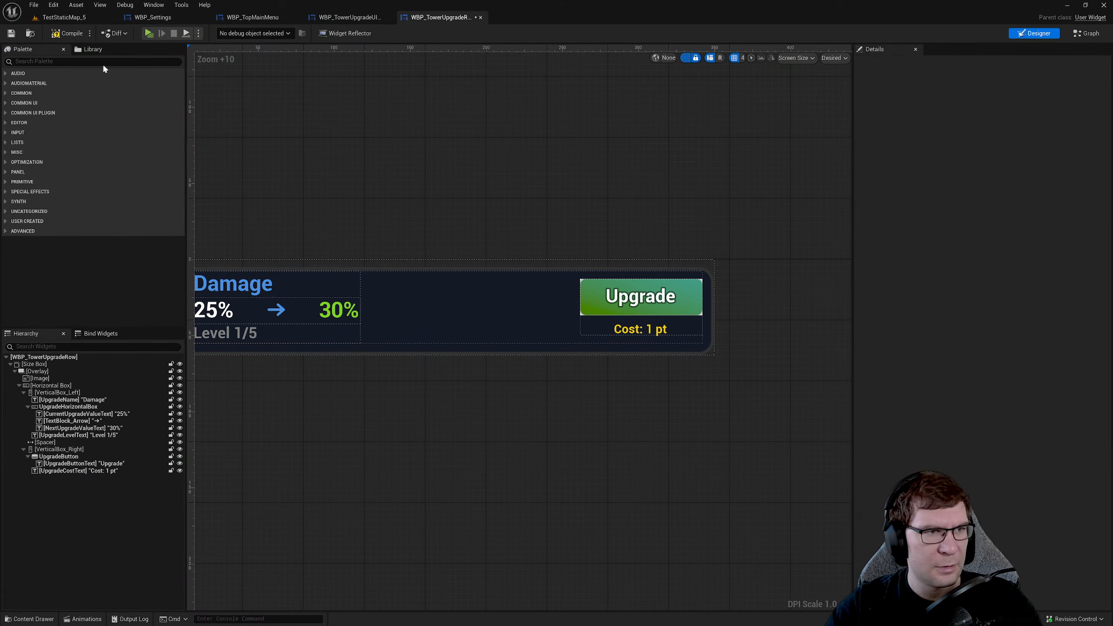
{"action": "left_click", "coordinate": [65, 34]}
{"action": "left_click", "coordinate": [11, 35]}
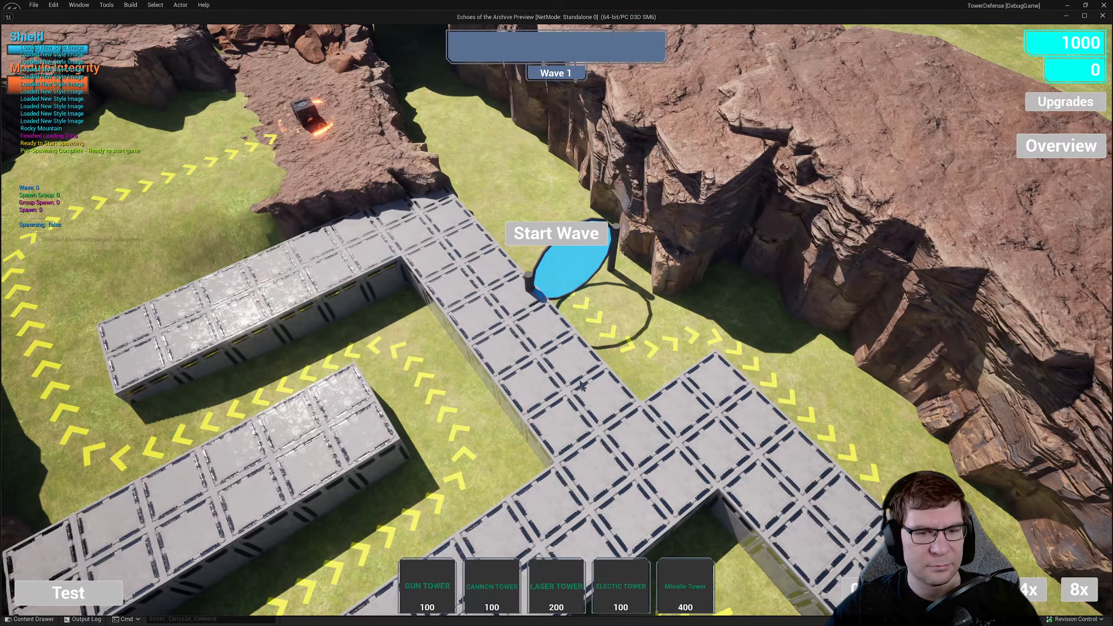
- Play-test the resized rows by placing a Gun Tower and opening its upgrade panel, and end the play session
{"action": "left_click", "coordinate": [428, 588]}
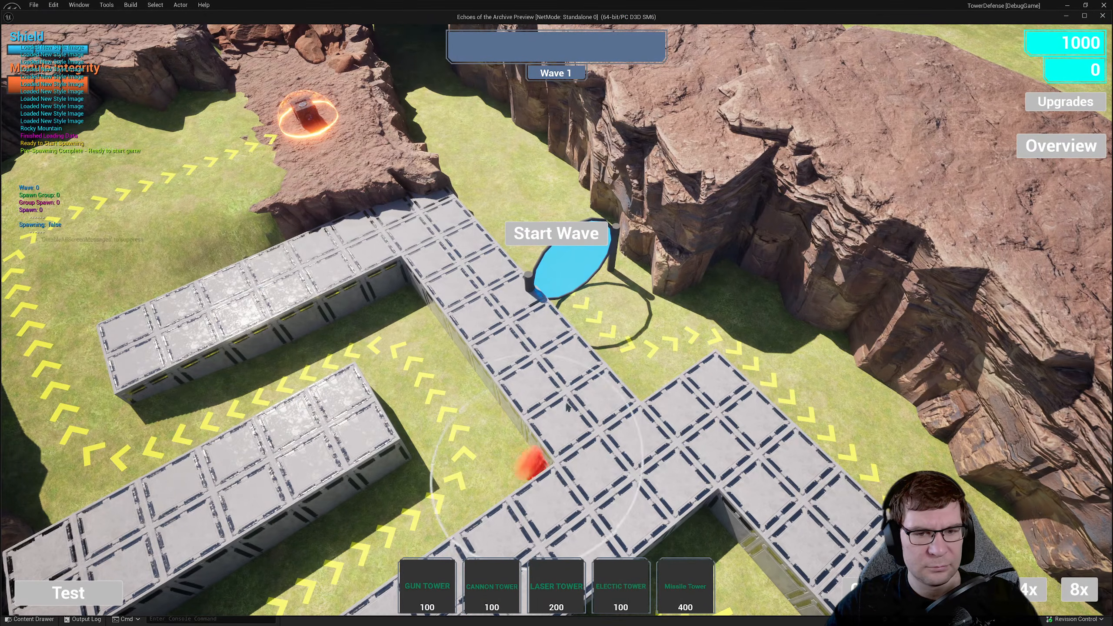
{"action": "left_click", "coordinate": [565, 361]}
{"action": "left_click", "coordinate": [122, 474]}
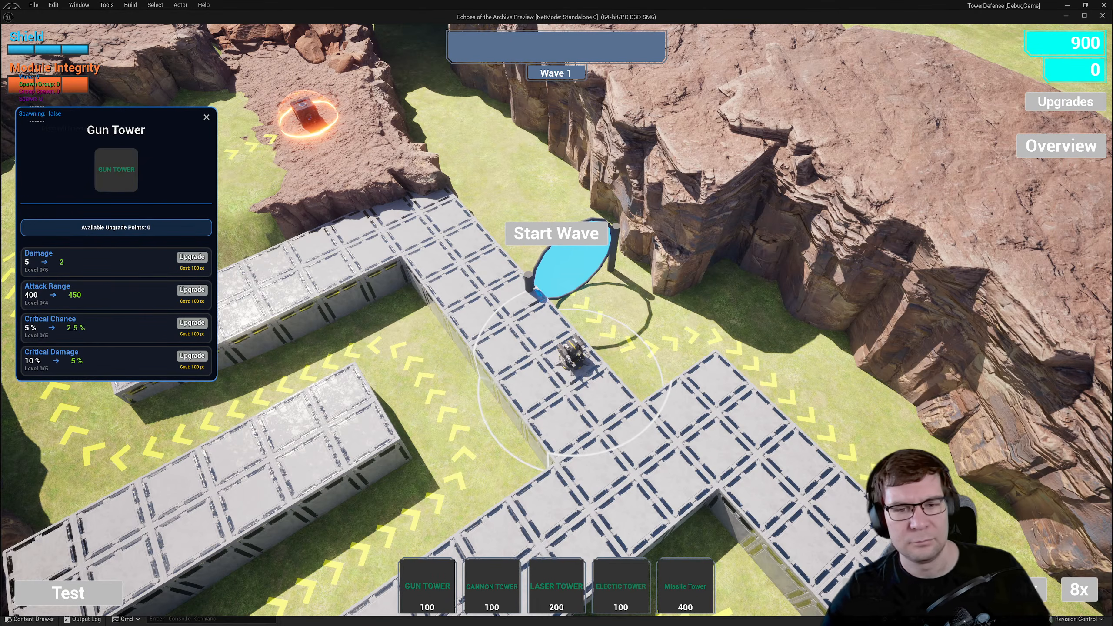
{"action": "key", "text": "Escape"}
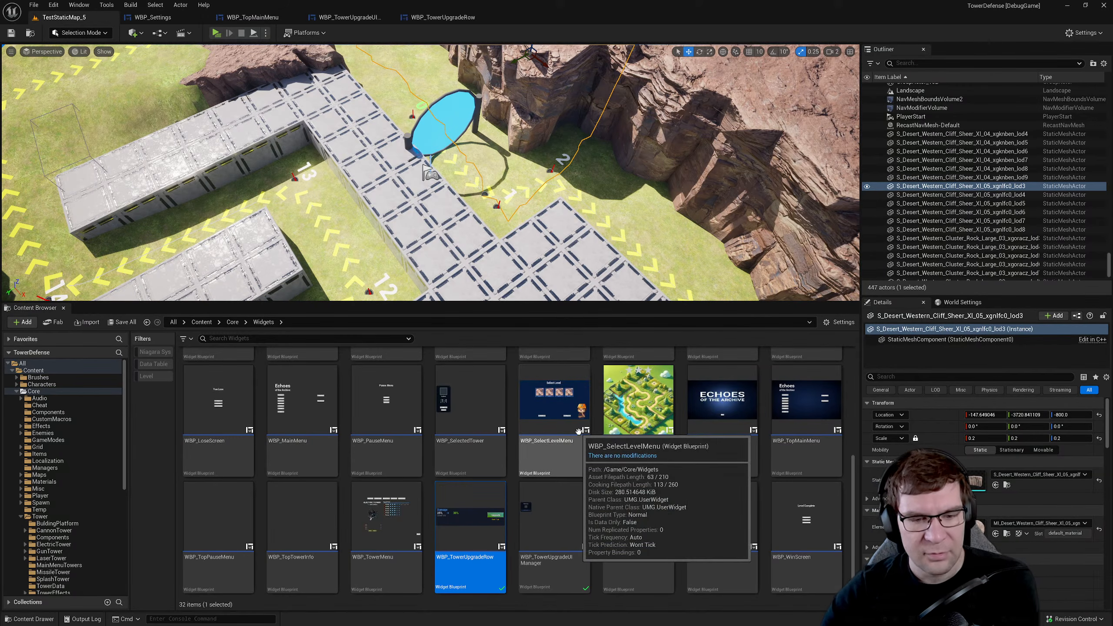
- Reopen the WBP_TowerUpgradeRow widget with the whole upgrade row in view
{"action": "double_click", "coordinate": [470, 540]}
{"action": "right_click_drag", "start_coordinate": [490, 353], "coordinate": [547, 348]}
{"action": "scroll", "coordinate": [455, 398], "scroll_direction": "up", "scroll_amount": 3}
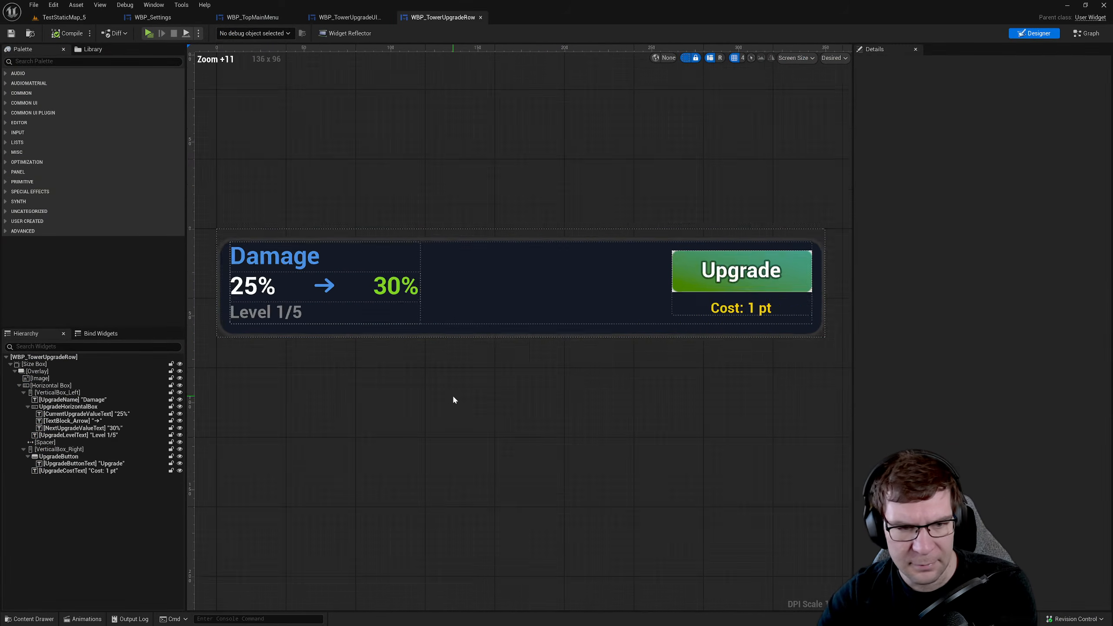
- Examine the slot padding of the row's background image and of the Overlay that contains it
{"action": "right_click_drag", "start_coordinate": [455, 398], "coordinate": [608, 423]}
{"action": "left_click", "coordinate": [579, 339]}
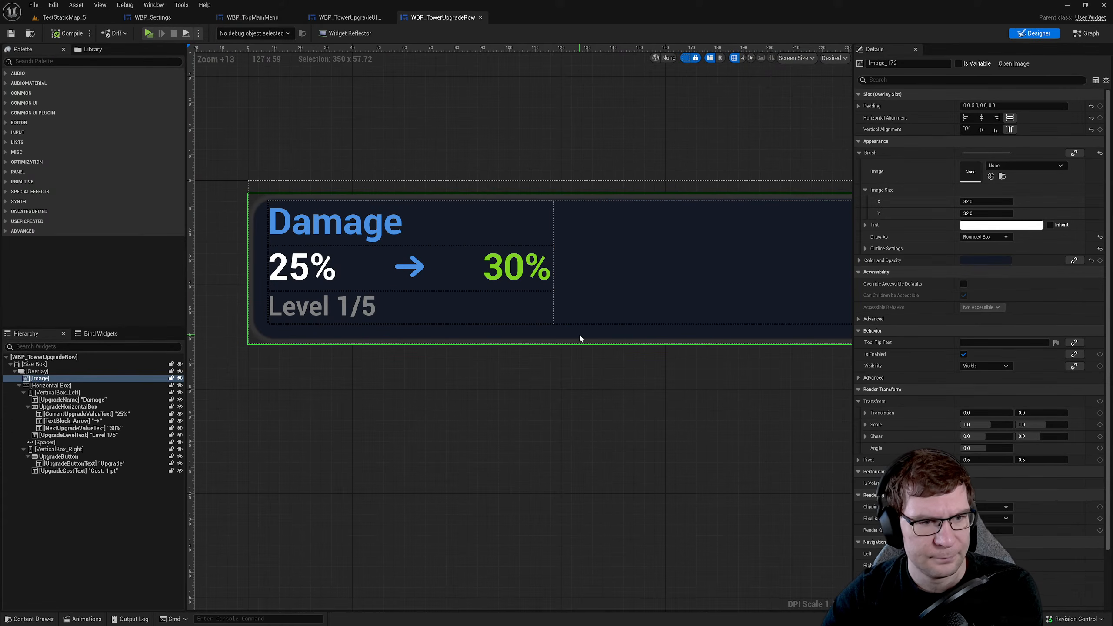
{"action": "right_click_drag", "start_coordinate": [644, 379], "coordinate": [594, 365]}
{"action": "scroll", "coordinate": [616, 368], "scroll_direction": "down", "scroll_amount": 2}
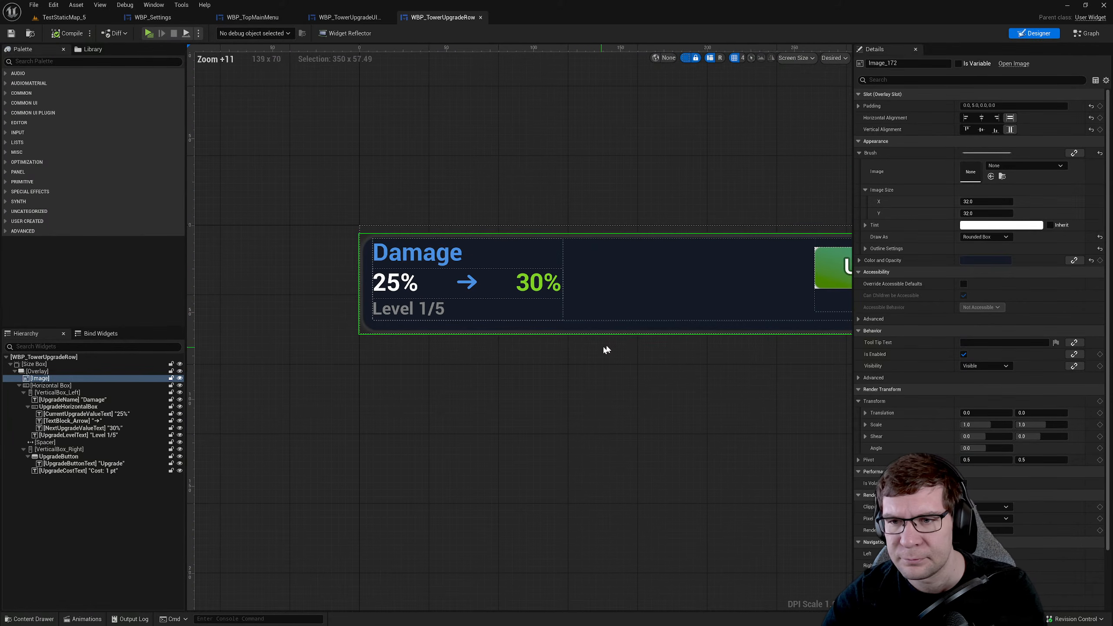
{"action": "left_click", "coordinate": [473, 227]}
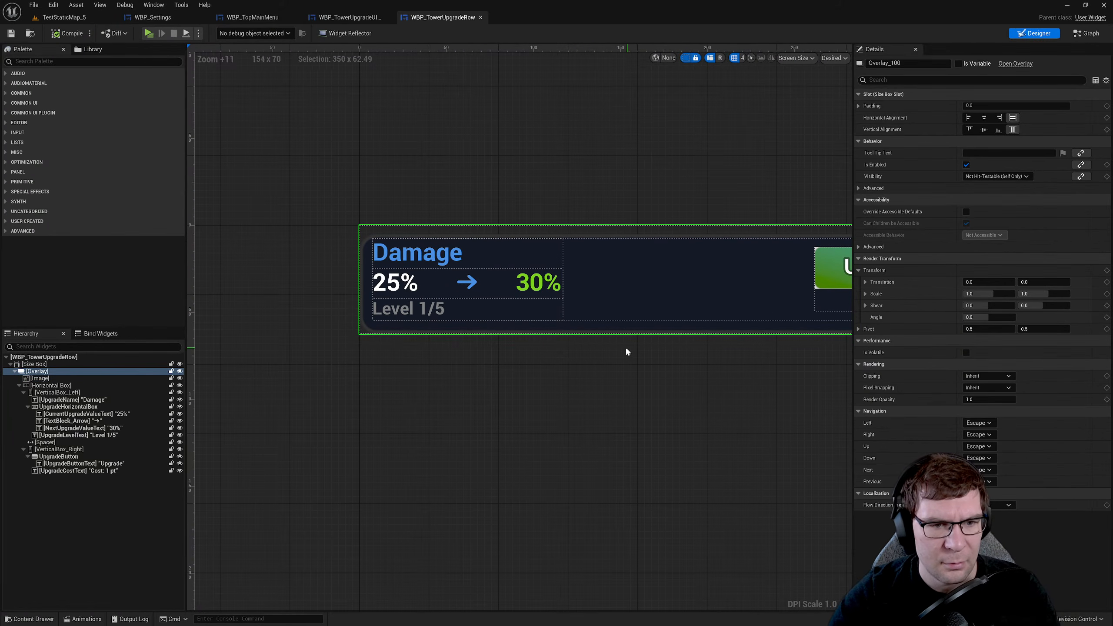
{"action": "left_click", "coordinate": [858, 106]}
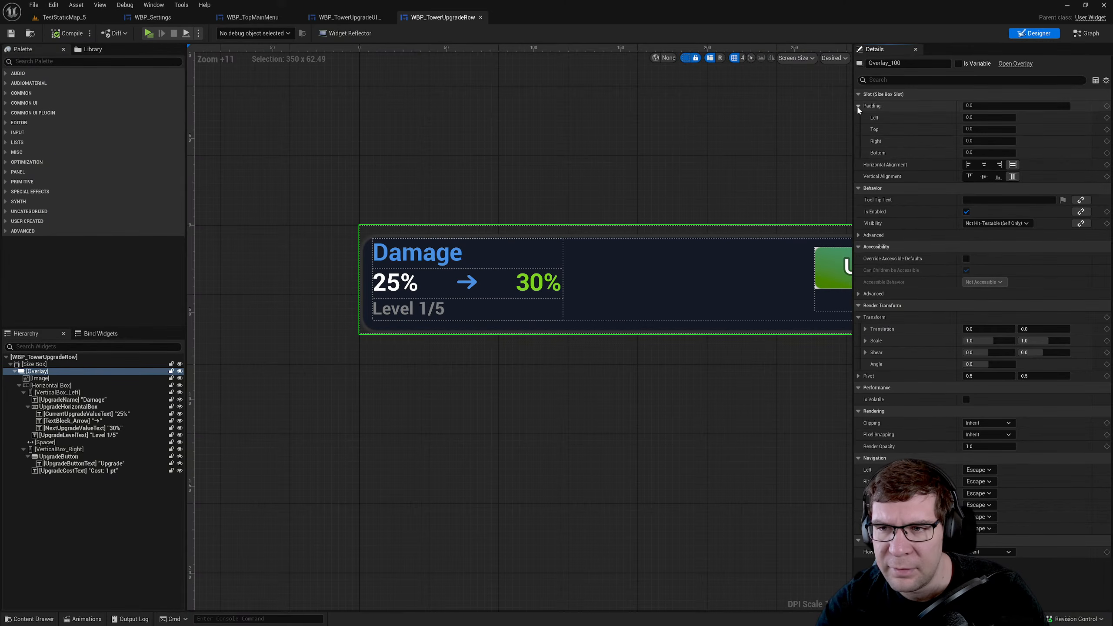
{"action": "left_click", "coordinate": [62, 378]}
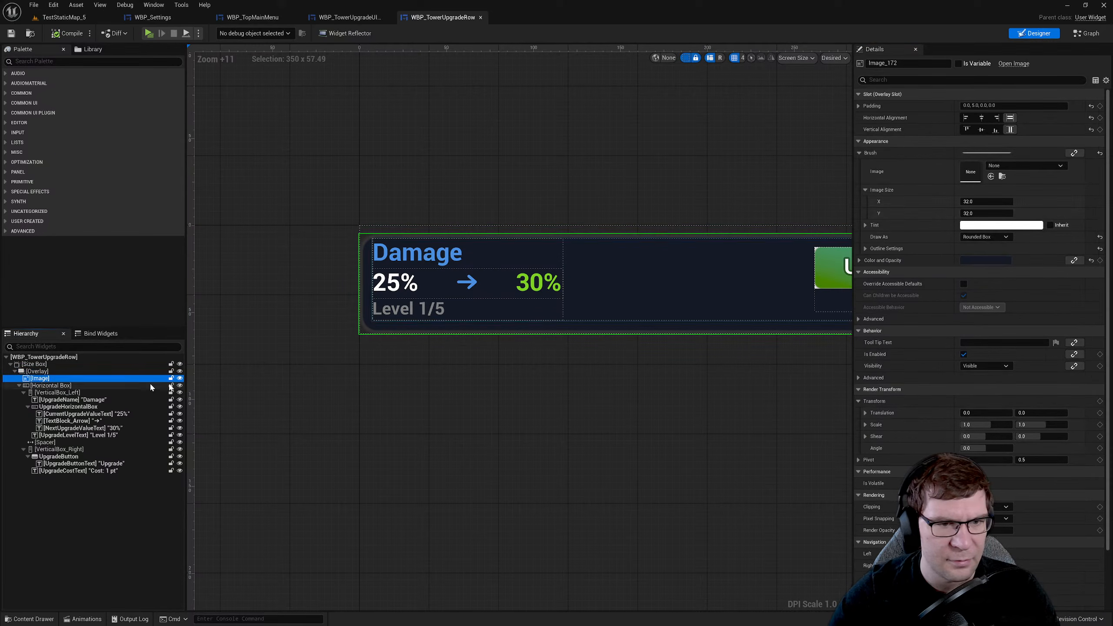
{"action": "right_click_drag", "start_coordinate": [538, 365], "coordinate": [410, 372]}
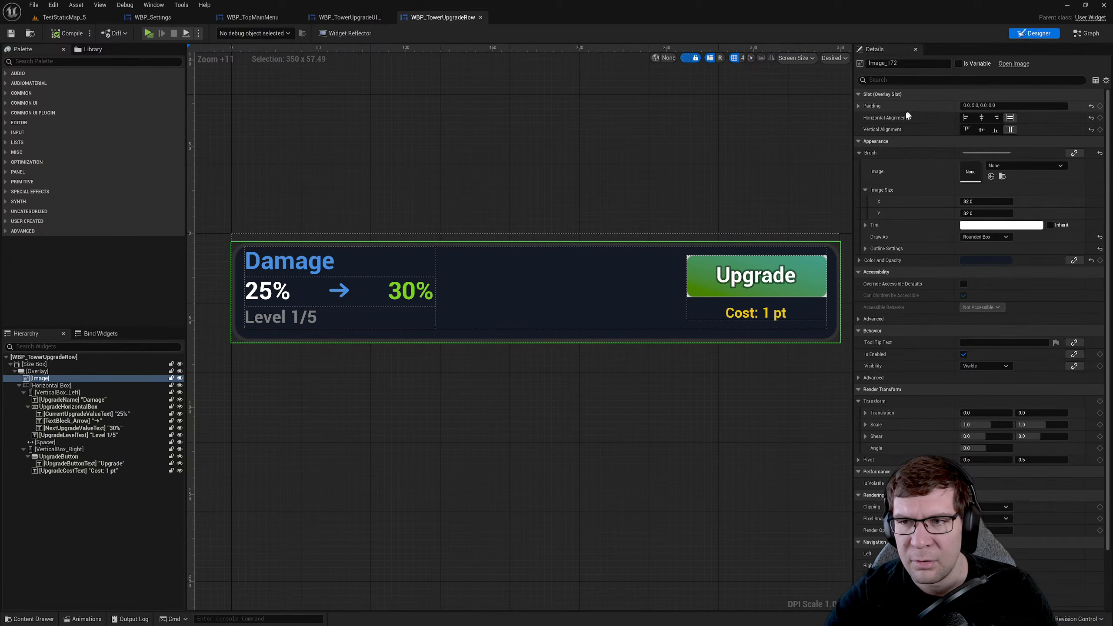
{"action": "left_click", "coordinate": [858, 106]}
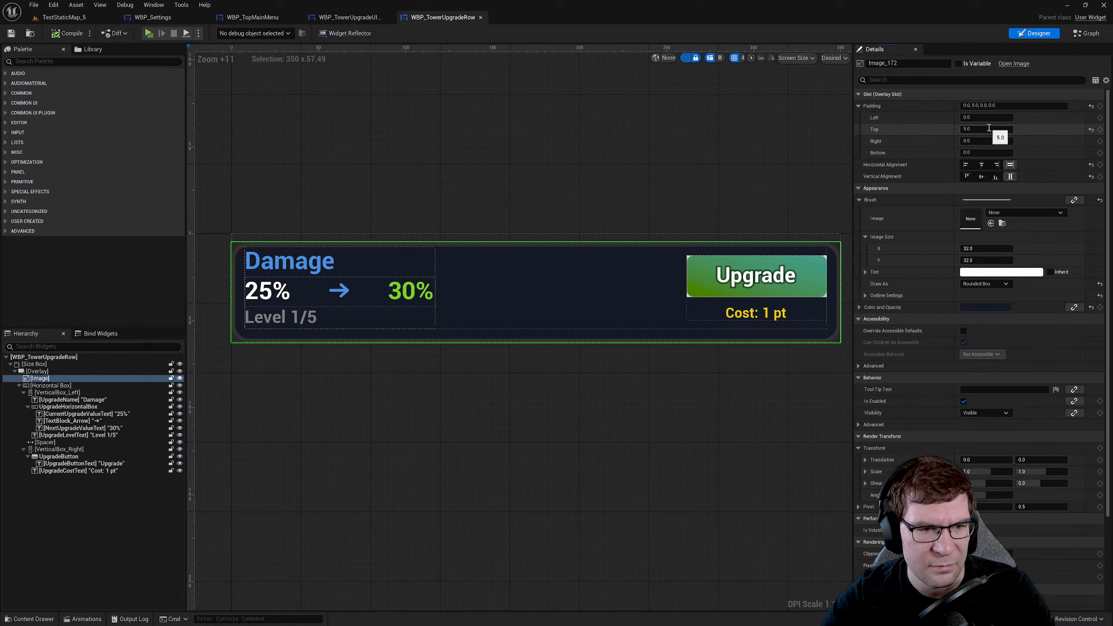
{"action": "scroll", "coordinate": [519, 157], "scroll_direction": "up", "scroll_amount": 8}
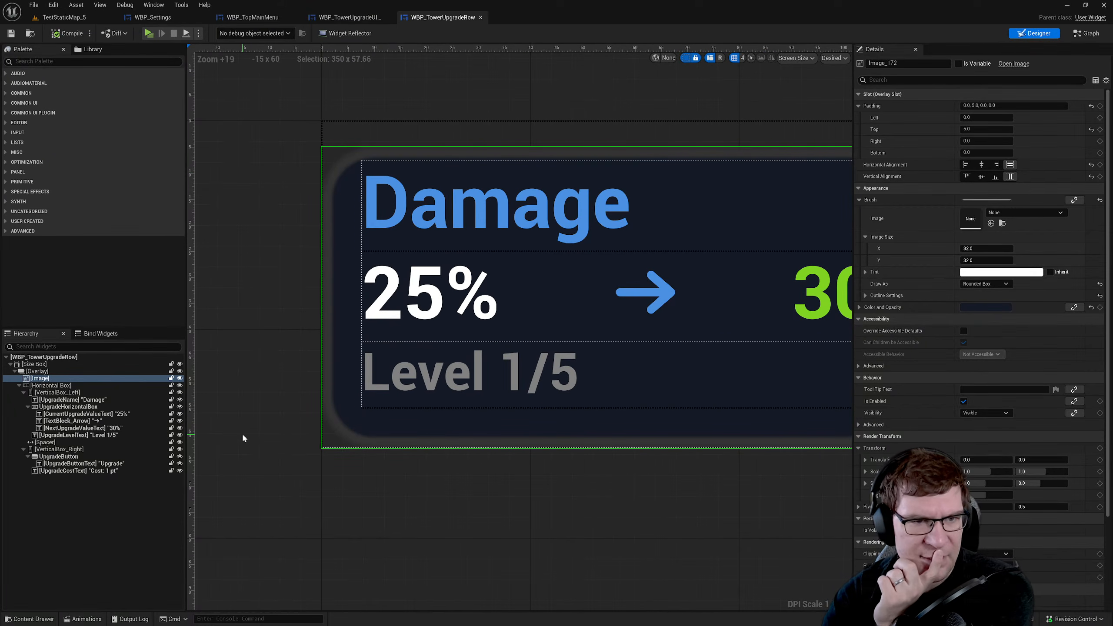
- Try a uniform padding of 0 on the Horizontal Box inside the row's Overlay
{"action": "left_click", "coordinate": [69, 387]}
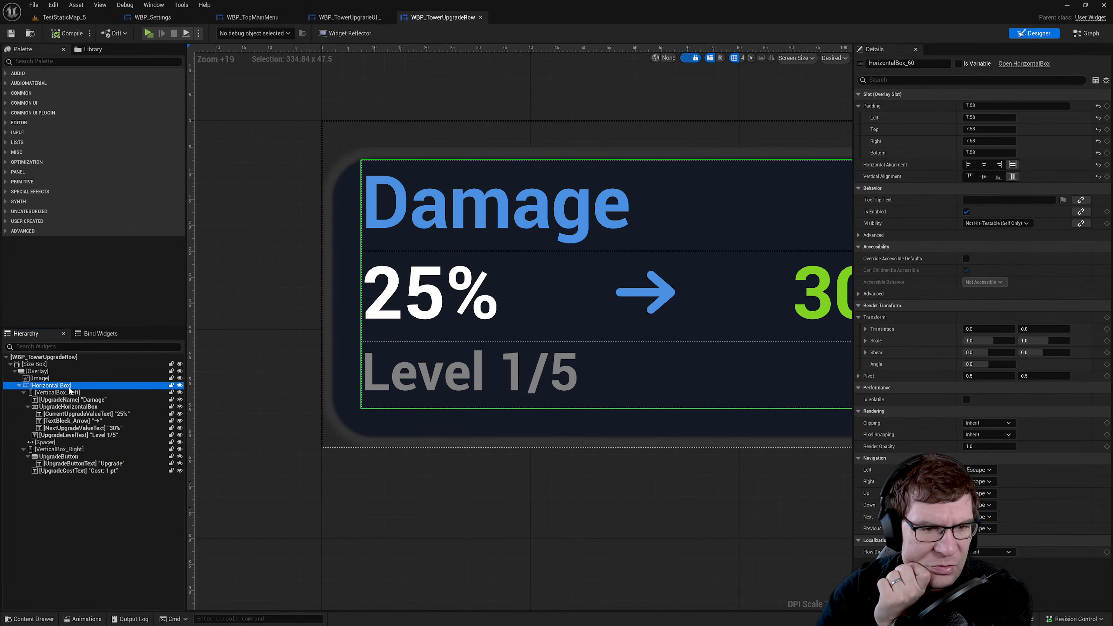
{"action": "left_click", "coordinate": [991, 106]}
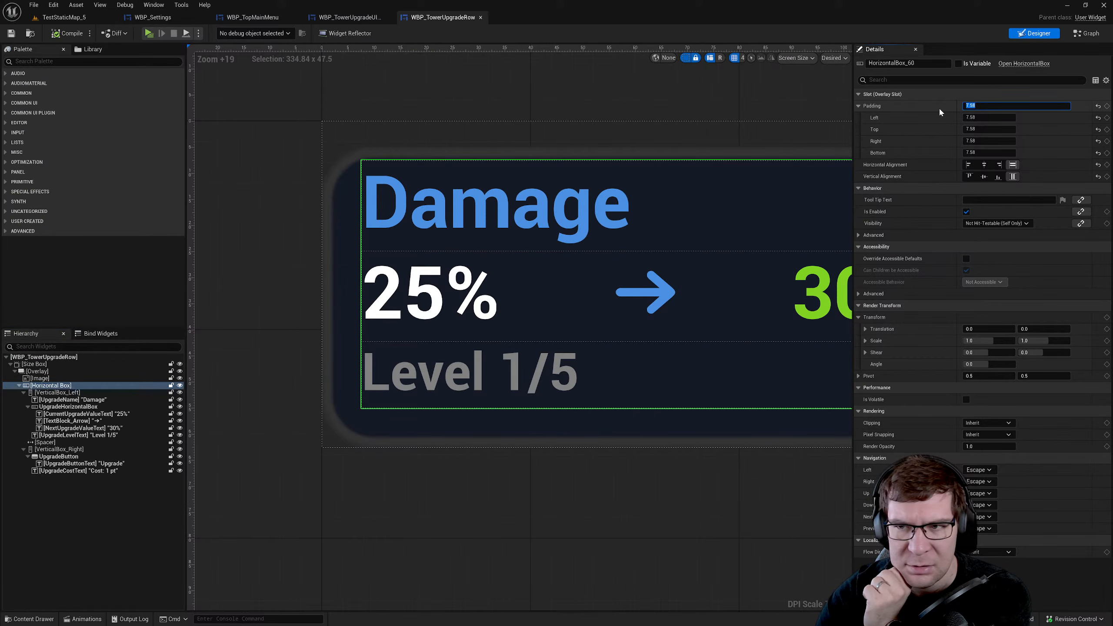
{"action": "type", "text": "0"}
{"action": "key", "text": "Return"}
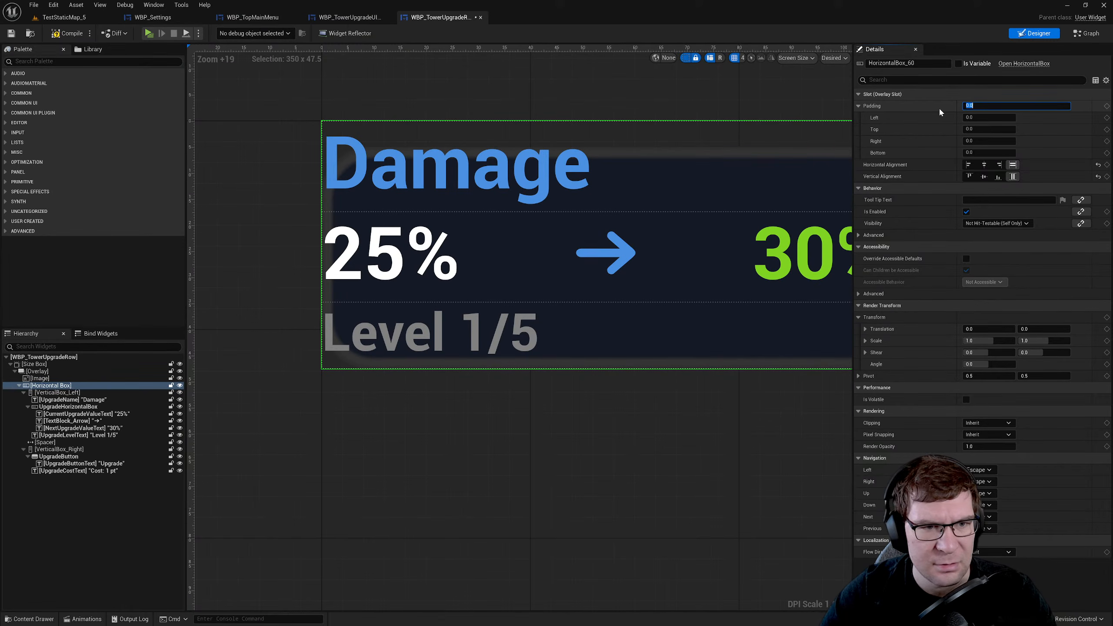
{"action": "scroll", "coordinate": [571, 390], "scroll_direction": "down", "scroll_amount": 5}
{"action": "right_click_drag", "start_coordinate": [579, 387], "coordinate": [406, 360]}
{"action": "scroll", "coordinate": [487, 366], "scroll_direction": "down", "scroll_amount": 4}
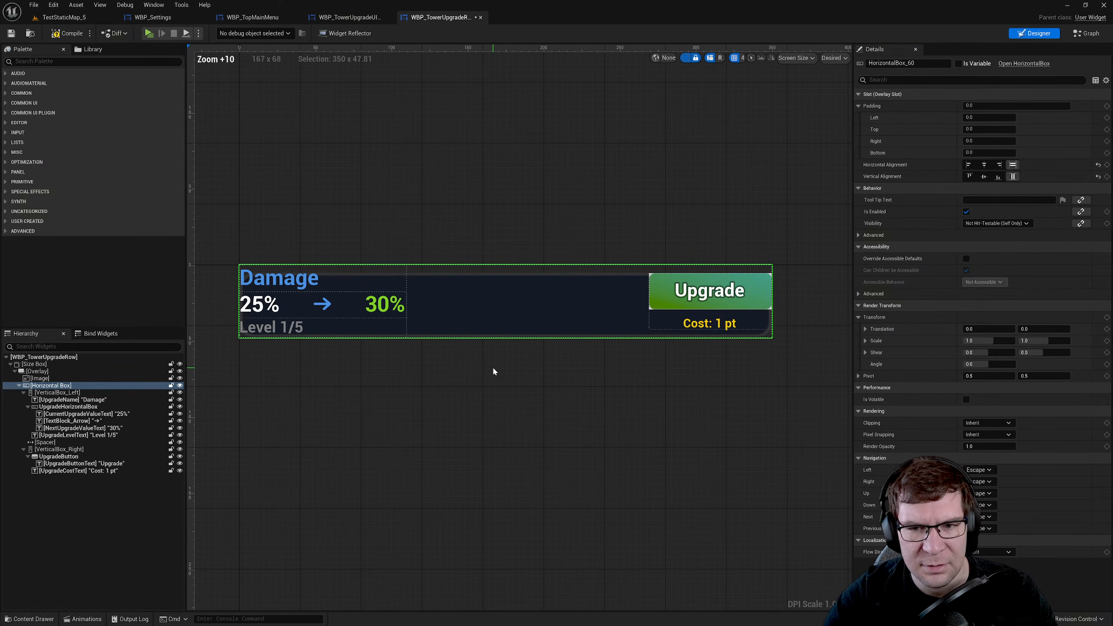
- Try padding values of 10, 8 and 6 on the Horizontal Box and settle on 5 for all sides
{"action": "right_click_drag", "start_coordinate": [493, 372], "coordinate": [600, 345]}
{"action": "left_click", "coordinate": [992, 105]}
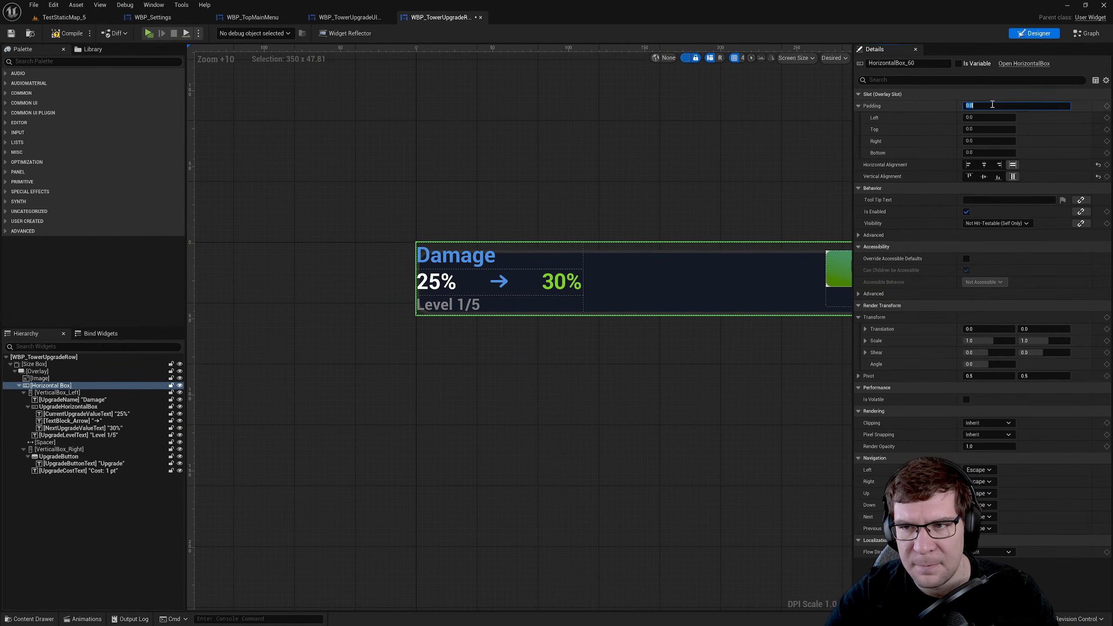
{"action": "type", "text": "10"}
{"action": "key", "text": "Return"}
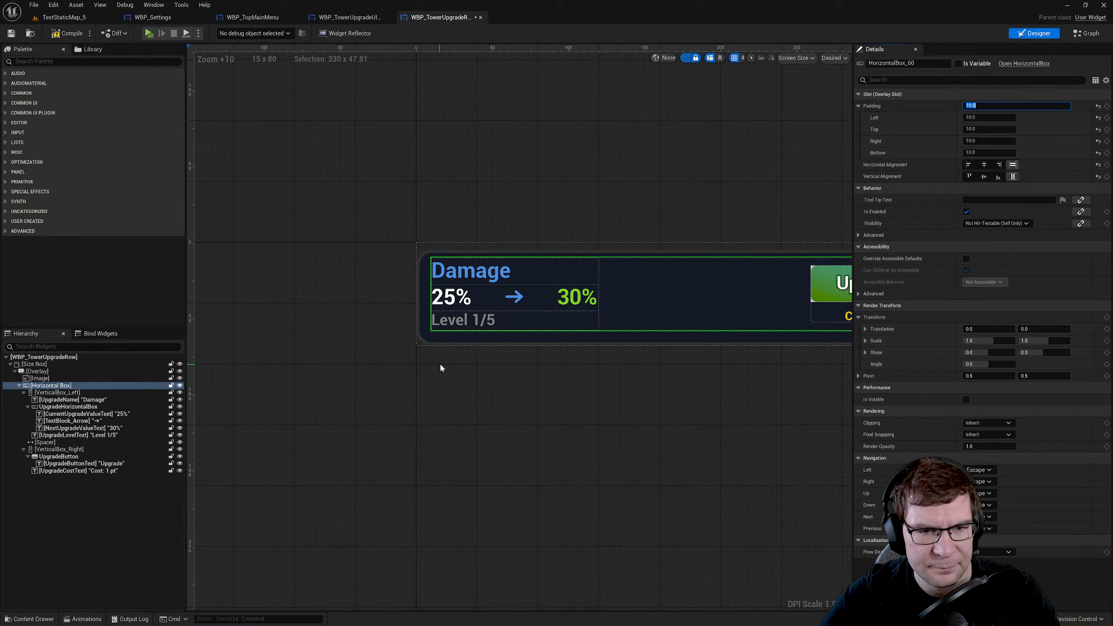
{"action": "scroll", "coordinate": [440, 363], "scroll_direction": "up", "scroll_amount": 4}
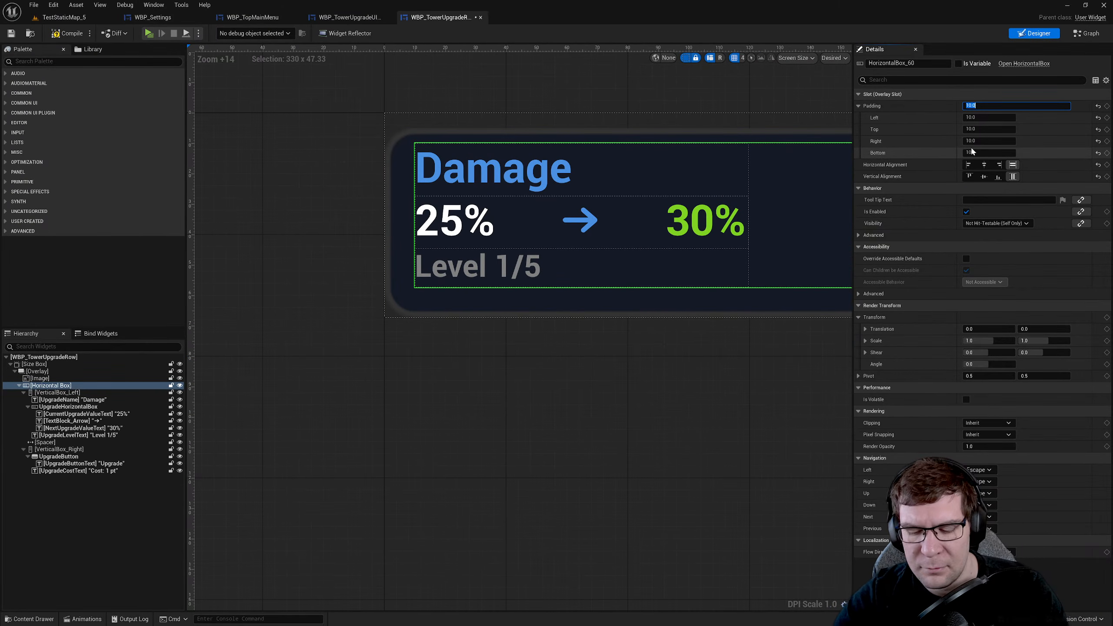
{"action": "type", "text": "8"}
{"action": "key", "text": "Return"}
{"action": "type", "text": "6"}
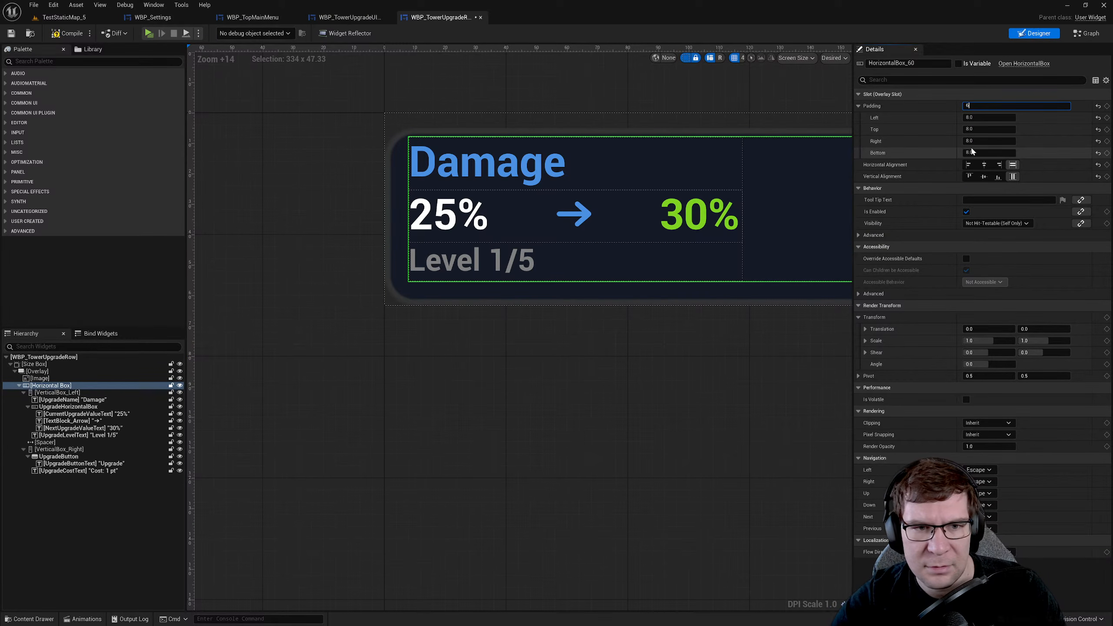
{"action": "key", "text": "Return"}
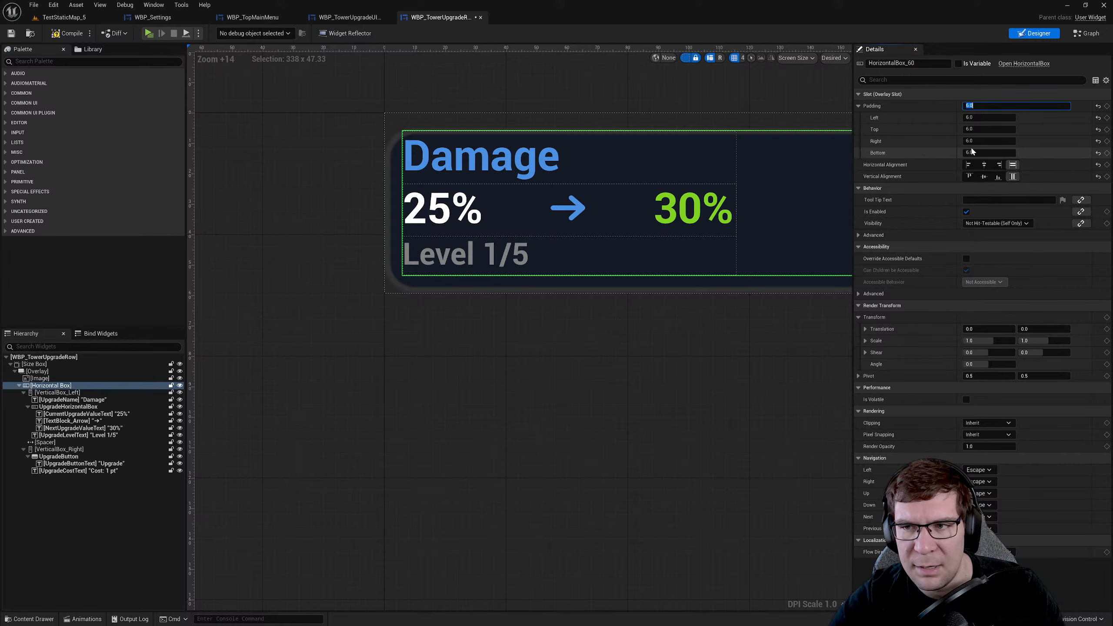
{"action": "type", "text": "5"}
{"action": "key", "text": "Return"}
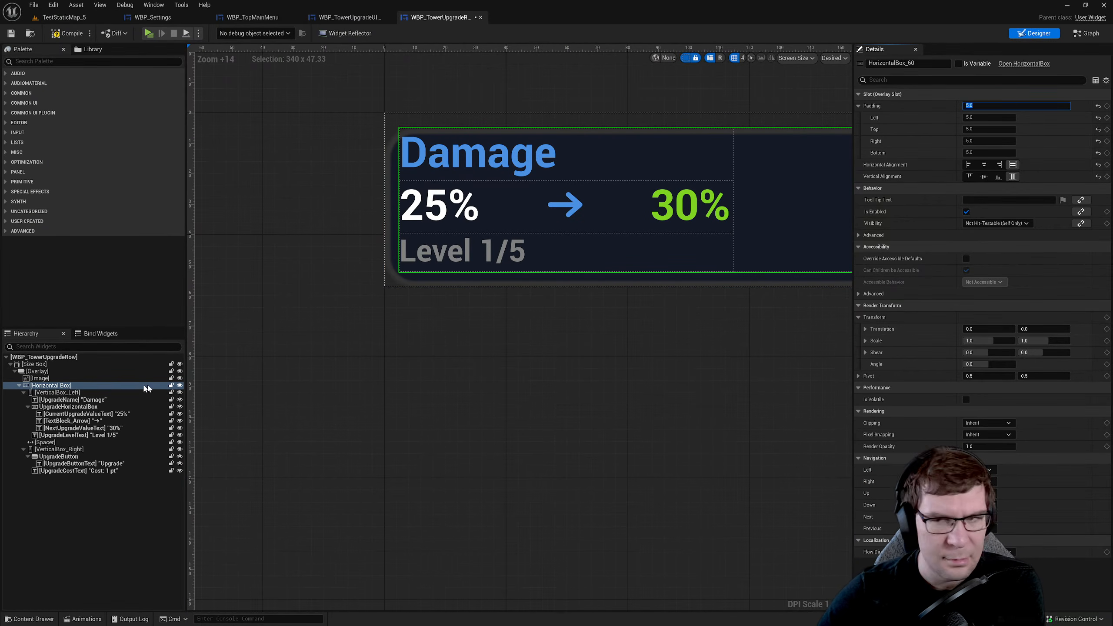
- Try centering the Horizontal Box vertically and horizontally, and restore its fill alignment in both directions
{"action": "left_click", "coordinate": [986, 176]}
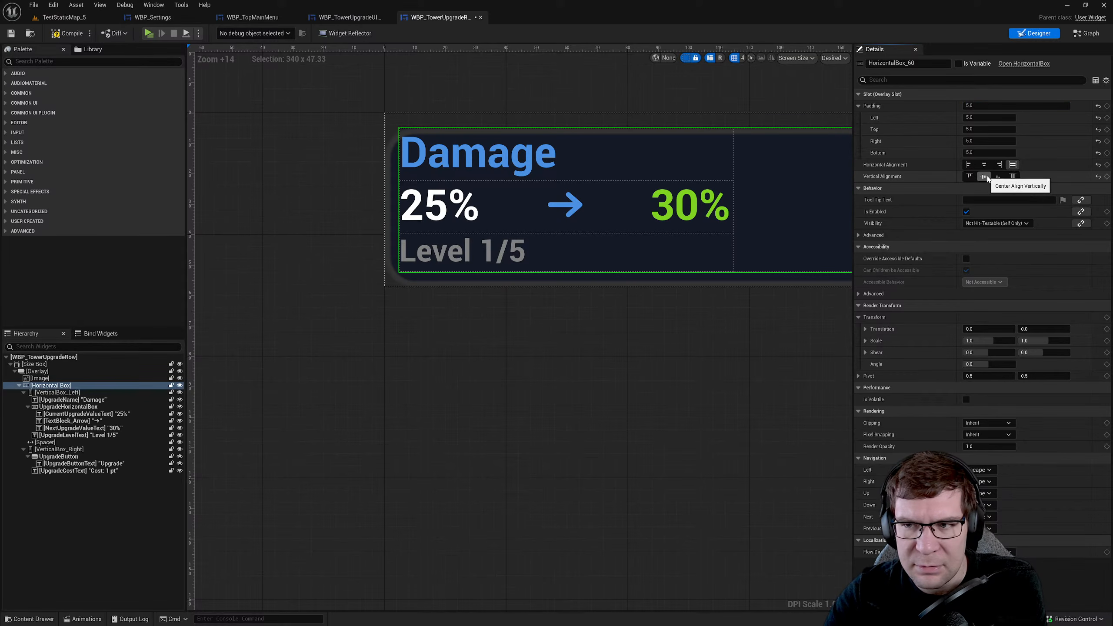
{"action": "left_click", "coordinate": [984, 164]}
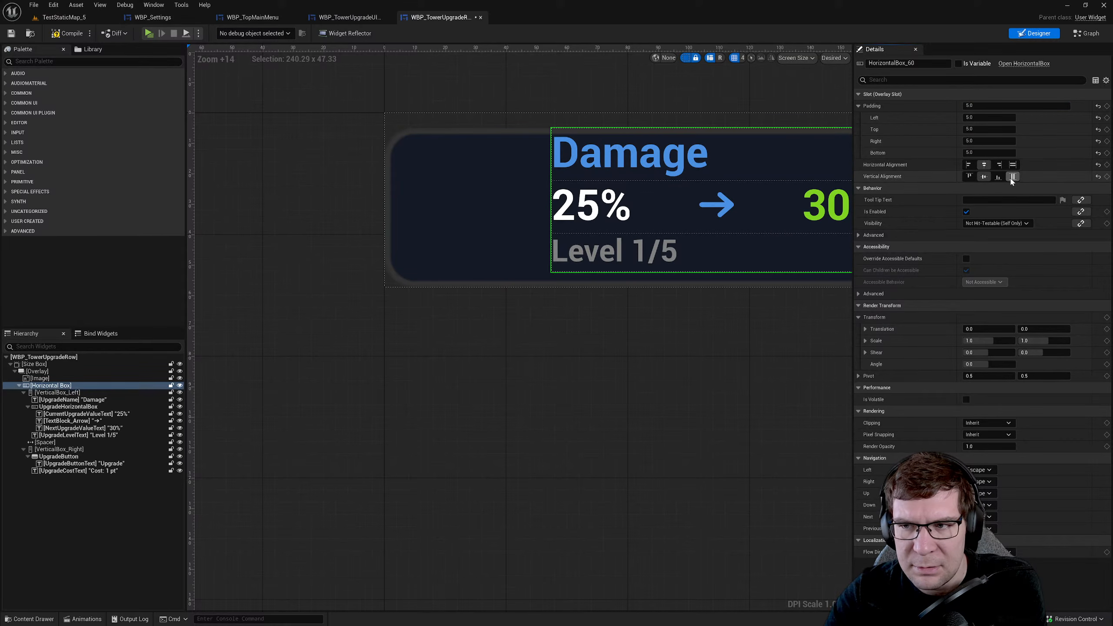
{"action": "key", "text": "ctrl+z"}
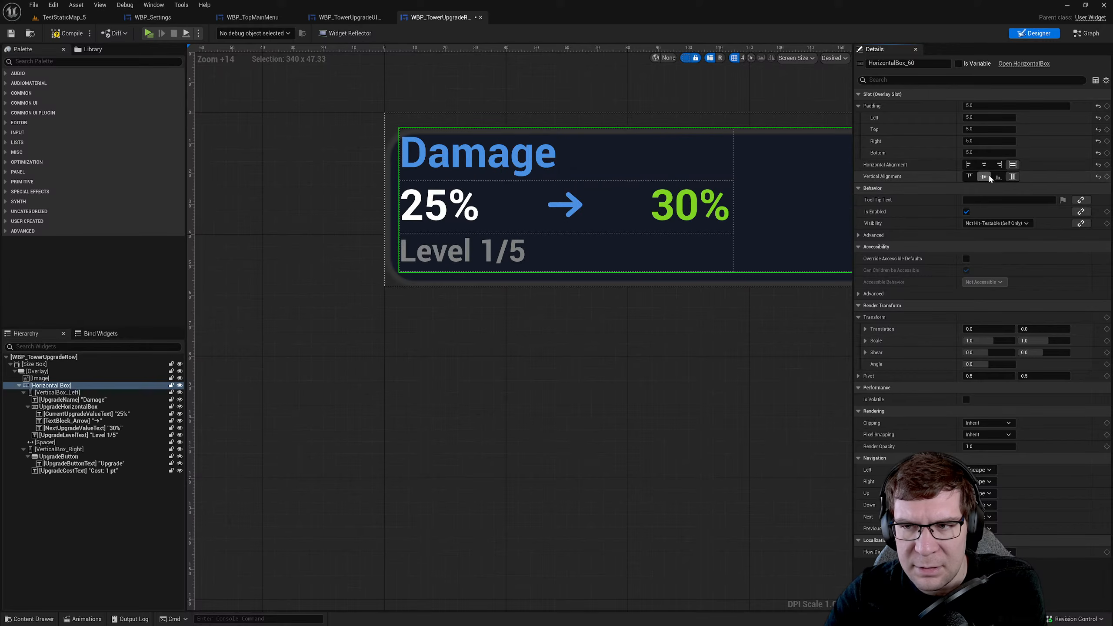
{"action": "left_click", "coordinate": [1012, 177]}
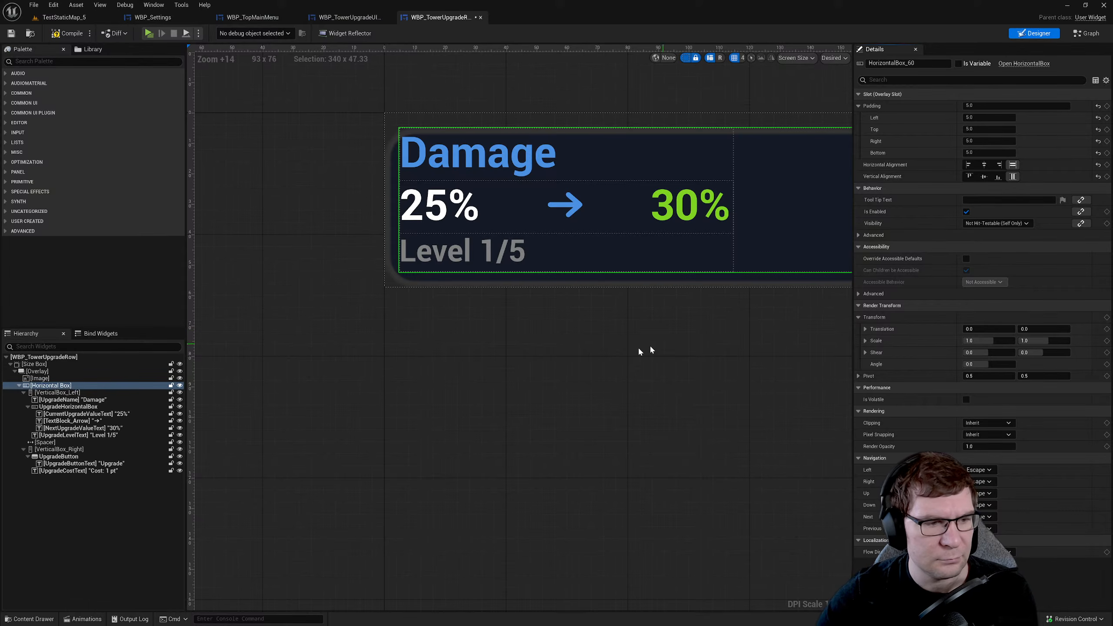
- Try top padding values of 6 and 10 on the row's background image
{"action": "left_click", "coordinate": [68, 381]}
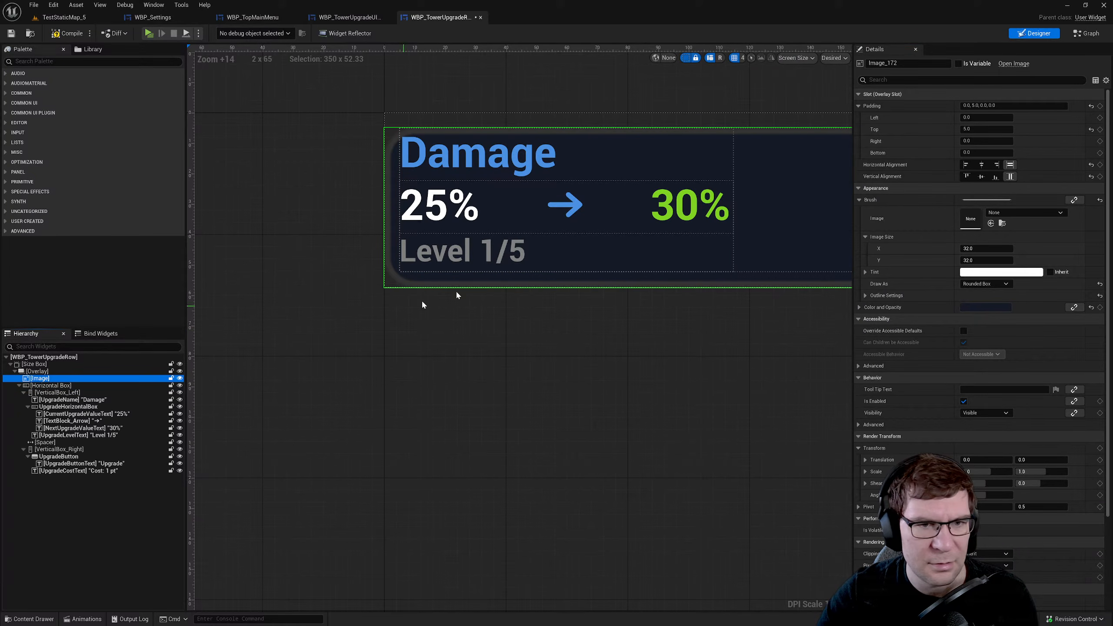
{"action": "left_click", "coordinate": [979, 129]}
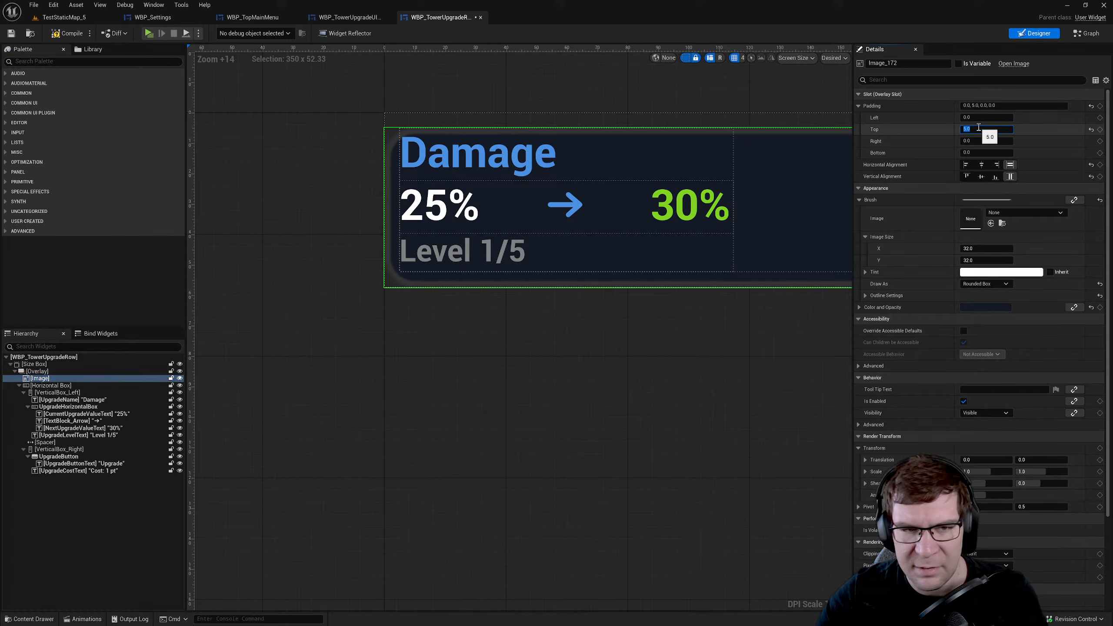
{"action": "type", "text": "6"}
{"action": "key", "text": "Return"}
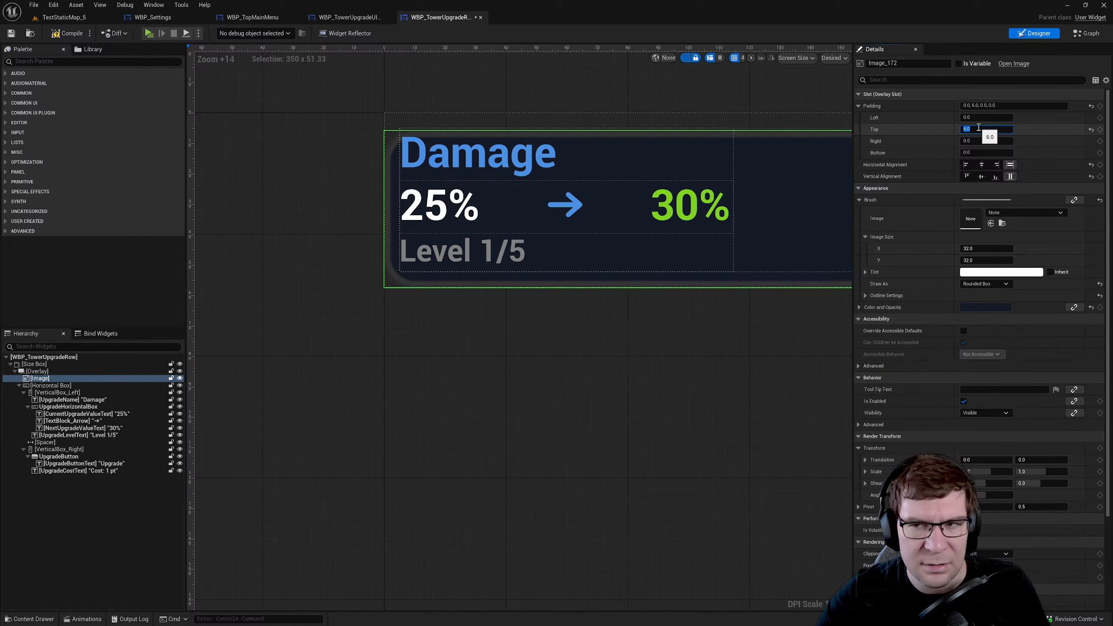
{"action": "type", "text": "10"}
{"action": "key", "text": "Return"}
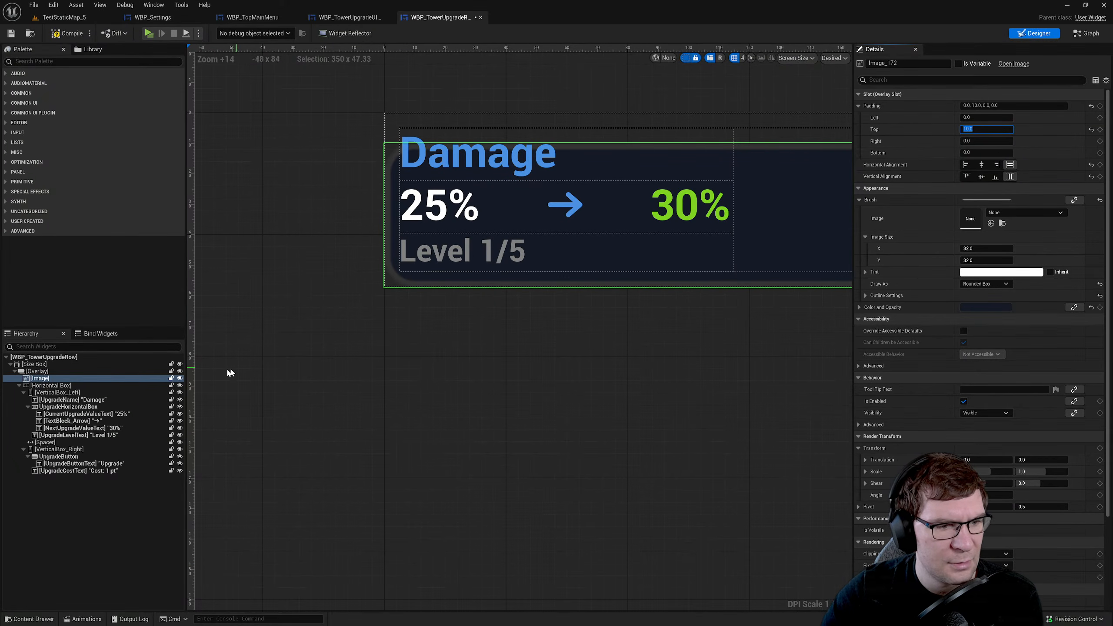
- Hide the background image to check the row's text layout without it, and show the image again
{"action": "left_click", "coordinate": [180, 377]}
{"action": "right_click_drag", "start_coordinate": [494, 325], "coordinate": [289, 338]}
{"action": "scroll", "coordinate": [558, 325], "scroll_direction": "down", "scroll_amount": 2}
{"action": "right_click_drag", "start_coordinate": [558, 325], "coordinate": [773, 327]}
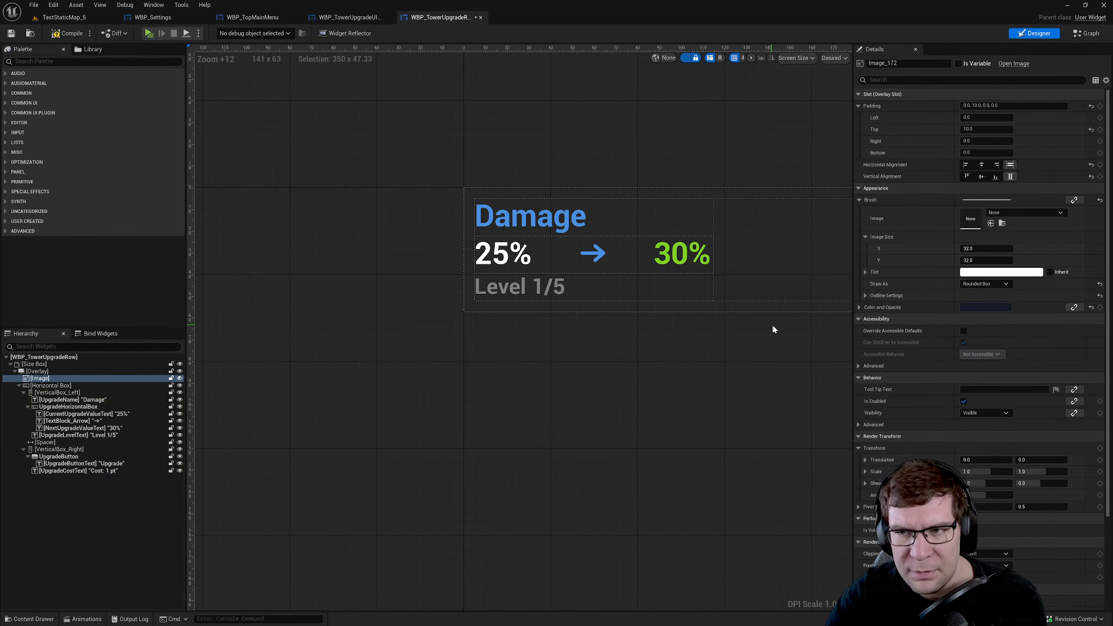
{"action": "left_click", "coordinate": [180, 378]}
- Set the background image's top padding to 0 so it fills the full height of the row
{"action": "left_click", "coordinate": [980, 129]}
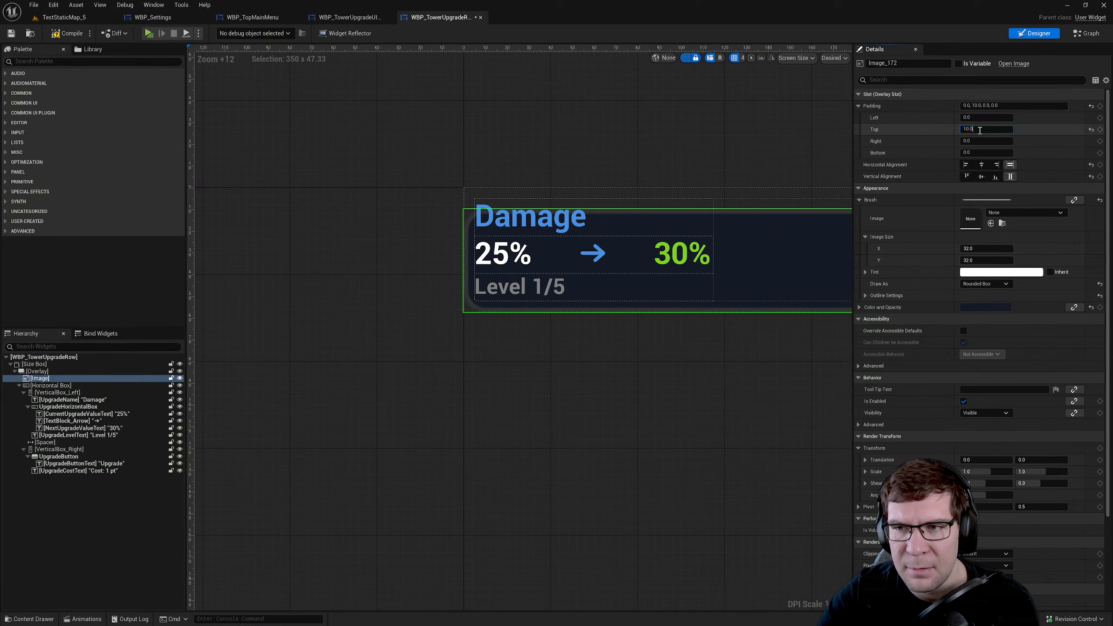
{"action": "type", "text": "0"}
{"action": "key", "text": "Return"}
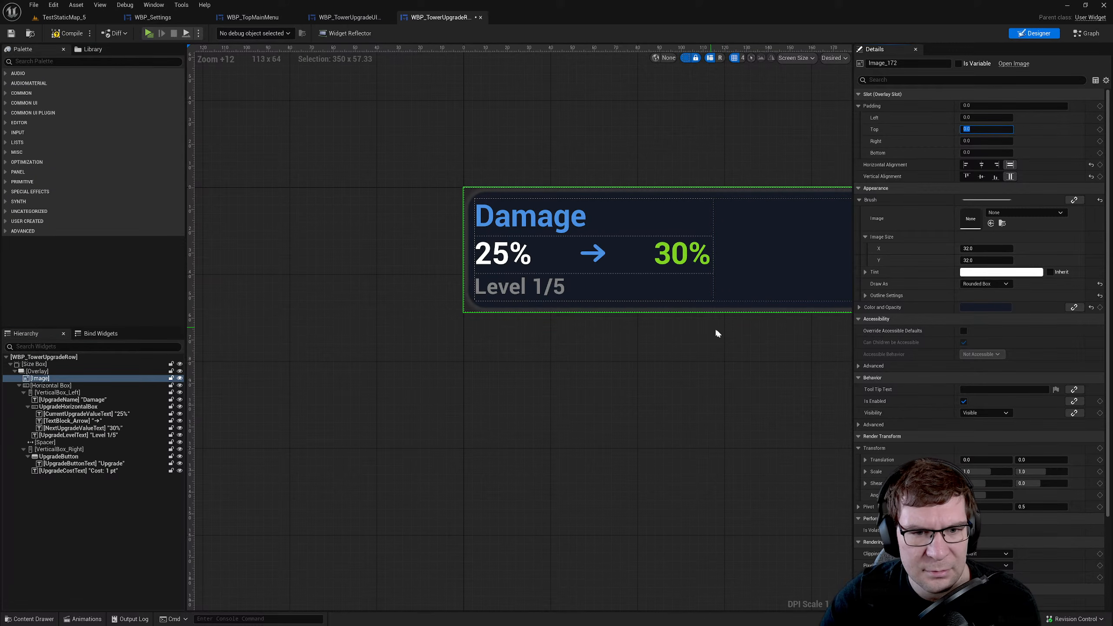
{"action": "right_click_drag", "start_coordinate": [745, 345], "coordinate": [588, 361]}
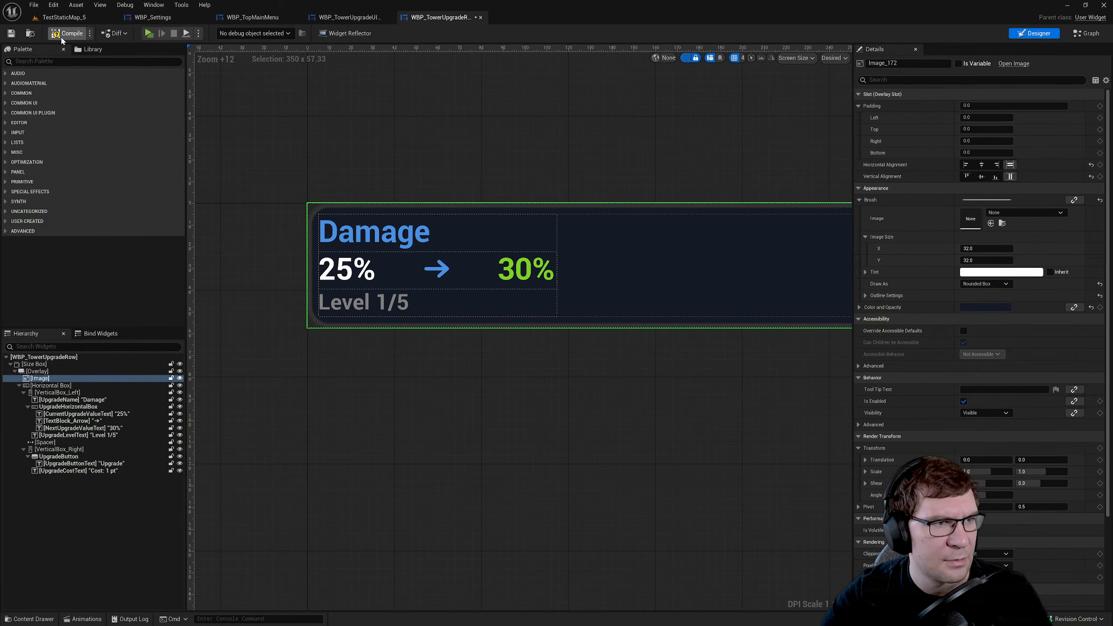
- Play-test the new row padding by placing a Gun Tower and viewing its upgrade panel, and end the play session
{"action": "left_click", "coordinate": [149, 34]}
{"action": "left_click", "coordinate": [432, 592]}
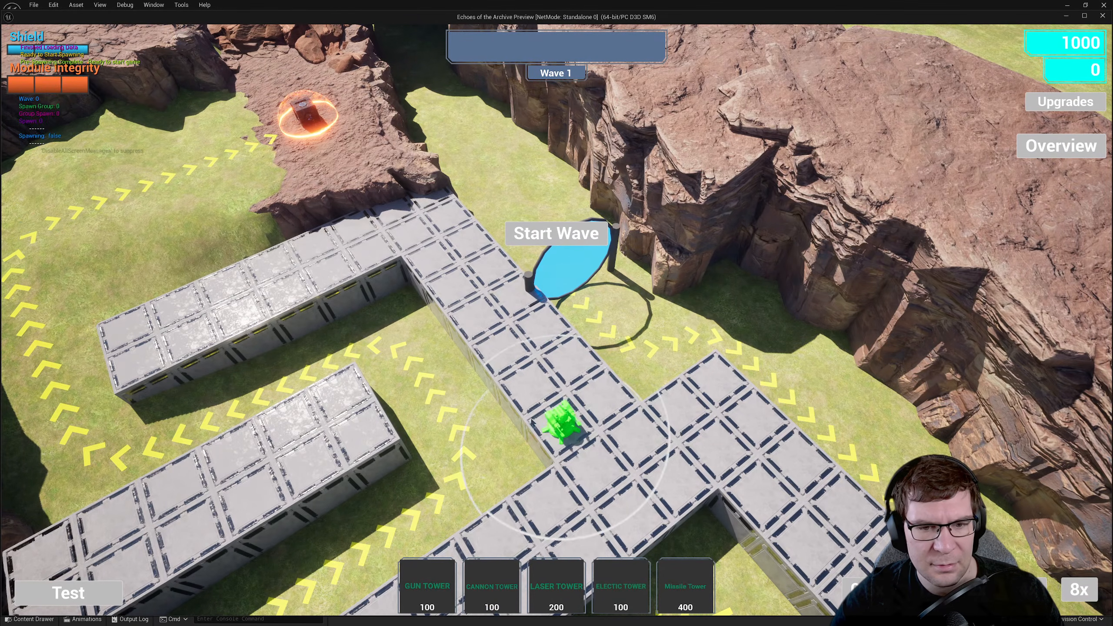
{"action": "left_click", "coordinate": [565, 423]}
{"action": "left_click", "coordinate": [154, 474]}
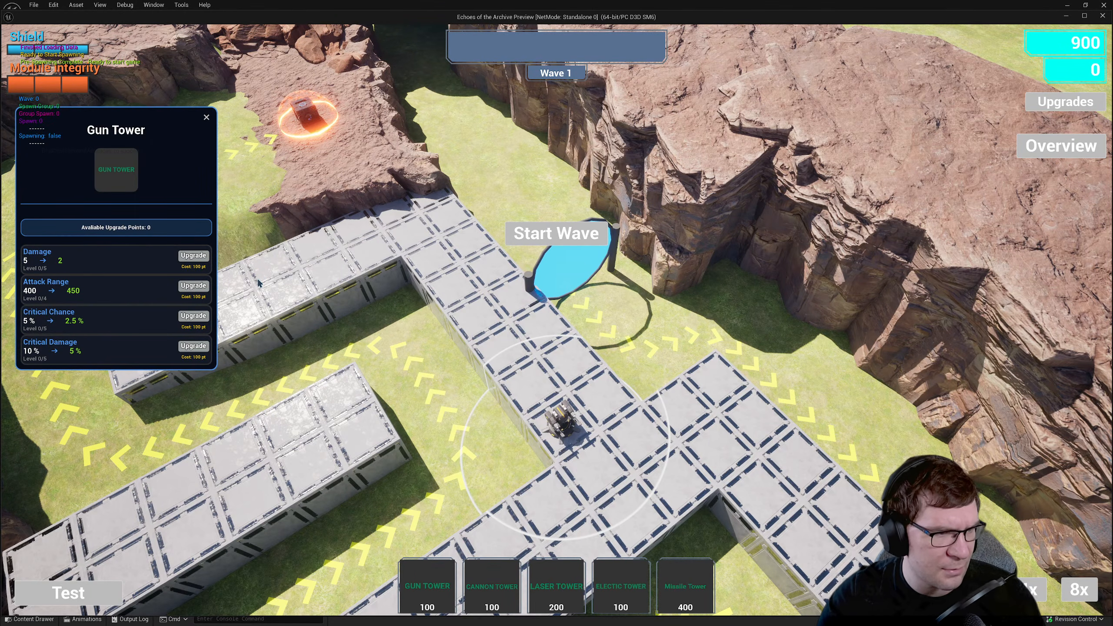
{"action": "left_click", "coordinate": [207, 117]}
{"action": "key", "text": "Escape"}
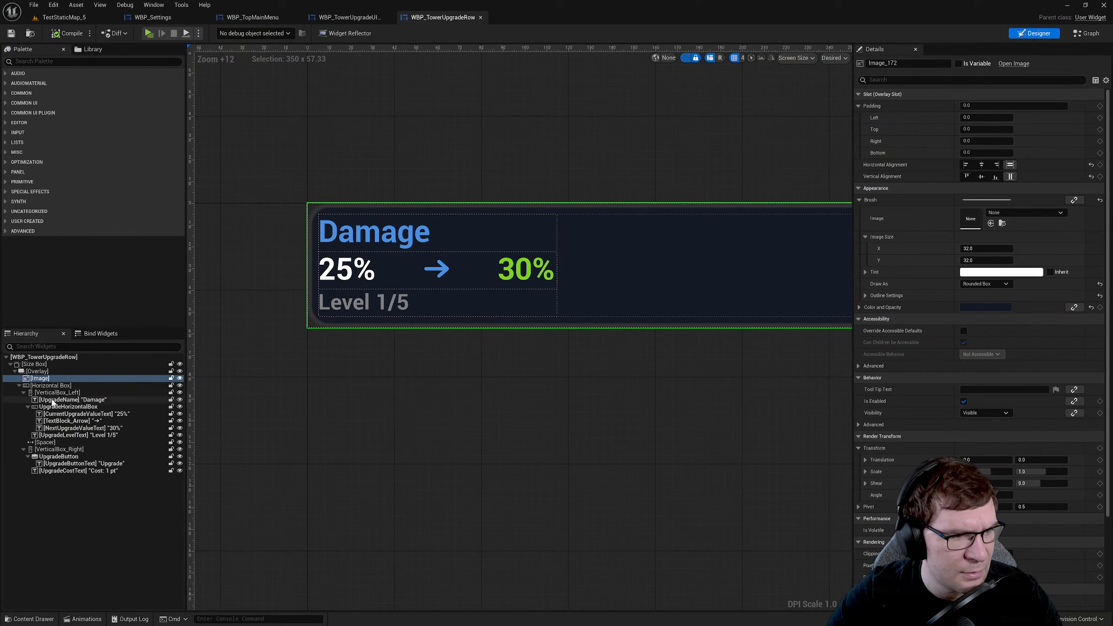
- Set the top padding of the upgrade row's overlay to 5 and compile the widget
{"action": "left_click", "coordinate": [43, 371]}
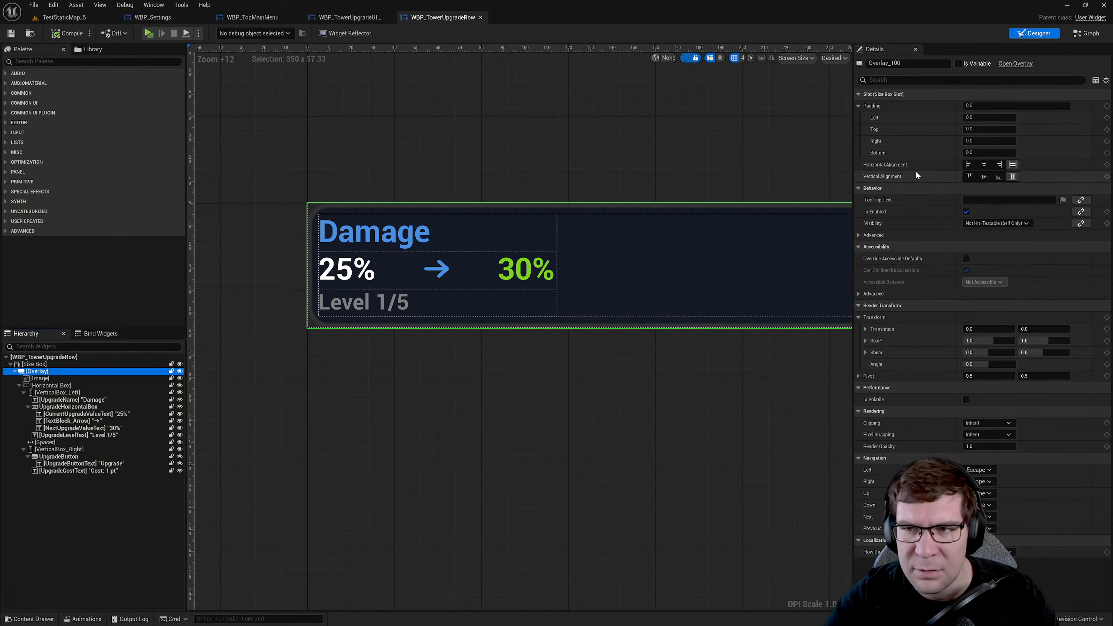
{"action": "left_click", "coordinate": [987, 106]}
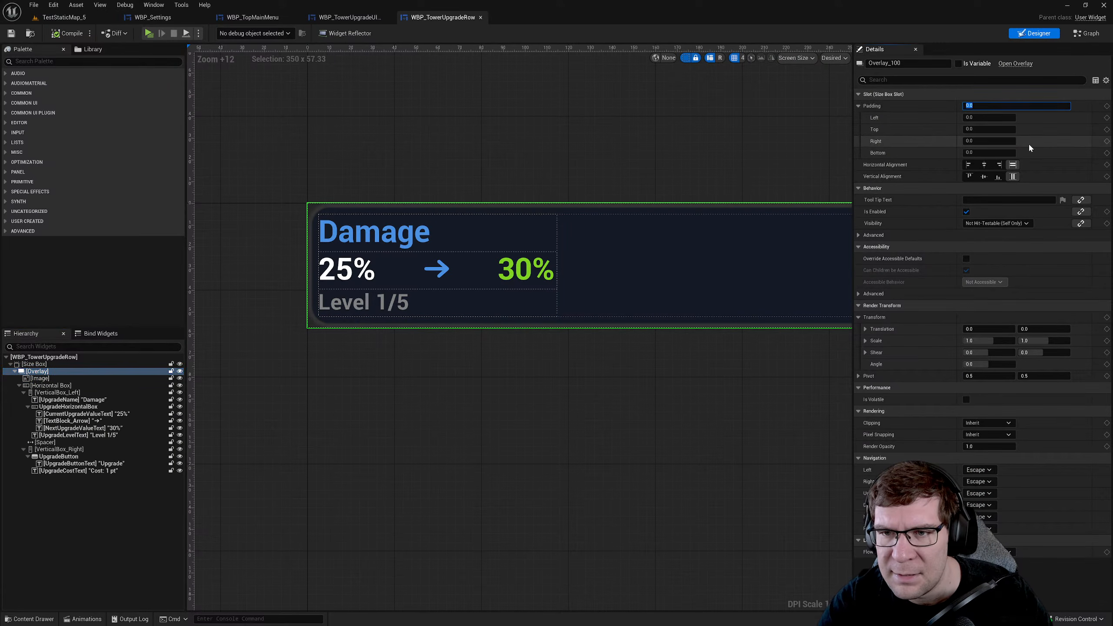
{"action": "left_click", "coordinate": [986, 127]}
{"action": "type", "text": "5"}
{"action": "key", "text": "Return"}
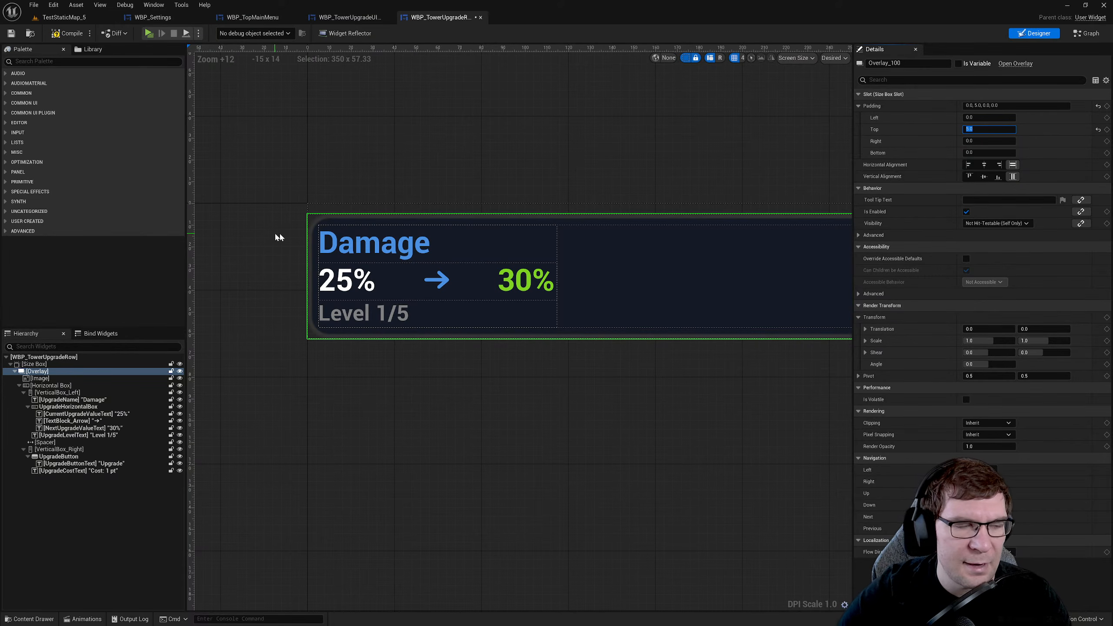
{"action": "left_click", "coordinate": [73, 37]}
{"action": "scroll", "coordinate": [342, 381], "scroll_direction": "up", "scroll_amount": 3}
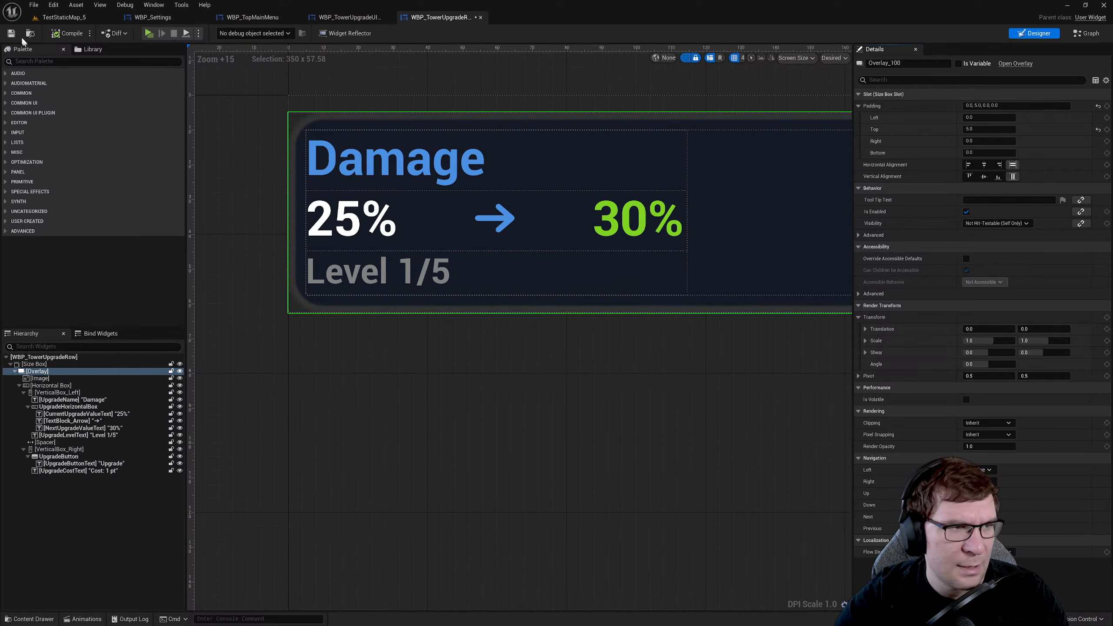
- Play-test TestStaticMap_5 by placing a Gun Tower and viewing its upgrade panel, and end the play session
{"action": "left_click", "coordinate": [60, 17]}
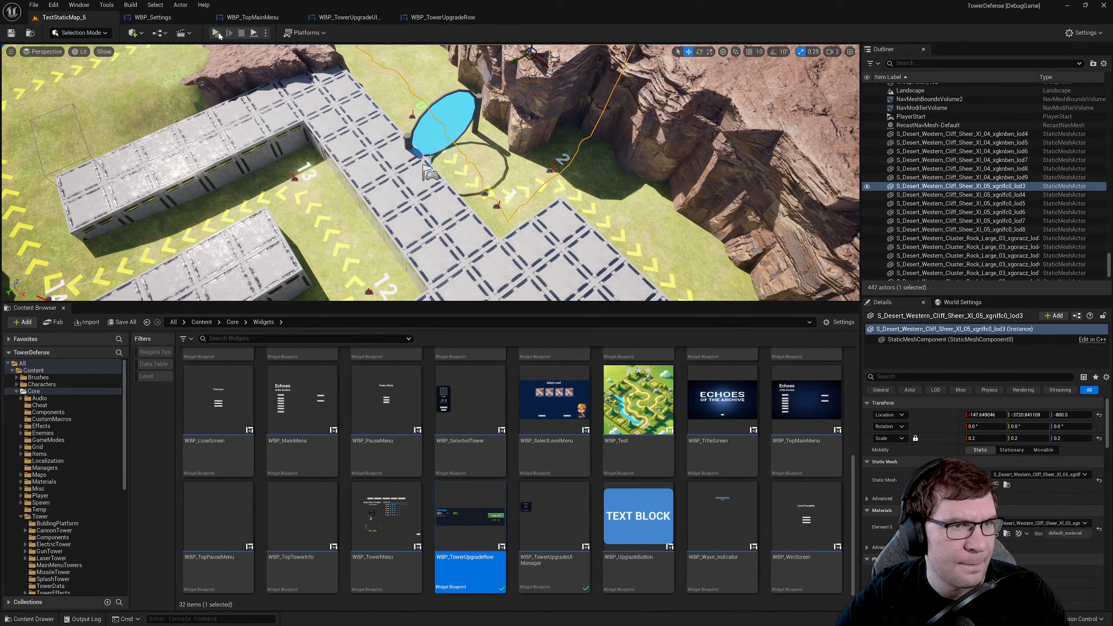
{"action": "left_click", "coordinate": [218, 34]}
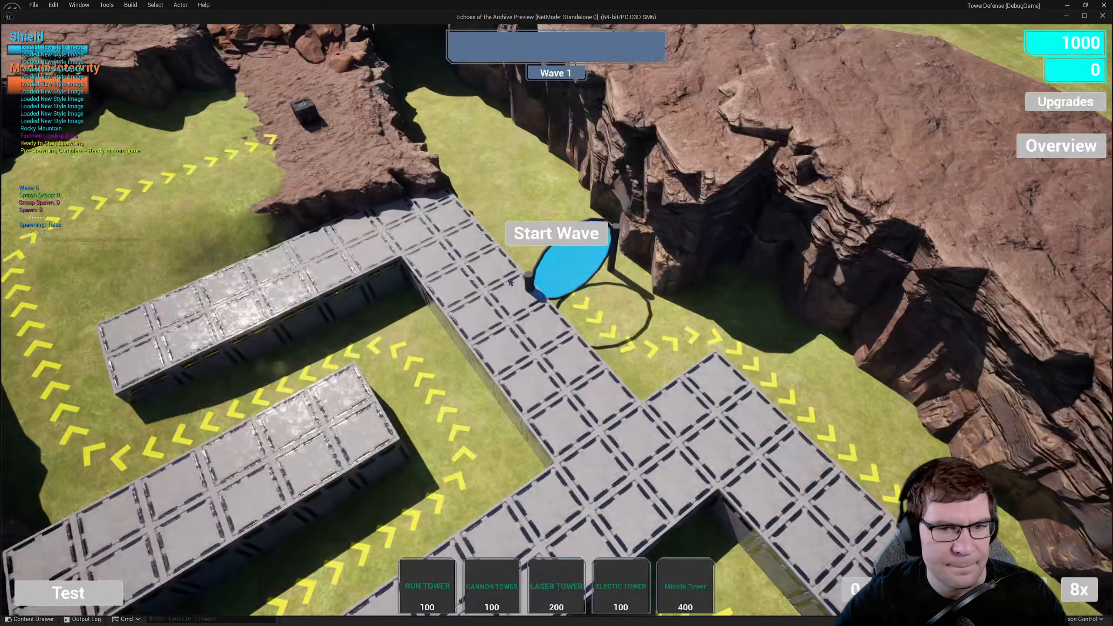
{"action": "left_click", "coordinate": [427, 587]}
{"action": "left_click", "coordinate": [566, 421]}
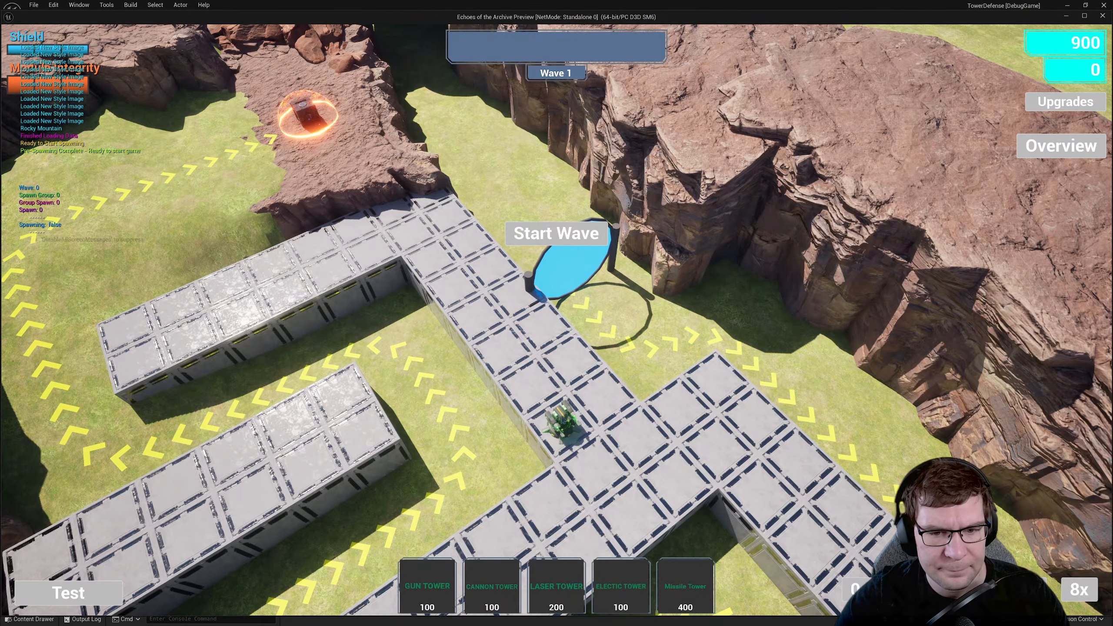
{"action": "left_click", "coordinate": [131, 475]}
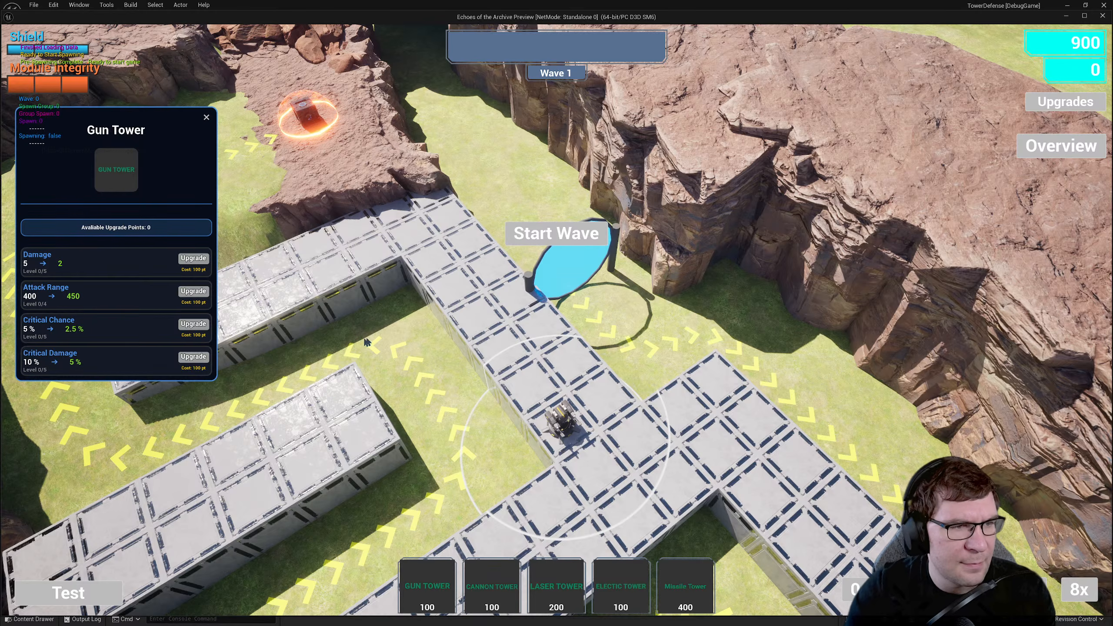
{"action": "key", "text": "Escape"}
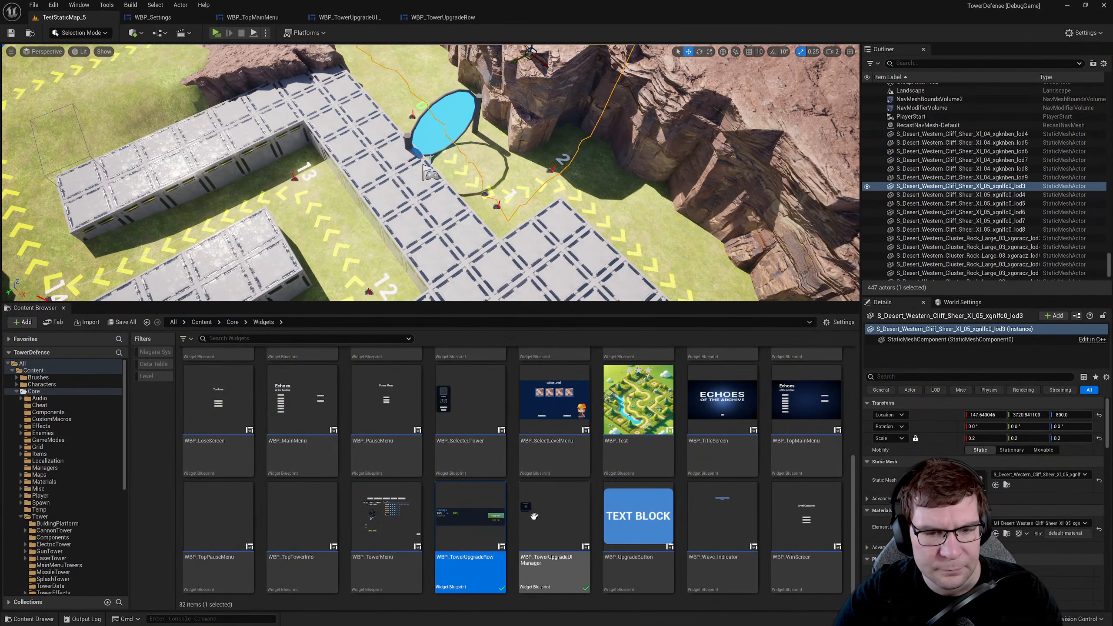
- Open the WBP_TowerUpgradeUIManager widget and inspect its background image and the UpgradeContainer slot settings
{"action": "double_click", "coordinate": [561, 504]}
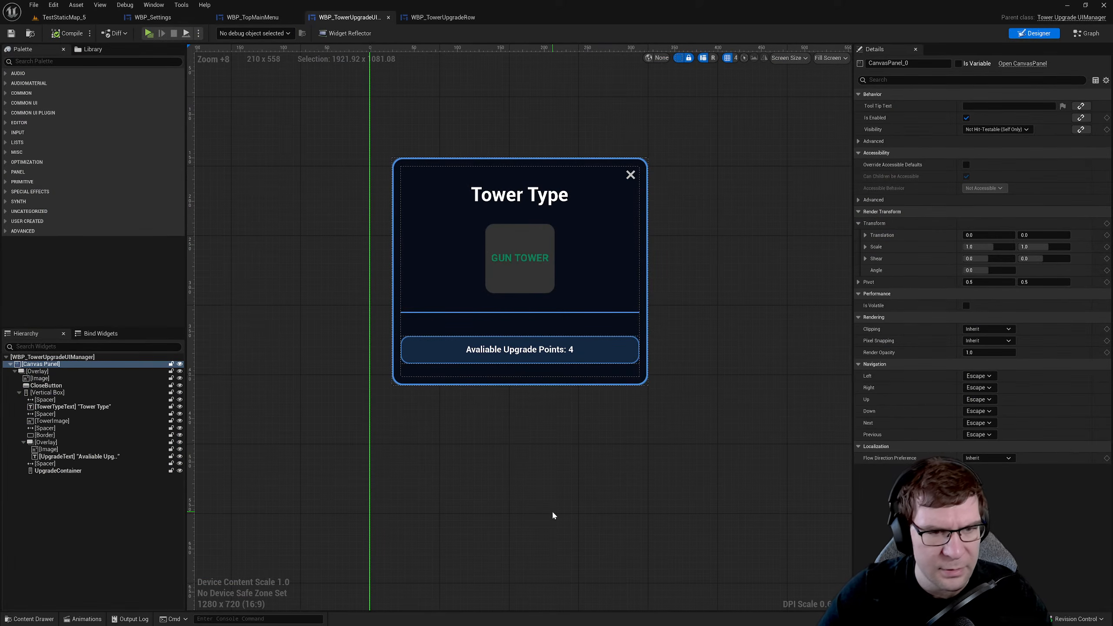
{"action": "left_click", "coordinate": [634, 381]}
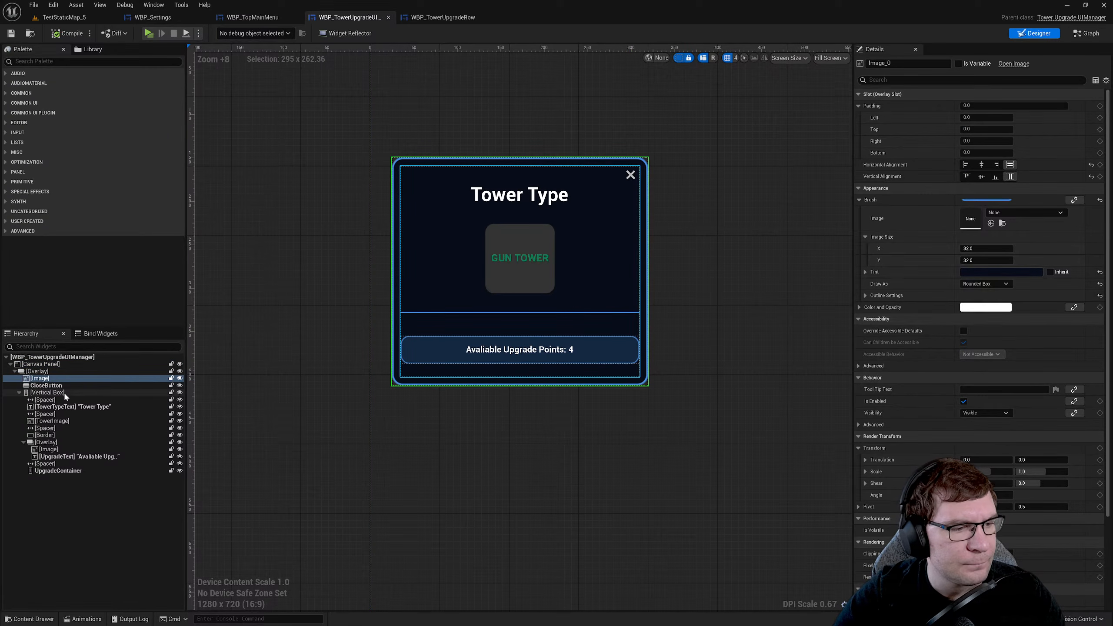
{"action": "left_click", "coordinate": [70, 471]}
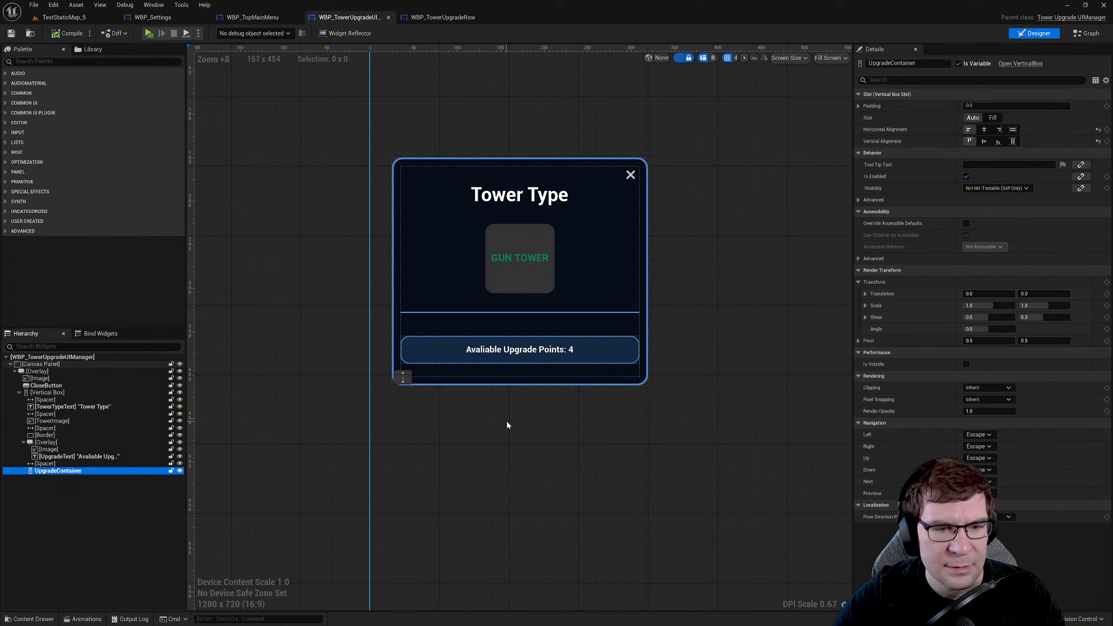
{"action": "scroll", "coordinate": [416, 412], "scroll_direction": "up", "scroll_amount": 5}
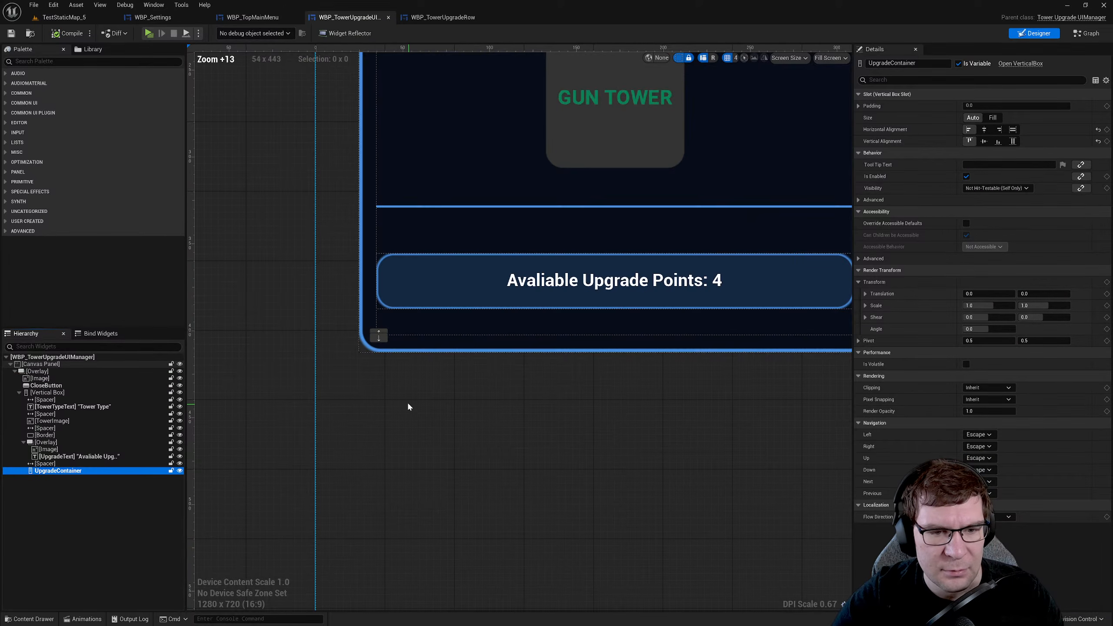
- Try a smaller Size X on the panel's outer overlay and undo the change
{"action": "left_click", "coordinate": [66, 372]}
{"action": "scroll", "coordinate": [586, 423], "scroll_direction": "down", "scroll_amount": 3}
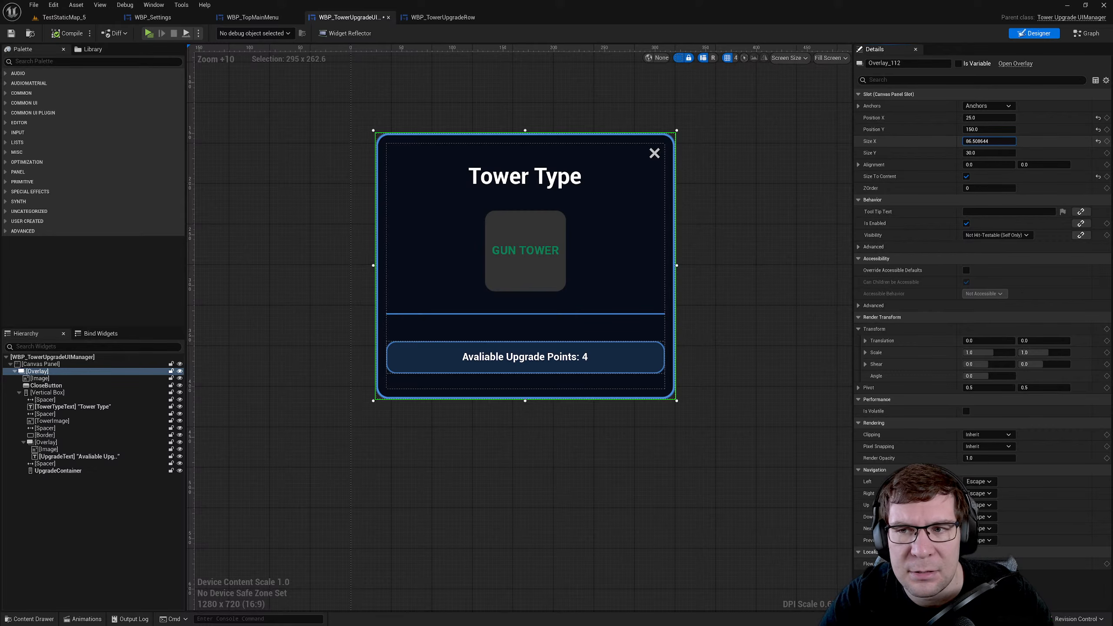
{"action": "key", "text": "ctrl+z"}
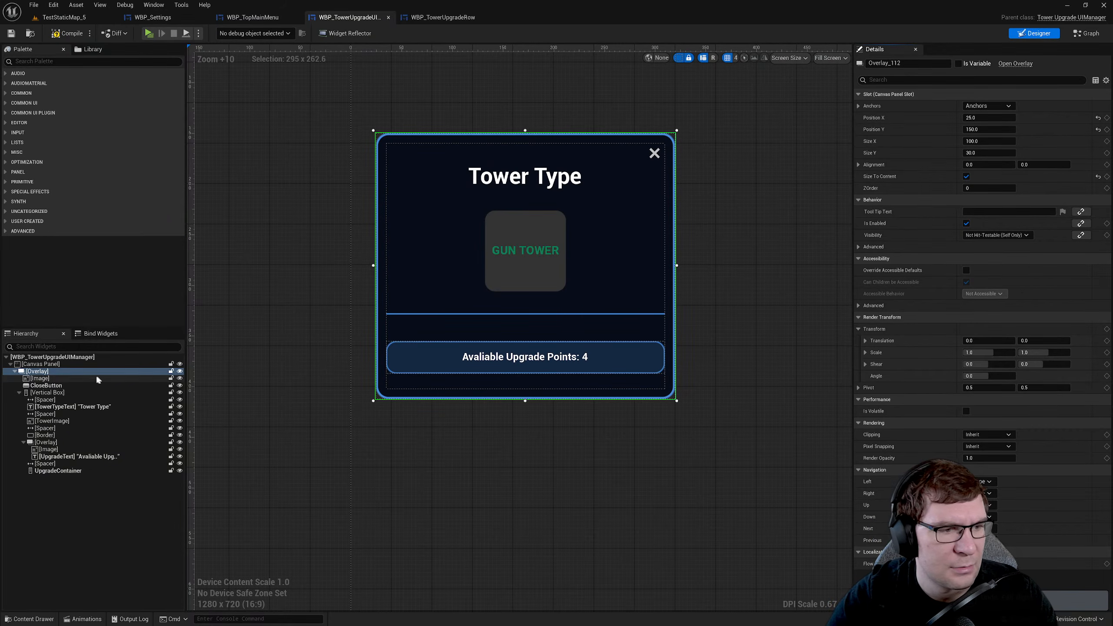
- Inspect the slot settings of the panel's background image, CloseButton and vertical box
{"action": "left_click", "coordinate": [49, 378]}
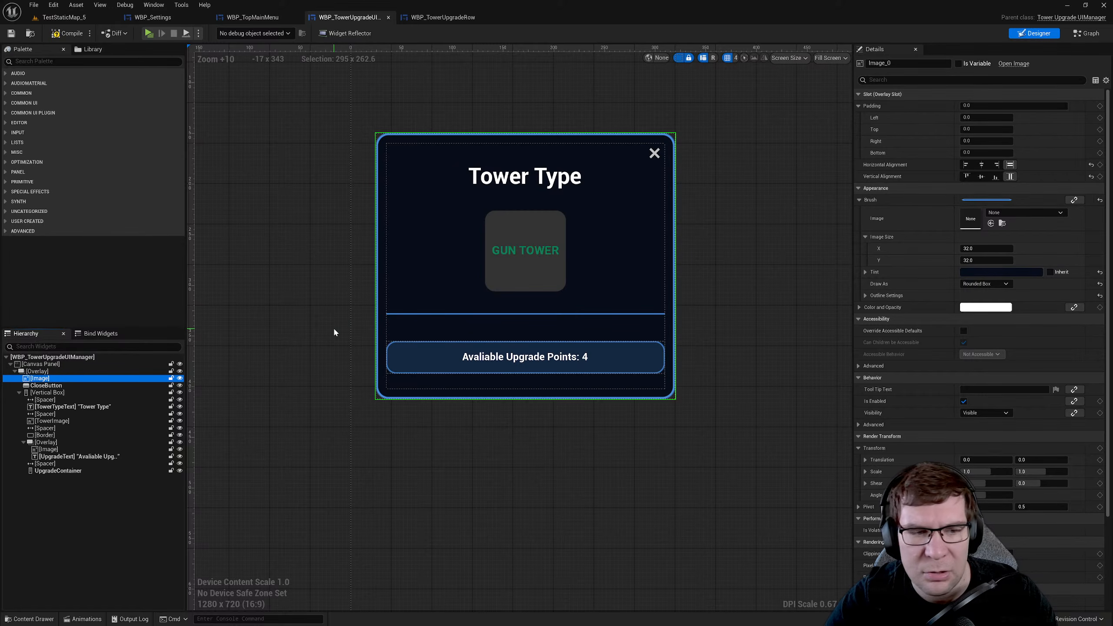
{"action": "left_click", "coordinate": [116, 386]}
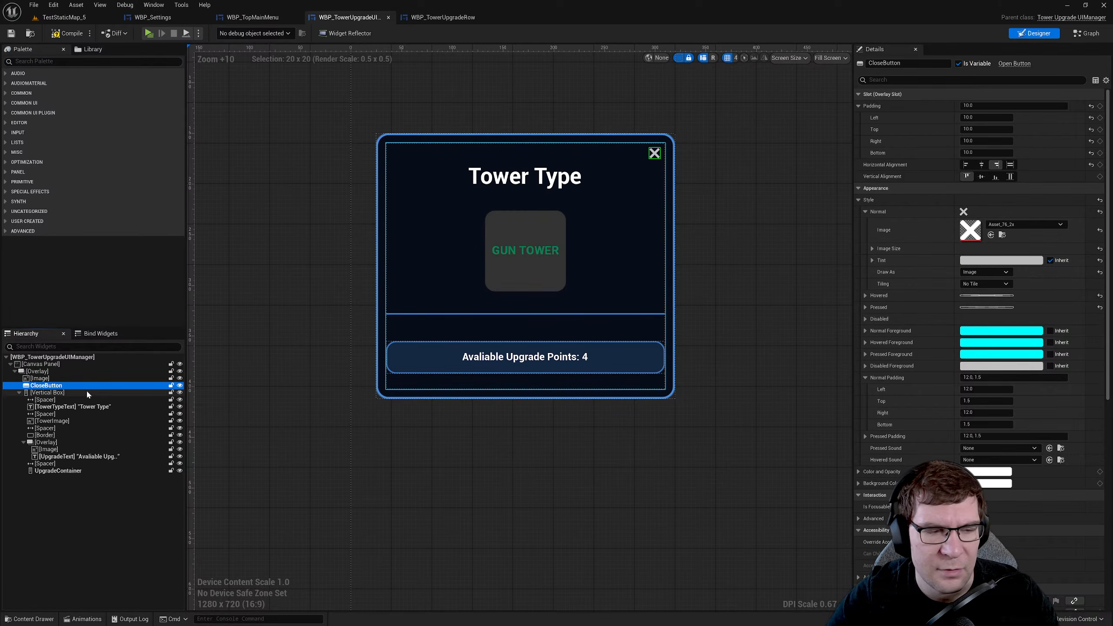
{"action": "left_click", "coordinate": [87, 393]}
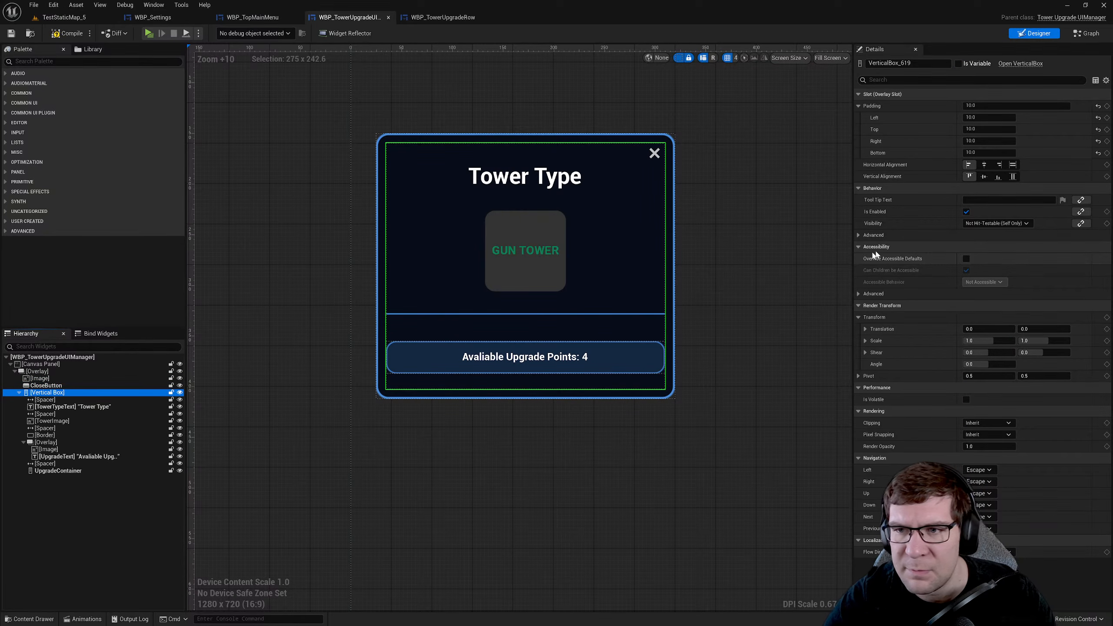
- Try a narrower width on the spacer above the tower type title and restore it to 275
{"action": "left_click", "coordinate": [101, 400]}
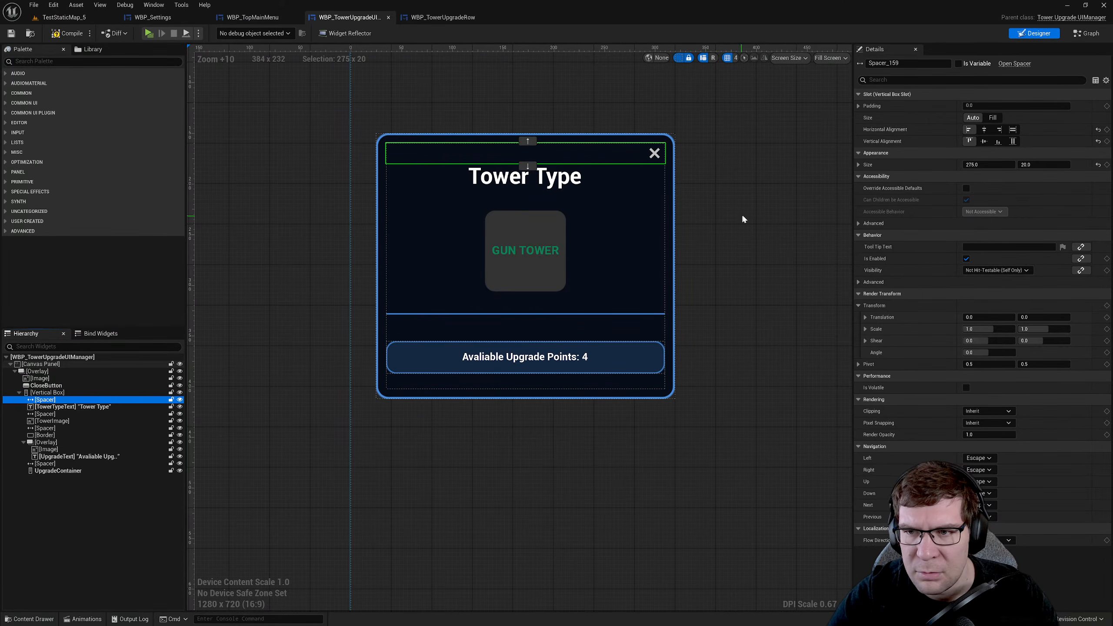
{"action": "mouse_move", "coordinate": [989, 165]}
{"action": "left_mouse_down"}
{"action": "mouse_move", "coordinate": [934, 165]}
{"action": "mouse_move", "coordinate": [1004, 165]}
{"action": "mouse_move", "coordinate": [927, 165]}
{"action": "mouse_move", "coordinate": [1017, 165]}
{"action": "mouse_move", "coordinate": [964, 165]}
{"action": "mouse_move", "coordinate": [984, 165]}
{"action": "left_mouse_up"}
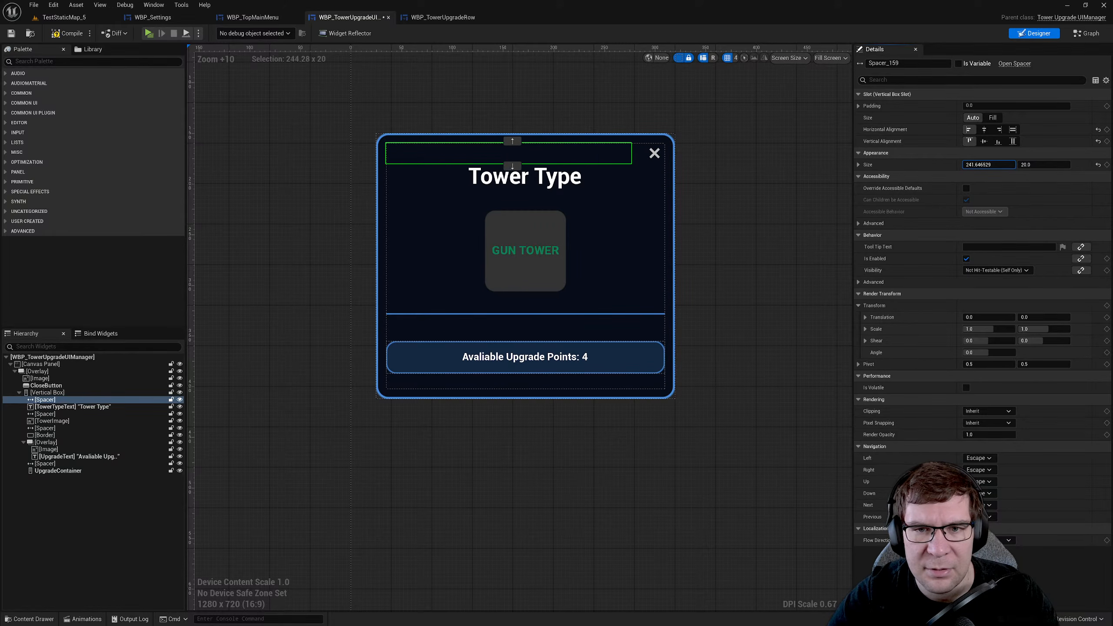
{"action": "type", "text": "275"}
{"action": "key", "text": "Return"}
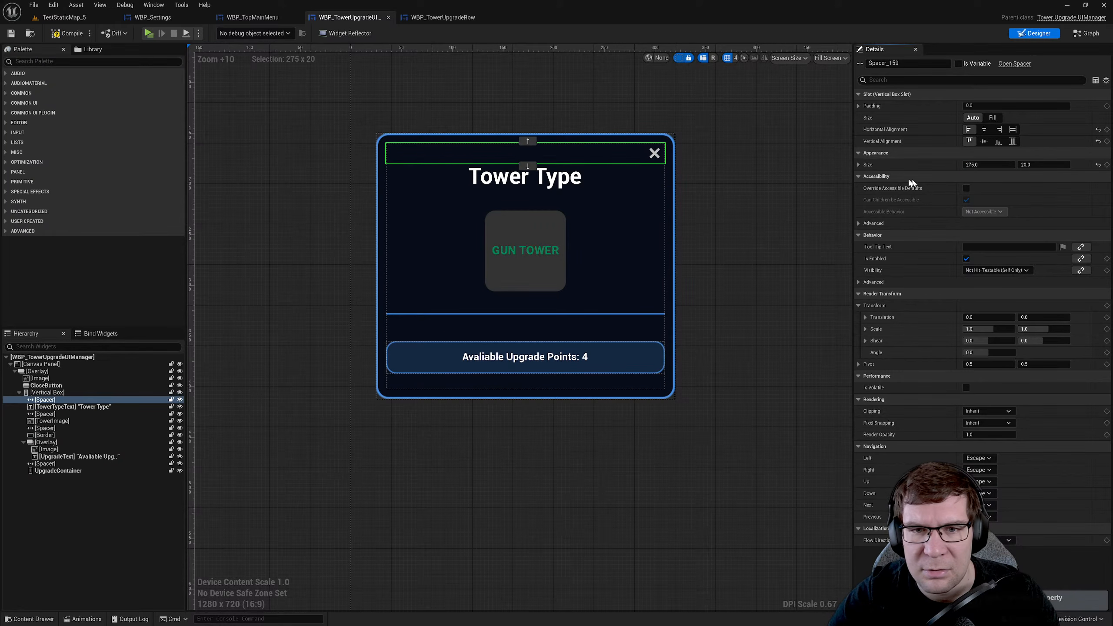
- Try filling the vertical box horizontally within its overlay slot and undo the alignment change
{"action": "left_click", "coordinate": [87, 393]}
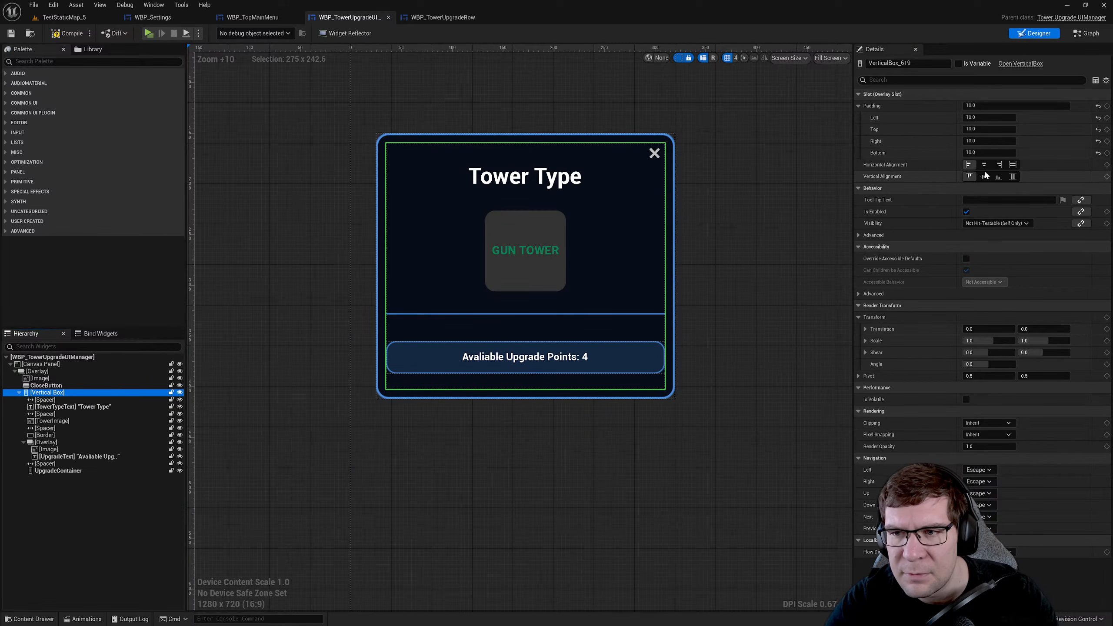
{"action": "left_click", "coordinate": [1012, 164]}
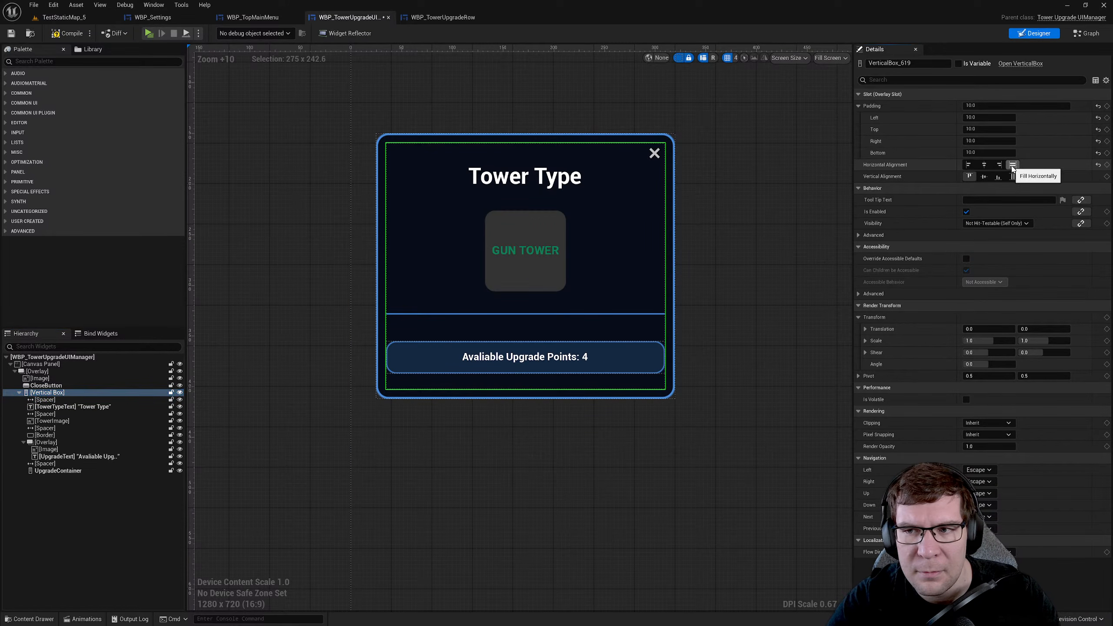
{"action": "left_click", "coordinate": [1014, 176]}
{"action": "key", "text": "ctrl+z"}
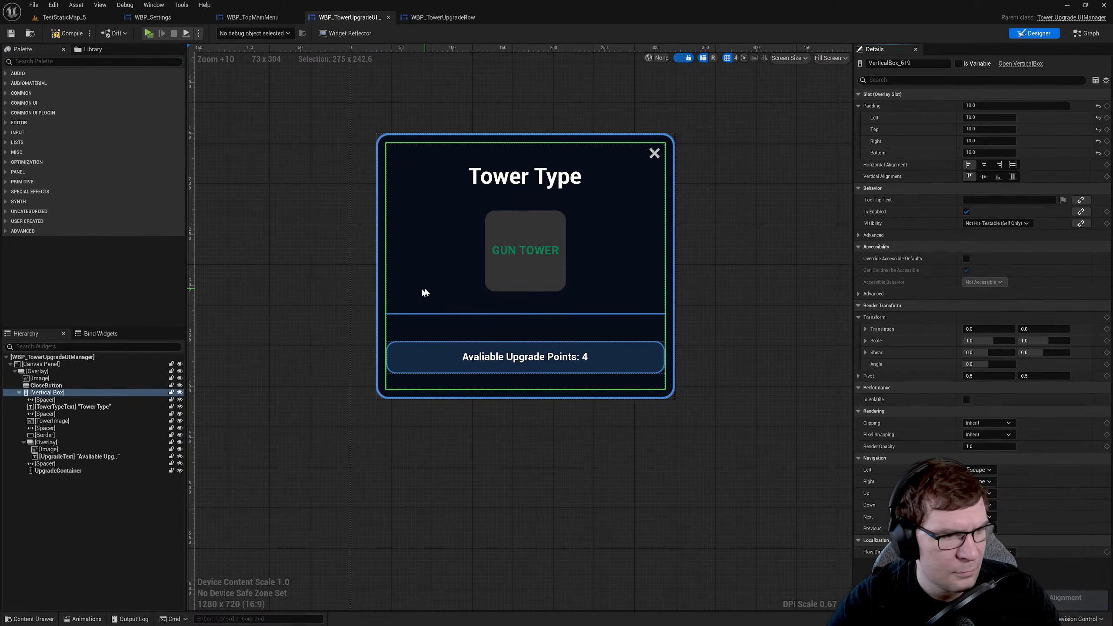
- Toggle the vertical box's editor visibility off and on to check which panel content it holds
{"action": "left_click", "coordinate": [18, 394]}
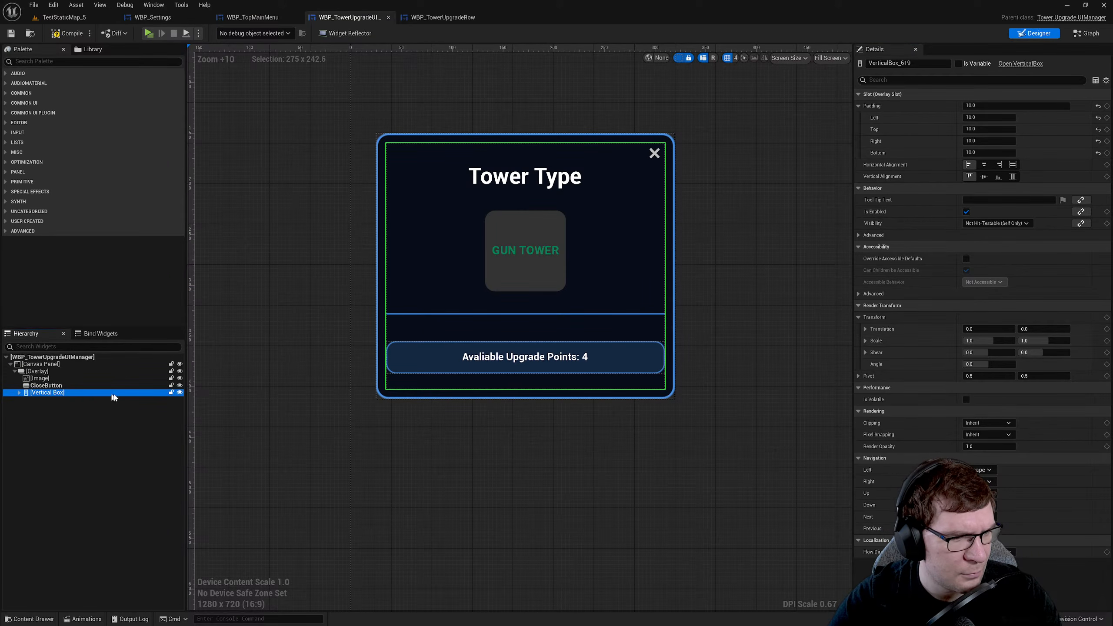
{"action": "left_click", "coordinate": [180, 393]}
{"action": "left_click", "coordinate": [180, 393]}
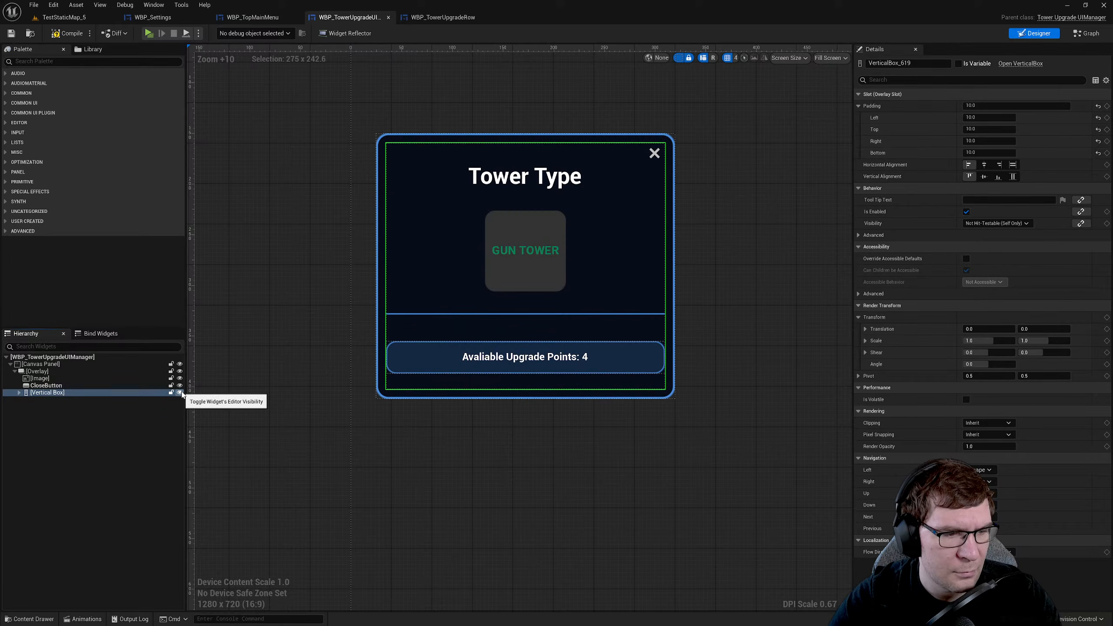
{"action": "left_click", "coordinate": [180, 392]}
{"action": "left_click", "coordinate": [180, 392]}
{"action": "double_click", "coordinate": [51, 394]}
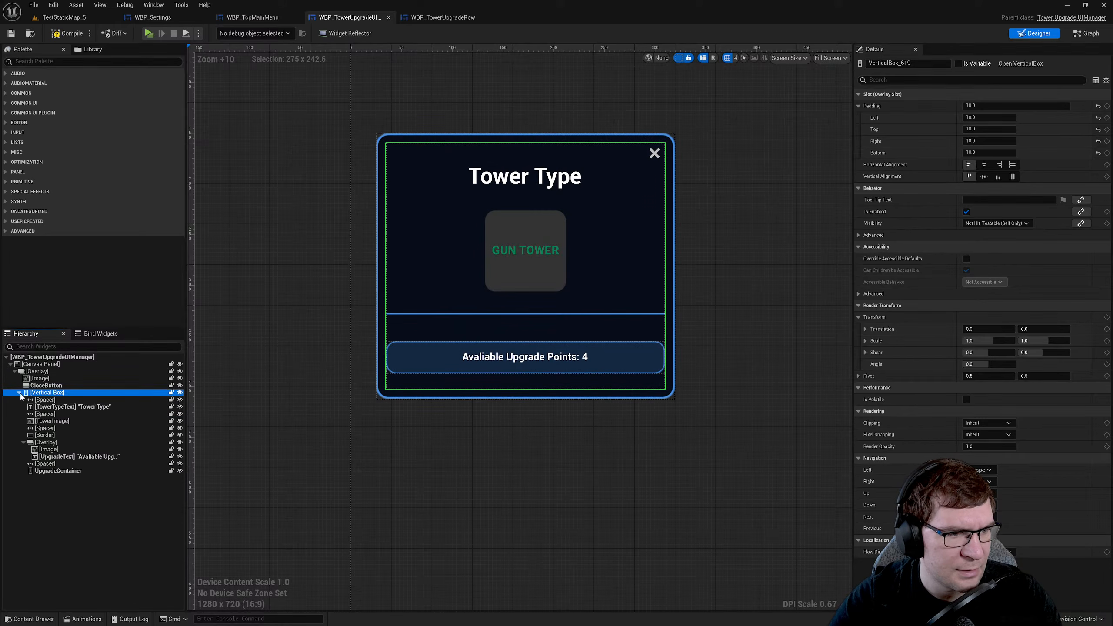
- Examine the vertical box's children, including the border, TowerTypeText, upgrade points overlay, its image and text, and the spacer beneath
{"action": "left_click", "coordinate": [149, 442]}
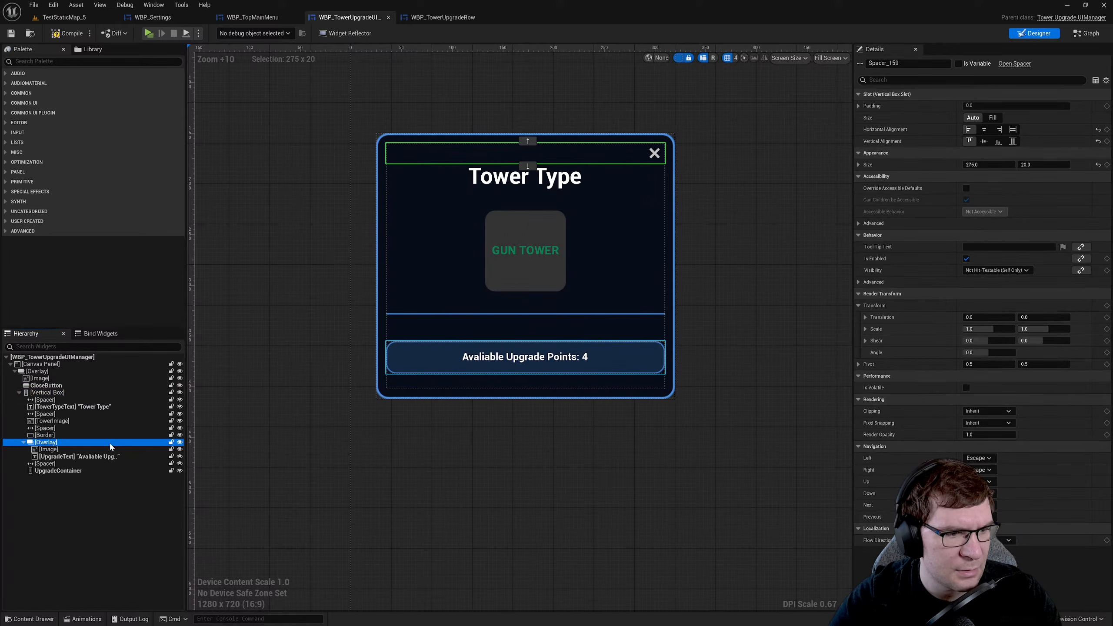
{"action": "left_click", "coordinate": [66, 434]}
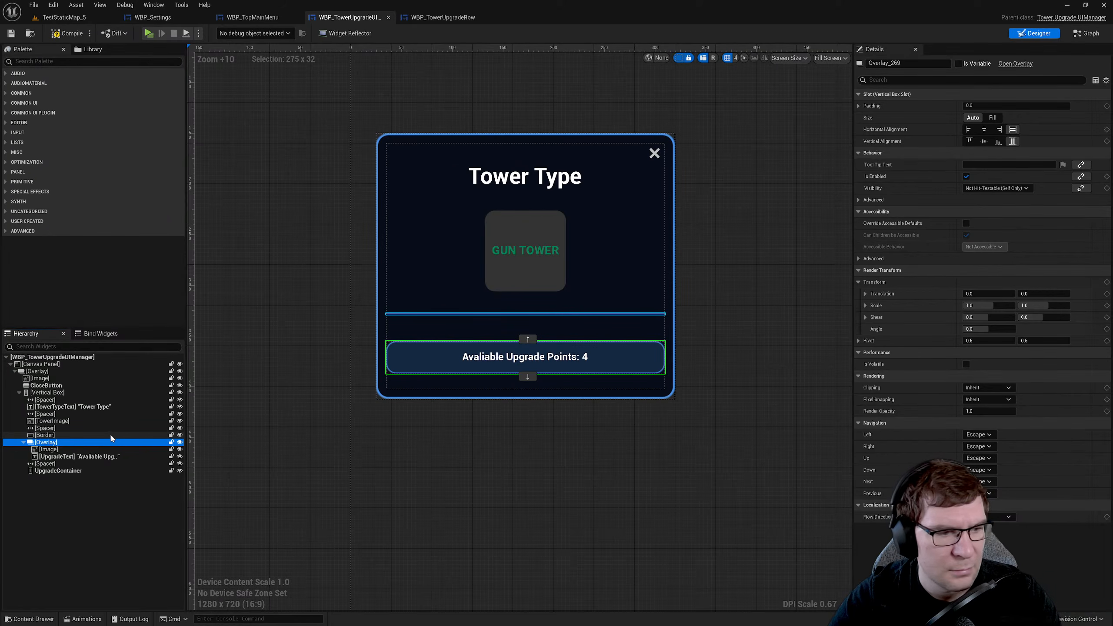
{"action": "left_click", "coordinate": [71, 407]}
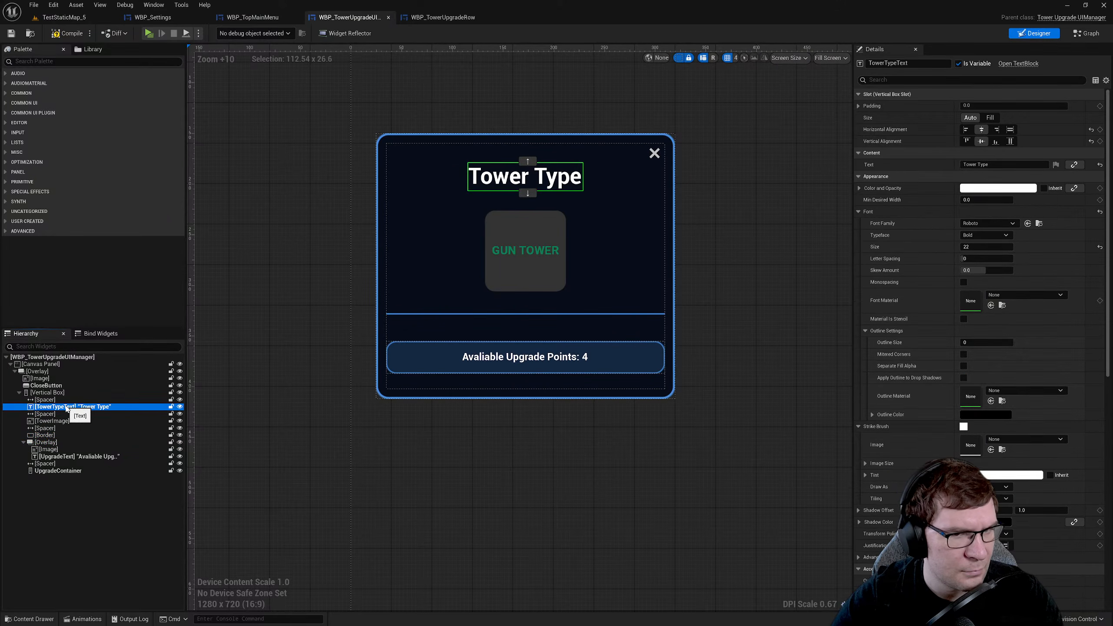
{"action": "left_click", "coordinate": [68, 452]}
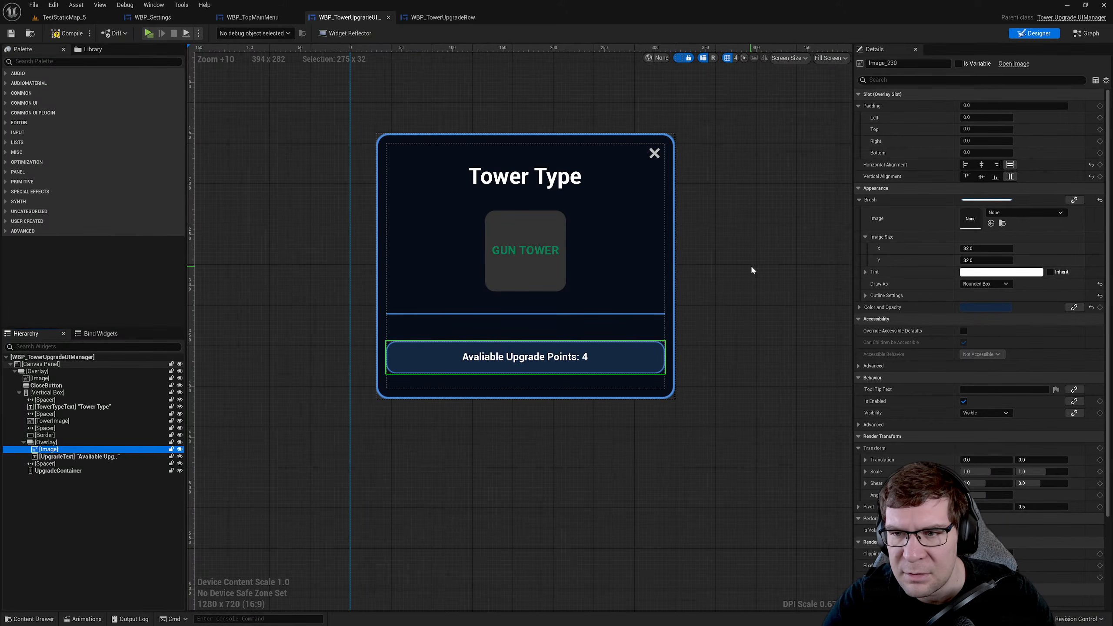
{"action": "left_click", "coordinate": [71, 456]}
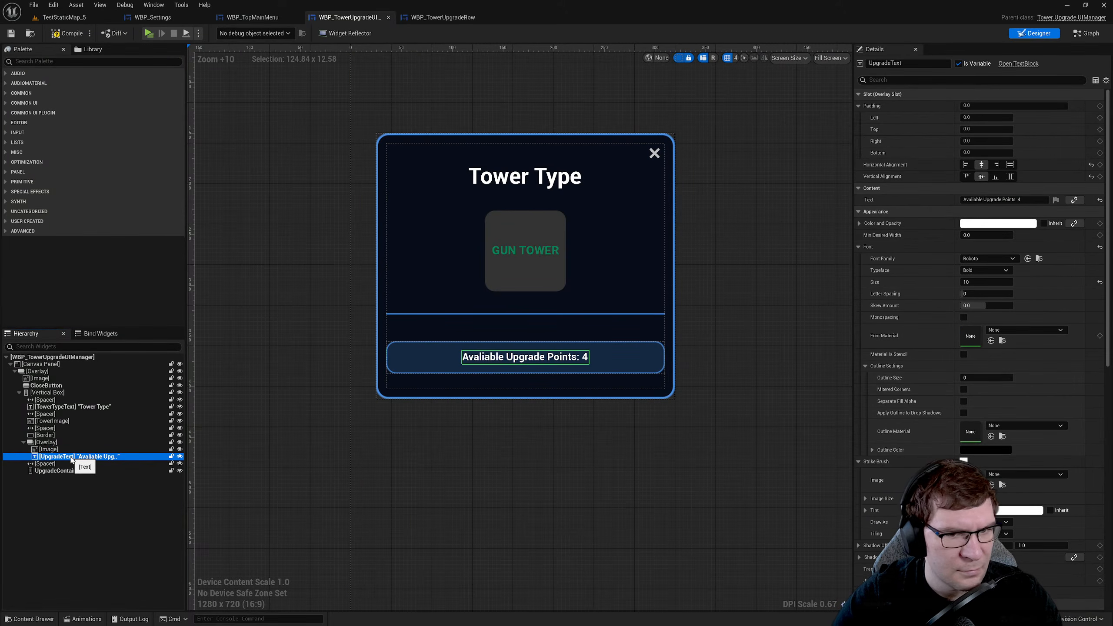
{"action": "left_click", "coordinate": [70, 450]}
{"action": "left_click", "coordinate": [64, 464]}
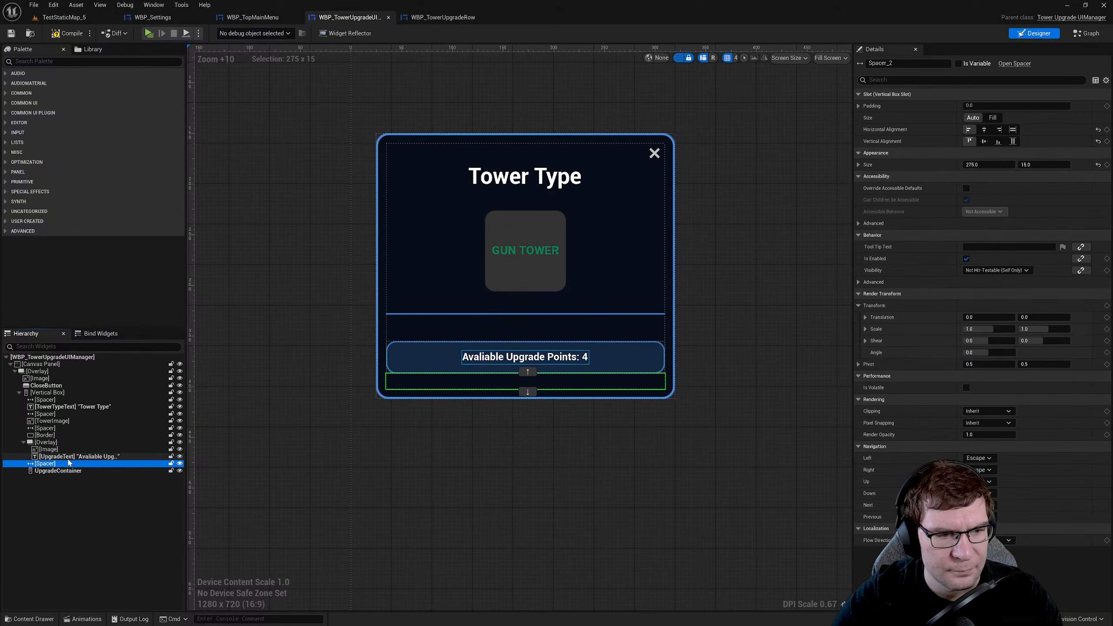
{"action": "left_click", "coordinate": [70, 456]}
- Toggle the upgrade points overlay's editor visibility to check its effect on the panel's height, leaving it shown
{"action": "left_click", "coordinate": [70, 443]}
{"action": "left_click", "coordinate": [180, 443]}
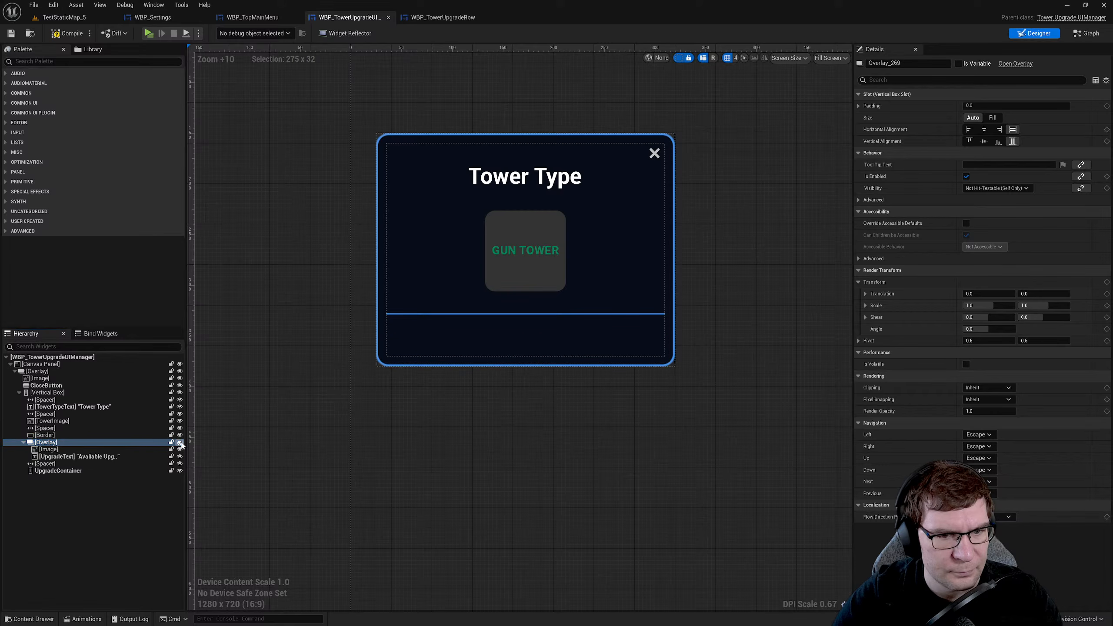
{"action": "left_click", "coordinate": [180, 442]}
{"action": "left_click", "coordinate": [180, 442]}
{"action": "left_click", "coordinate": [180, 442]}
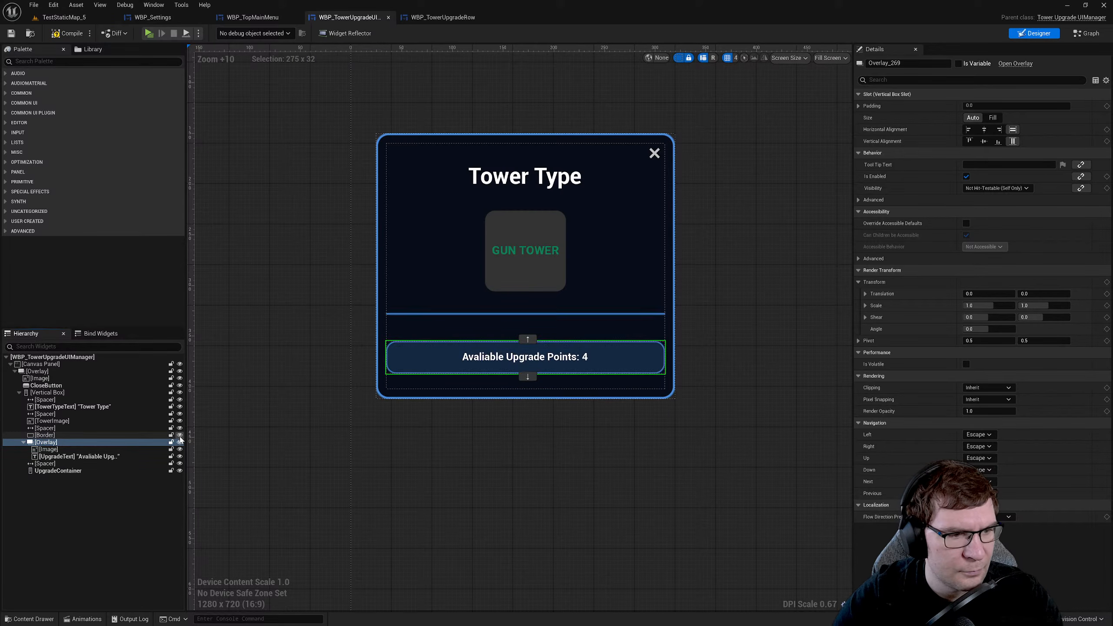
- Toggle the editor visibility of the border, TowerImage and the spacer above it to check their effect on the panel, leaving all shown
{"action": "left_click", "coordinate": [180, 434]}
{"action": "left_click", "coordinate": [180, 434]}
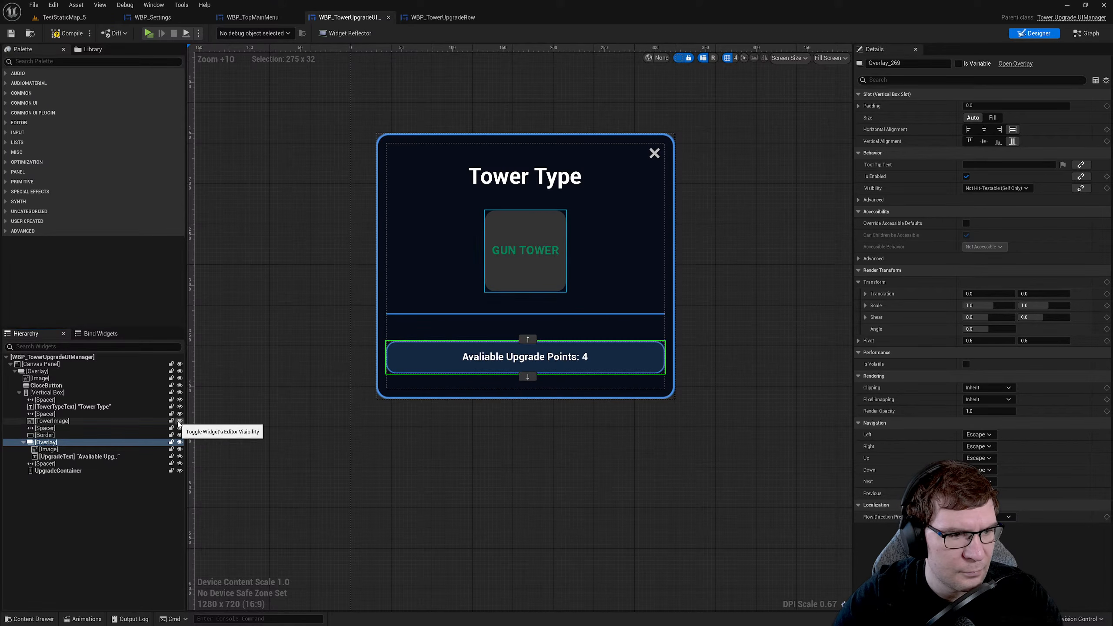
{"action": "left_click", "coordinate": [180, 421]}
{"action": "left_click", "coordinate": [179, 421]}
{"action": "left_click", "coordinate": [179, 414]}
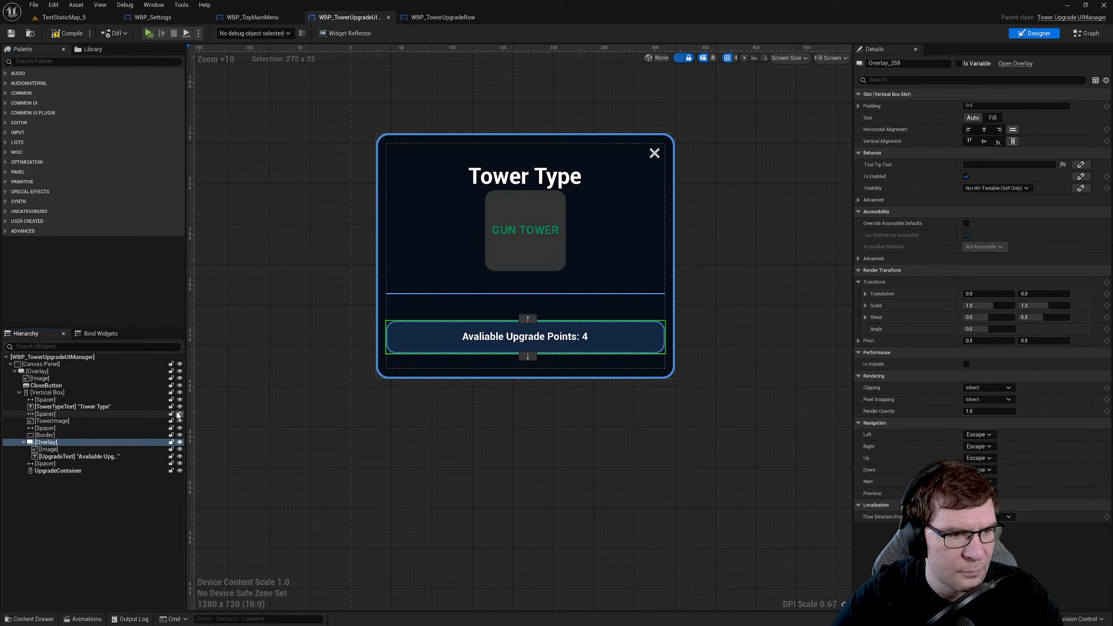
{"action": "left_click", "coordinate": [180, 414]}
{"action": "left_click", "coordinate": [179, 414]}
{"action": "left_click", "coordinate": [180, 414]}
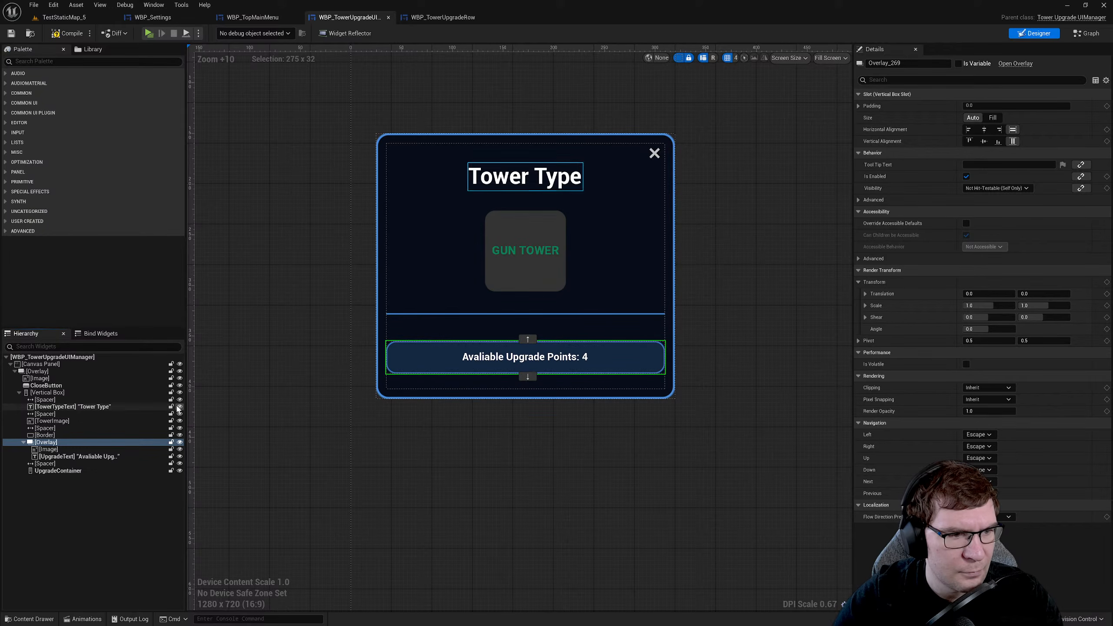
- Toggle the editor visibility of the topmost spacer and the whole vertical box, and inspect the topmost spacer's properties
{"action": "left_click", "coordinate": [179, 400]}
{"action": "left_click", "coordinate": [179, 399]}
{"action": "left_click", "coordinate": [180, 392]}
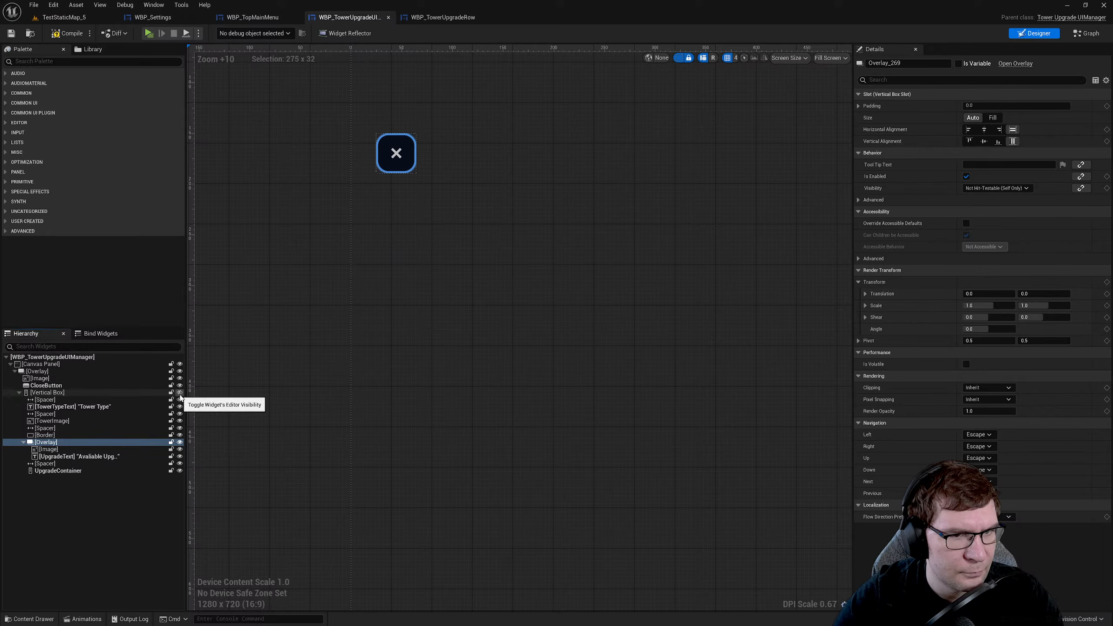
{"action": "left_click", "coordinate": [179, 393]}
{"action": "left_click", "coordinate": [19, 393]}
{"action": "left_click", "coordinate": [52, 393]}
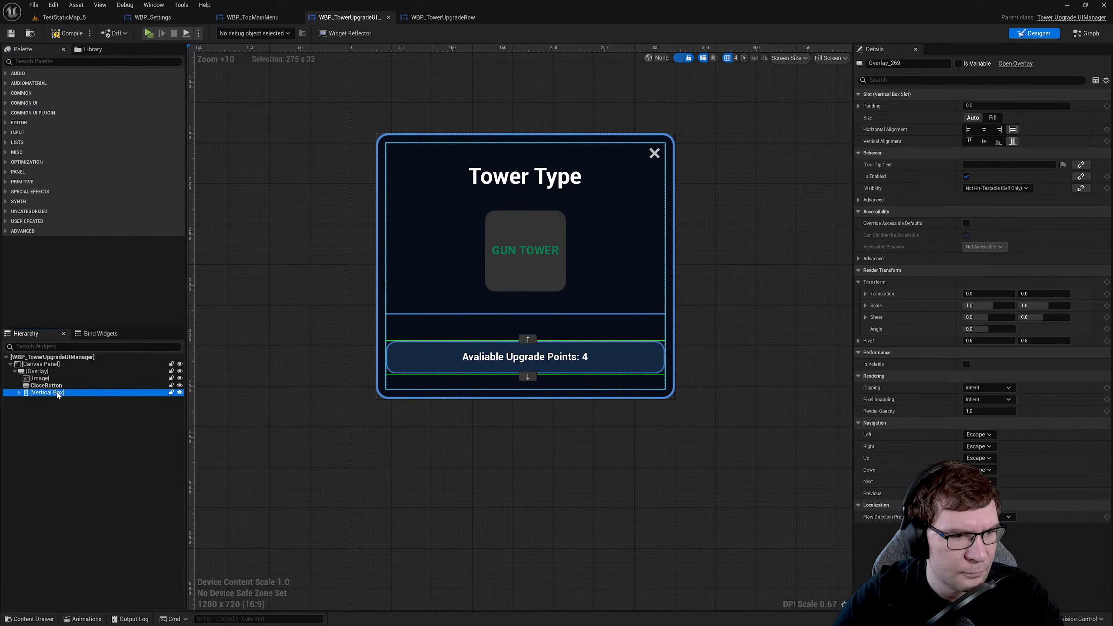
{"action": "left_click", "coordinate": [19, 393]}
{"action": "left_click", "coordinate": [151, 400]}
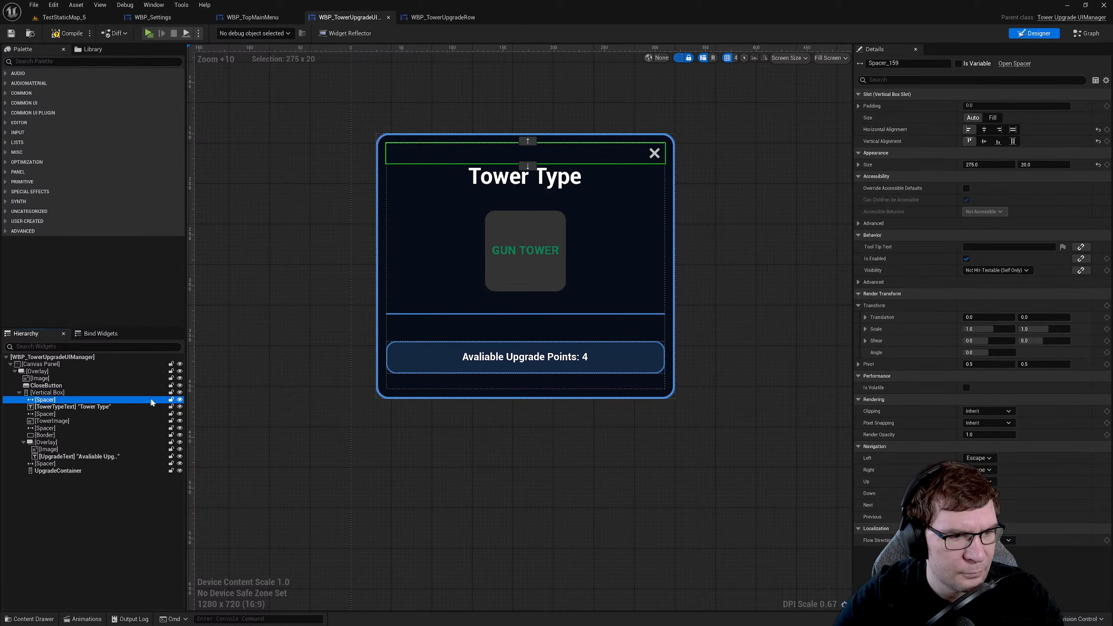
- Hide the vertical box's children one by one down to the upgrade points overlay, and inspect the spacer beneath it for what drives the width
{"action": "left_click", "coordinate": [180, 399]}
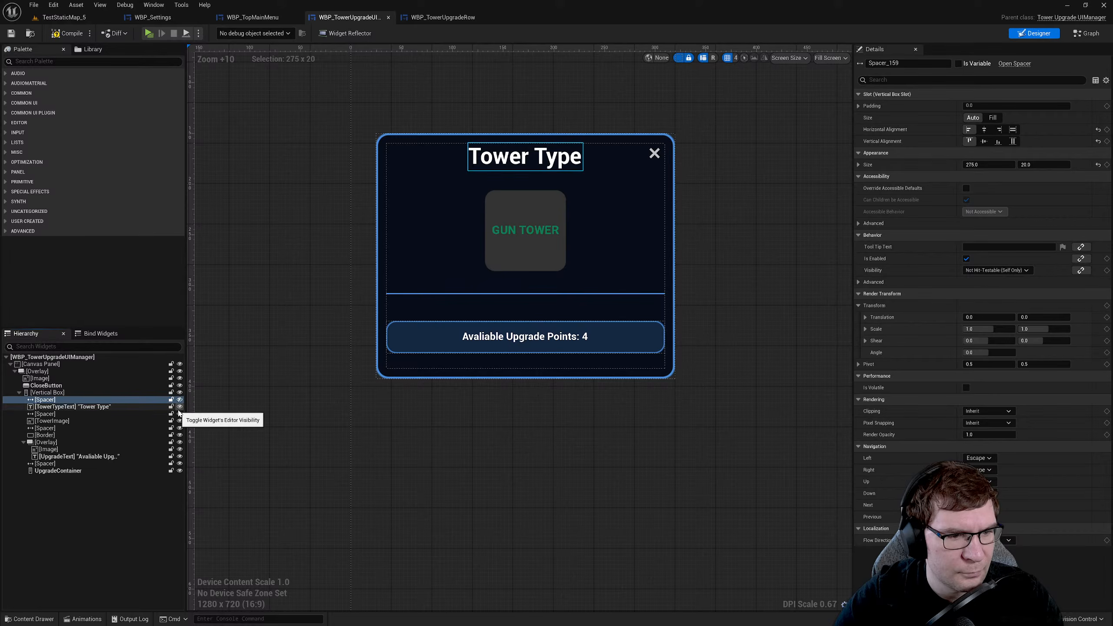
{"action": "left_click", "coordinate": [179, 407]}
{"action": "left_click", "coordinate": [180, 414]}
{"action": "left_click", "coordinate": [179, 421]}
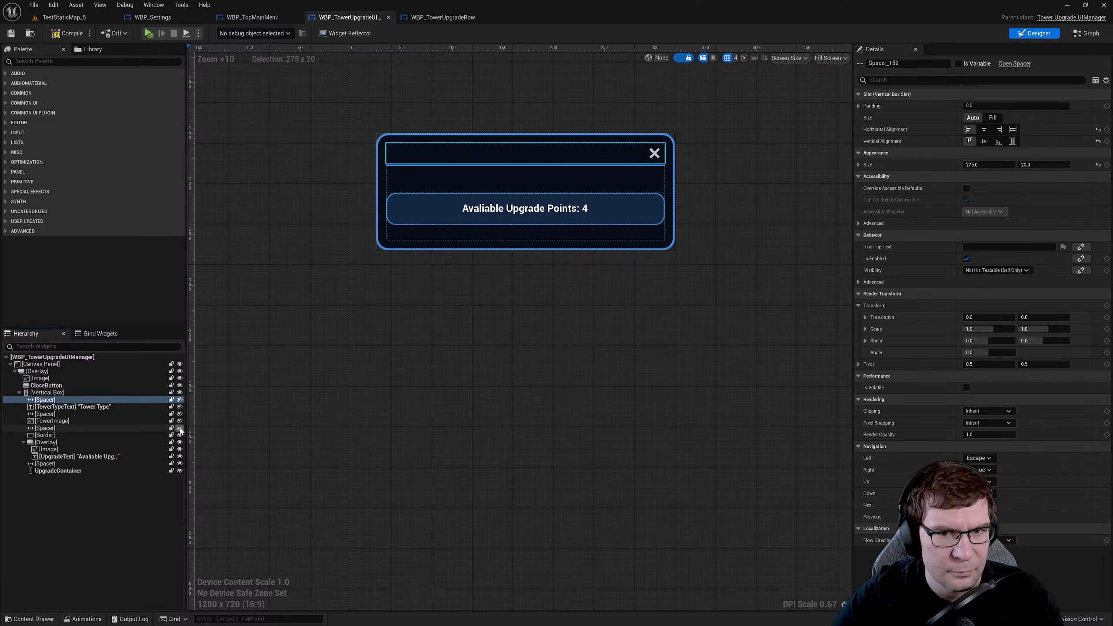
{"action": "left_click", "coordinate": [180, 428]}
{"action": "left_click", "coordinate": [179, 435]}
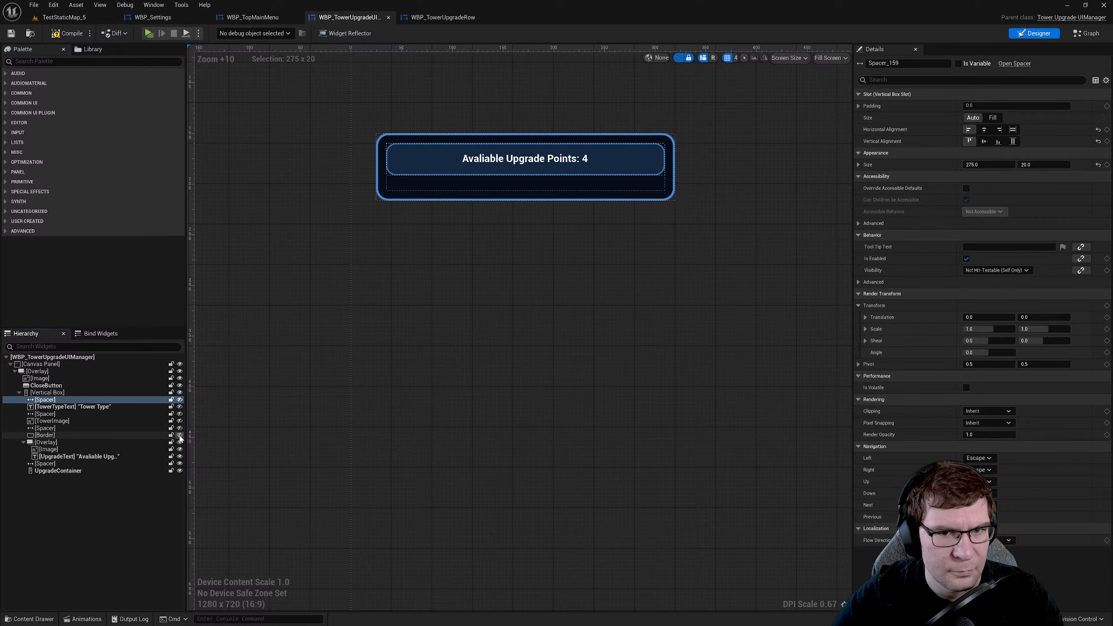
{"action": "left_click", "coordinate": [179, 441]}
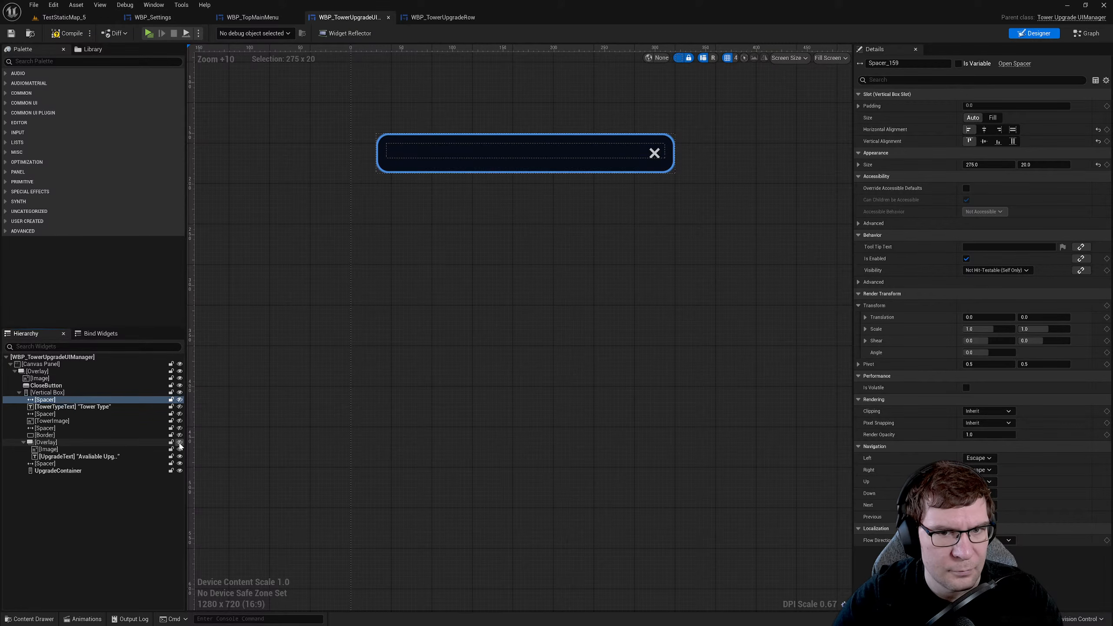
{"action": "left_click", "coordinate": [180, 449]}
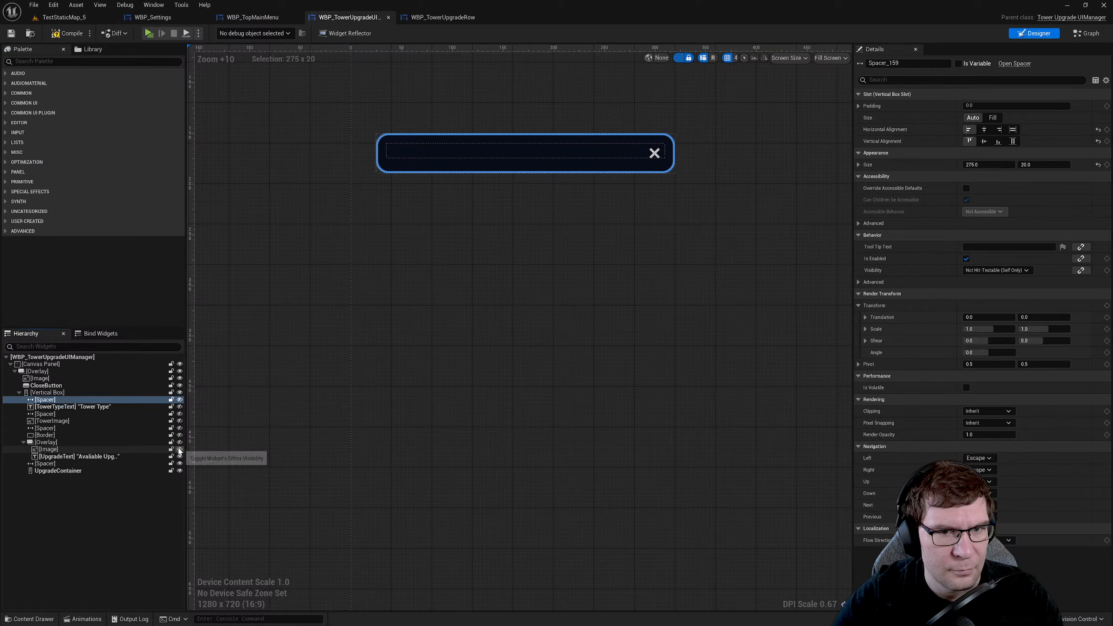
{"action": "left_click", "coordinate": [180, 456]}
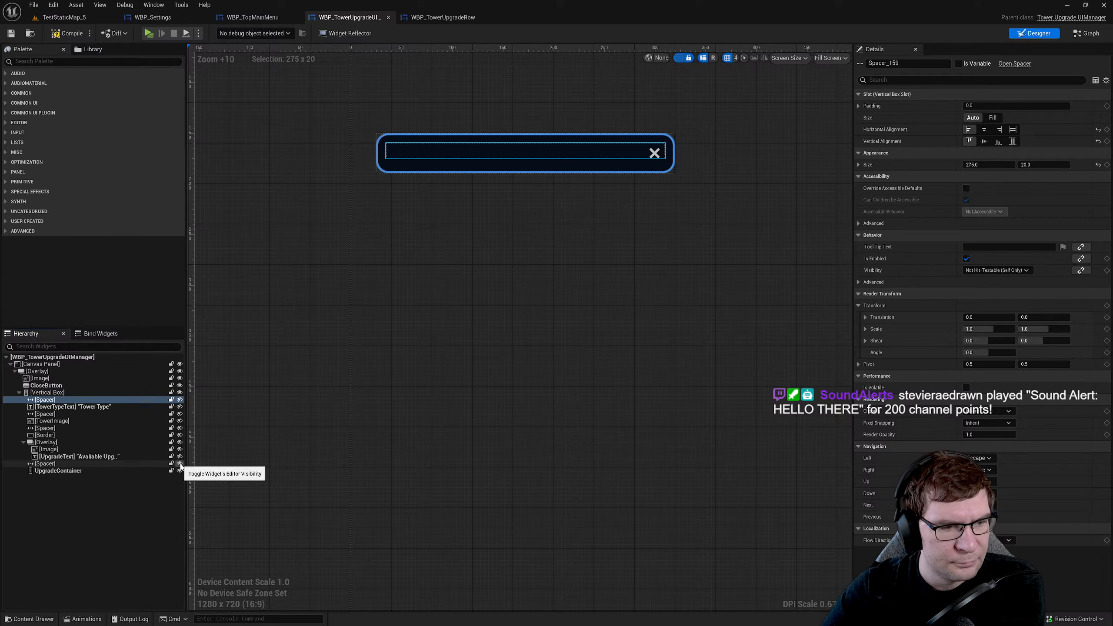
{"action": "left_click", "coordinate": [180, 464]}
{"action": "left_click", "coordinate": [179, 464]}
{"action": "left_click", "coordinate": [133, 464]}
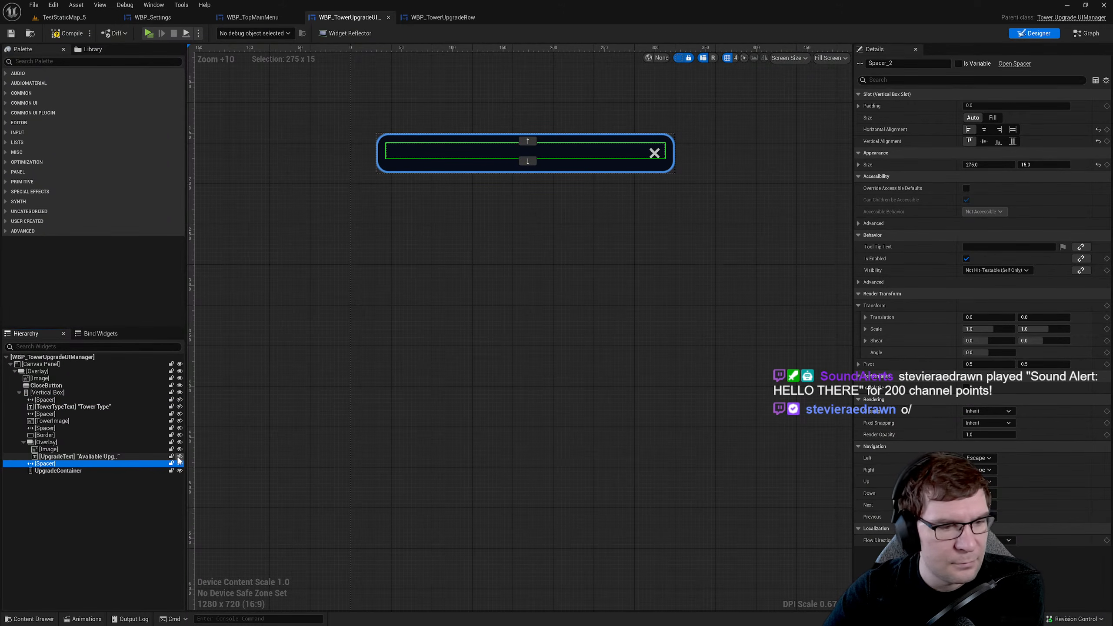
- Make the overlay, border, spacers, TowerImage and TowerTypeText visible again in the editor
{"action": "left_click", "coordinate": [180, 442]}
{"action": "left_click", "coordinate": [180, 435]}
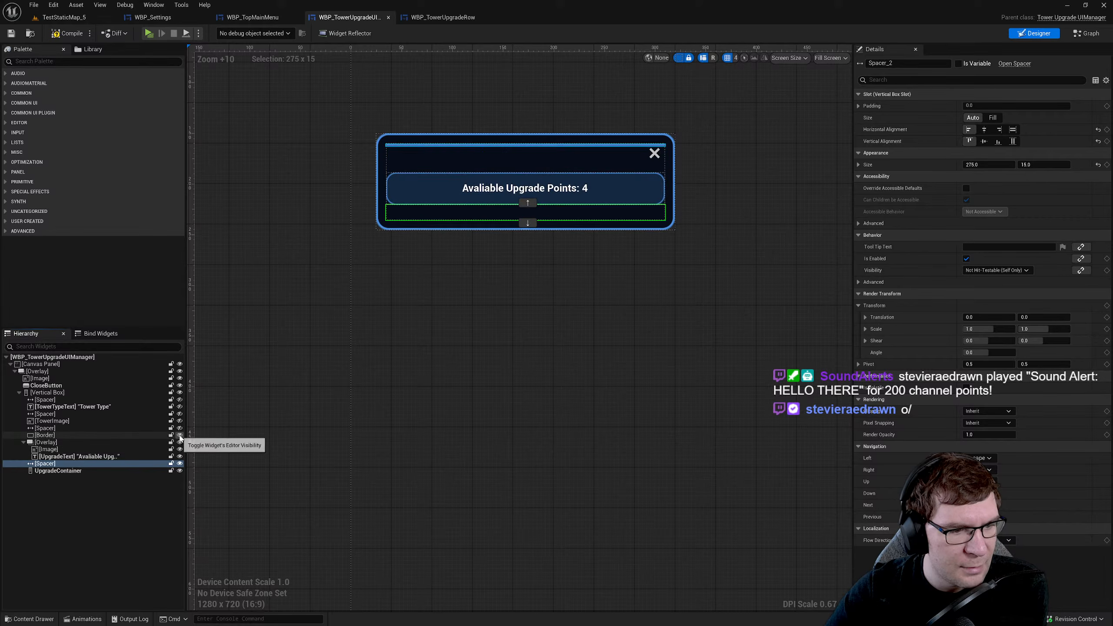
{"action": "left_click", "coordinate": [180, 428]}
{"action": "left_click", "coordinate": [179, 421]}
{"action": "left_click", "coordinate": [179, 414]}
{"action": "left_click", "coordinate": [179, 407]}
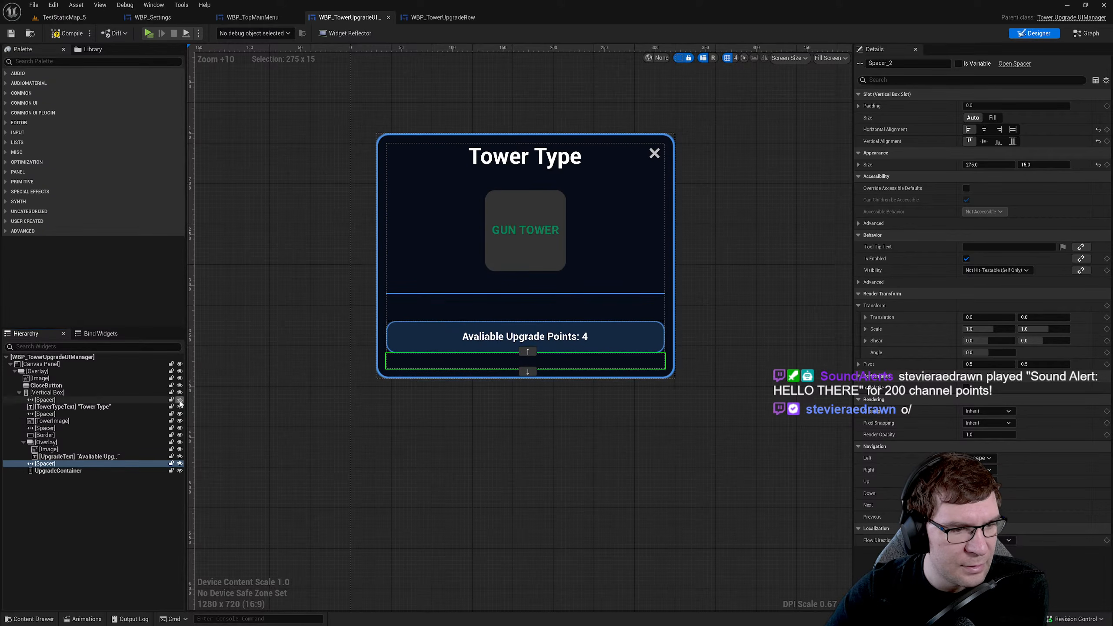
{"action": "left_click", "coordinate": [180, 400]}
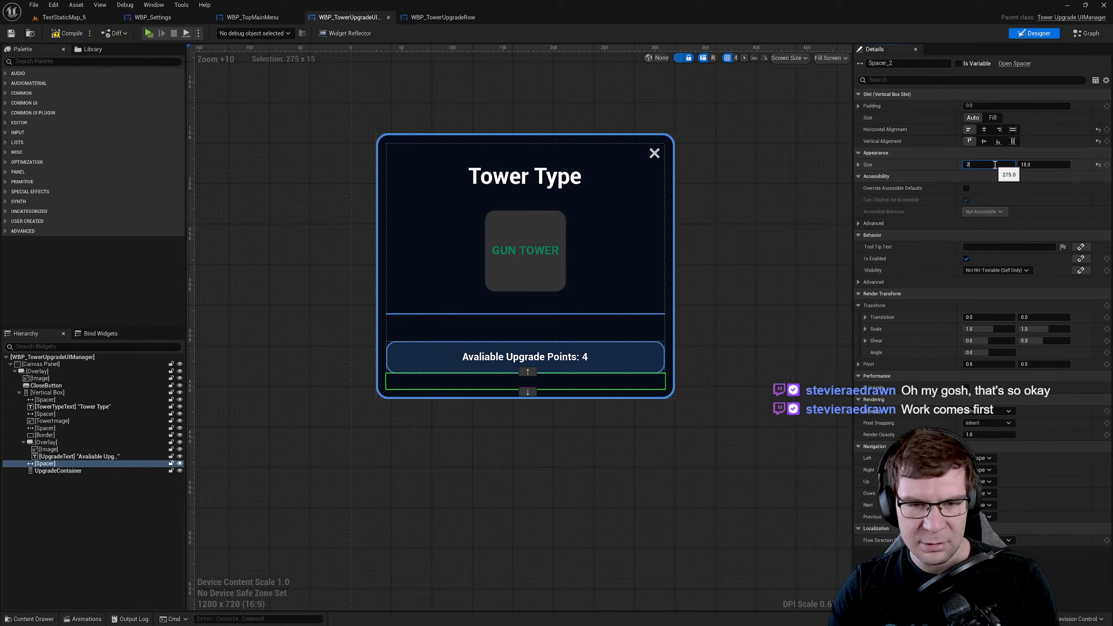
- Set the bottom spacer's width to 250, and make the topmost spacer fill its slot both ways with a width of 250
{"action": "key", "text": "Return"}
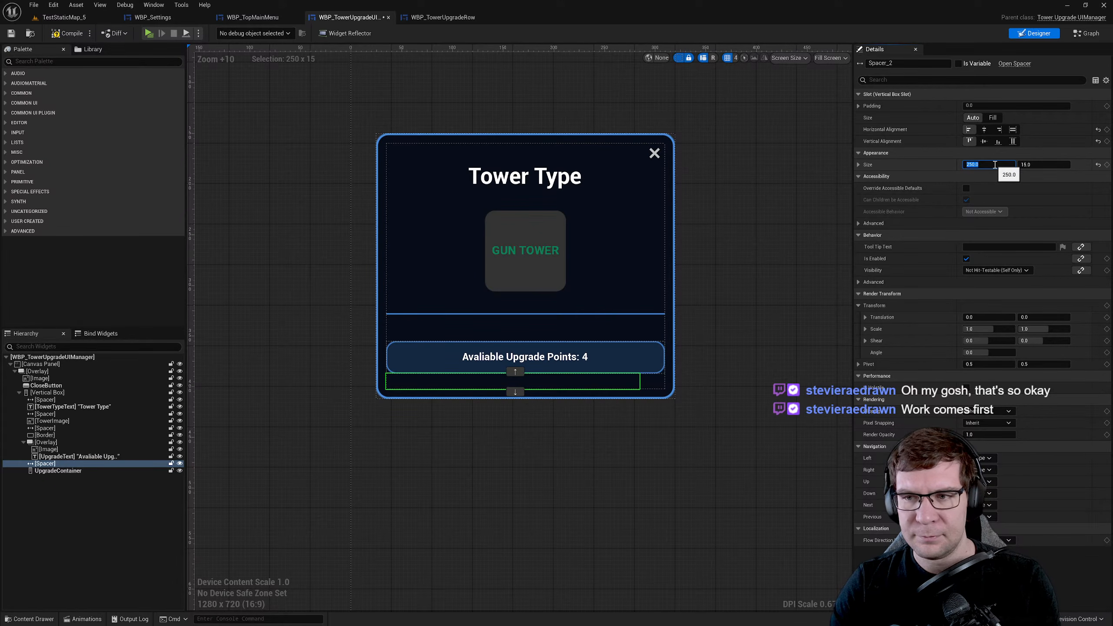
{"action": "left_click", "coordinate": [73, 402]}
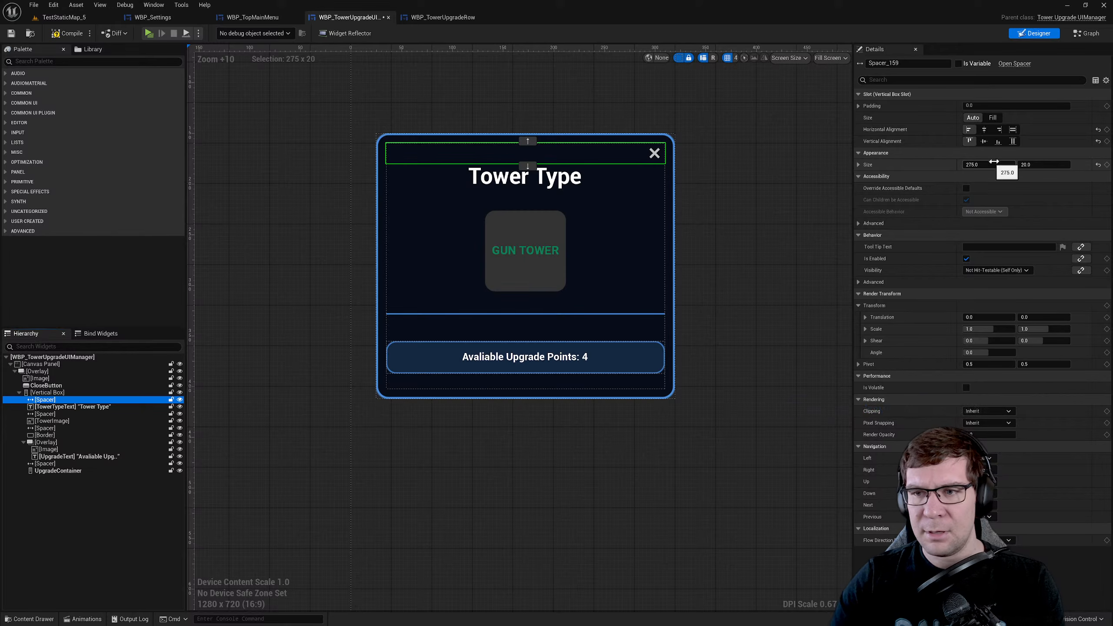
{"action": "left_click", "coordinate": [1013, 129]}
{"action": "left_click", "coordinate": [1013, 141]}
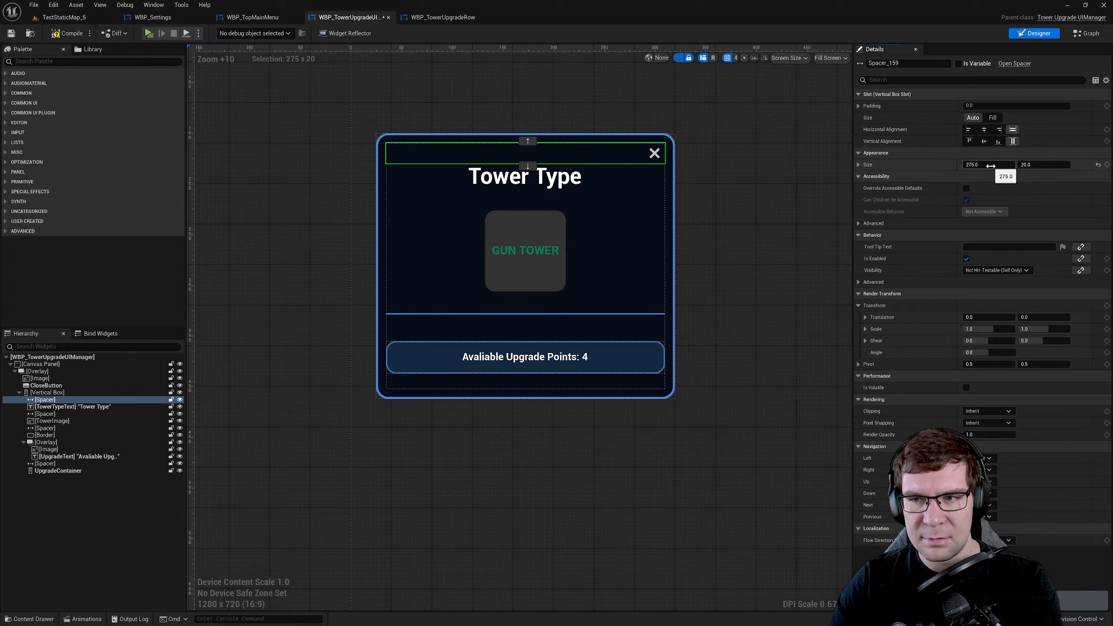
{"action": "left_click", "coordinate": [992, 166]}
{"action": "type", "text": "0"}
{"action": "key", "text": "Return"}
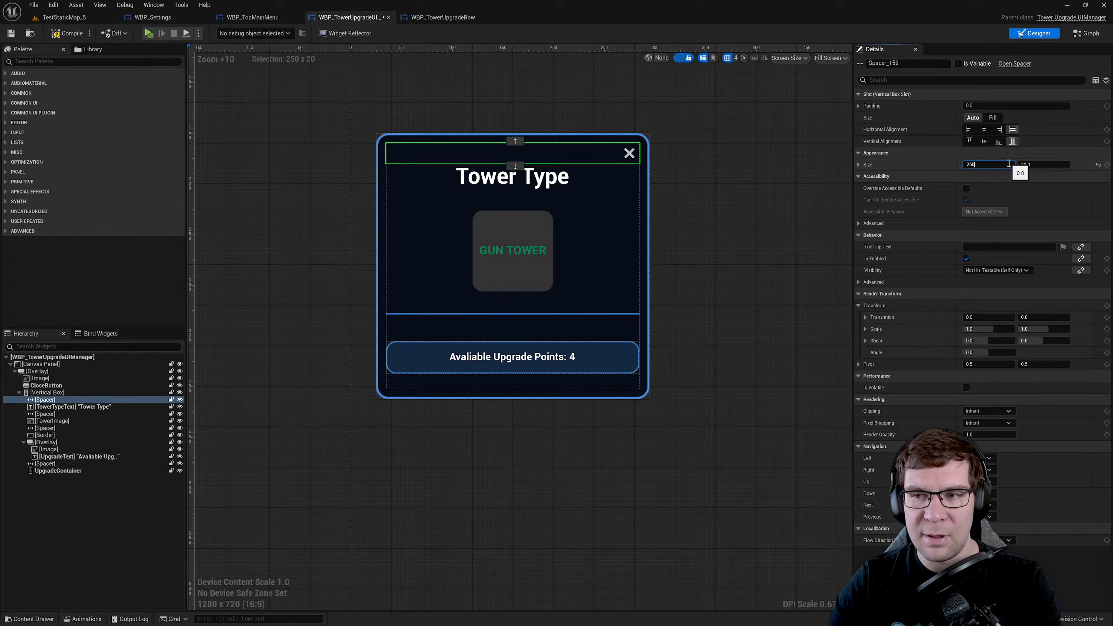
{"action": "key", "text": "Return"}
- Make the spacer beneath the upgrade points overlay fill horizontally and set its width to 0
{"action": "left_click", "coordinate": [83, 464]}
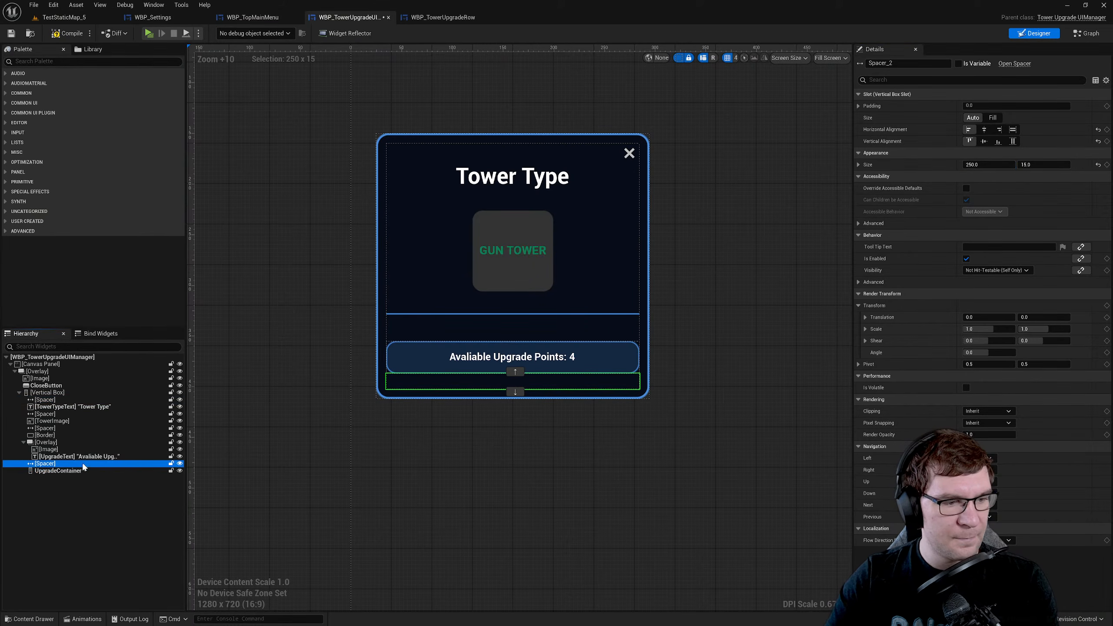
{"action": "left_click", "coordinate": [1013, 129]}
{"action": "left_click", "coordinate": [988, 164]}
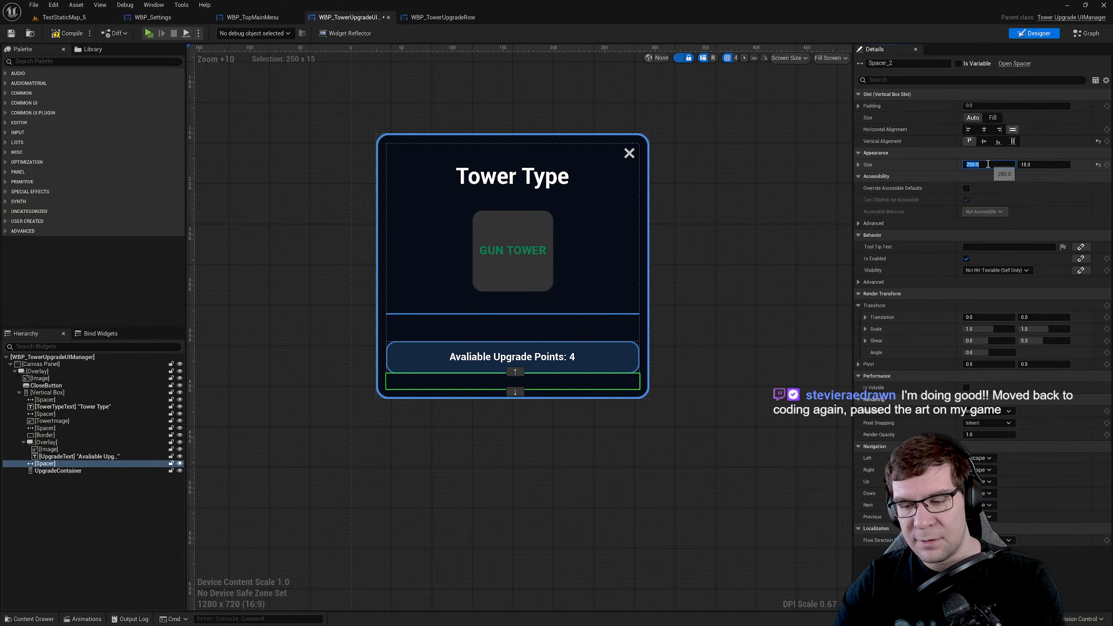
{"action": "type", "text": "0"}
{"action": "key", "text": "Return"}
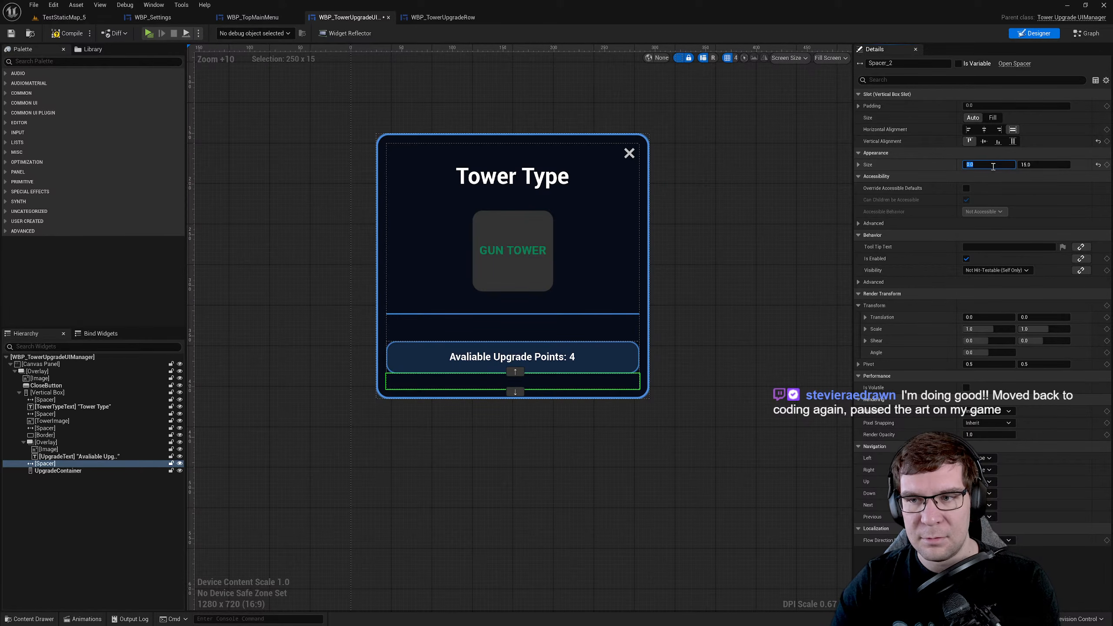
{"action": "type", "text": "2050"}
{"action": "key", "text": "Return"}
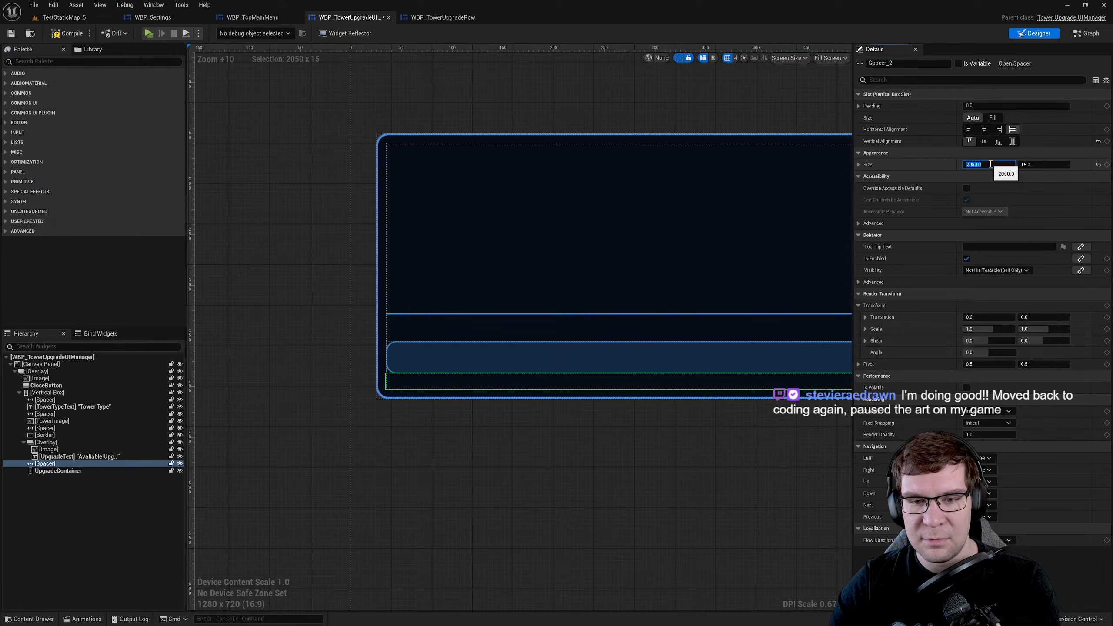
{"action": "type", "text": "0"}
{"action": "key", "text": "Return"}
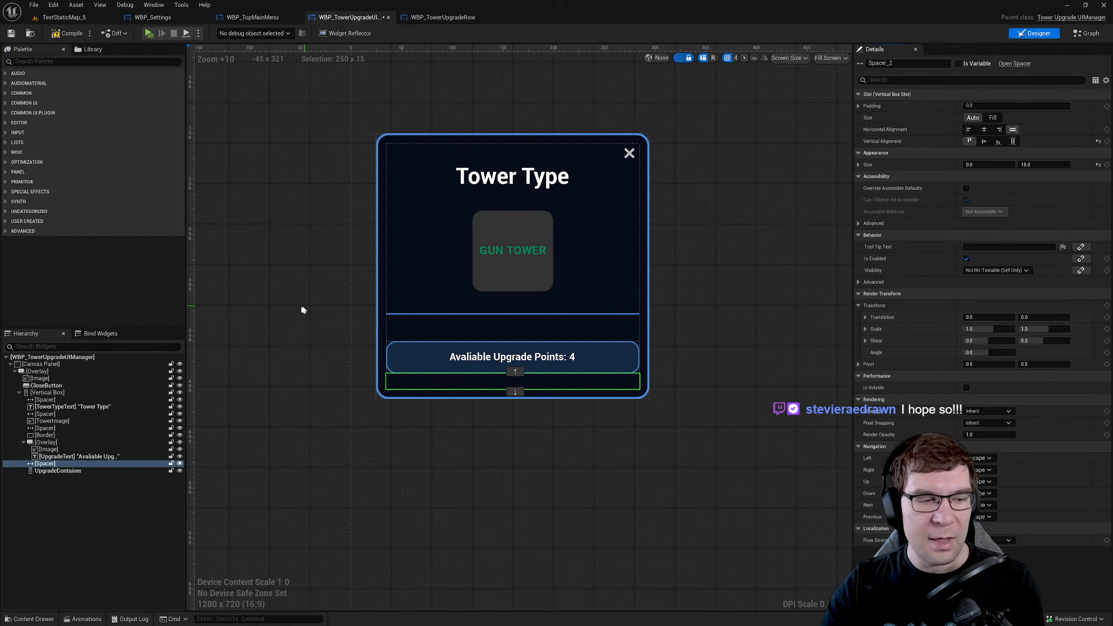
- Set the topmost spacer's width to 225 to narrow the panel and save the widget
{"action": "left_click", "coordinate": [102, 456]}
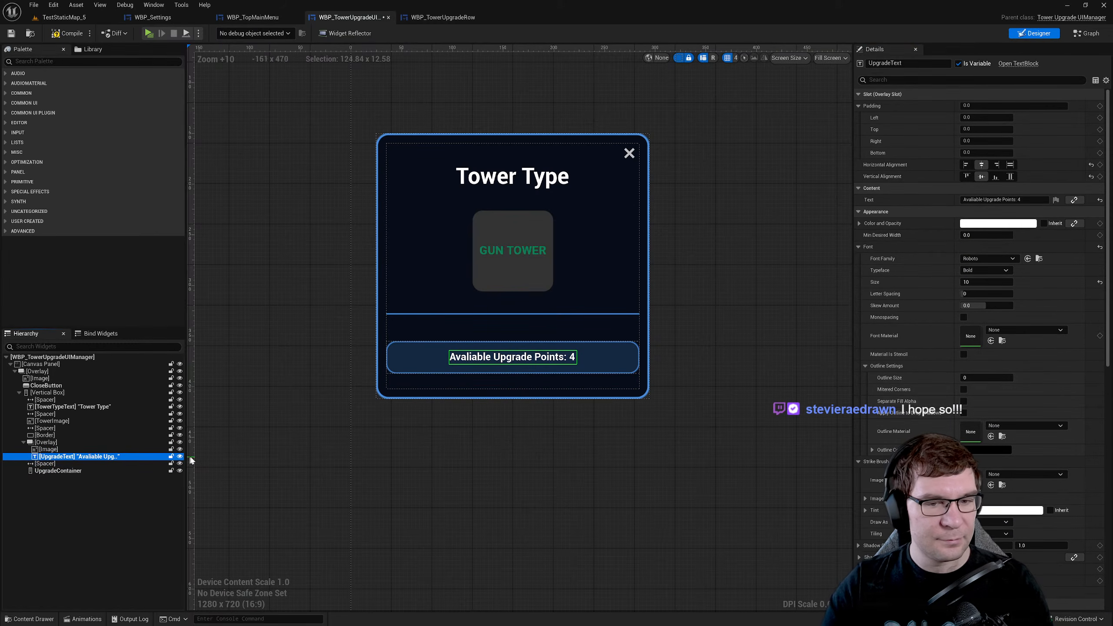
{"action": "left_click", "coordinate": [72, 392]}
{"action": "left_click", "coordinate": [69, 386]}
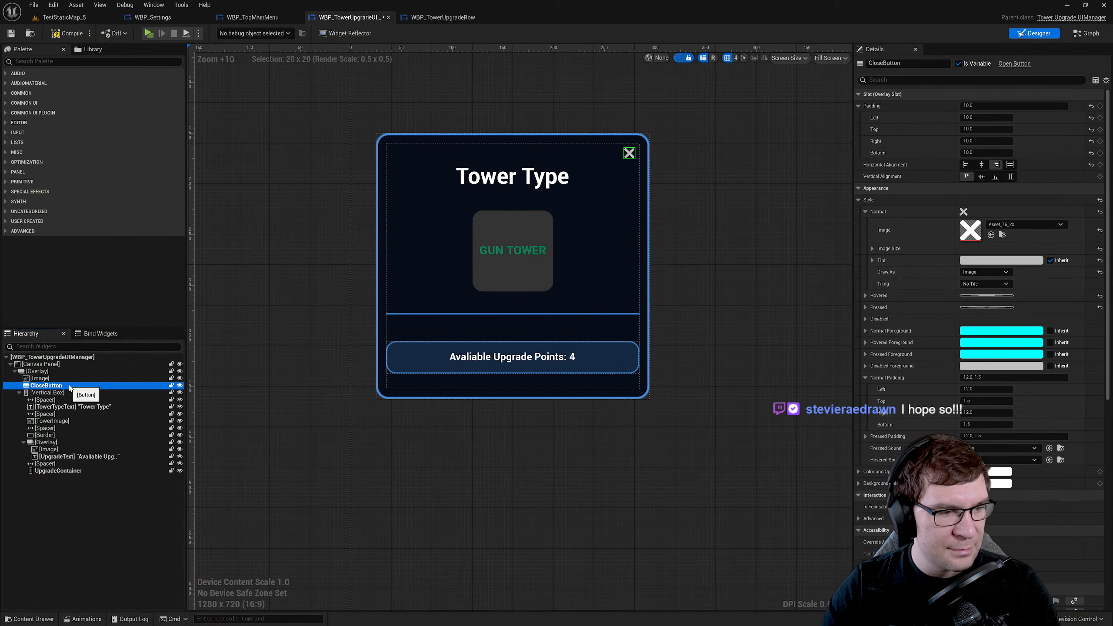
{"action": "left_click", "coordinate": [82, 408]}
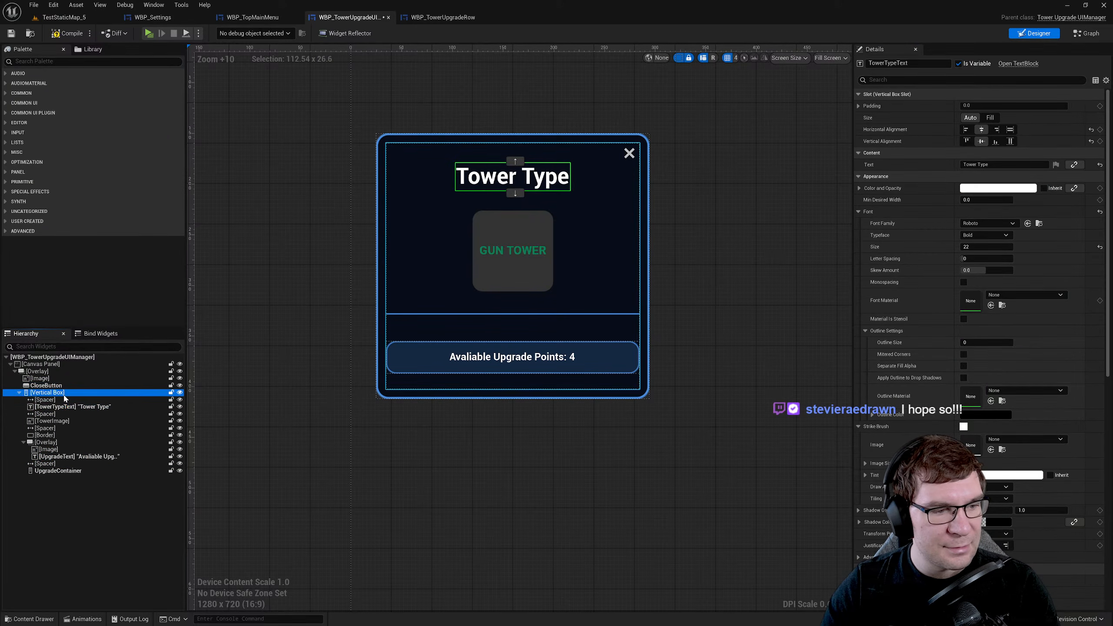
{"action": "left_click", "coordinate": [45, 400]}
{"action": "left_click_drag", "start_coordinate": [985, 164], "coordinate": [966, 163]}
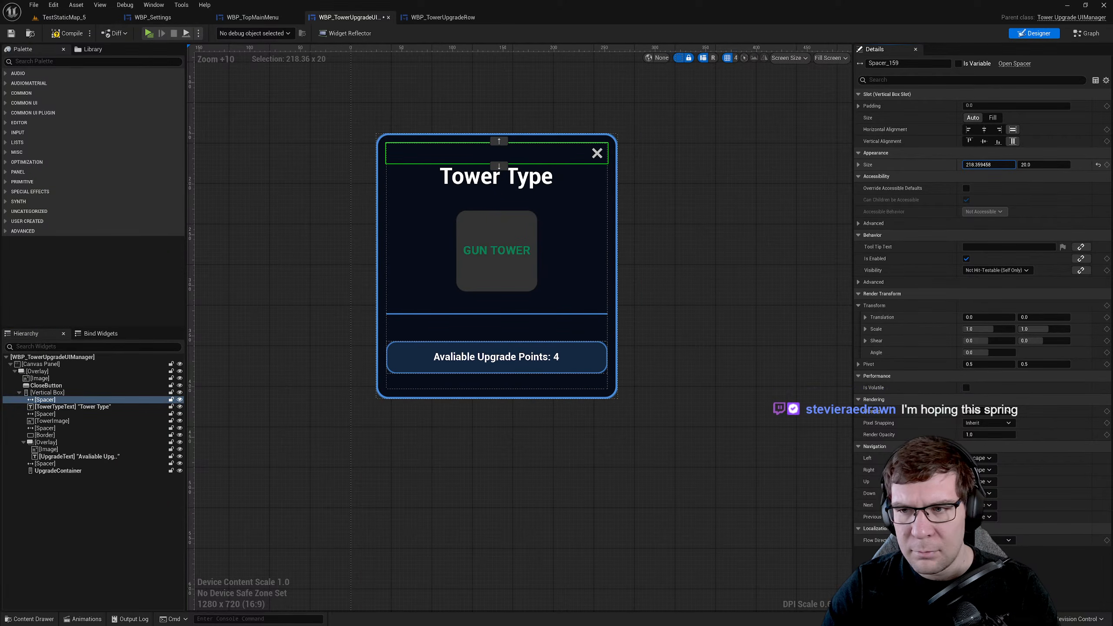
{"action": "left_click", "coordinate": [989, 163]}
{"action": "type", "text": "2250"}
{"action": "key", "text": "Return"}
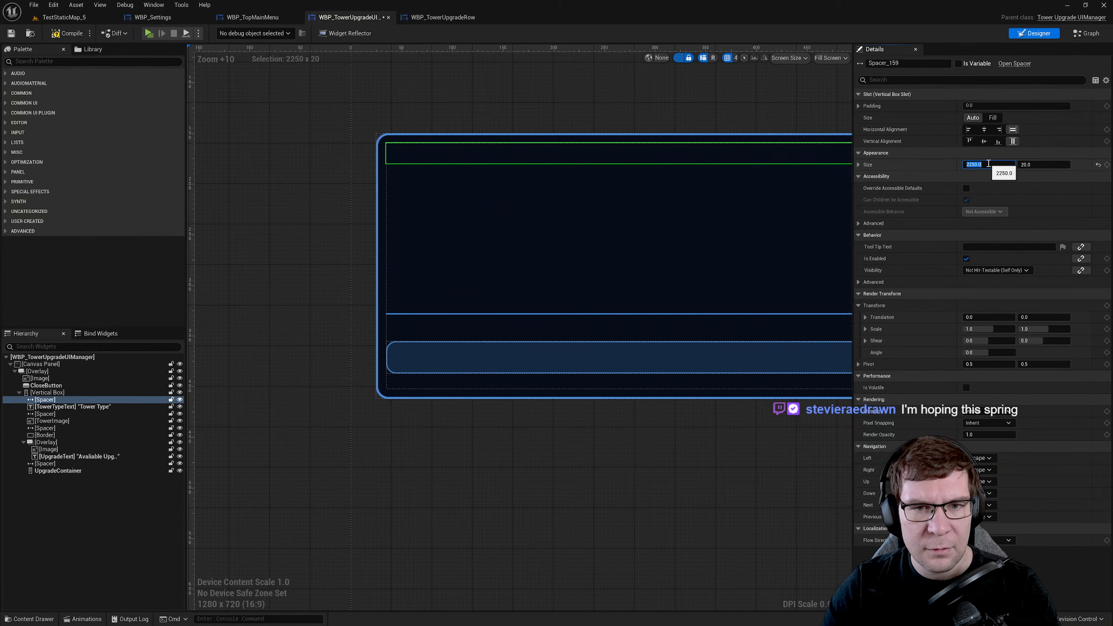
{"action": "type", "text": "22"}
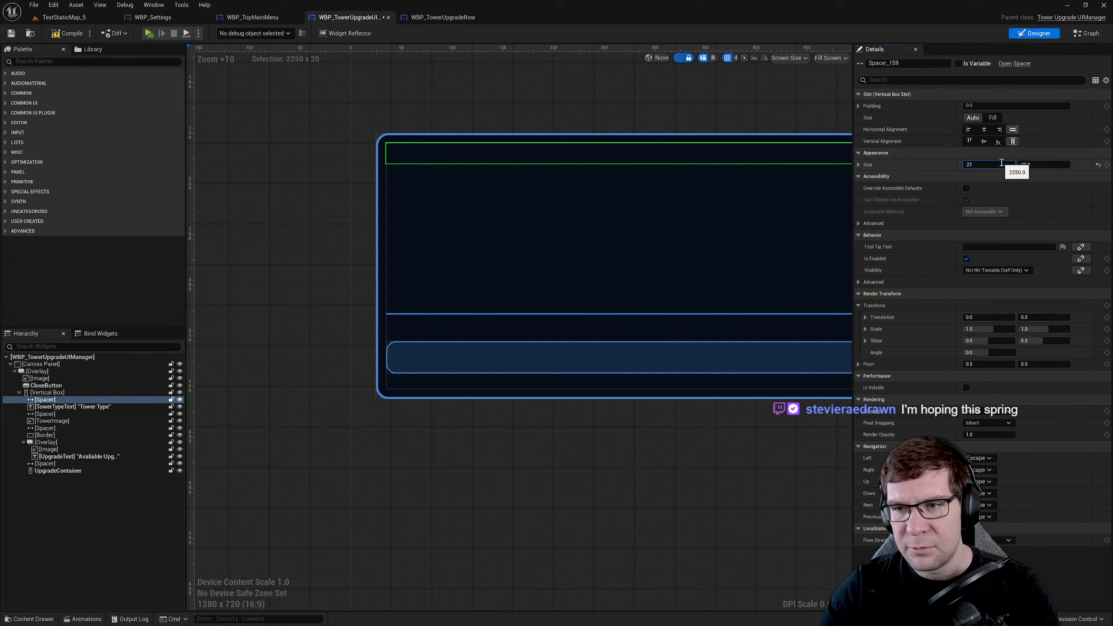
{"action": "type", "text": "5"}
{"action": "key", "text": "Return"}
{"action": "key", "text": "ctrl+s"}
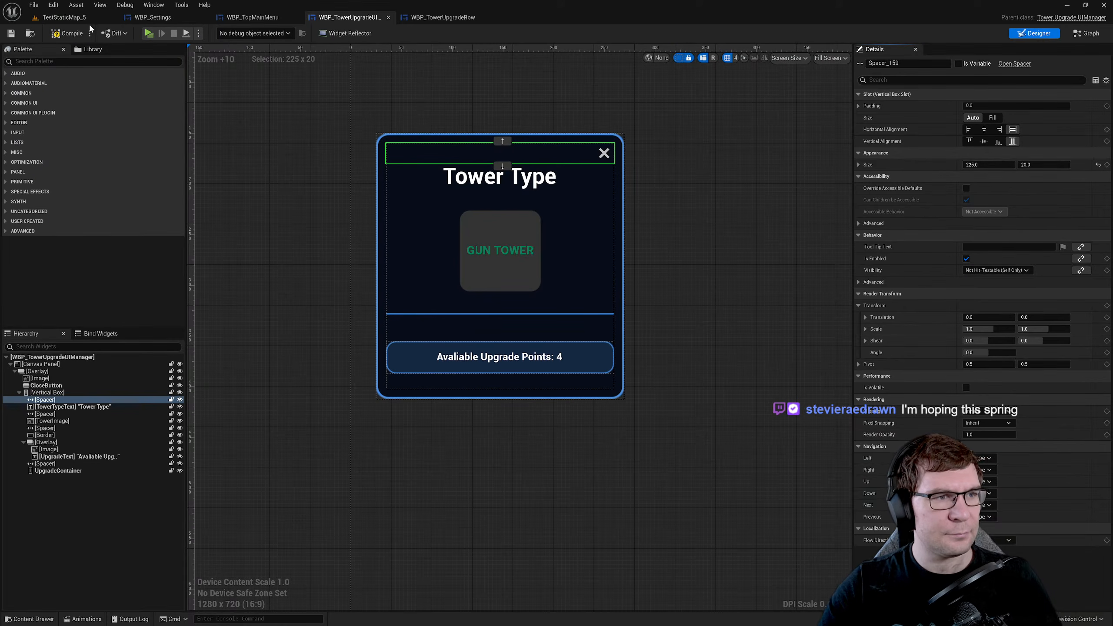
{"action": "left_click", "coordinate": [48, 33]}
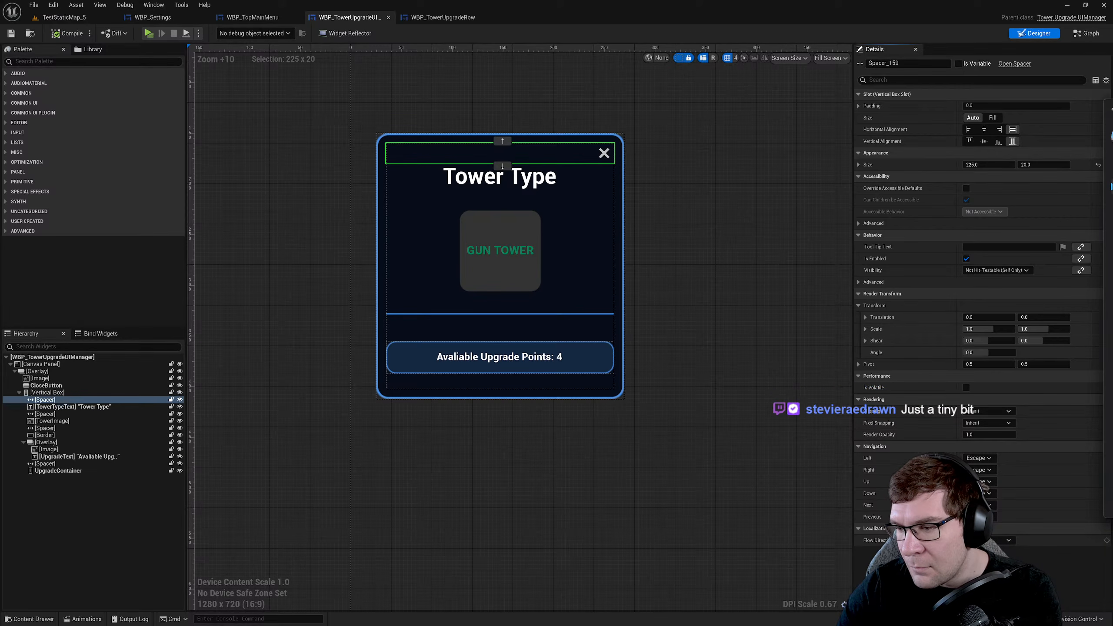
- Bring the browser window with the Bing search results over the editor and close it
{"action": "left_click_drag", "start_coordinate": [1112, 107], "coordinate": [527, 99]}
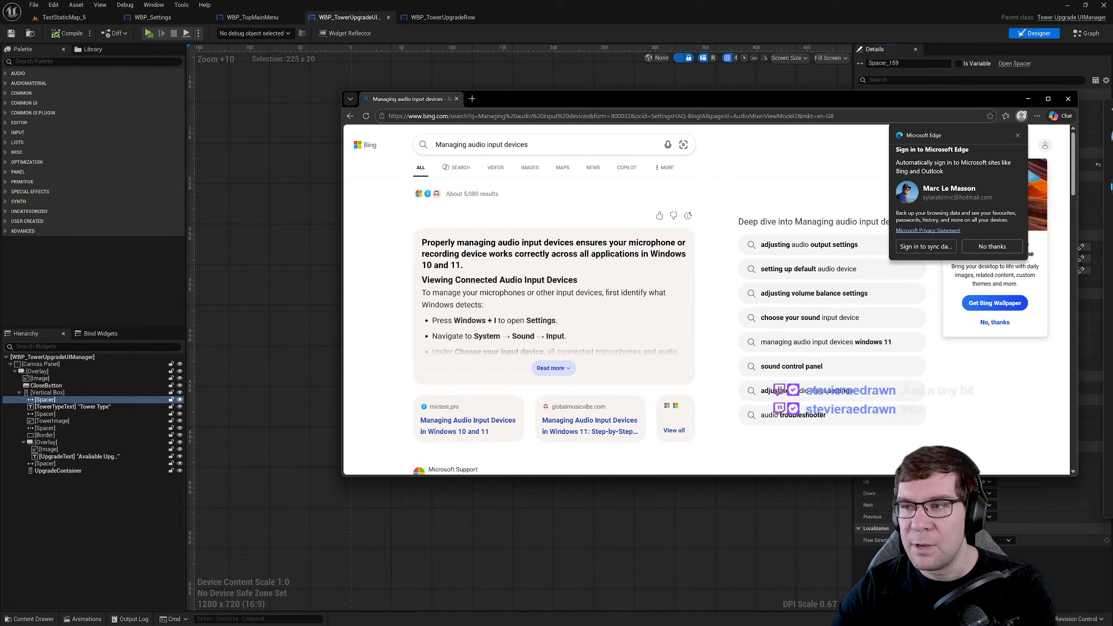
{"action": "left_click", "coordinate": [1067, 98]}
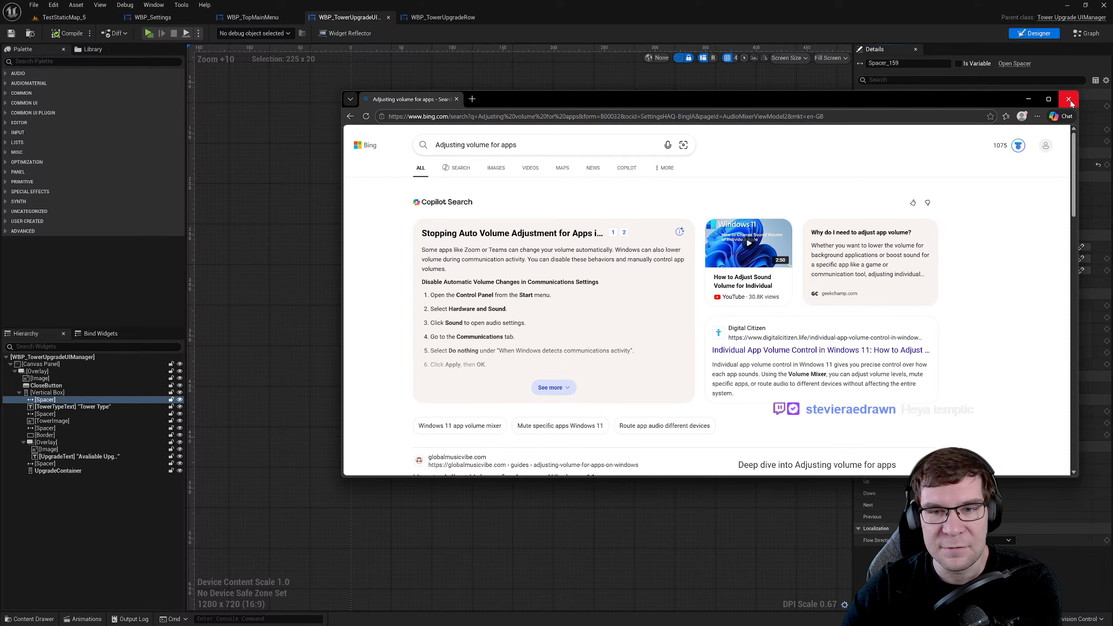
- Close the browser window and set the microphone's input volume to 80 in Windows Settings
{"action": "left_click", "coordinate": [1070, 100]}
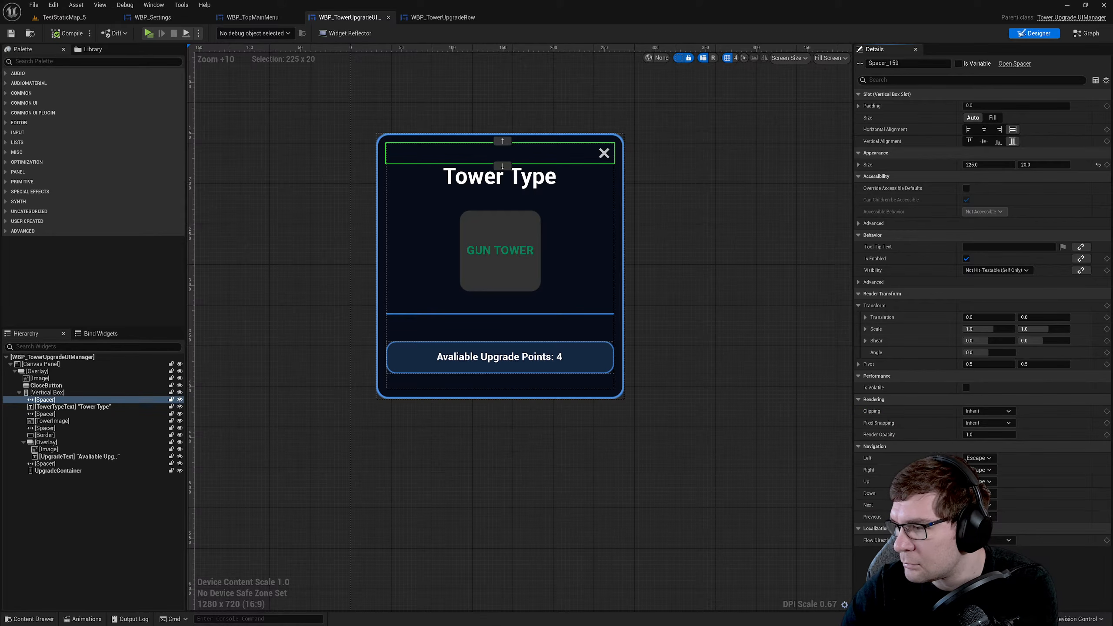
{"action": "left_click_drag", "start_coordinate": [1112, 132], "coordinate": [728, 114]}
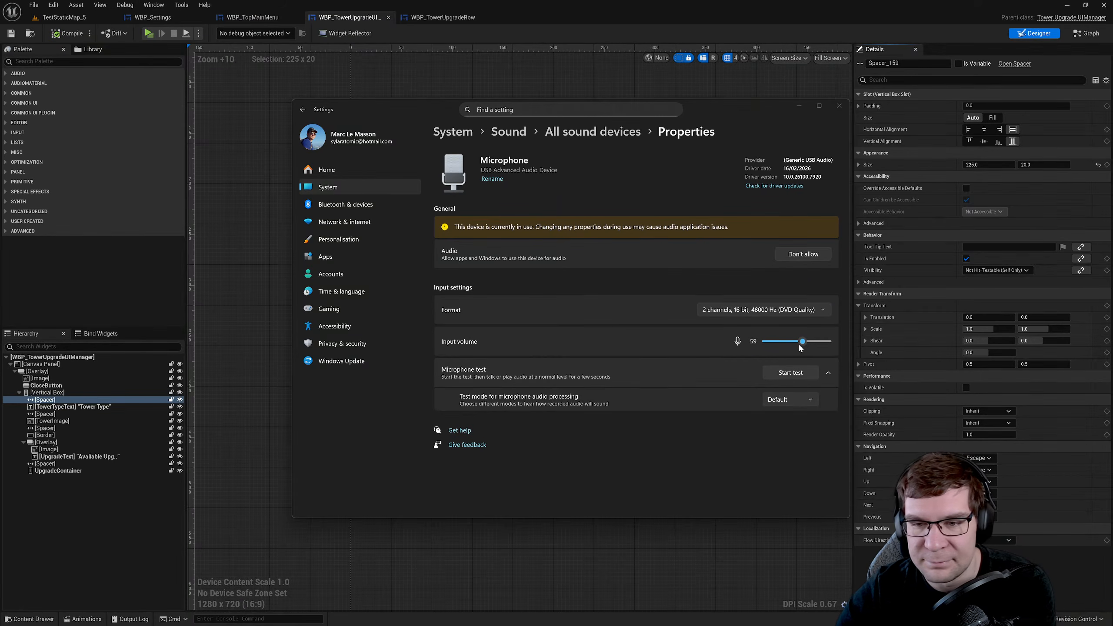
{"action": "left_click_drag", "start_coordinate": [803, 342], "coordinate": [816, 346]}
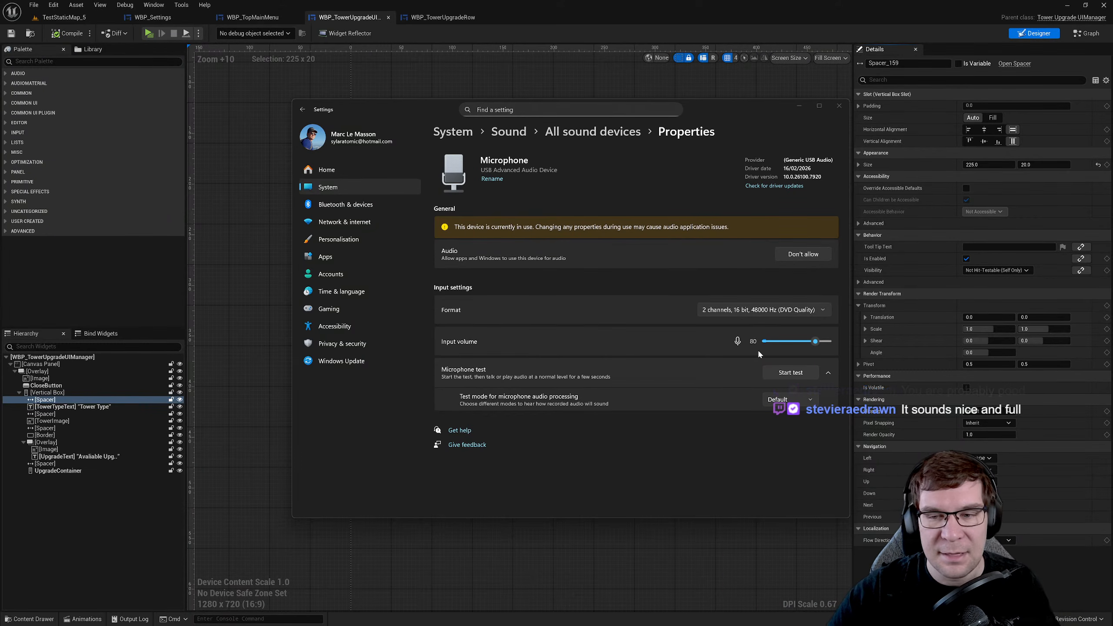
{"action": "left_click_drag", "start_coordinate": [398, 115], "coordinate": [0, 114]}
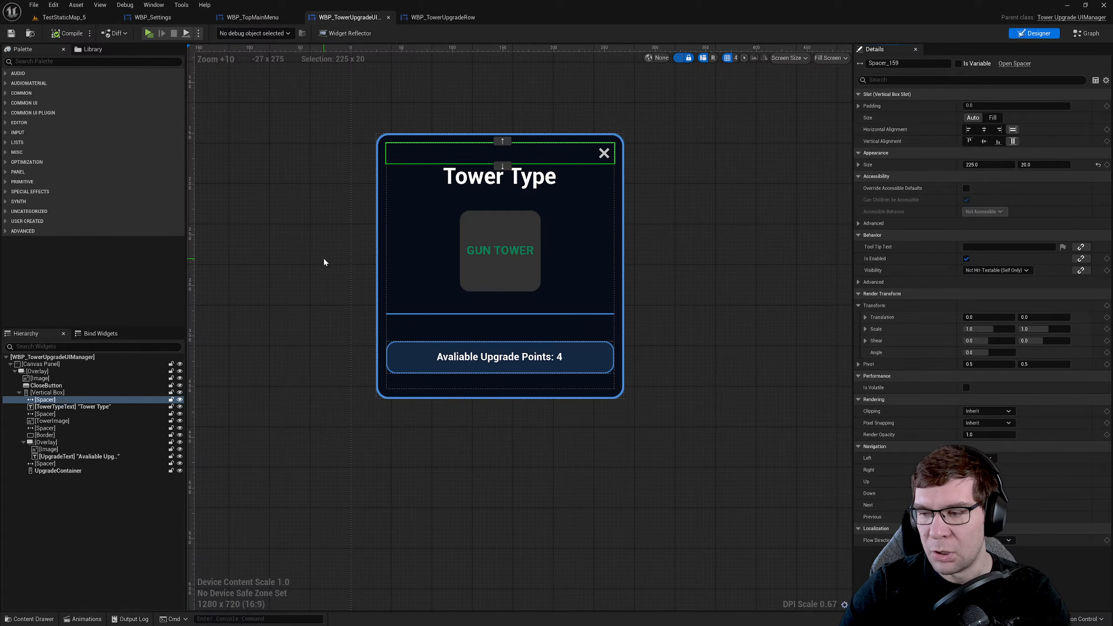
- Run the game preview, leave the test map through the pause menu to the main menu, and start the game
{"action": "left_click", "coordinate": [149, 33]}
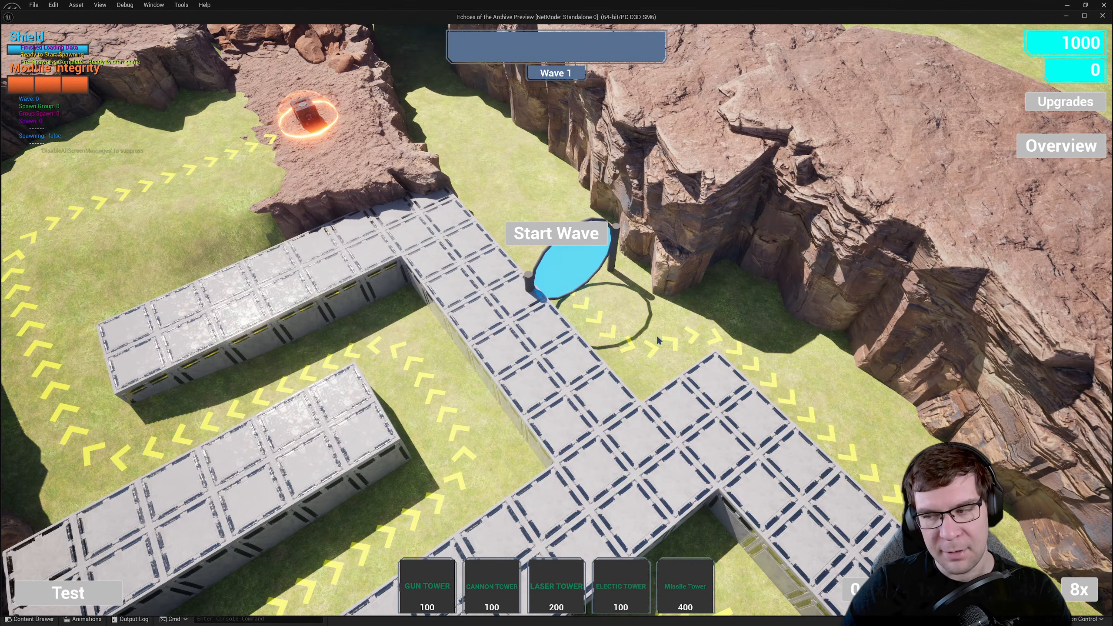
{"action": "key", "text": "Escape"}
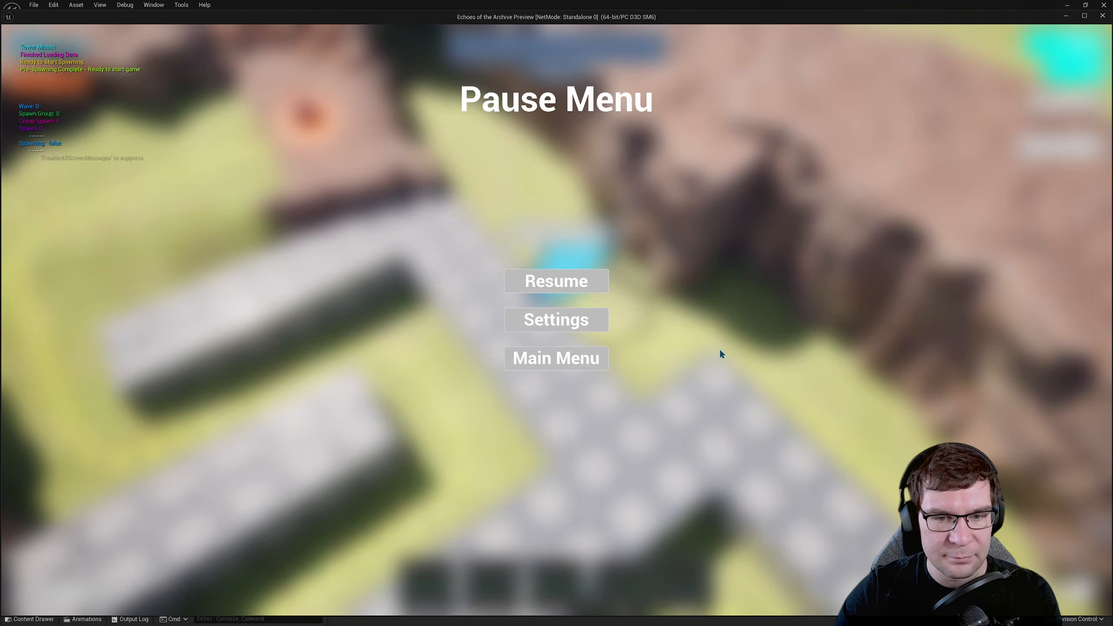
{"action": "left_click", "coordinate": [575, 367]}
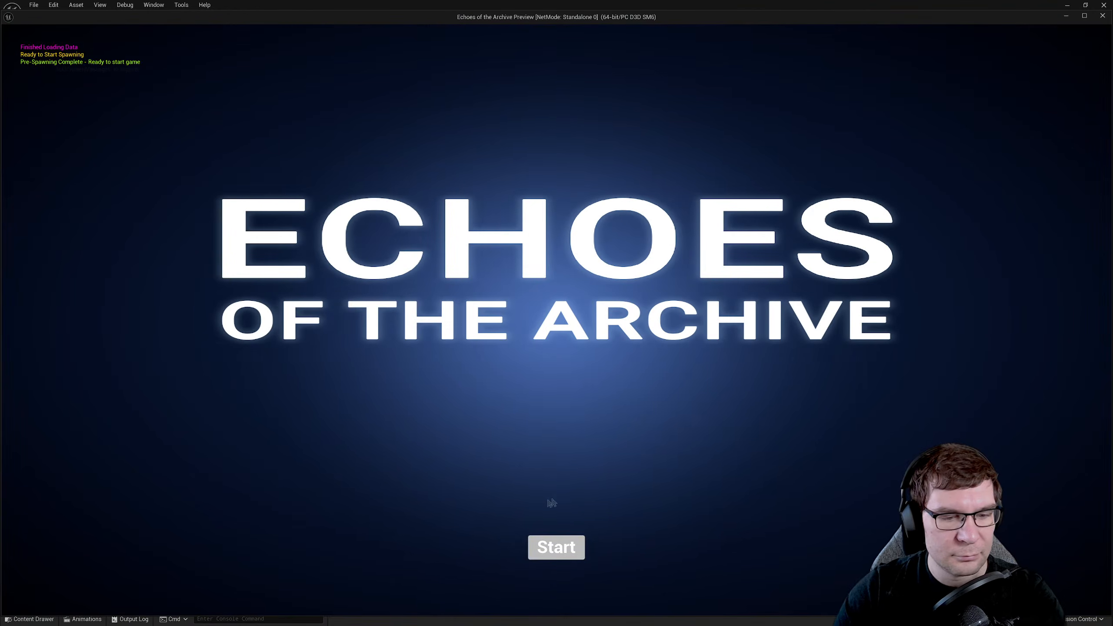
{"action": "left_click", "coordinate": [557, 545]}
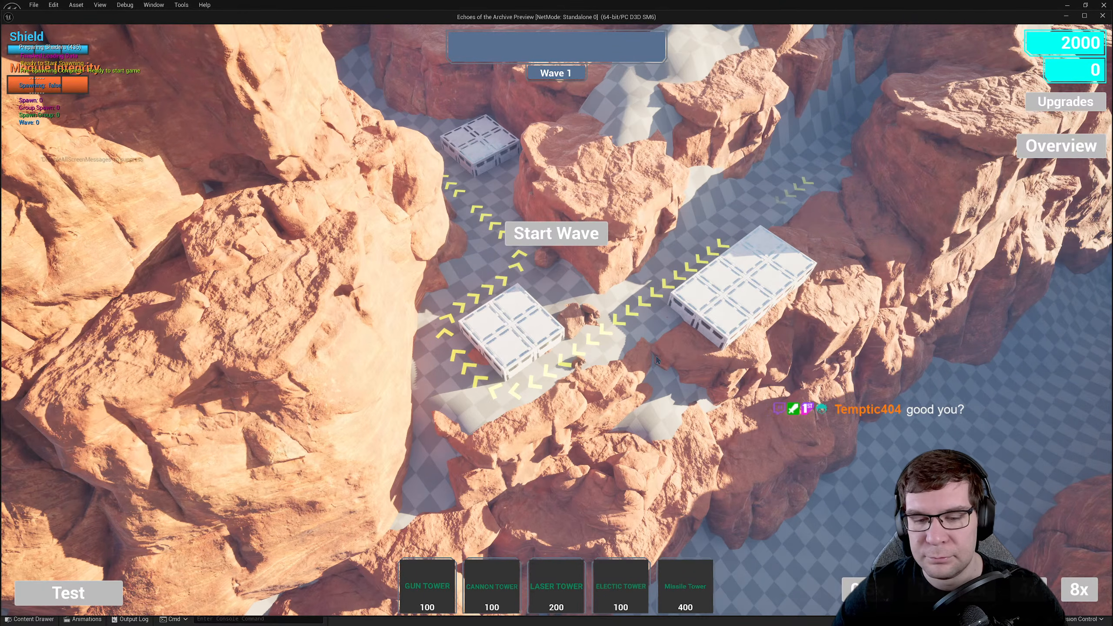
- Place a Gun Tower on the central platform, inspect the layout of its upgrade panel, and close that panel
{"action": "left_click", "coordinate": [448, 573]}
{"action": "left_click", "coordinate": [519, 347]}
{"action": "left_click", "coordinate": [519, 349]}
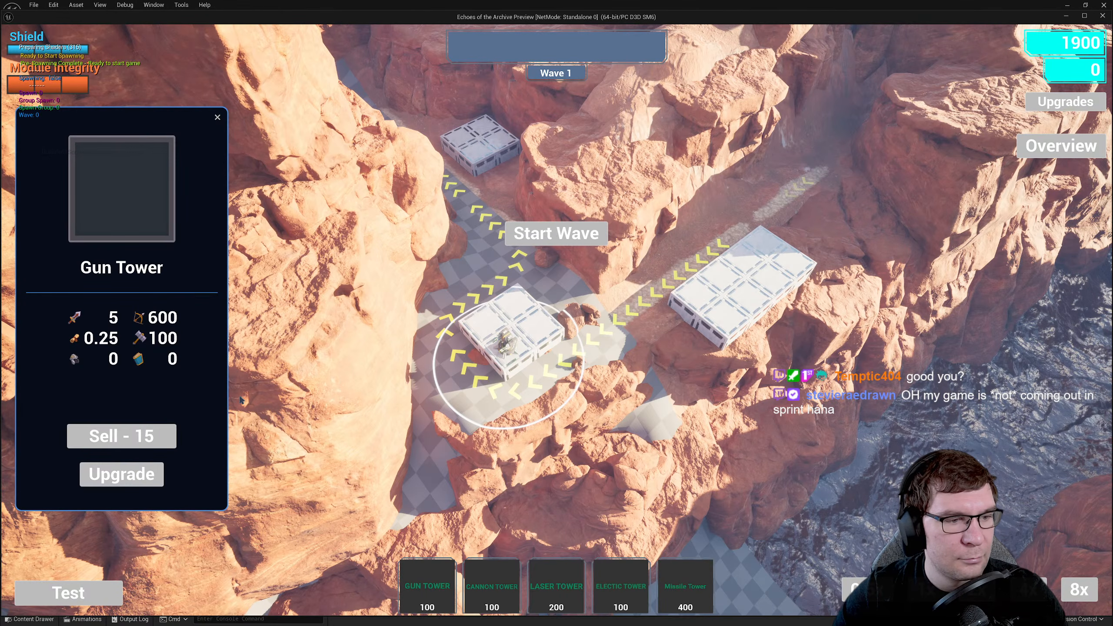
{"action": "left_click", "coordinate": [140, 466]}
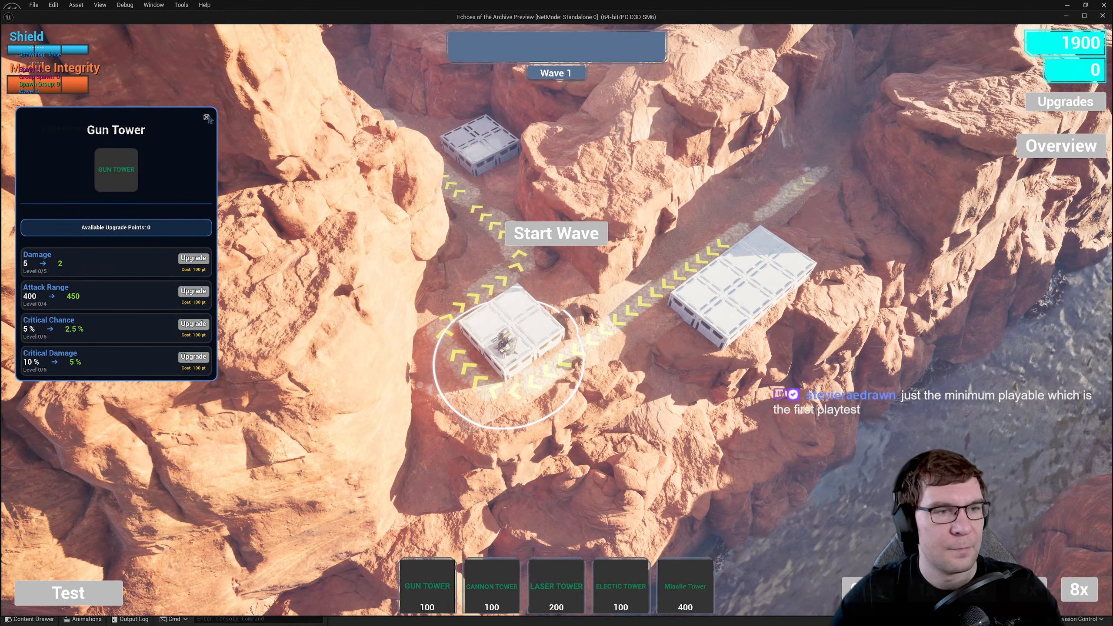
{"action": "left_click", "coordinate": [207, 118]}
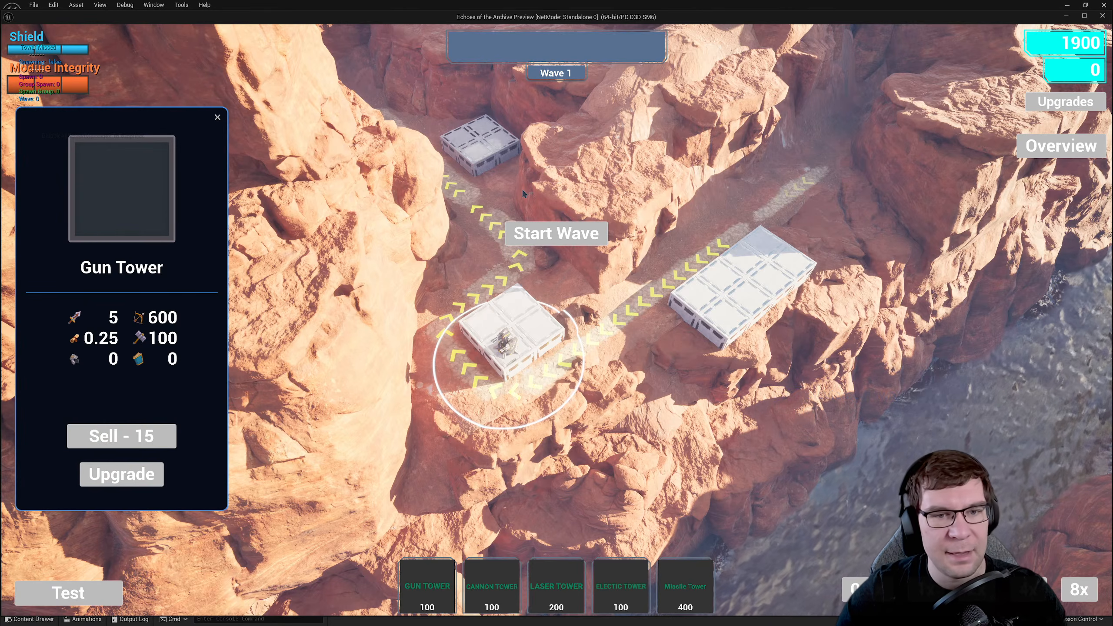
- End the game preview and dismiss the Message Log
{"action": "key", "text": "Escape"}
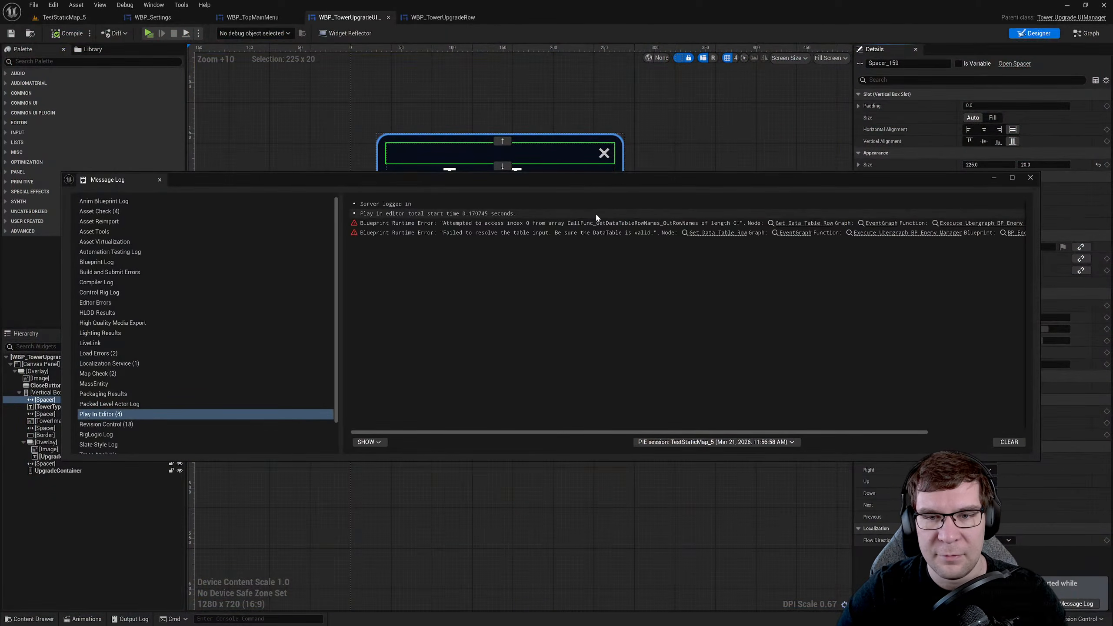
{"action": "left_click_drag", "start_coordinate": [737, 176], "coordinate": [647, 183]}
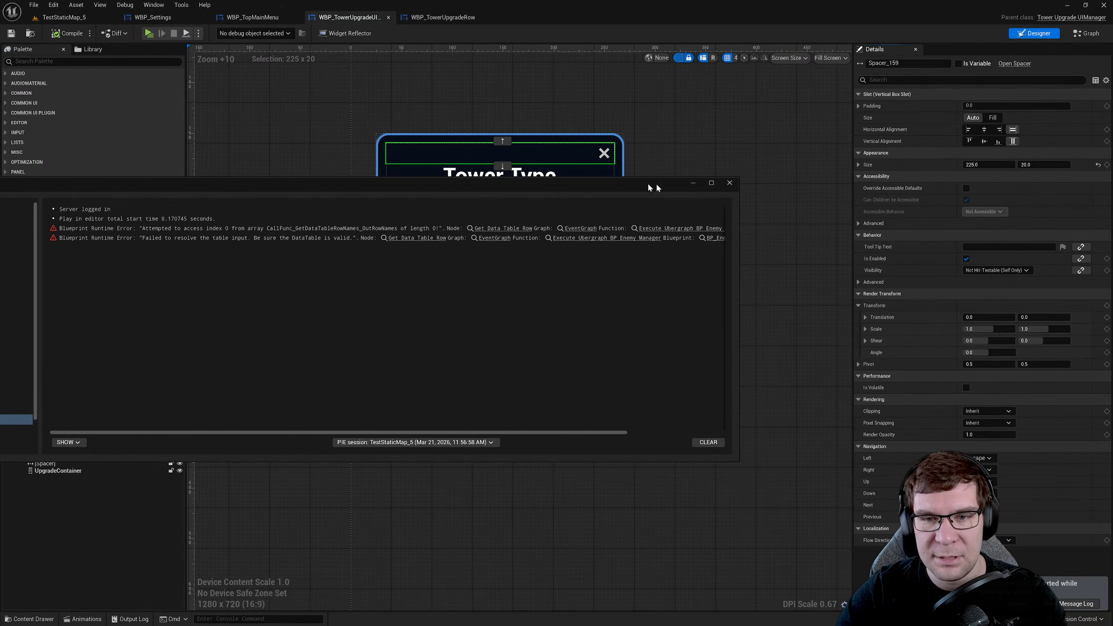
{"action": "left_click", "coordinate": [724, 185]}
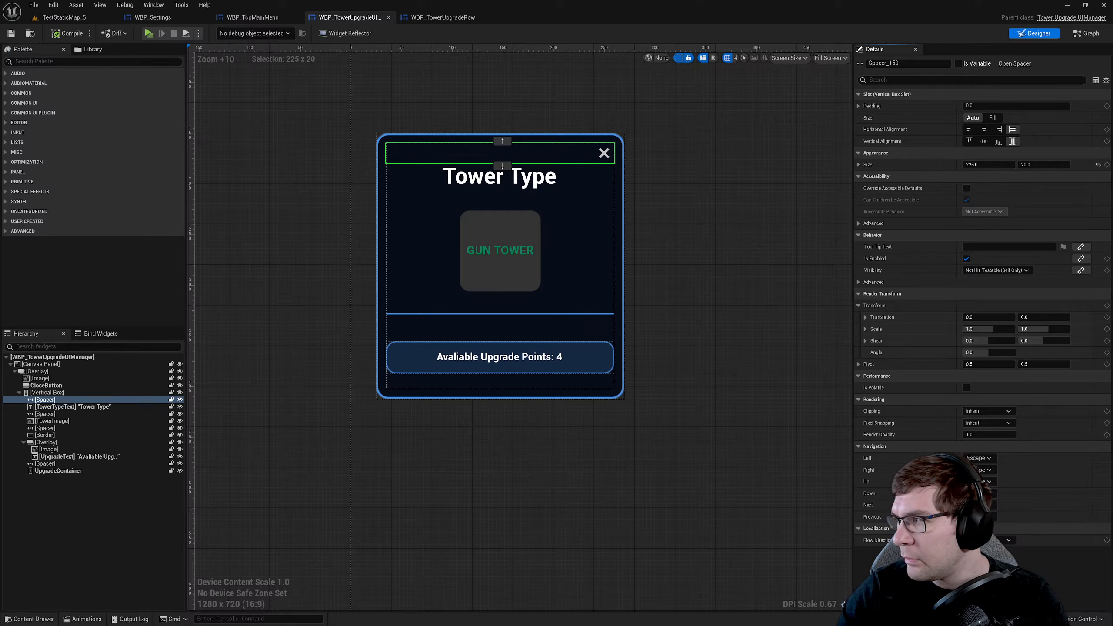
{"action": "left_click_drag", "start_coordinate": [1112, 90], "coordinate": [715, 96]}
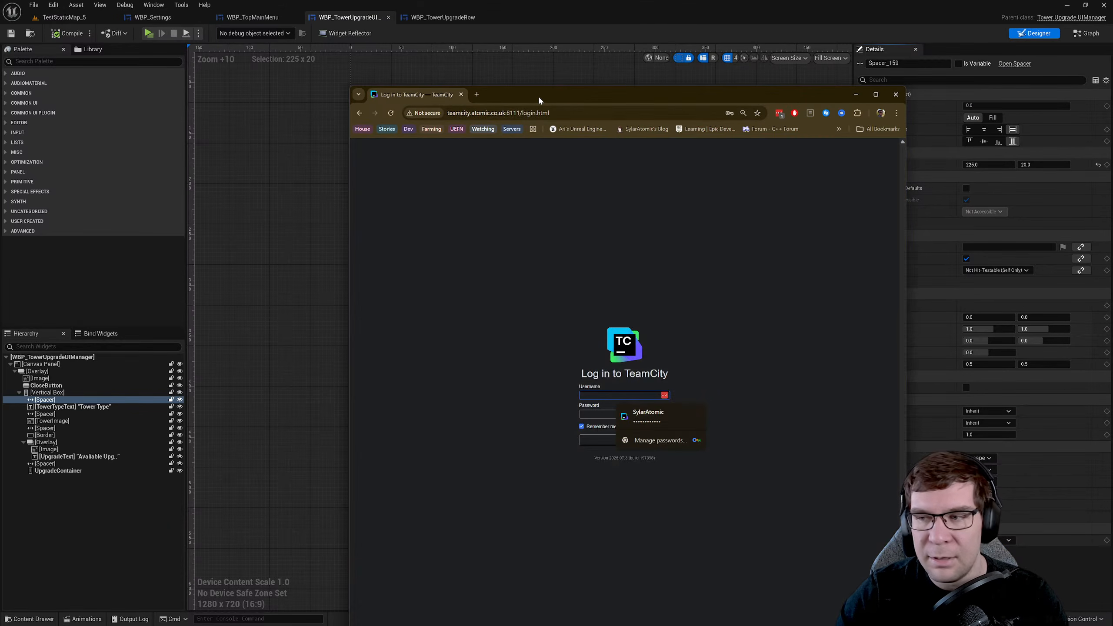
{"action": "double_click", "coordinate": [539, 96]}
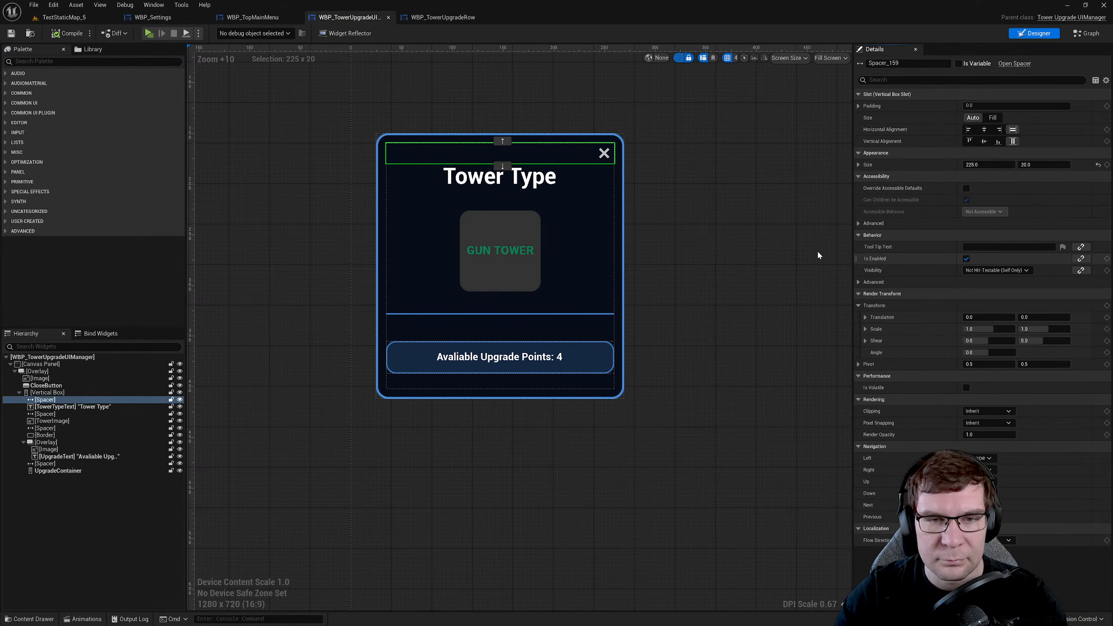
{"action": "left_click_drag", "start_coordinate": [1112, 210], "coordinate": [785, 159]}
{"action": "left_click_drag", "start_coordinate": [698, 167], "coordinate": [1112, 165]}
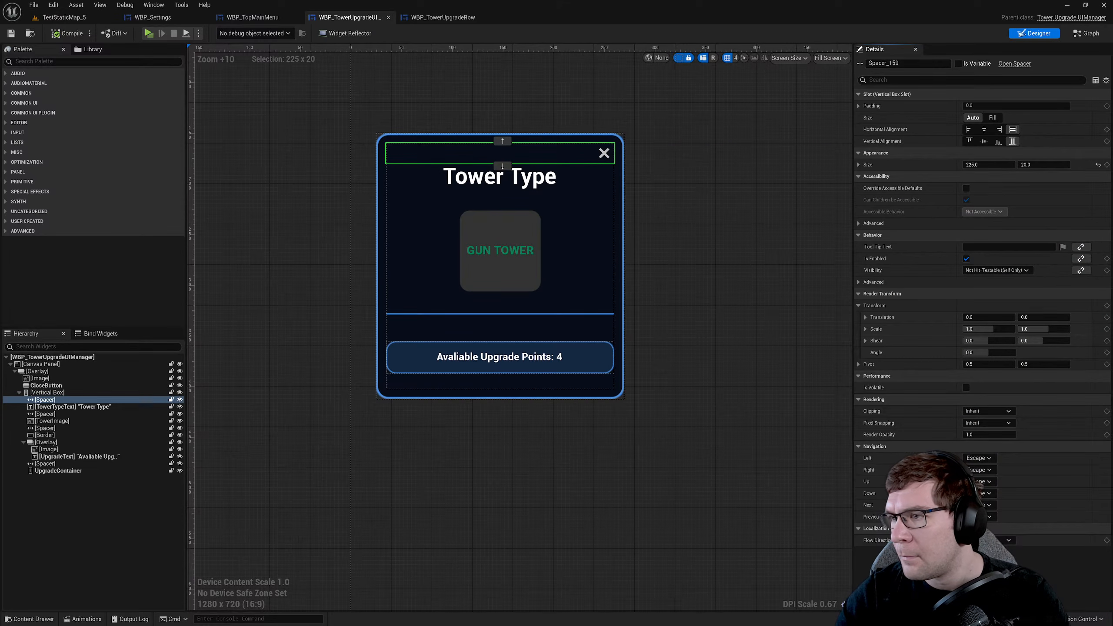
- Switch to TeamCity in the browser and examine build #93 and the build history of Echoes of the Archive - Tower Defense
{"action": "left_click_drag", "start_coordinate": [1112, 166], "coordinate": [620, 106]}
{"action": "double_click", "coordinate": [621, 109]}
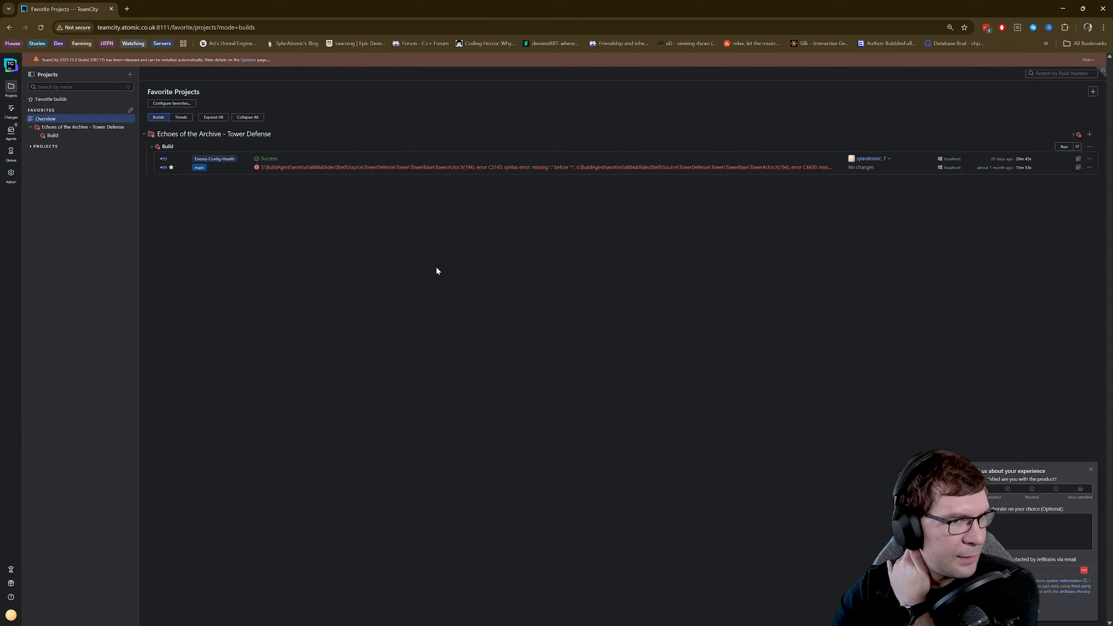
{"action": "left_click", "coordinate": [266, 160]}
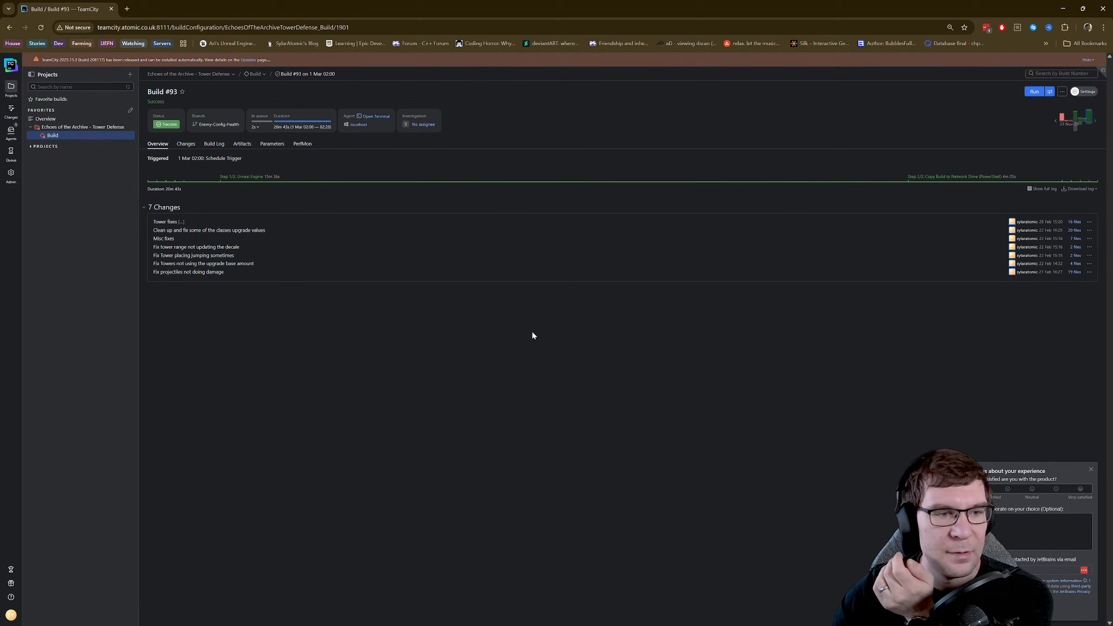
{"action": "left_click", "coordinate": [11, 89]}
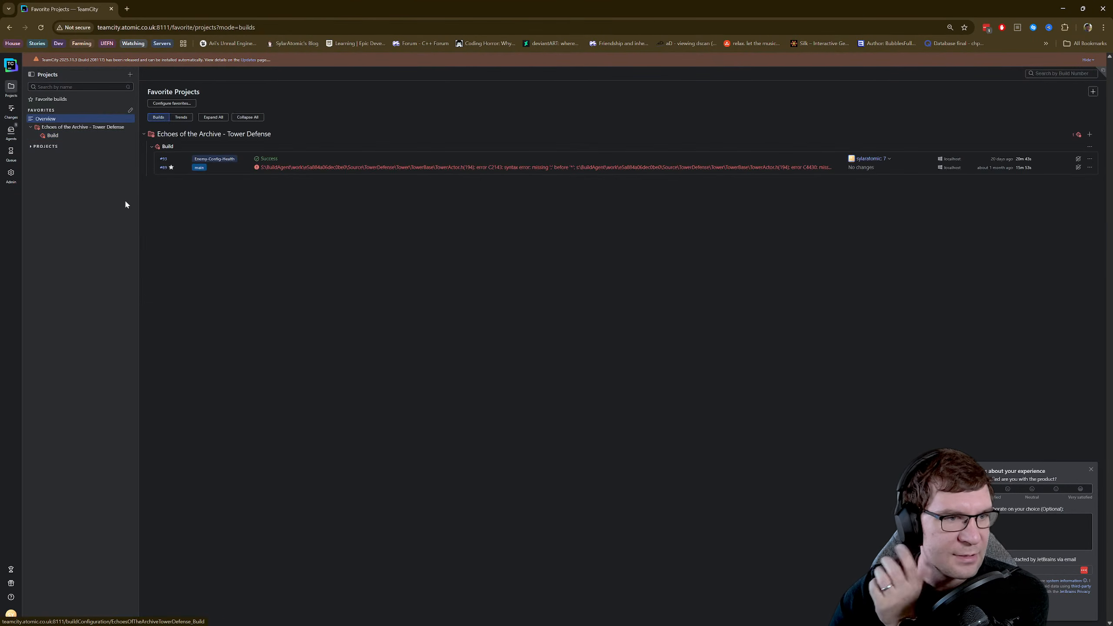
{"action": "left_click", "coordinate": [171, 159]}
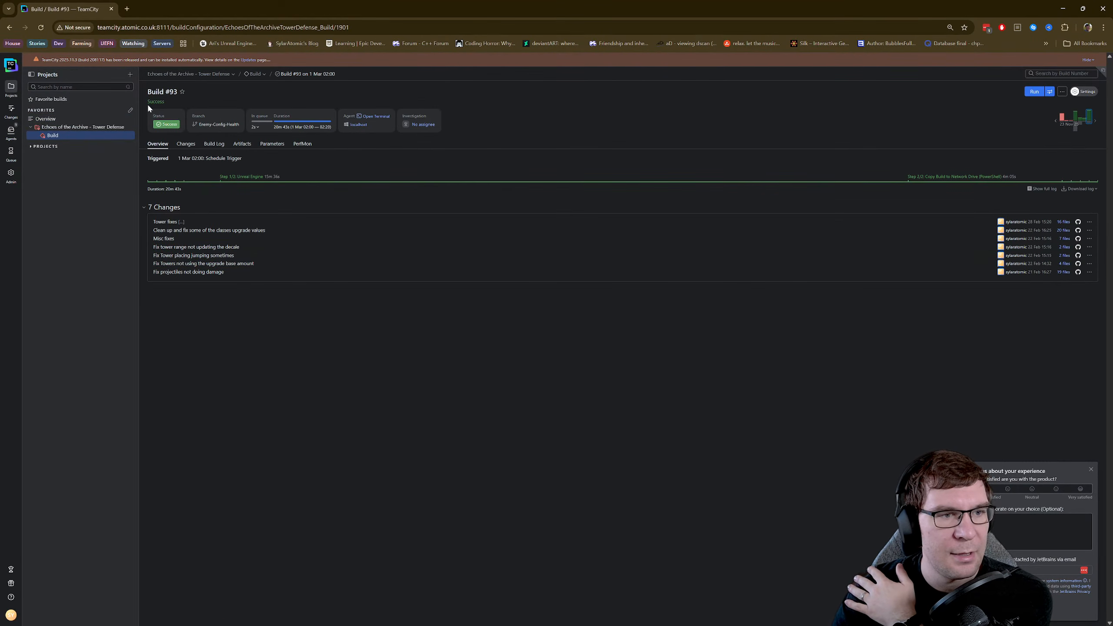
{"action": "left_click", "coordinate": [255, 74]}
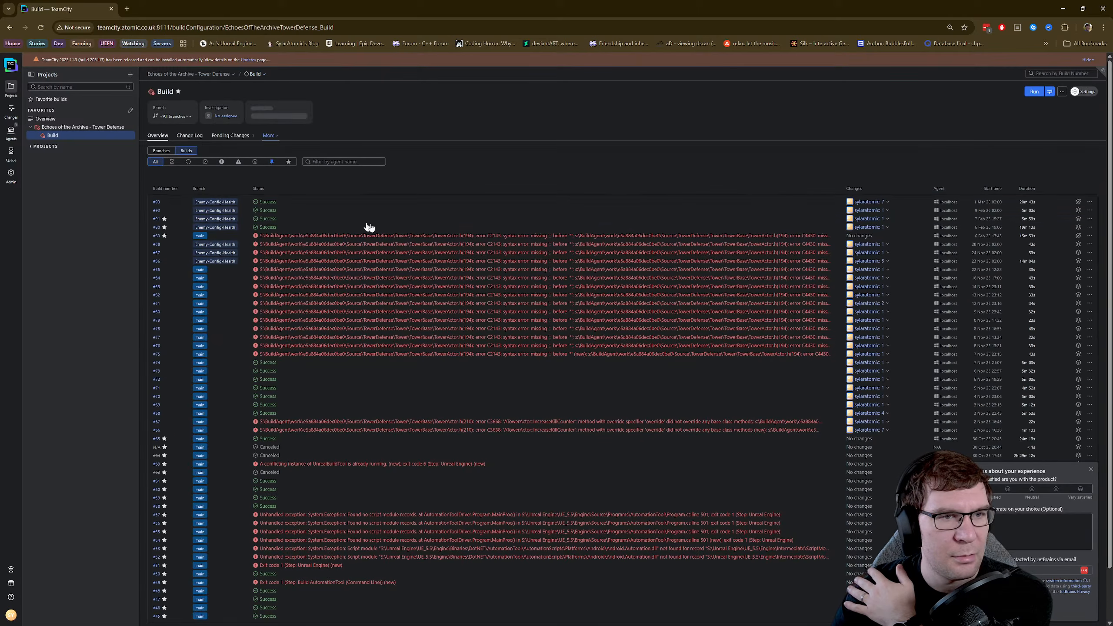
{"action": "scroll", "coordinate": [440, 221], "scroll_direction": "down", "scroll_amount": 2}
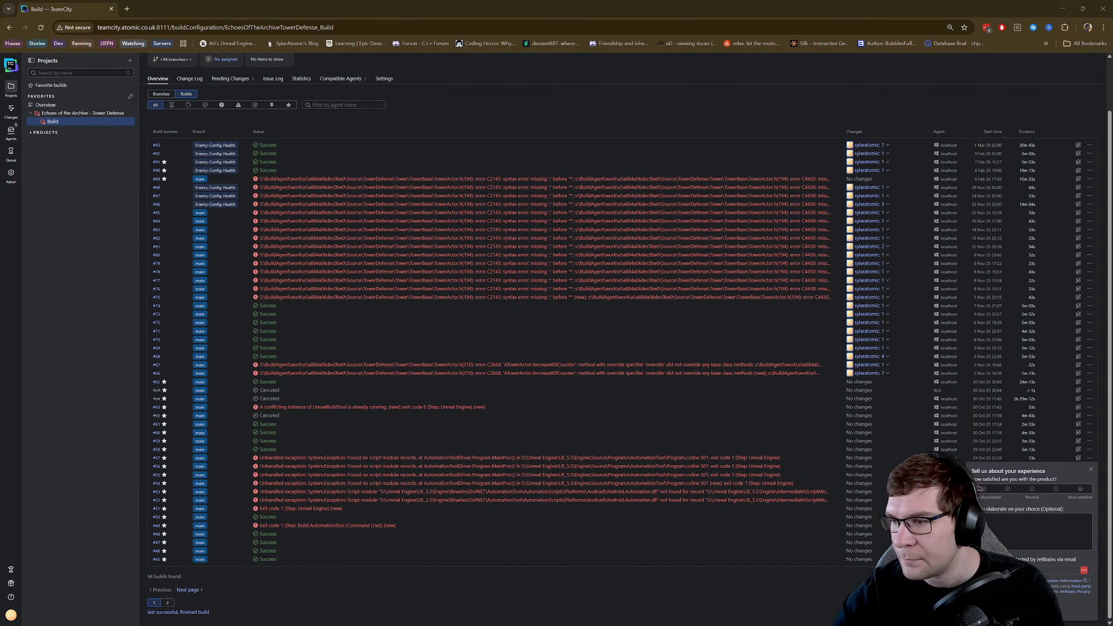
- Switch to GitHub Desktop and review the TowerDefense repository's commit history on the Enemy-Config-Health branch
{"action": "left_click_drag", "start_coordinate": [1112, 267], "coordinate": [445, 207]}
{"action": "left_click", "coordinate": [523, 240]}
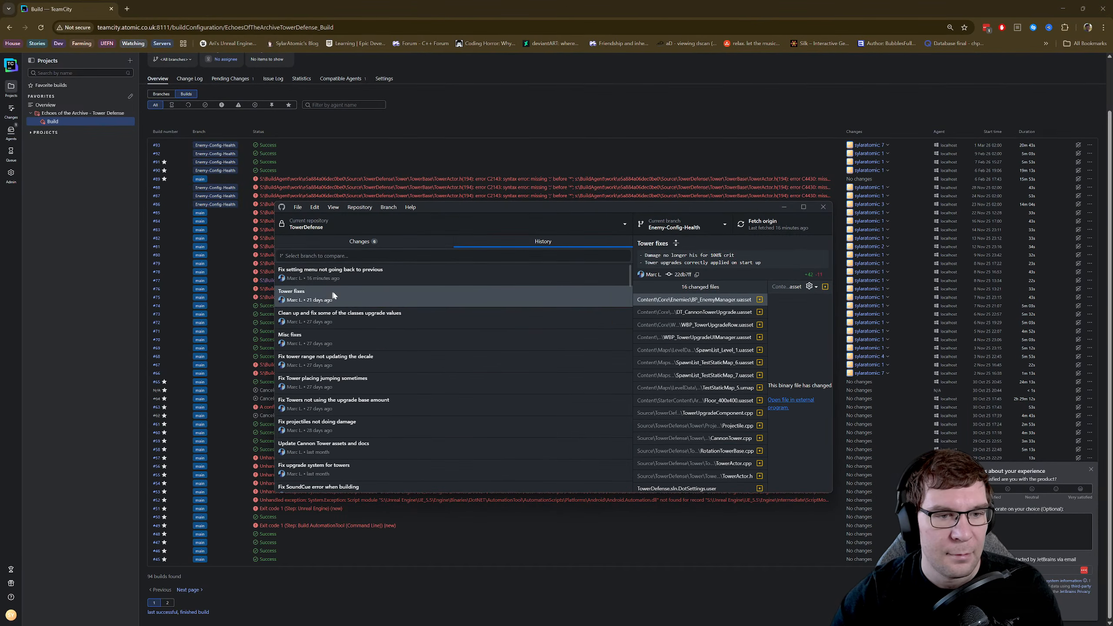
{"action": "left_click_drag", "start_coordinate": [445, 206], "coordinate": [1112, 228]}
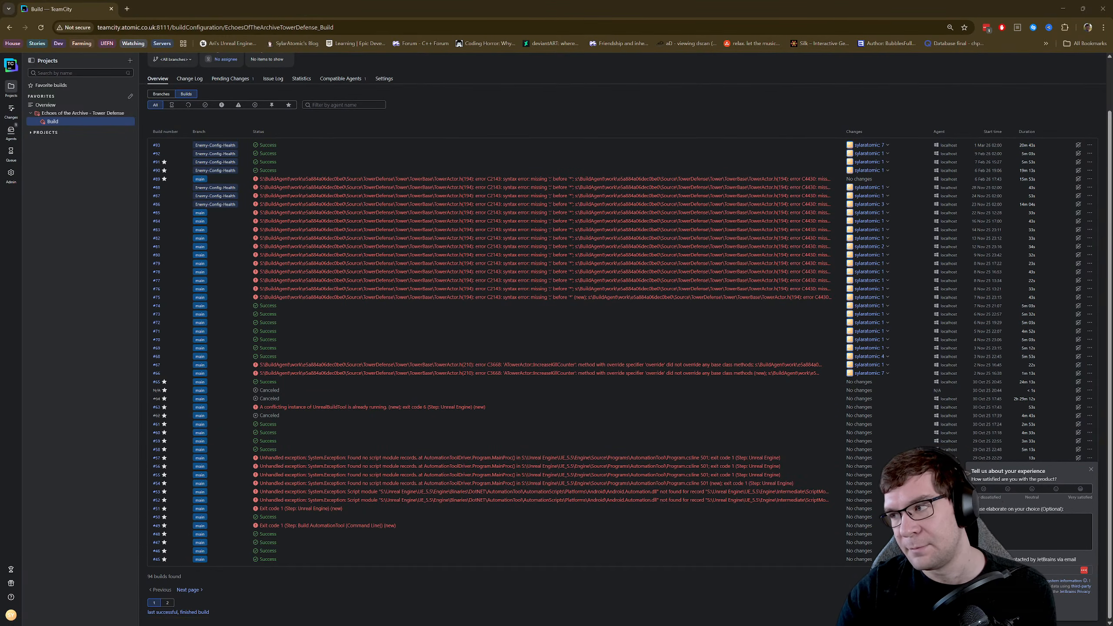
{"action": "left_click_drag", "start_coordinate": [1112, 307], "coordinate": [437, 101]}
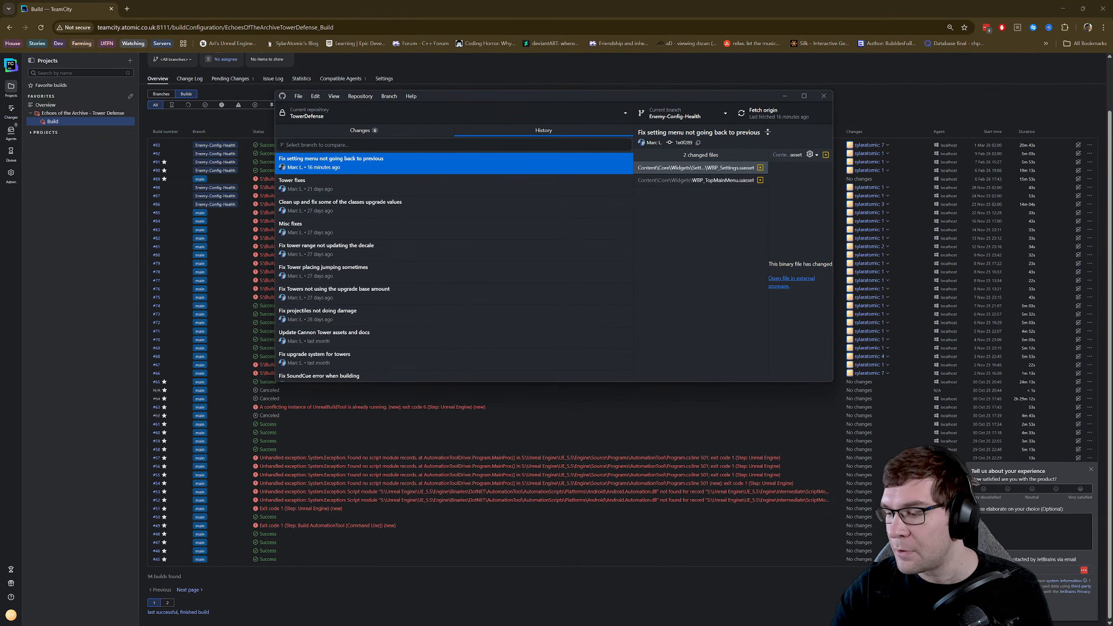
- Switch to File Explorer and examine the Latest build folder on drive S: and the TowerDefense build folders on drive Z:
{"action": "left_click_drag", "start_coordinate": [1112, 197], "coordinate": [582, 63]}
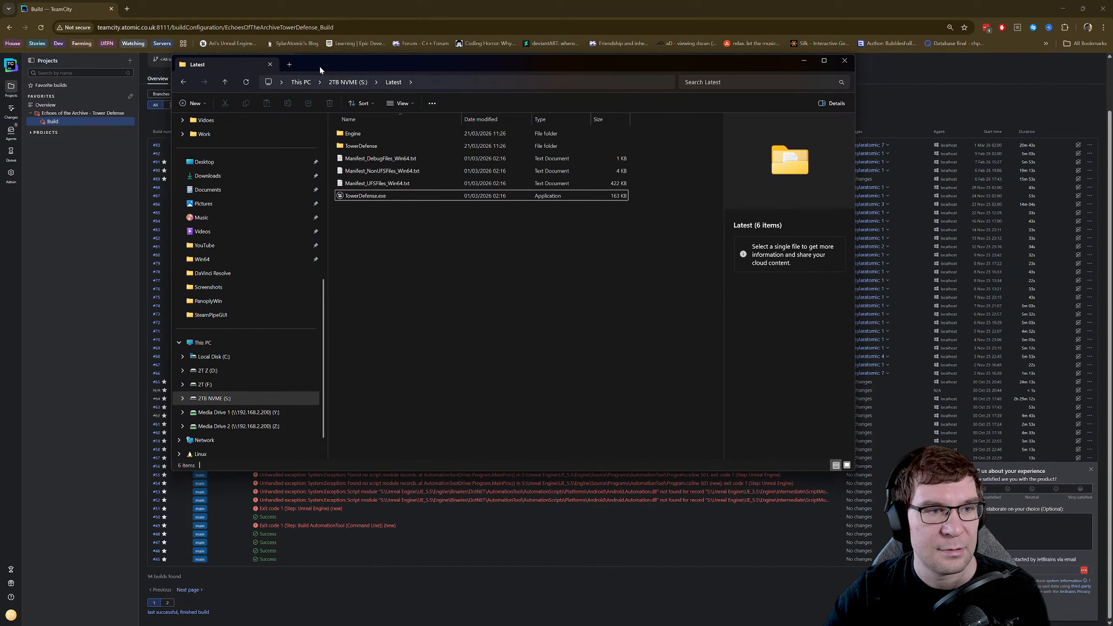
{"action": "left_click_drag", "start_coordinate": [319, 65], "coordinate": [1112, 127]}
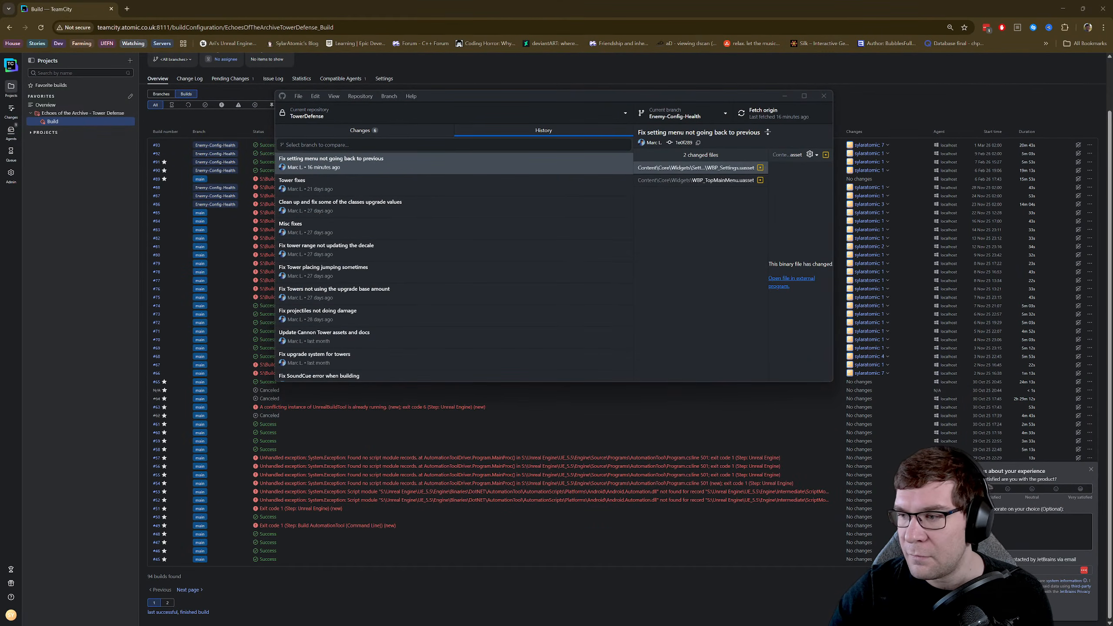
{"action": "left_click_drag", "start_coordinate": [1112, 127], "coordinate": [556, 98]}
{"action": "left_click_drag", "start_coordinate": [661, 364], "coordinate": [587, 161]}
{"action": "left_click_drag", "start_coordinate": [627, 360], "coordinate": [559, 161]}
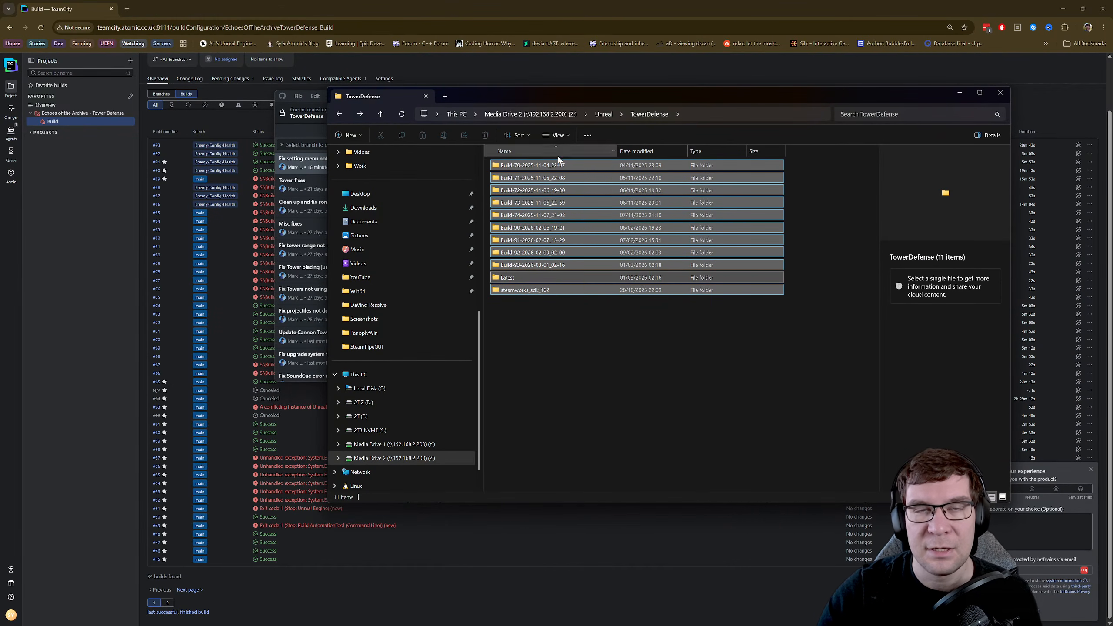
{"action": "left_click", "coordinate": [619, 333]}
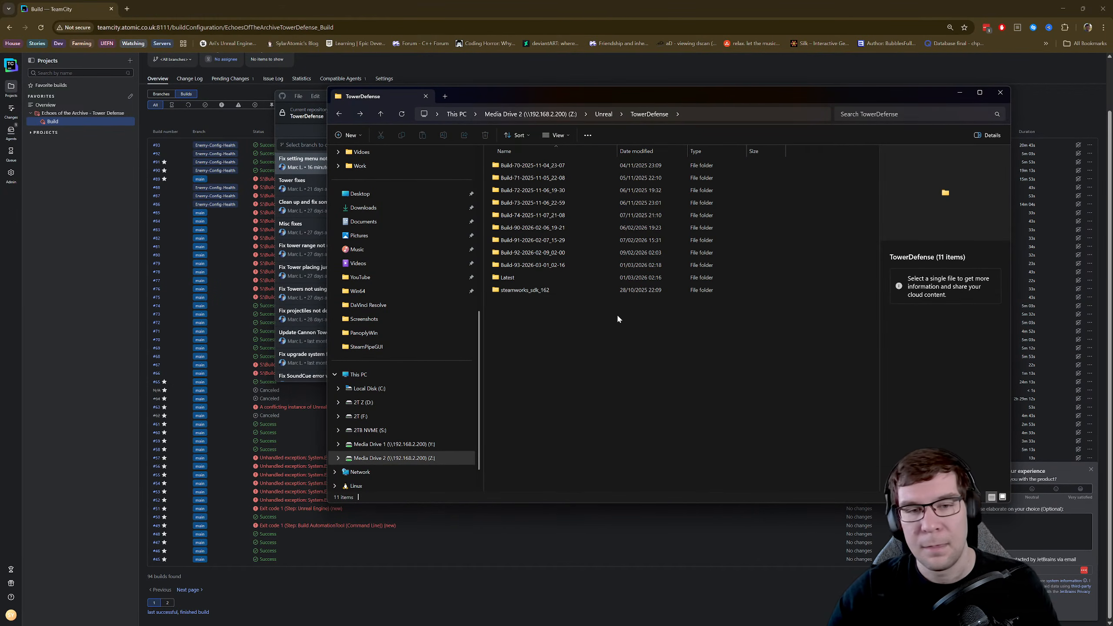
{"action": "left_click", "coordinate": [569, 266]}
{"action": "left_click", "coordinate": [568, 278]}
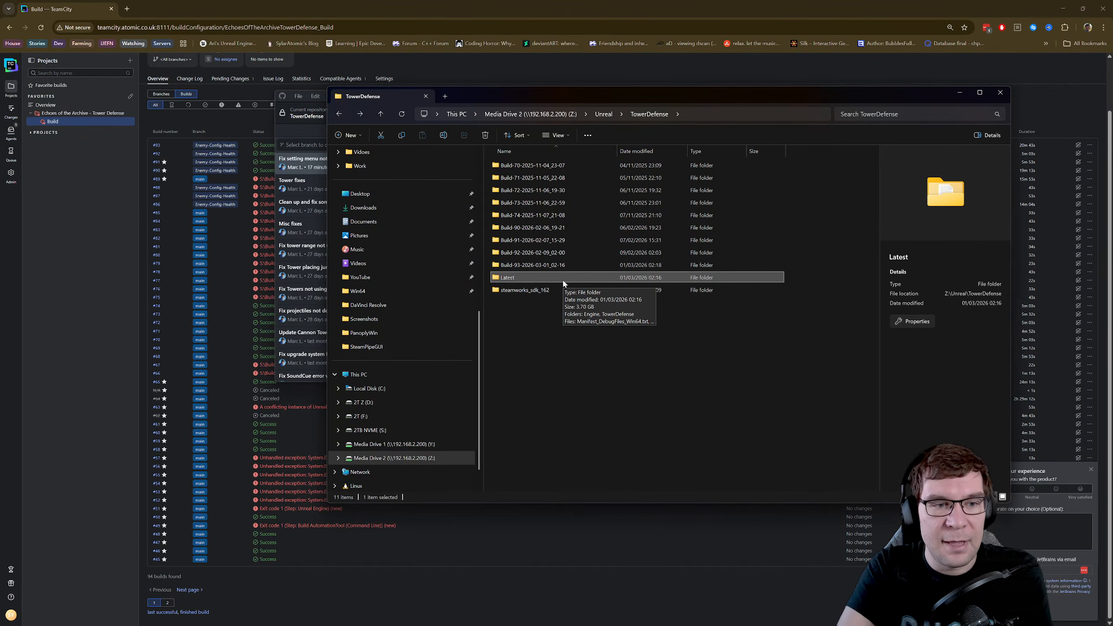
{"action": "left_click_drag", "start_coordinate": [507, 99], "coordinate": [1112, 104]}
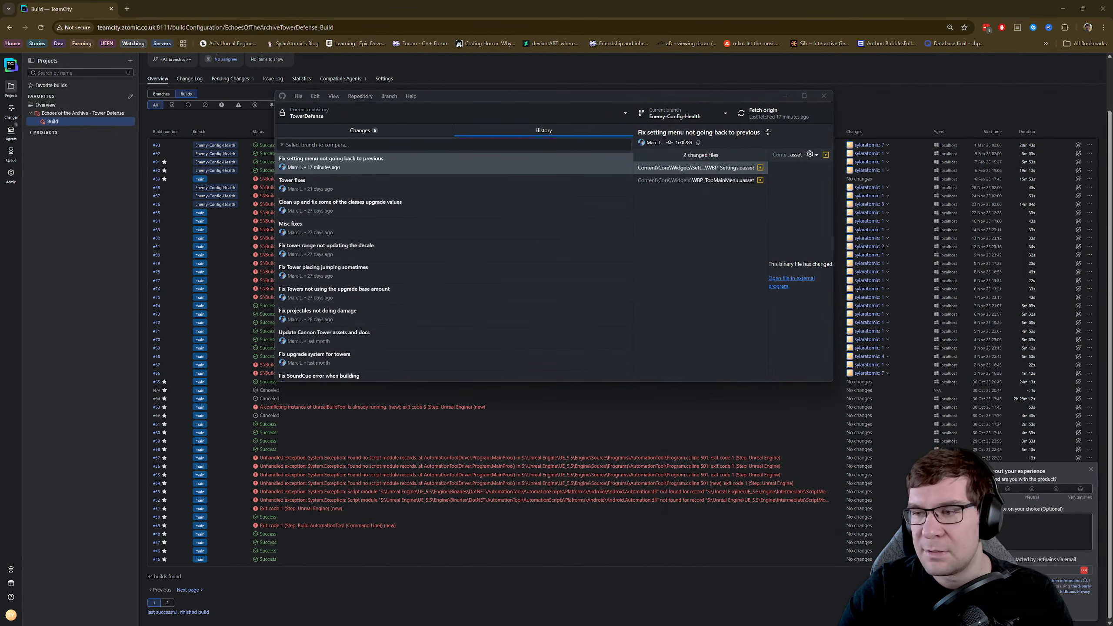
- Move GitHub Desktop and TeamCity out of the way, return to the Unreal Editor, and select the upgrade manager's canvas panel
{"action": "left_click", "coordinate": [484, 89]}
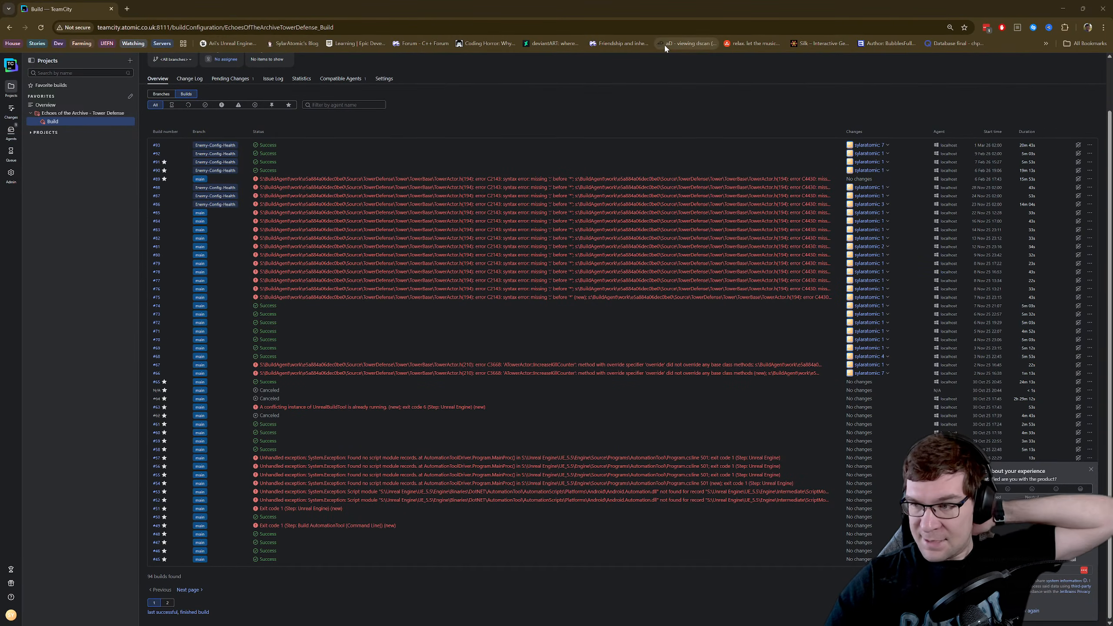
{"action": "left_click_drag", "start_coordinate": [657, 5], "coordinate": [1112, 168]}
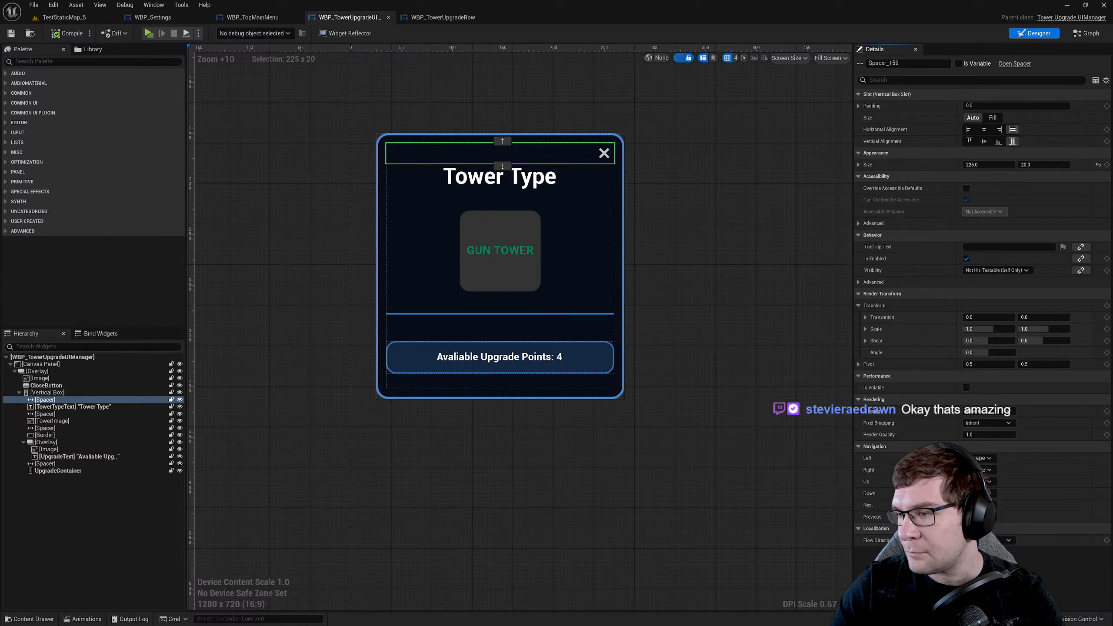
{"action": "left_click", "coordinate": [740, 277]}
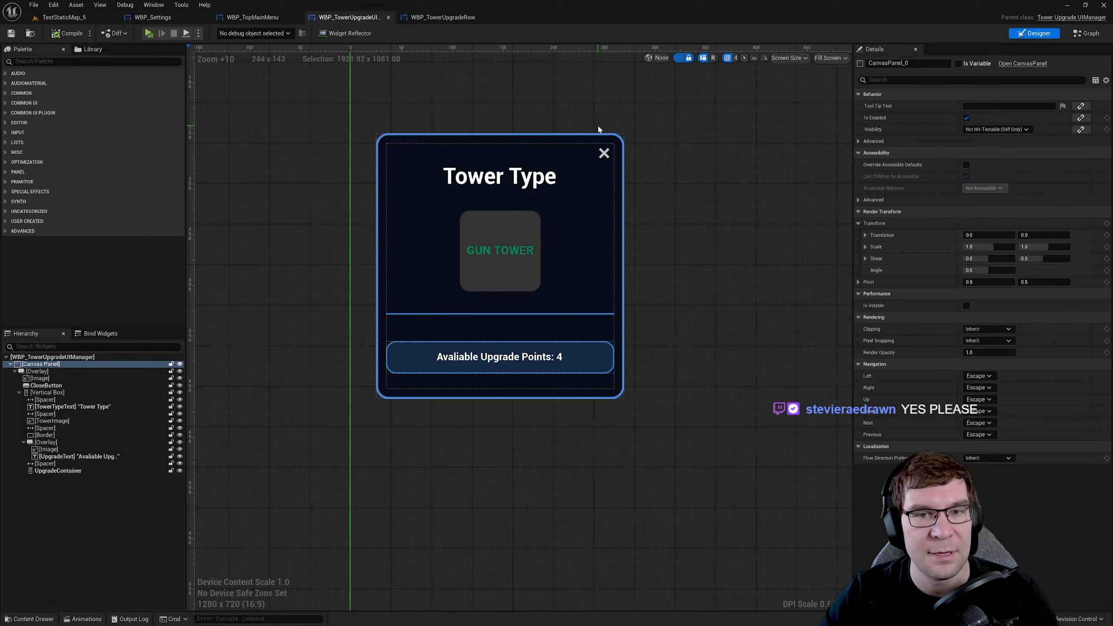
{"action": "scroll", "coordinate": [698, 166], "scroll_direction": "down", "scroll_amount": 5}
{"action": "right_click_drag", "start_coordinate": [735, 168], "coordinate": [484, 184]}
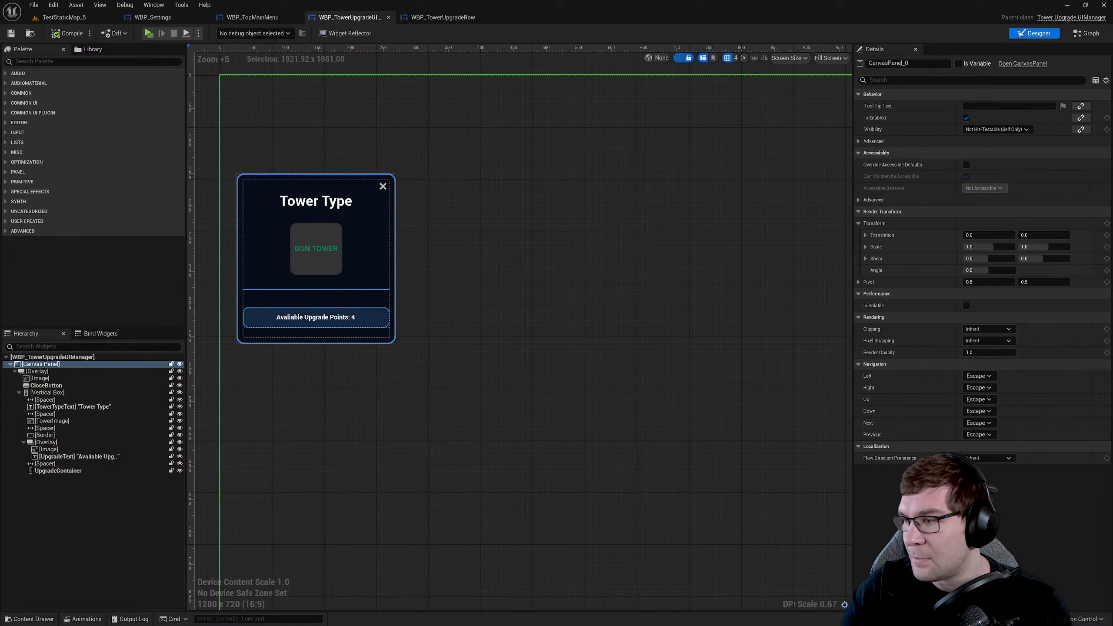
- Switch to File Explorer and examine the properties of the Latest build folder in Z:\Unreal\TowerDefense
{"action": "key", "text": "alt+Tab"}
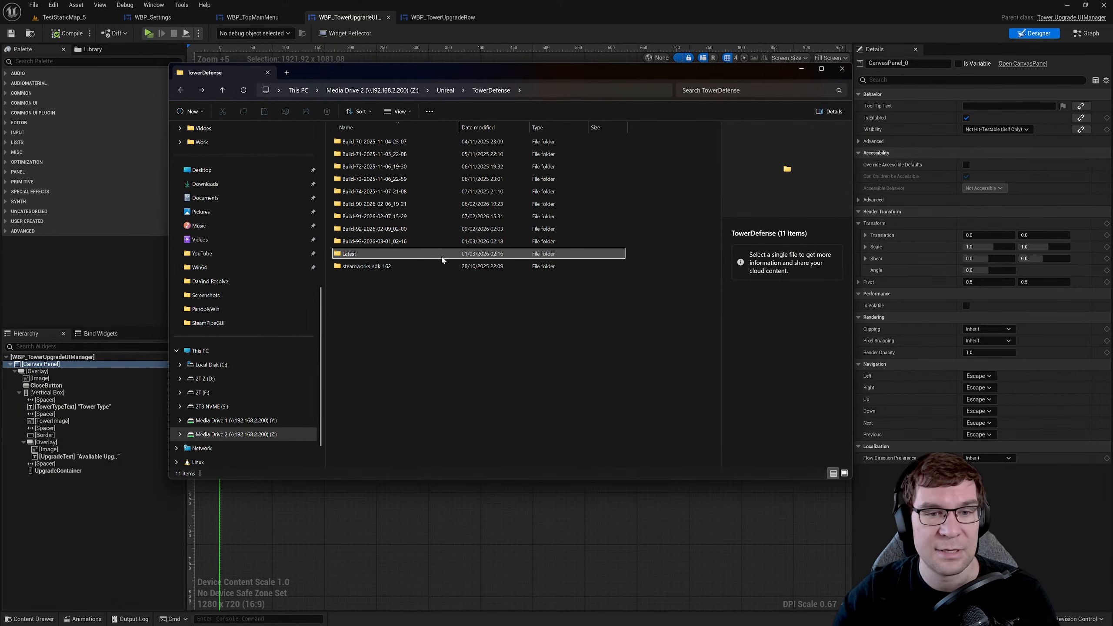
{"action": "left_click", "coordinate": [442, 259]}
{"action": "right_click", "coordinate": [442, 259]}
{"action": "right_click", "coordinate": [366, 254]}
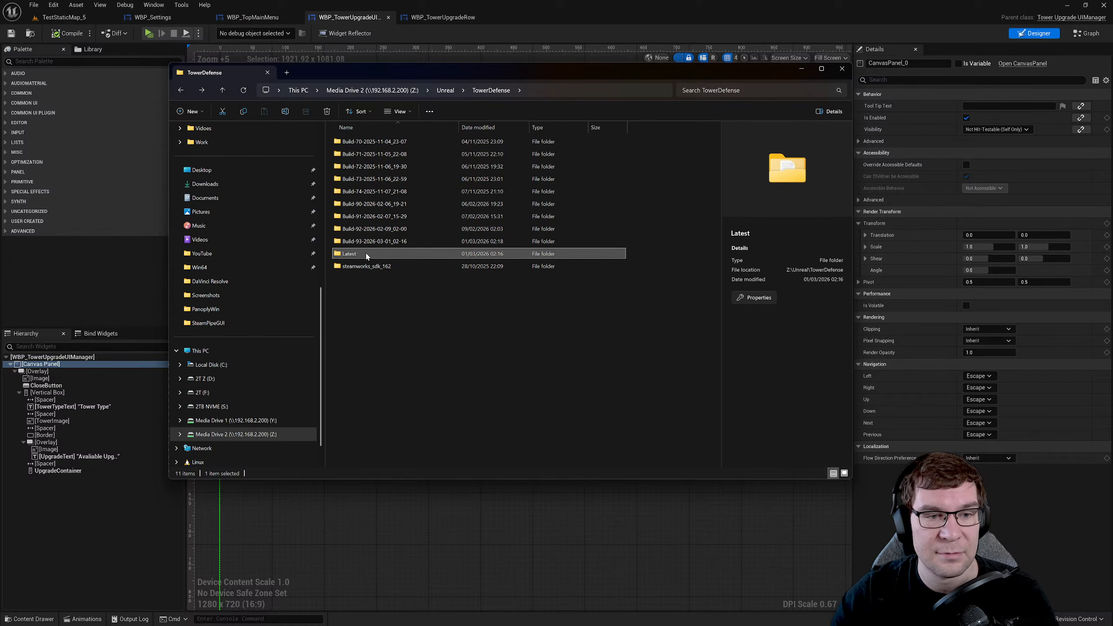
{"action": "left_click", "coordinate": [426, 437]}
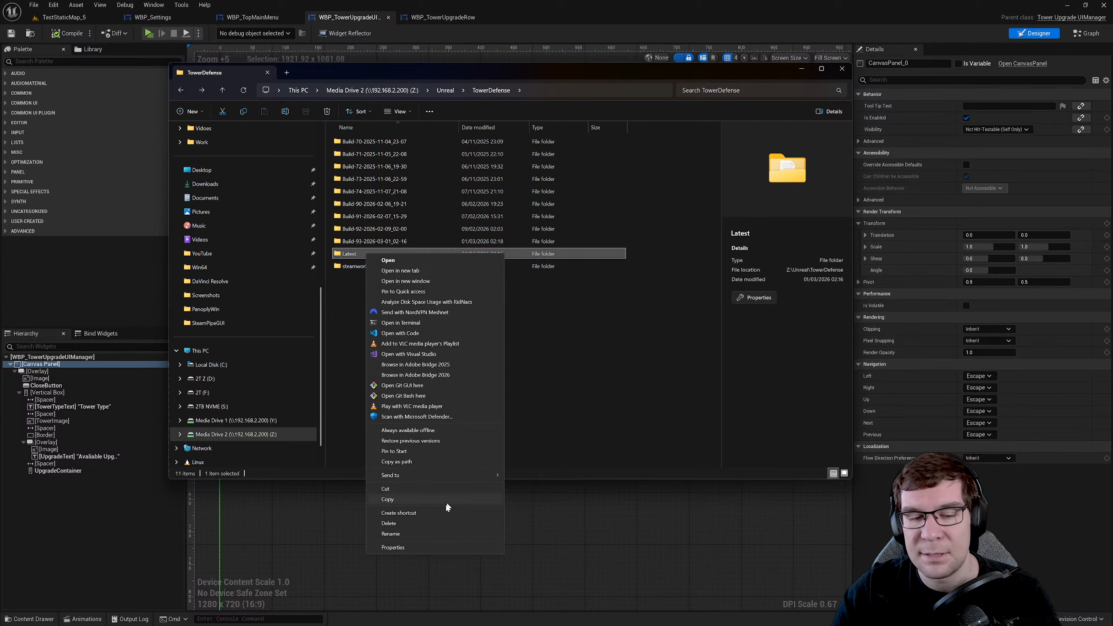
{"action": "left_click", "coordinate": [410, 549]}
{"action": "left_click_drag", "start_coordinate": [466, 262], "coordinate": [652, 219]}
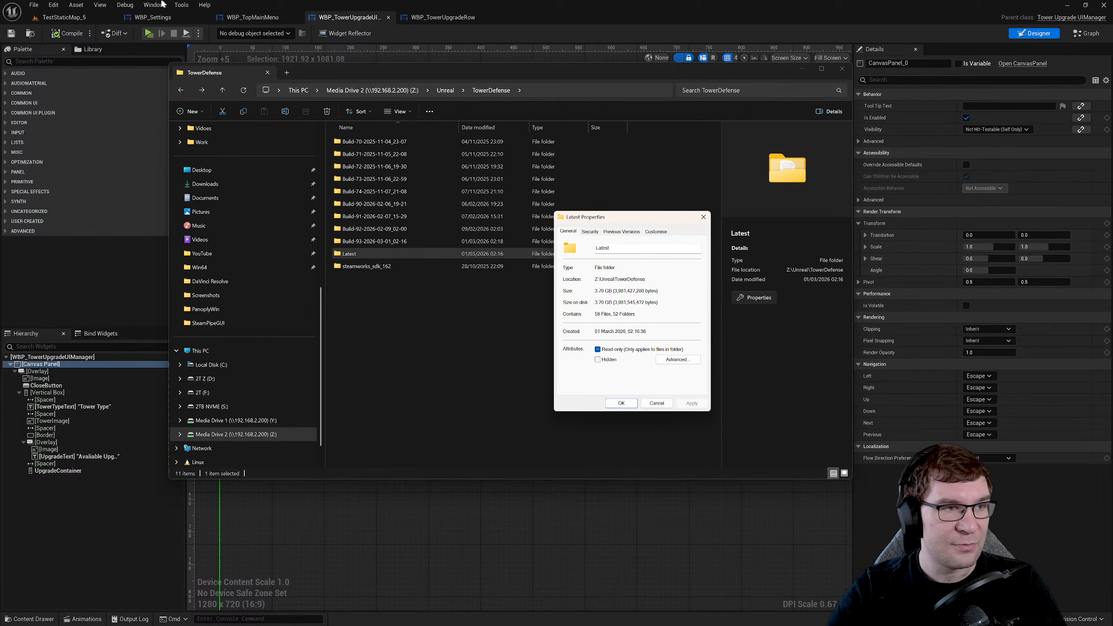
- Go to the TestStaticMap_5 level, examine the project's Content filtered to Level assets, and clear the filter
{"action": "left_click", "coordinate": [63, 17]}
{"action": "left_click", "coordinate": [232, 322]}
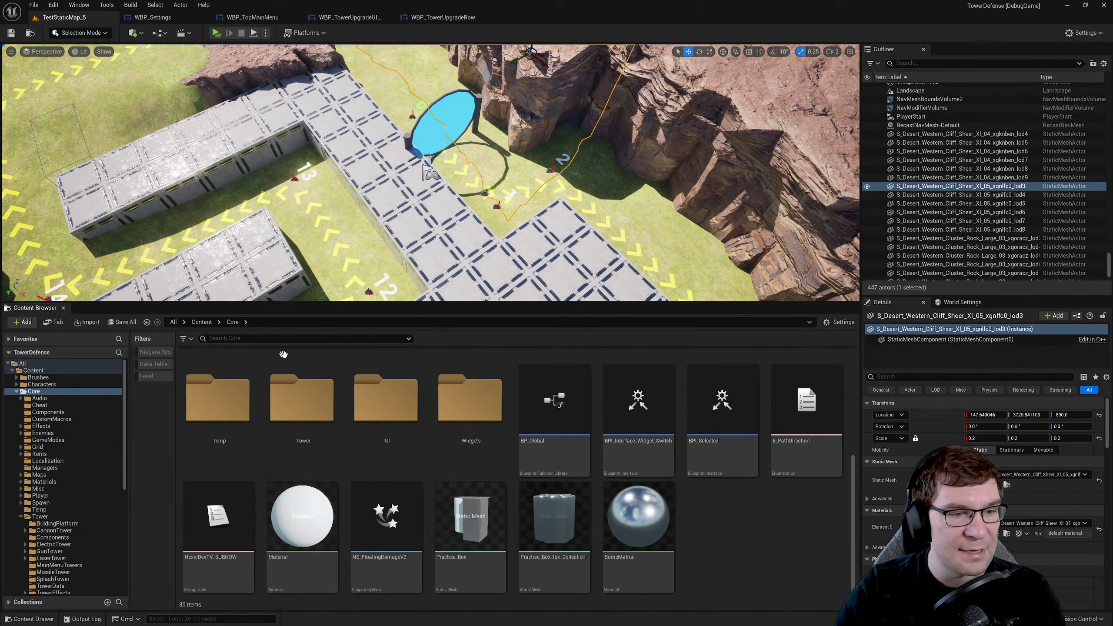
{"action": "left_click", "coordinate": [155, 375]}
{"action": "left_click", "coordinate": [202, 321]}
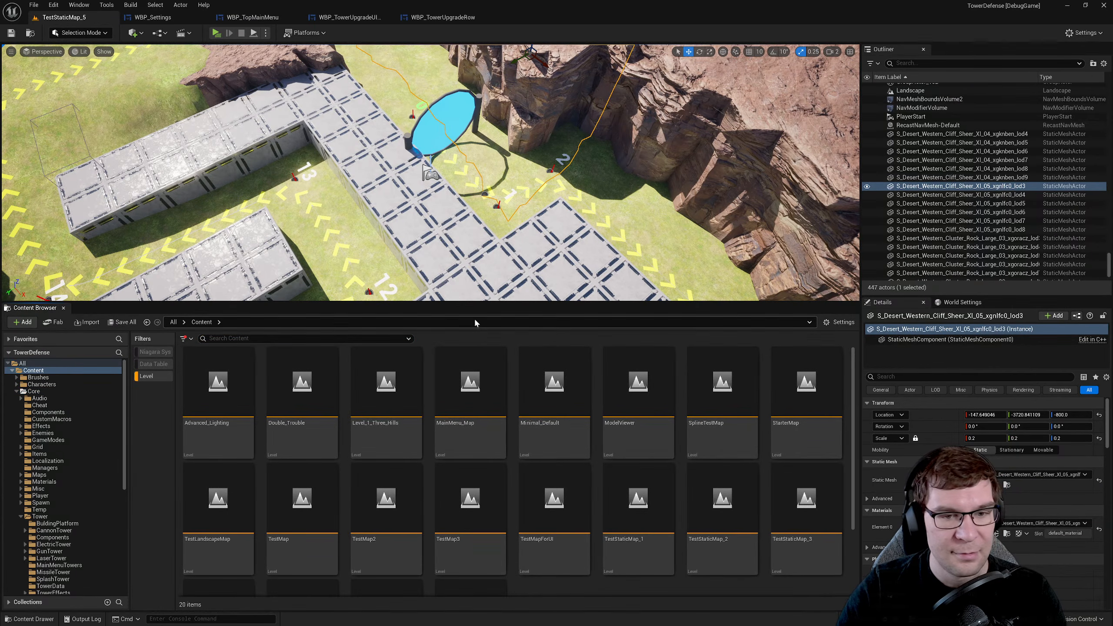
{"action": "left_click_drag", "start_coordinate": [474, 303], "coordinate": [479, 118]}
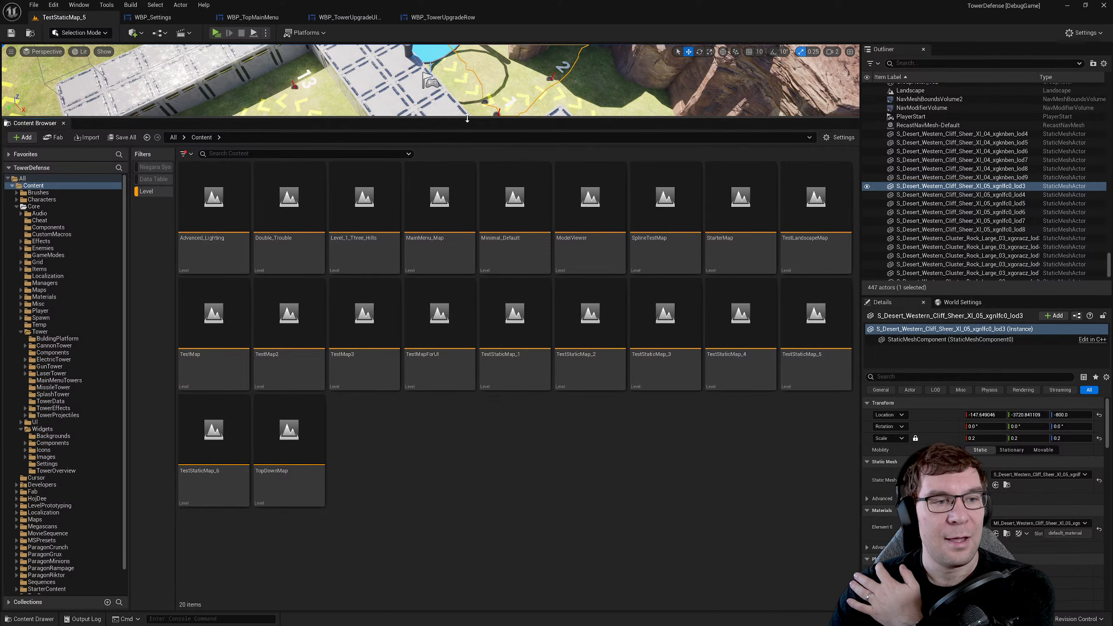
{"action": "left_click", "coordinate": [160, 192]}
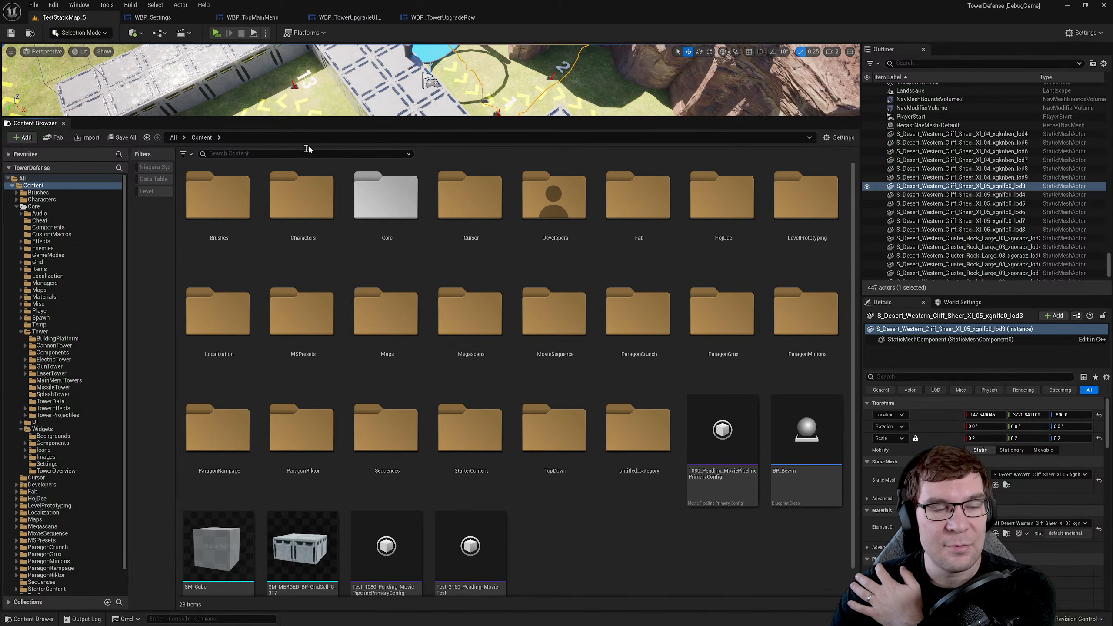
{"action": "left_click_drag", "start_coordinate": [362, 112], "coordinate": [404, 429]}
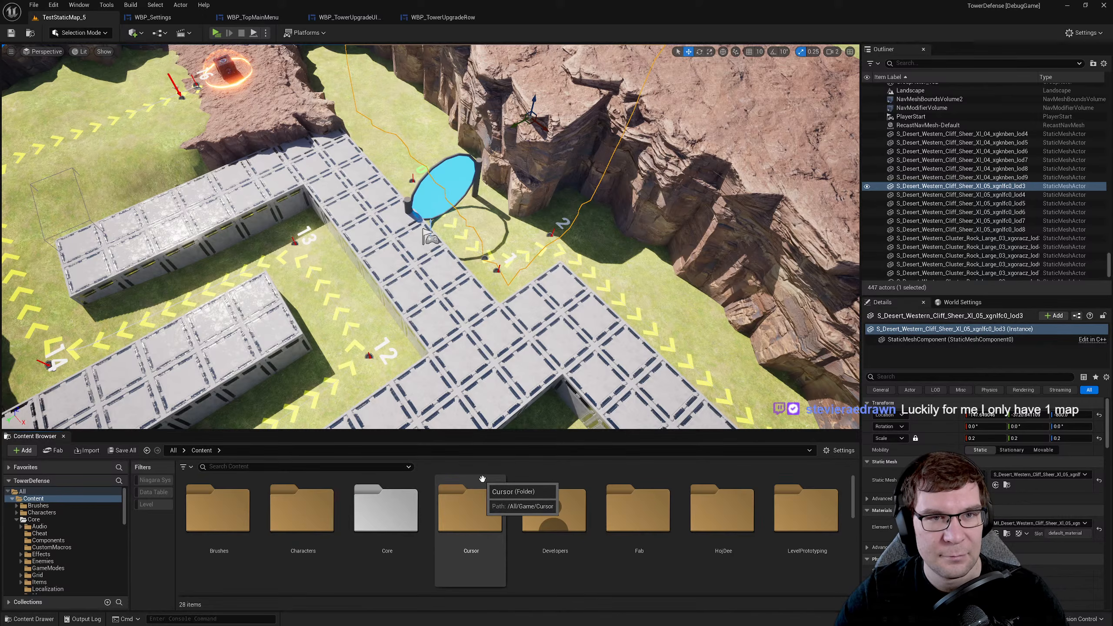
- Open WBP_TowerUpgradeRow and inspect the settings of its overlay, background image, horizontal box and upgrade text widgets
{"action": "left_click", "coordinate": [466, 17]}
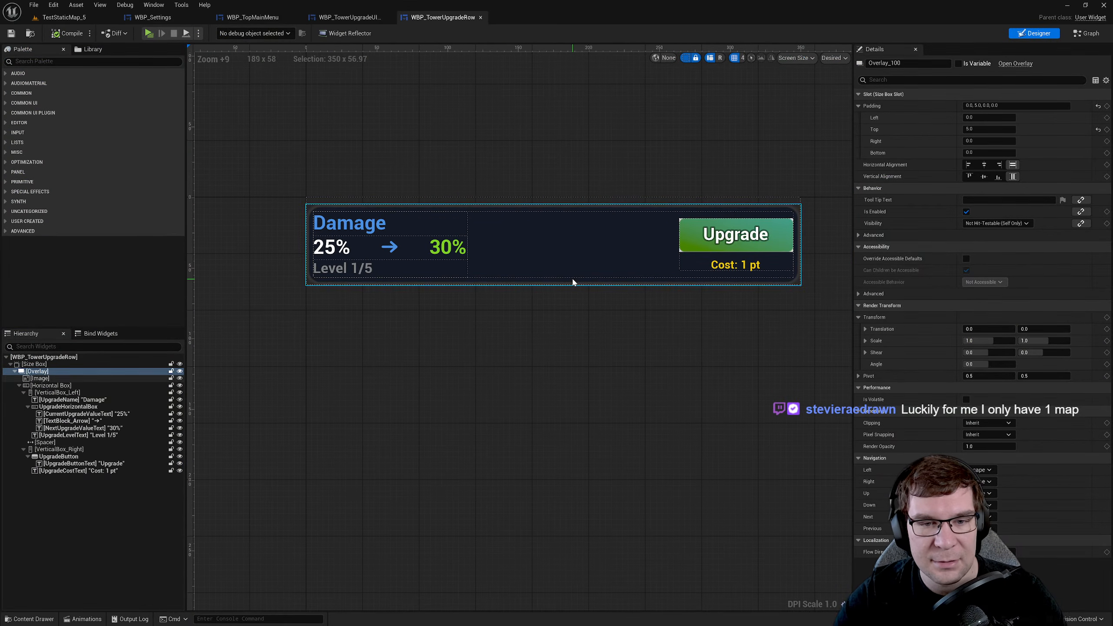
{"action": "left_click", "coordinate": [99, 377]}
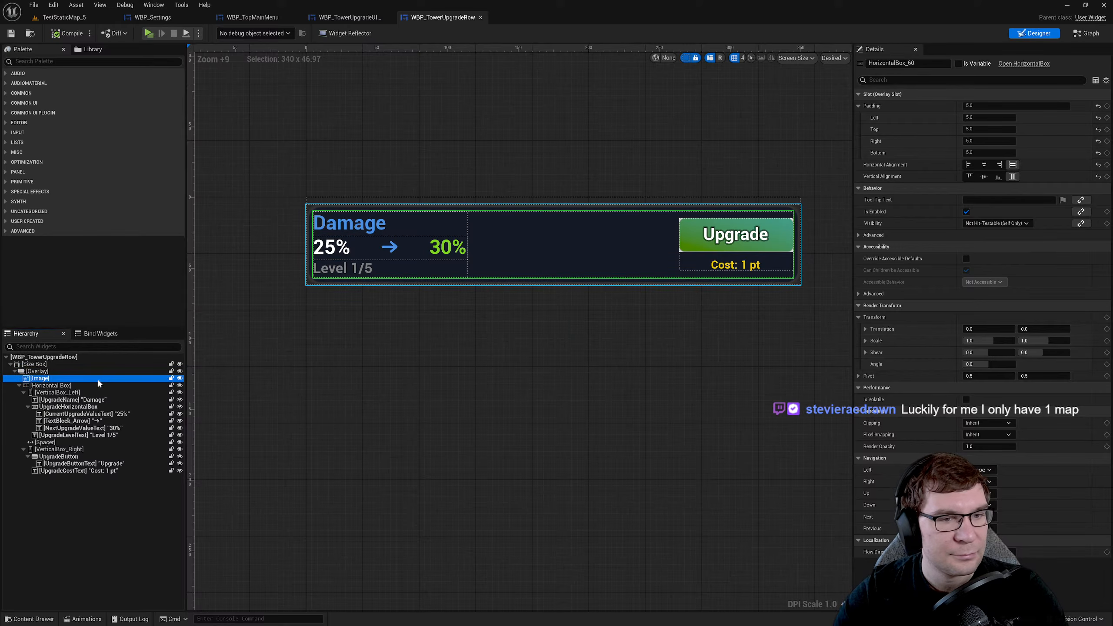
{"action": "left_click", "coordinate": [99, 373]}
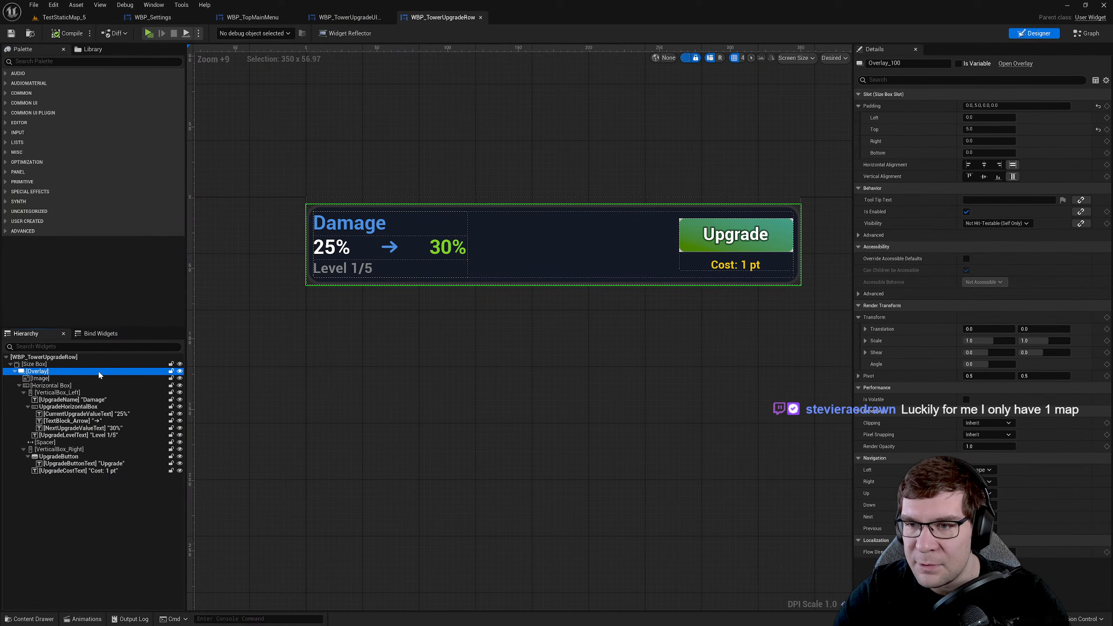
{"action": "left_click", "coordinate": [95, 380]}
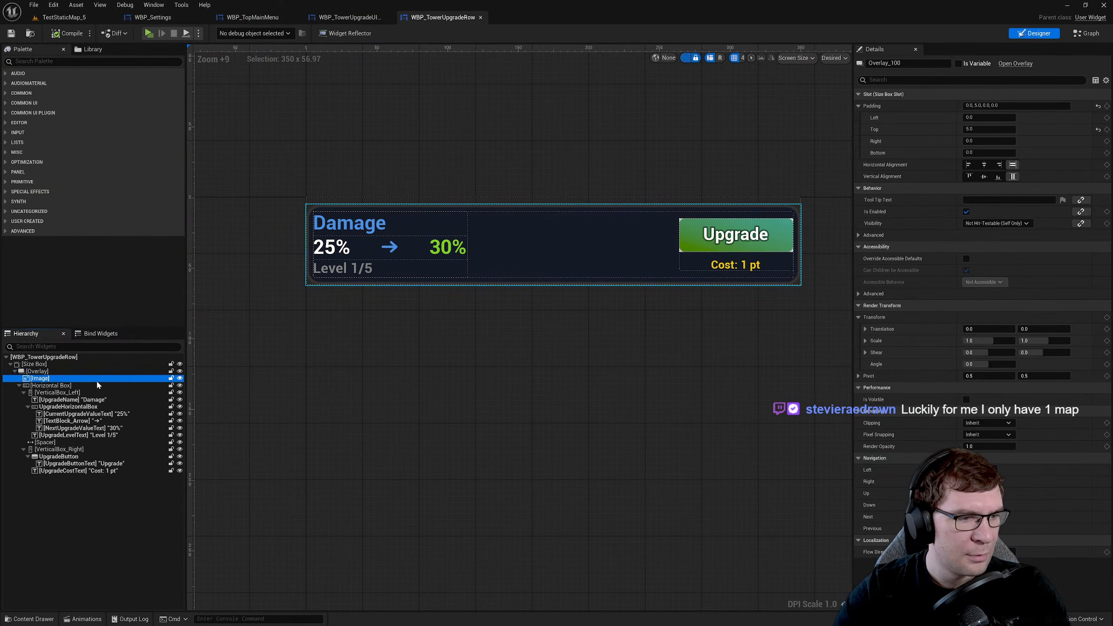
{"action": "left_click", "coordinate": [92, 386]}
{"action": "left_click", "coordinate": [90, 393]}
{"action": "left_click", "coordinate": [94, 400]}
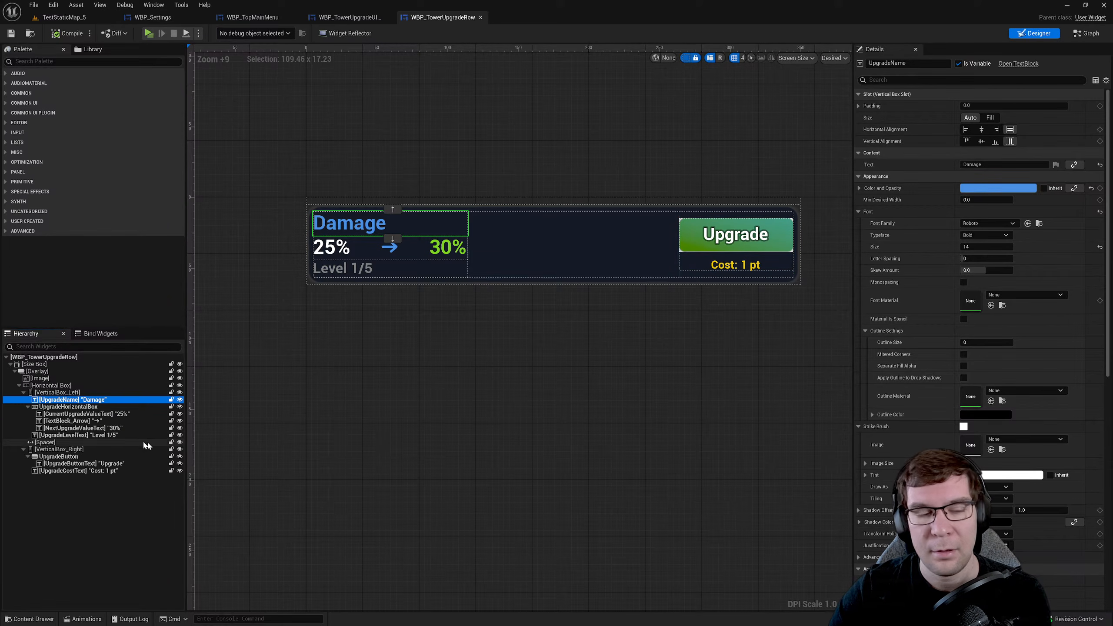
{"action": "left_click", "coordinate": [87, 406]}
{"action": "left_click", "coordinate": [92, 414]}
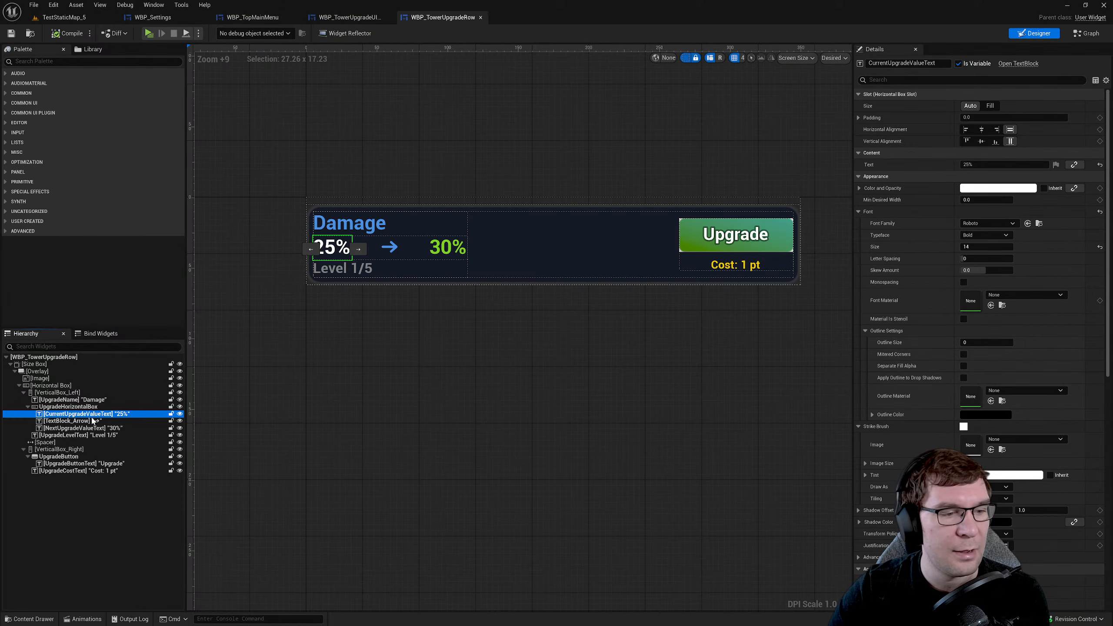
{"action": "left_click", "coordinate": [93, 421]}
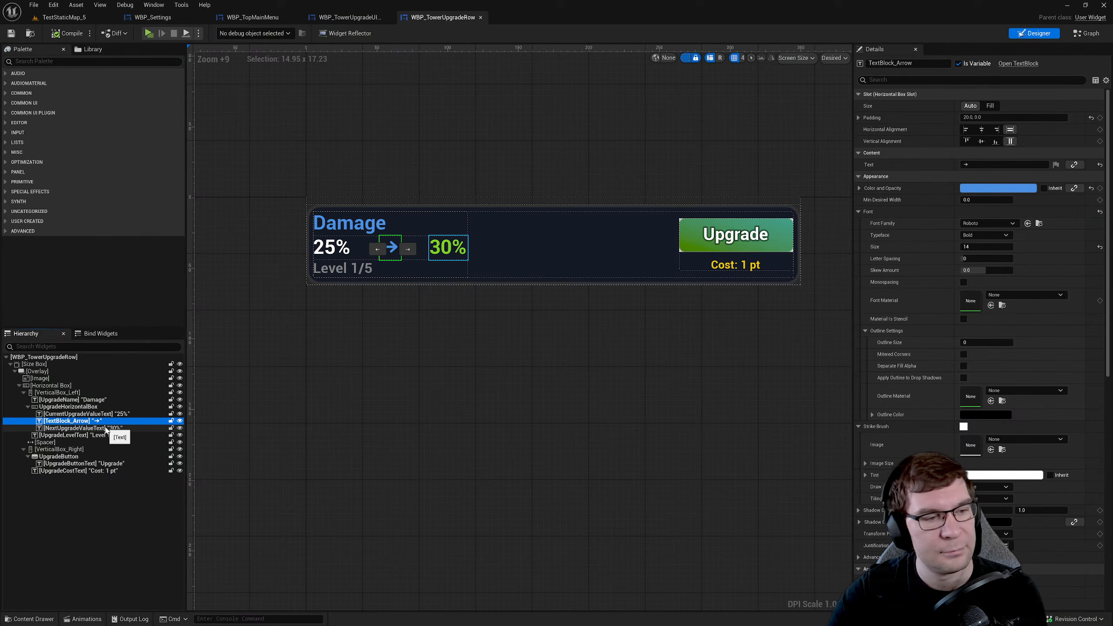
{"action": "left_click", "coordinate": [94, 386]}
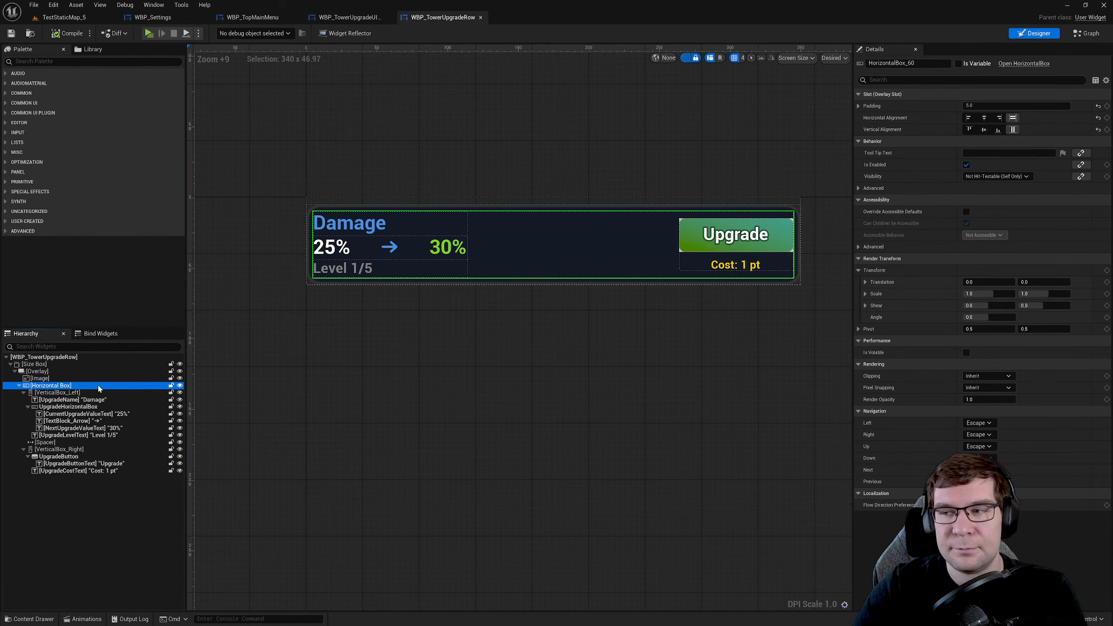
{"action": "left_click", "coordinate": [44, 371]}
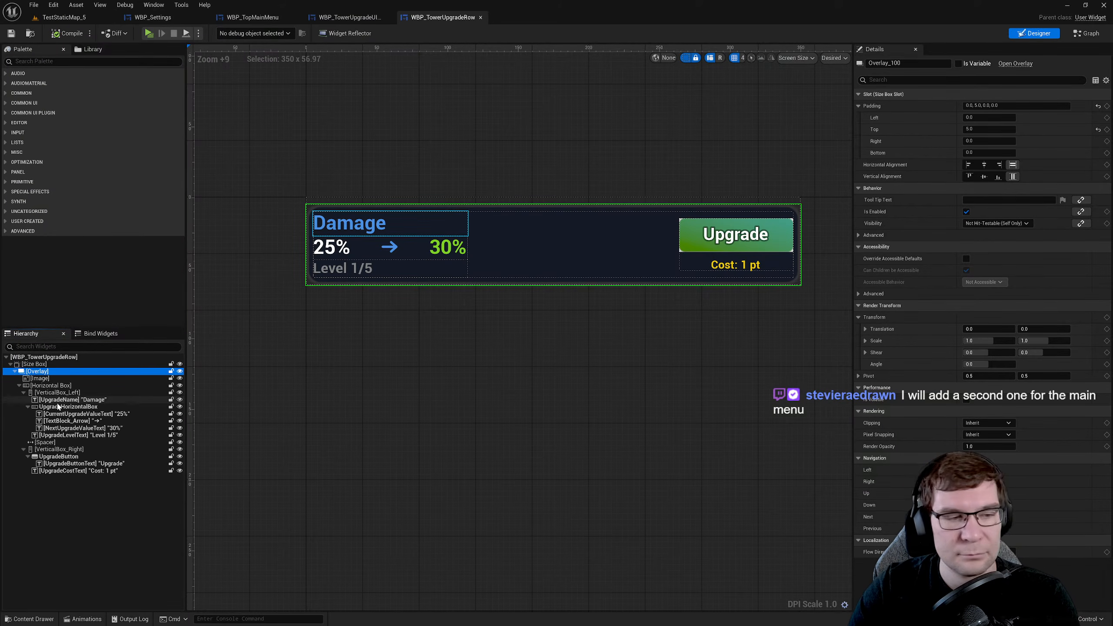
{"action": "left_click", "coordinate": [48, 379]}
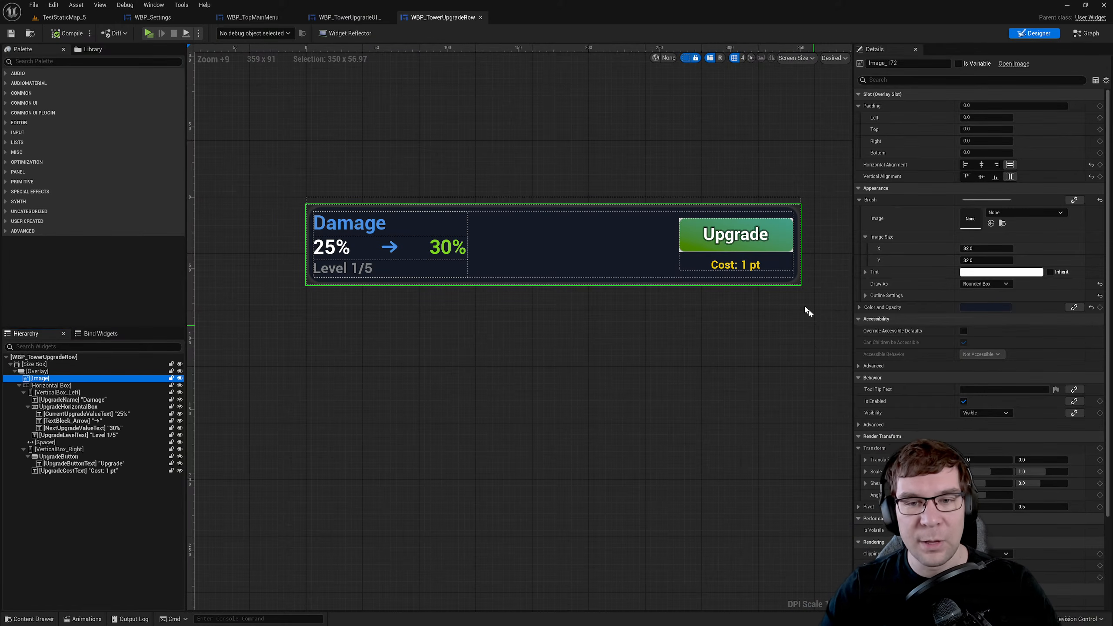
- Try a width override of 225 on the upgrade row's root Size Box, settle on 275, and compile and save the widget
{"action": "left_click", "coordinate": [586, 254]}
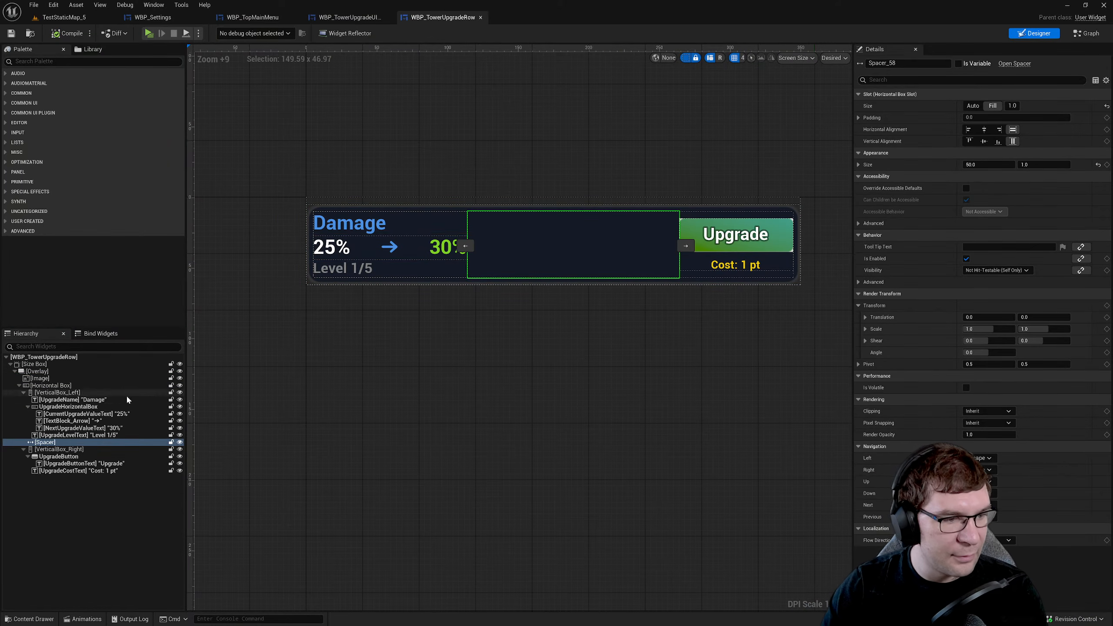
{"action": "left_click", "coordinate": [447, 200]}
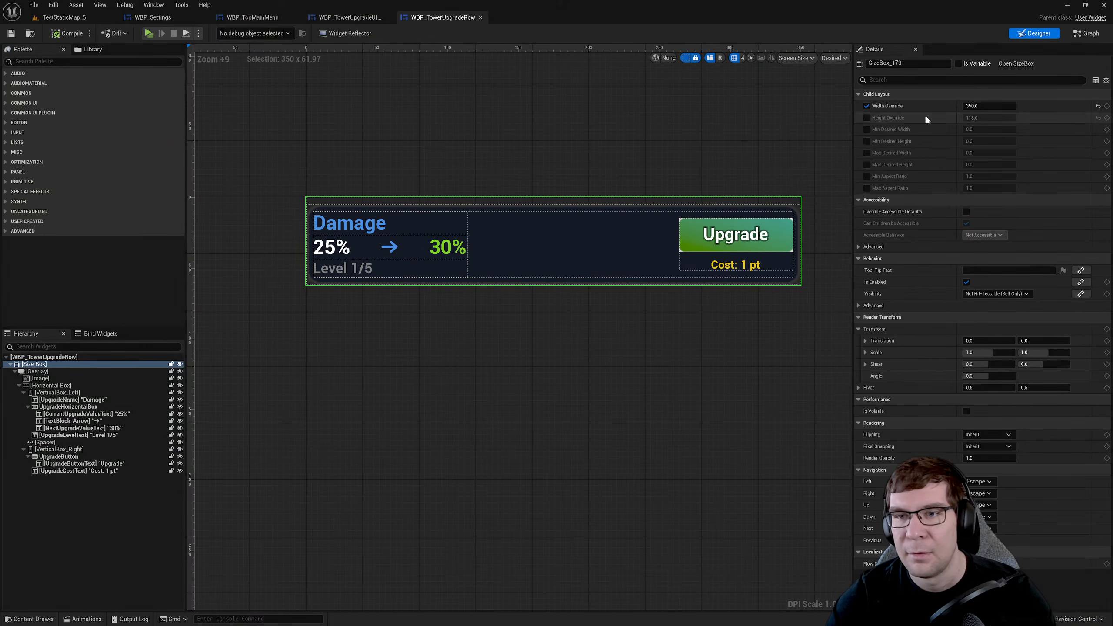
{"action": "left_click", "coordinate": [983, 106]}
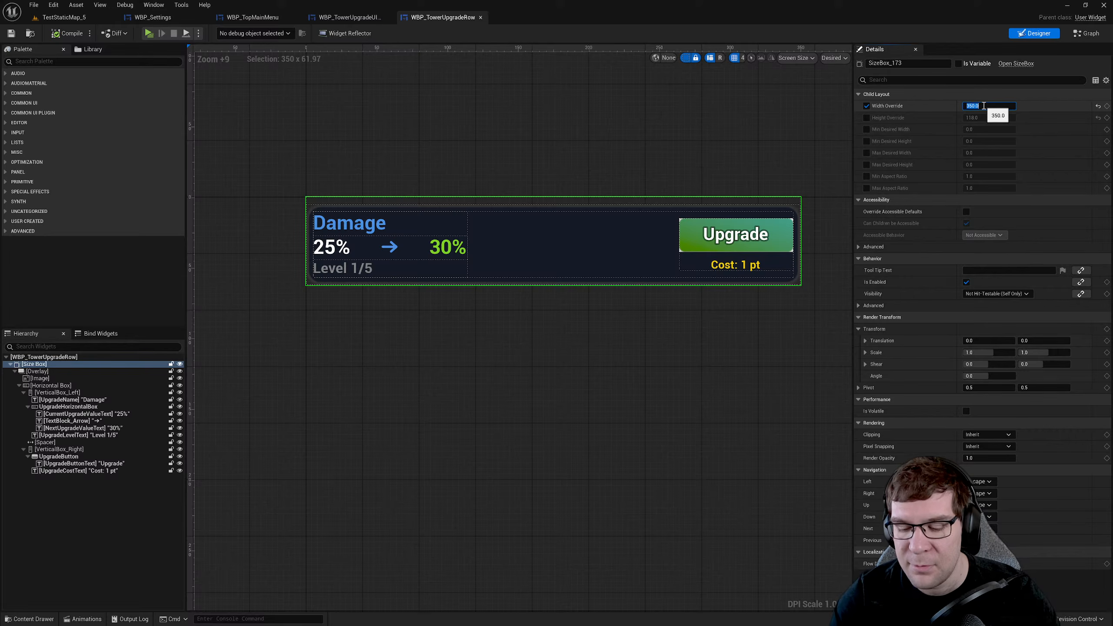
{"action": "type", "text": "2"}
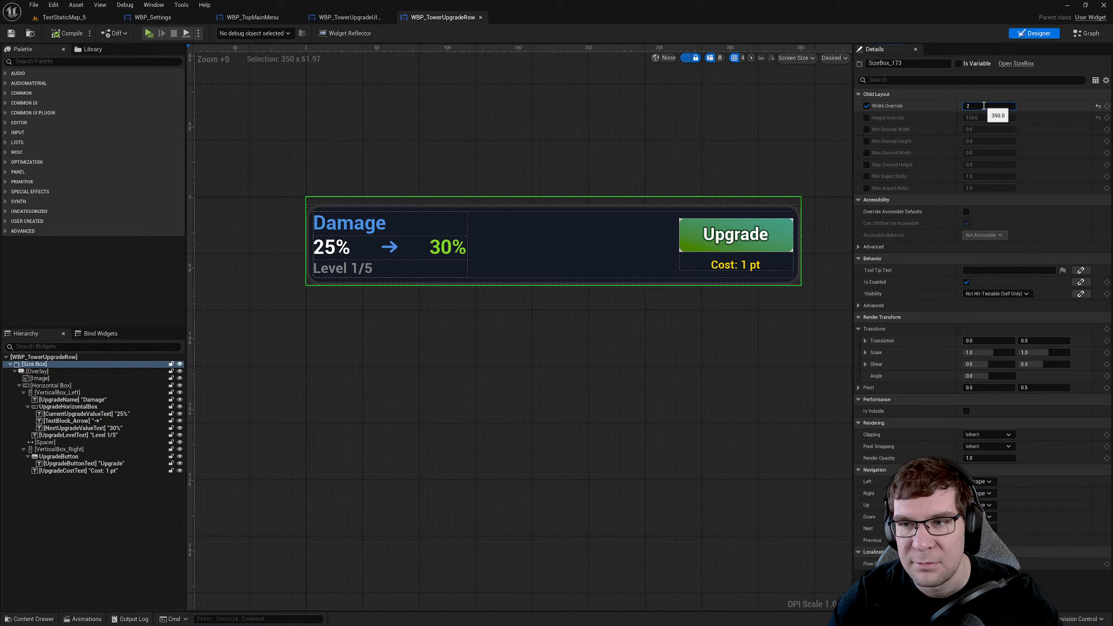
{"action": "type", "text": "25"}
{"action": "key", "text": "Return"}
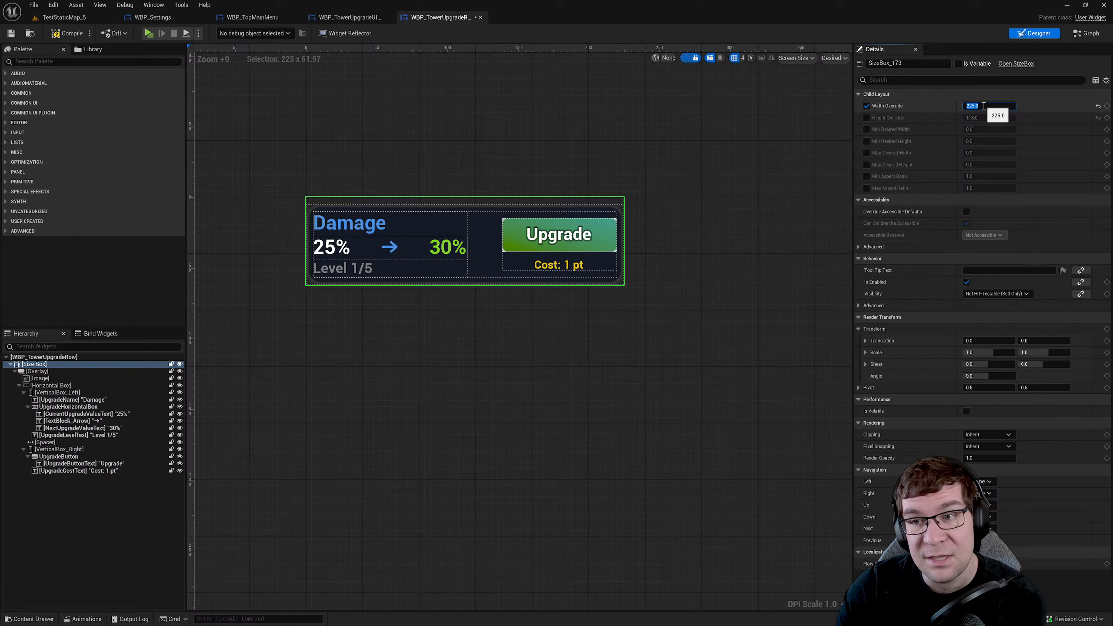
{"action": "type", "text": "275"}
{"action": "key", "text": "Return"}
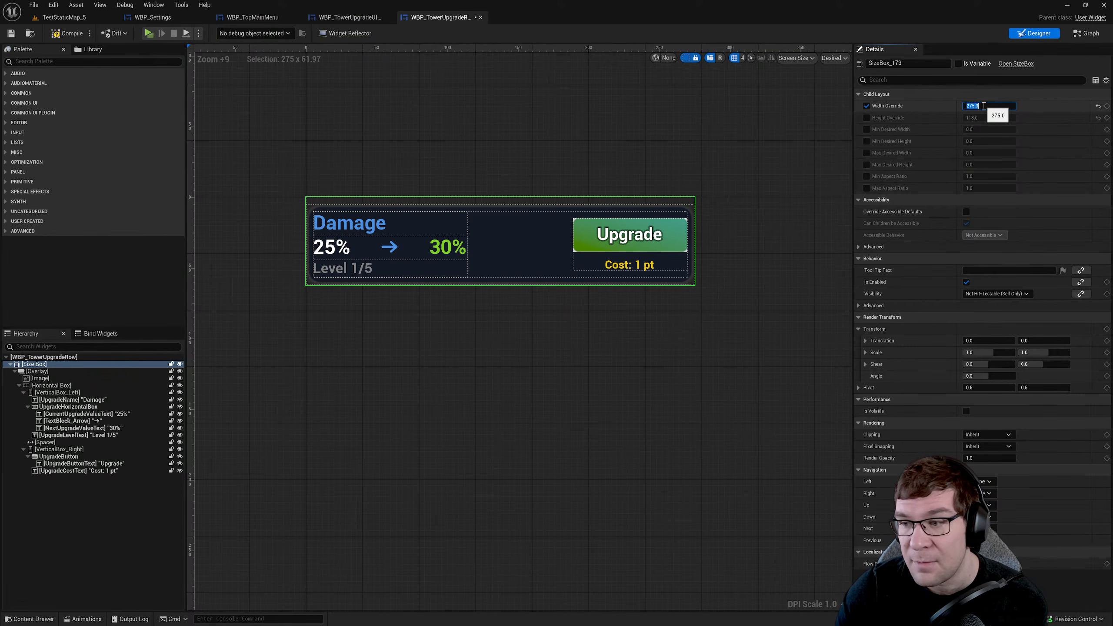
{"action": "left_click", "coordinate": [66, 32]}
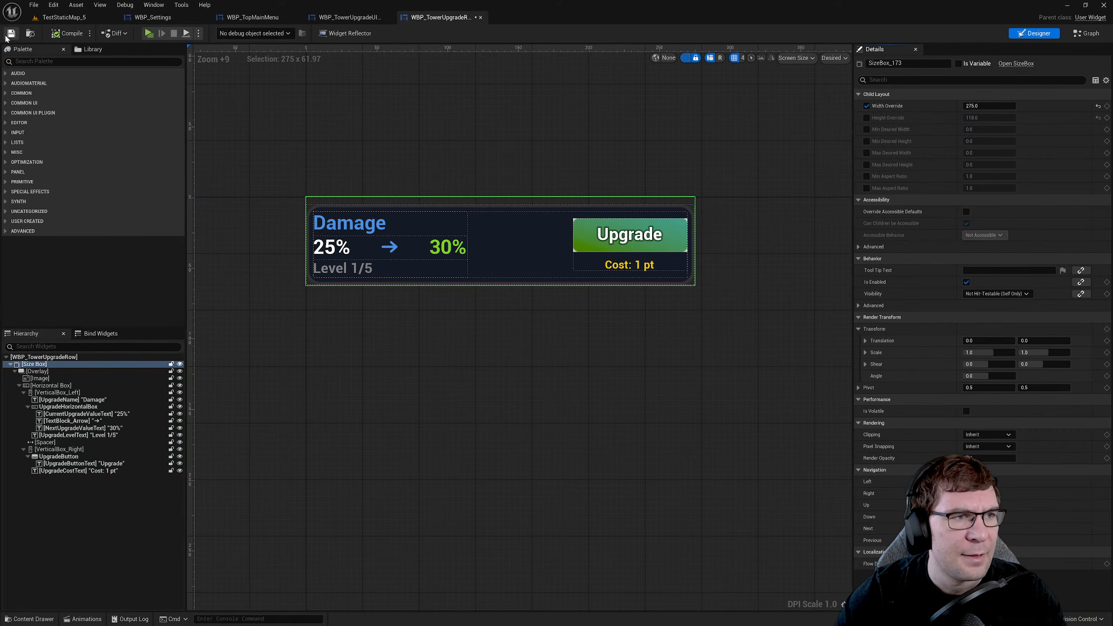
- Return to the TestStaticMap_5 level and start the game preview
{"action": "left_click", "coordinate": [64, 17]}
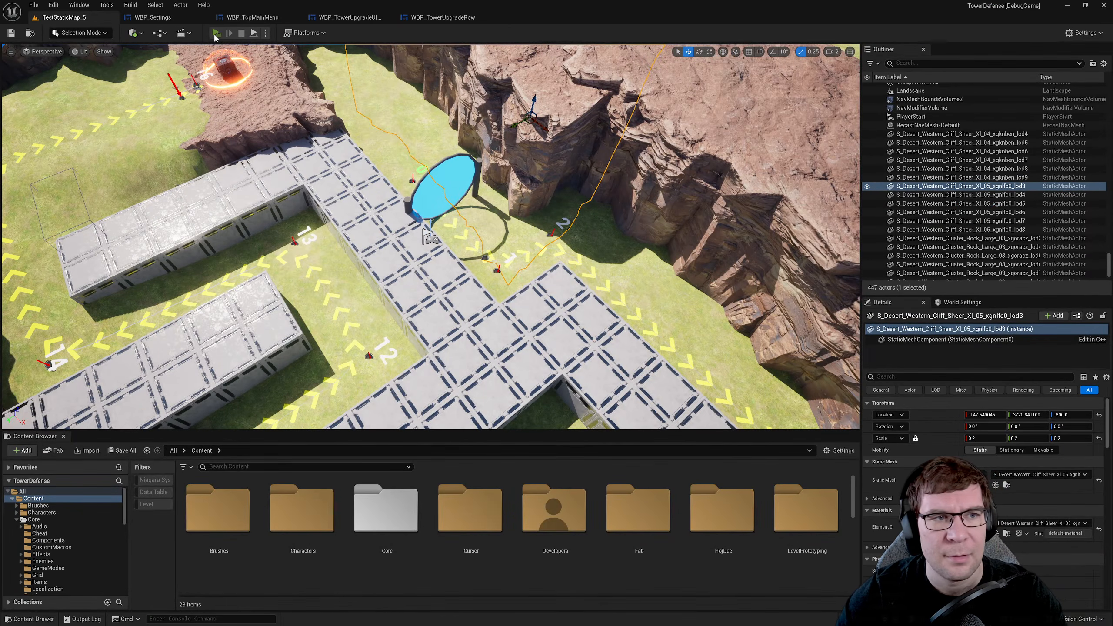
{"action": "left_click", "coordinate": [215, 36]}
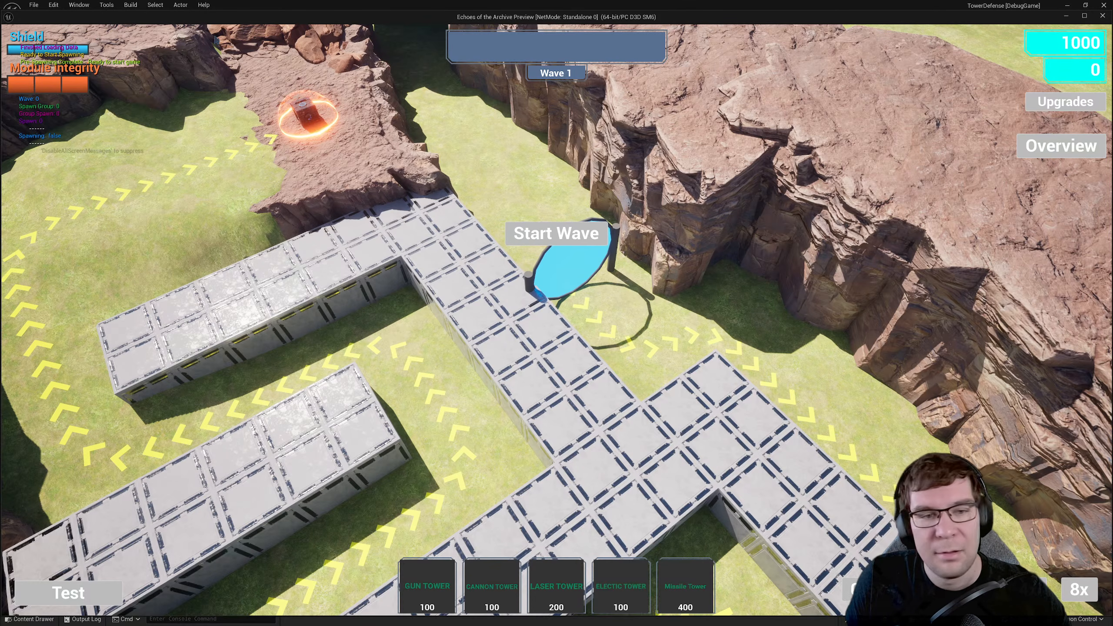
{"action": "left_click", "coordinate": [572, 309]}
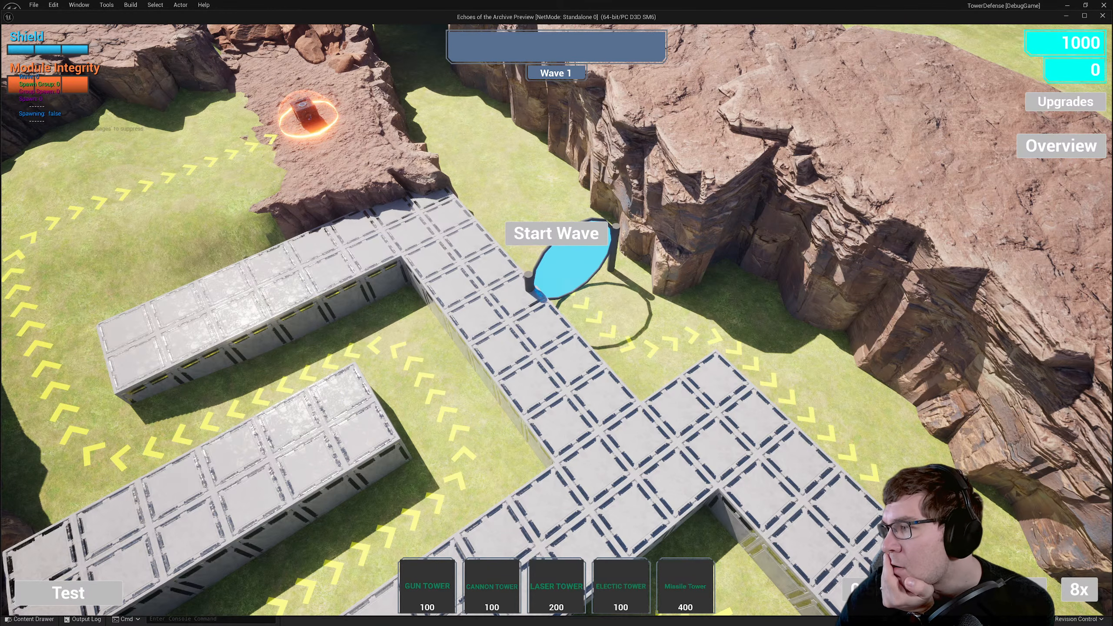
- Bring the browser window over the game preview and read The Martian audiobook's description on Audible
{"action": "left_click_drag", "start_coordinate": [1112, 121], "coordinate": [697, 97]}
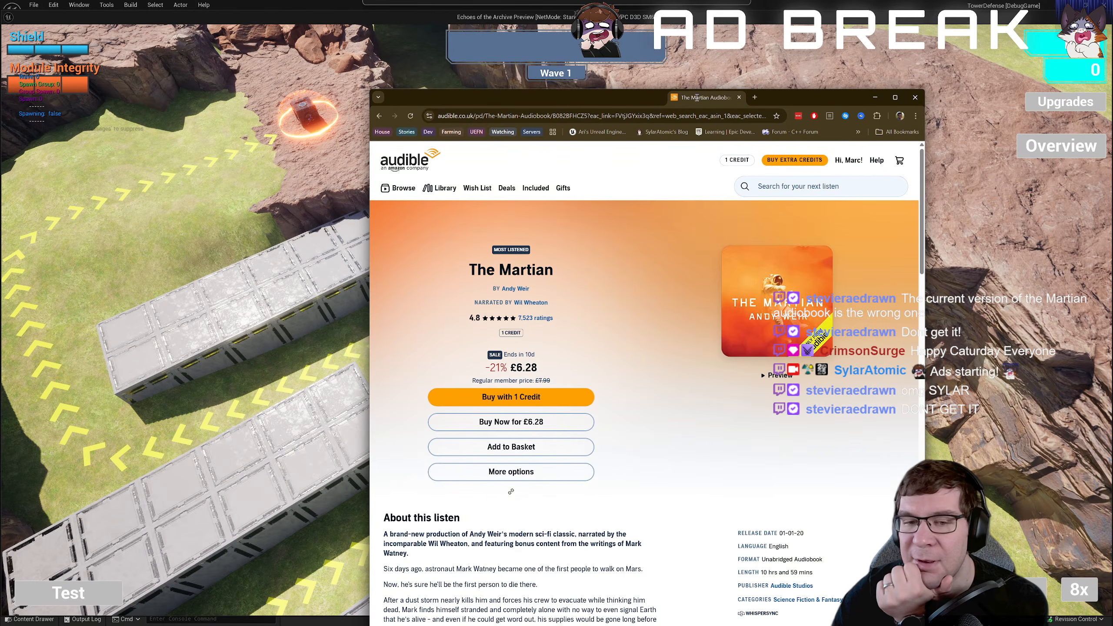
{"action": "left_click_drag", "start_coordinate": [697, 97], "coordinate": [1112, 115]}
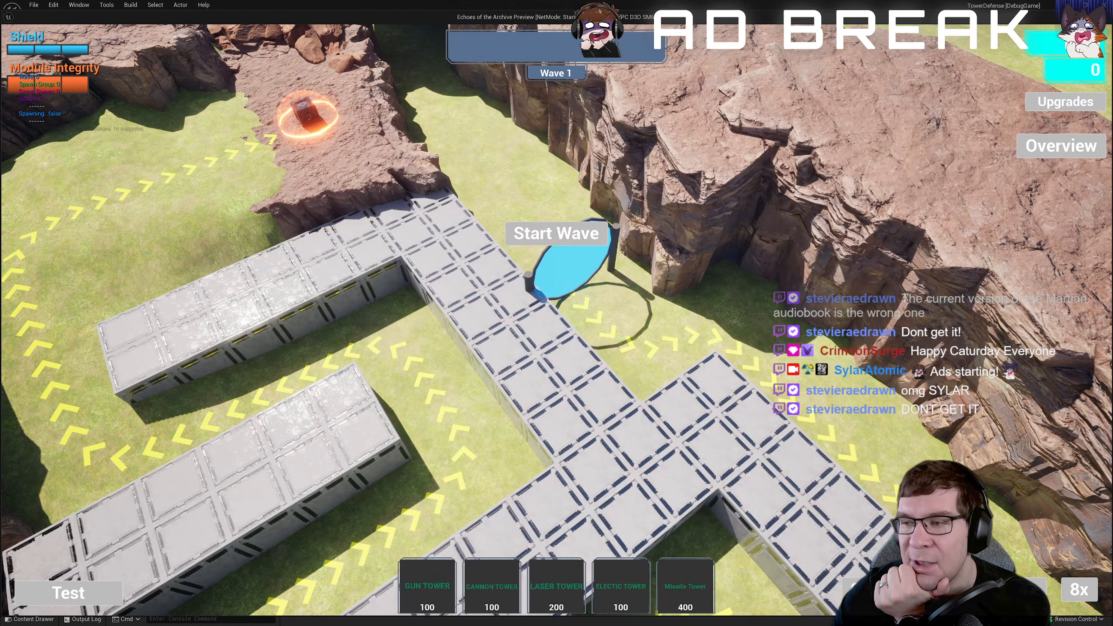
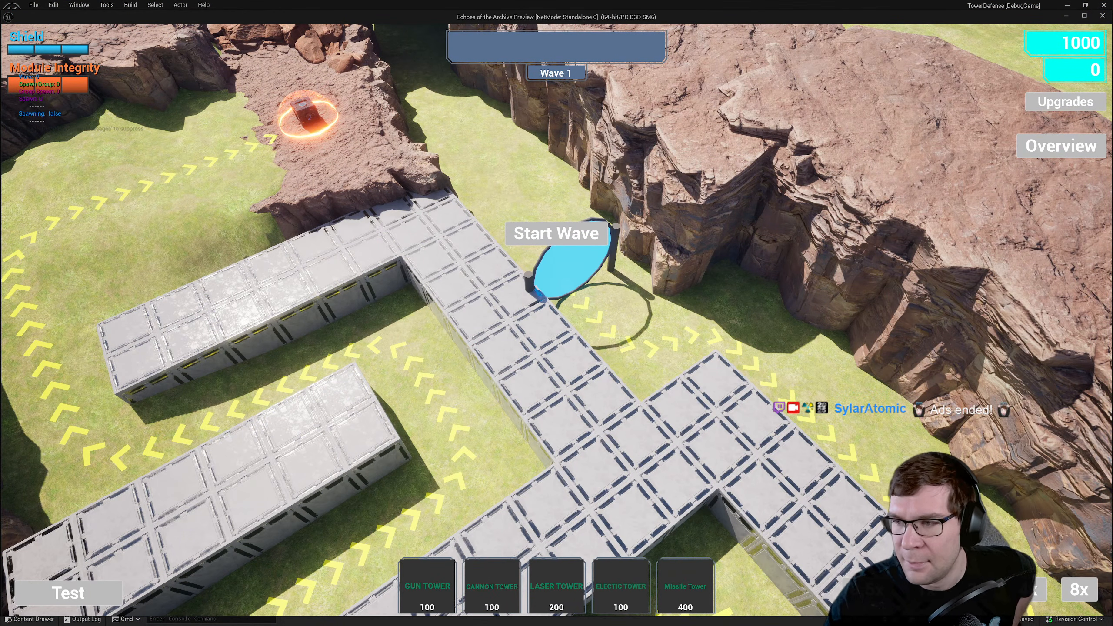
{"action": "left_click_drag", "start_coordinate": [1112, 147], "coordinate": [761, 58]}
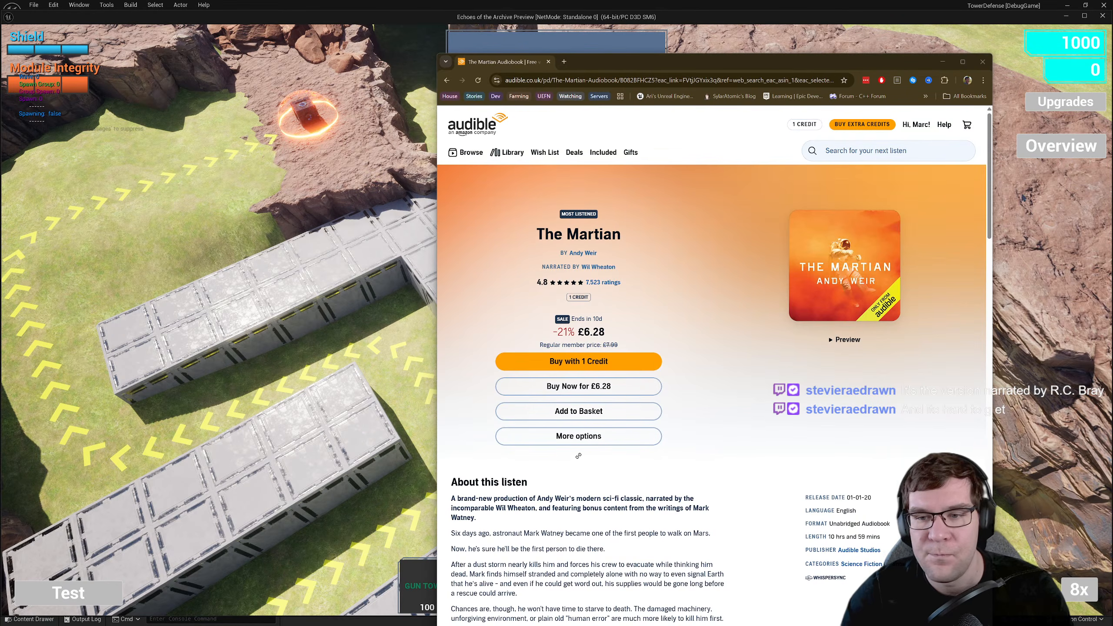
{"action": "scroll", "coordinate": [841, 249], "scroll_direction": "down", "scroll_amount": 7}
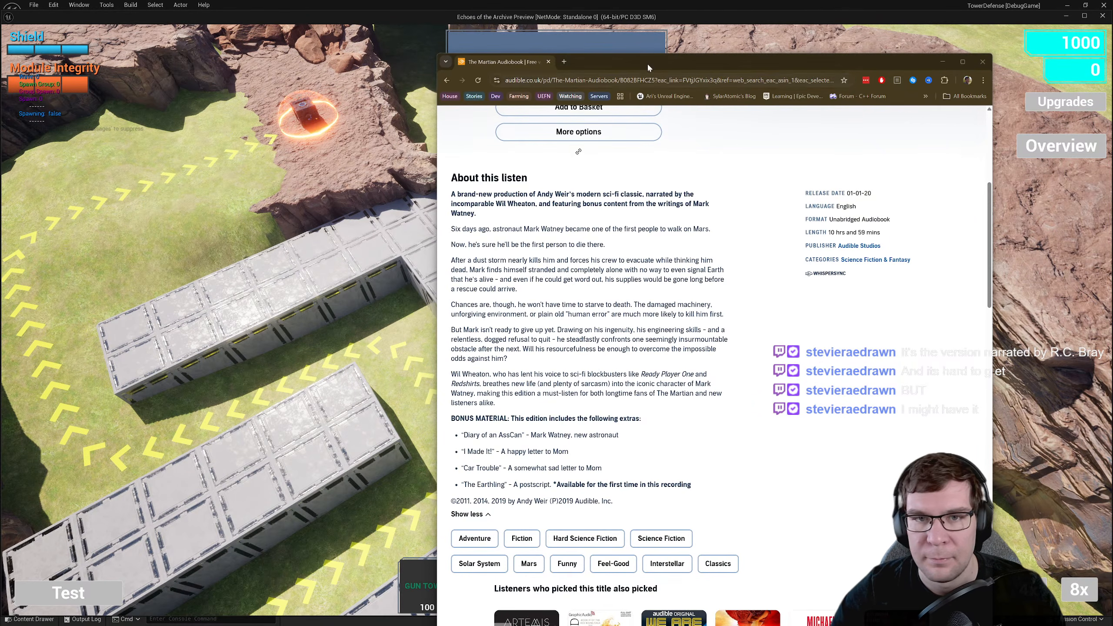
- Move the browser window off the game preview, place a Gun Tower on the platform and show its upgrade panel
{"action": "left_click_drag", "start_coordinate": [647, 63], "coordinate": [1112, 44]}
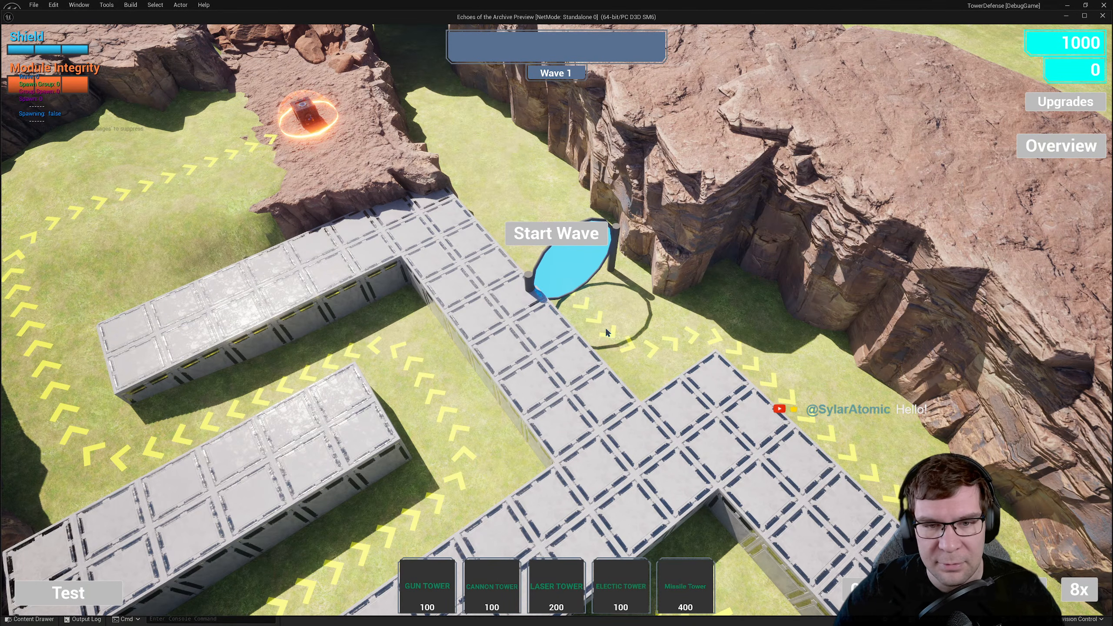
{"action": "left_click", "coordinate": [636, 396]}
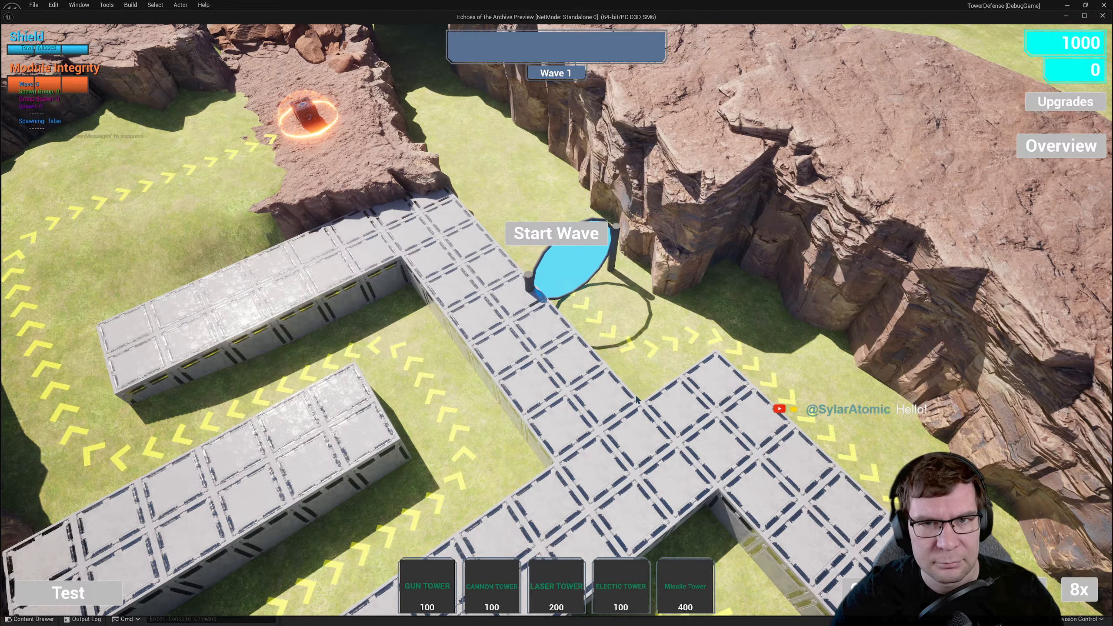
{"action": "left_click", "coordinate": [444, 574]}
{"action": "left_click", "coordinate": [529, 385]}
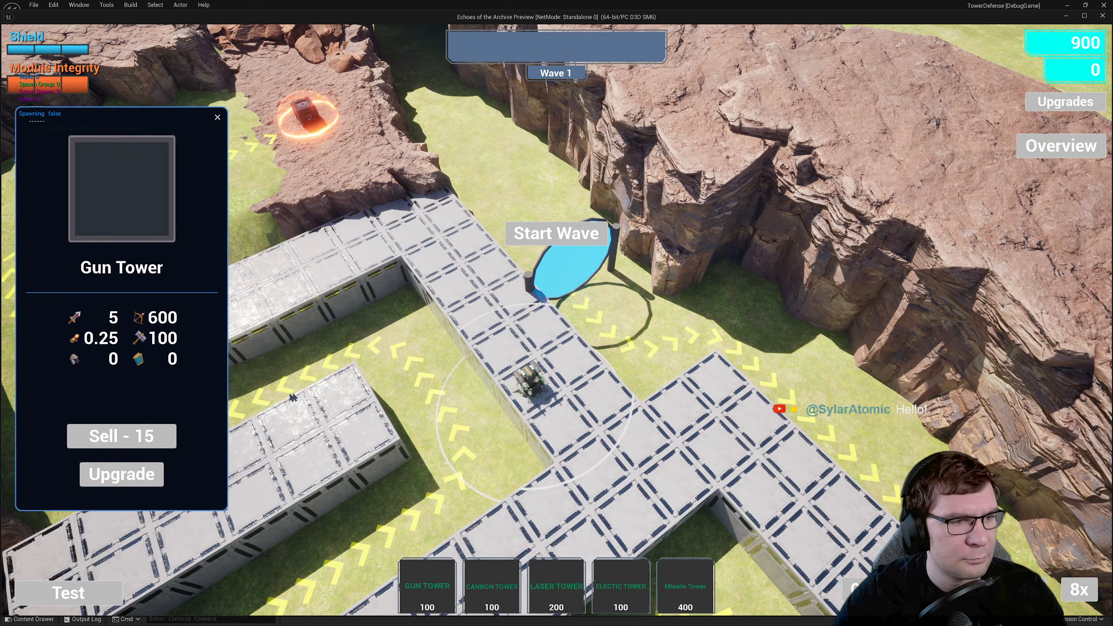
{"action": "left_click", "coordinate": [157, 482]}
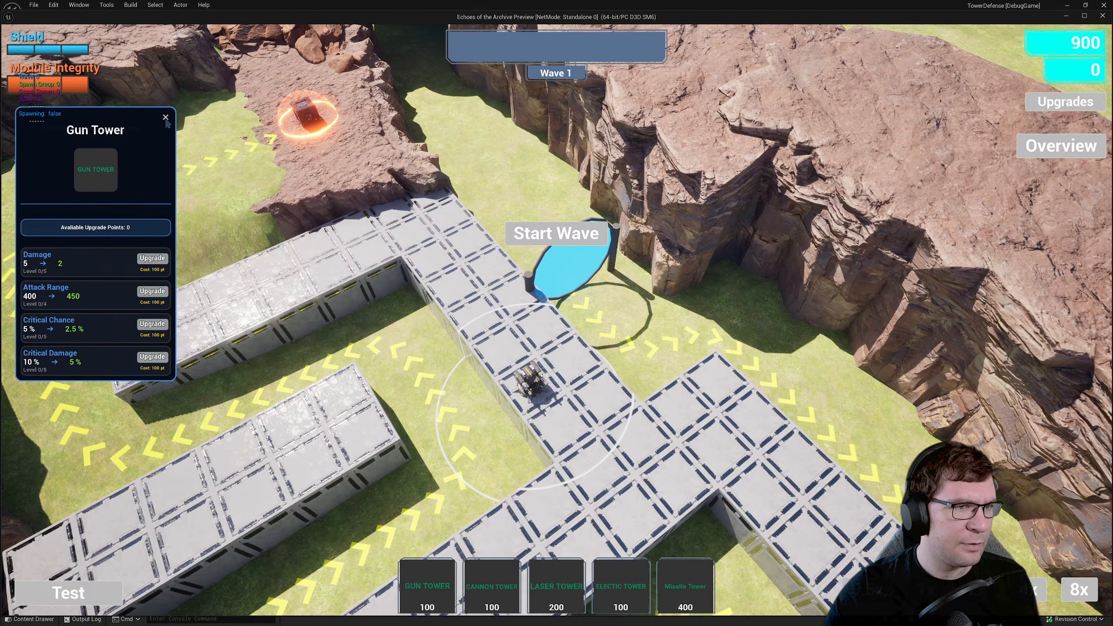
- Place a Cannon Tower on the platform to check its upgrade panel, close the panel and stop the preview
{"action": "left_click", "coordinate": [481, 588]}
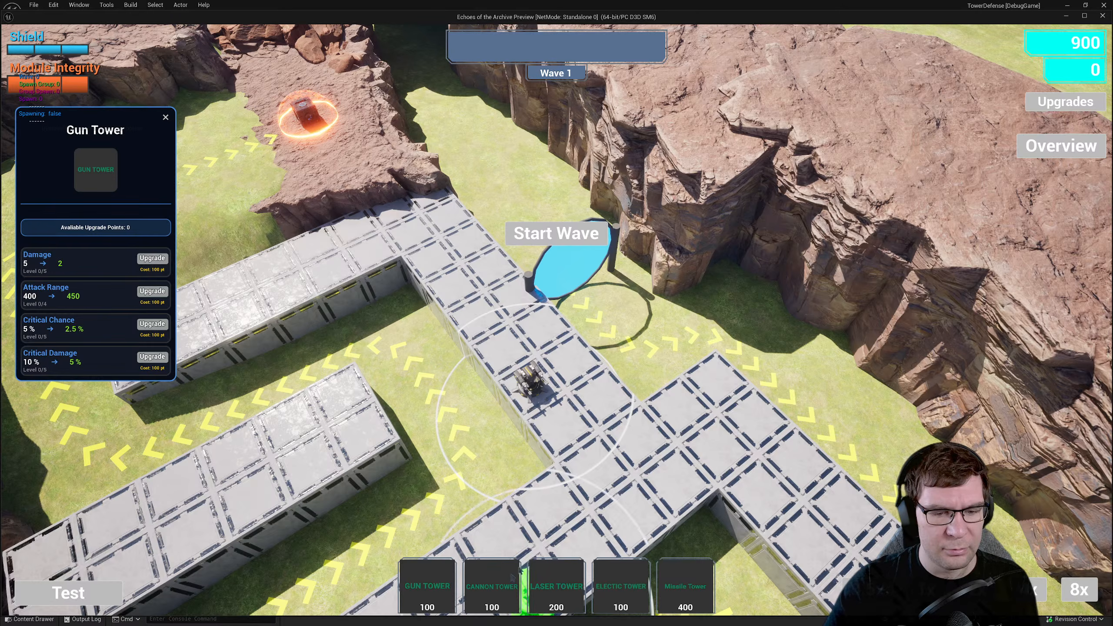
{"action": "left_click", "coordinate": [686, 423]}
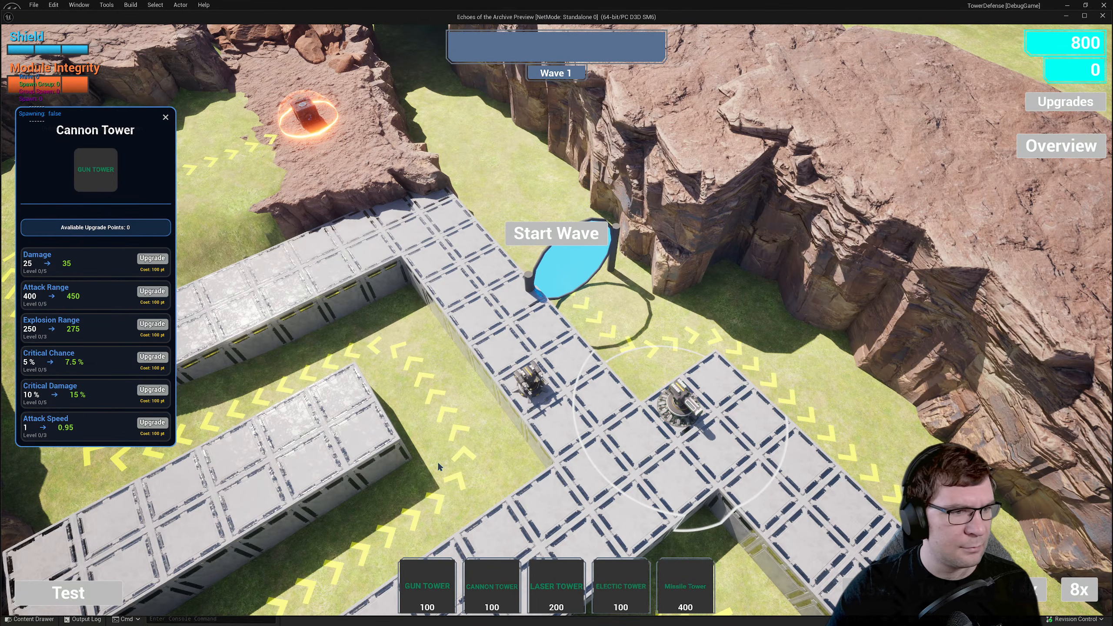
{"action": "left_click", "coordinate": [166, 118]}
{"action": "key", "text": "Escape"}
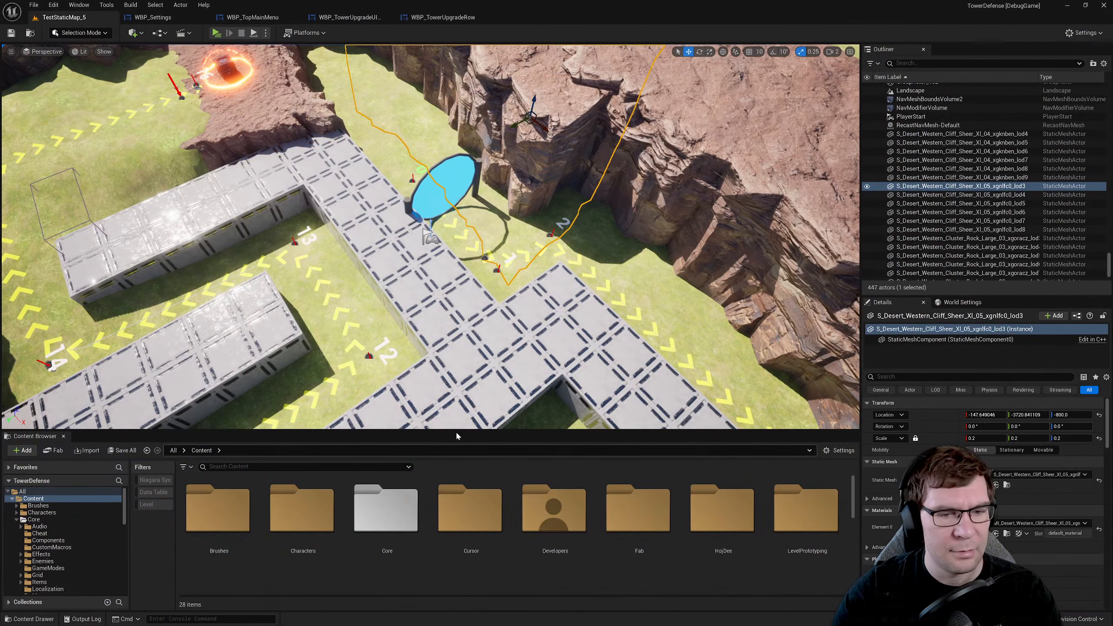
- Glance through the open widget blueprints, return to TestStaticMap_5 and enlarge the Content Browser over most of the viewport area
{"action": "left_click_drag", "start_coordinate": [455, 430], "coordinate": [458, 364]}
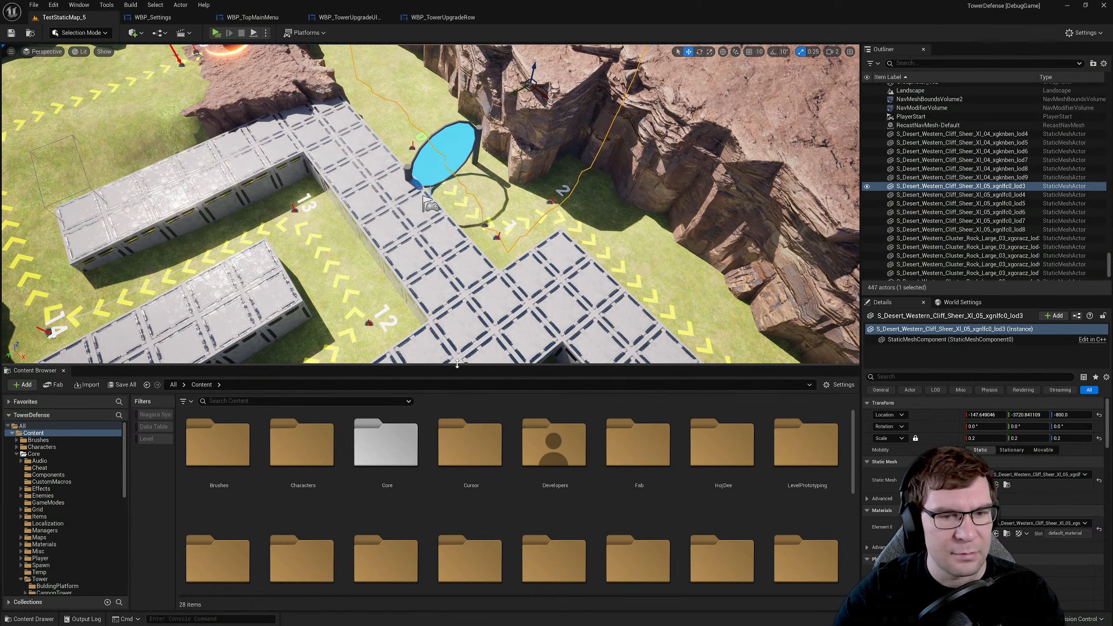
{"action": "left_click", "coordinate": [247, 18]}
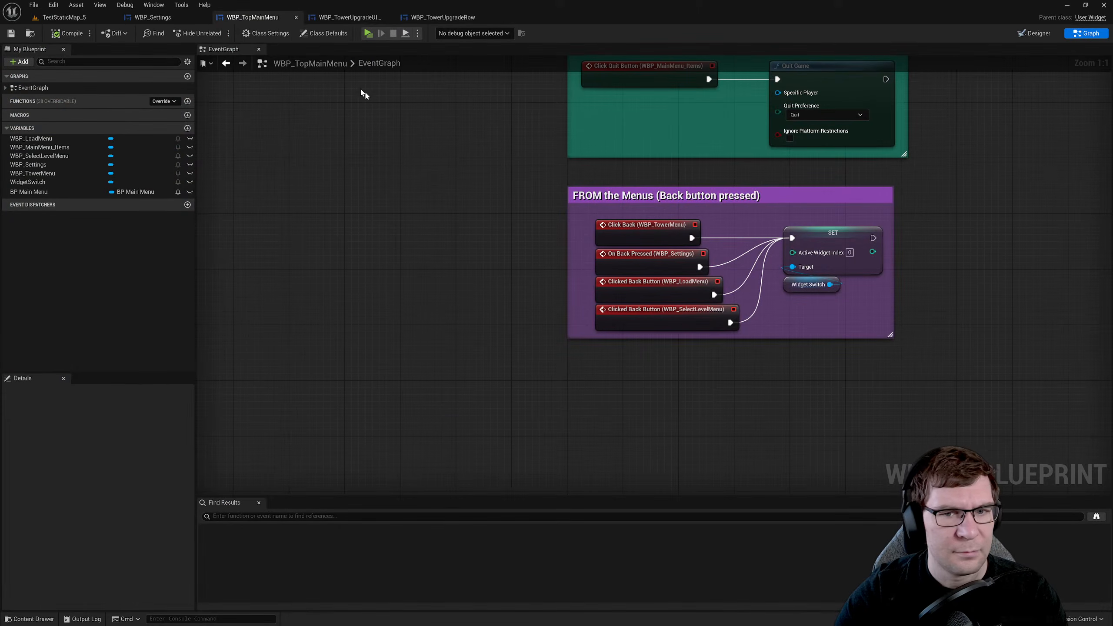
{"action": "left_click", "coordinate": [346, 18]}
{"action": "right_click_drag", "start_coordinate": [288, 89], "coordinate": [429, 55]}
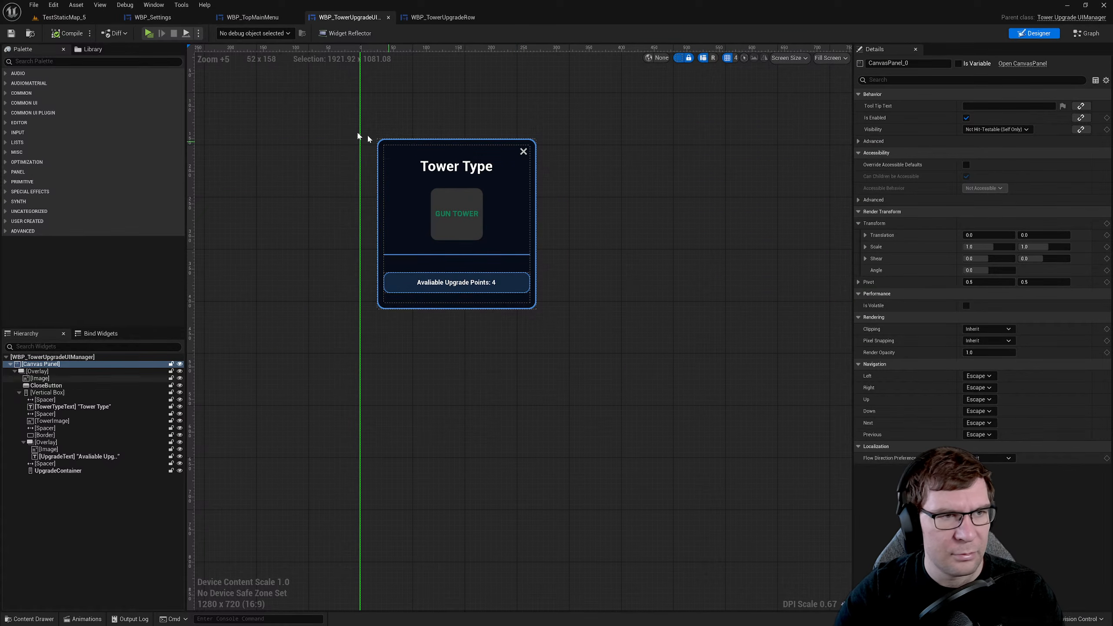
{"action": "left_click", "coordinate": [65, 17]}
{"action": "left_click", "coordinate": [252, 17]}
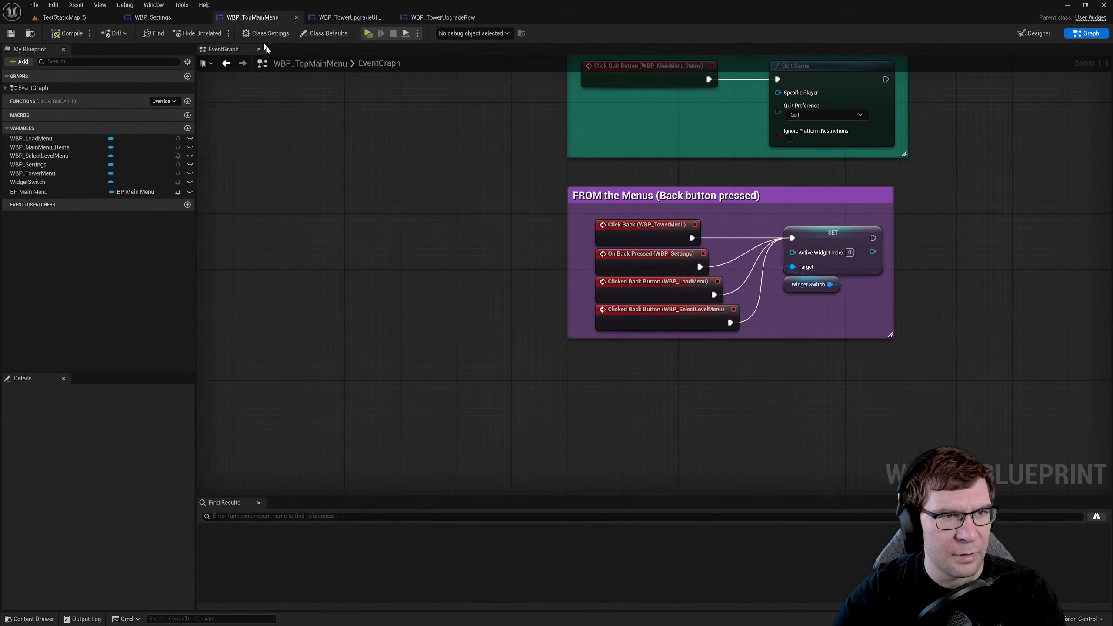
{"action": "left_click", "coordinate": [153, 17]}
{"action": "left_click", "coordinate": [72, 17]}
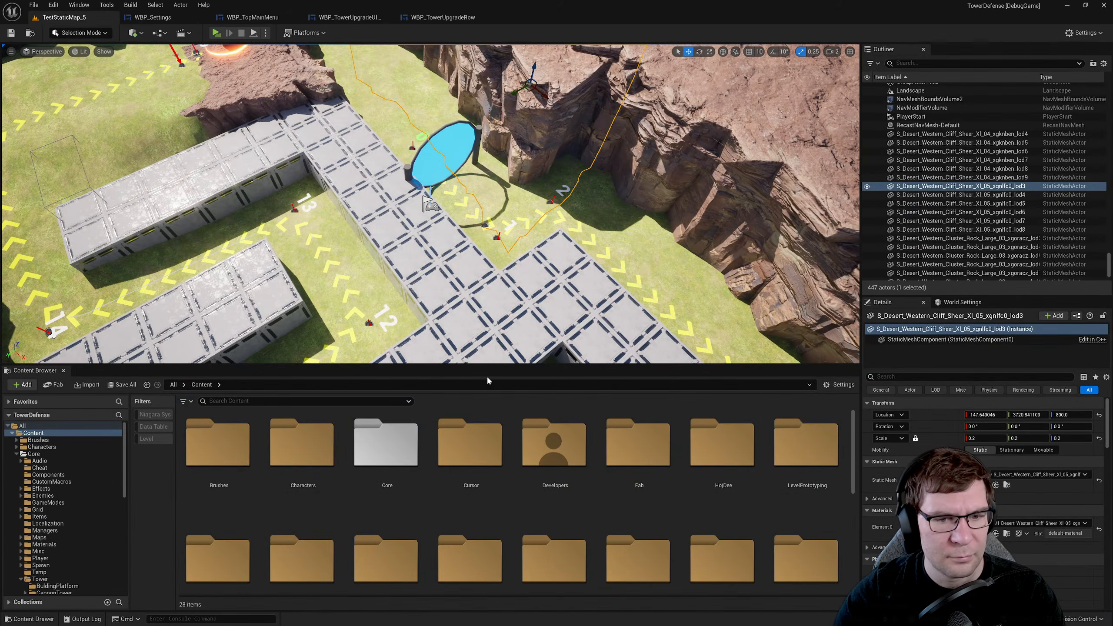
{"action": "left_click_drag", "start_coordinate": [486, 365], "coordinate": [479, 149]}
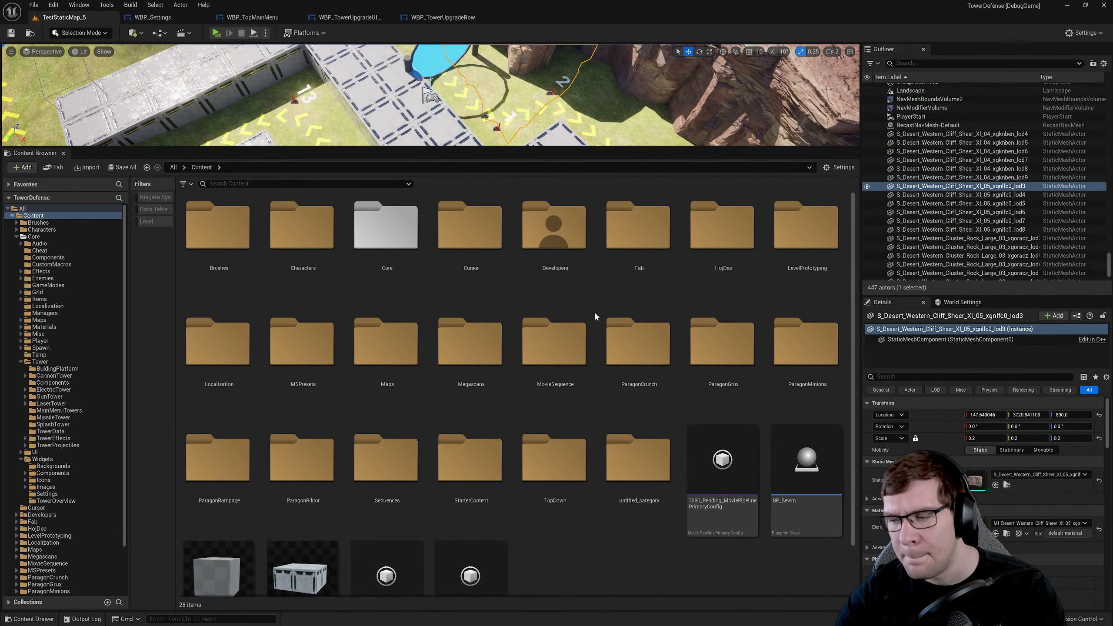
- Browse the project's Content folder, look inside untitled_category and return to the Content folder
{"action": "scroll", "coordinate": [549, 363], "scroll_direction": "down", "scroll_amount": 3}
{"action": "scroll", "coordinate": [552, 349], "scroll_direction": "up", "scroll_amount": 3}
{"action": "left_click", "coordinate": [401, 226]}
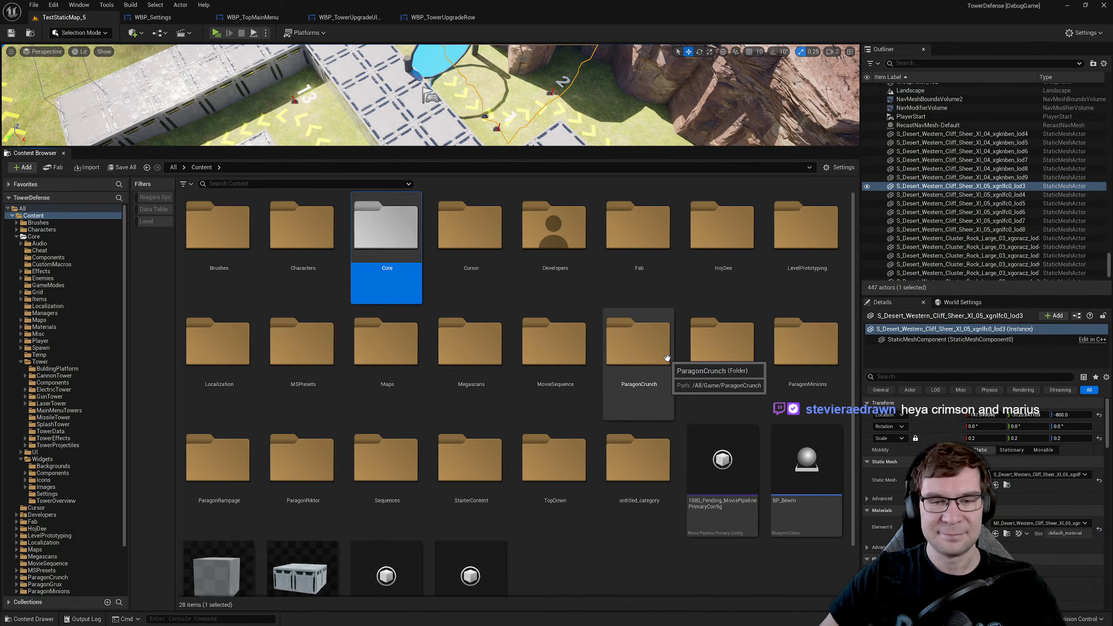
{"action": "scroll", "coordinate": [526, 399], "scroll_direction": "down", "scroll_amount": 1}
{"action": "scroll", "coordinate": [526, 400], "scroll_direction": "up", "scroll_amount": 1}
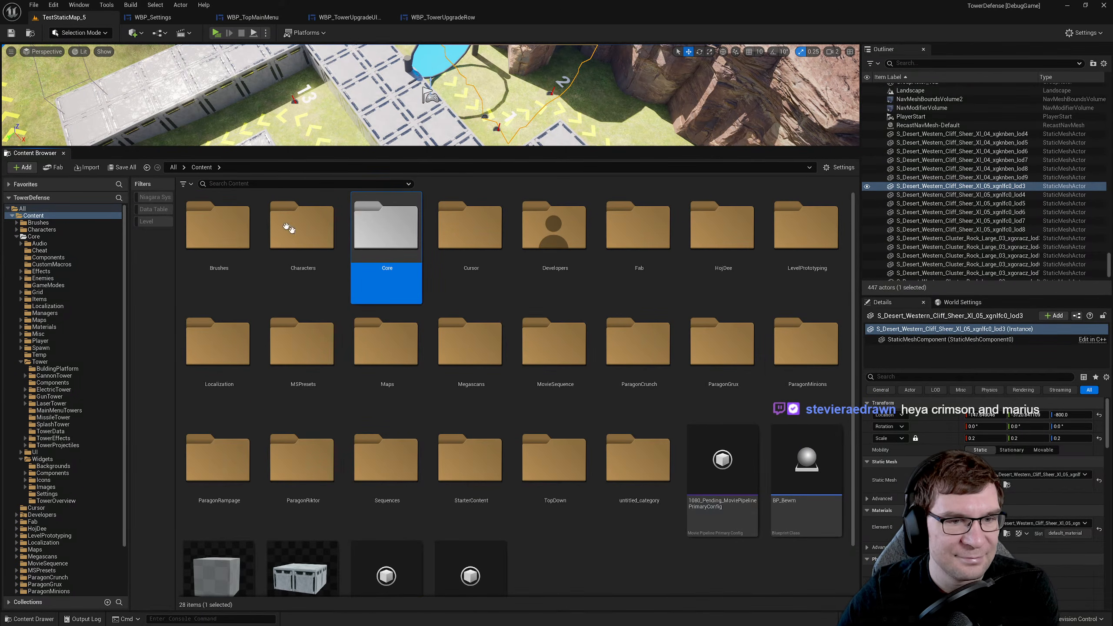
{"action": "scroll", "coordinate": [462, 303], "scroll_direction": "down", "scroll_amount": 1}
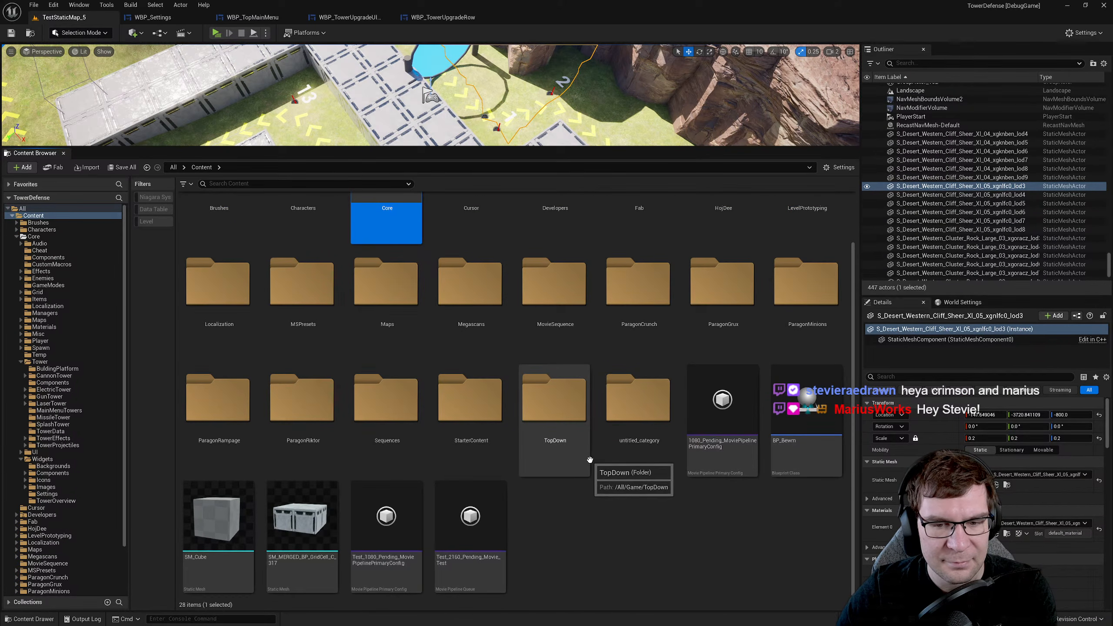
{"action": "double_click", "coordinate": [644, 416]}
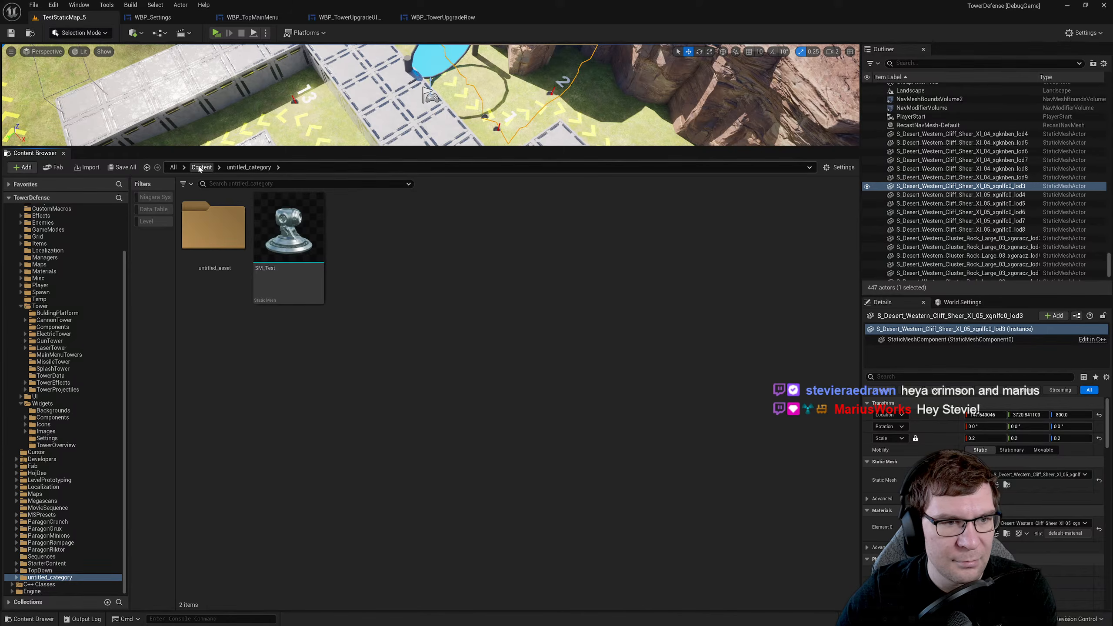
{"action": "key", "text": "alt+Left"}
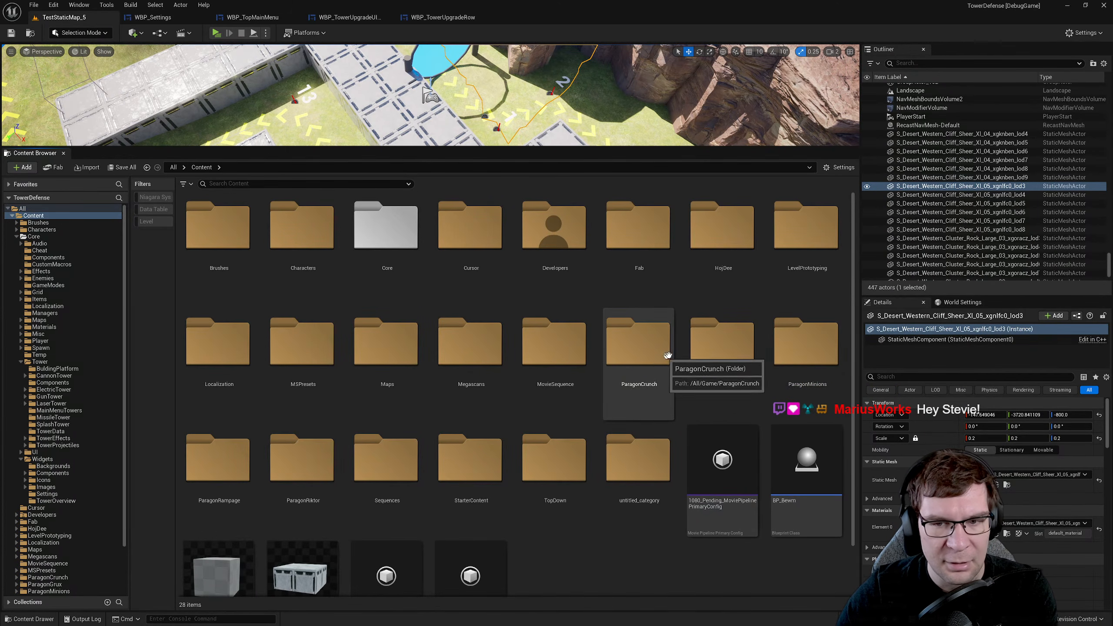
- Go to the Widgets folder inside Core and open the WBP_SelectedTower widget
{"action": "double_click", "coordinate": [377, 241]}
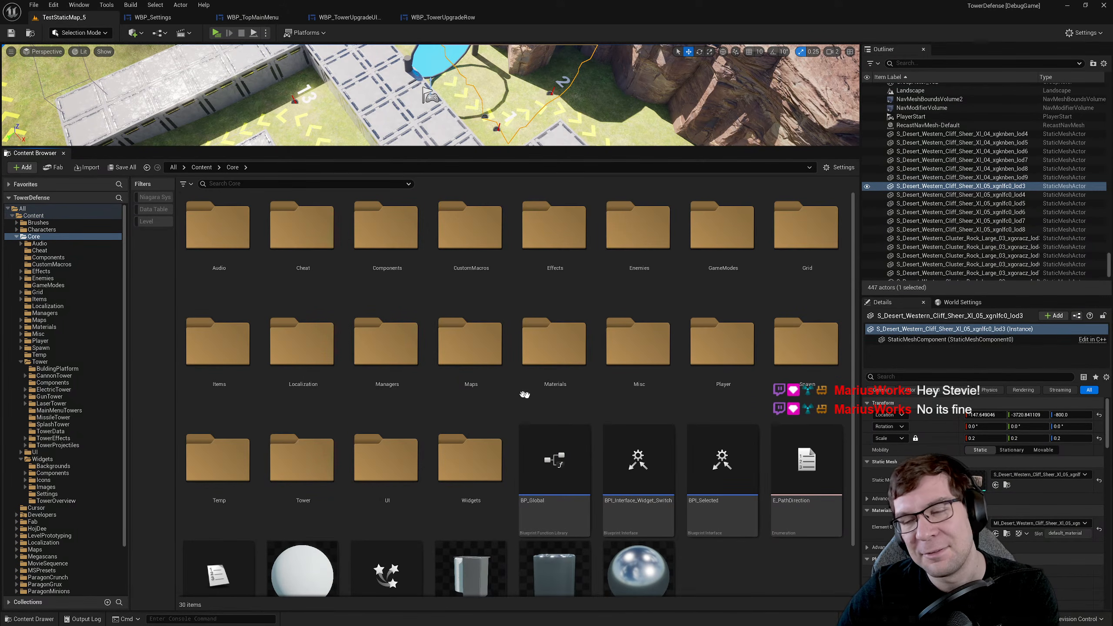
{"action": "scroll", "coordinate": [521, 393], "scroll_direction": "down", "scroll_amount": 1}
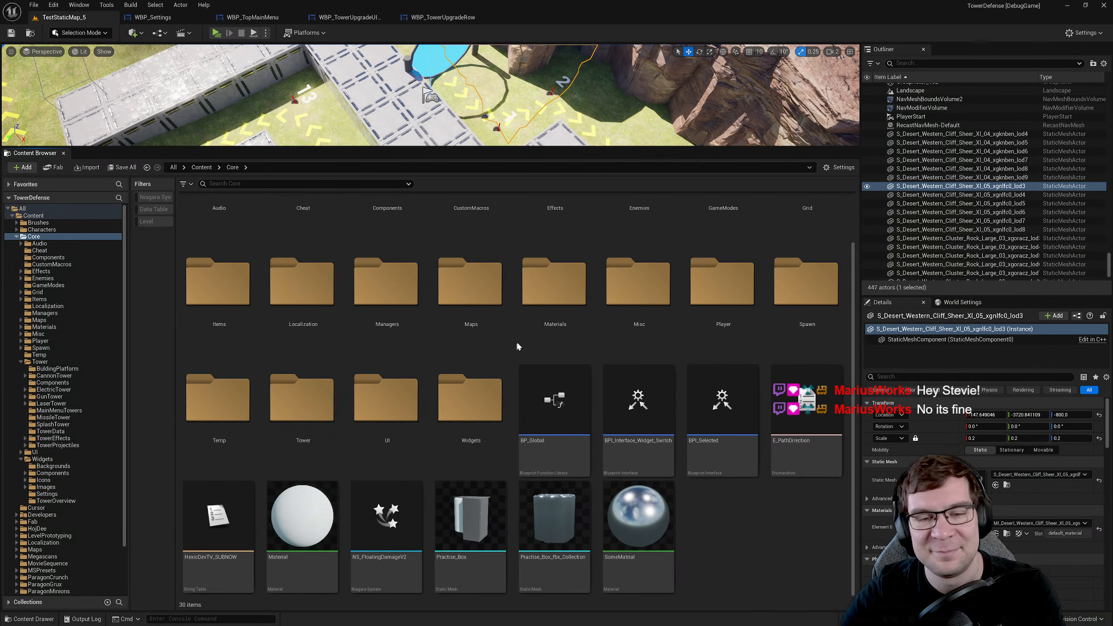
{"action": "left_click", "coordinate": [481, 411]}
{"action": "double_click", "coordinate": [481, 411]}
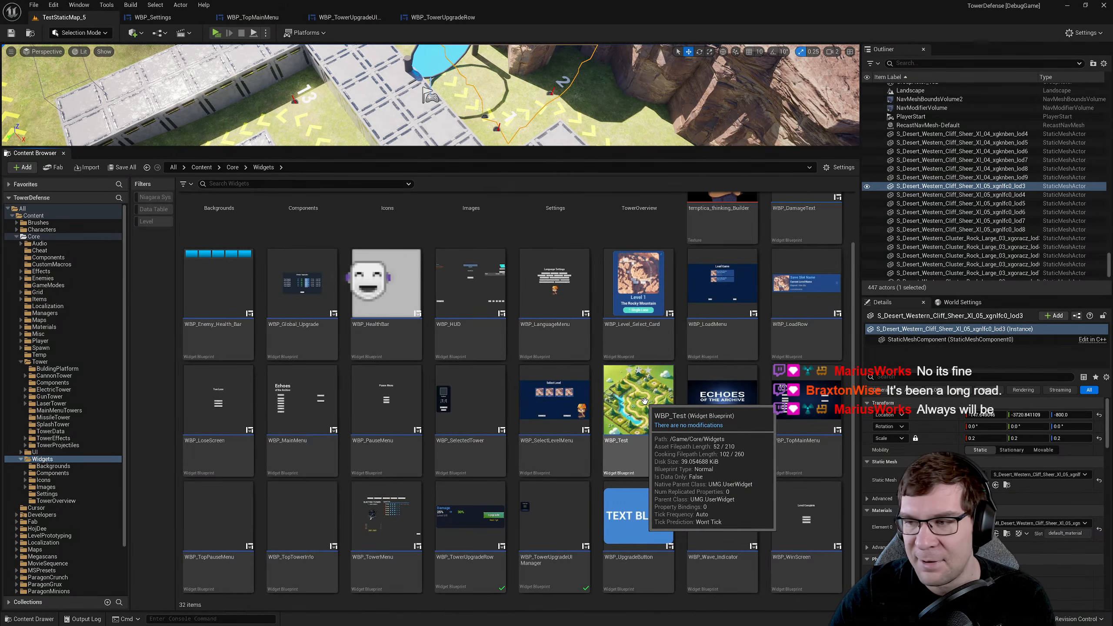
{"action": "scroll", "coordinate": [645, 402], "scroll_direction": "up", "scroll_amount": 1}
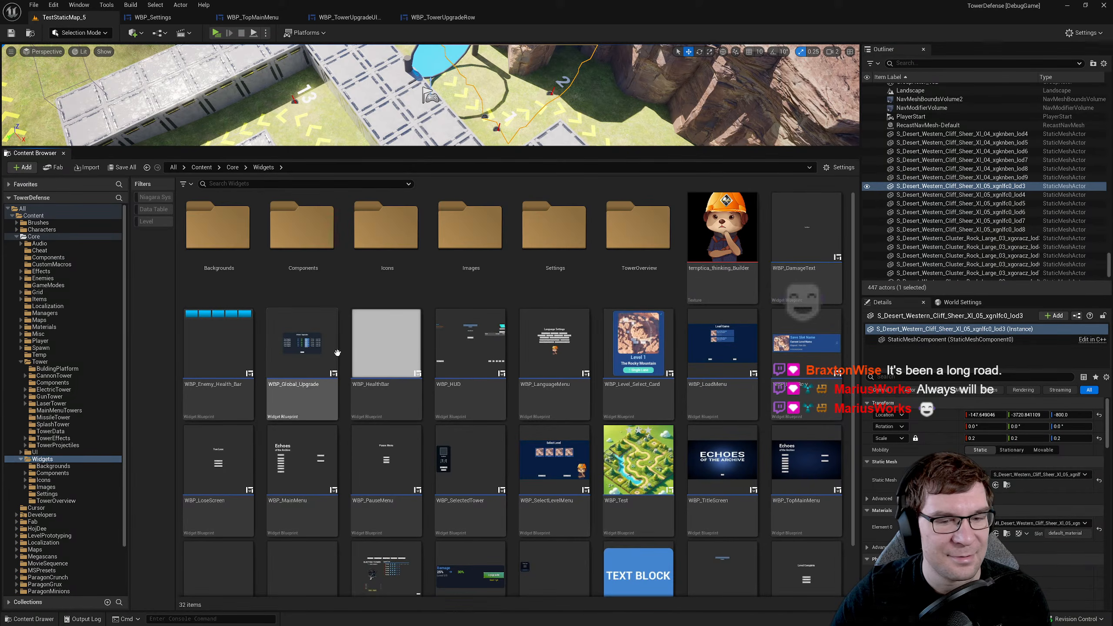
{"action": "scroll", "coordinate": [556, 399], "scroll_direction": "down", "scroll_amount": 1}
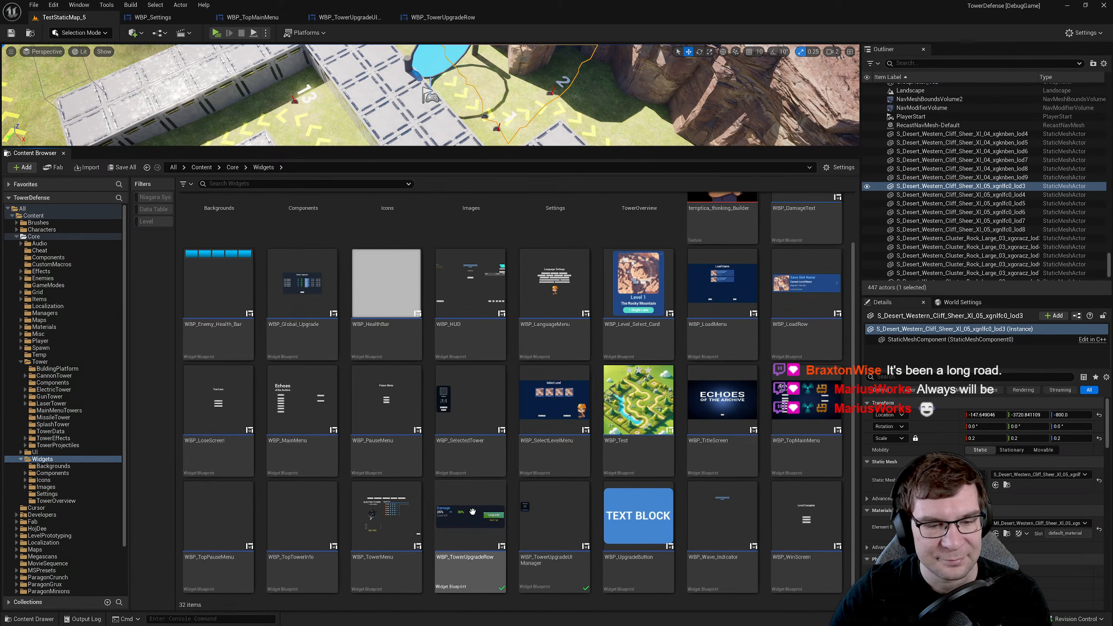
{"action": "left_click", "coordinate": [473, 512]}
{"action": "scroll", "coordinate": [471, 482], "scroll_direction": "up", "scroll_amount": 1}
{"action": "double_click", "coordinate": [470, 459]}
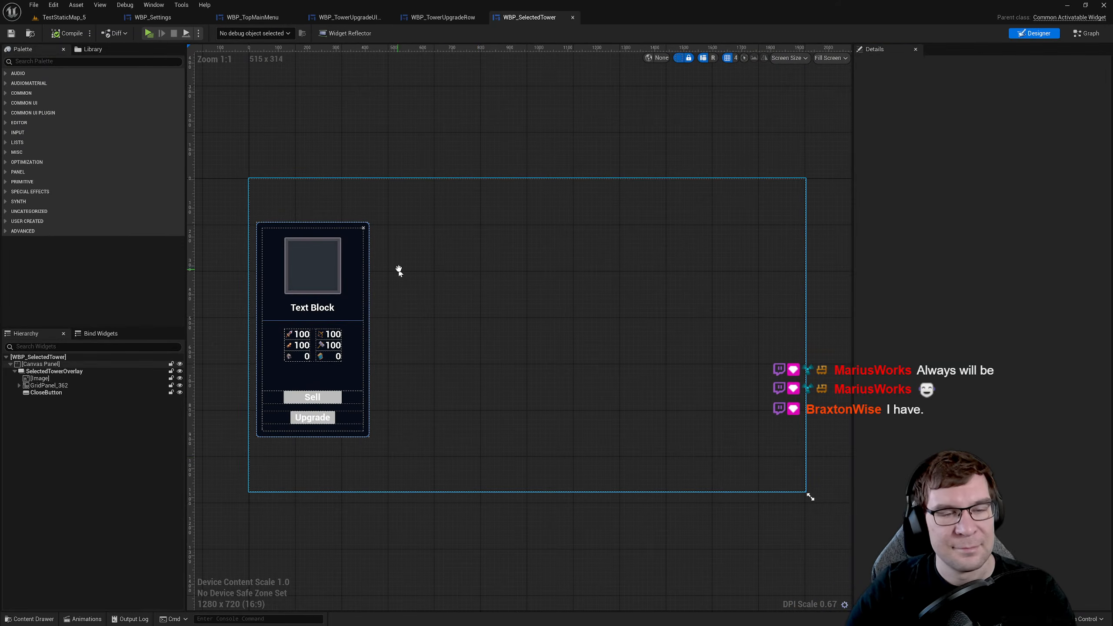
- Inspect the selected-tower panel layout, select the Size Box inside GridPanel_362 and open its width override for editing
{"action": "right_click_drag", "start_coordinate": [397, 266], "coordinate": [596, 246]}
{"action": "scroll", "coordinate": [631, 274], "scroll_direction": "up", "scroll_amount": 6}
{"action": "right_click_drag", "start_coordinate": [519, 244], "coordinate": [644, 232]}
{"action": "scroll", "coordinate": [644, 232], "scroll_direction": "down", "scroll_amount": 1}
{"action": "scroll", "coordinate": [644, 239], "scroll_direction": "down", "scroll_amount": 1}
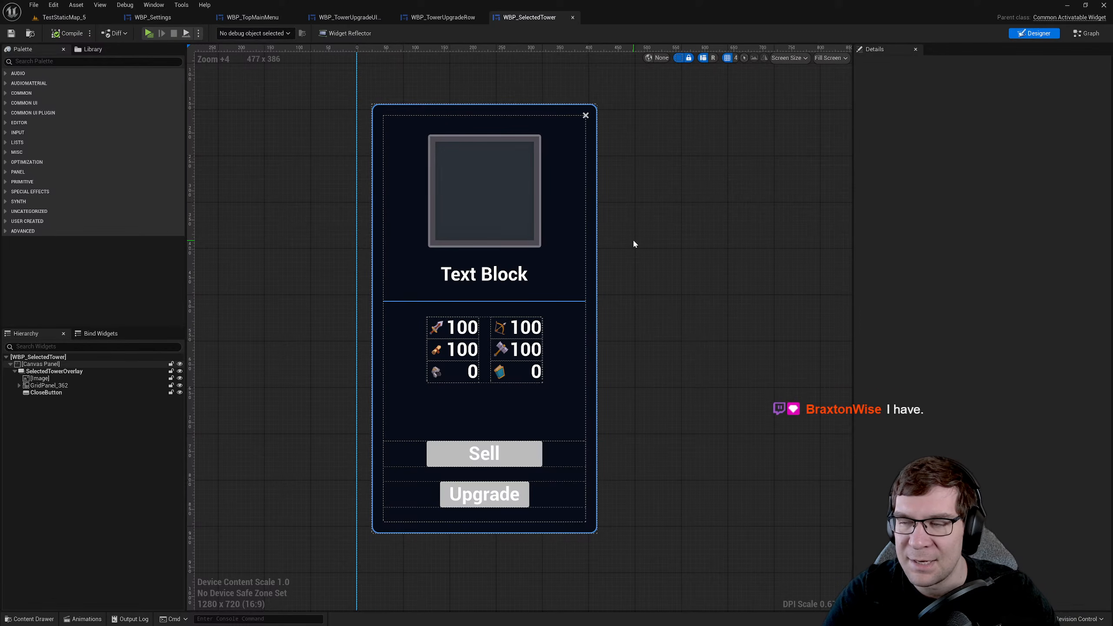
{"action": "right_click_drag", "start_coordinate": [631, 219], "coordinate": [691, 205]}
{"action": "left_click", "coordinate": [655, 206]}
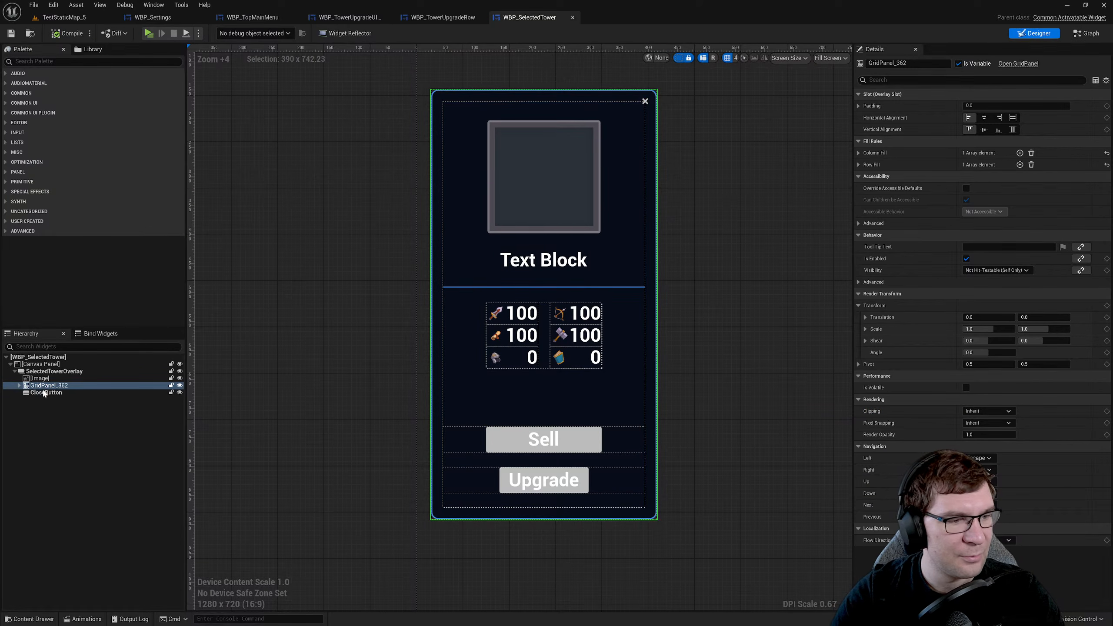
{"action": "left_click", "coordinate": [19, 386]}
{"action": "left_click", "coordinate": [68, 394]}
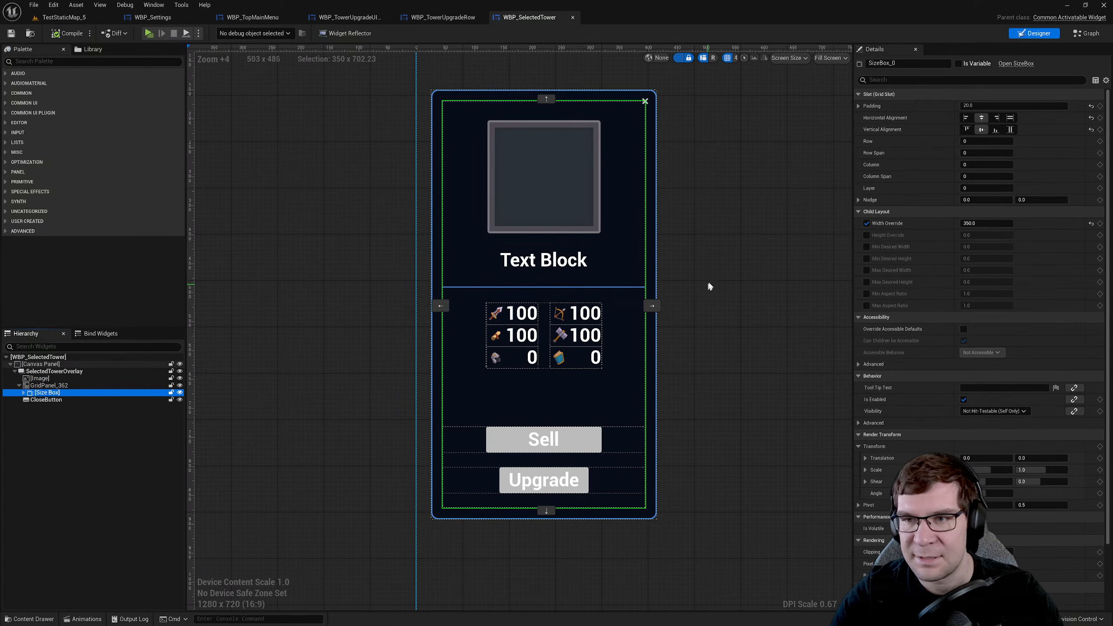
{"action": "left_click", "coordinate": [979, 223]}
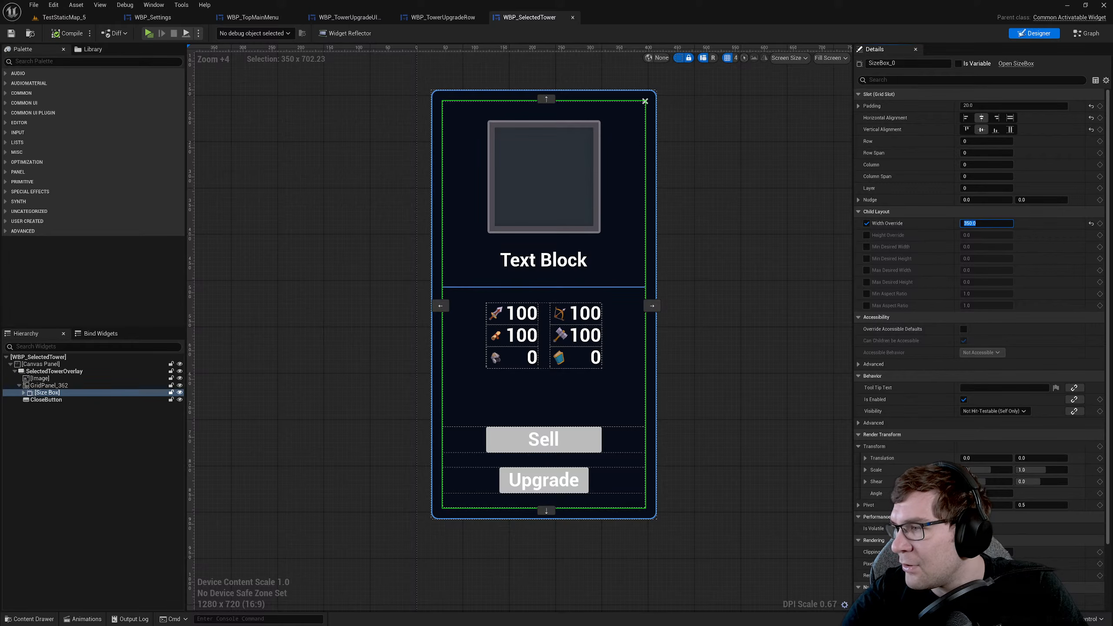
- Switch to the Tower Defense Figma board in the browser and examine the cannon tower reference images and page list
{"action": "left_click_drag", "start_coordinate": [1112, 120], "coordinate": [626, 1]}
{"action": "scroll", "coordinate": [358, 216], "scroll_direction": "down", "scroll_amount": 1, "text": "ctrl"}
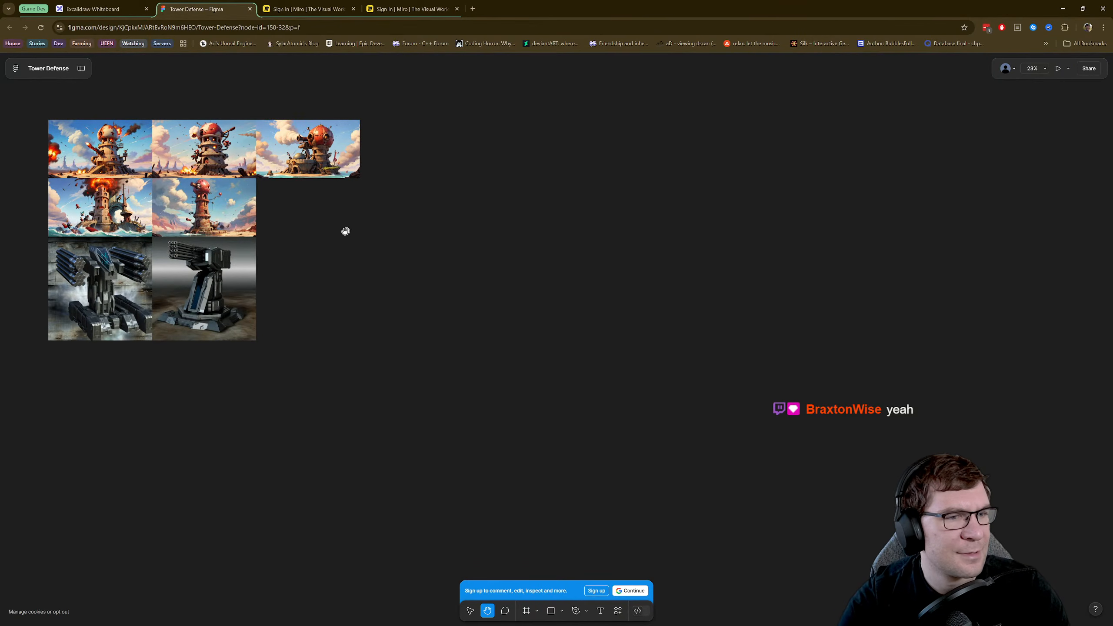
{"action": "left_click_drag", "start_coordinate": [345, 231], "coordinate": [615, 261]}
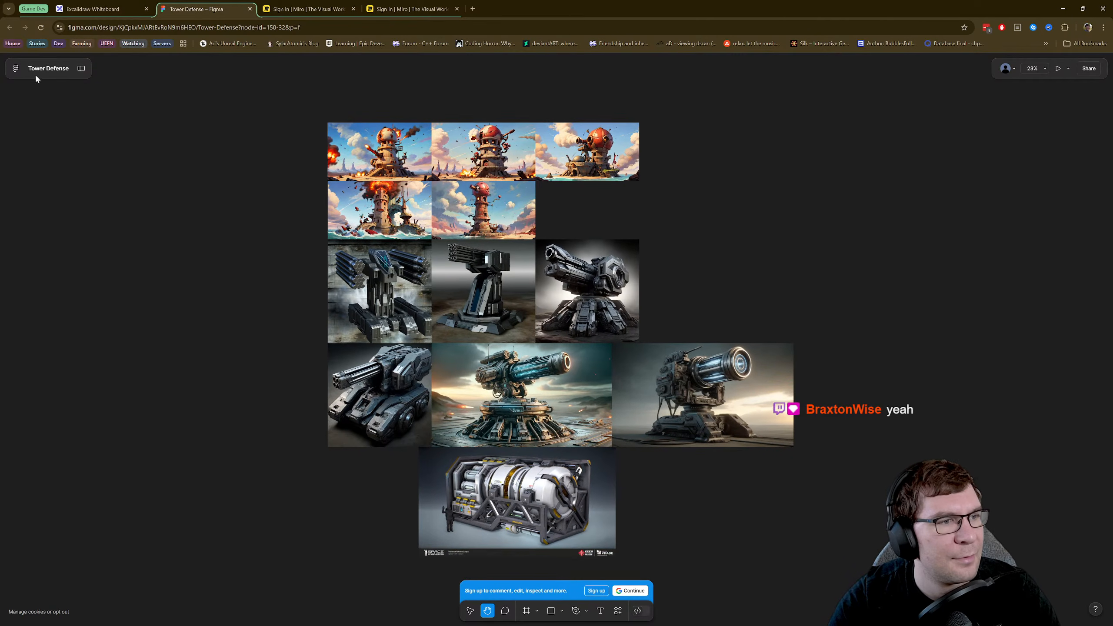
{"action": "left_click", "coordinate": [39, 70]}
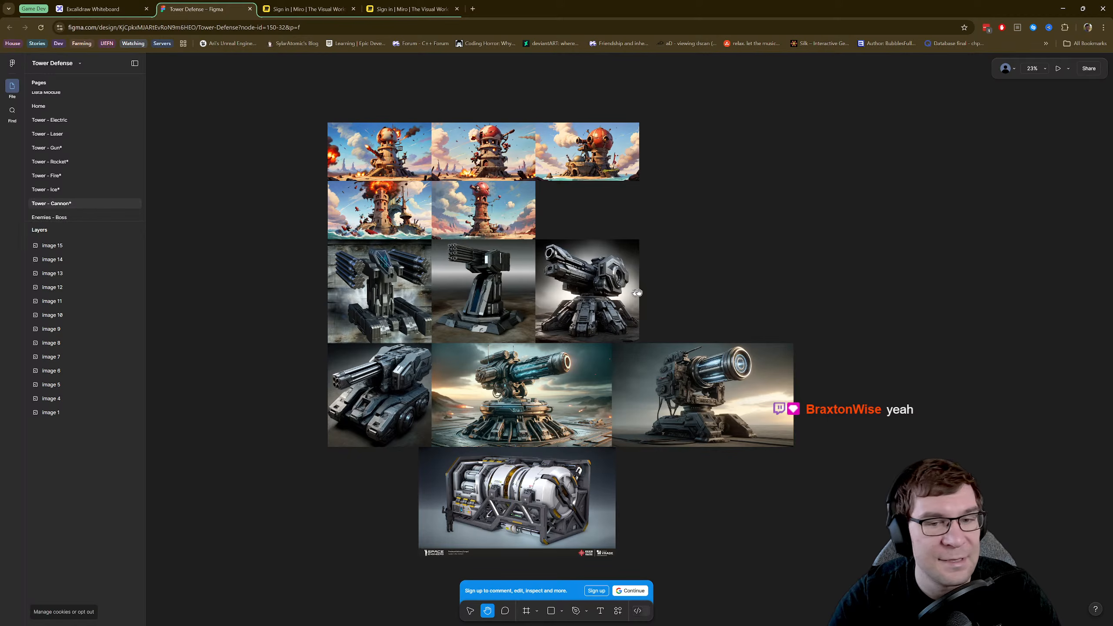
{"action": "left_click_drag", "start_coordinate": [739, 237], "coordinate": [722, 197]}
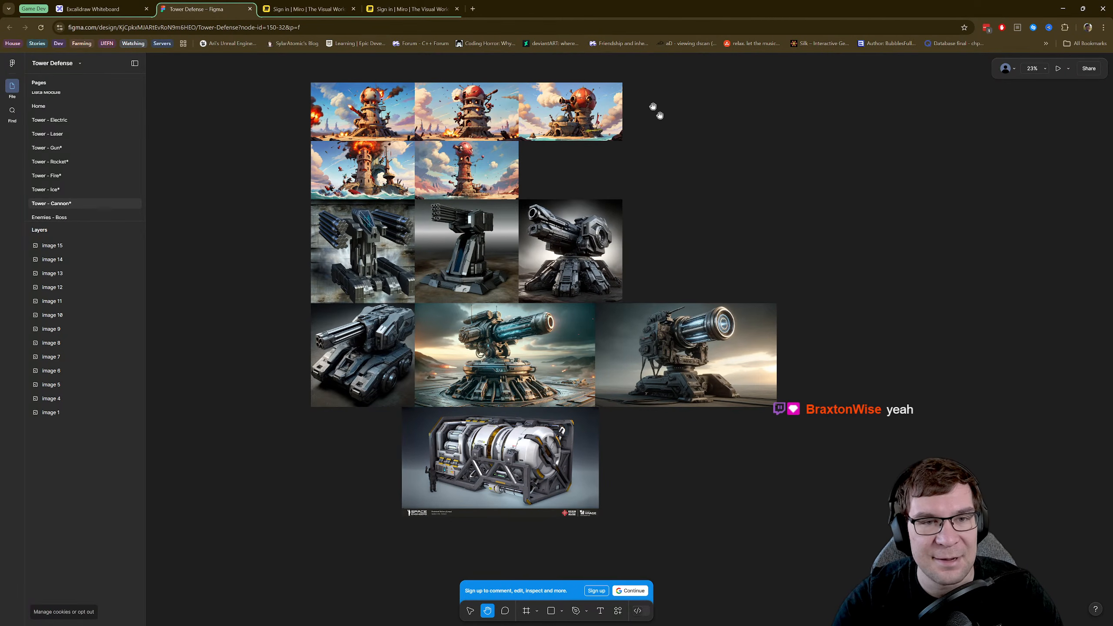
- Switch back to Unreal Editor, search the project assets for "can" and open the BP_CannonTower blueprint
{"action": "key", "text": "alt+Tab"}
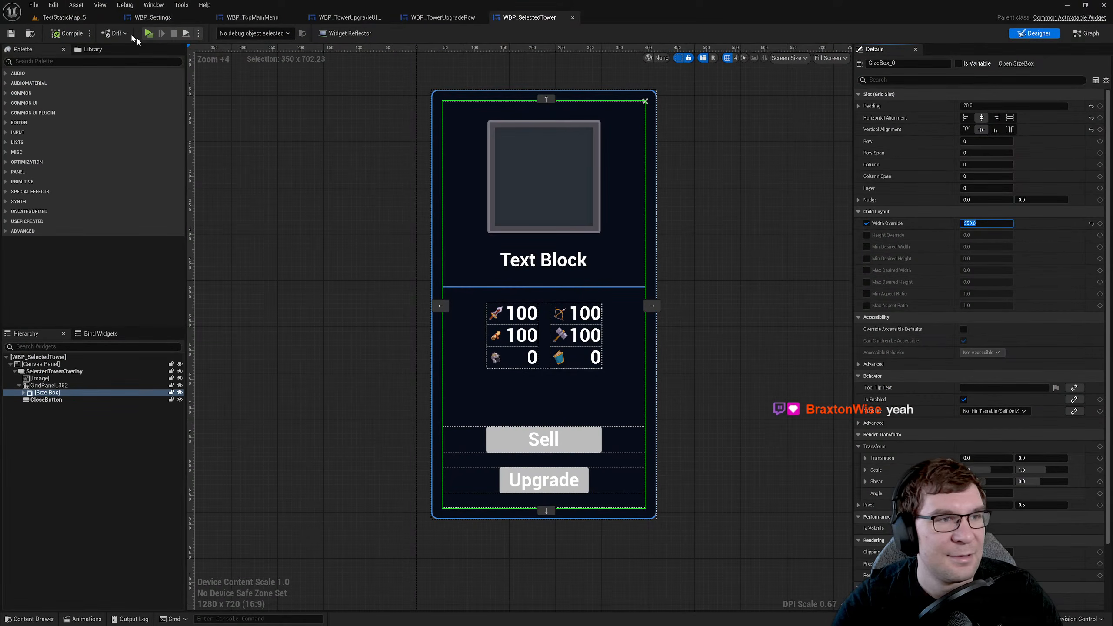
{"action": "left_click", "coordinate": [292, 149]}
{"action": "key", "text": "ctrl+p"}
{"action": "type", "text": "canon"}
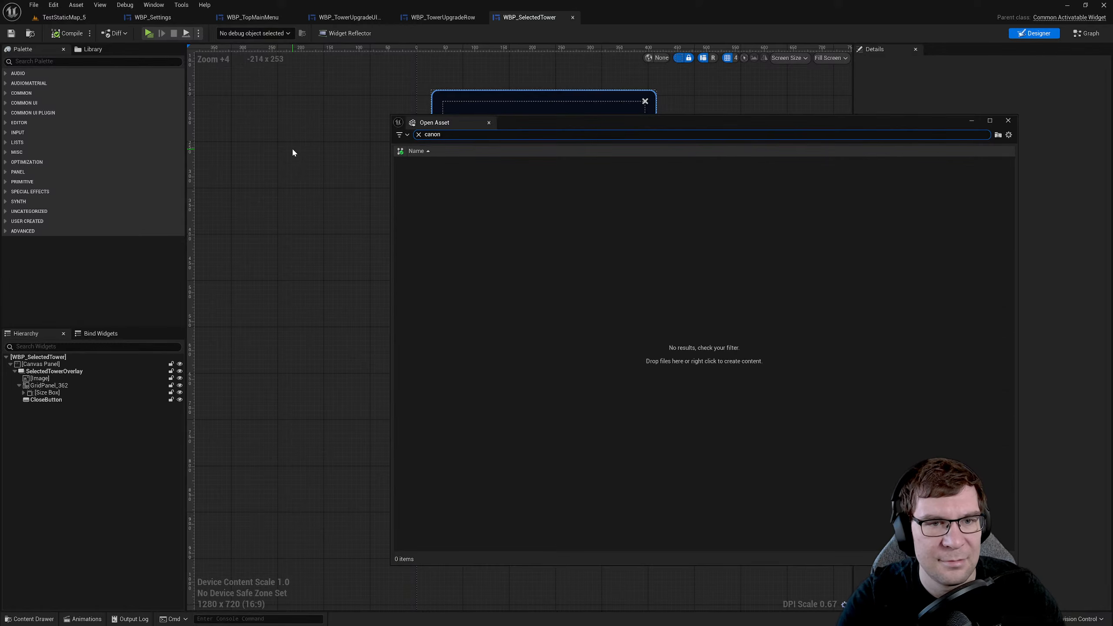
{"action": "key", "text": "BackSpace"}
{"action": "key", "text": "BackSpace"}
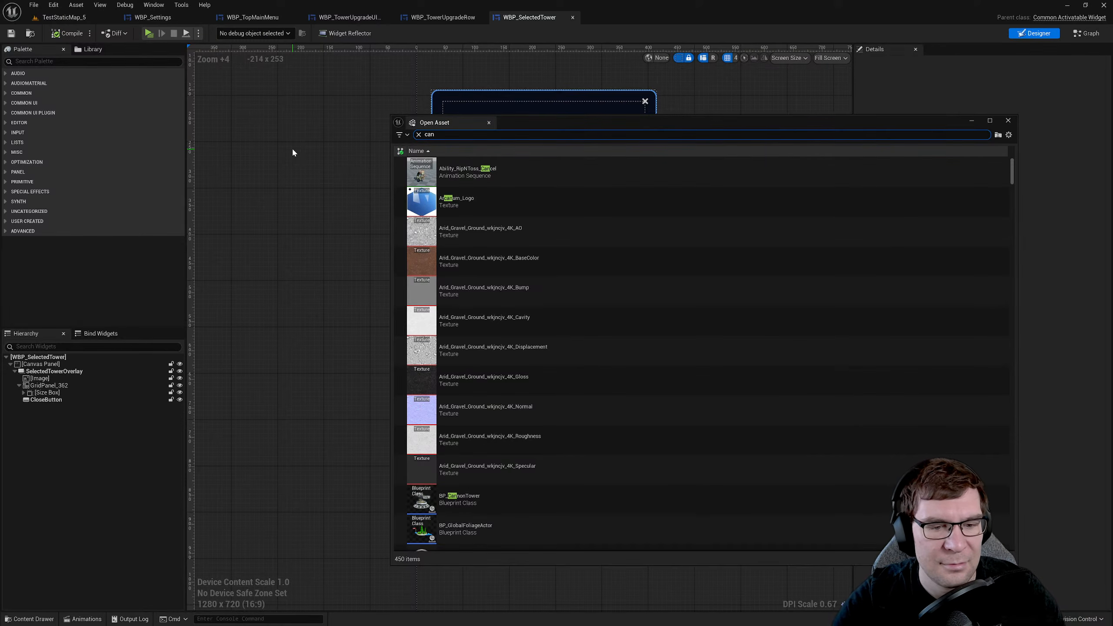
{"action": "scroll", "coordinate": [541, 375], "scroll_direction": "down", "scroll_amount": 5}
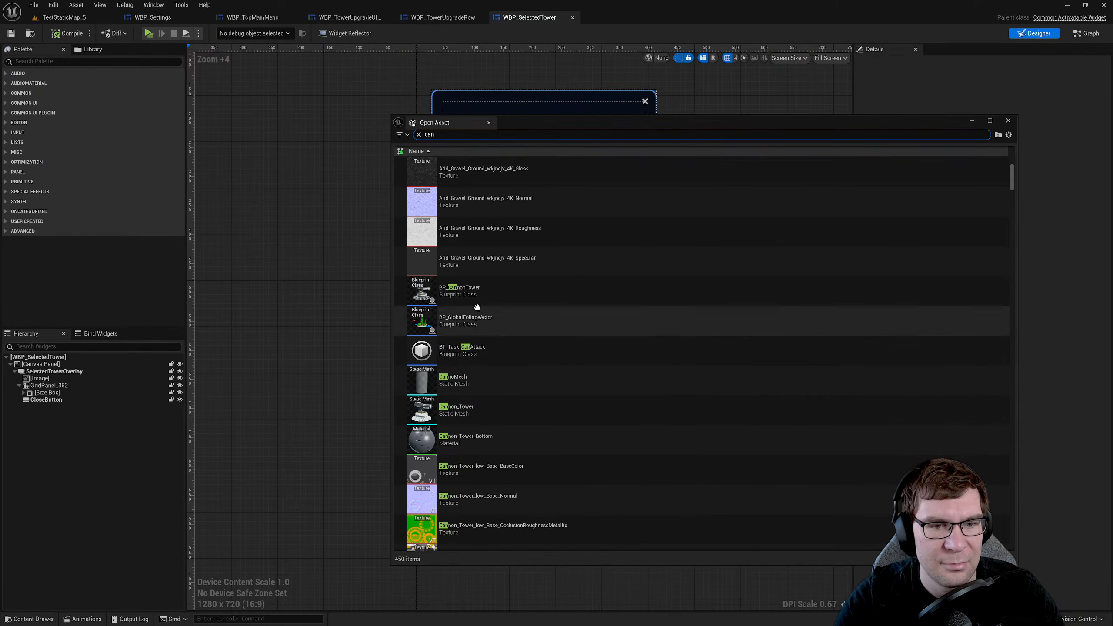
{"action": "double_click", "coordinate": [513, 291]}
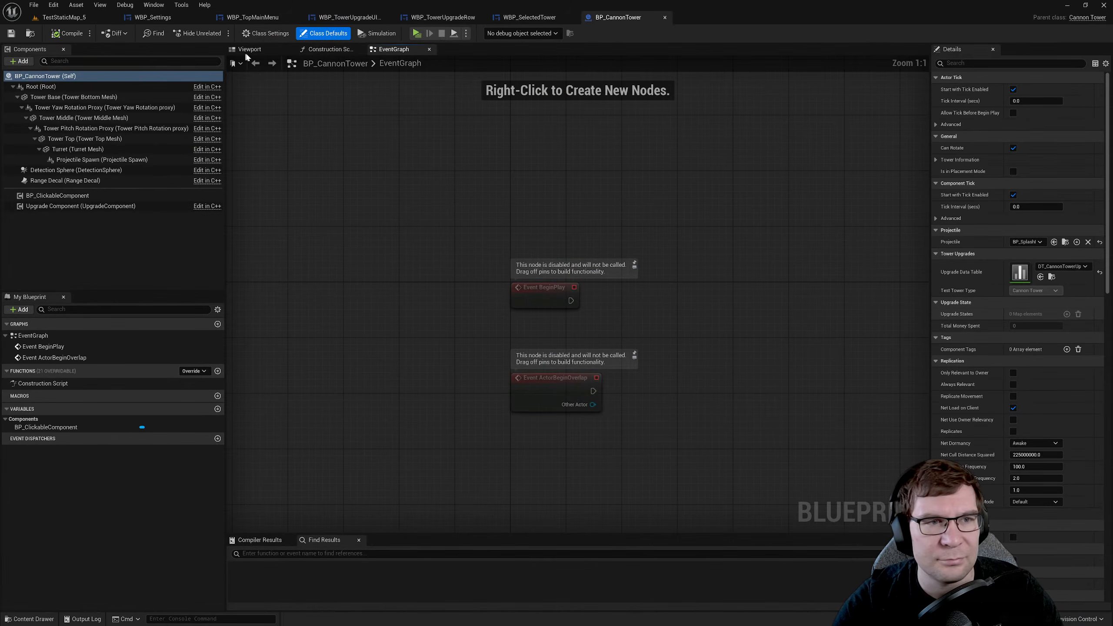
- Select the turret in the BP_CannonTower viewport, locate its static mesh in the project and open the Cannon_Tower mesh from that folder
{"action": "left_click", "coordinate": [250, 49]}
{"action": "left_click", "coordinate": [548, 261]}
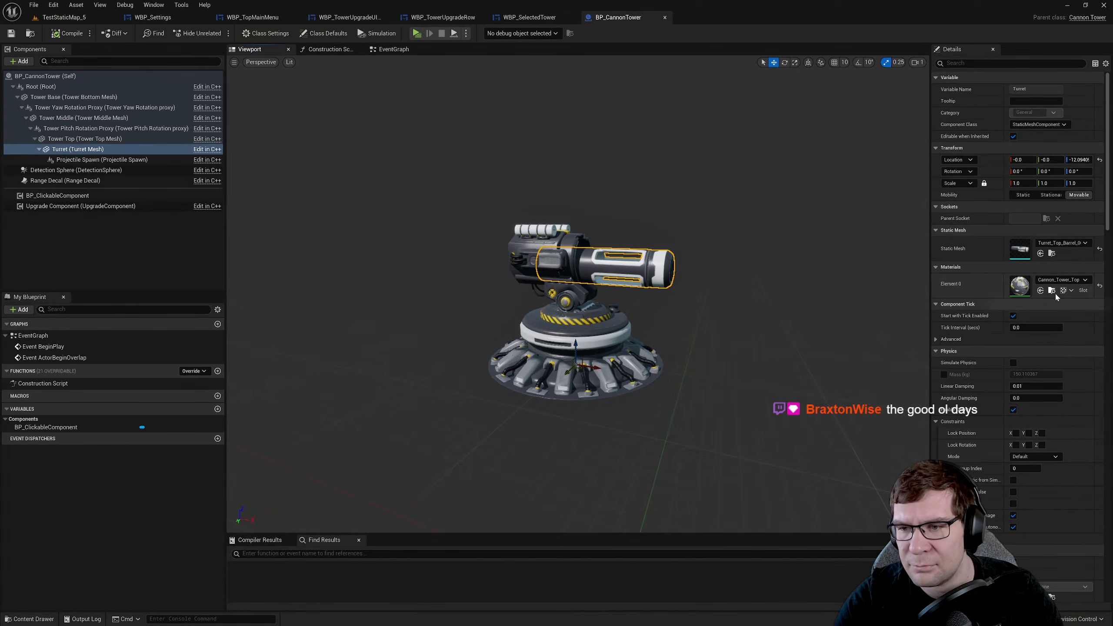
{"action": "left_click", "coordinate": [1052, 254]}
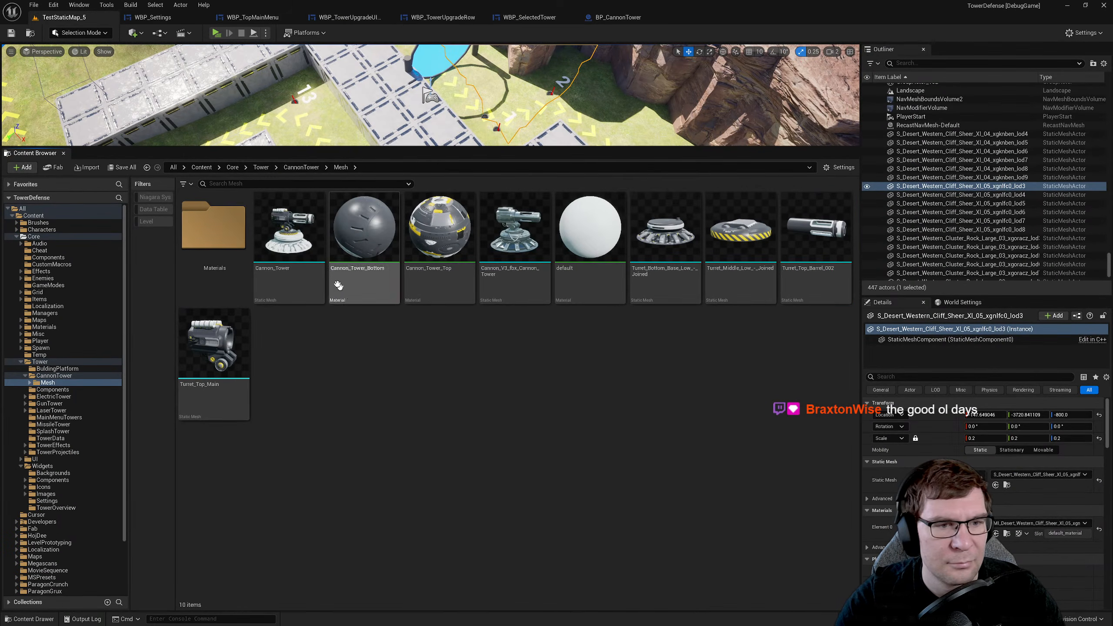
{"action": "left_click", "coordinate": [289, 281]}
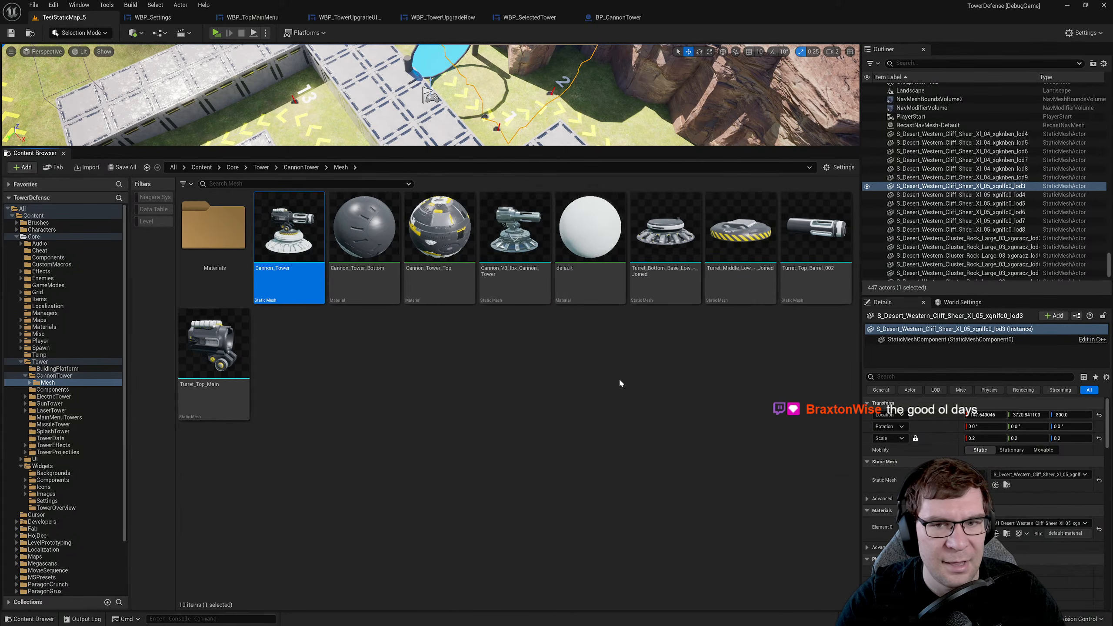
{"action": "double_click", "coordinate": [288, 242]}
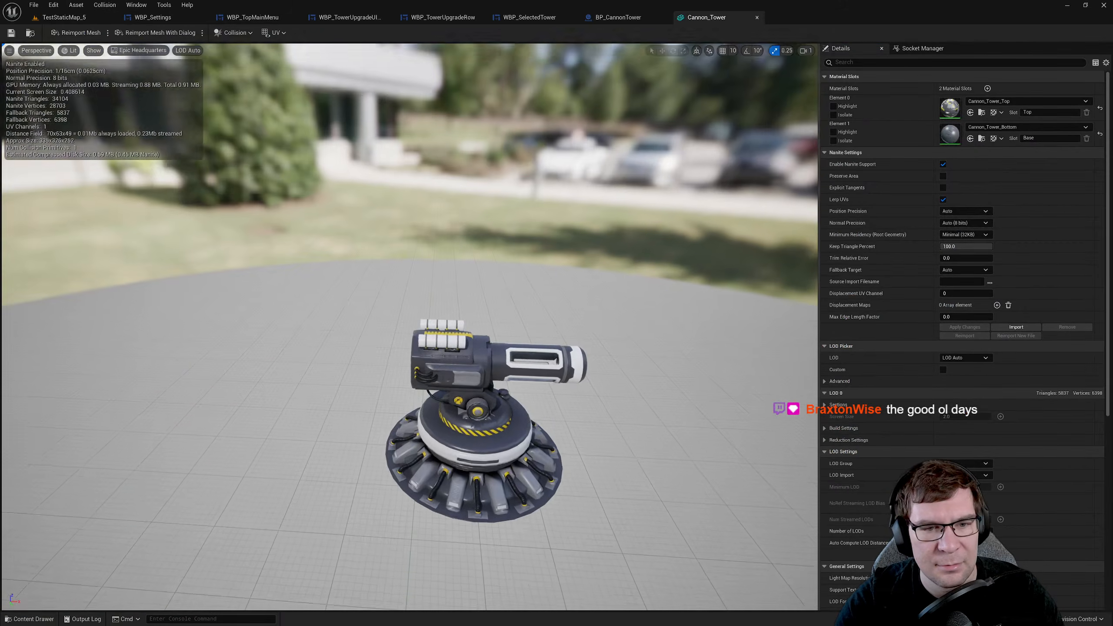
- Place a narrowed browser window with the Figma board beside the Cannon_Tower mesh and hide the board's page and layer sidebar
{"action": "right_click_drag", "start_coordinate": [410, 307], "coordinate": [298, 316]}
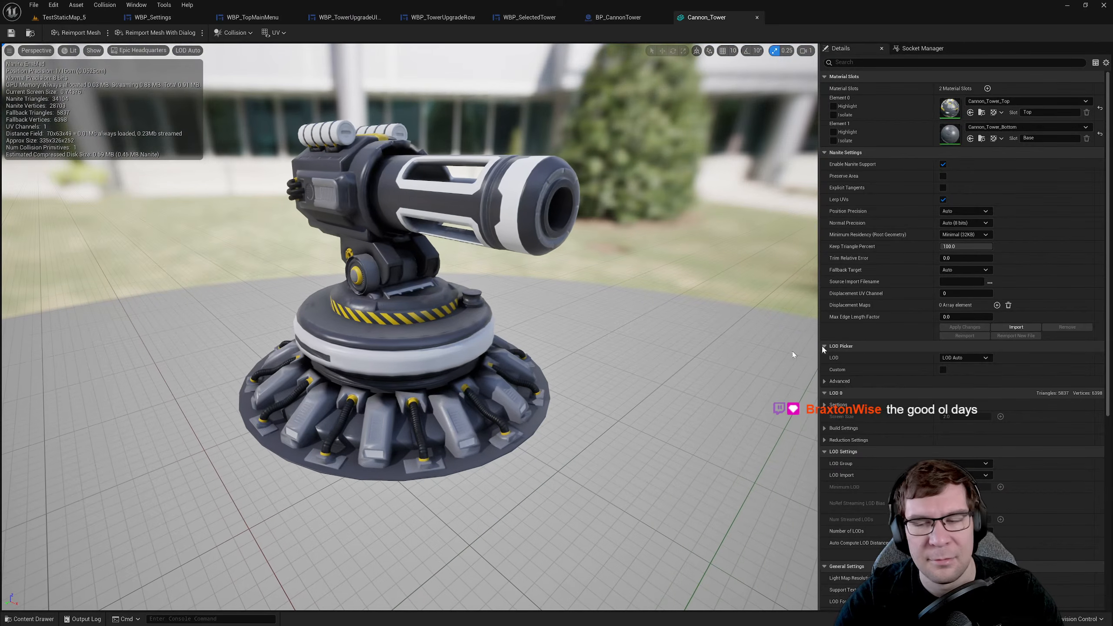
{"action": "left_click_drag", "start_coordinate": [1112, 94], "coordinate": [962, 54]}
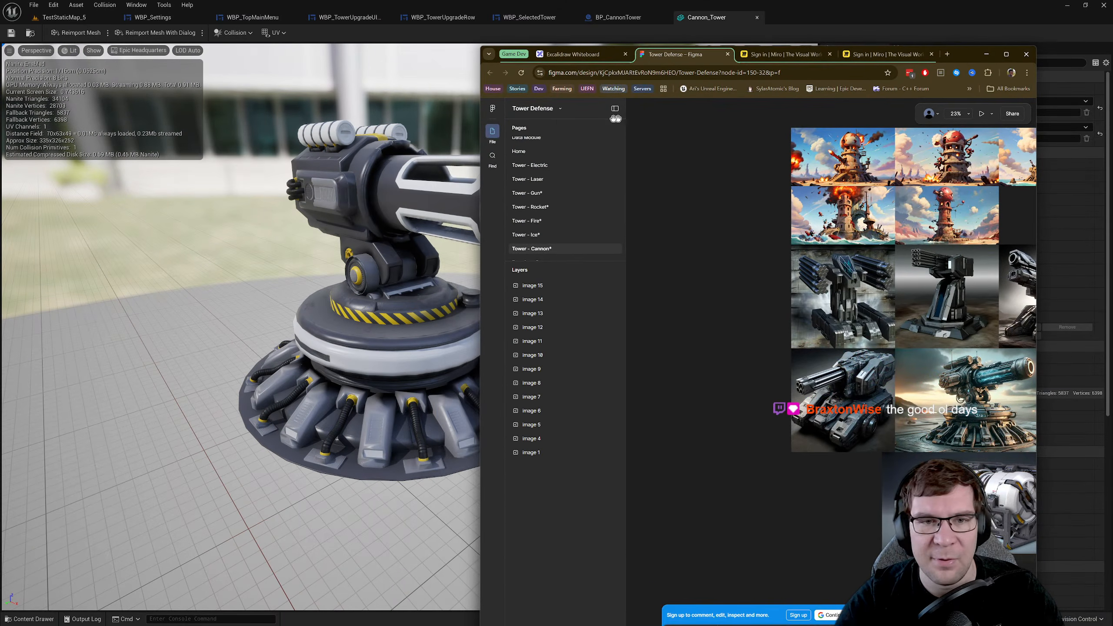
{"action": "left_click_drag", "start_coordinate": [479, 103], "coordinate": [631, 103]}
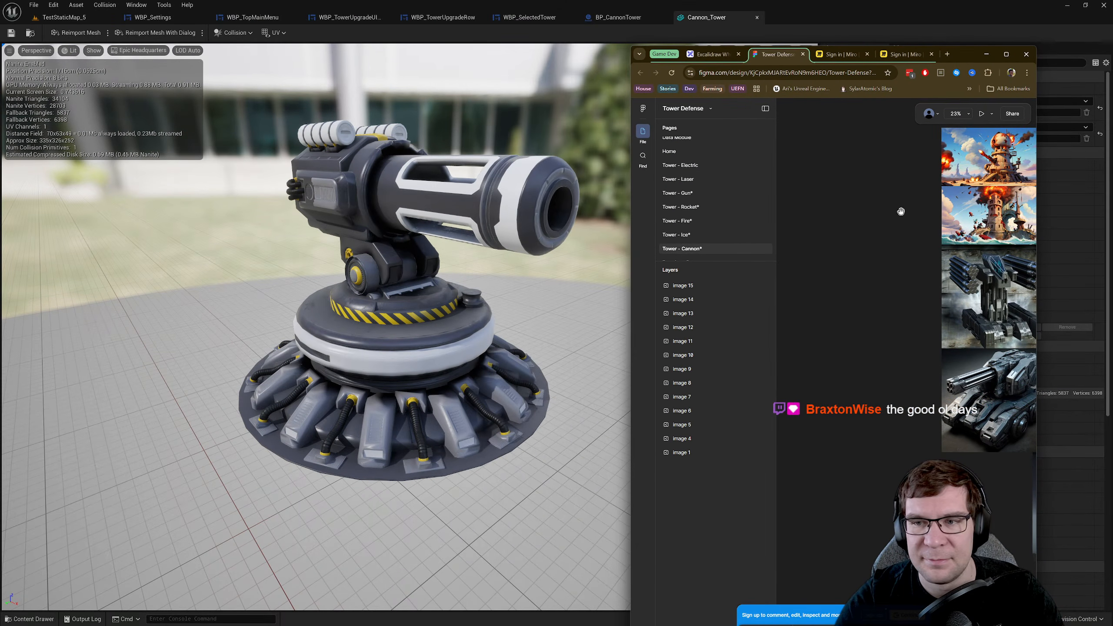
{"action": "left_click_drag", "start_coordinate": [939, 237], "coordinate": [901, 233]}
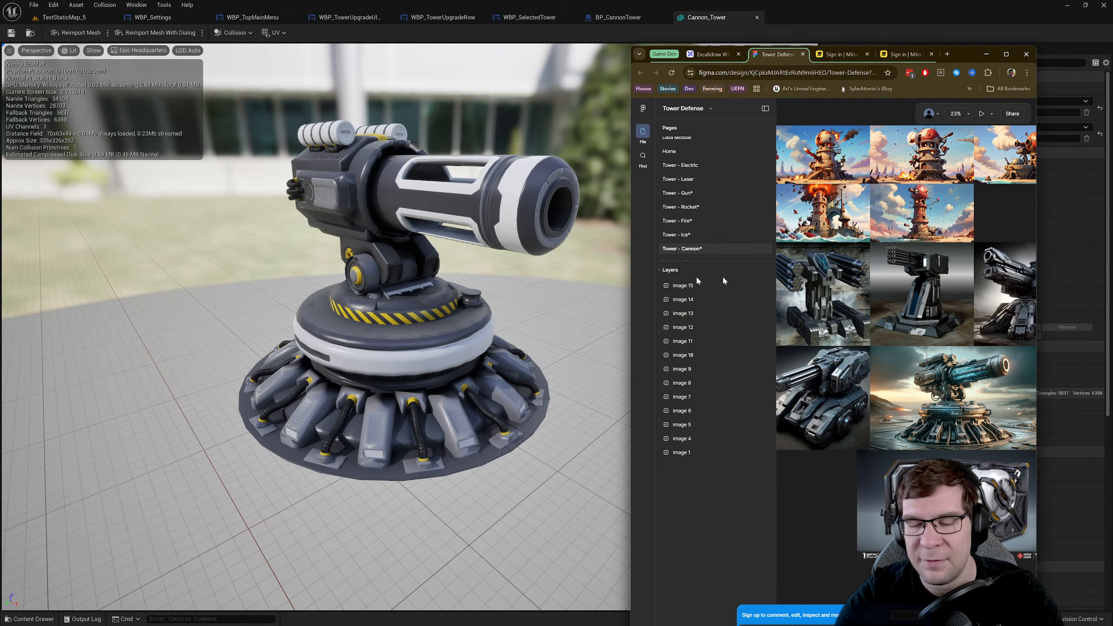
{"action": "left_click", "coordinate": [467, 255]}
{"action": "middle_click_drag", "start_coordinate": [467, 255], "coordinate": [623, 188]}
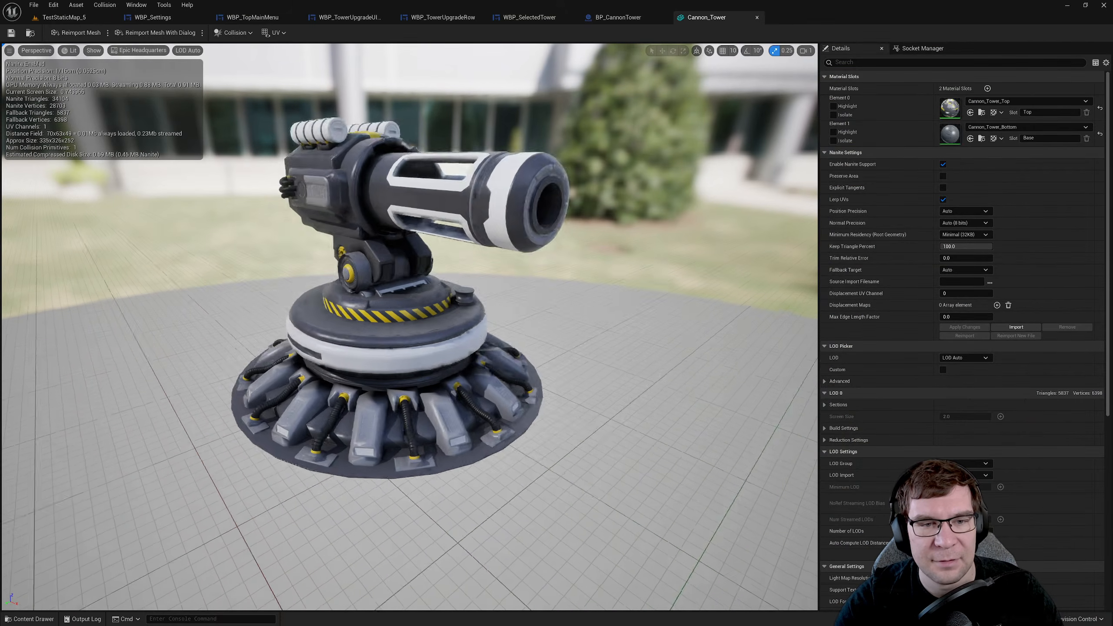
{"action": "mouse_move", "coordinate": [467, 256]}
{"action": "right_mouse_down"}
{"action": "mouse_move", "coordinate": [467, 299]}
{"action": "mouse_move", "coordinate": [353, 280]}
{"action": "mouse_move", "coordinate": [423, 290]}
{"action": "mouse_move", "coordinate": [371, 246]}
{"action": "mouse_move", "coordinate": [454, 246]}
{"action": "right_mouse_up"}
{"action": "key", "text": "alt+Tab"}
{"action": "left_click_drag", "start_coordinate": [967, 53], "coordinate": [841, 38]}
{"action": "left_click", "coordinate": [638, 95]}
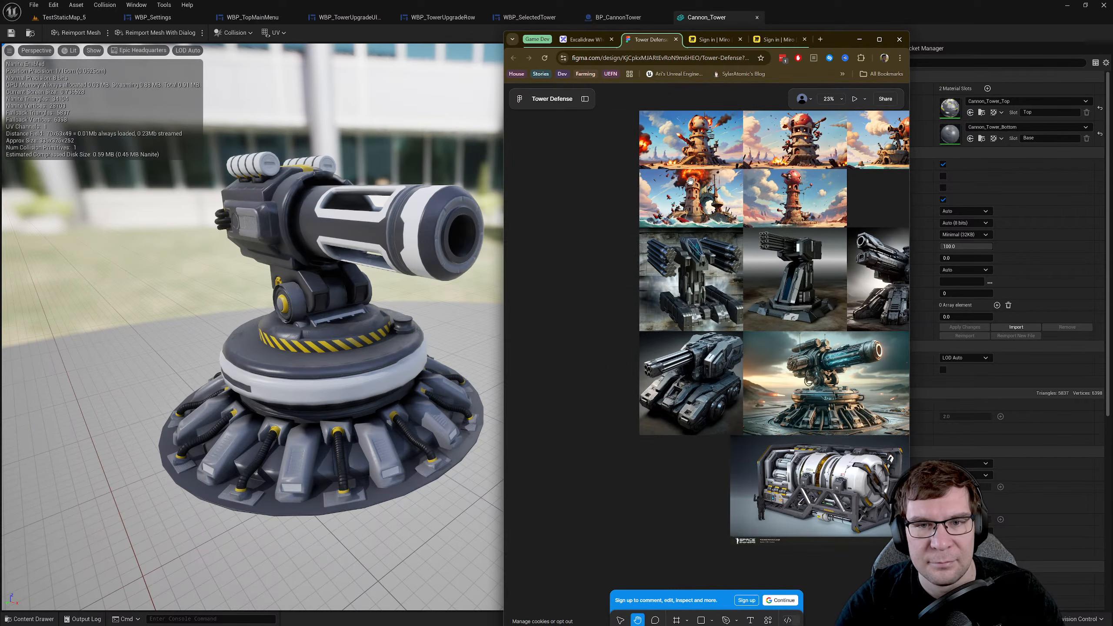
- Compare the cannon reference images on the Figma board with the Cannon_Tower mesh, then minimize the browser window
{"action": "left_click_drag", "start_coordinate": [690, 182], "coordinate": [591, 179]}
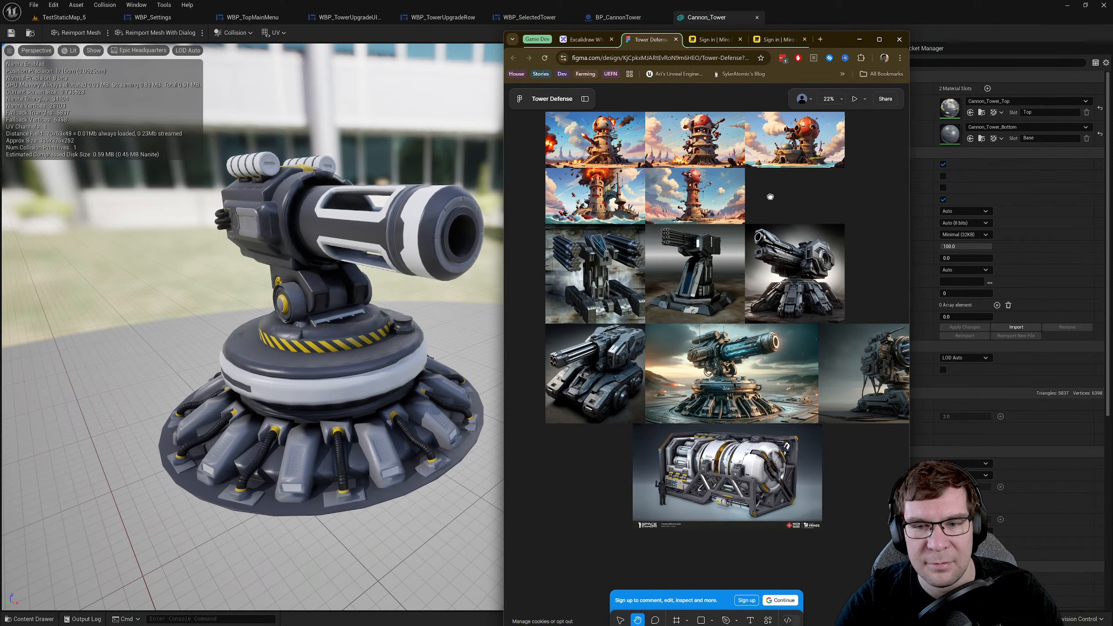
{"action": "scroll", "coordinate": [769, 193], "scroll_direction": "down", "scroll_amount": 1, "text": "ctrl"}
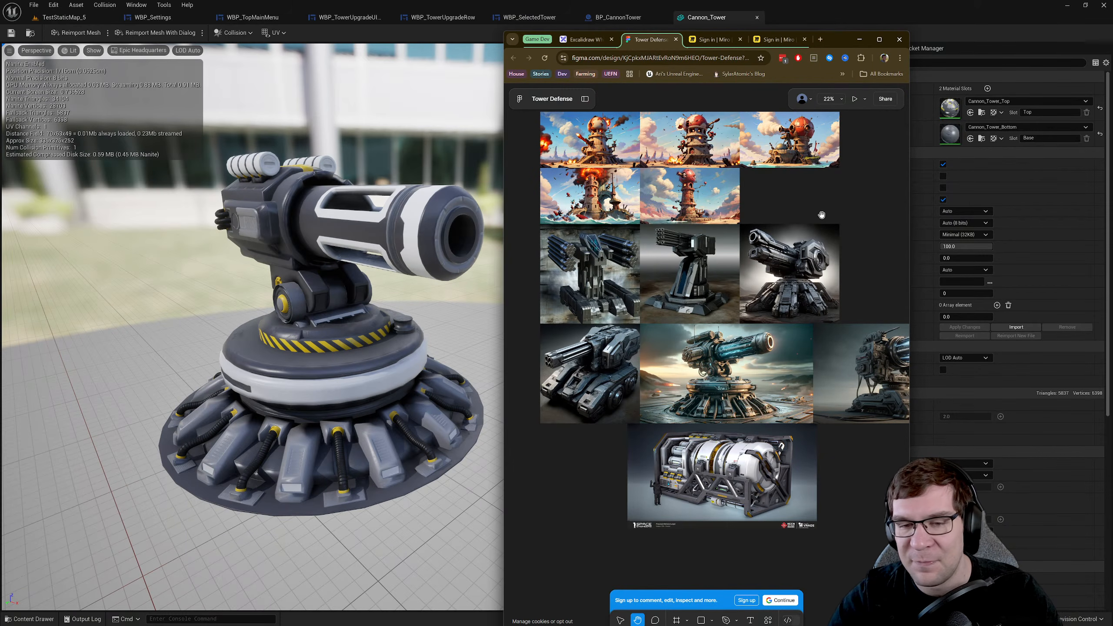
{"action": "scroll", "coordinate": [806, 407], "scroll_direction": "up", "scroll_amount": 5, "text": "ctrl"}
{"action": "scroll", "coordinate": [709, 367], "scroll_direction": "down", "scroll_amount": 2, "text": "ctrl"}
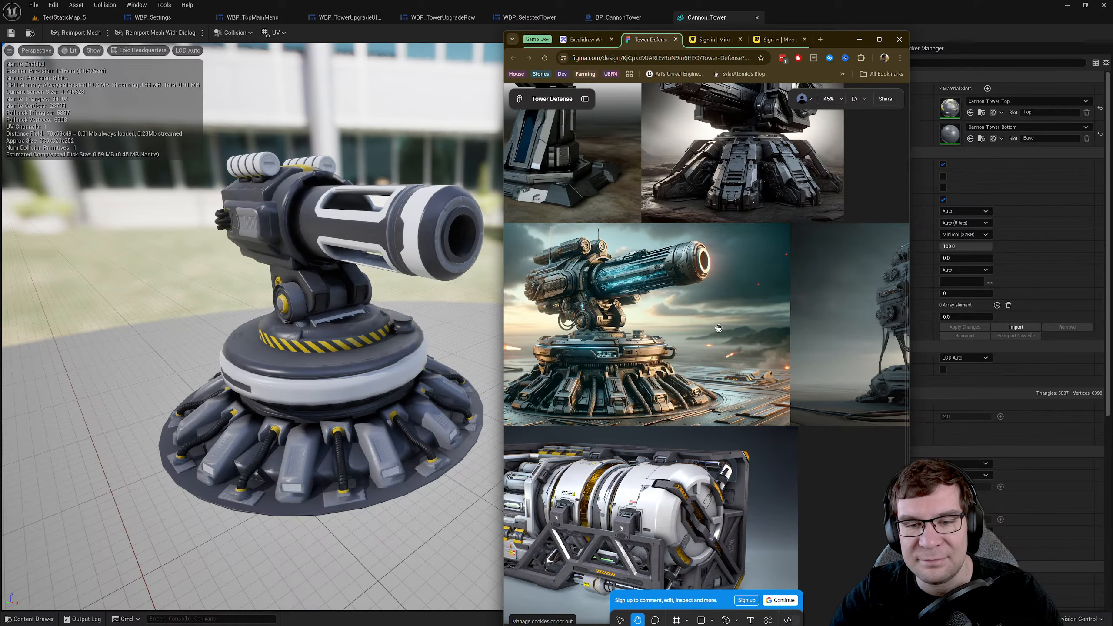
{"action": "scroll", "coordinate": [719, 328], "scroll_direction": "down", "scroll_amount": 3, "text": "ctrl"}
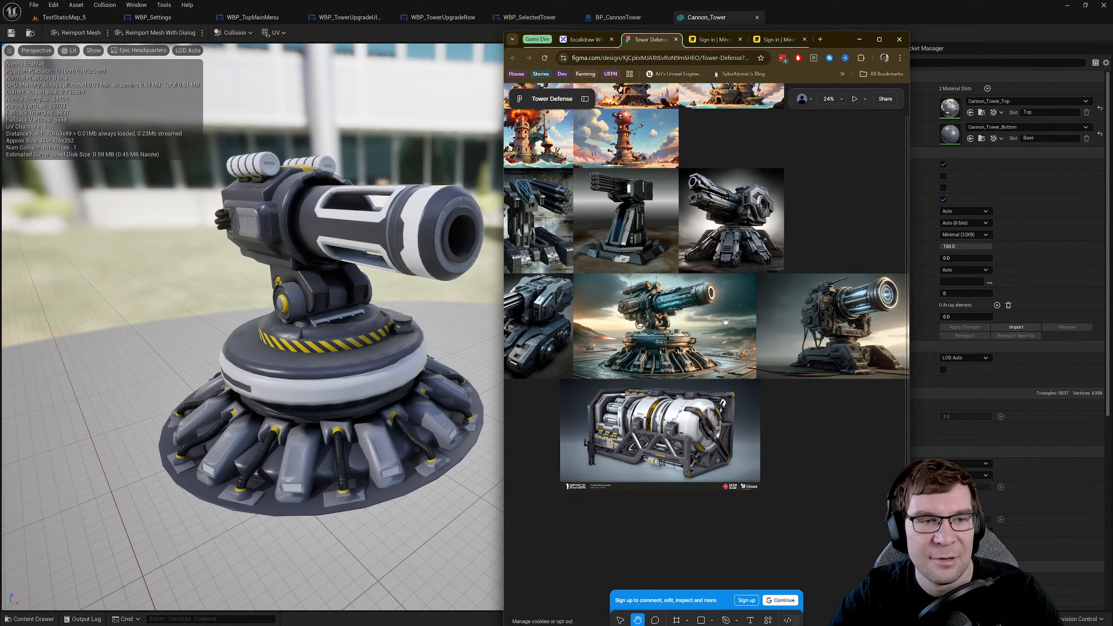
{"action": "left_click", "coordinate": [859, 39]}
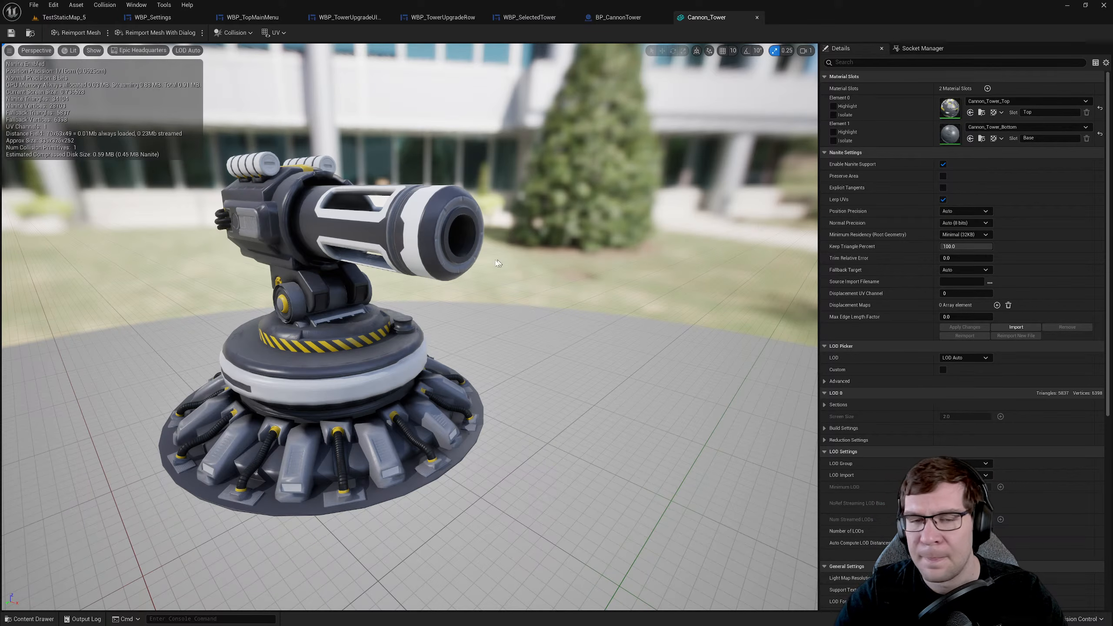
- Look over the Cannon_Tower mesh, check the level and BP_CannonTower editors, and return to the WBP_SelectedTower widget
{"action": "right_click_drag", "start_coordinate": [471, 233], "coordinate": [386, 233]}
{"action": "left_click", "coordinate": [52, 17]}
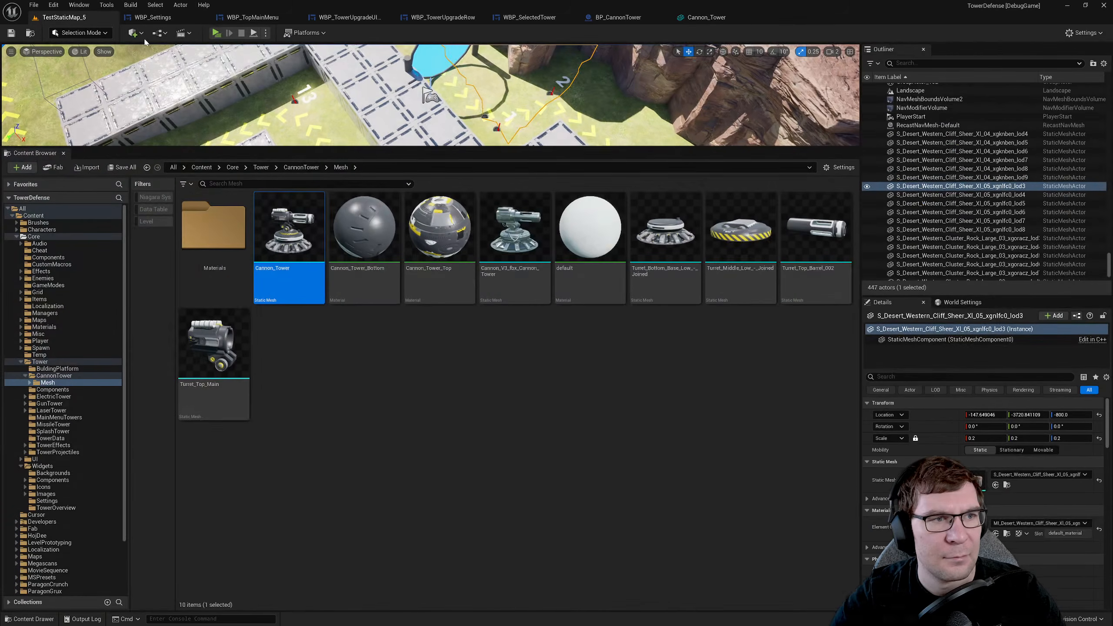
{"action": "left_click", "coordinate": [618, 17]}
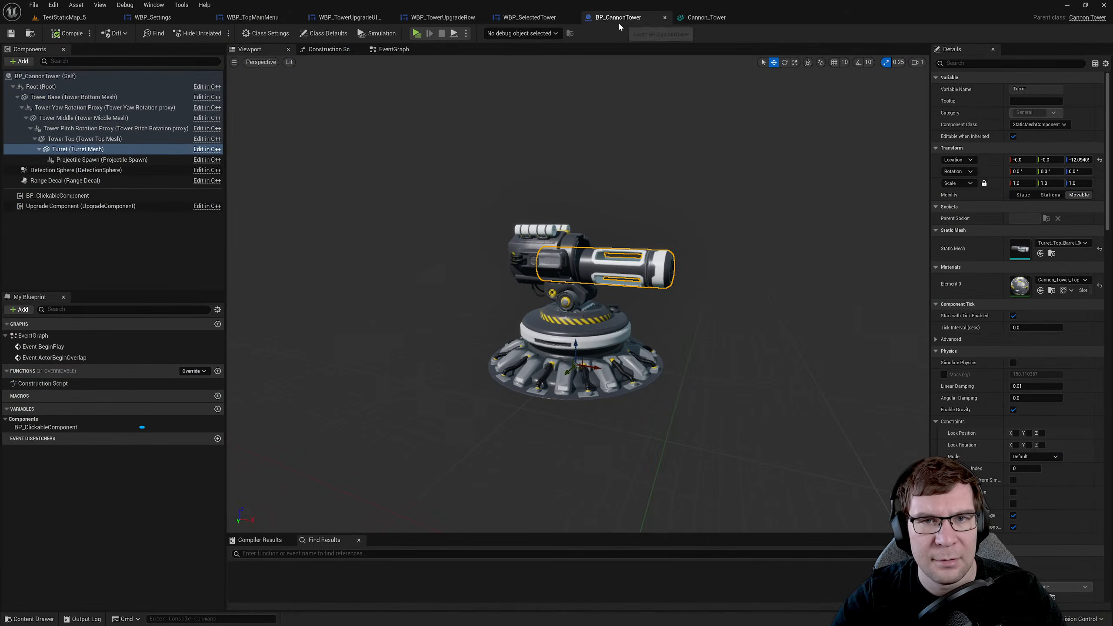
{"action": "left_click", "coordinate": [530, 18]}
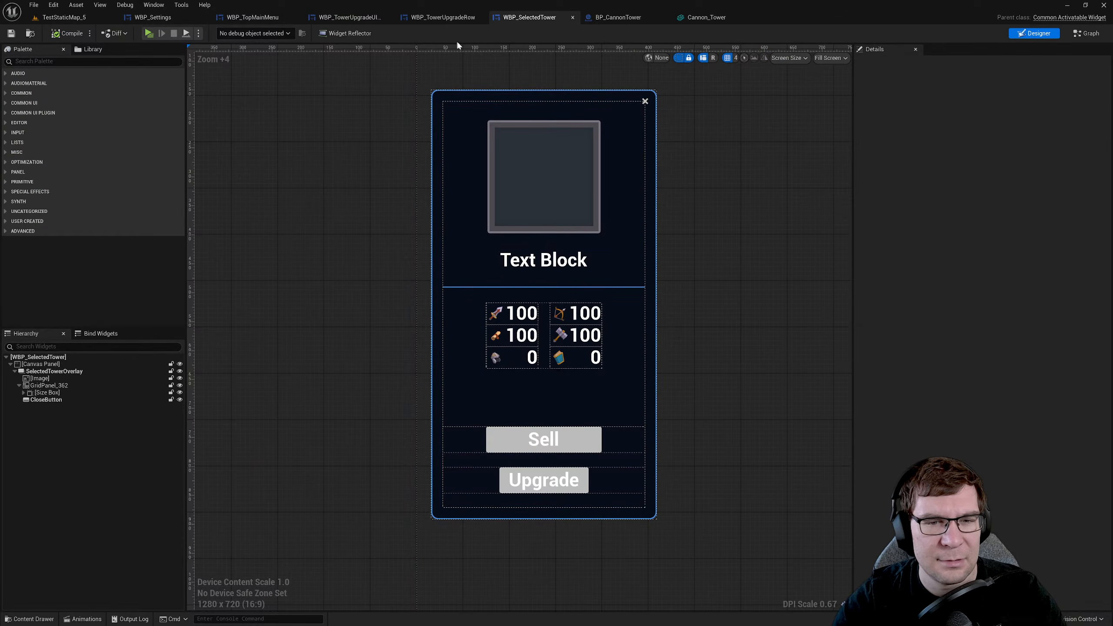
- Set the padding of the Size Box inside GridPanel_362 to 10
{"action": "left_click", "coordinate": [643, 162]}
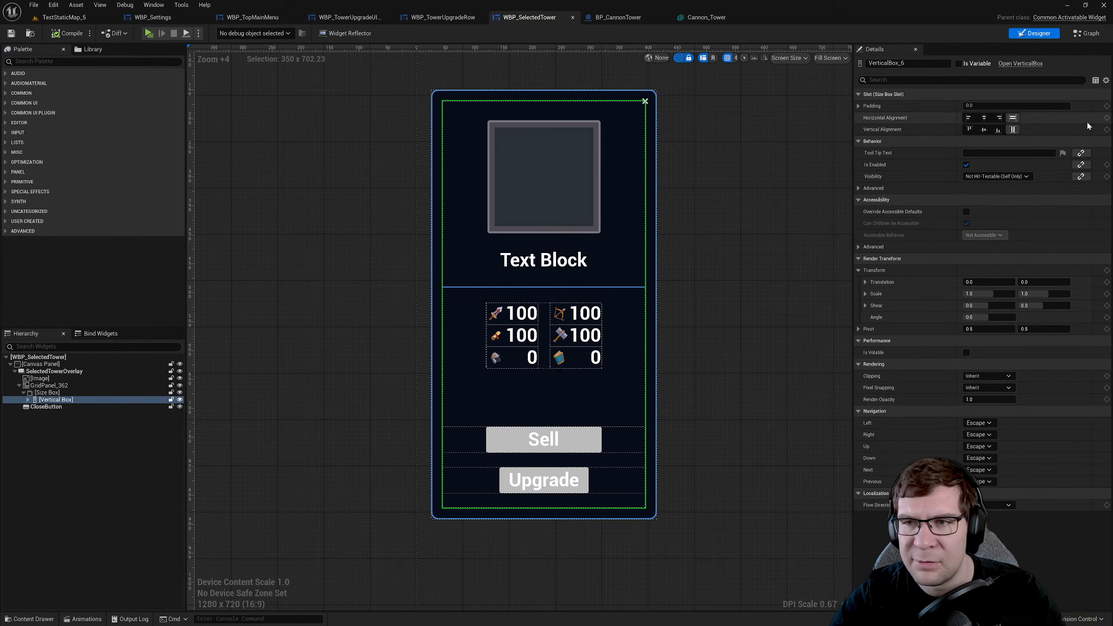
{"action": "left_click", "coordinate": [48, 393]}
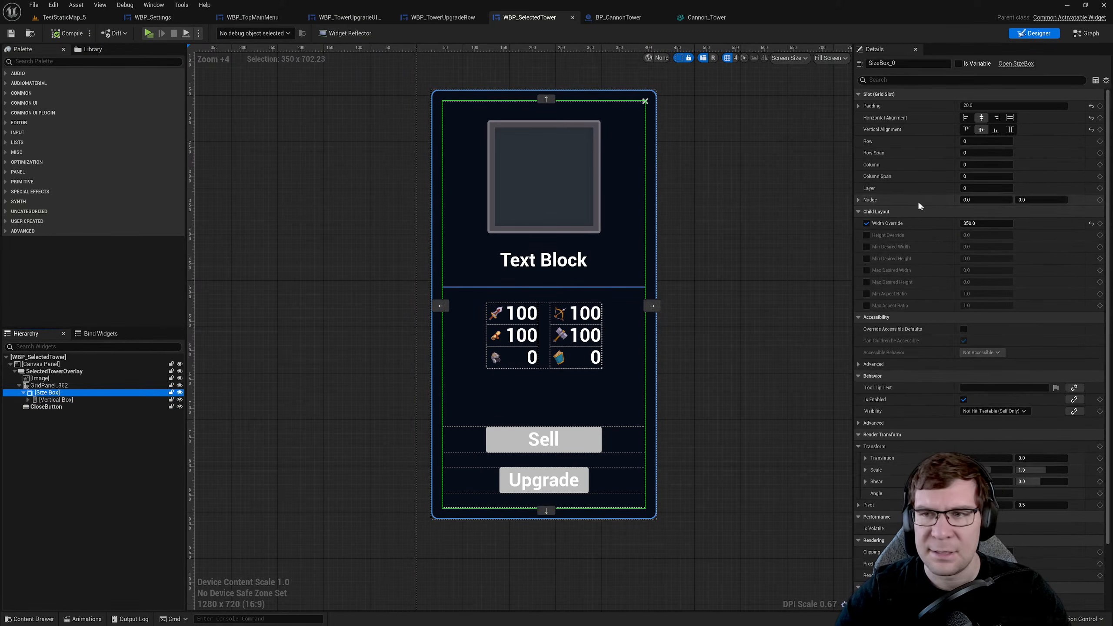
{"action": "left_click", "coordinate": [990, 224]}
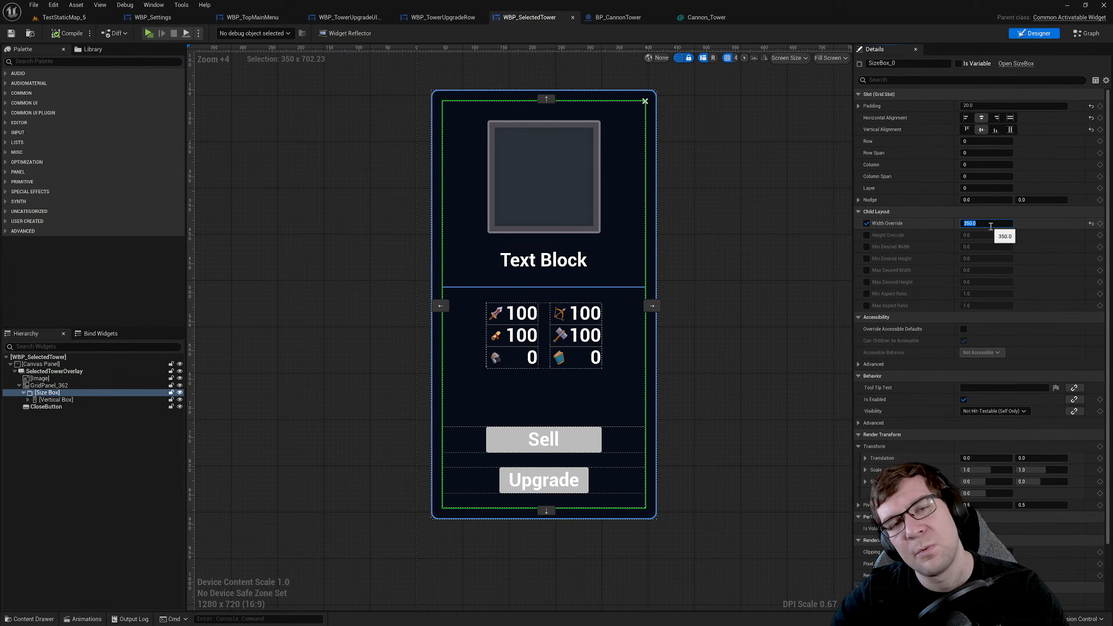
{"action": "left_click", "coordinate": [655, 202]}
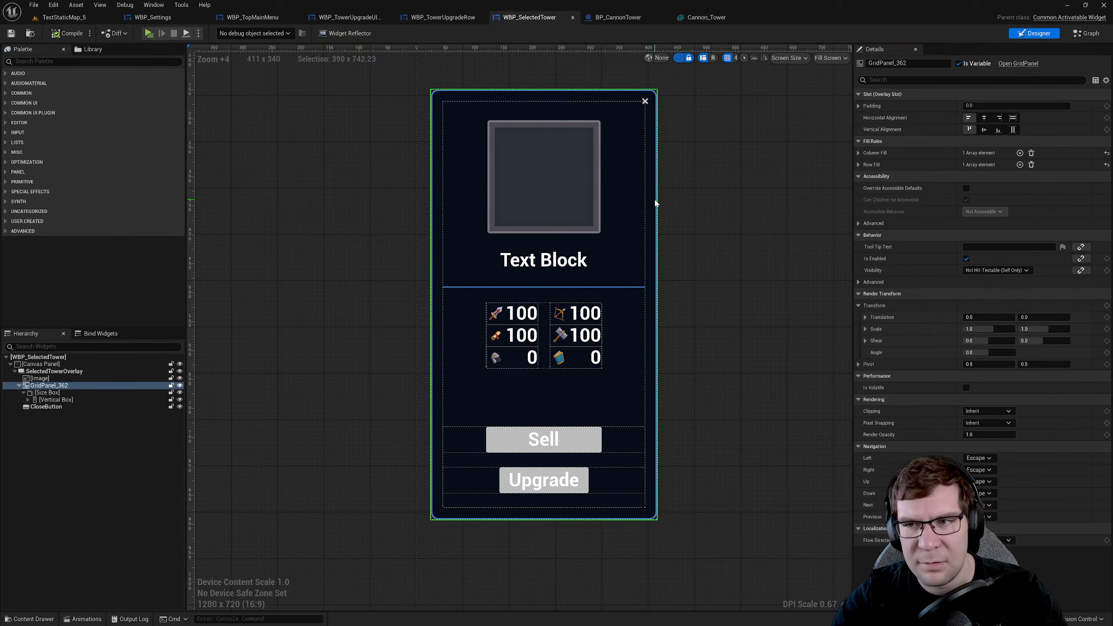
{"action": "left_click", "coordinate": [51, 393]}
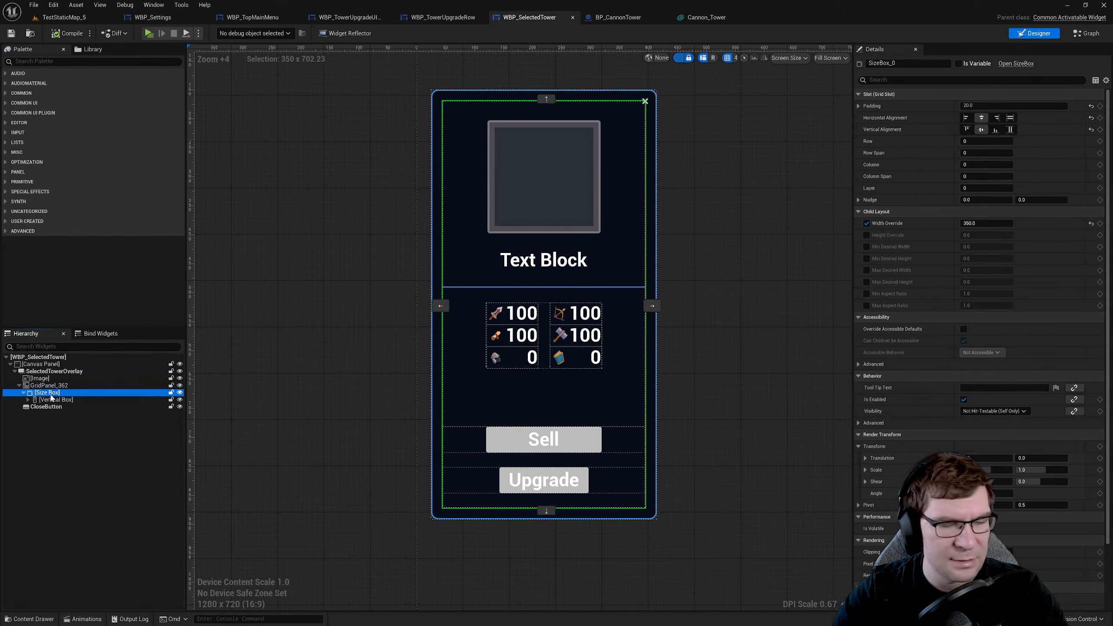
{"action": "left_click", "coordinate": [52, 399]}
{"action": "left_click", "coordinate": [56, 394]}
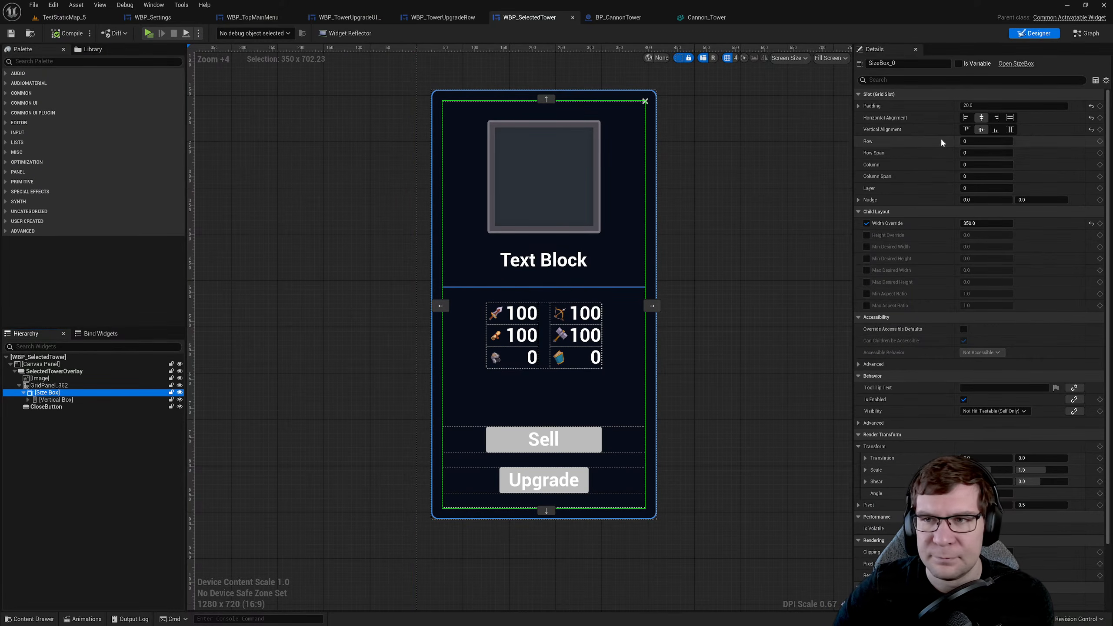
{"action": "left_click", "coordinate": [986, 106]}
{"action": "type", "text": "10"}
{"action": "key", "text": "Return"}
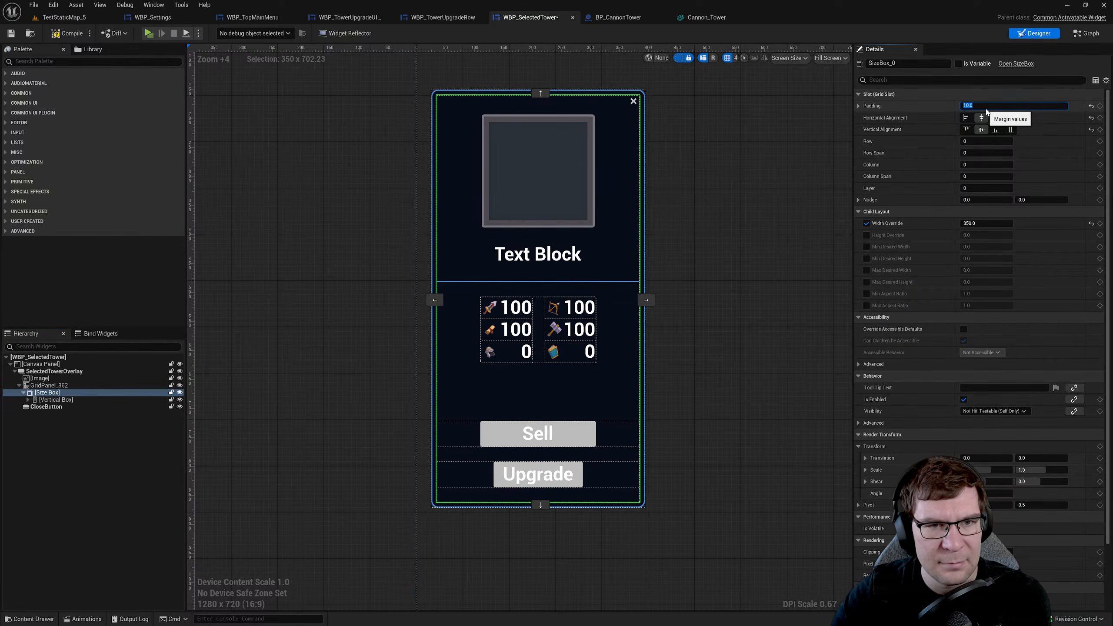
- Set the Size Box's width override to 205
{"action": "left_click", "coordinate": [56, 400]}
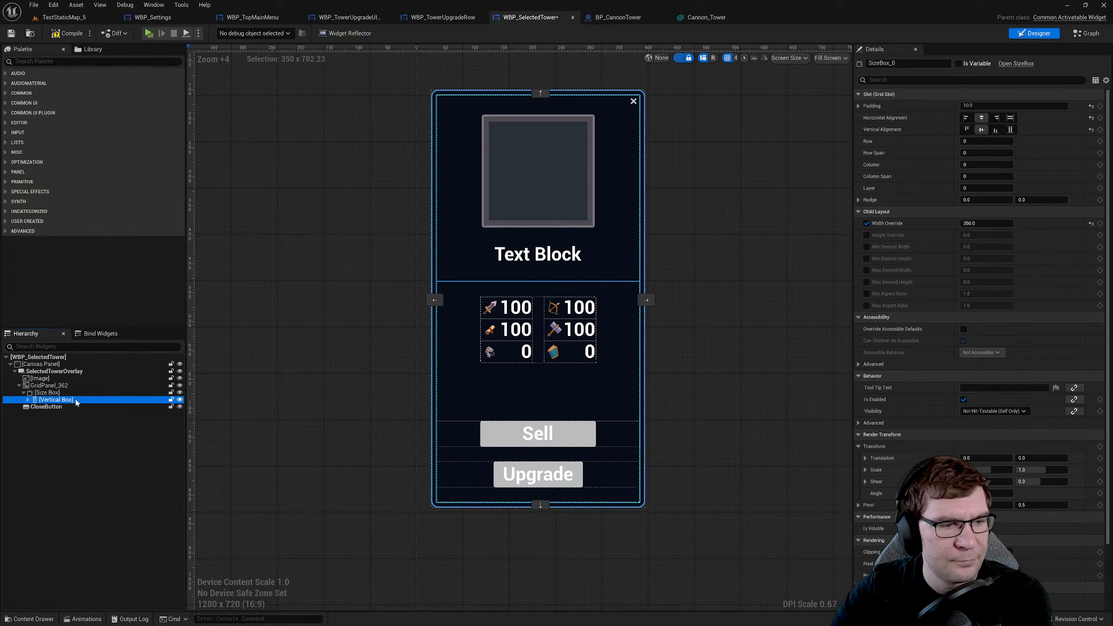
{"action": "left_click", "coordinate": [87, 393]}
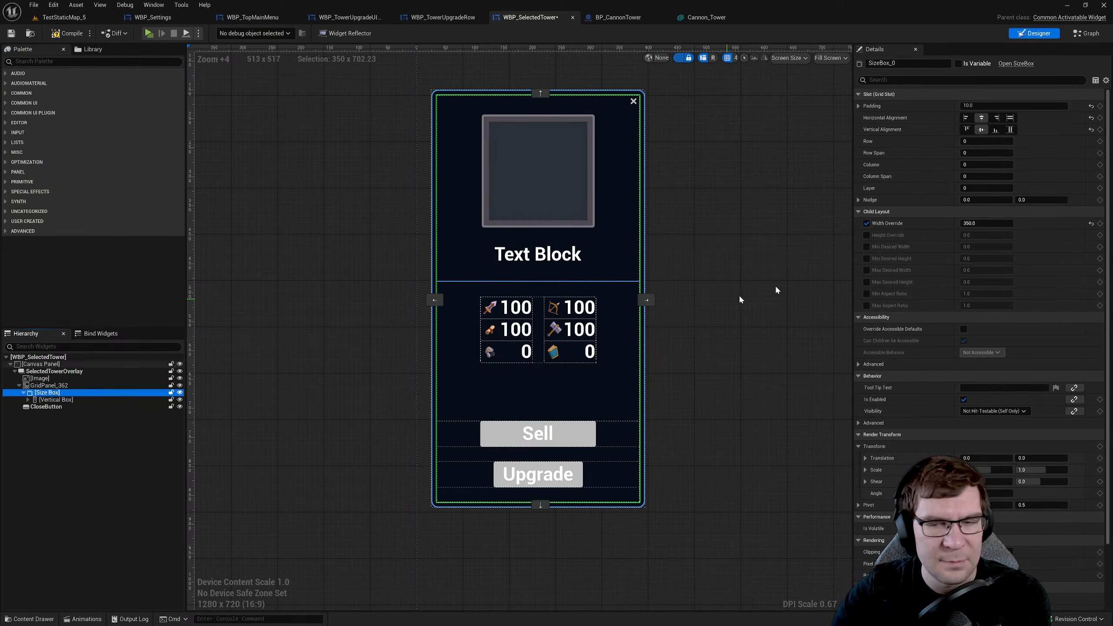
{"action": "left_click", "coordinate": [991, 223]}
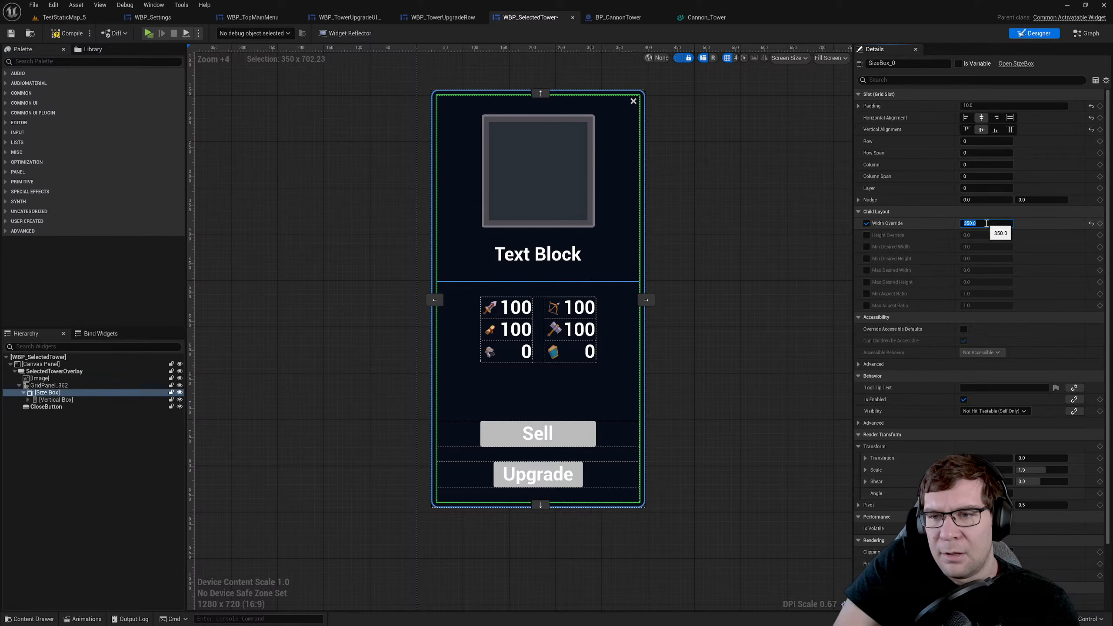
{"action": "left_click", "coordinate": [1007, 224]}
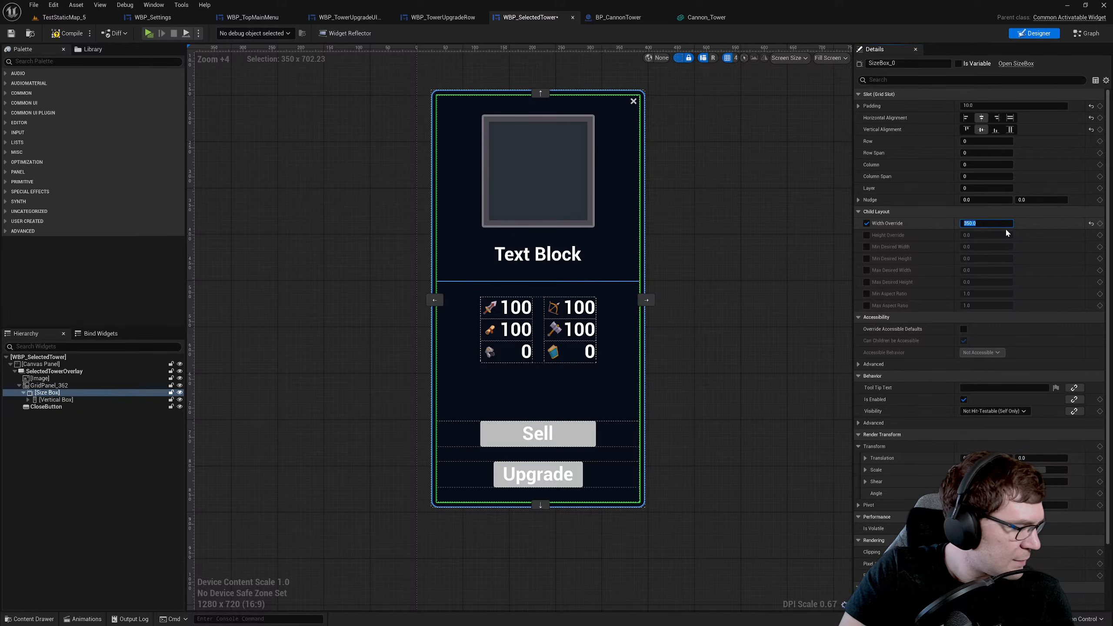
{"action": "type", "text": "205"}
{"action": "key", "text": "Return"}
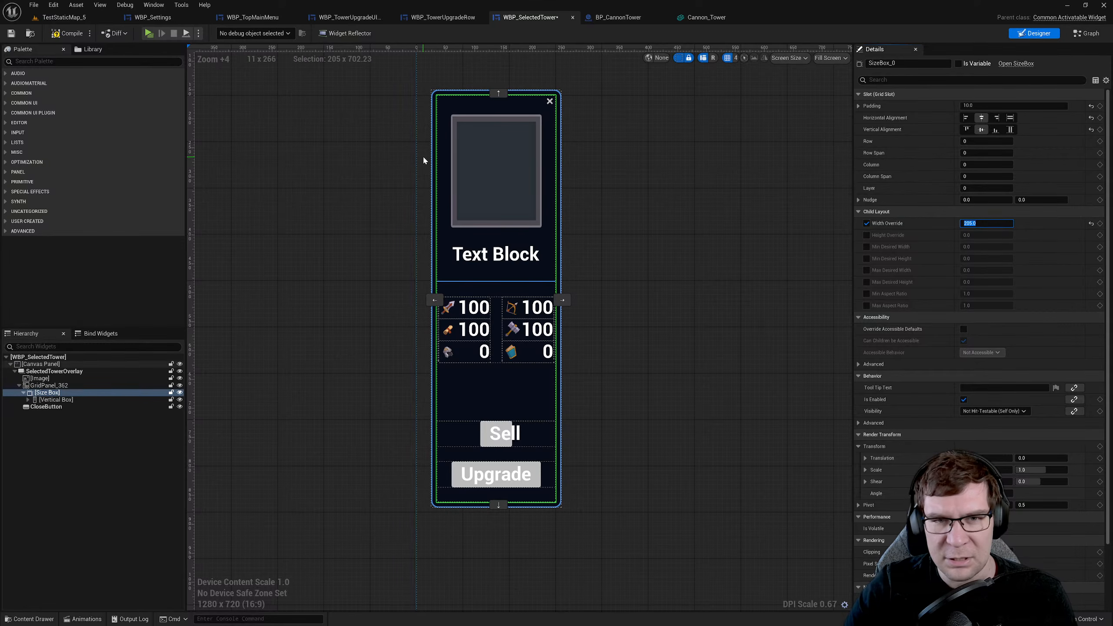
- Compile the WBP_SelectedTower widget and start a play test of the TestStaticMap_5 level
{"action": "left_click", "coordinate": [70, 34]}
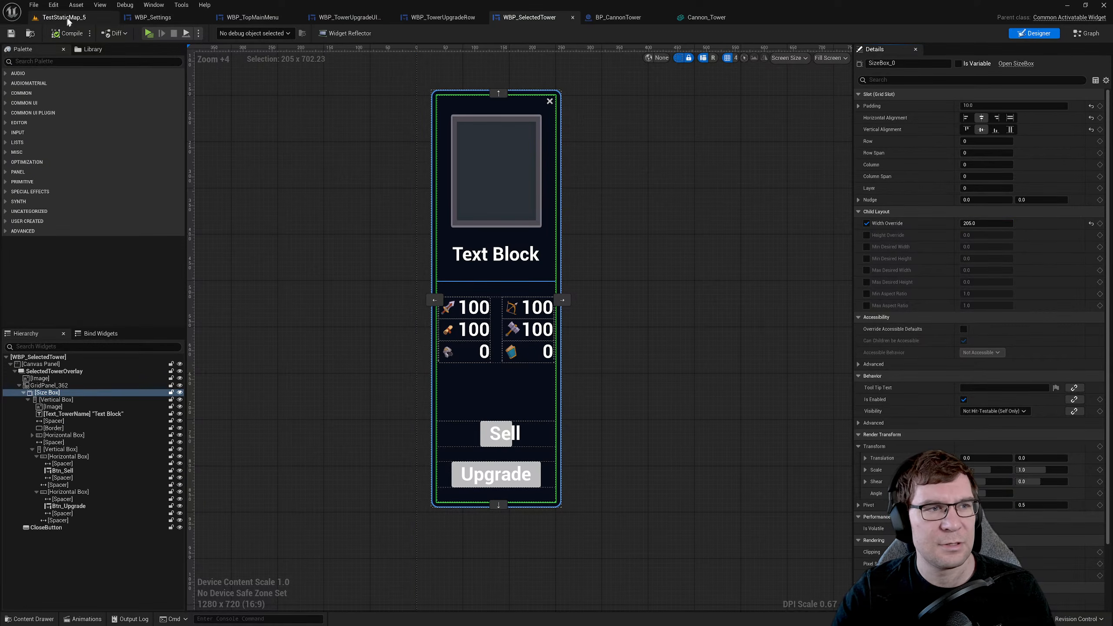
{"action": "left_click", "coordinate": [59, 17]}
{"action": "left_click", "coordinate": [216, 33]}
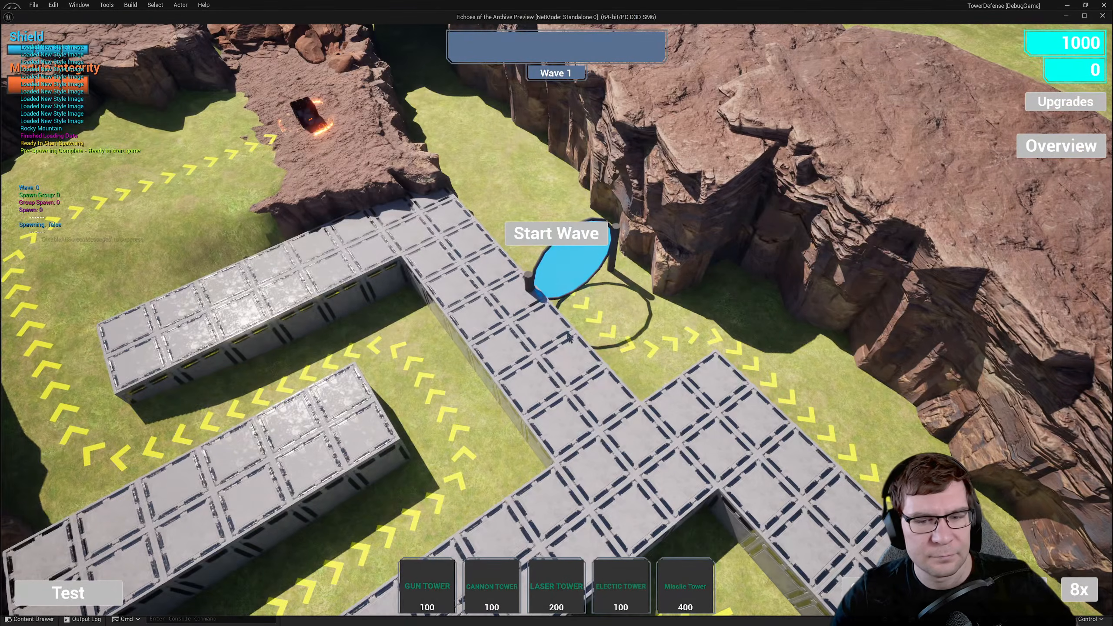
- Place a Gun Tower on the platform, check its selected-tower and upgrade panels, and end the play test
{"action": "left_click", "coordinate": [532, 381]}
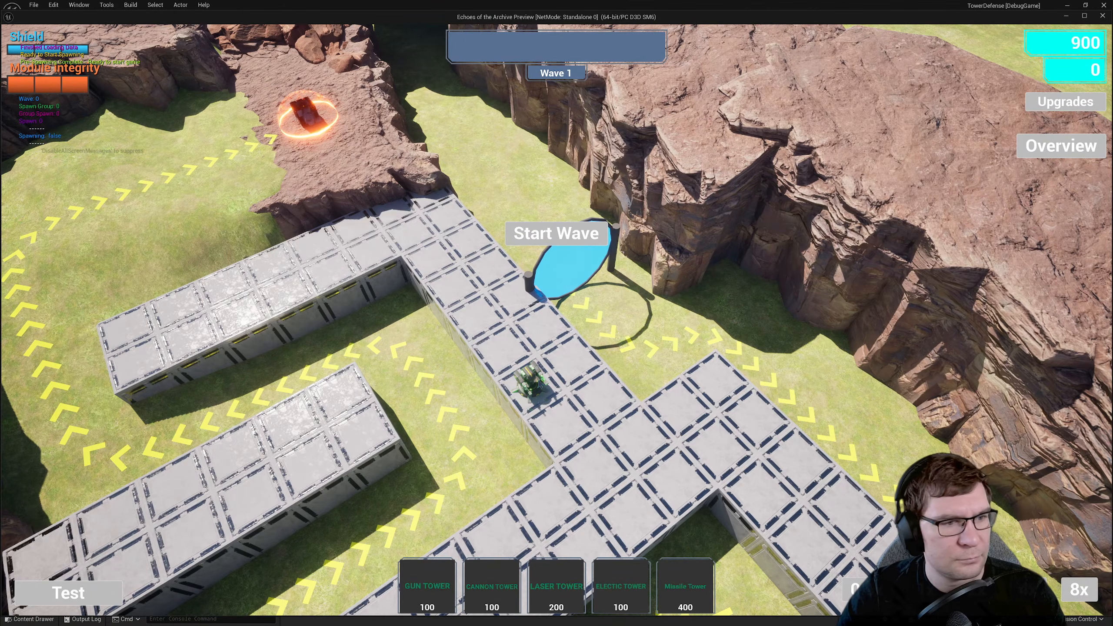
{"action": "left_click", "coordinate": [531, 379]}
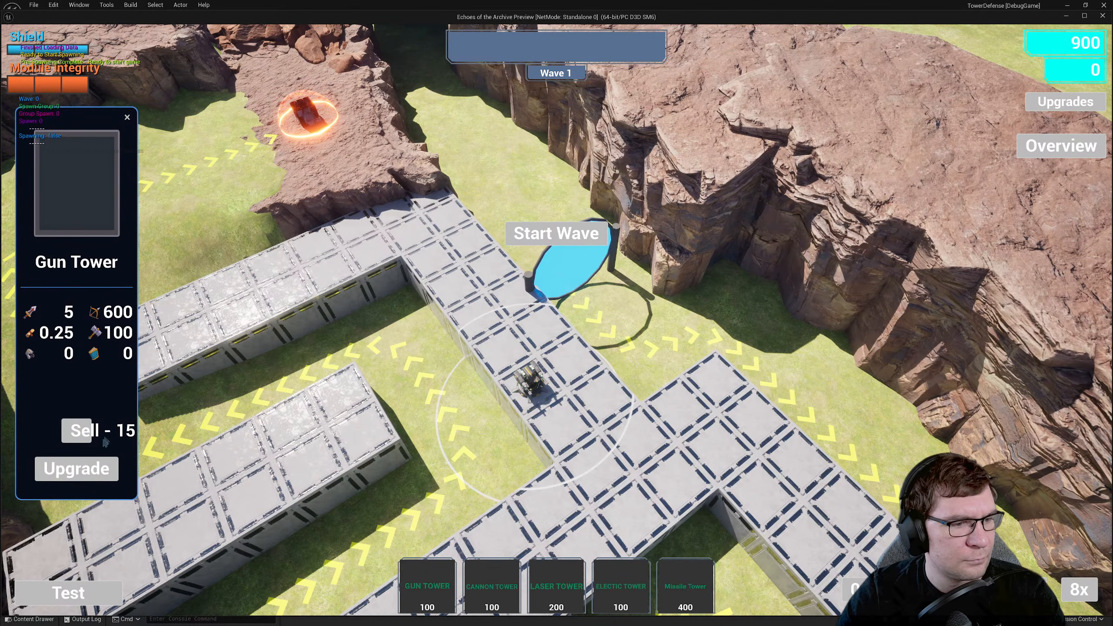
{"action": "left_click", "coordinate": [76, 469]}
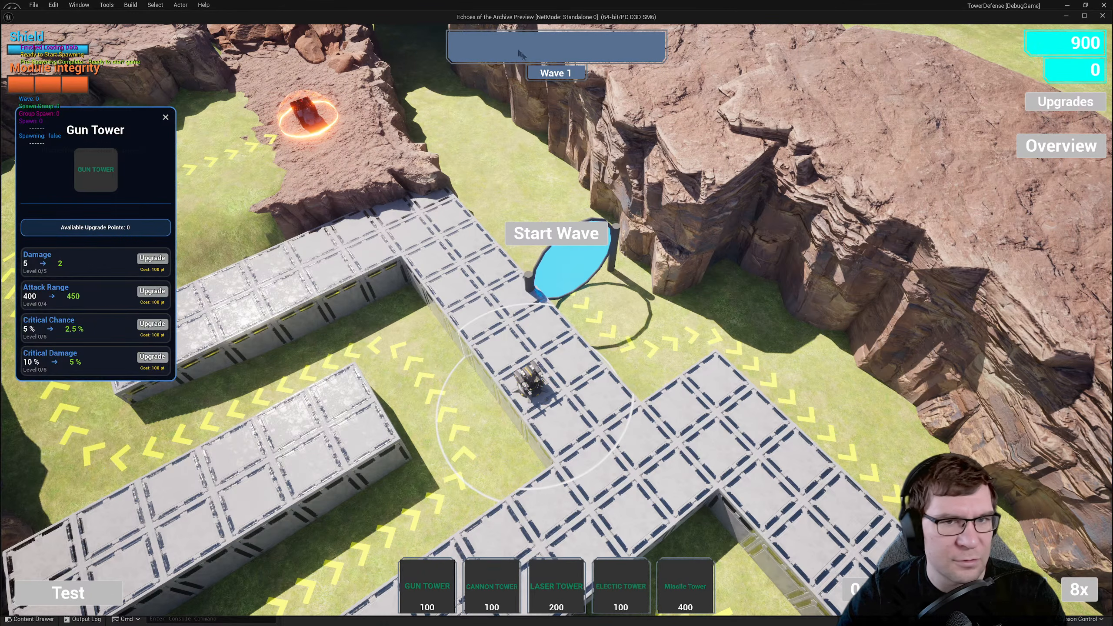
{"action": "key", "text": "Escape"}
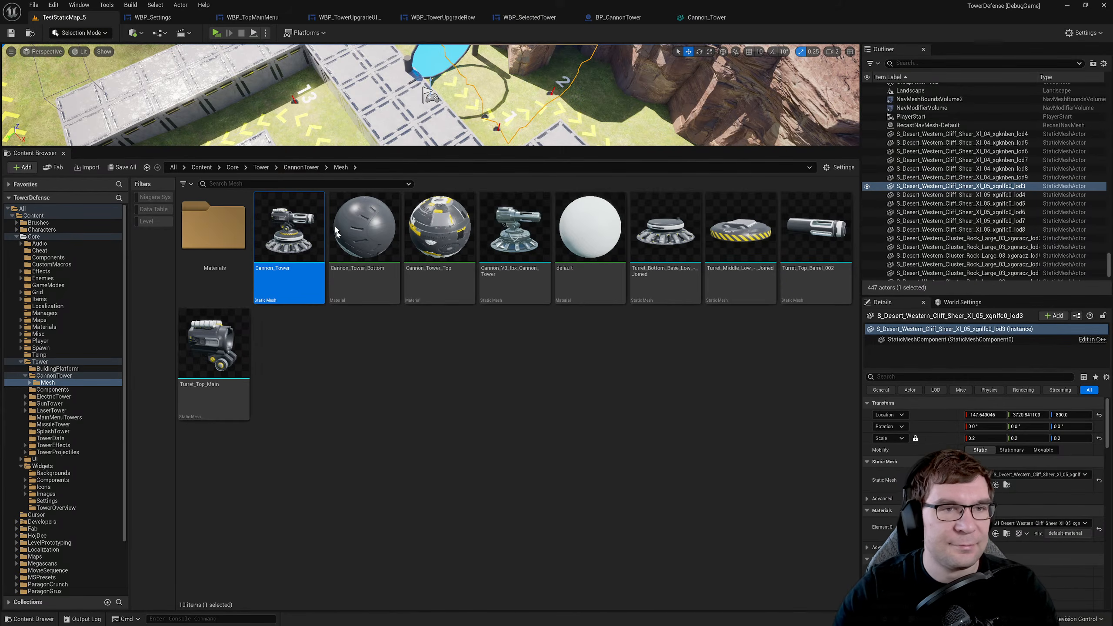
- Shrink the Content Browser to enlarge the level viewport, look over the map, and switch to the WBP_Settings widget
{"action": "left_click_drag", "start_coordinate": [376, 148], "coordinate": [456, 438]}
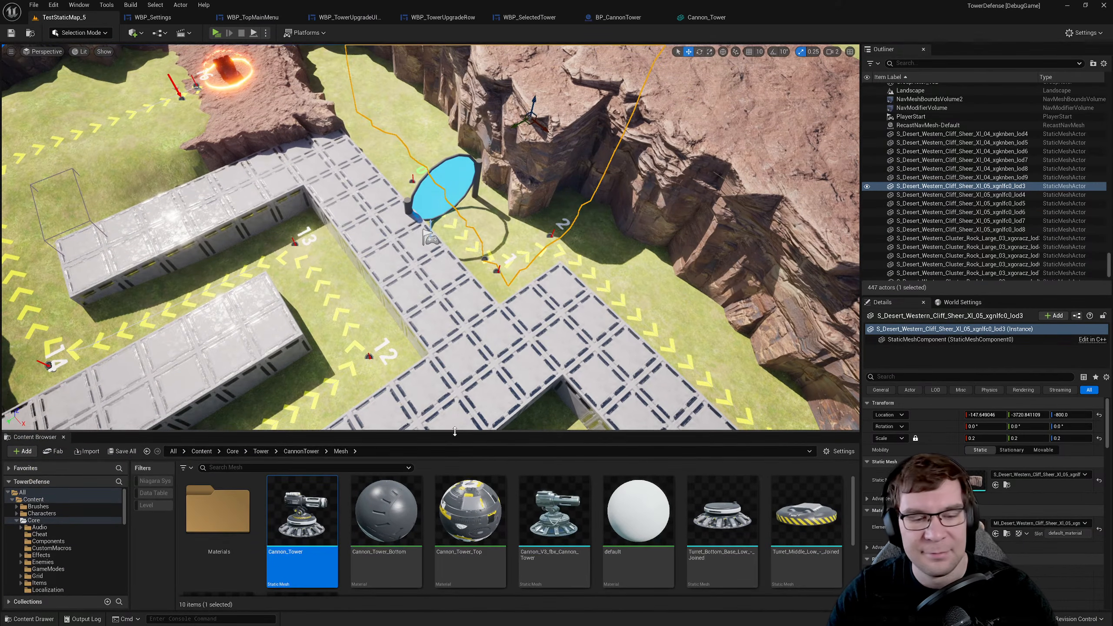
{"action": "right_click_drag", "start_coordinate": [459, 424], "coordinate": [433, 354]}
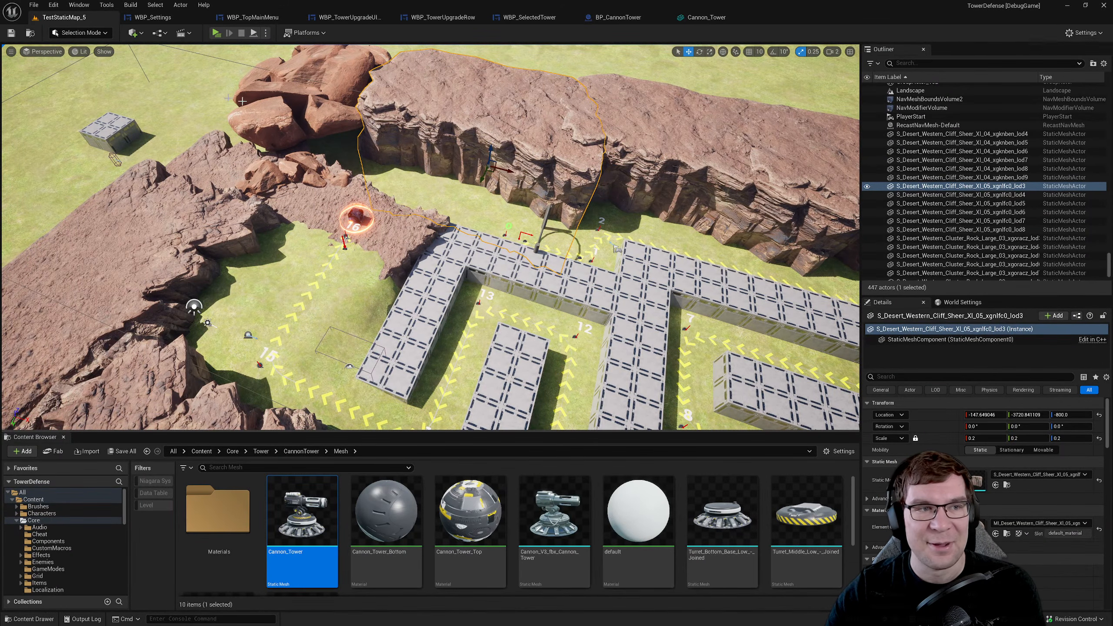
{"action": "left_click", "coordinate": [151, 17]}
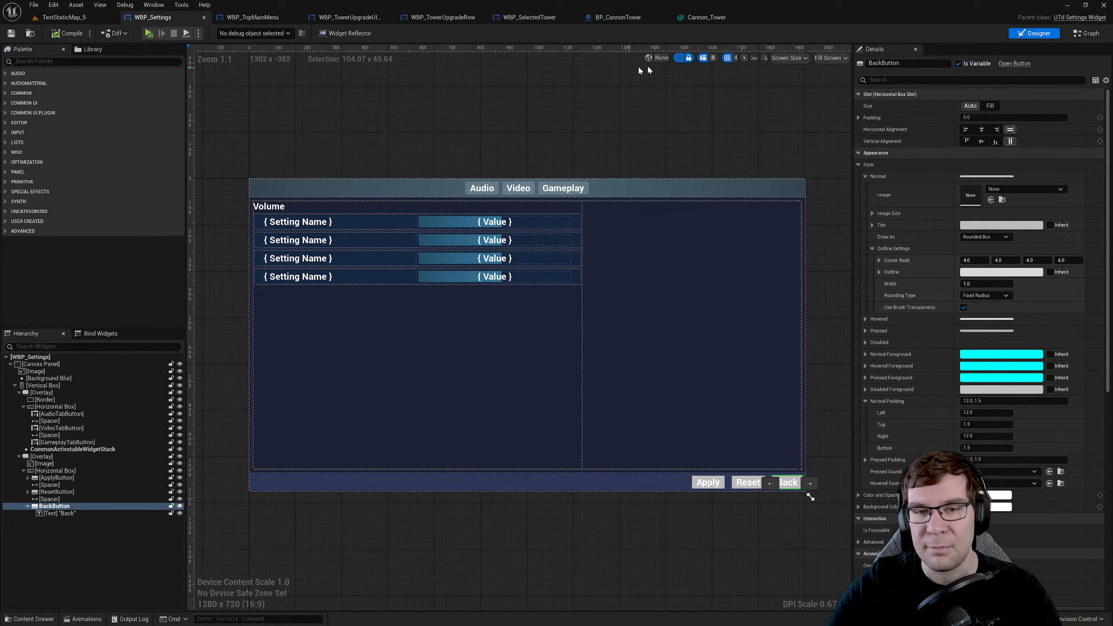
- Inspect the background image and vertical box in the tower upgrade UI widget, and return to the WBP_Settings layout
{"action": "right_click_drag", "start_coordinate": [577, 127], "coordinate": [587, 106]}
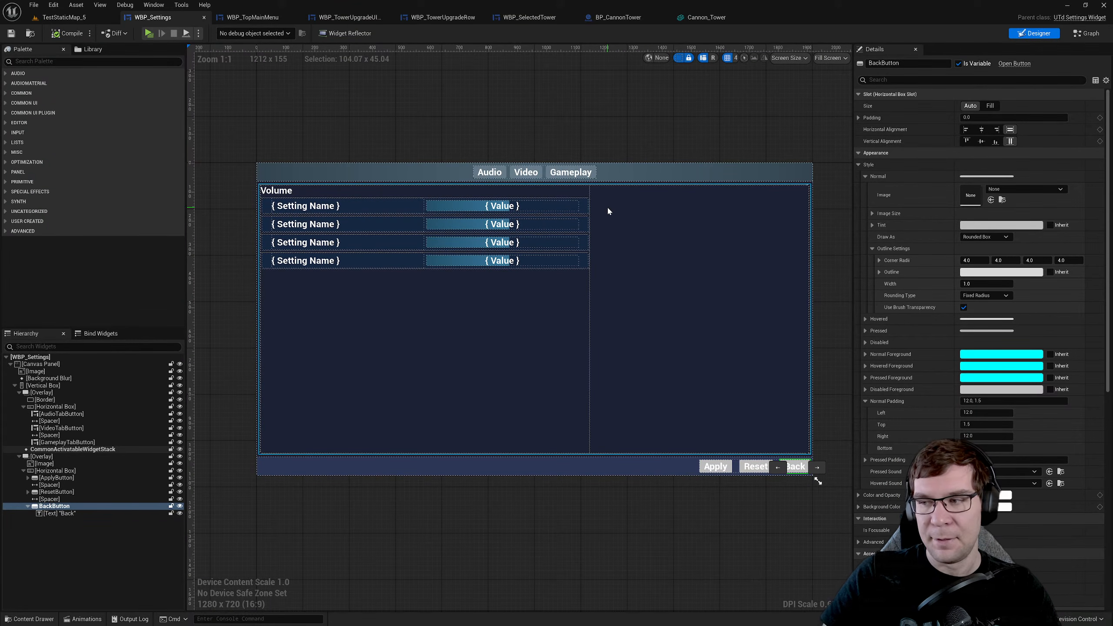
{"action": "left_click", "coordinate": [349, 20]}
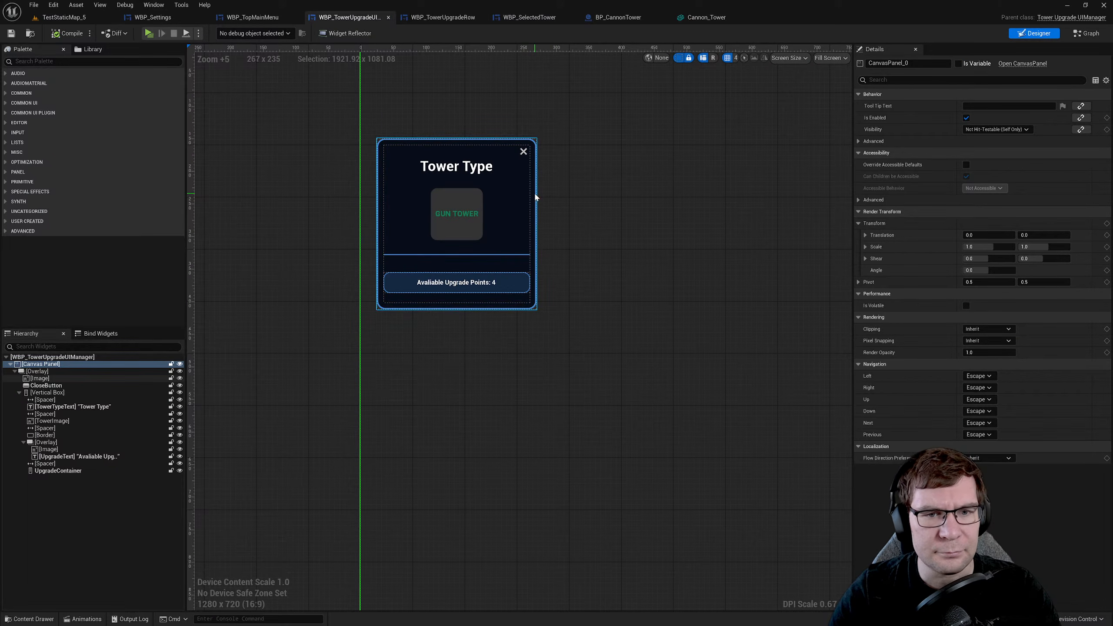
{"action": "left_click", "coordinate": [64, 379]}
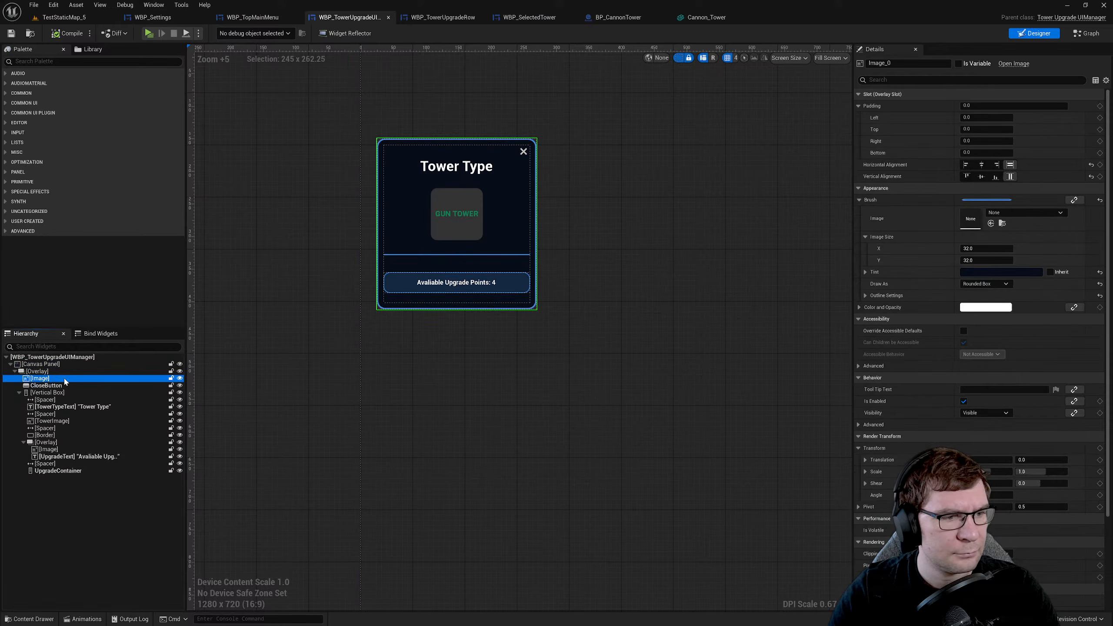
{"action": "left_click", "coordinate": [61, 392]}
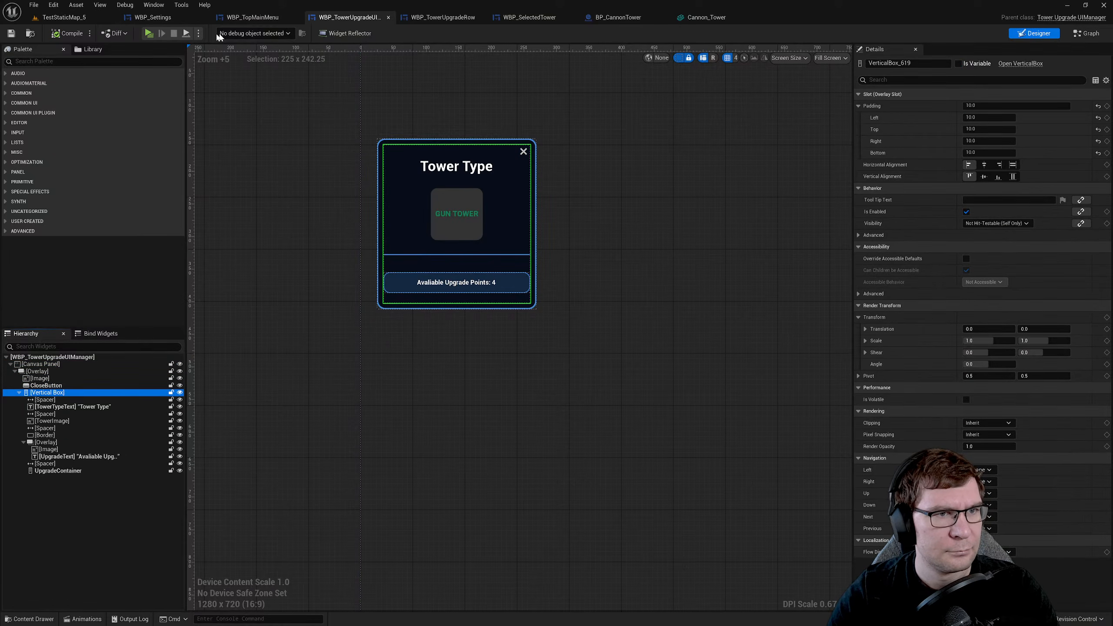
{"action": "left_click", "coordinate": [257, 18]}
{"action": "left_click", "coordinate": [172, 18]}
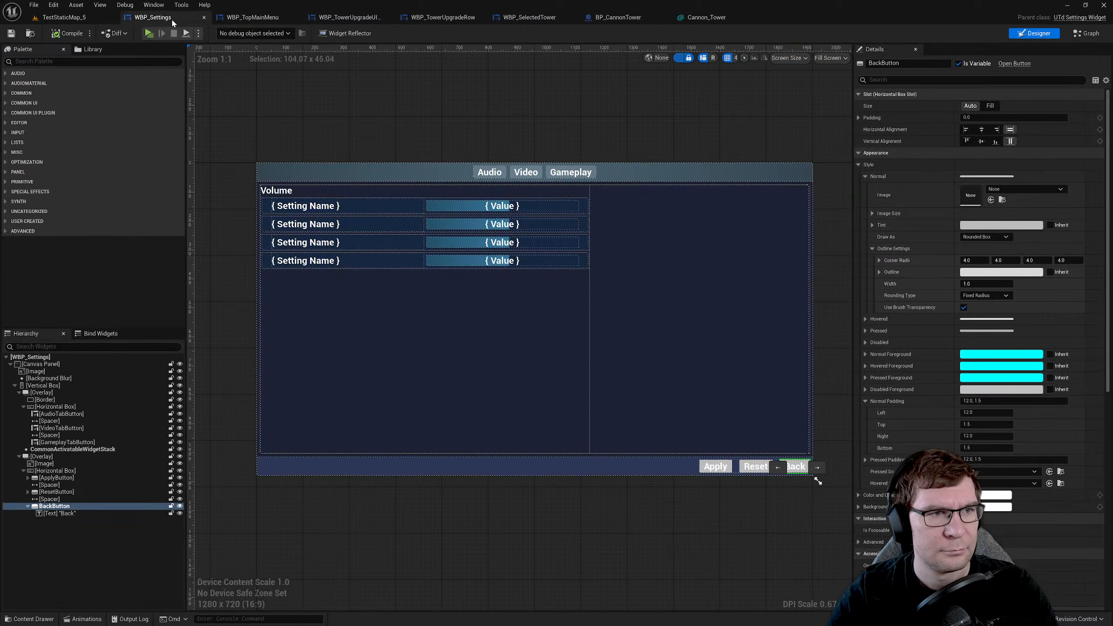
- Set the Size Box's width override to 275 in the WBP_SelectedTower widget
{"action": "left_click", "coordinate": [527, 19]}
{"action": "left_click", "coordinate": [991, 222]}
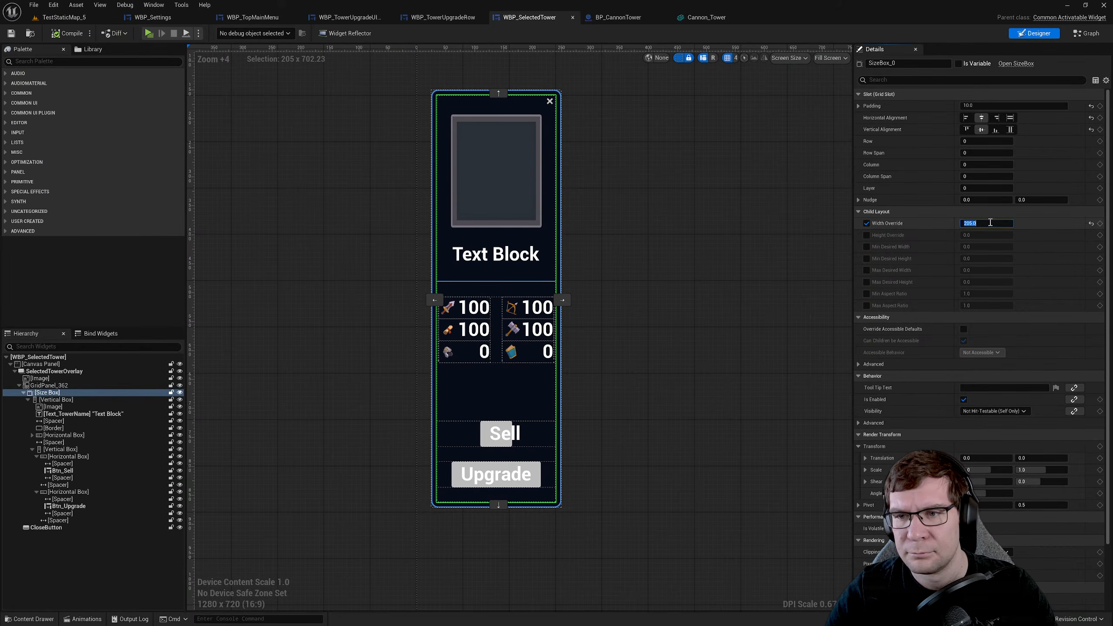
{"action": "type", "text": "275"}
{"action": "key", "text": "Return"}
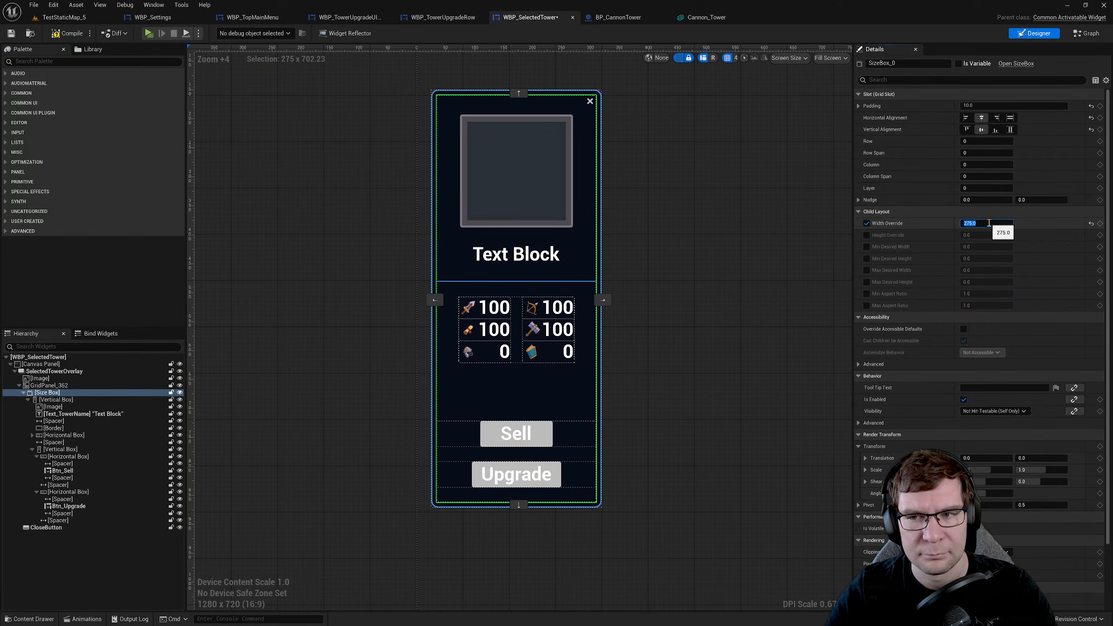
- Try a width override of 100 on the Size Box and return it to 275
{"action": "left_click", "coordinate": [993, 224]}
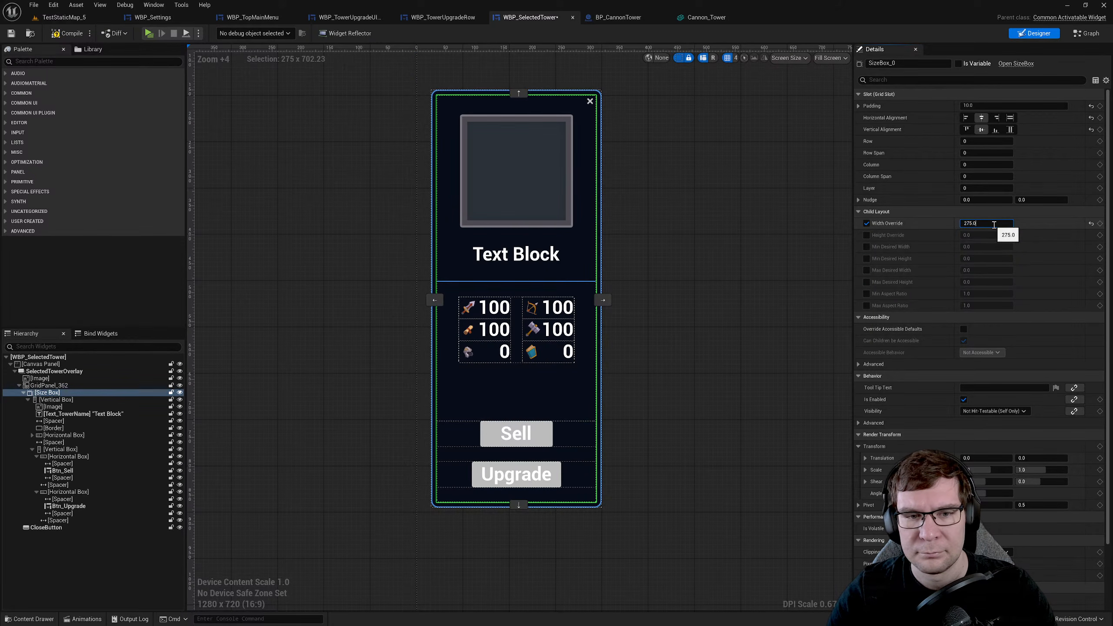
{"action": "key", "text": "ctrl+a"}
{"action": "type", "text": "100"}
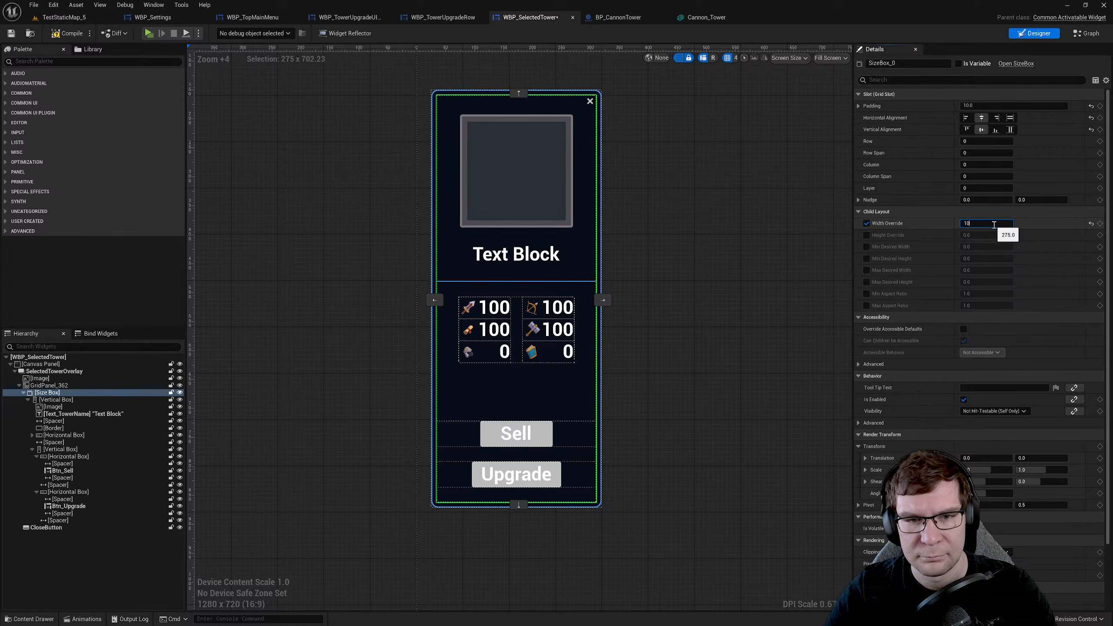
{"action": "key", "text": "Return"}
{"action": "type", "text": "275"}
{"action": "key", "text": "Return"}
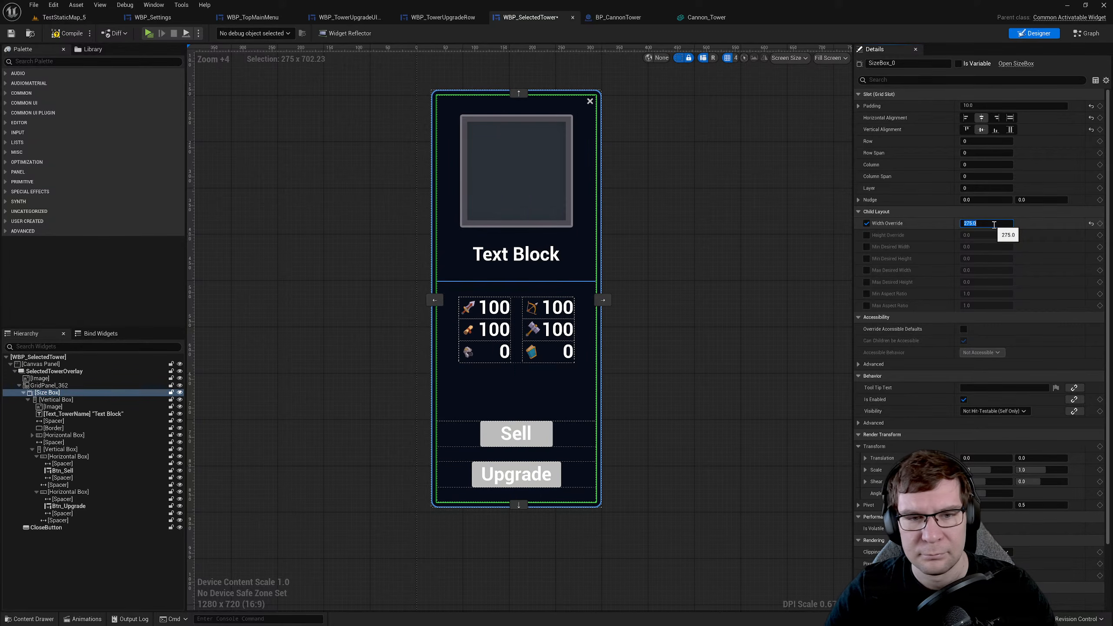
- Compile the widget and start a play test of TestStaticMap_5 with a Gun Tower placed on the platform
{"action": "left_click", "coordinate": [57, 34]}
{"action": "left_click", "coordinate": [64, 17]}
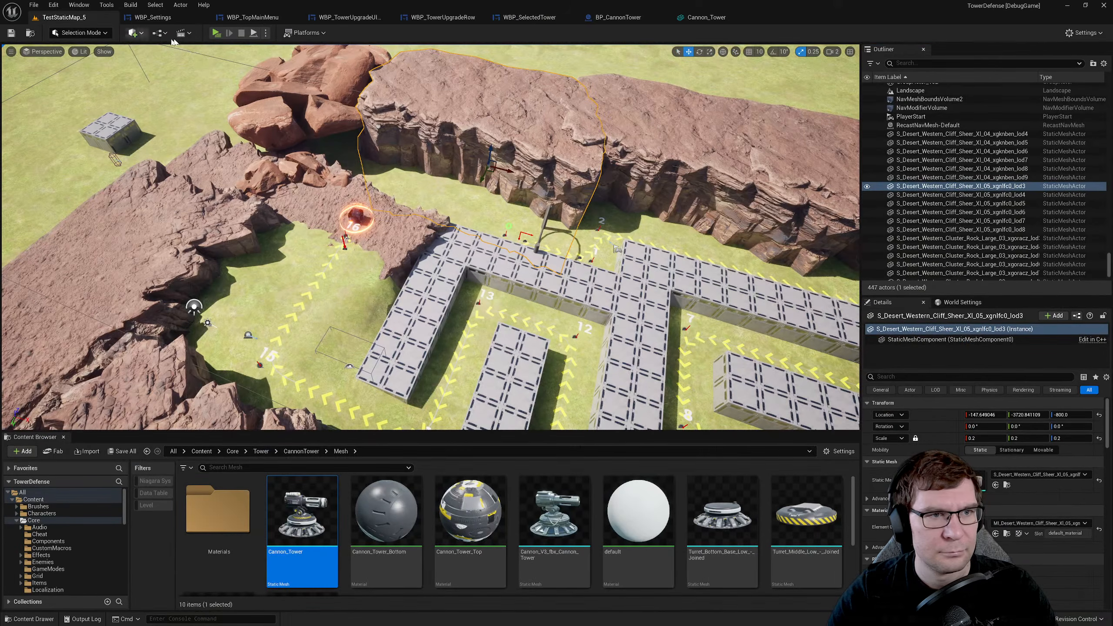
{"action": "left_click", "coordinate": [218, 34]}
{"action": "left_click", "coordinate": [427, 586]}
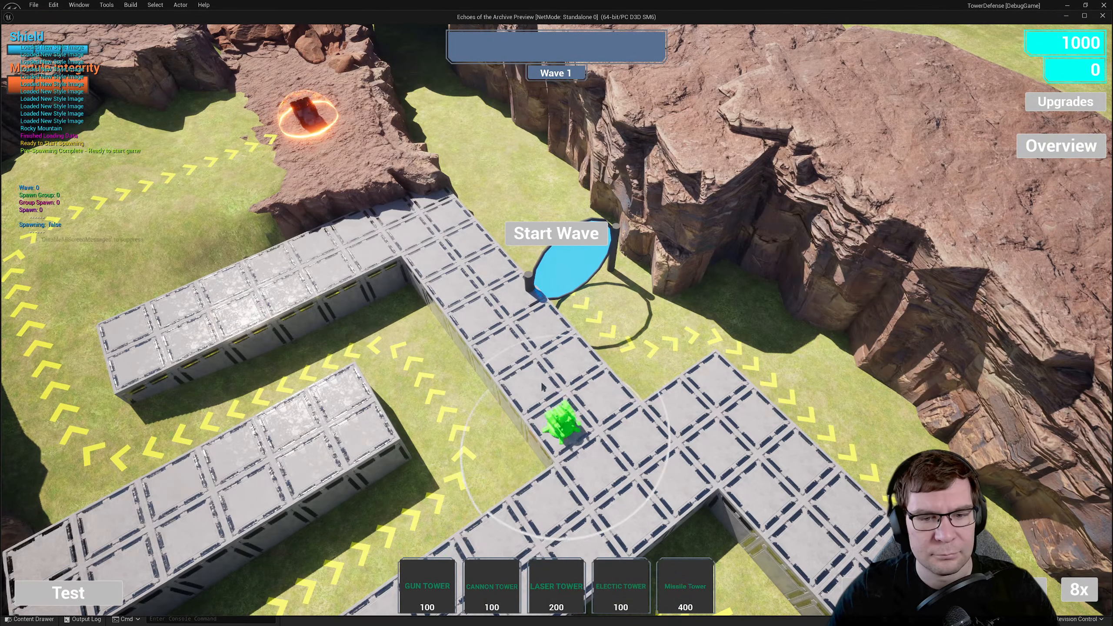
{"action": "left_click", "coordinate": [532, 386]}
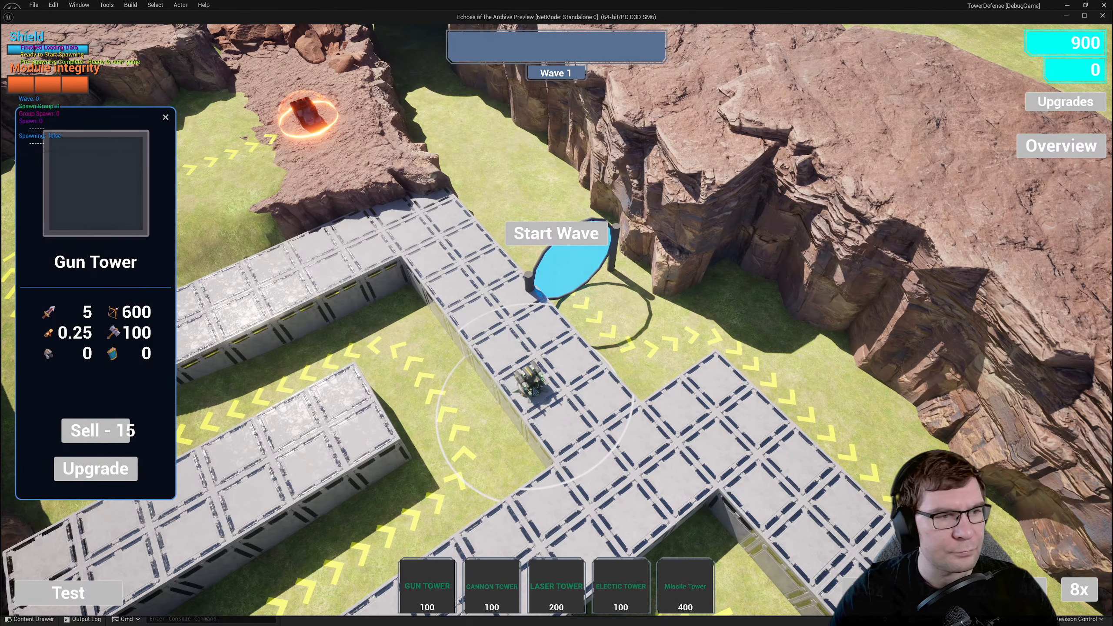
- Open the Gun Tower's upgrade panel to compare it with the tower stats panel, and close both panels
{"action": "left_click", "coordinate": [98, 477]}
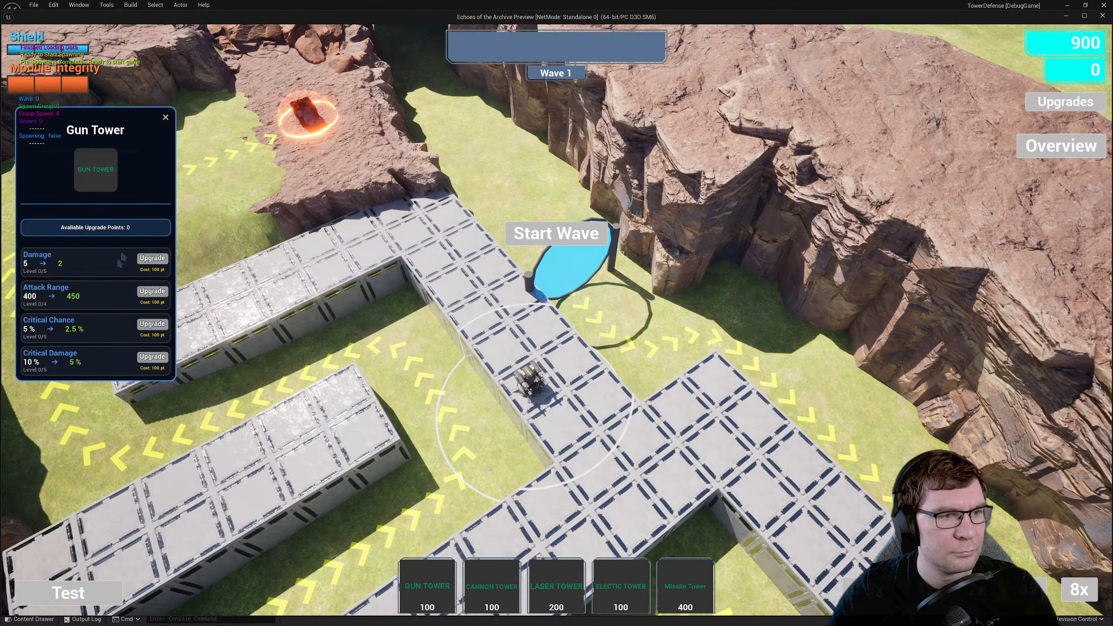
{"action": "left_click", "coordinate": [166, 117]}
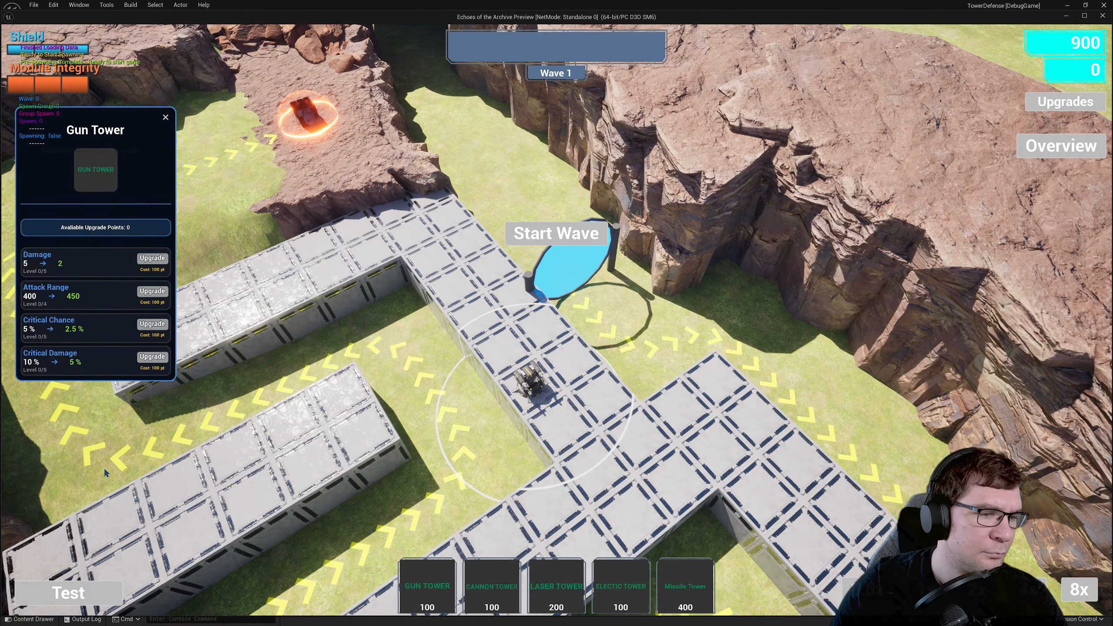
{"action": "left_click", "coordinate": [166, 119]}
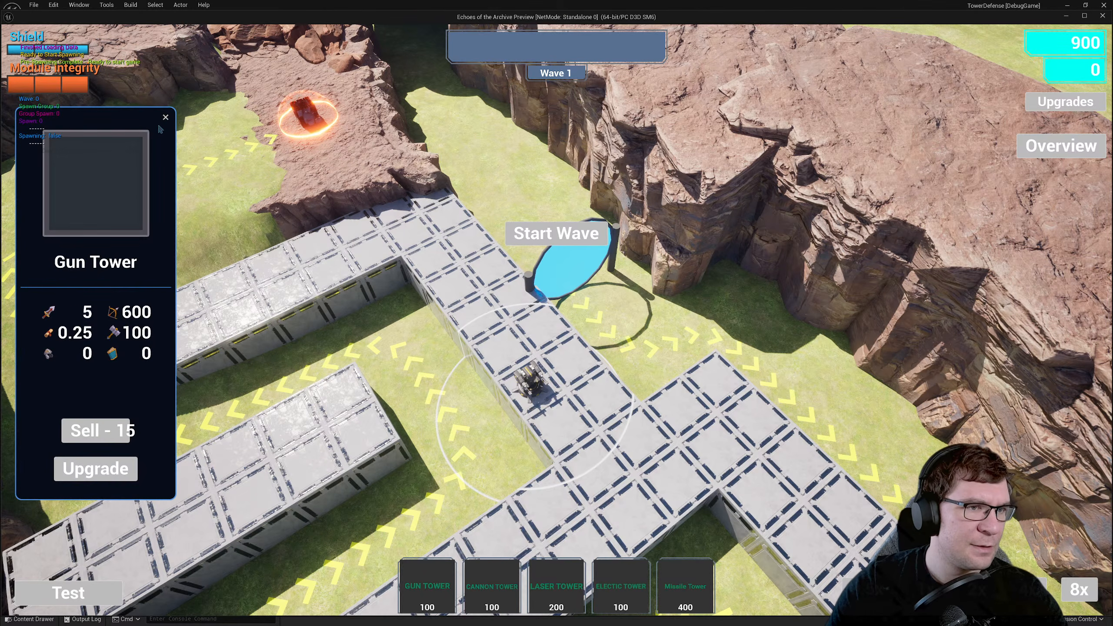
{"action": "left_click", "coordinate": [166, 117]}
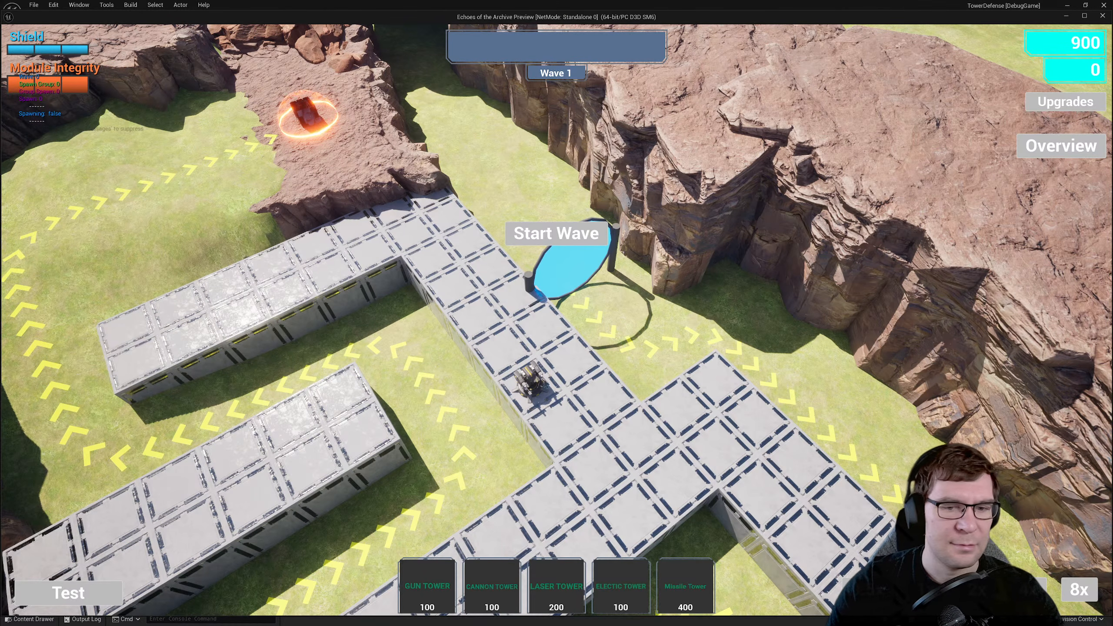
- Reopen the placed Gun Tower's upgrade panel, go back to its stats panel, and end the play test
{"action": "left_click", "coordinate": [538, 385]}
{"action": "left_click", "coordinate": [96, 469]}
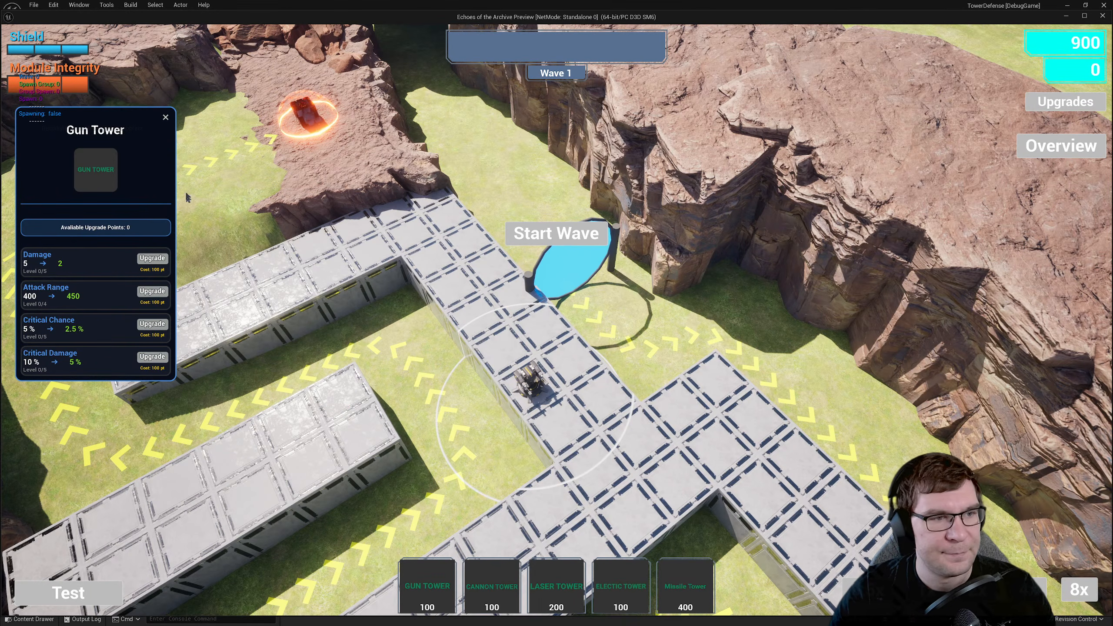
{"action": "left_click", "coordinate": [166, 118]}
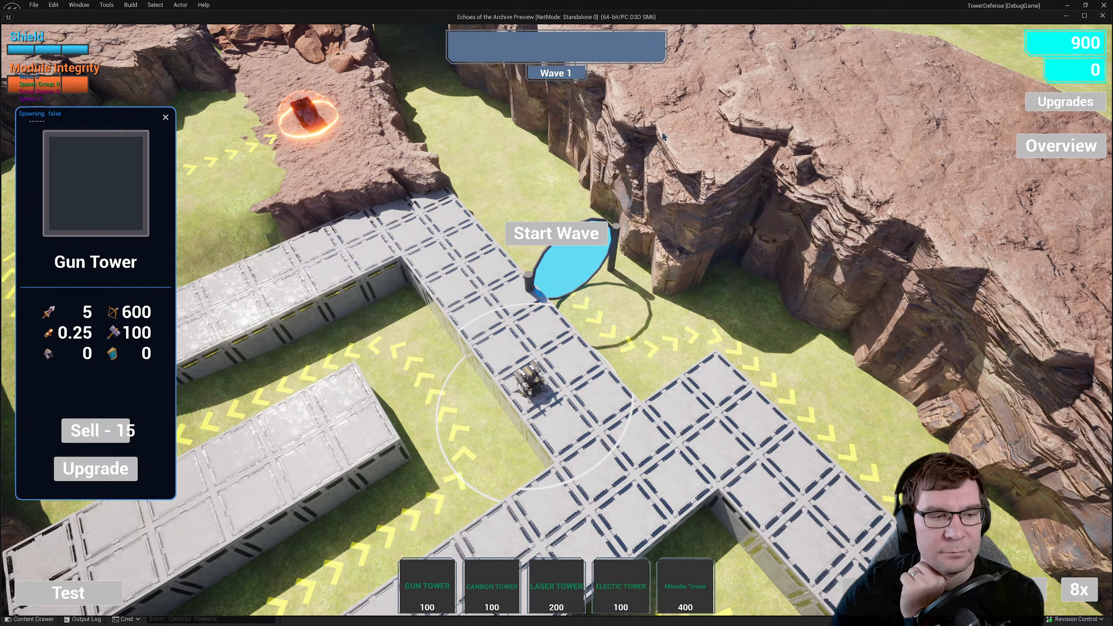
{"action": "left_click", "coordinate": [1102, 18]}
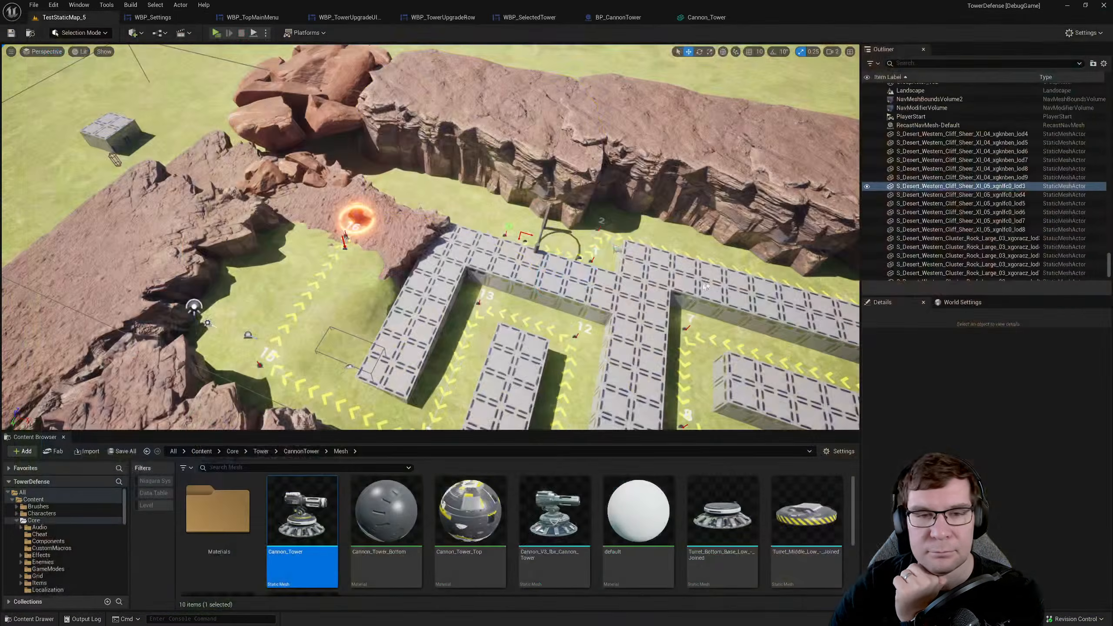
- Inspect the Sell button's text size in WBP_SelectedTower and the UpgradeName text's font settings in WBP_TowerUpgradeRow
{"action": "left_click", "coordinate": [618, 18]}
{"action": "left_click", "coordinate": [706, 18]}
{"action": "left_click", "coordinate": [521, 17]}
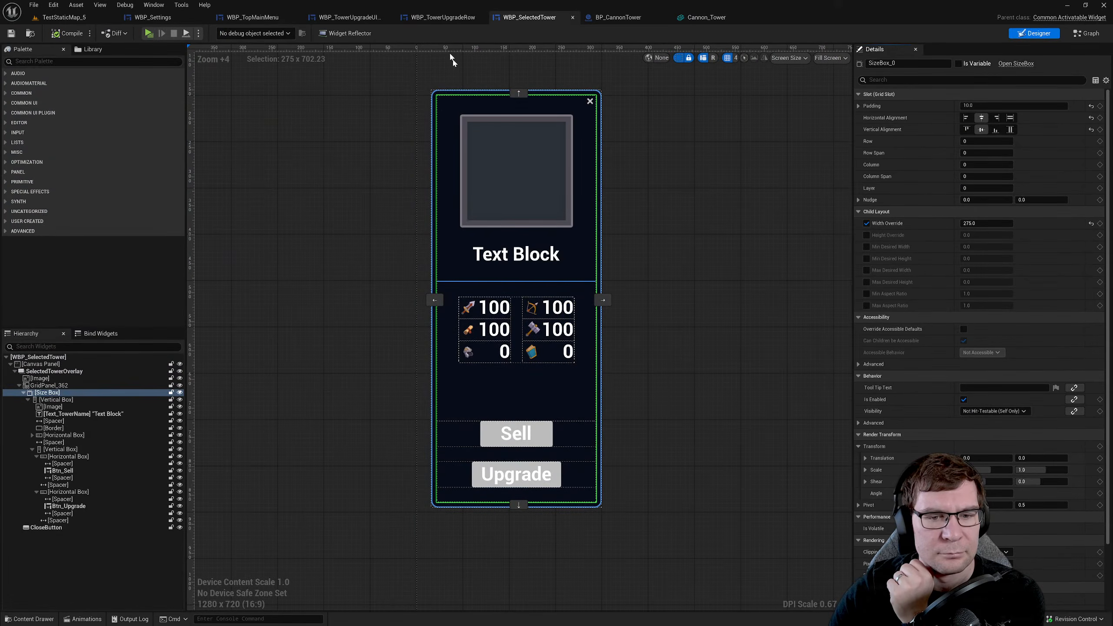
{"action": "left_click", "coordinate": [516, 434]}
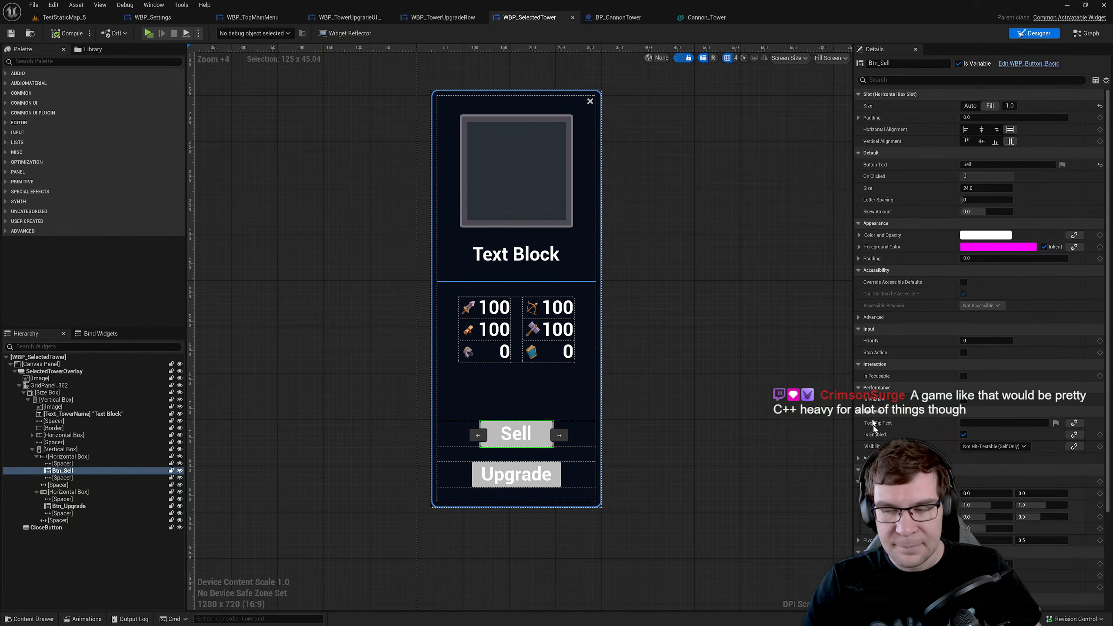
{"action": "right_click_drag", "start_coordinate": [701, 335], "coordinate": [587, 341]}
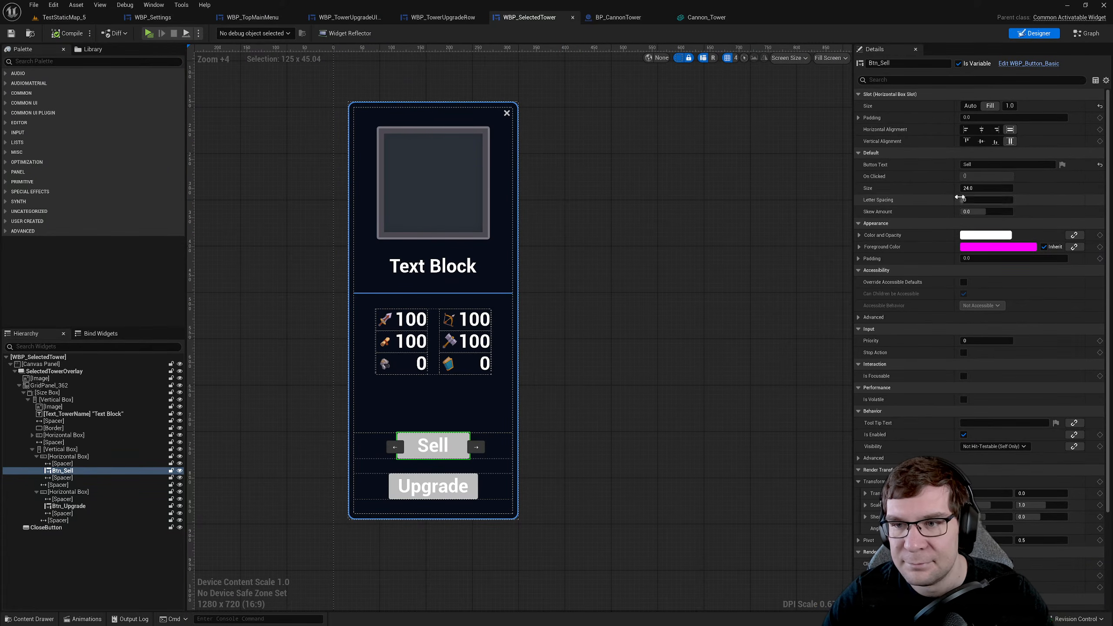
{"action": "left_click", "coordinate": [981, 190]}
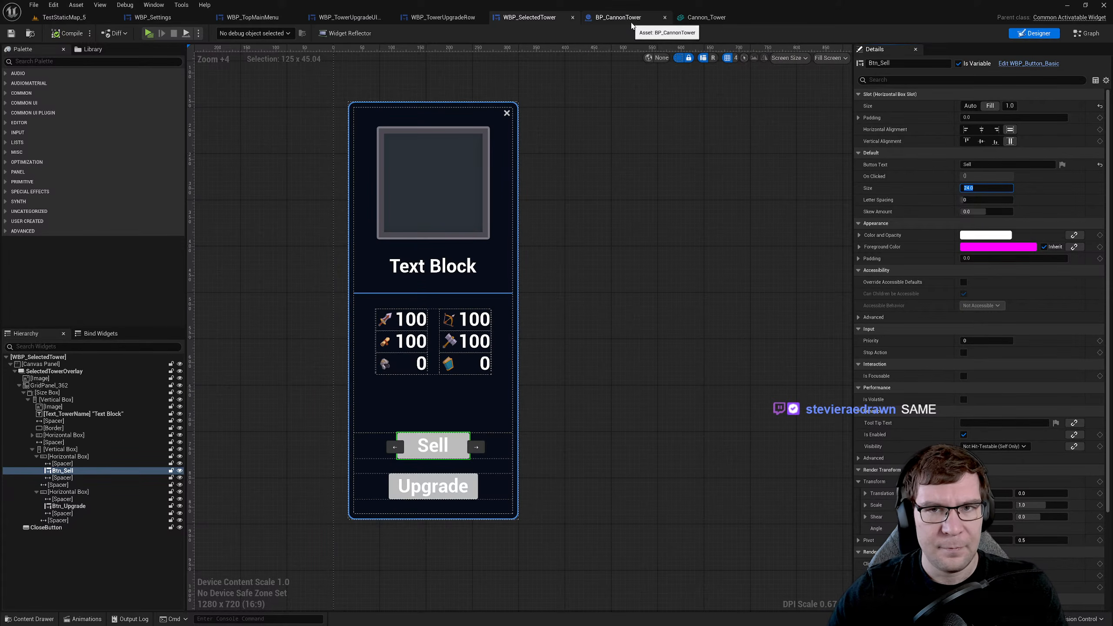
{"action": "left_click", "coordinate": [442, 19]}
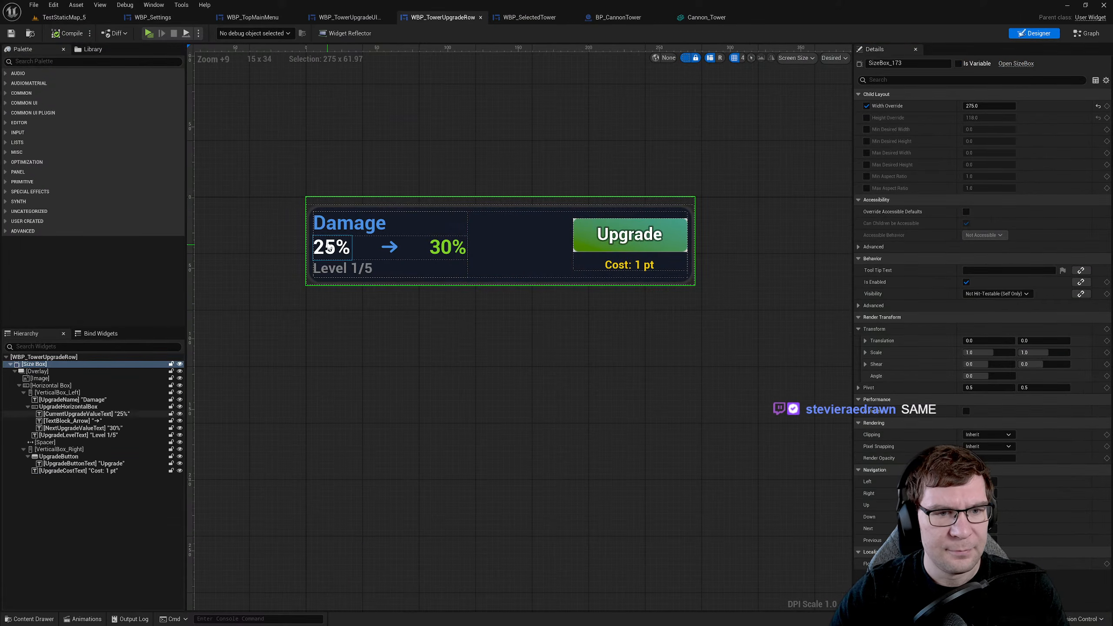
{"action": "left_click", "coordinate": [337, 223]}
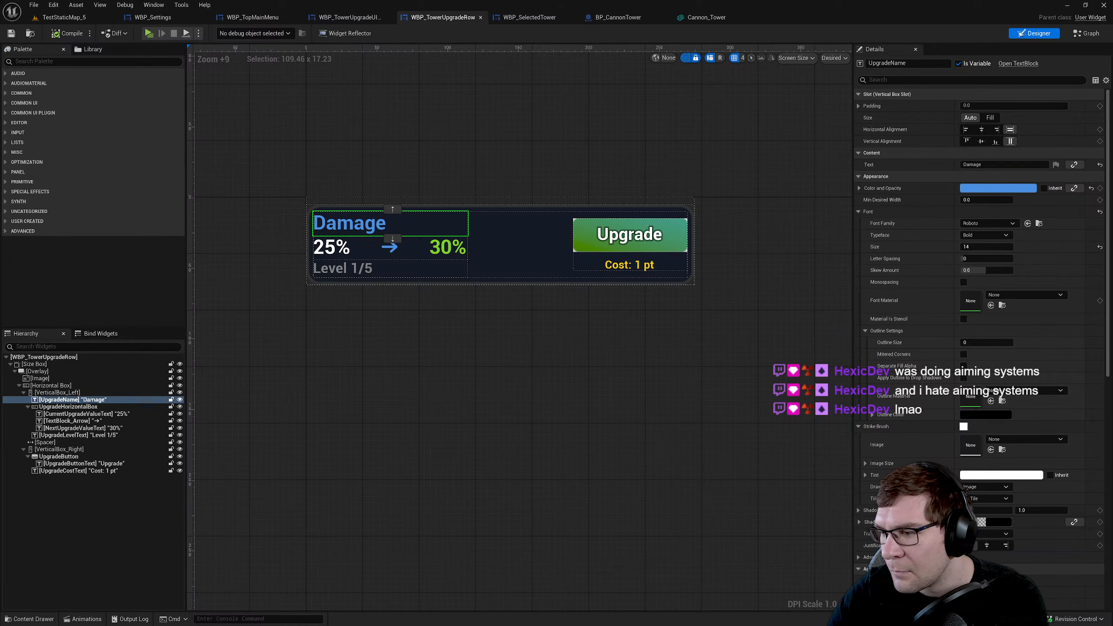
- Switch to Discord, close the enlarged image, and browse the message history of the Rivage server's general channel
{"action": "left_click_drag", "start_coordinate": [1112, 241], "coordinate": [502, 1]}
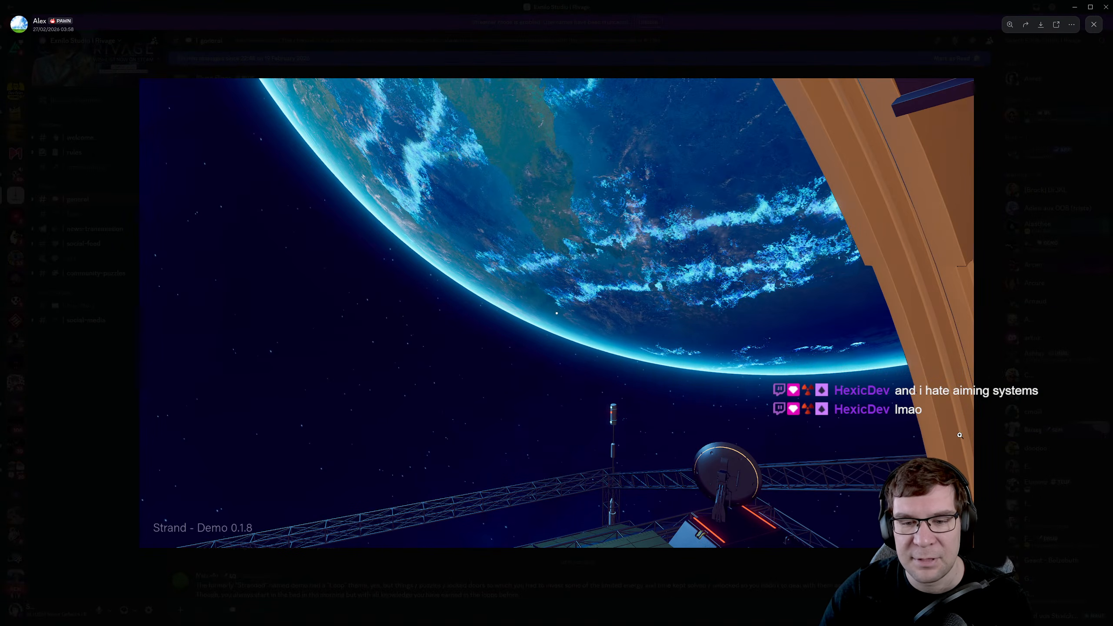
{"action": "left_click", "coordinate": [1028, 418]}
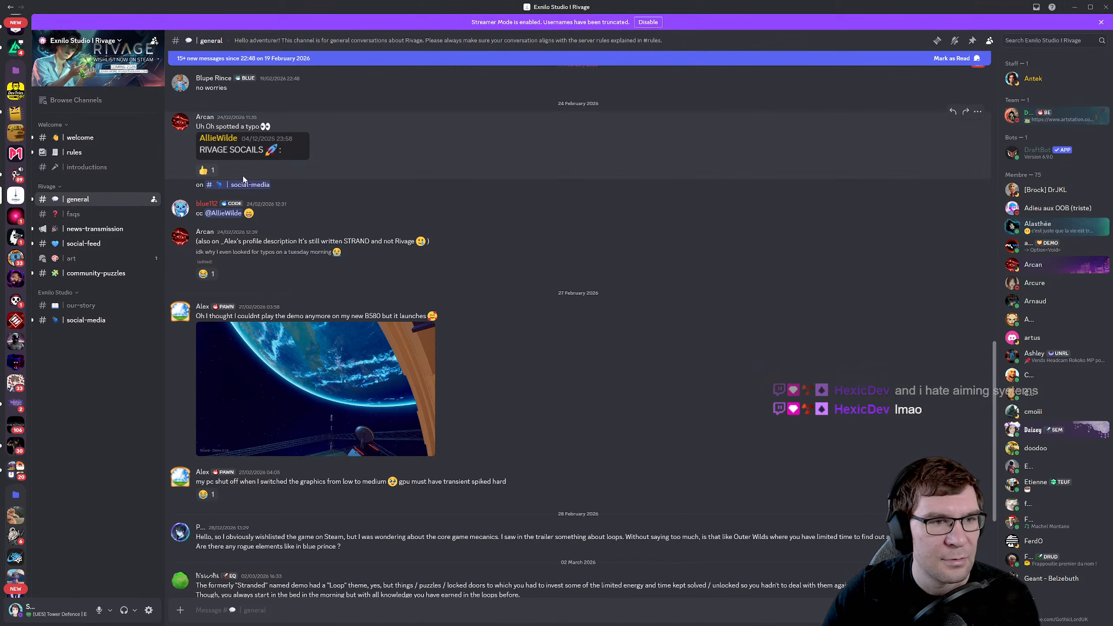
{"action": "scroll", "coordinate": [499, 360], "scroll_direction": "down", "scroll_amount": 5}
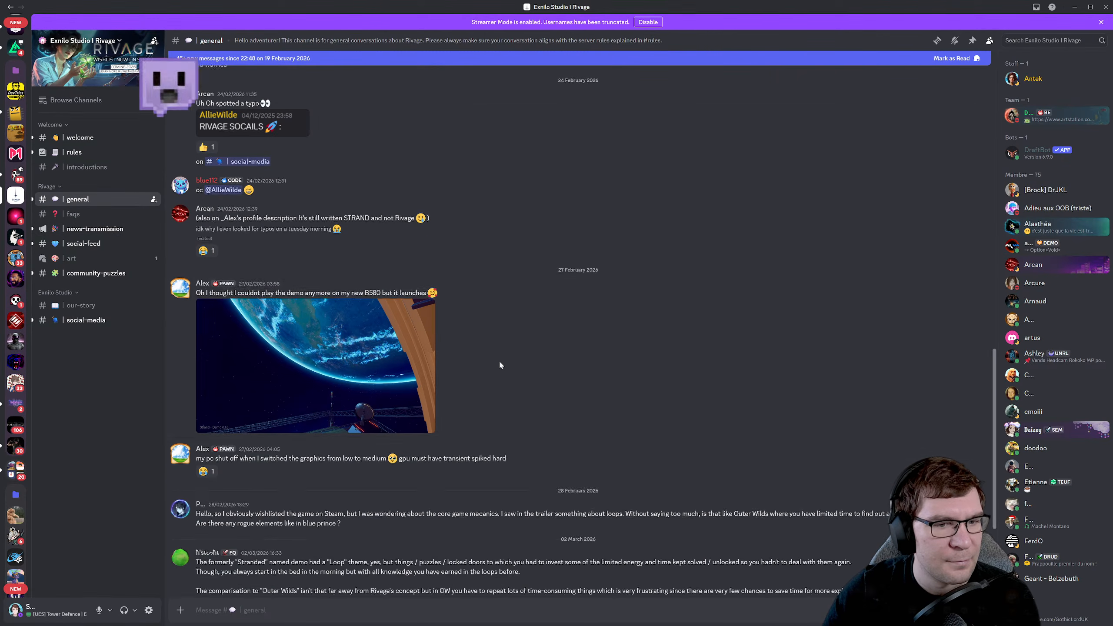
{"action": "scroll", "coordinate": [513, 363], "scroll_direction": "up", "scroll_amount": 15}
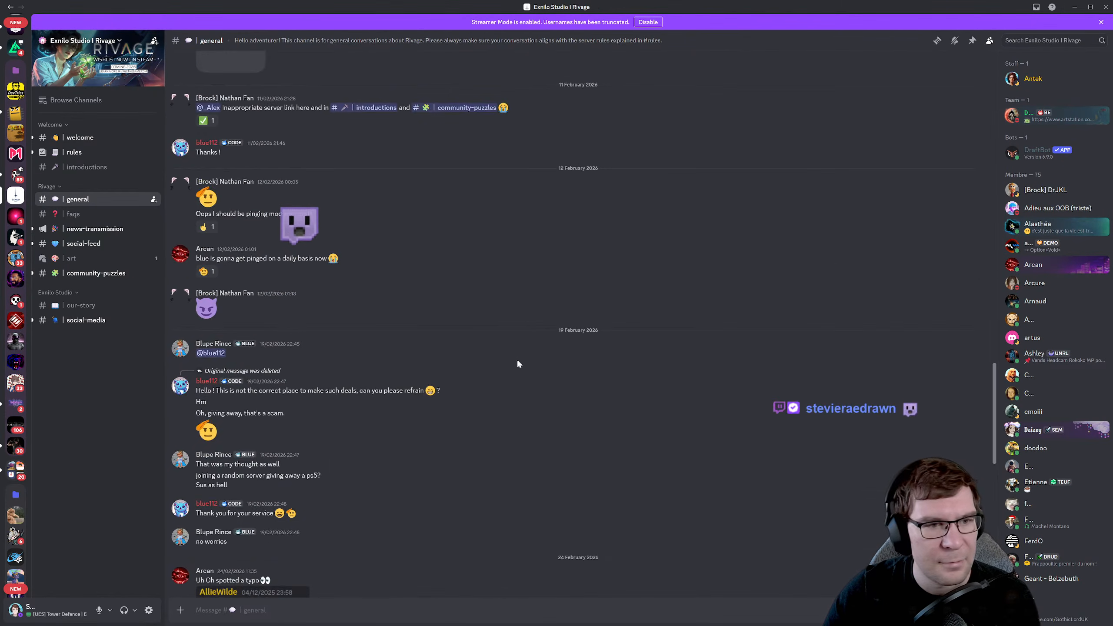
{"action": "scroll", "coordinate": [526, 358], "scroll_direction": "up", "scroll_amount": 15}
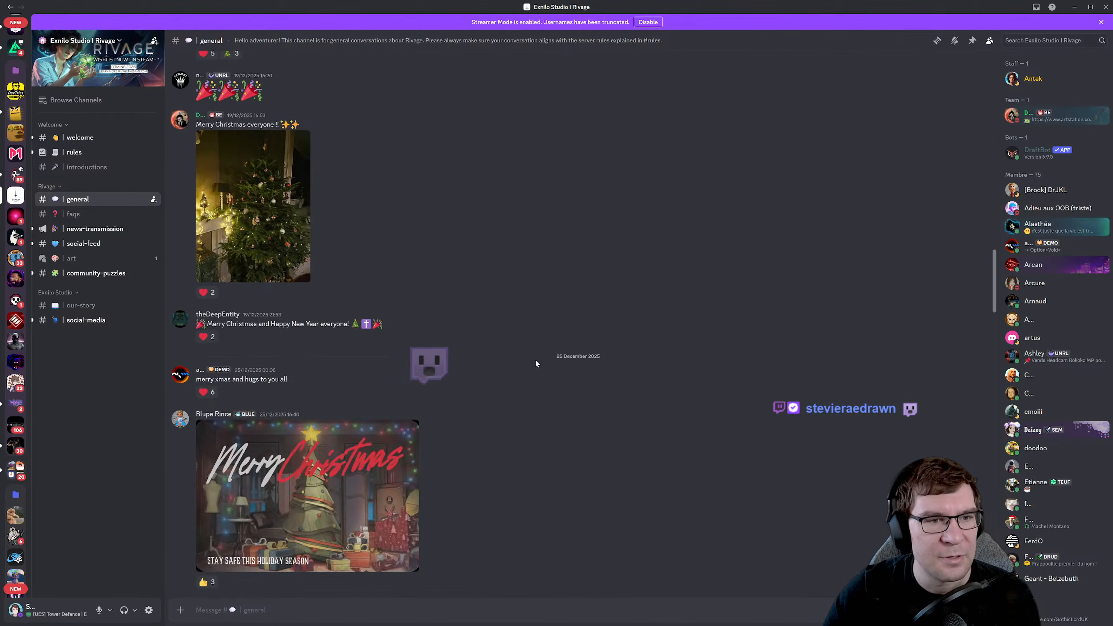
{"action": "scroll", "coordinate": [537, 359], "scroll_direction": "up", "scroll_amount": 15}
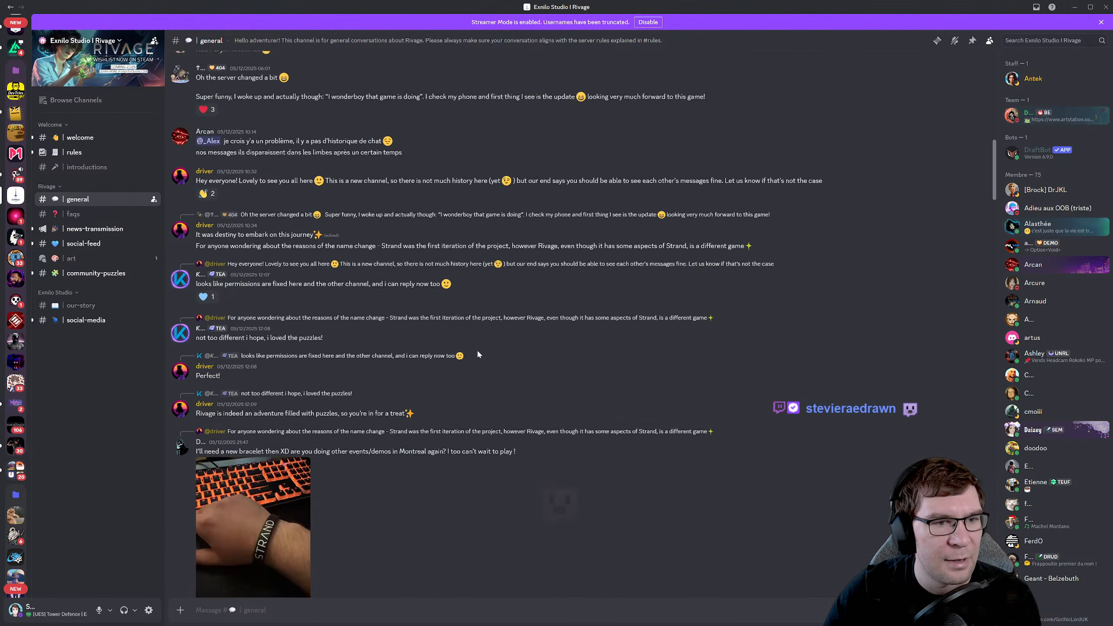
- Open the news-transmission channel at its earliest posts and play the Rivage trailer video
{"action": "left_click", "coordinate": [95, 228]}
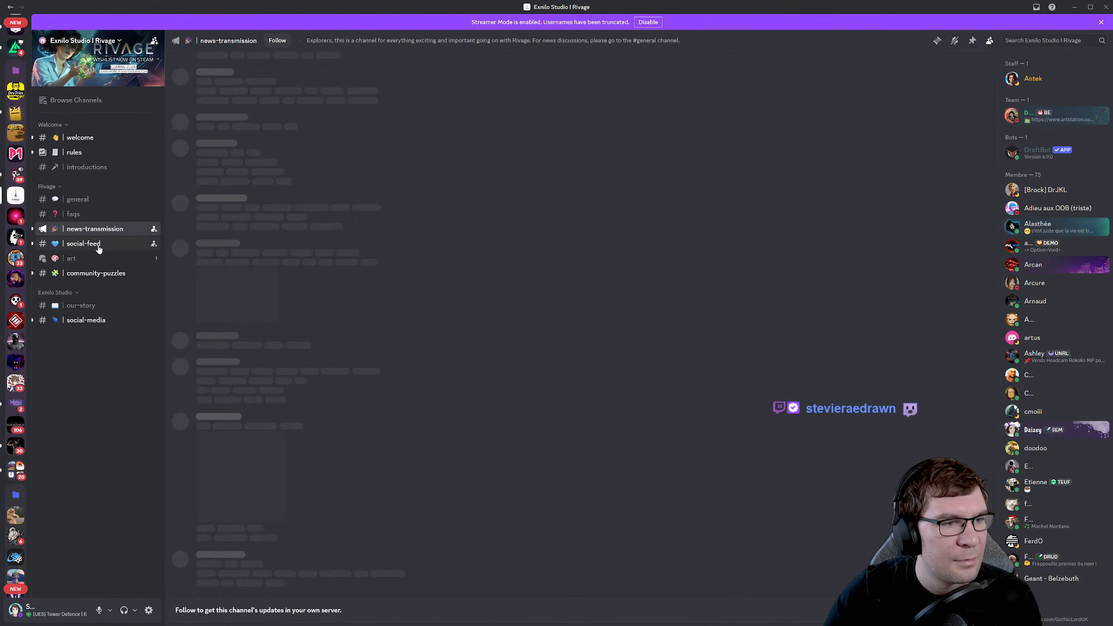
{"action": "scroll", "coordinate": [467, 298], "scroll_direction": "up", "scroll_amount": 4}
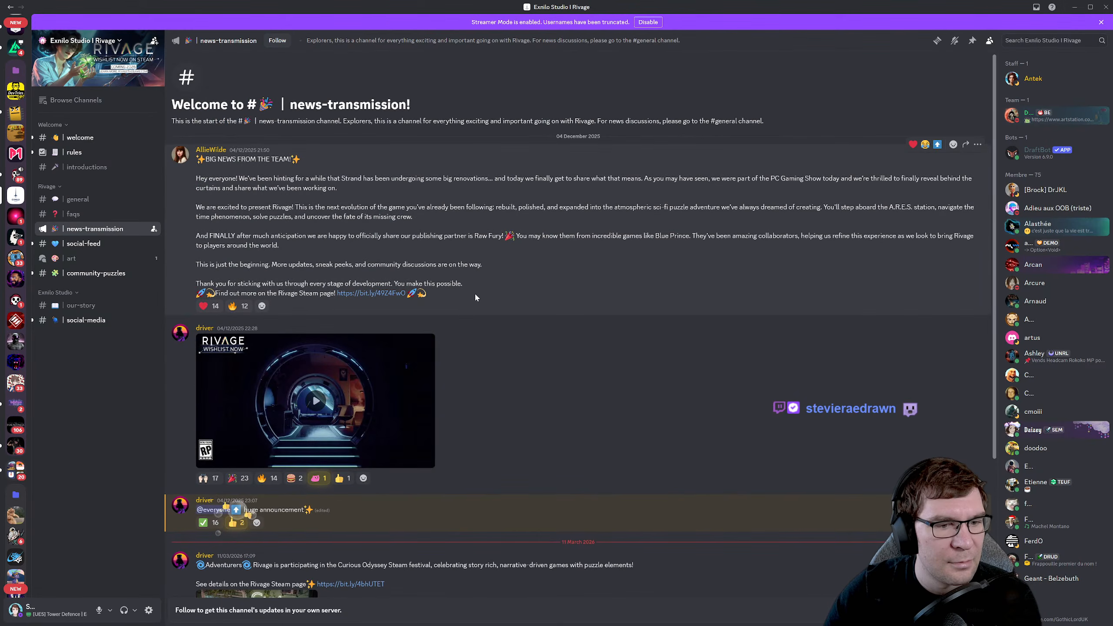
{"action": "left_click", "coordinate": [324, 420]}
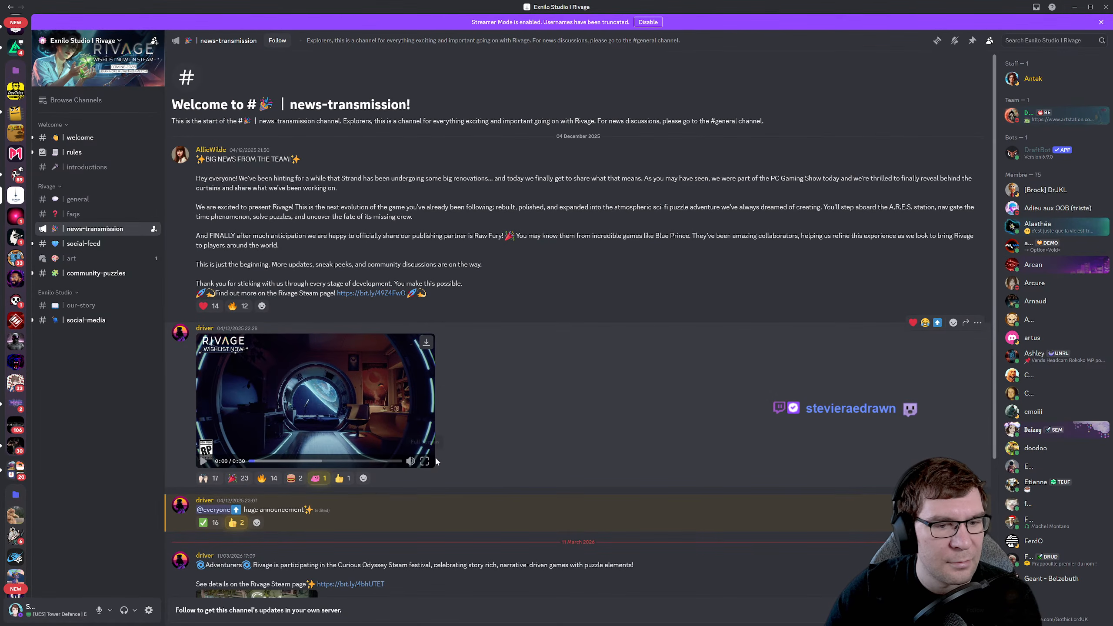
- Watch the Rivage trailer in full screen with its sound muted, pausing once, and leave full screen at the end
{"action": "left_click", "coordinate": [425, 461]}
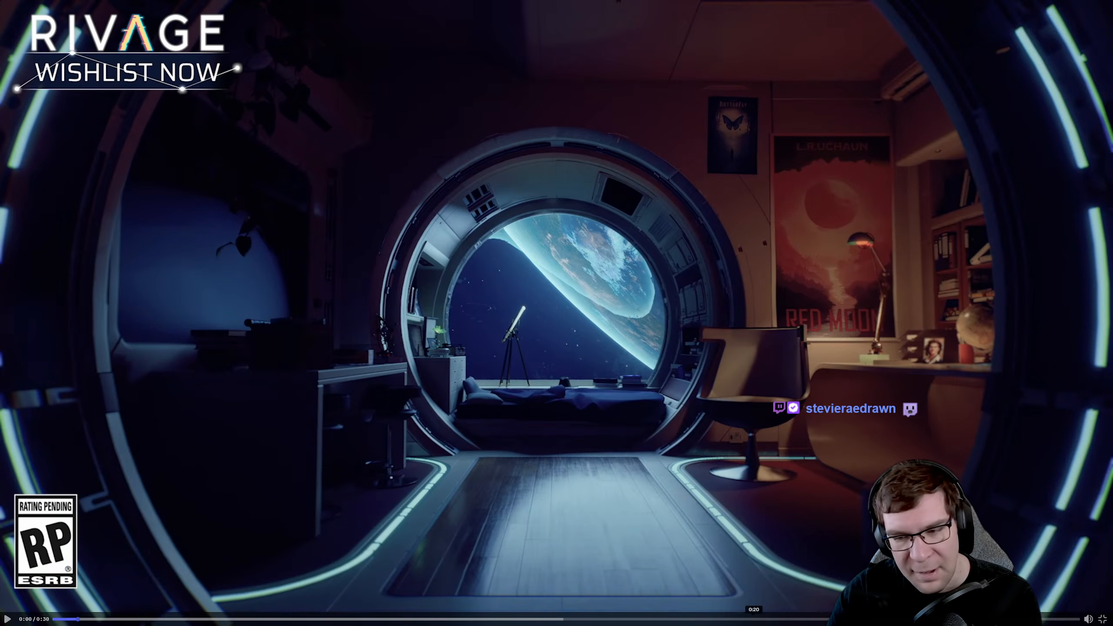
{"action": "left_click", "coordinate": [1088, 619]}
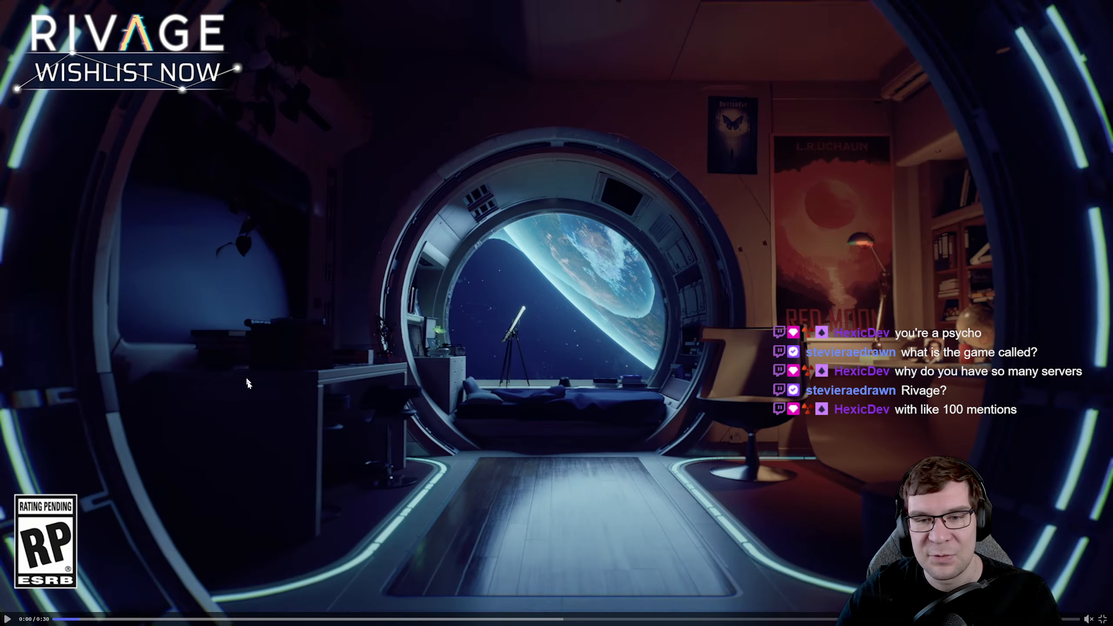
{"action": "left_click", "coordinate": [543, 477]}
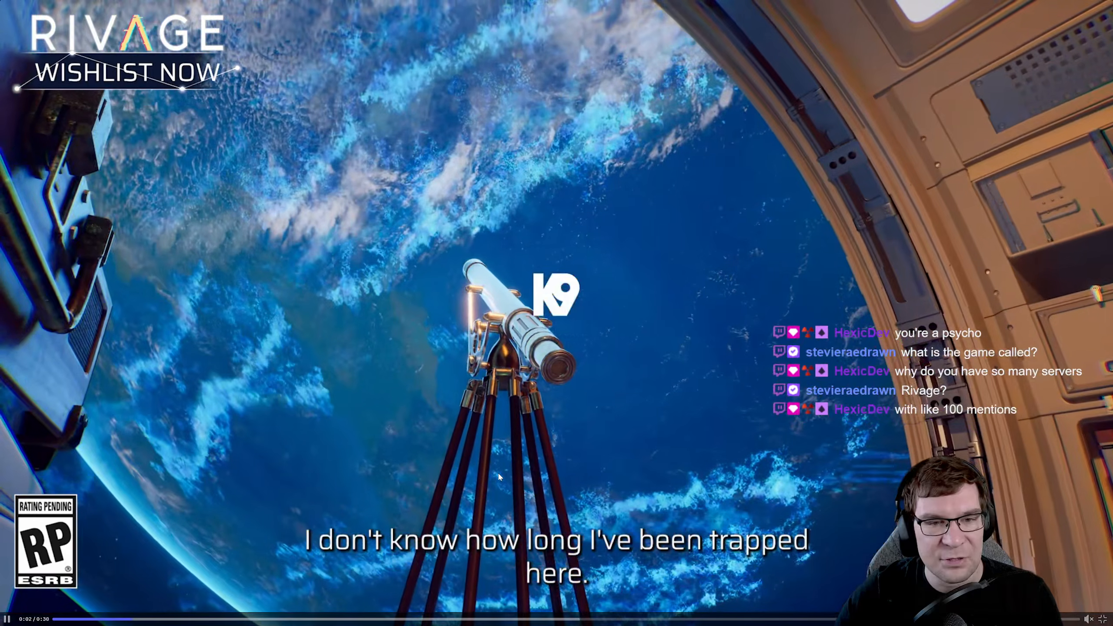
{"action": "left_click", "coordinate": [499, 477]}
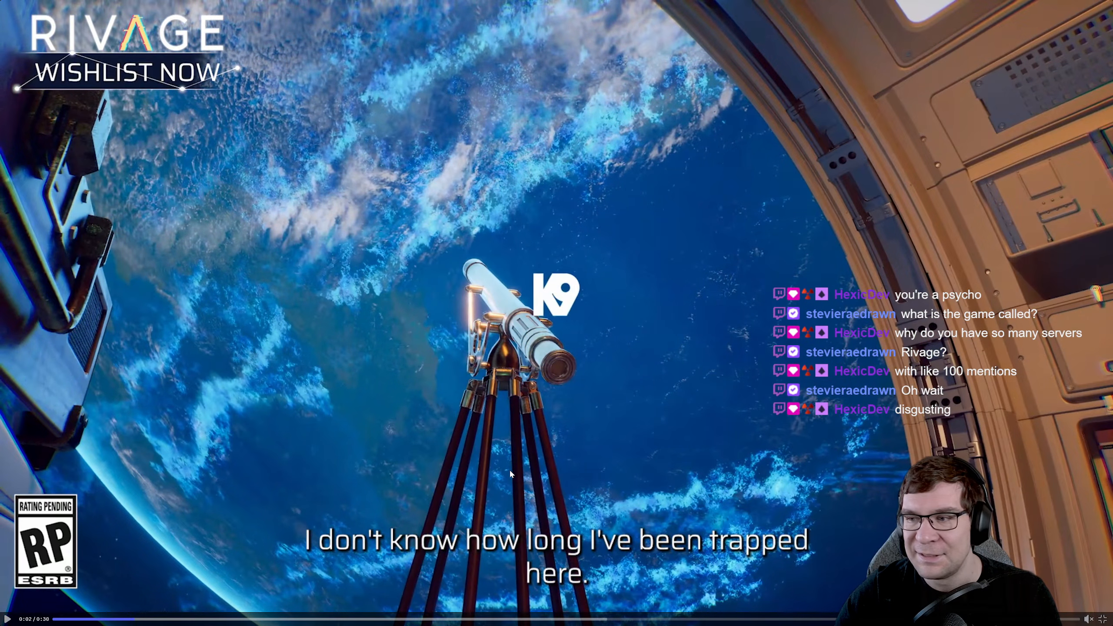
{"action": "left_click", "coordinate": [509, 469]}
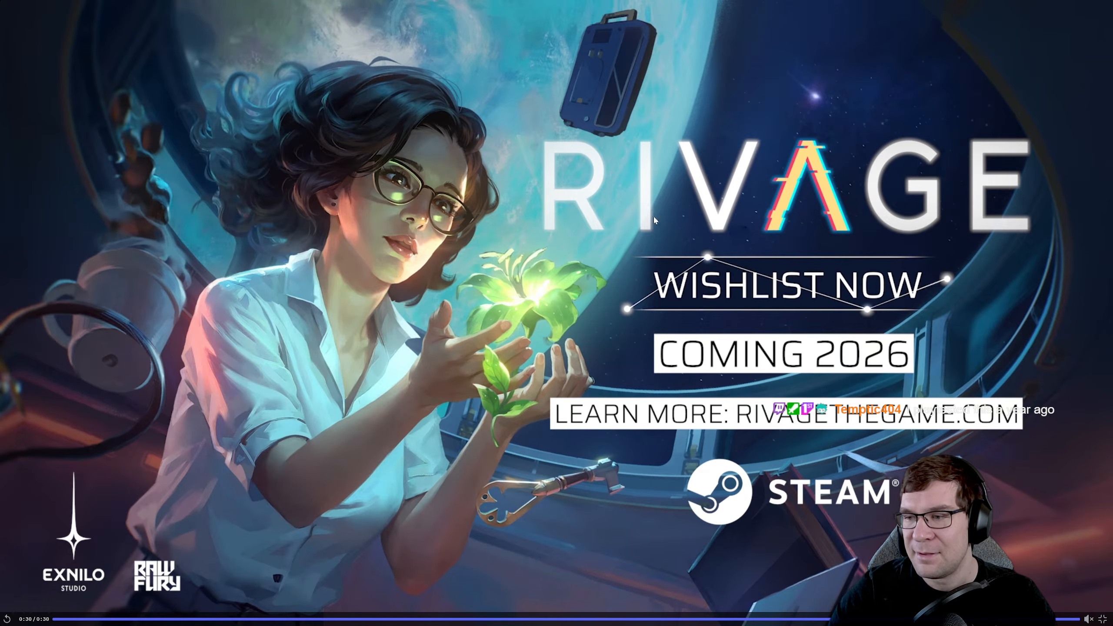
{"action": "key", "text": "Escape"}
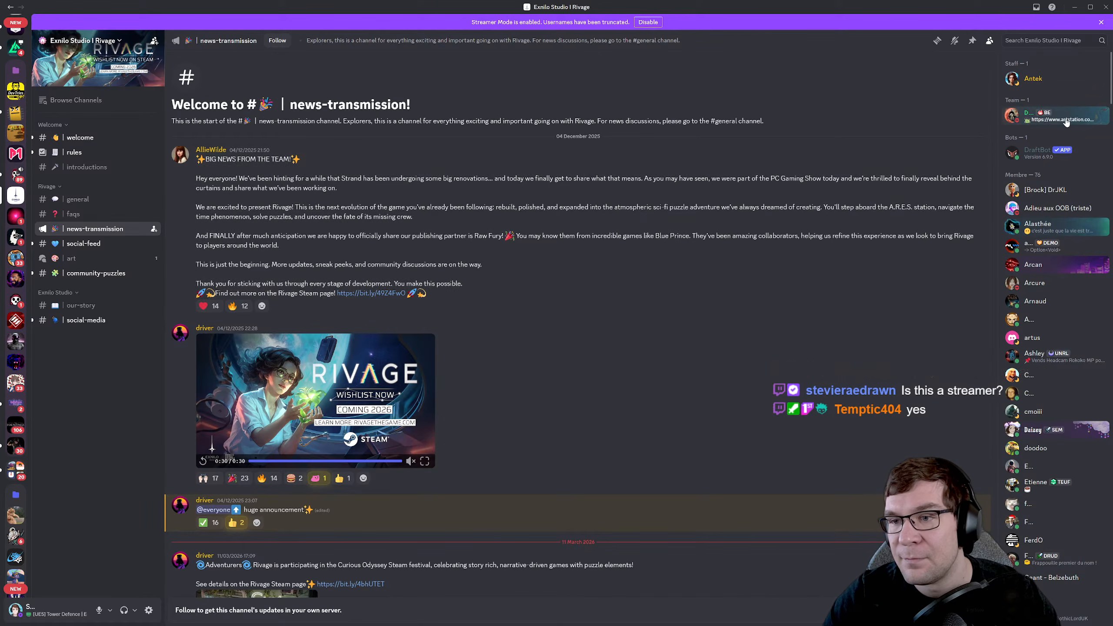
- View the staff member's profile card, close it, and open the social-media channel at its earliest posts
{"action": "left_click", "coordinate": [1033, 80]}
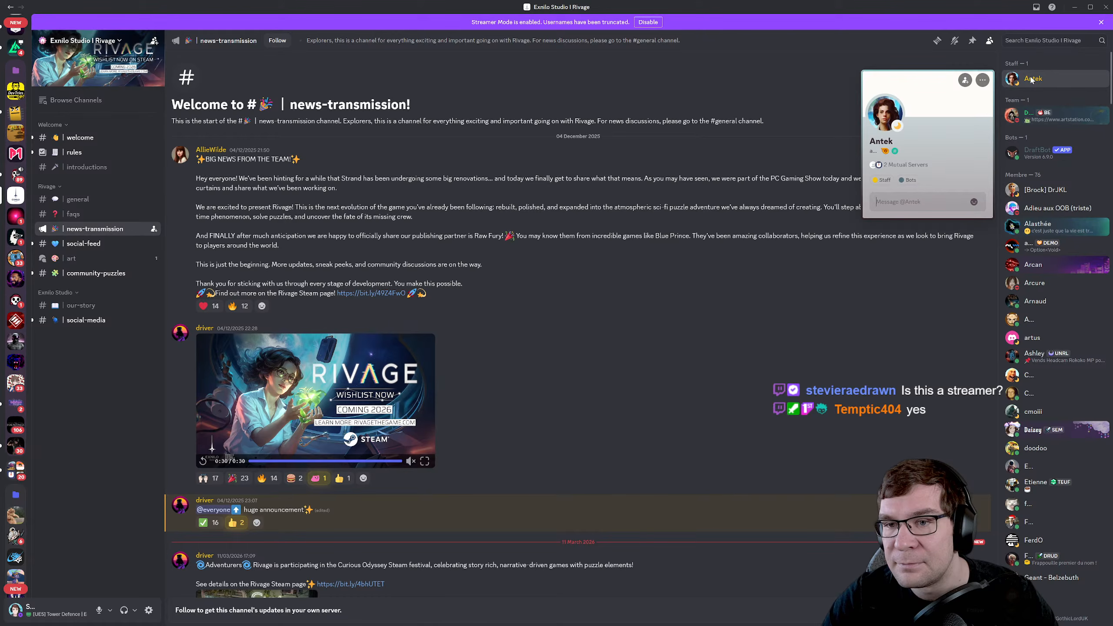
{"action": "left_click", "coordinate": [1033, 80]}
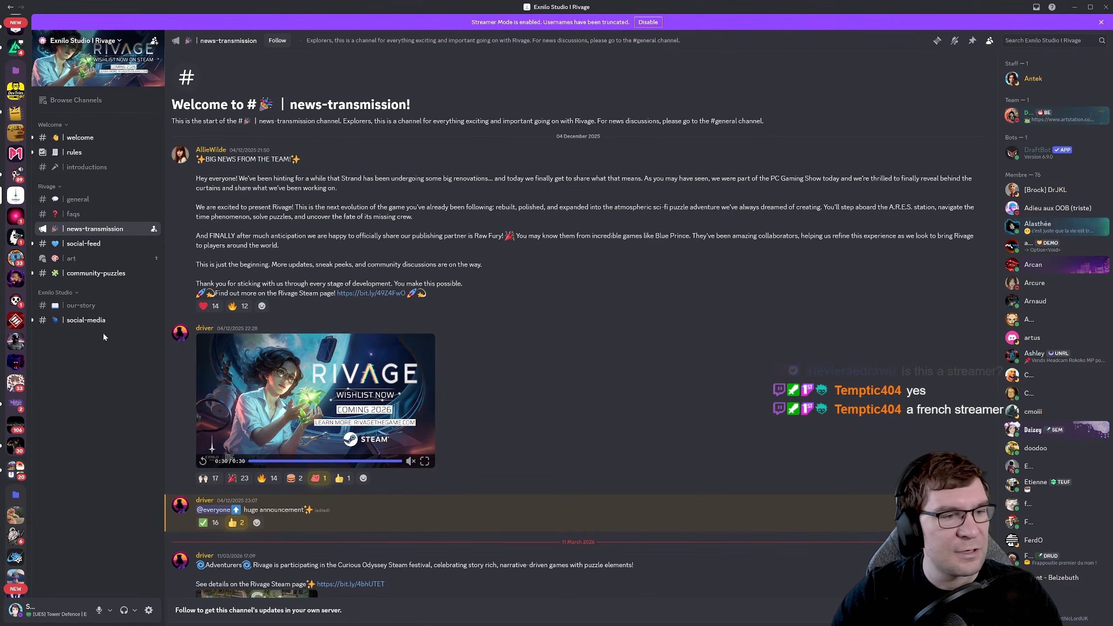
{"action": "left_click", "coordinate": [100, 319]}
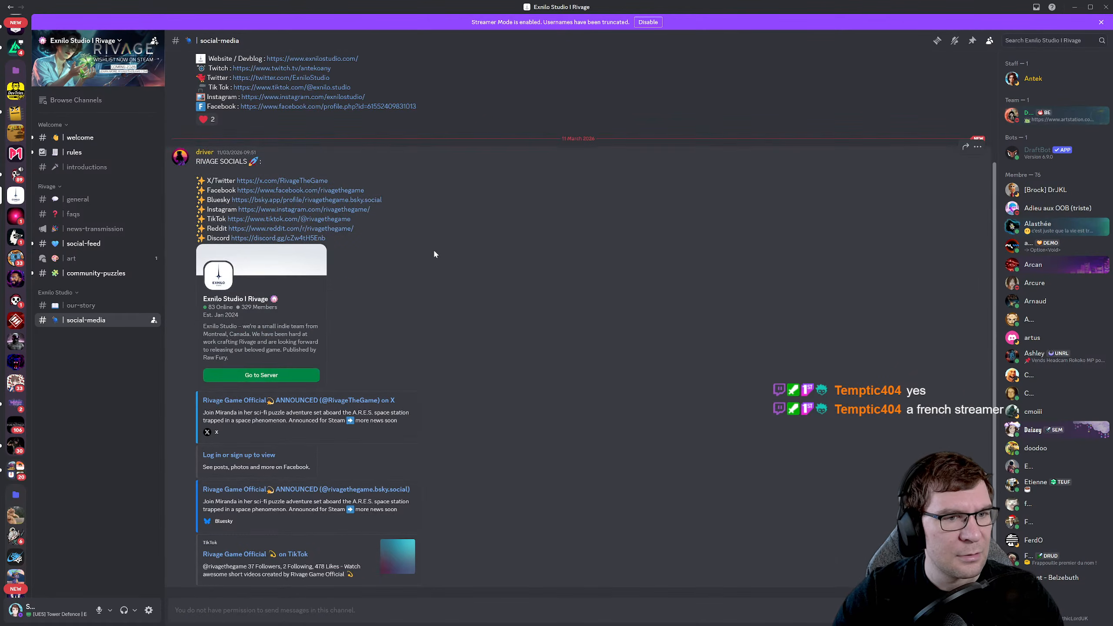
{"action": "scroll", "coordinate": [253, 195], "scroll_direction": "up", "scroll_amount": 3}
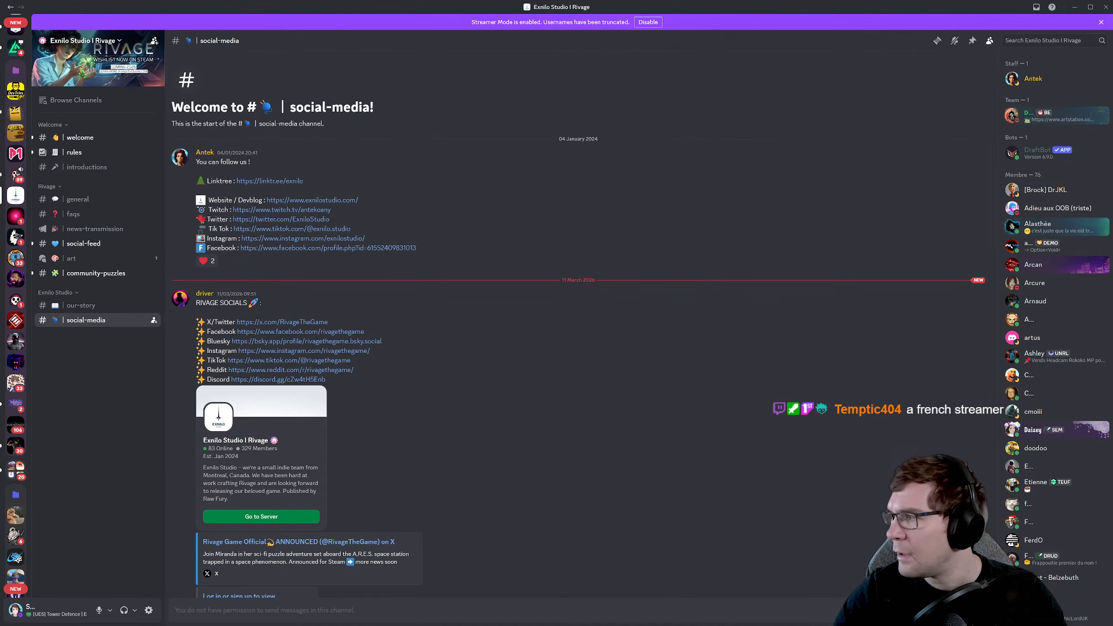
- Browse the developer's Twitch channel page in the browser, play the 0:11 featured clip, and return to Discord
{"action": "left_click_drag", "start_coordinate": [444, 80], "coordinate": [444, 1]}
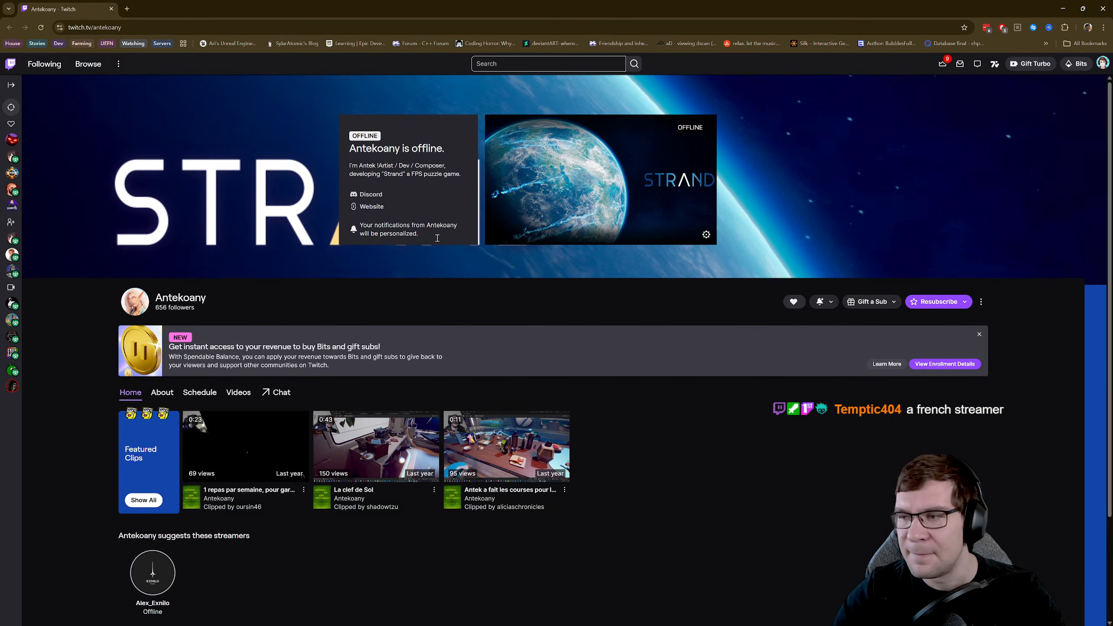
{"action": "left_click", "coordinate": [460, 24]}
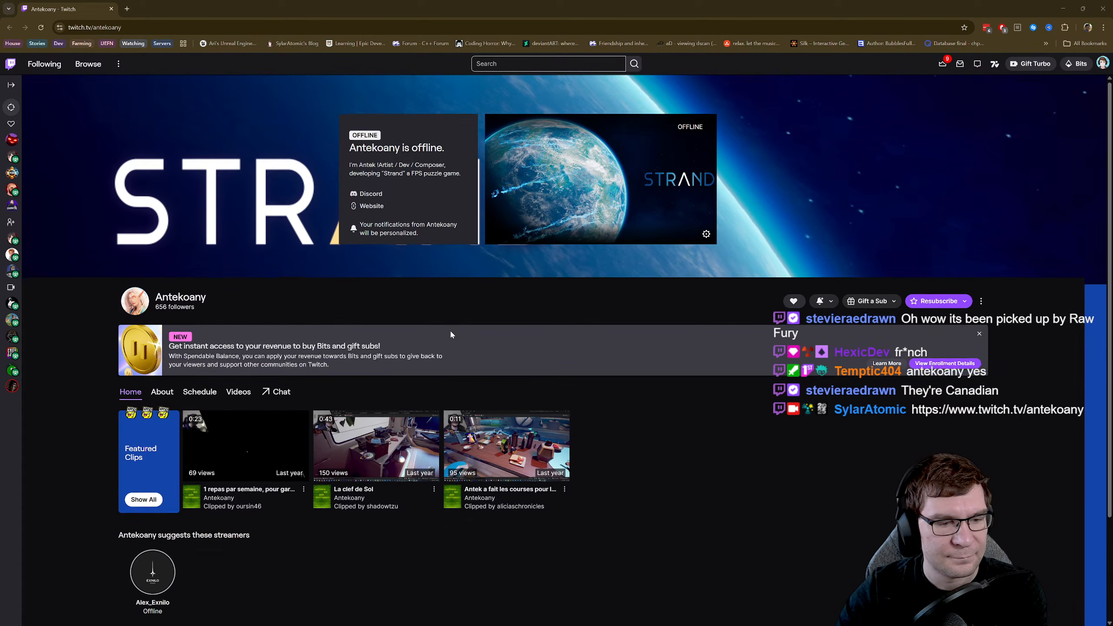
{"action": "scroll", "coordinate": [450, 330], "scroll_direction": "down", "scroll_amount": 3}
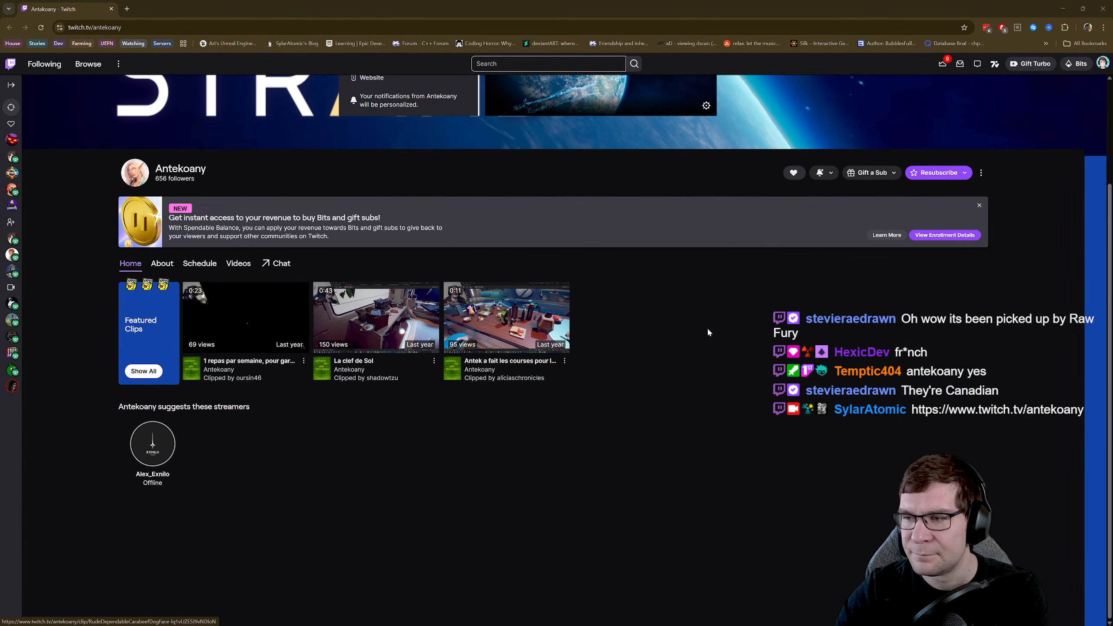
{"action": "left_click", "coordinate": [527, 320]}
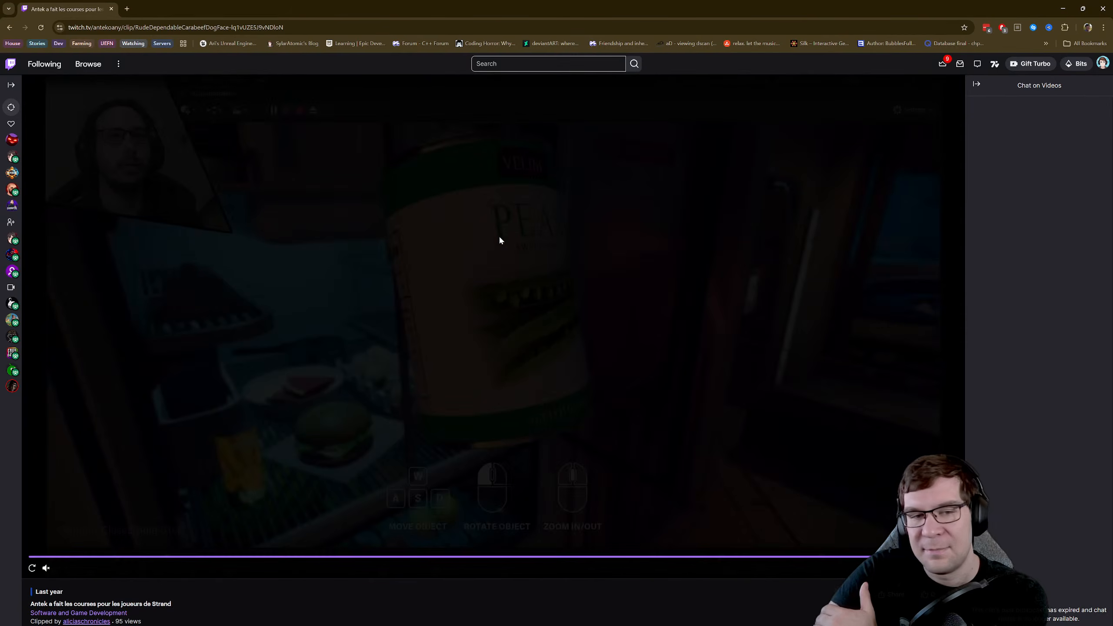
{"action": "key", "text": "alt+Tab"}
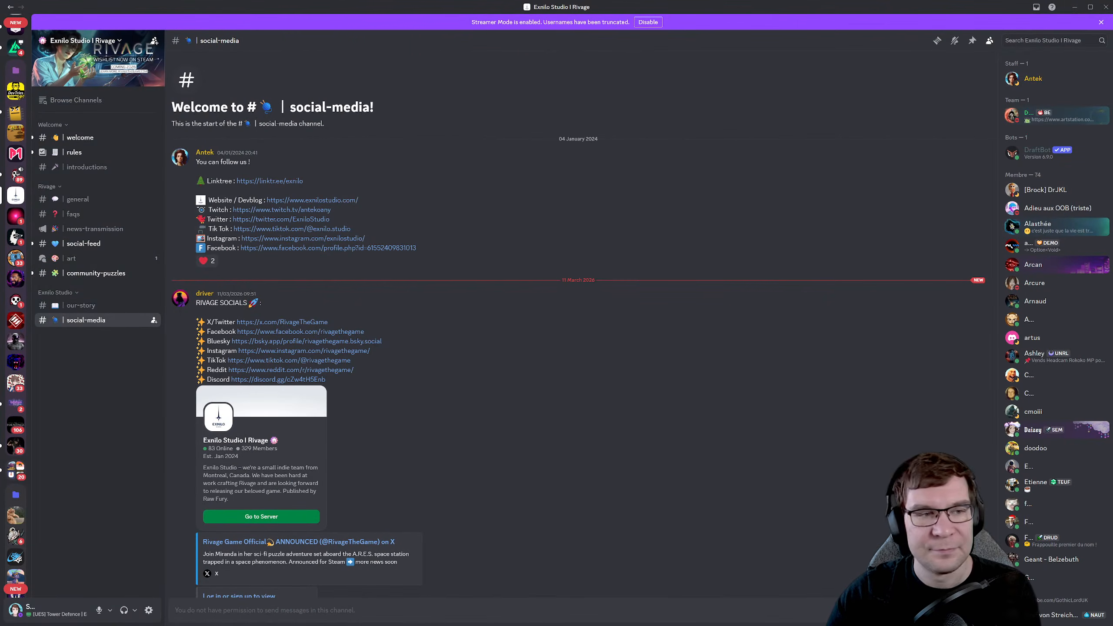
- Switch to the Unreal Editor, open the TestStaticMap_5 level, and start a play test
{"action": "key", "text": "alt+Tab"}
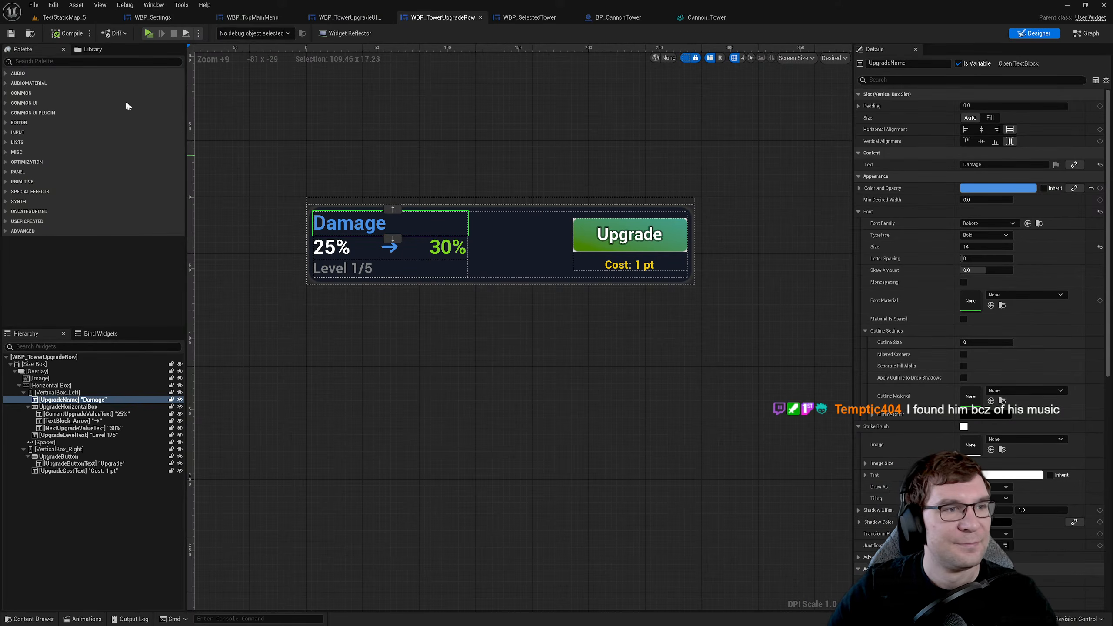
{"action": "left_click", "coordinate": [64, 17]}
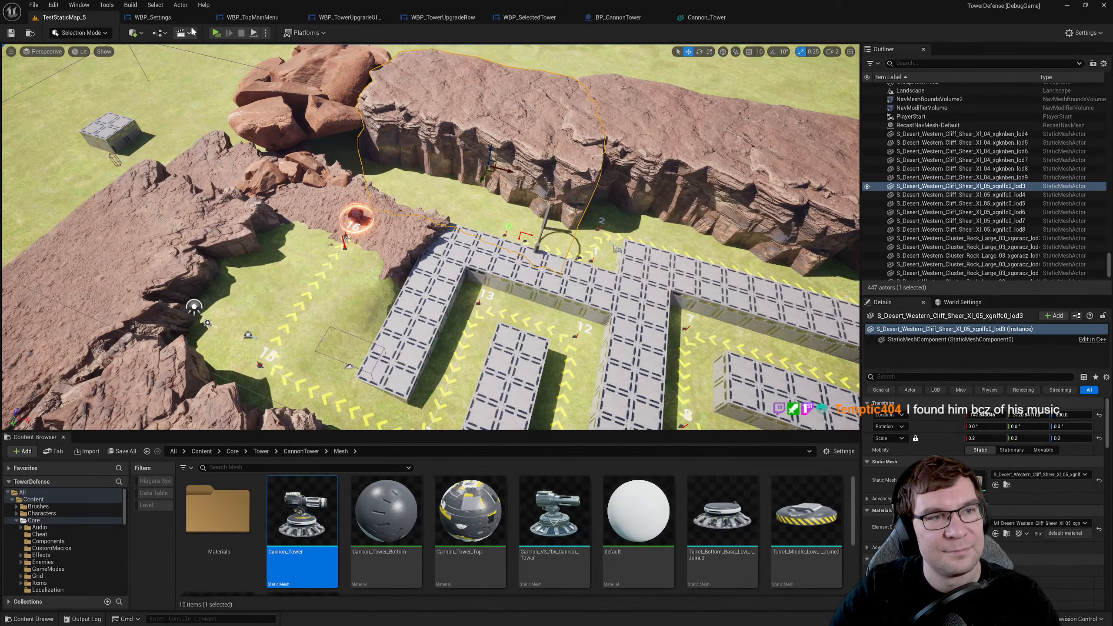
{"action": "left_click", "coordinate": [216, 33]}
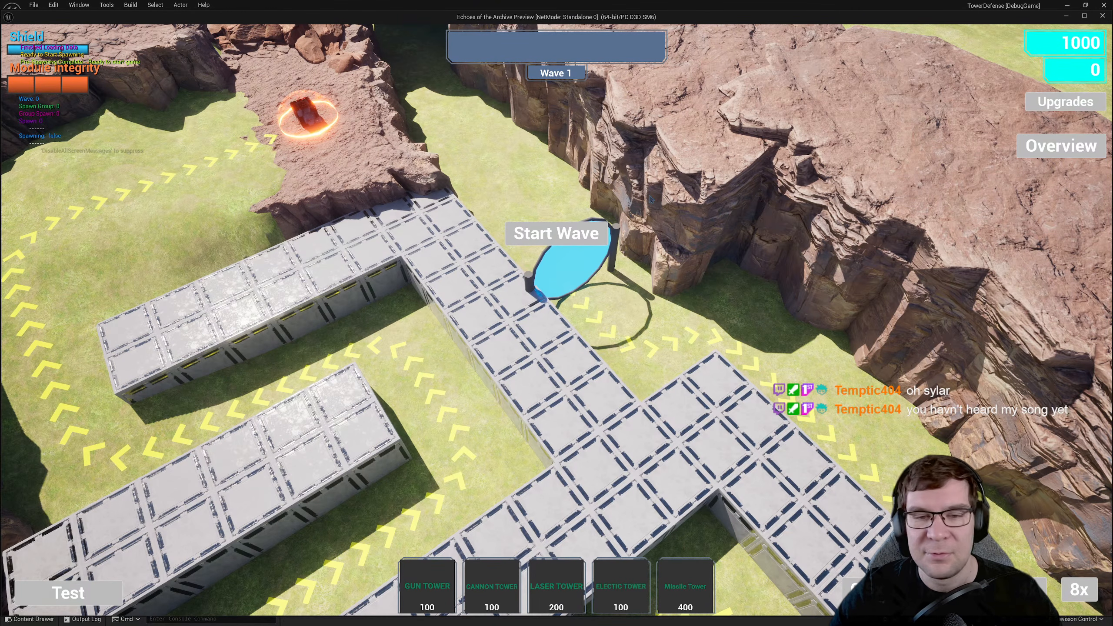
{"action": "left_click", "coordinate": [757, 249]}
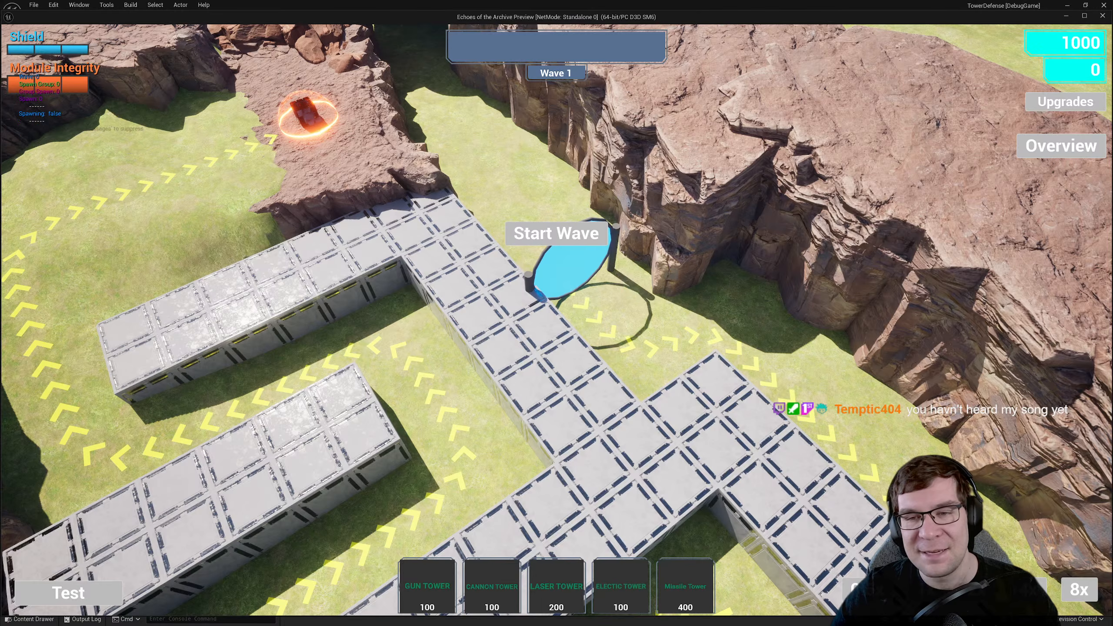
{"action": "left_click", "coordinate": [638, 300]}
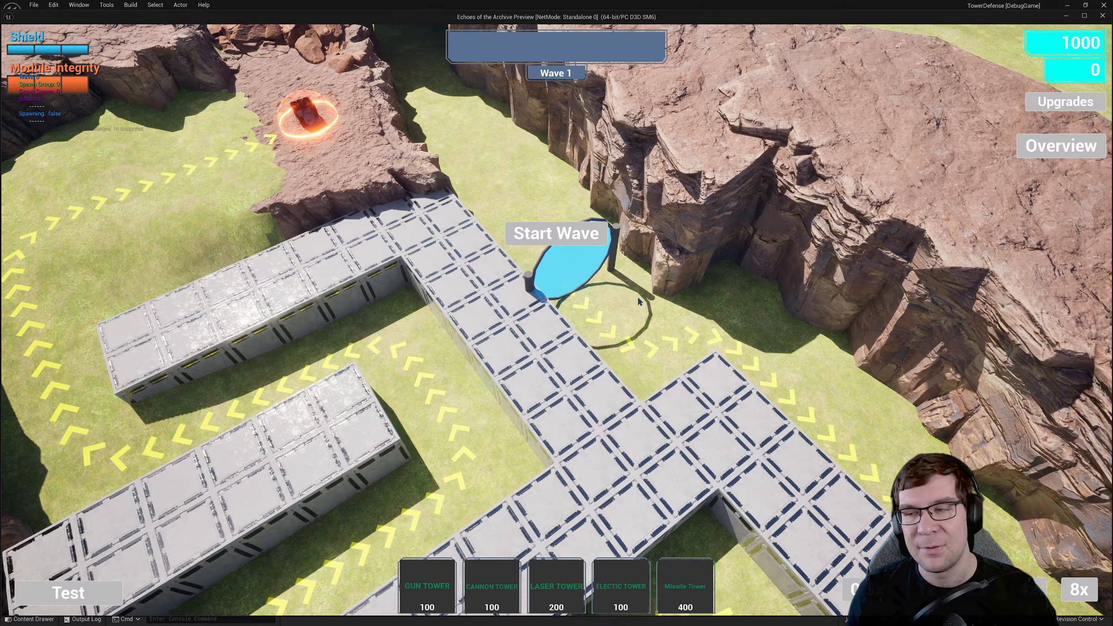
{"action": "left_click", "coordinate": [625, 308]}
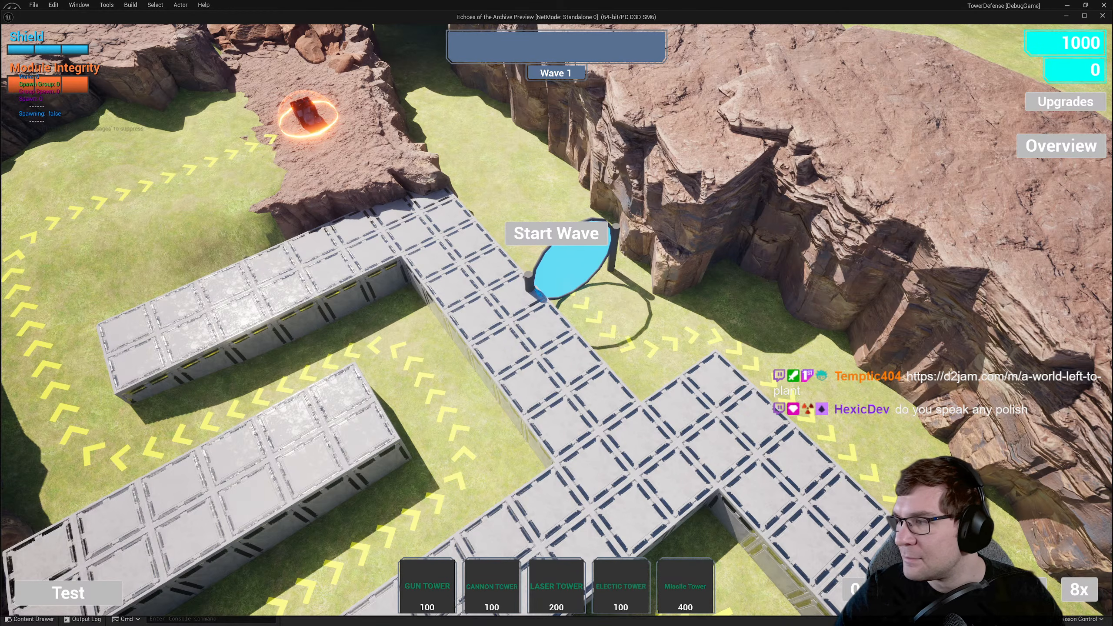
- Switch to the browser's D2Jam page for "A world left to plant", look through it, and briefly play the track before pausing it
{"action": "left_click_drag", "start_coordinate": [1112, 110], "coordinate": [746, 111]}
{"action": "double_click", "coordinate": [762, 109]}
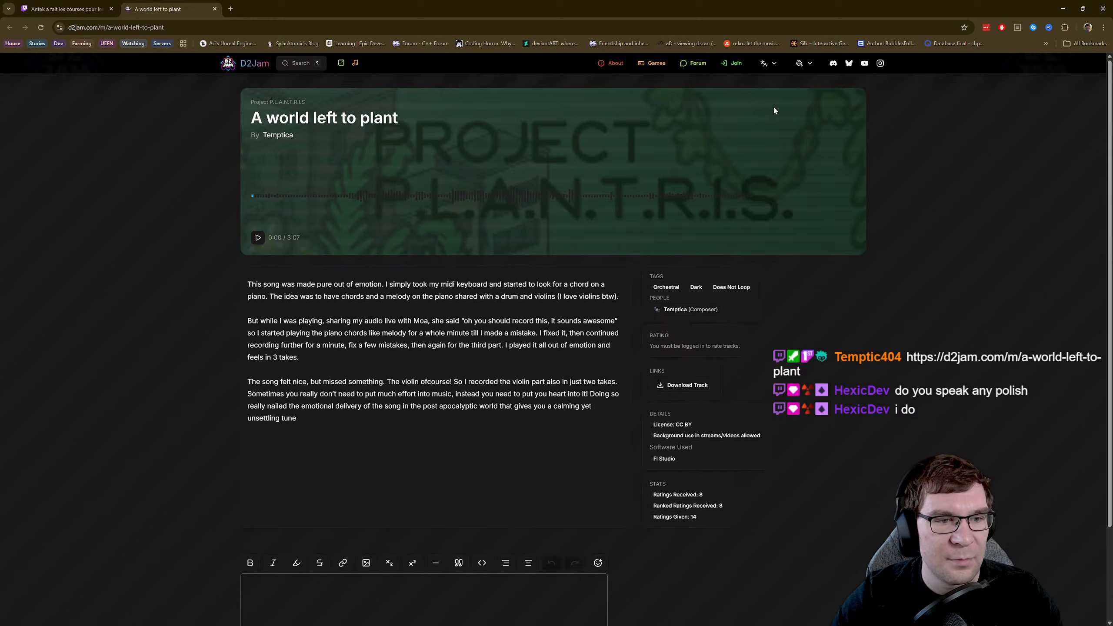
{"action": "scroll", "coordinate": [944, 270], "scroll_direction": "down", "scroll_amount": 2}
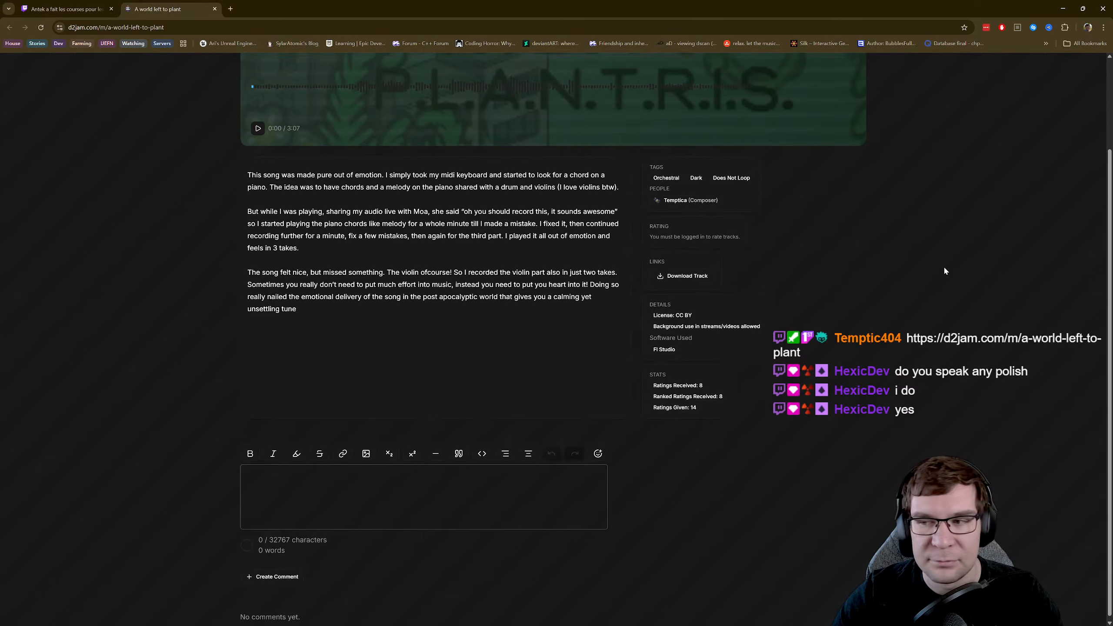
{"action": "scroll", "coordinate": [944, 266], "scroll_direction": "up", "scroll_amount": 2}
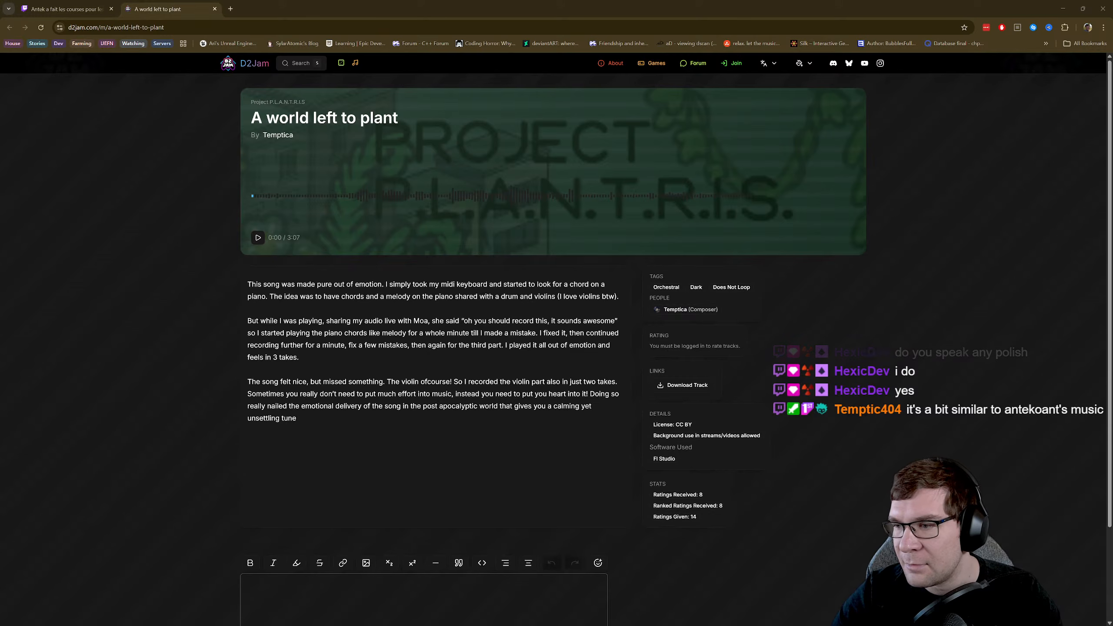
{"action": "left_click", "coordinate": [258, 238]}
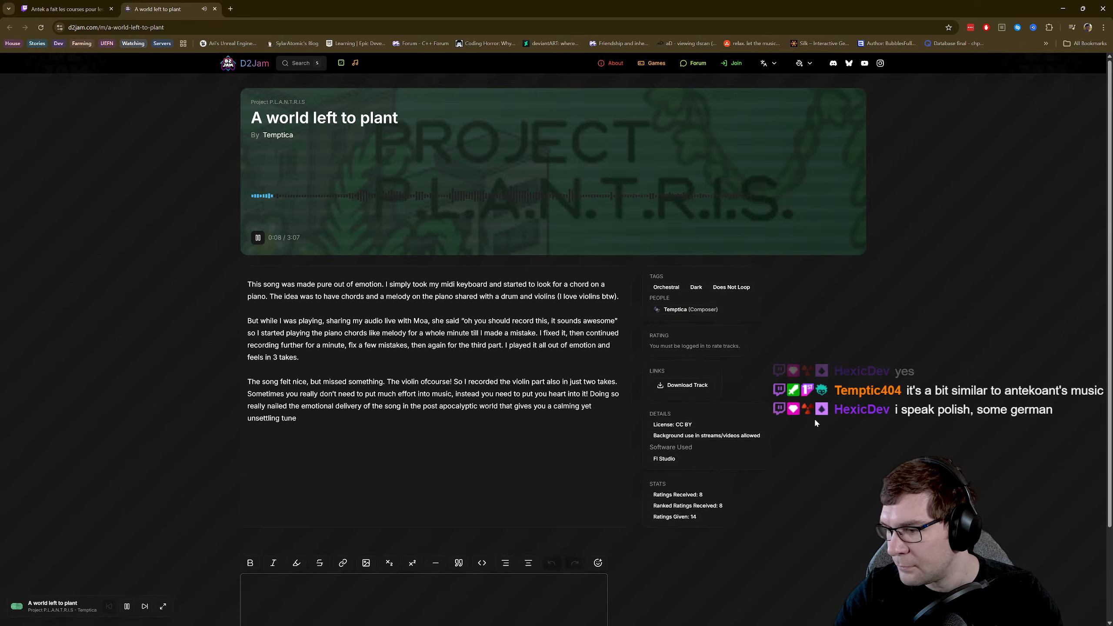
{"action": "left_click", "coordinate": [127, 606]}
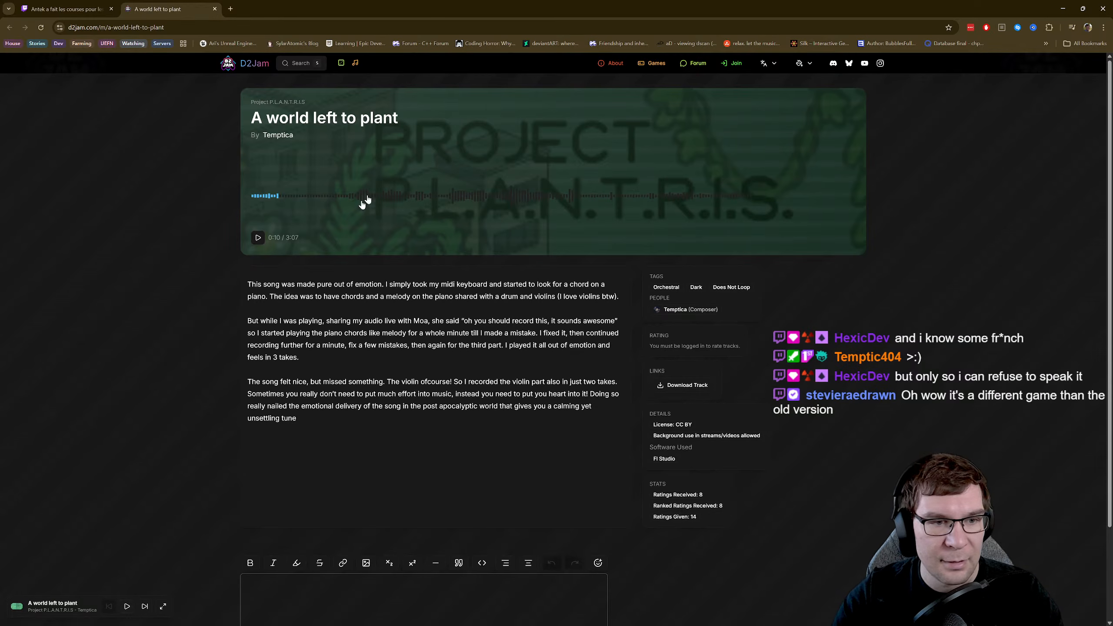
- Expand the D2Jam music player, replay the track from the beginning, and raise its volume to the maximum
{"action": "right_click", "coordinate": [418, 207]}
{"action": "left_click", "coordinate": [861, 302]}
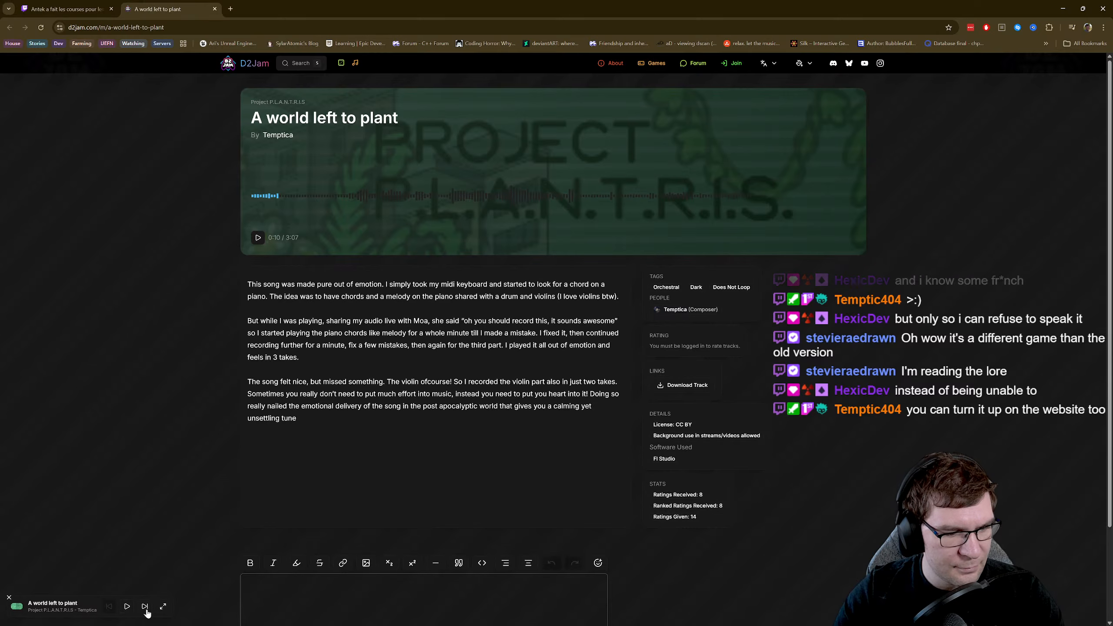
{"action": "left_click", "coordinate": [162, 607]}
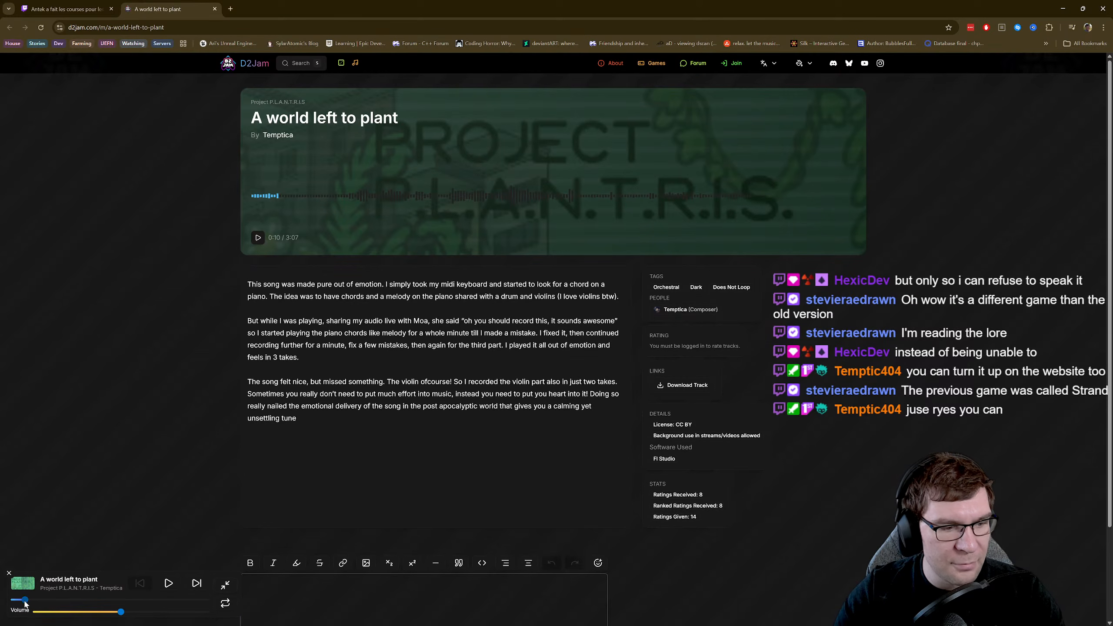
{"action": "left_click", "coordinate": [164, 587]}
{"action": "left_click_drag", "start_coordinate": [25, 599], "coordinate": [14, 599]}
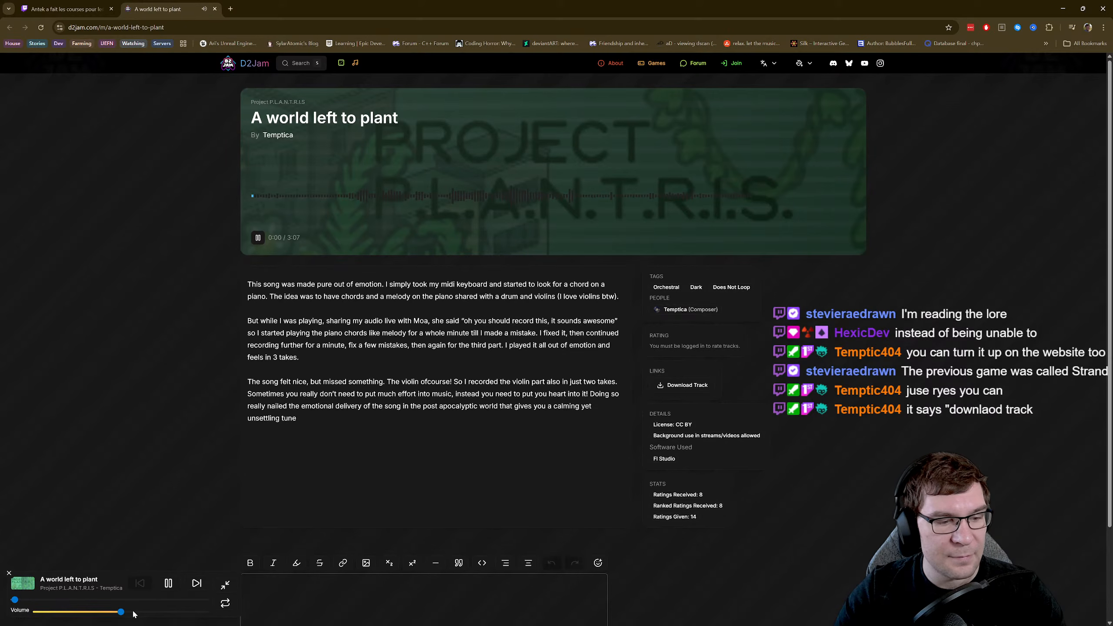
{"action": "left_click_drag", "start_coordinate": [133, 614], "coordinate": [220, 616]}
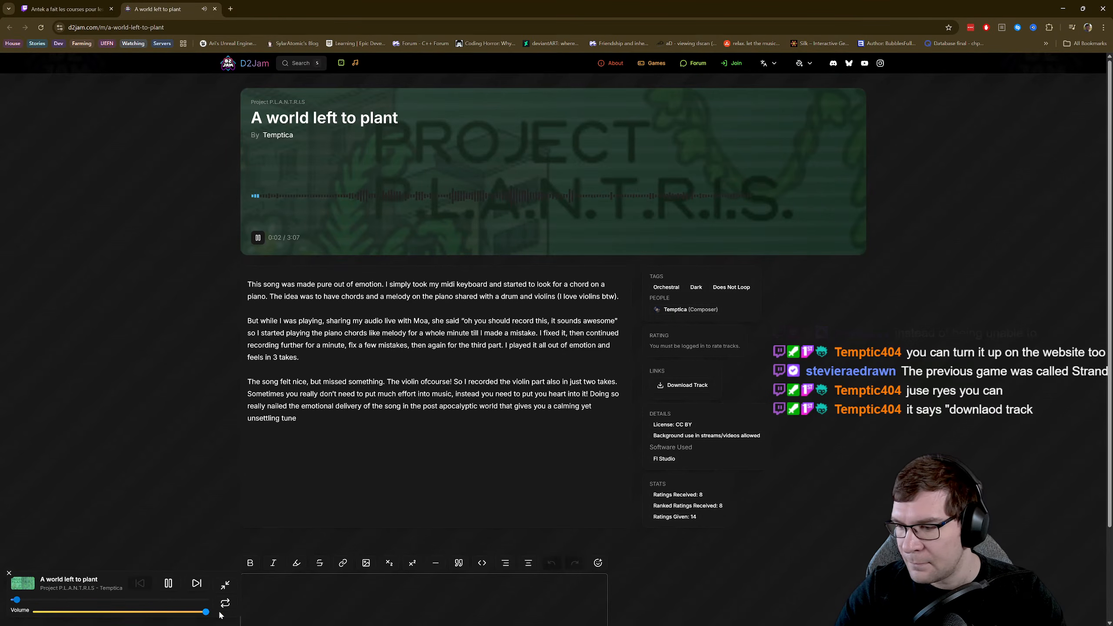
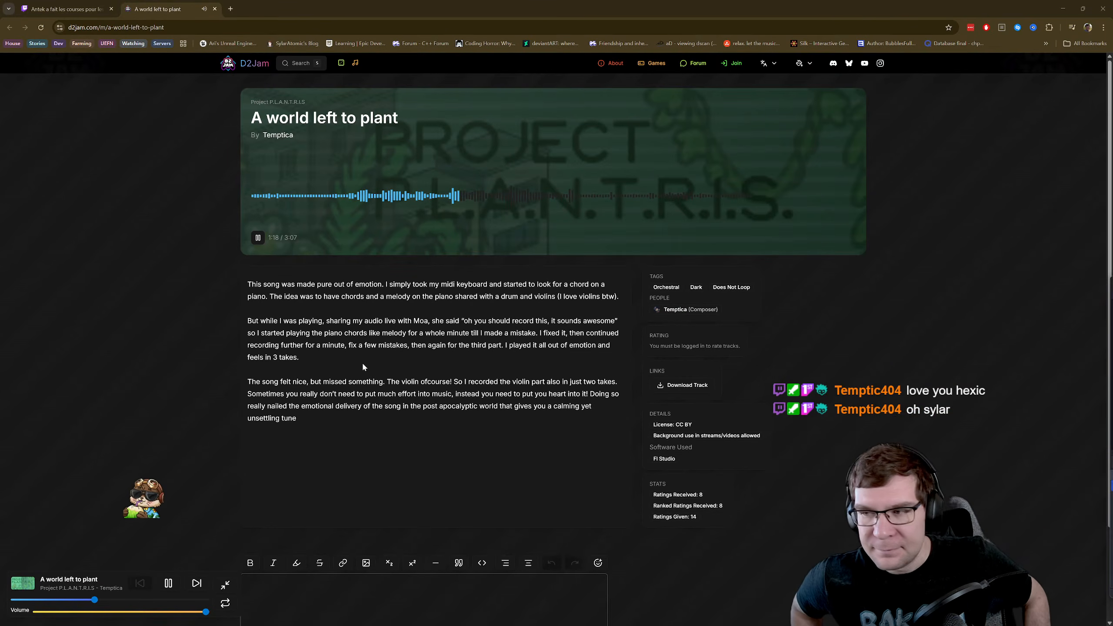
{"action": "right_click", "coordinate": [703, 384]}
{"action": "left_click", "coordinate": [878, 390]}
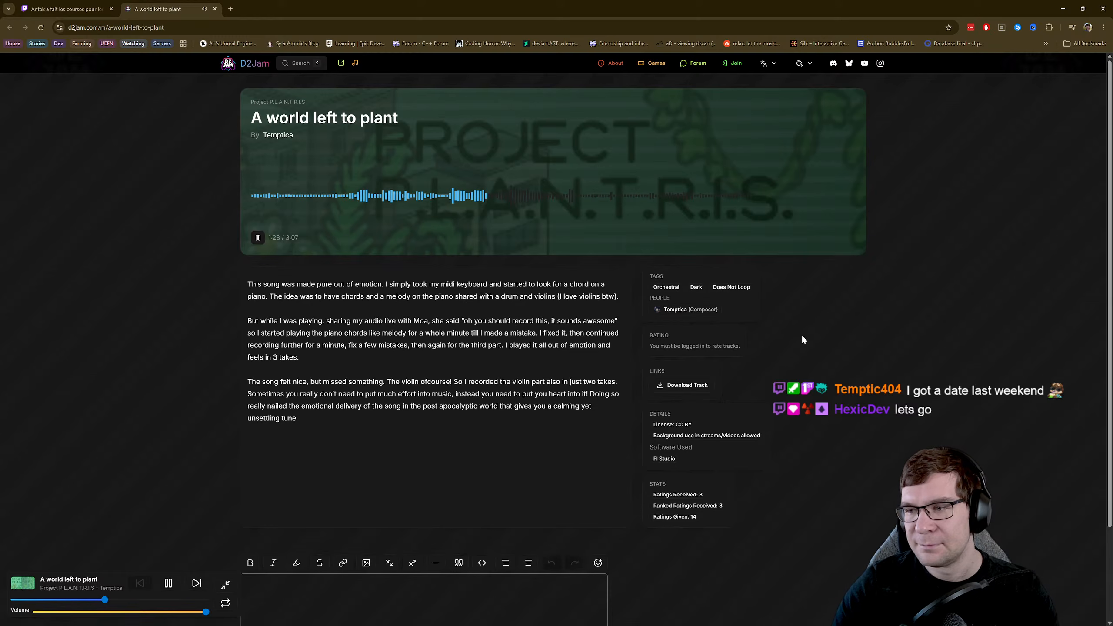
- Return to the play test, place a Gun Tower on the central walkway, close its stats panel, and end the play test
{"action": "key", "text": "alt+Tab"}
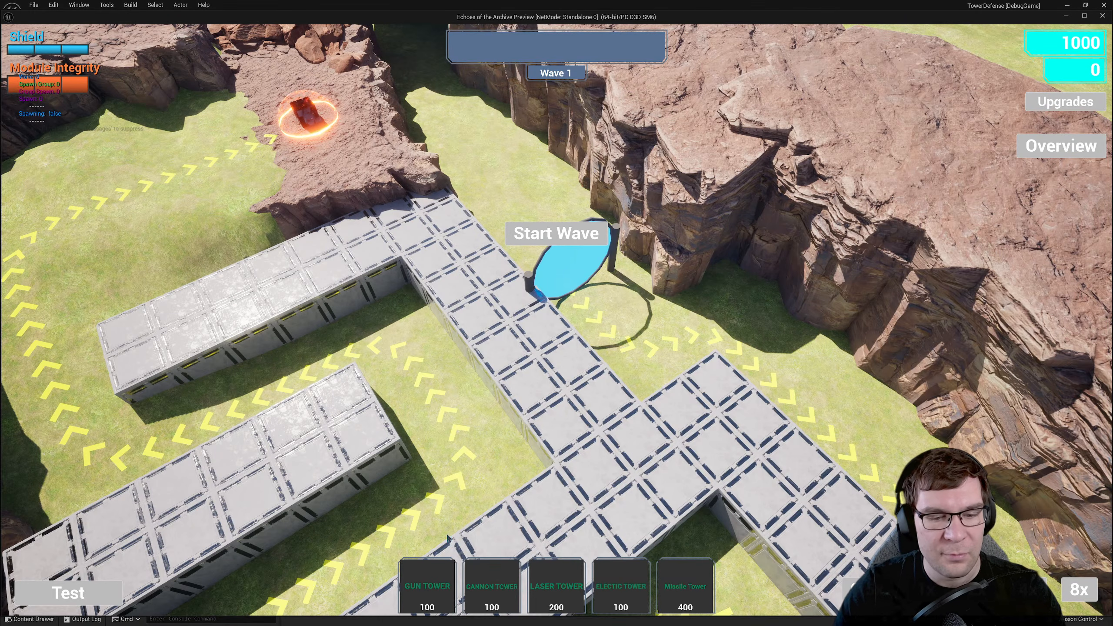
{"action": "left_click", "coordinate": [428, 588]}
{"action": "left_click", "coordinate": [503, 349]}
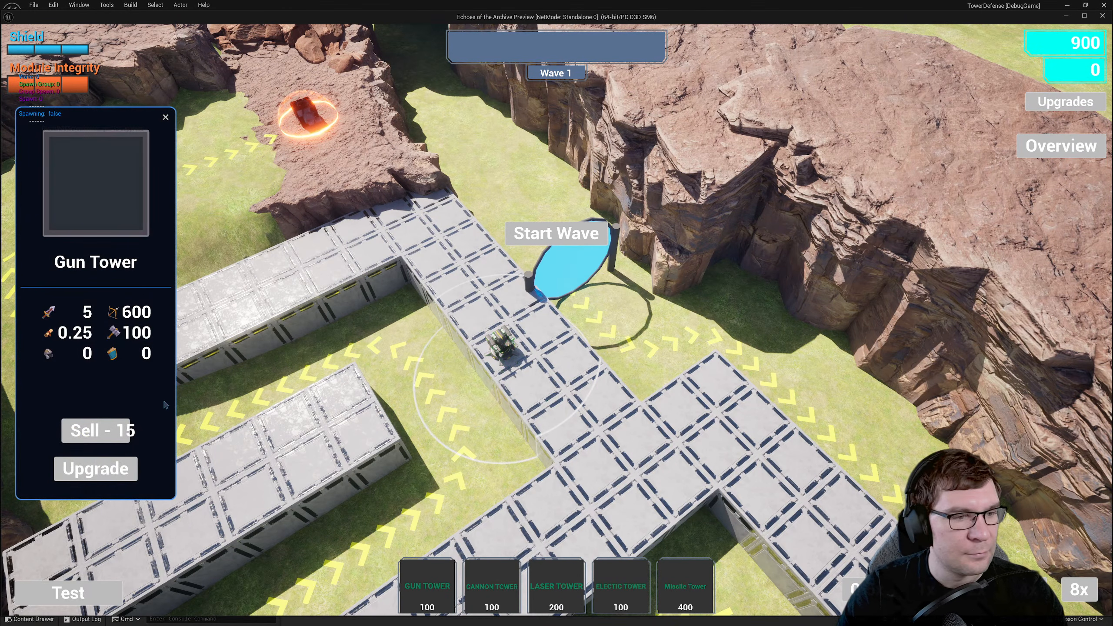
{"action": "left_click", "coordinate": [165, 118]}
{"action": "key", "text": "Escape"}
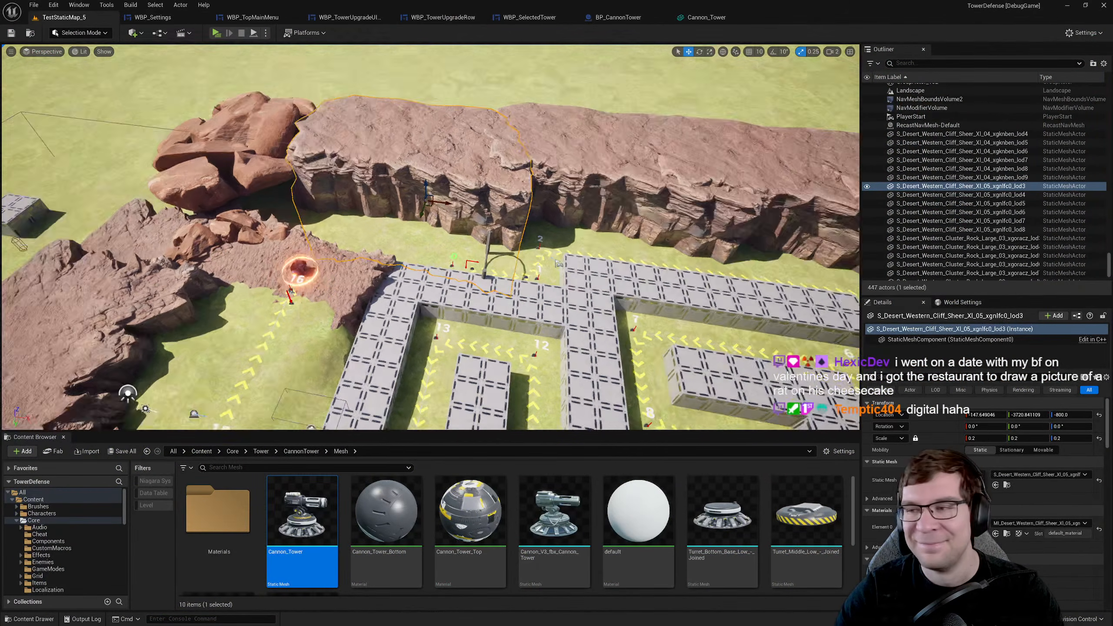
- Enlarge the Content Browser beneath the level viewport and clear its asset selection
{"action": "right_click_drag", "start_coordinate": [539, 268], "coordinate": [574, 241]}
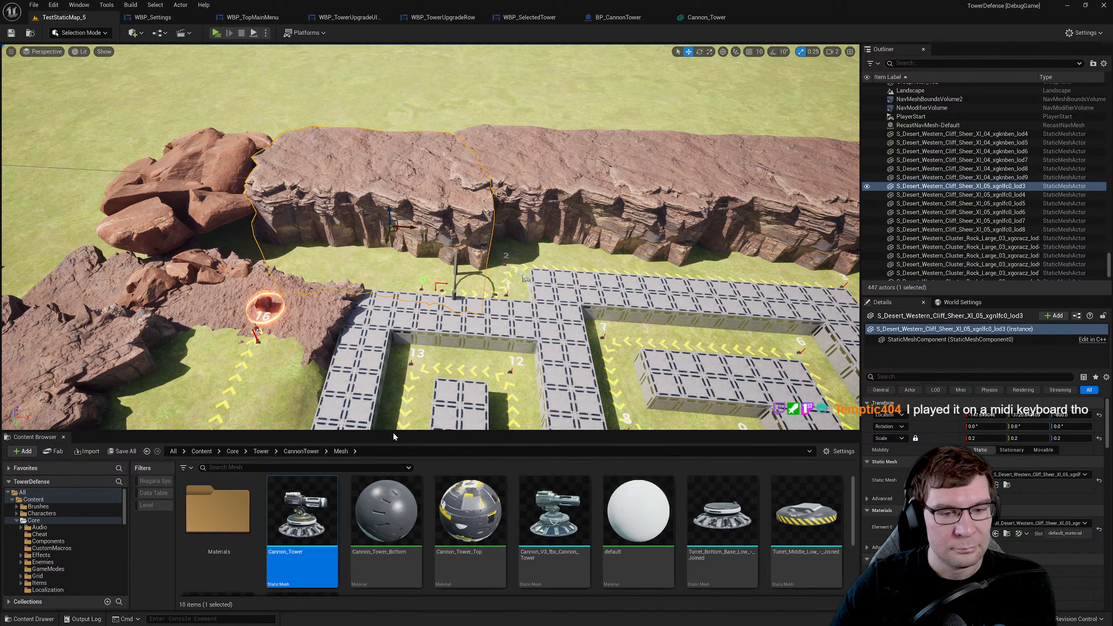
{"action": "left_click_drag", "start_coordinate": [393, 431], "coordinate": [400, 326]}
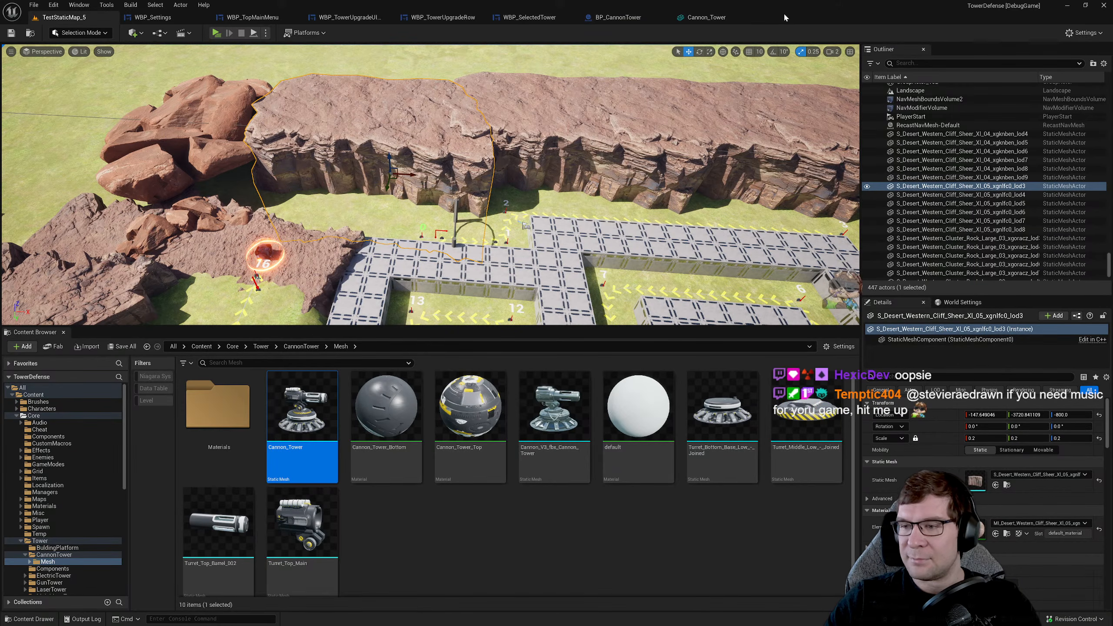
{"action": "right_click_drag", "start_coordinate": [579, 260], "coordinate": [600, 211]}
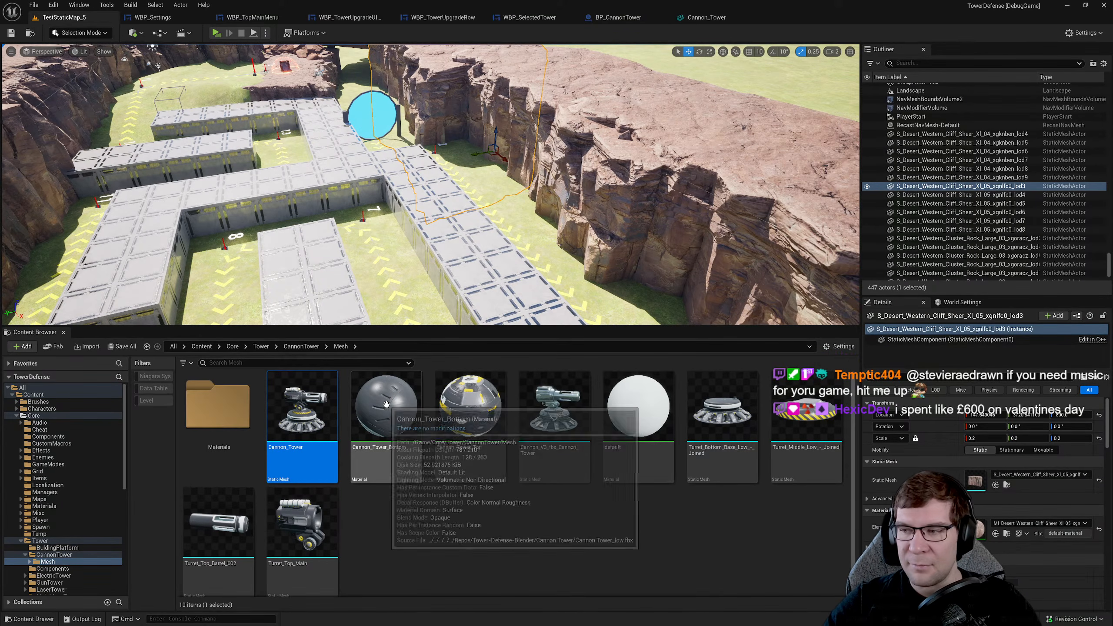
{"action": "left_click", "coordinate": [506, 530]}
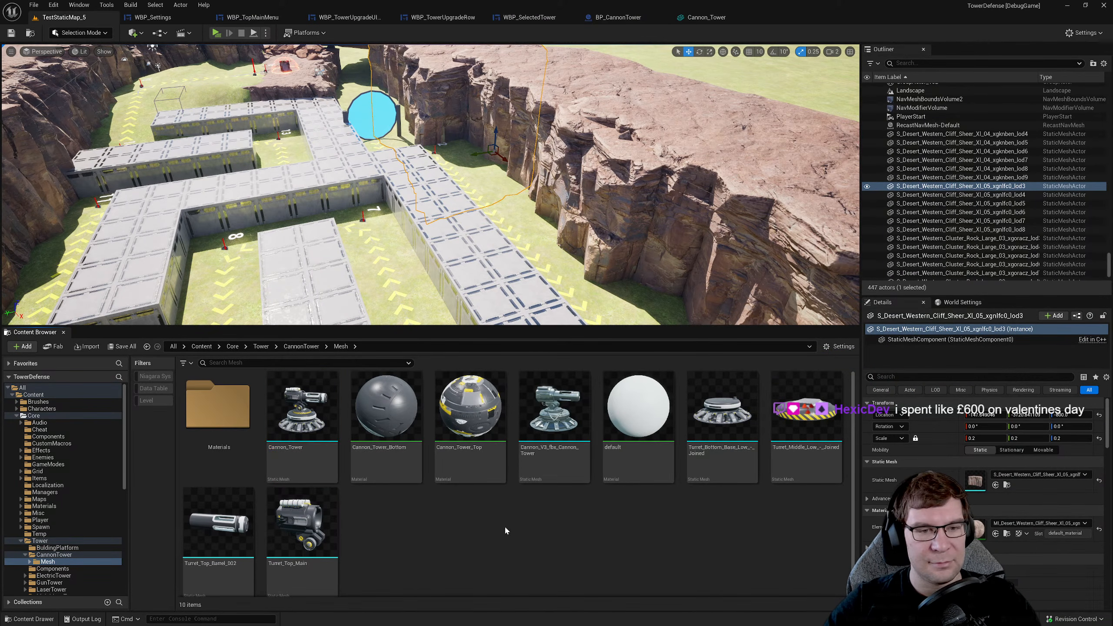
{"action": "mouse_move", "coordinate": [485, 222]}
{"action": "right_mouse_down"}
{"action": "mouse_move", "coordinate": [614, 222]}
{"action": "mouse_move", "coordinate": [485, 222]}
{"action": "right_mouse_up"}
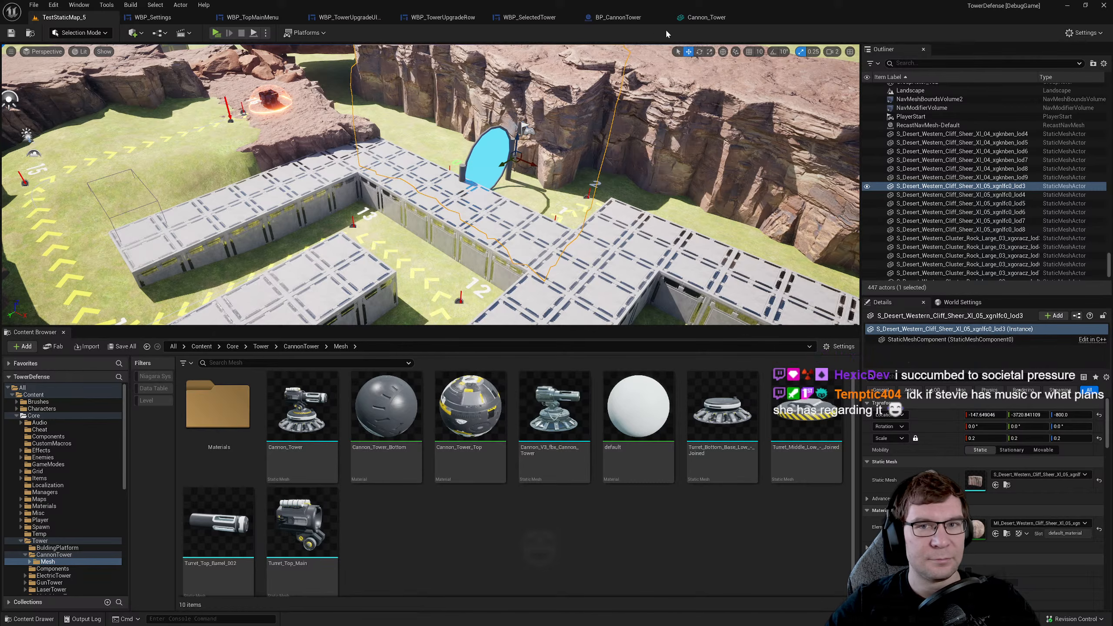
- Look through the open WBP_TowerUpgradeRow, WBP_SelectedTower, BP_CannonTower and Cannon_Tower assets
{"action": "left_click", "coordinate": [440, 17]}
{"action": "left_click", "coordinate": [528, 17]}
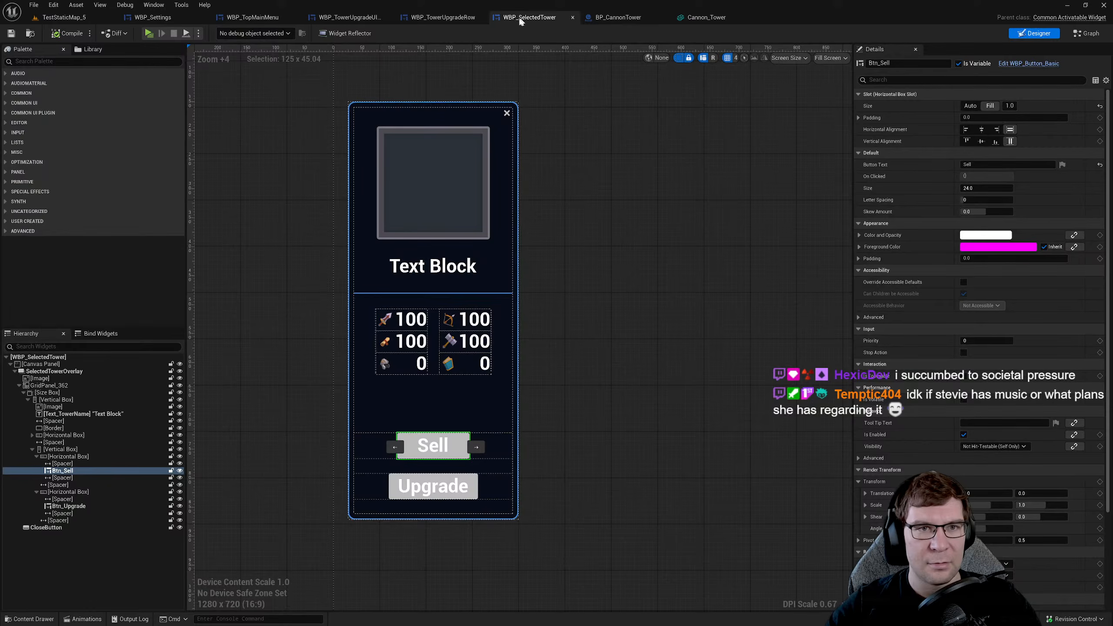
{"action": "left_click", "coordinate": [435, 18]}
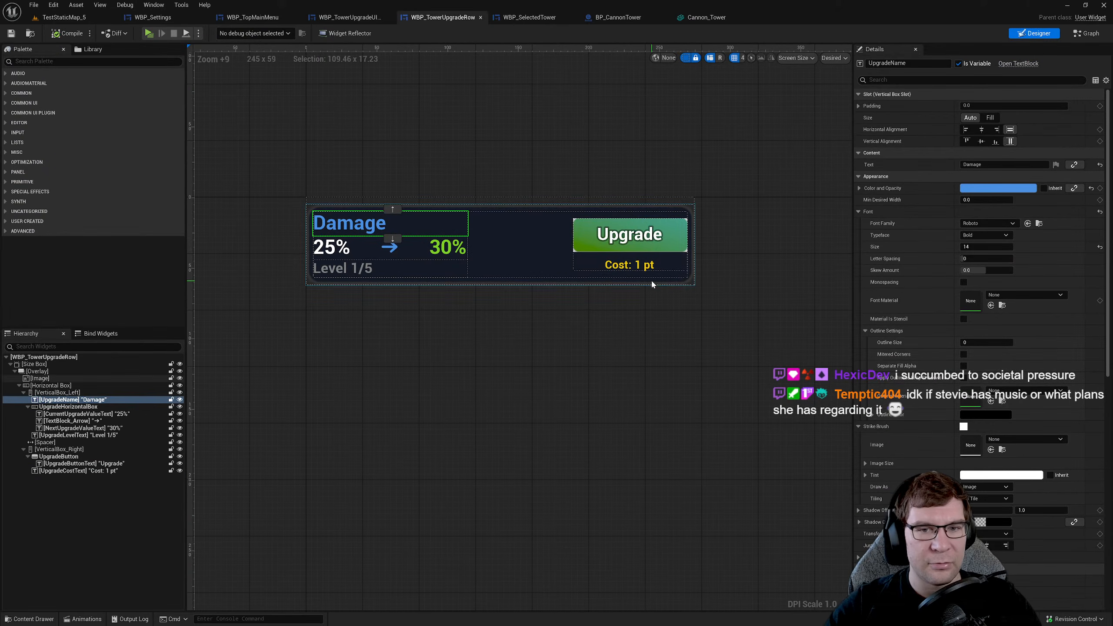
{"action": "left_click", "coordinate": [635, 237]}
{"action": "left_click", "coordinate": [634, 17]}
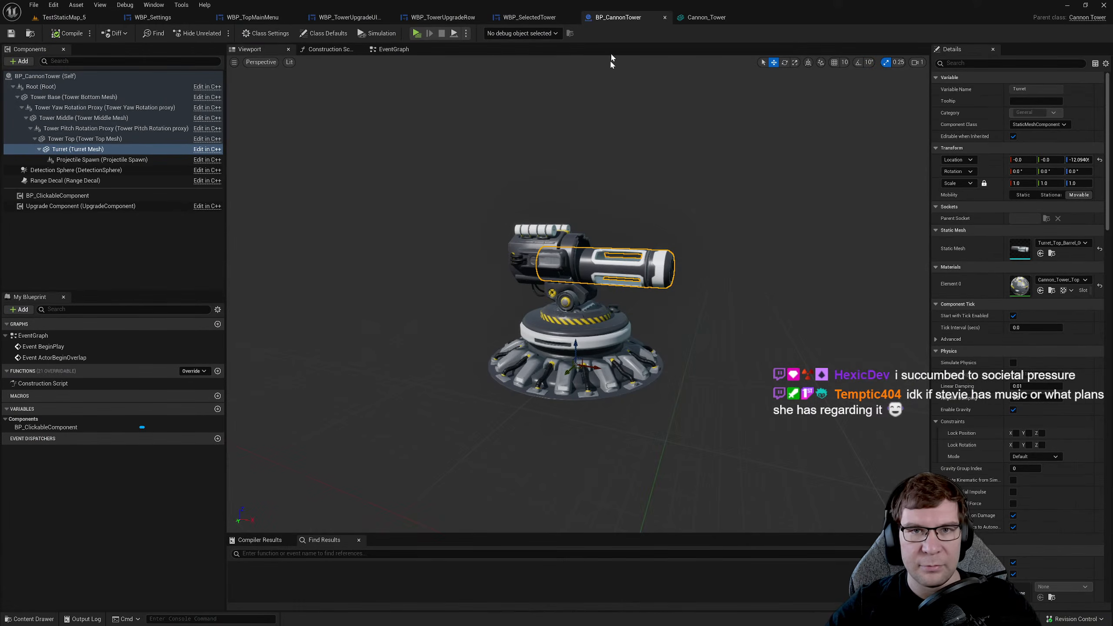
{"action": "left_click", "coordinate": [718, 18]}
- In WBP_SelectedTower, reduce the Sell button's text size, trying 12 and settling on 16
{"action": "left_click", "coordinate": [528, 18]}
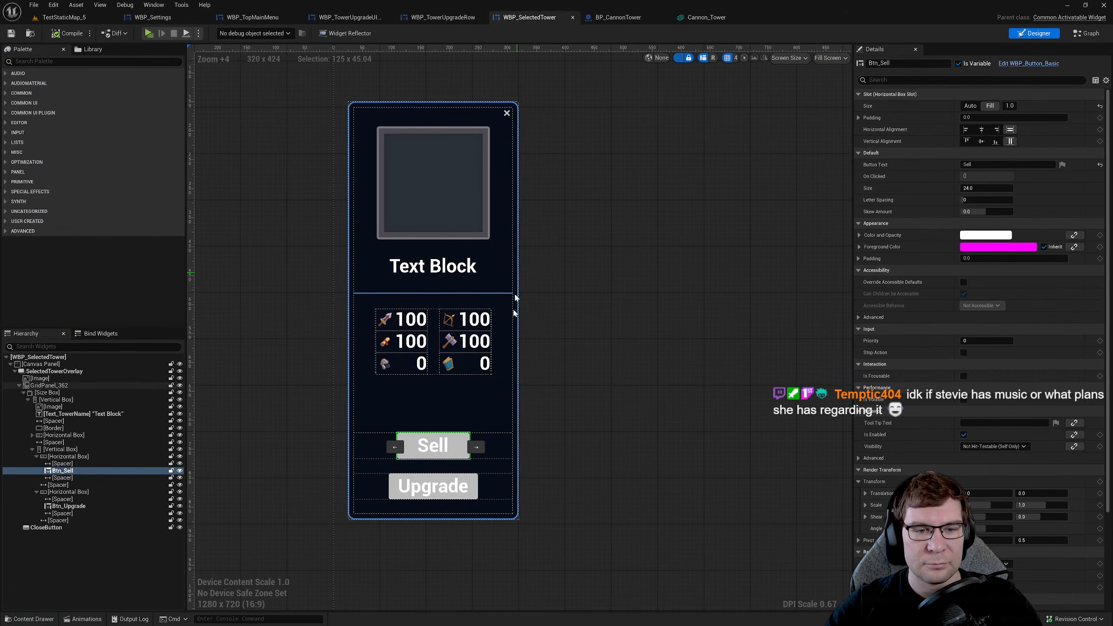
{"action": "left_click", "coordinate": [982, 189]}
{"action": "type", "text": "12"}
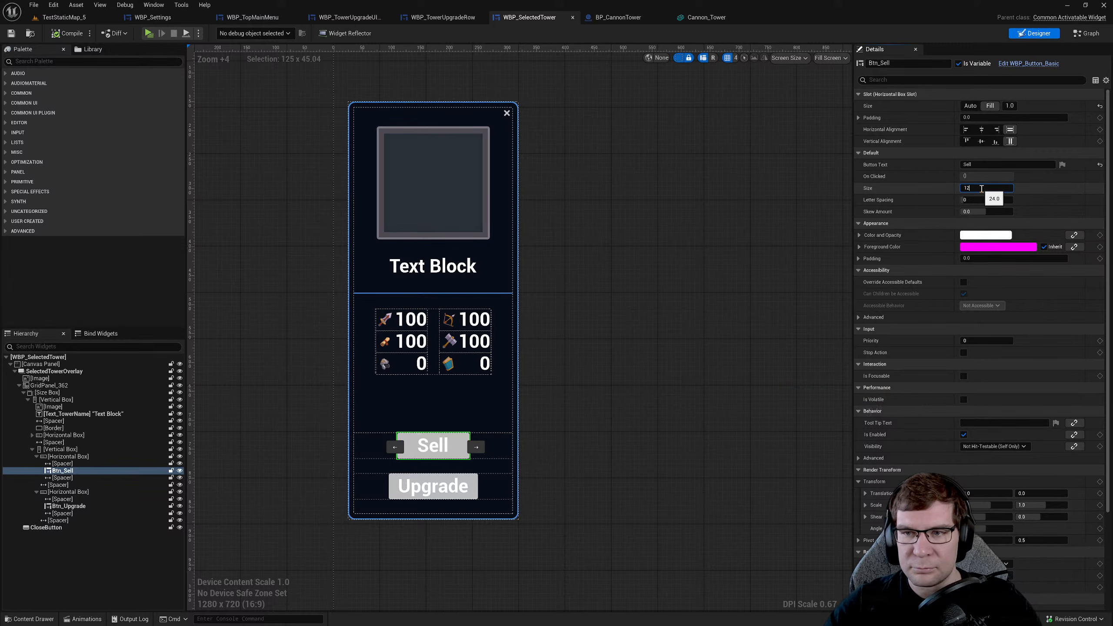
{"action": "key", "text": "Return"}
{"action": "left_click", "coordinate": [982, 188]}
{"action": "double_click", "coordinate": [982, 188]}
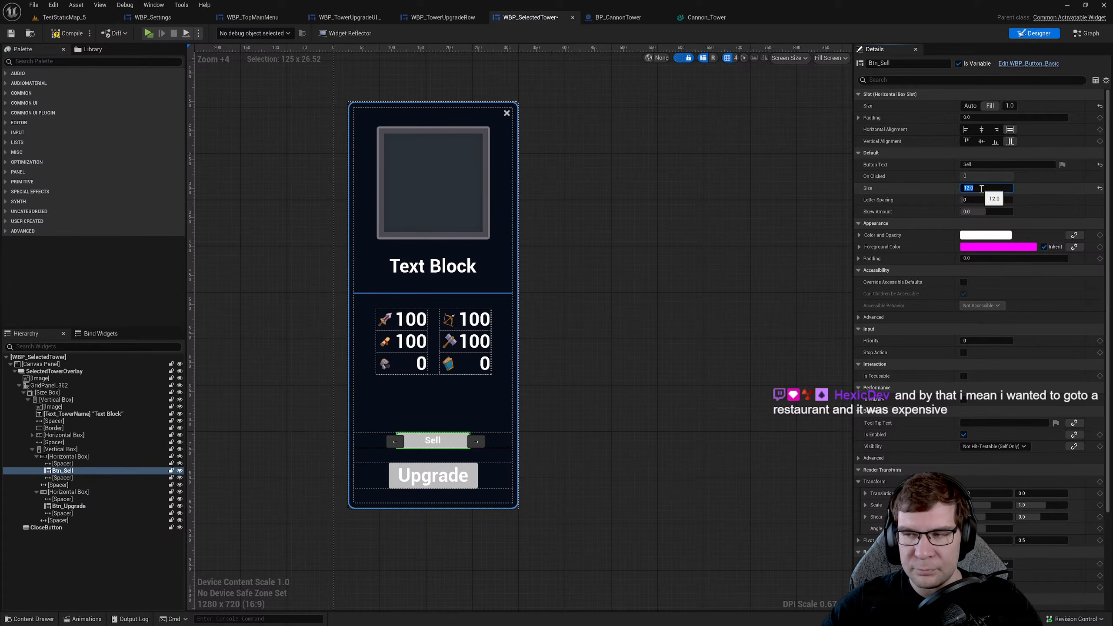
{"action": "type", "text": "16"}
{"action": "key", "text": "Return"}
- Set the Upgrade button's text size to 16 in the selected-tower panel
{"action": "left_click", "coordinate": [416, 490]}
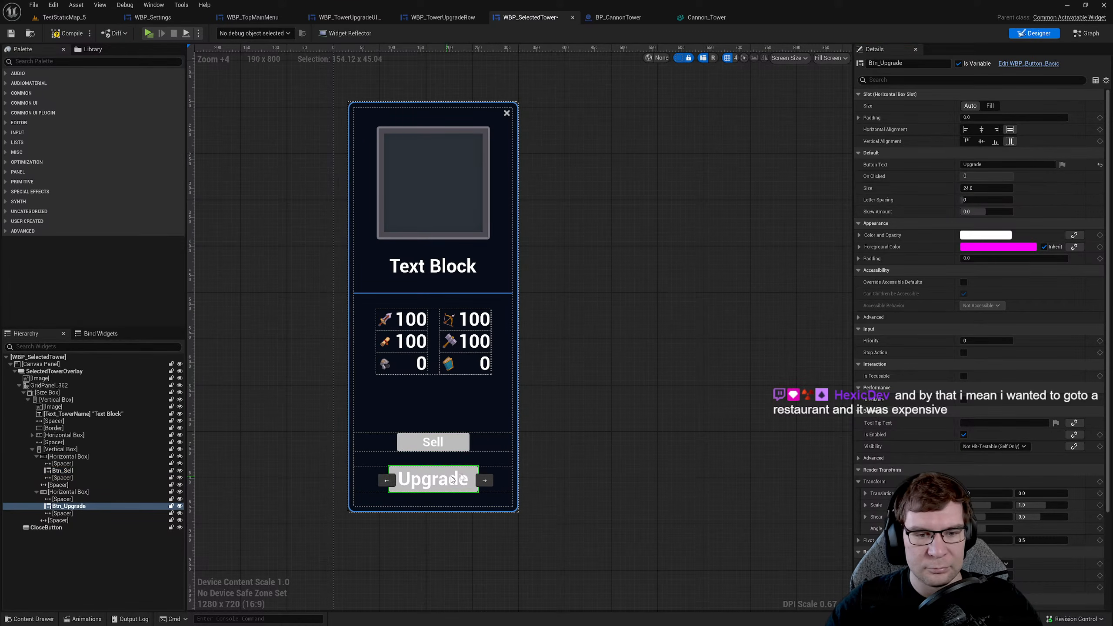
{"action": "double_click", "coordinate": [981, 189]}
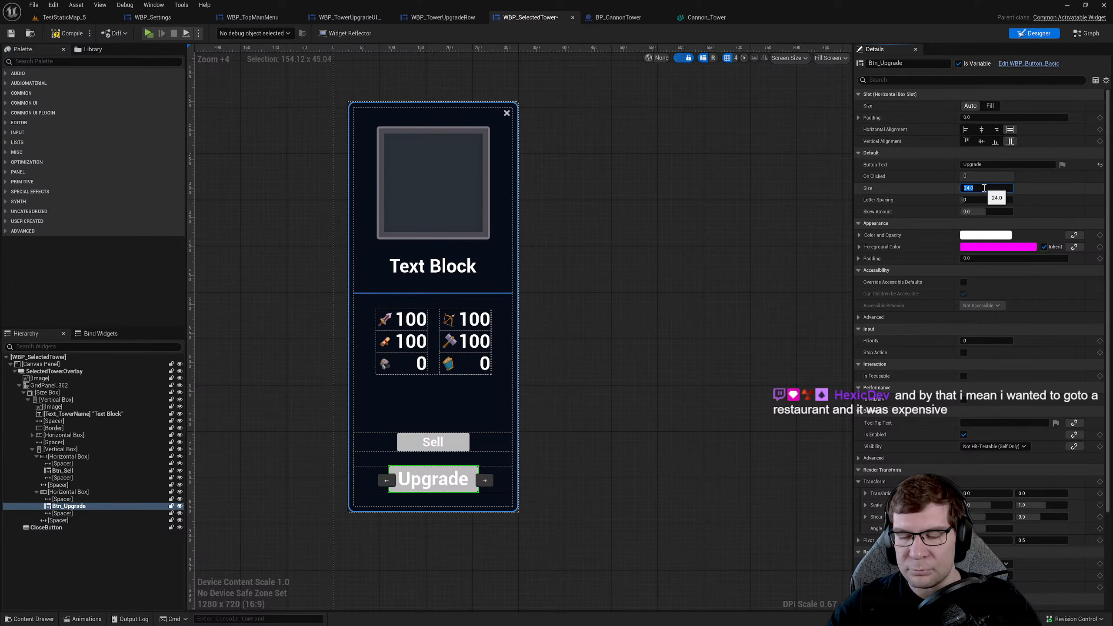
{"action": "type", "text": "16"}
{"action": "key", "text": "Return"}
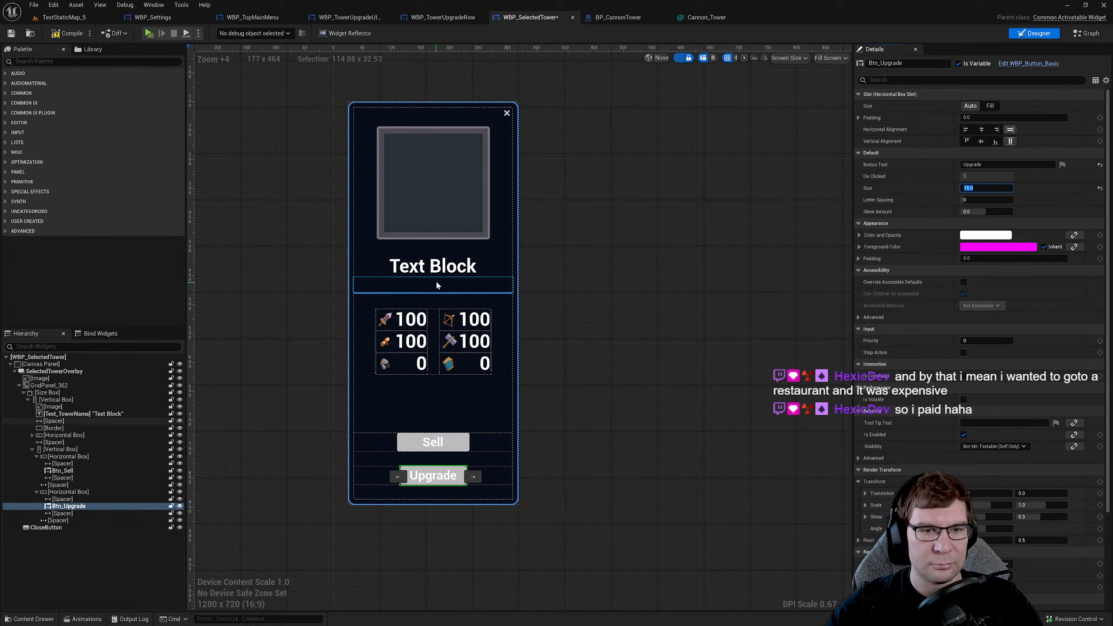
- Move the tower name text above the tower image and delete the spacer above the divider border
{"action": "left_click", "coordinate": [435, 272]}
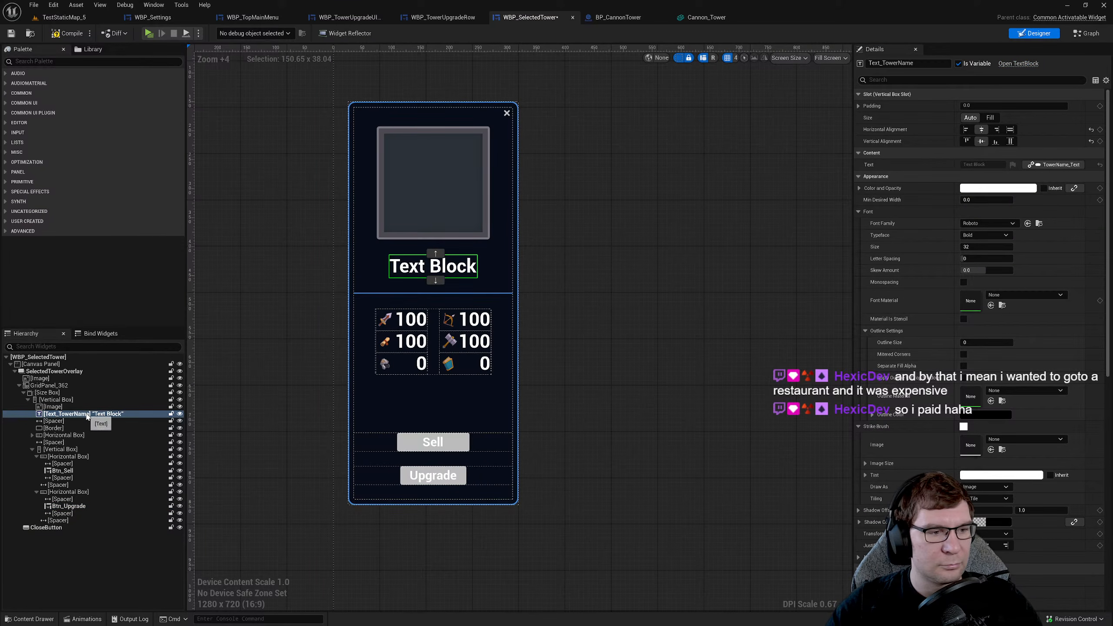
{"action": "mouse_move", "coordinate": [88, 415]}
{"action": "left_mouse_down"}
{"action": "mouse_move", "coordinate": [87, 405]}
{"action": "mouse_move", "coordinate": [70, 417]}
{"action": "mouse_move", "coordinate": [104, 425]}
{"action": "left_mouse_up"}
{"action": "key", "text": "Delete"}
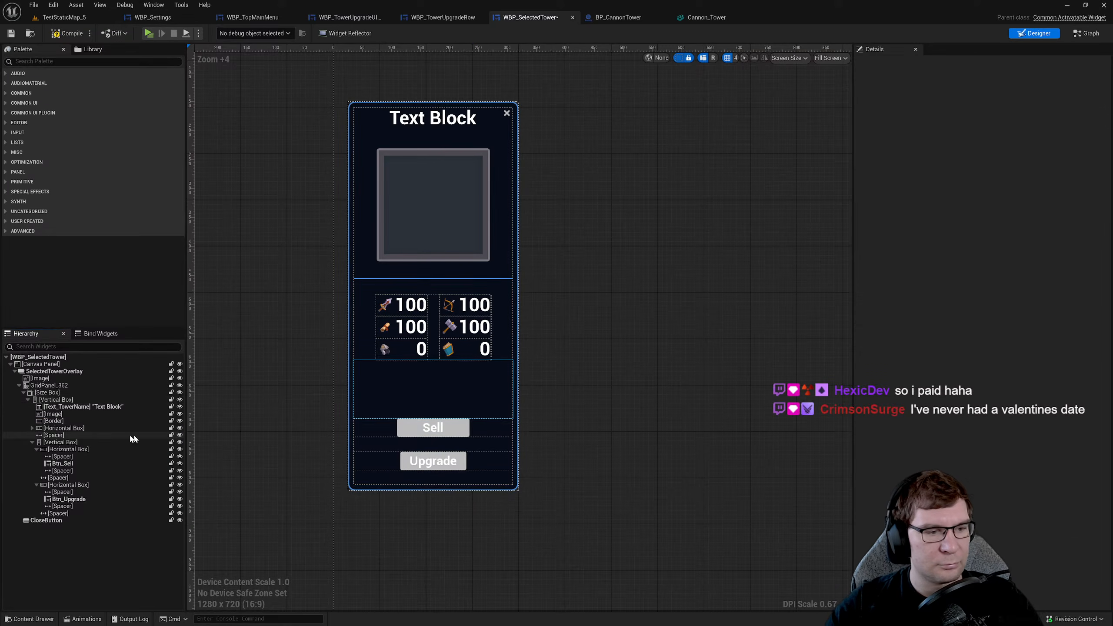
- Examine the layout settings of the panel's divider border, size box, Sell button and stats box
{"action": "left_click", "coordinate": [77, 435]}
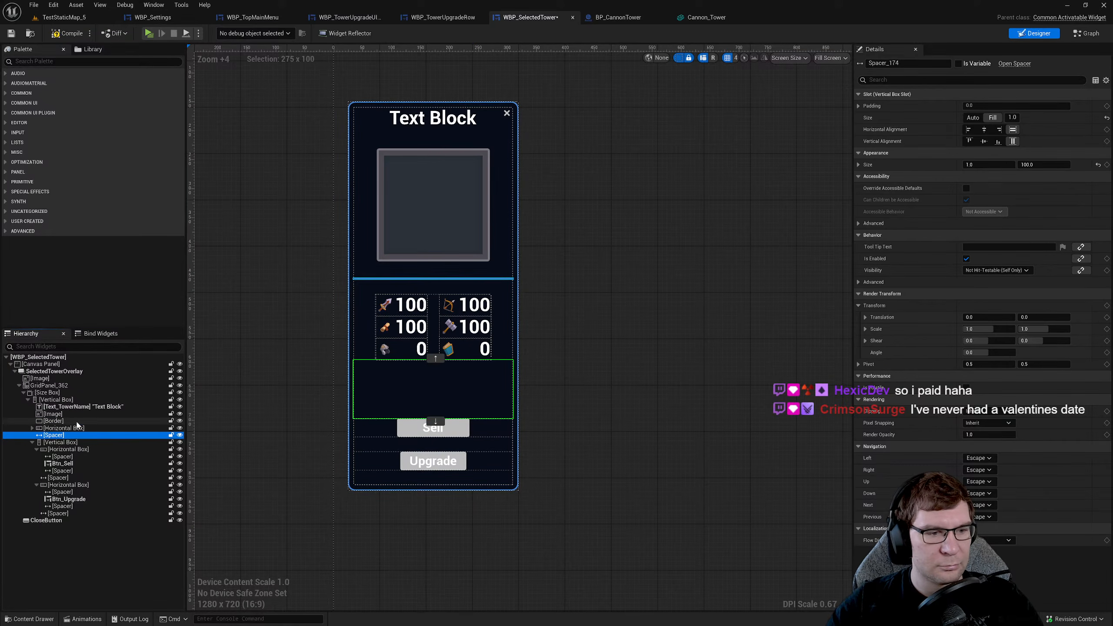
{"action": "left_click", "coordinate": [73, 421]}
{"action": "scroll", "coordinate": [535, 283], "scroll_direction": "up", "scroll_amount": 4}
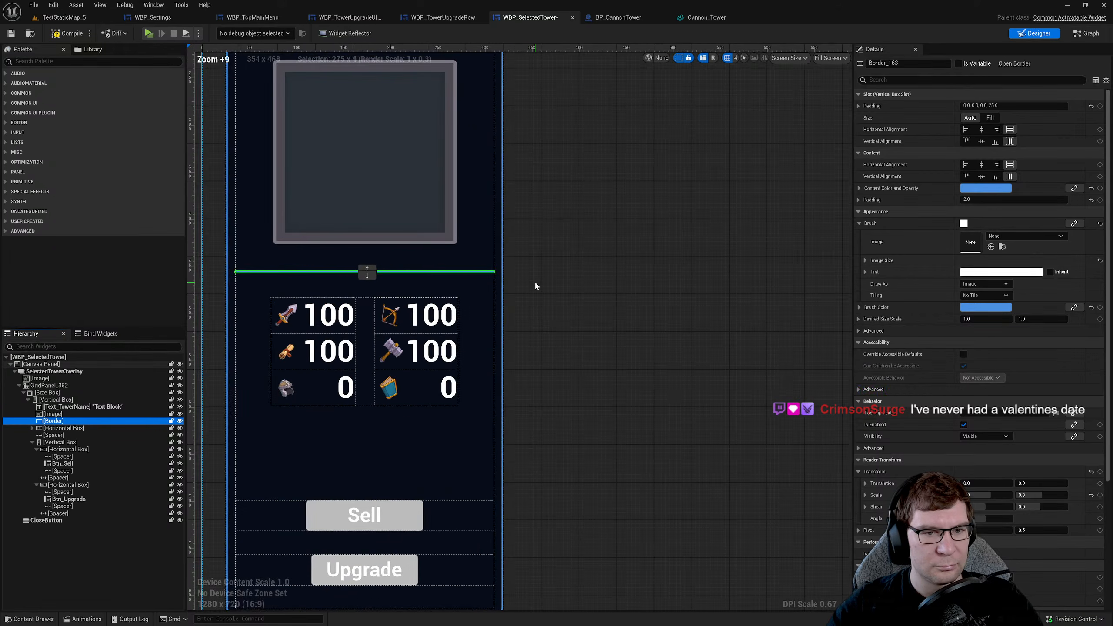
{"action": "scroll", "coordinate": [535, 281], "scroll_direction": "down", "scroll_amount": 3}
{"action": "right_click_drag", "start_coordinate": [551, 206], "coordinate": [623, 238]}
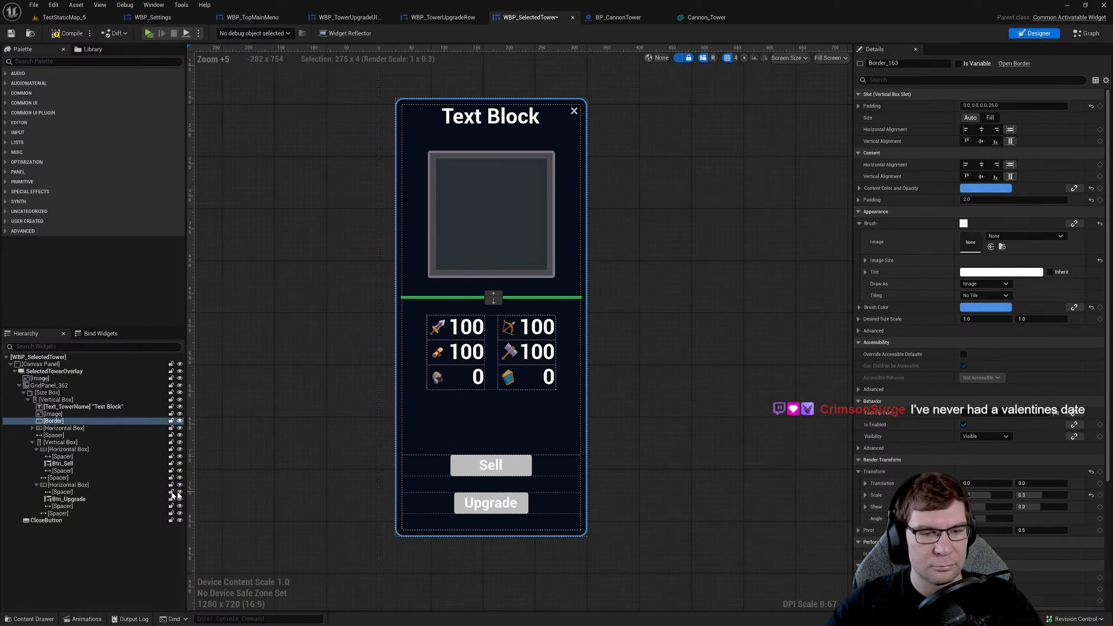
{"action": "left_click", "coordinate": [52, 400]}
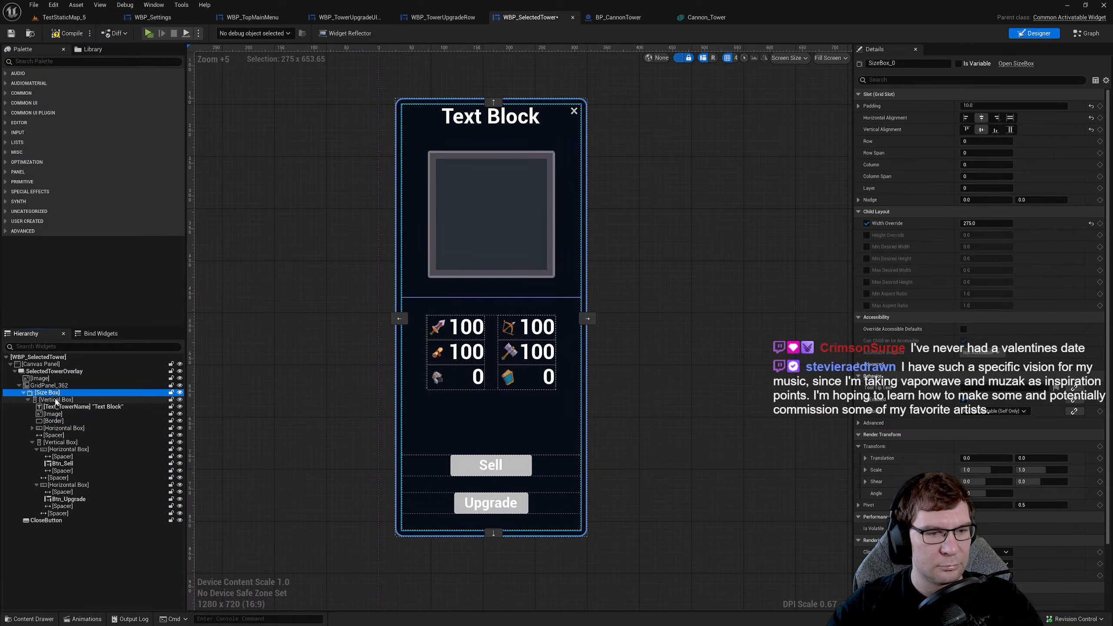
{"action": "left_click", "coordinate": [47, 392]}
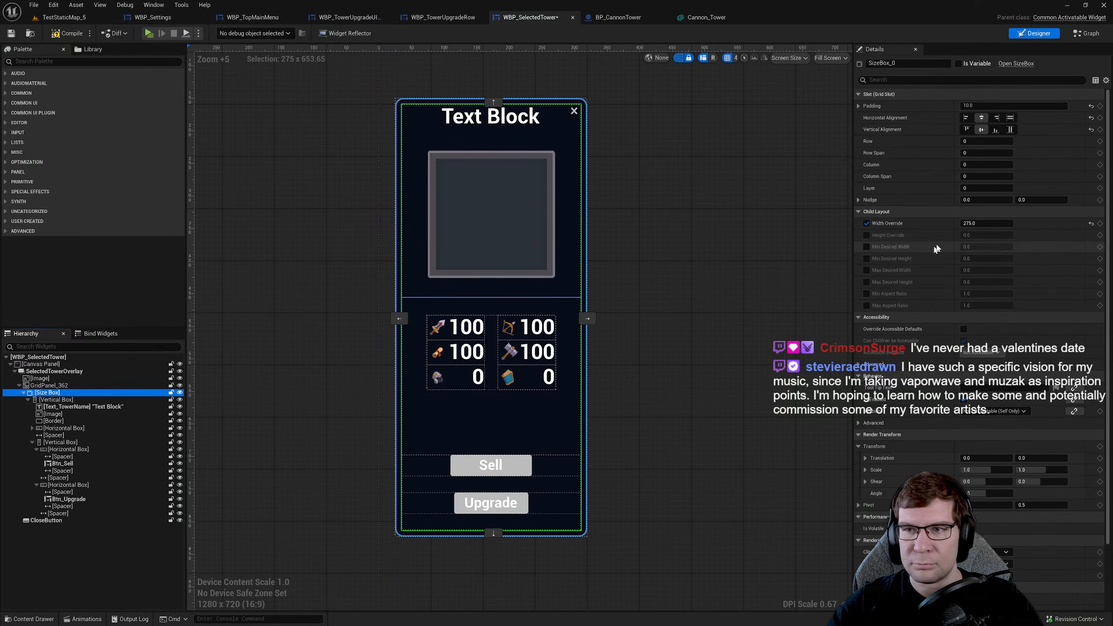
{"action": "left_click", "coordinate": [88, 471]}
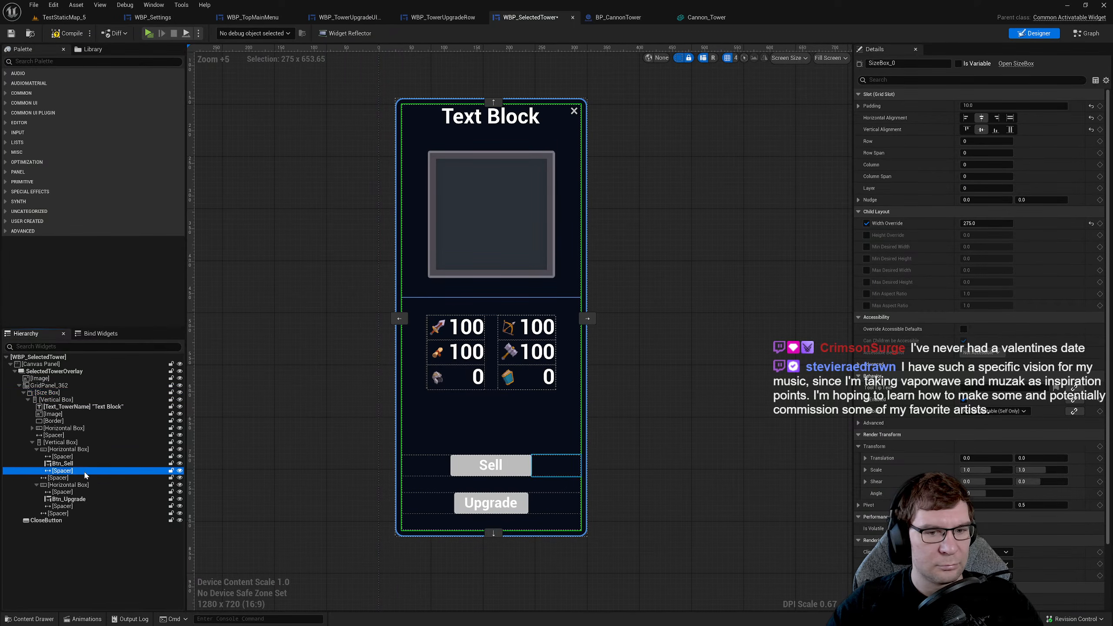
{"action": "left_click", "coordinate": [93, 463]}
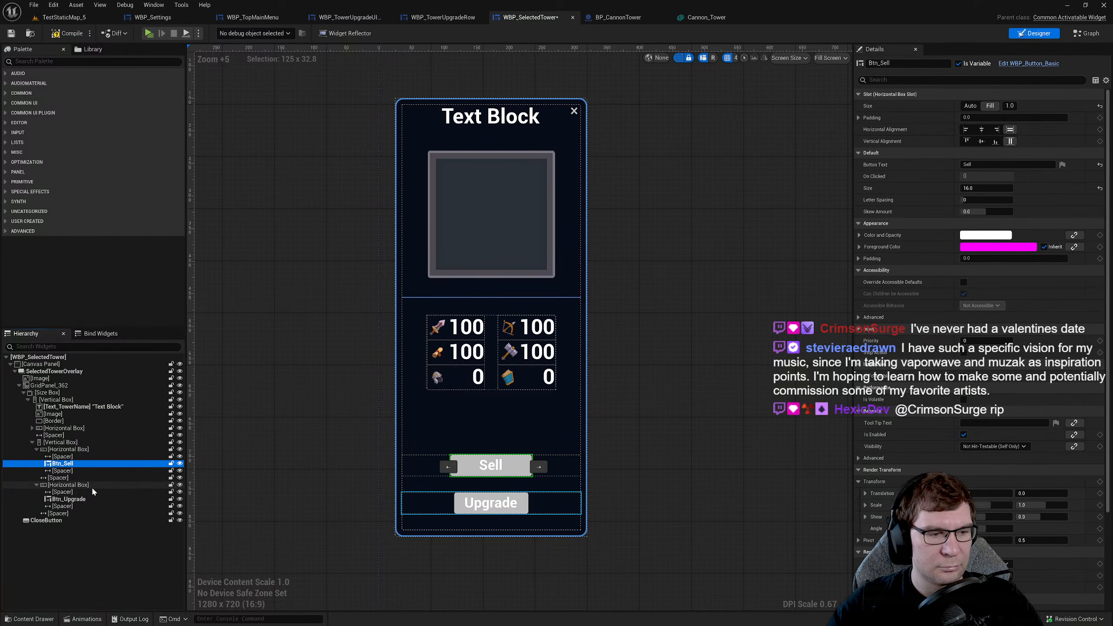
{"action": "left_click", "coordinate": [87, 441]}
{"action": "left_click", "coordinate": [85, 428]}
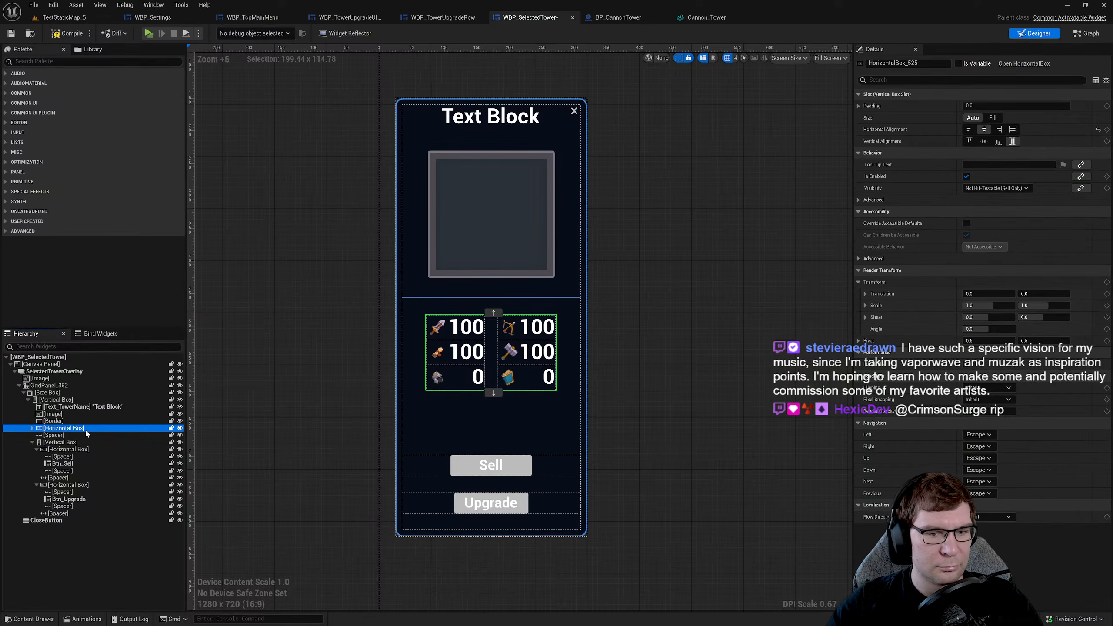
- Set the height of the spacer between the stats and the Sell button to 50
{"action": "left_click", "coordinate": [90, 435]}
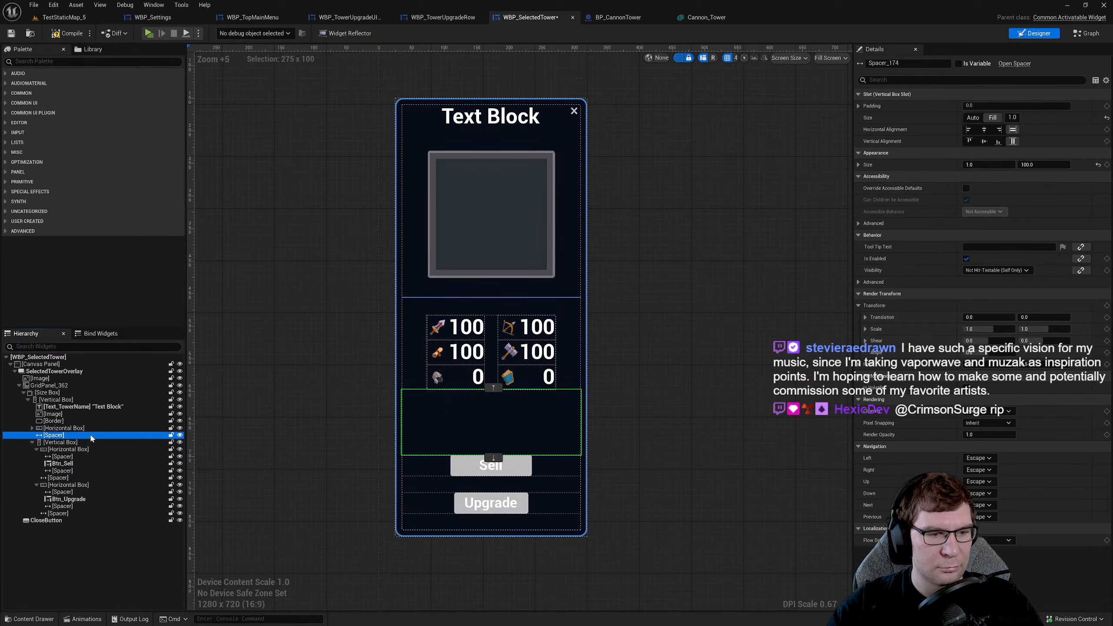
{"action": "left_click_drag", "start_coordinate": [1040, 166], "coordinate": [1025, 165]}
{"action": "left_click", "coordinate": [1039, 166]}
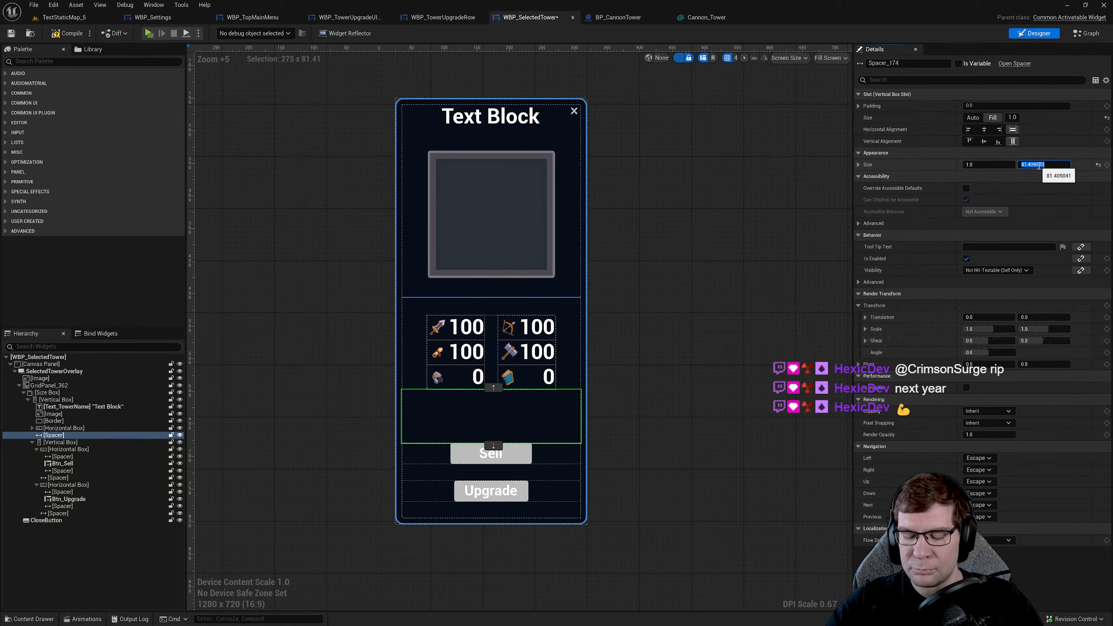
{"action": "type", "text": "50"}
{"action": "key", "text": "Return"}
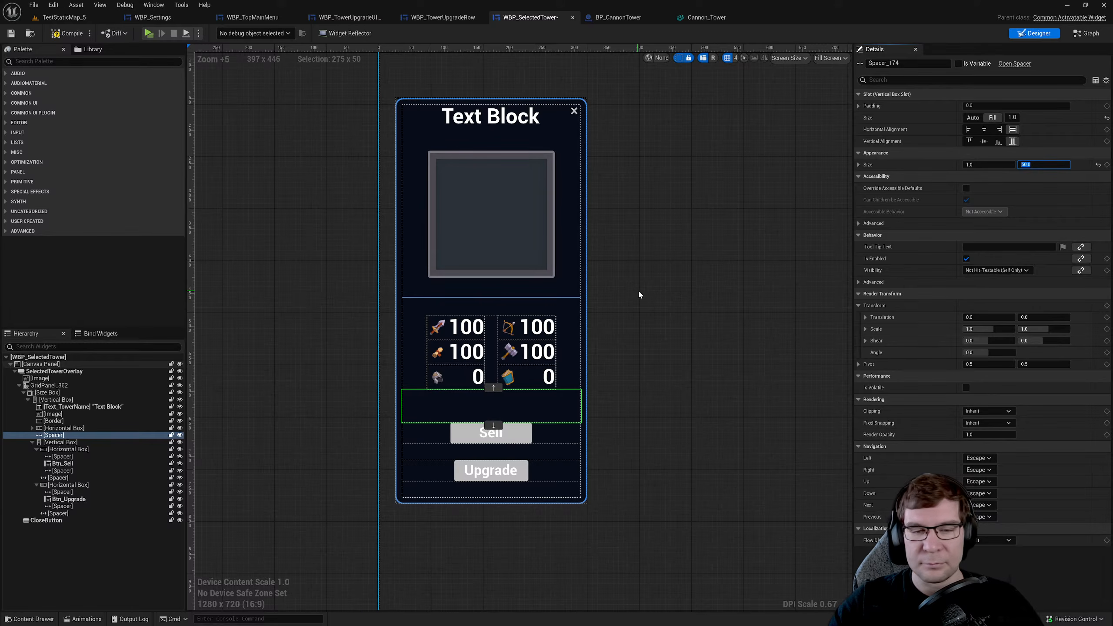
- Start a play test and place a Gun Tower on the central walkway to view its stats panel
{"action": "scroll", "coordinate": [638, 289], "scroll_direction": "down", "scroll_amount": 1}
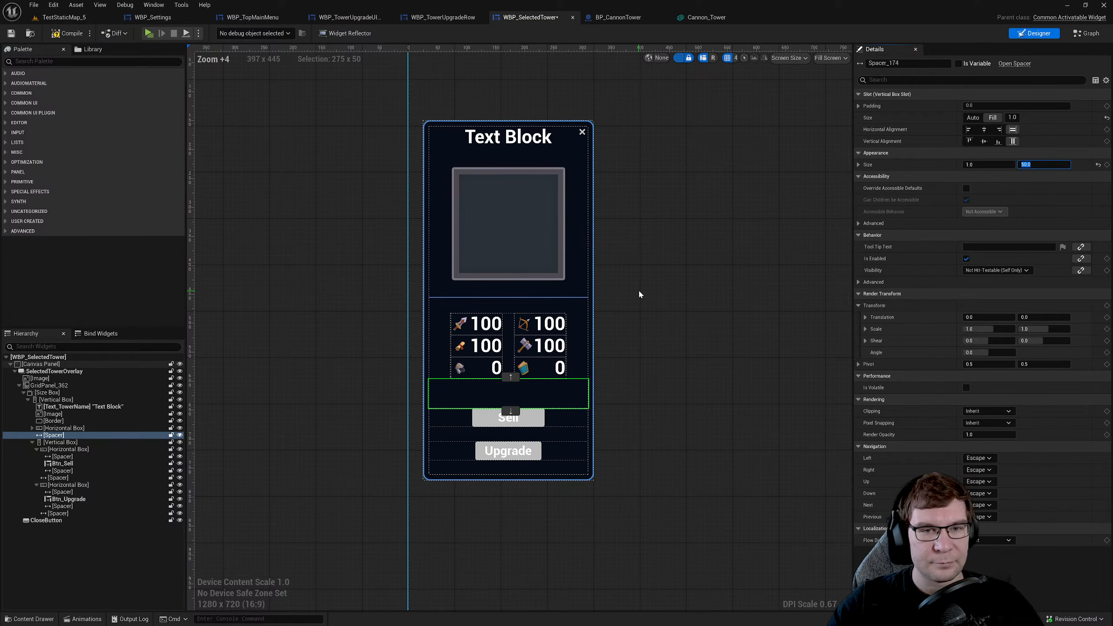
{"action": "left_click", "coordinate": [536, 157]}
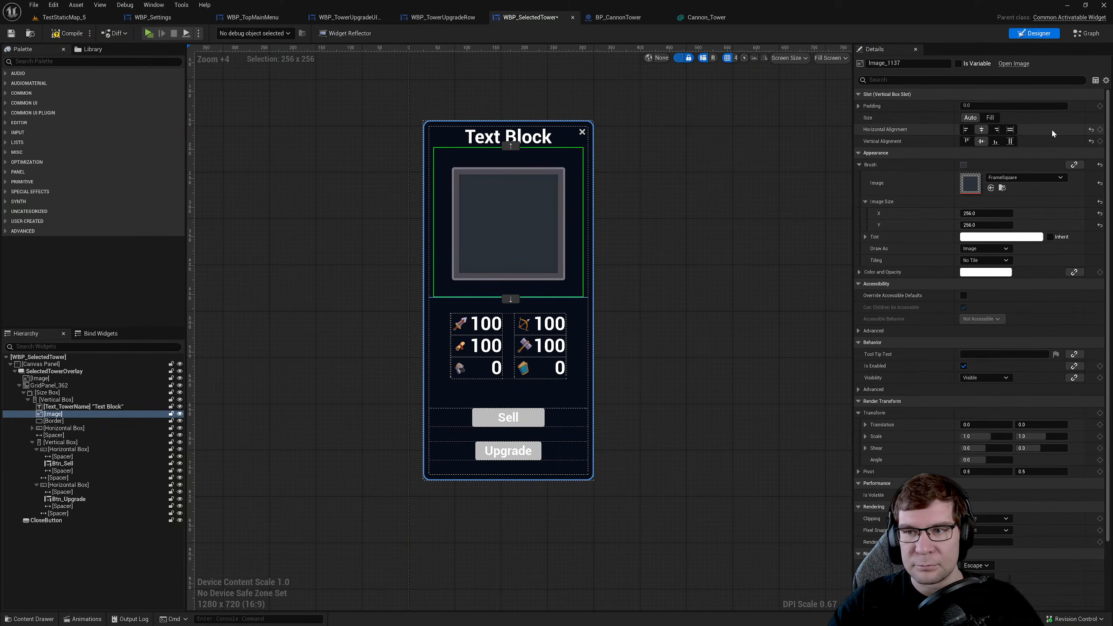
{"action": "left_click", "coordinate": [149, 33]}
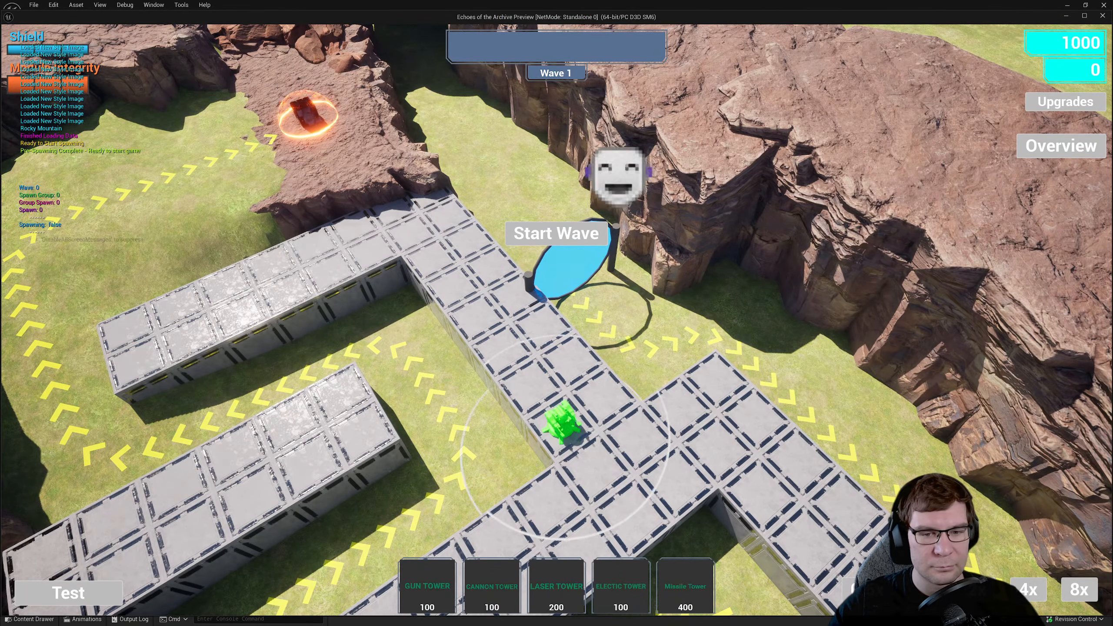
{"action": "left_click", "coordinate": [563, 423]}
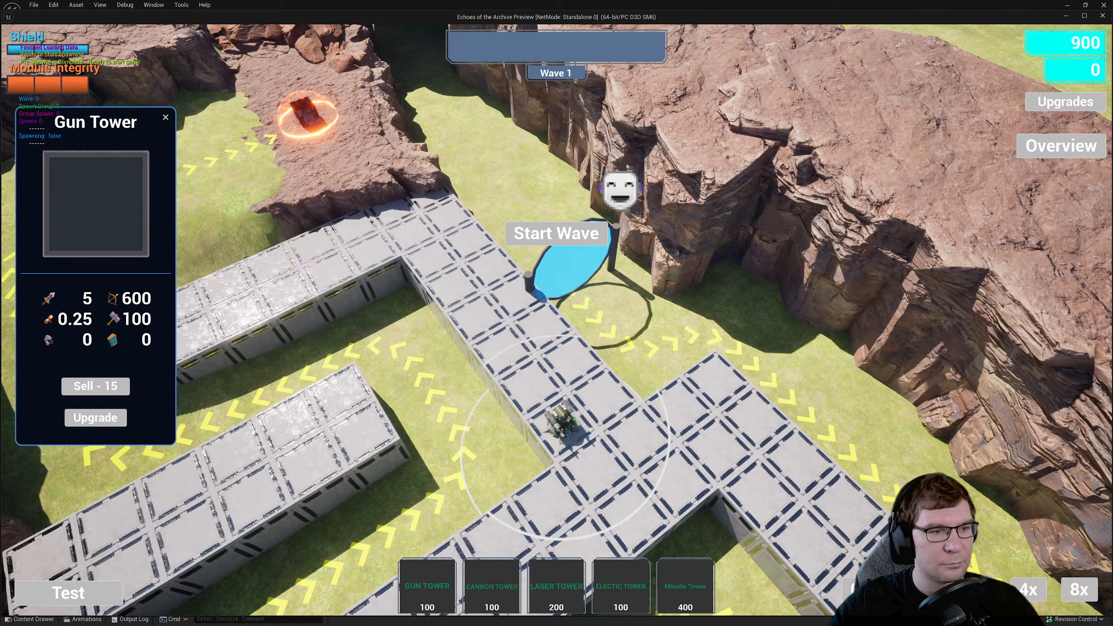
- Compare the Gun Tower's upgrade panel with its stats panel, close both, and end the play test
{"action": "left_click", "coordinate": [107, 419]}
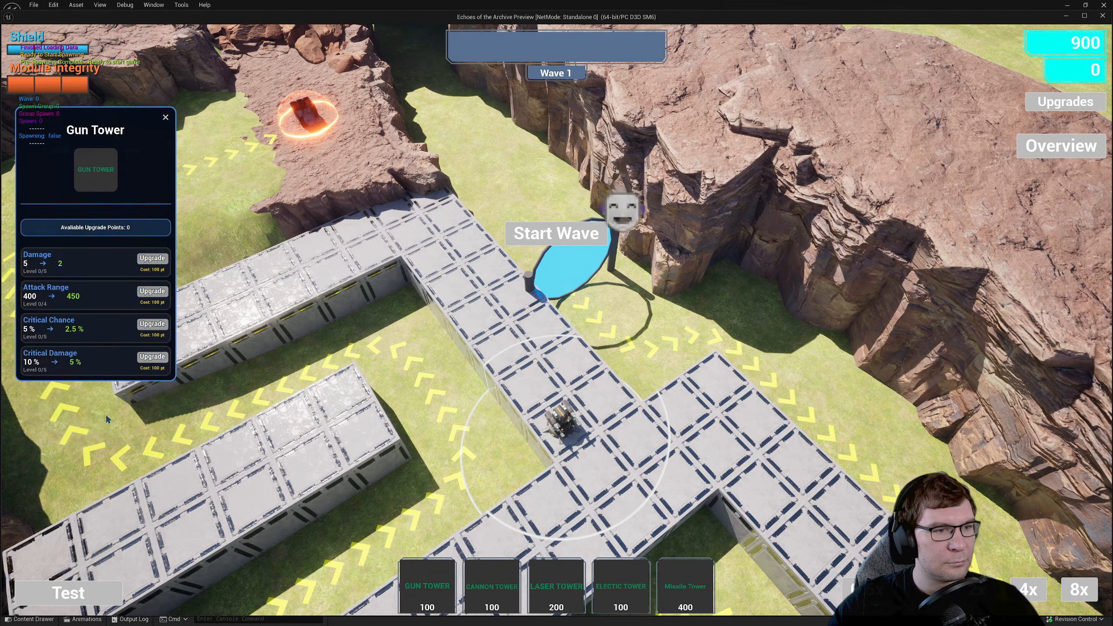
{"action": "left_click", "coordinate": [166, 118]}
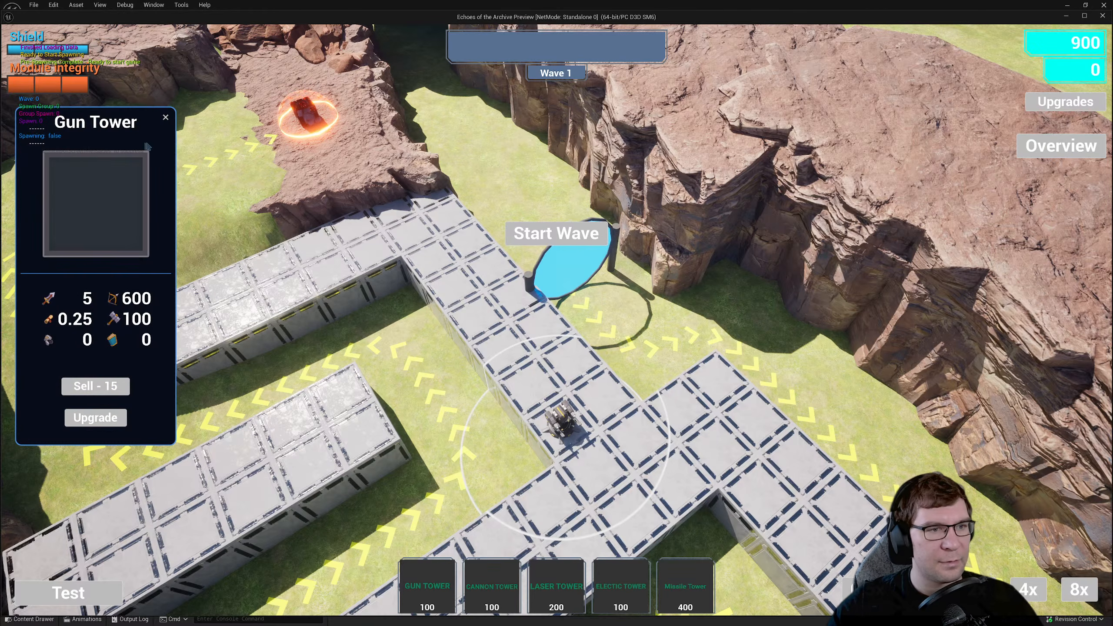
{"action": "left_click", "coordinate": [166, 118]}
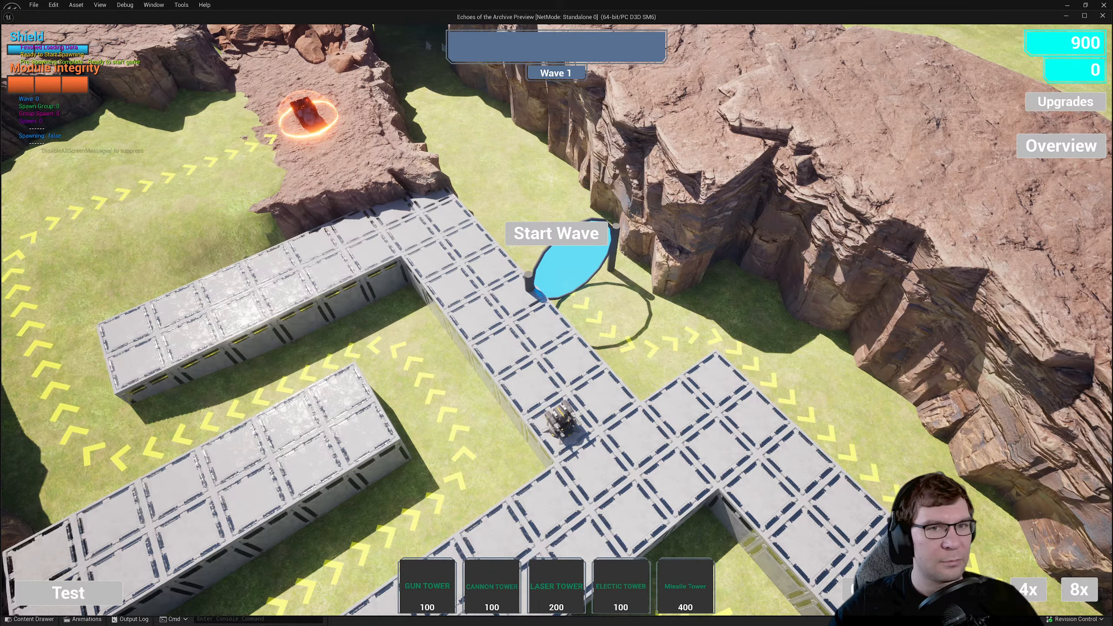
{"action": "left_click", "coordinate": [1101, 18]}
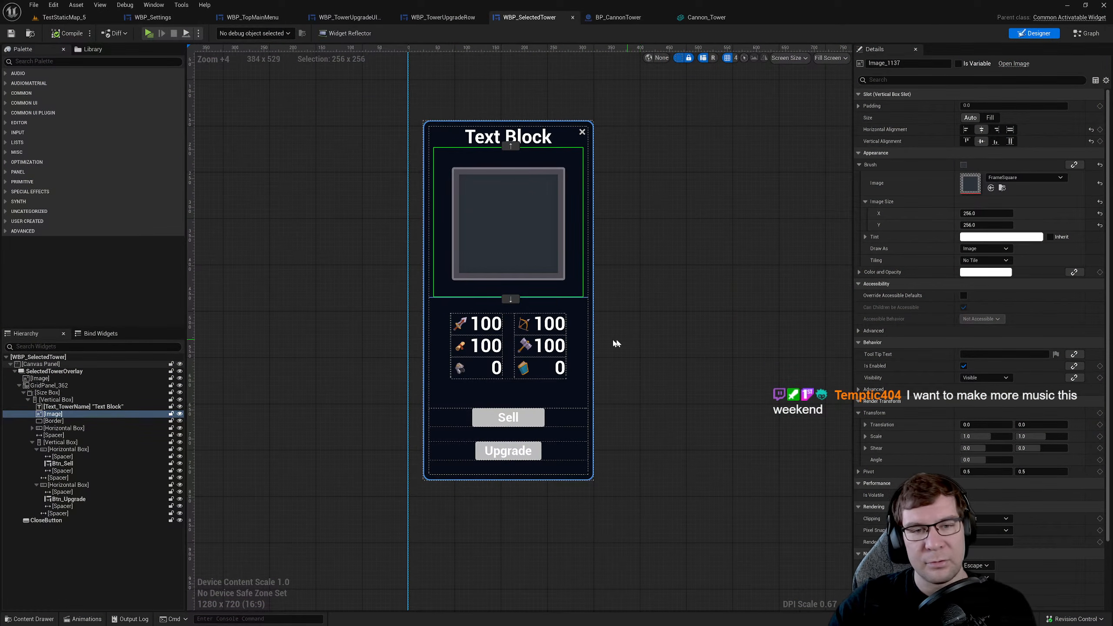
- Set the font size of the tower name text to 24, and compile and save the selected-tower widget
{"action": "left_click", "coordinate": [548, 139]}
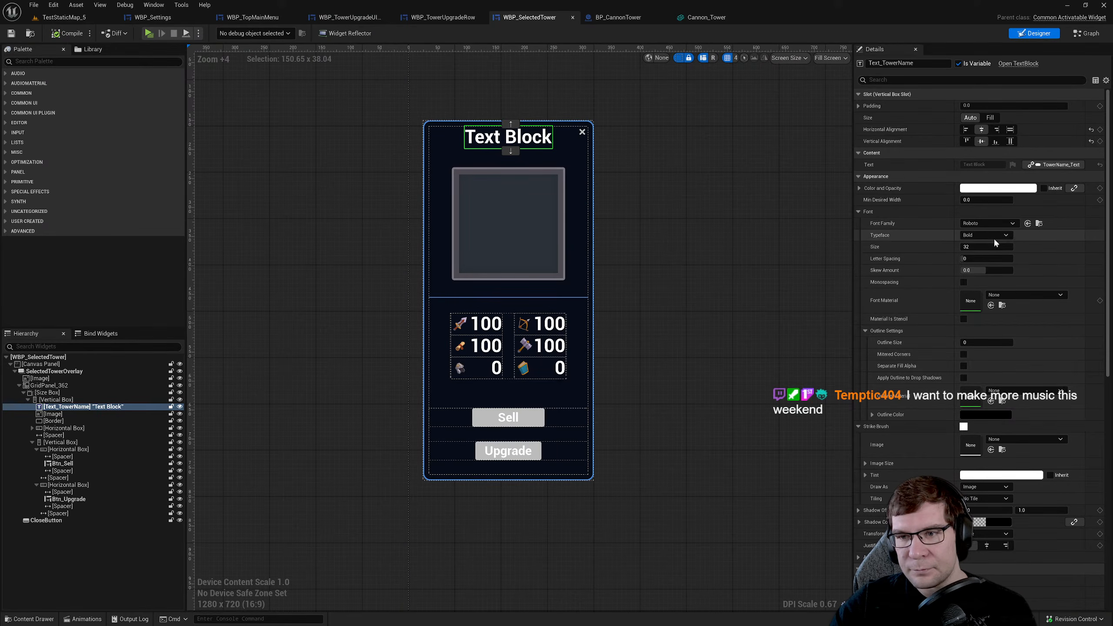
{"action": "left_click", "coordinate": [984, 247]}
{"action": "type", "text": "24"}
{"action": "key", "text": "Return"}
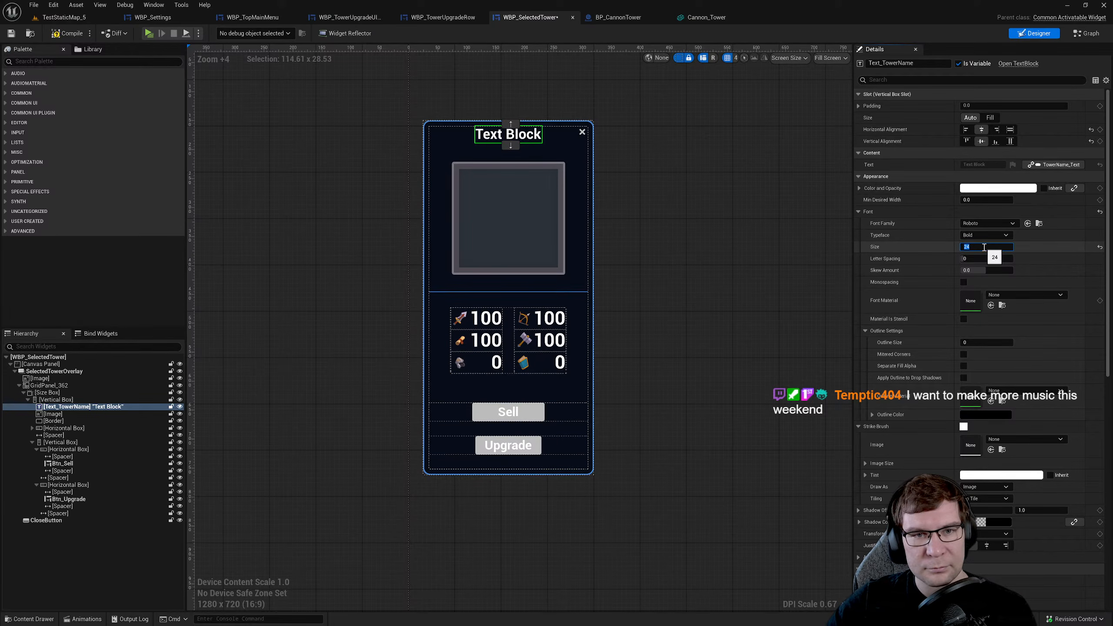
{"action": "left_click", "coordinate": [568, 218]}
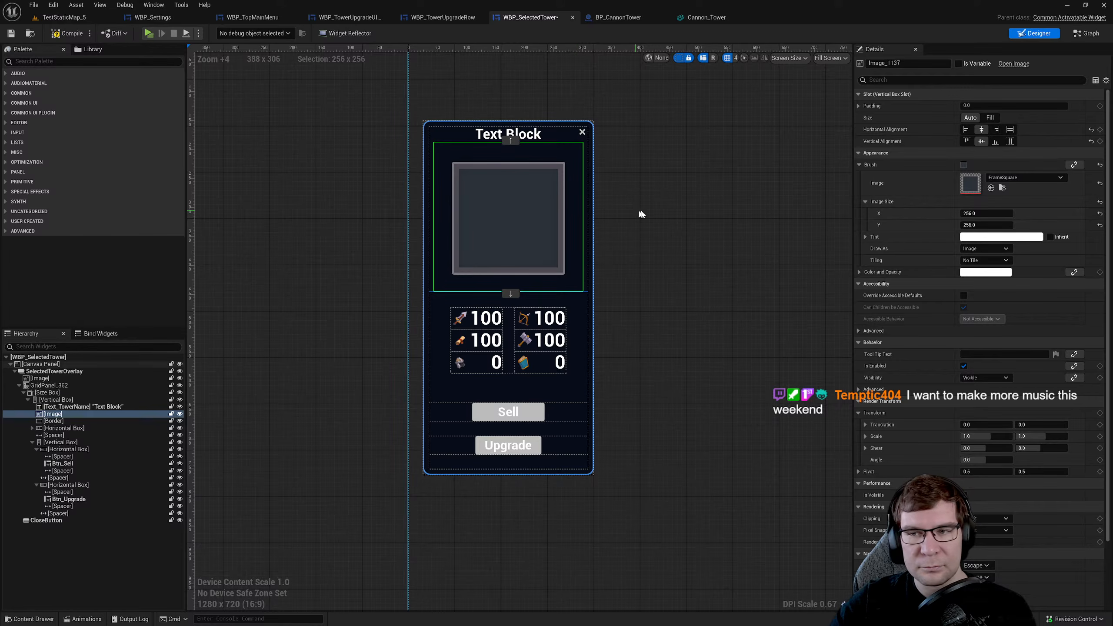
{"action": "left_click", "coordinate": [998, 213]}
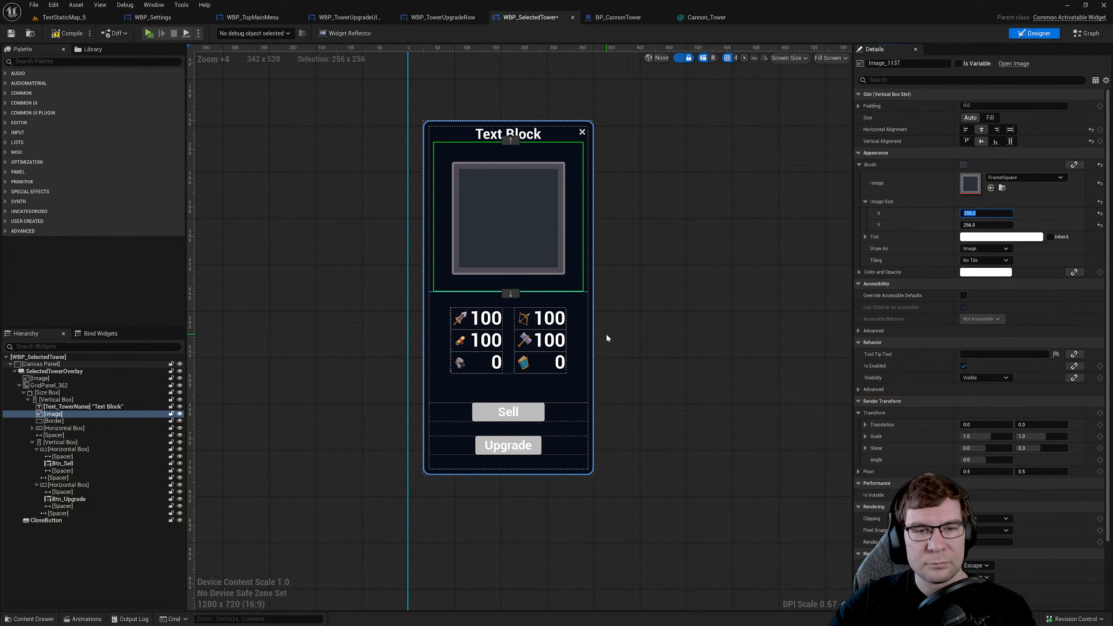
{"action": "key", "text": "ctrl+s"}
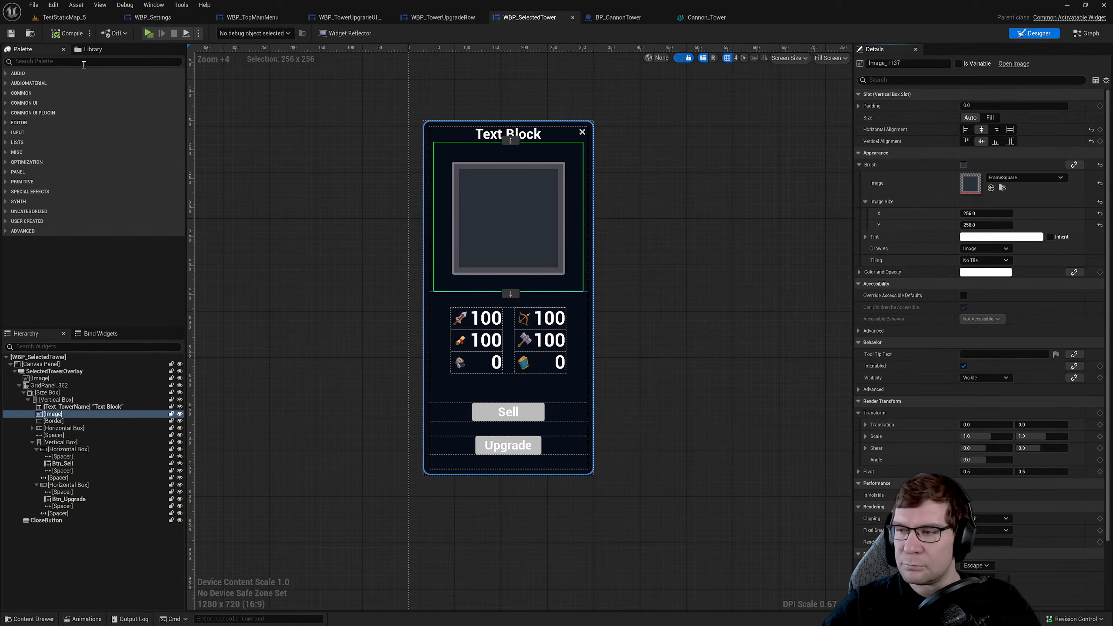
{"action": "left_click", "coordinate": [57, 35]}
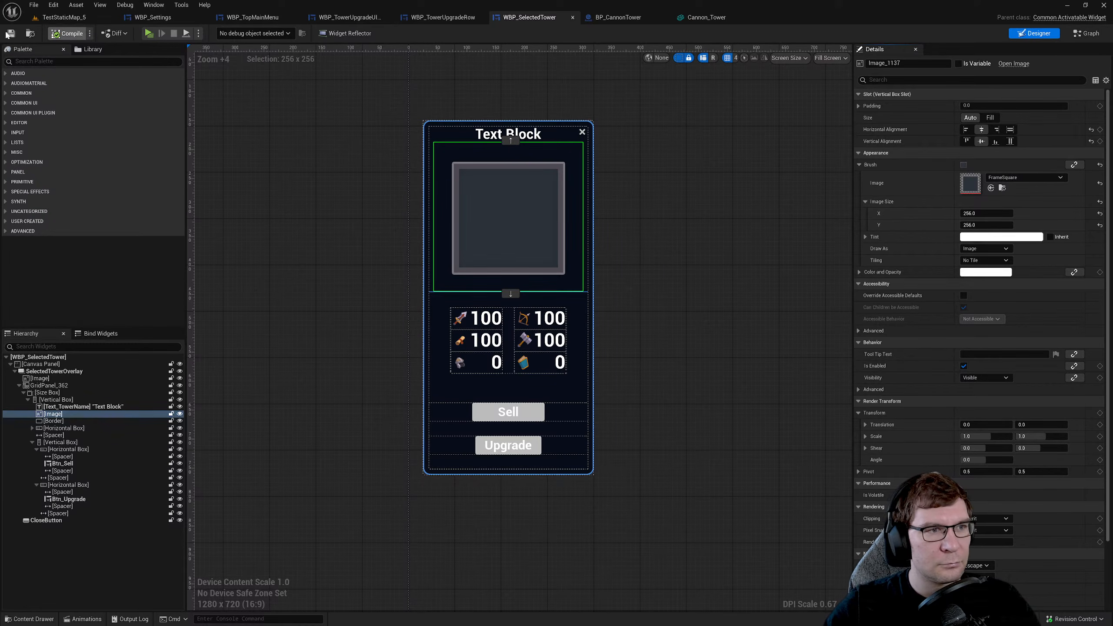
{"action": "left_click", "coordinate": [10, 33]}
- Play-test TestStaticMap_5 and open the upgrade panel of a Gun Tower placed on the central walkway
{"action": "left_click", "coordinate": [52, 18]}
{"action": "left_click", "coordinate": [217, 34]}
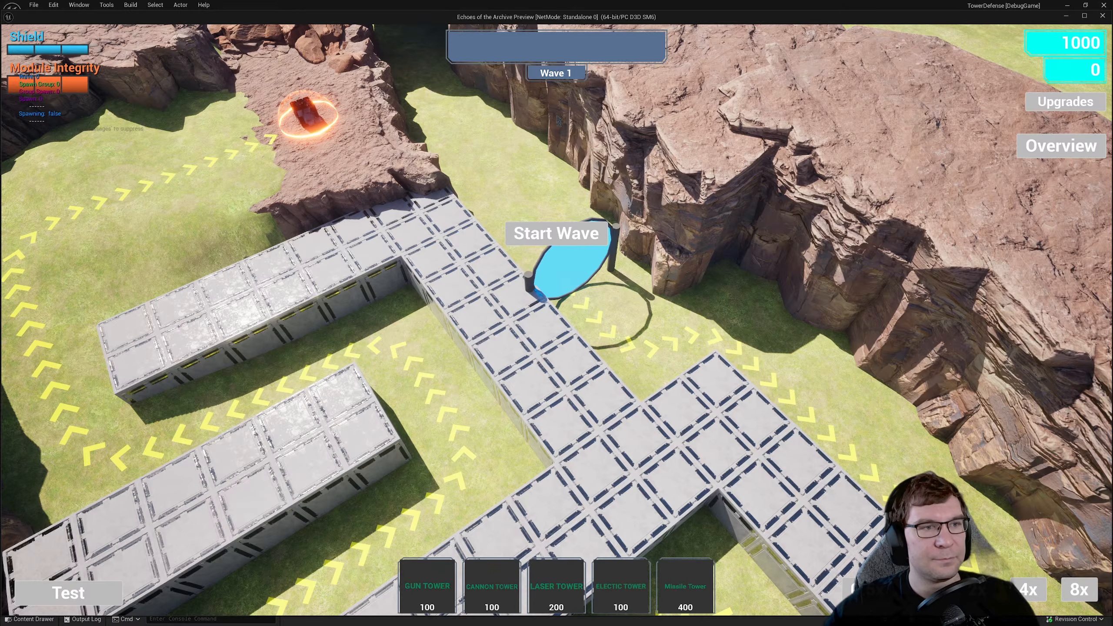
{"action": "left_click", "coordinate": [432, 583]}
{"action": "left_click", "coordinate": [554, 425]}
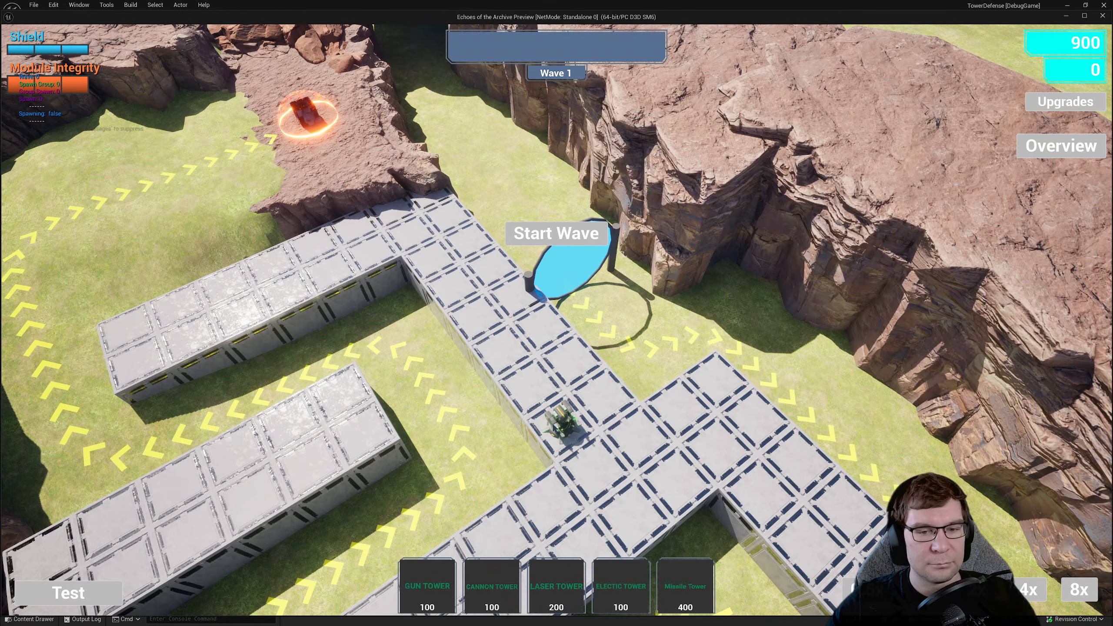
{"action": "left_click", "coordinate": [554, 428]}
{"action": "left_click", "coordinate": [97, 417]}
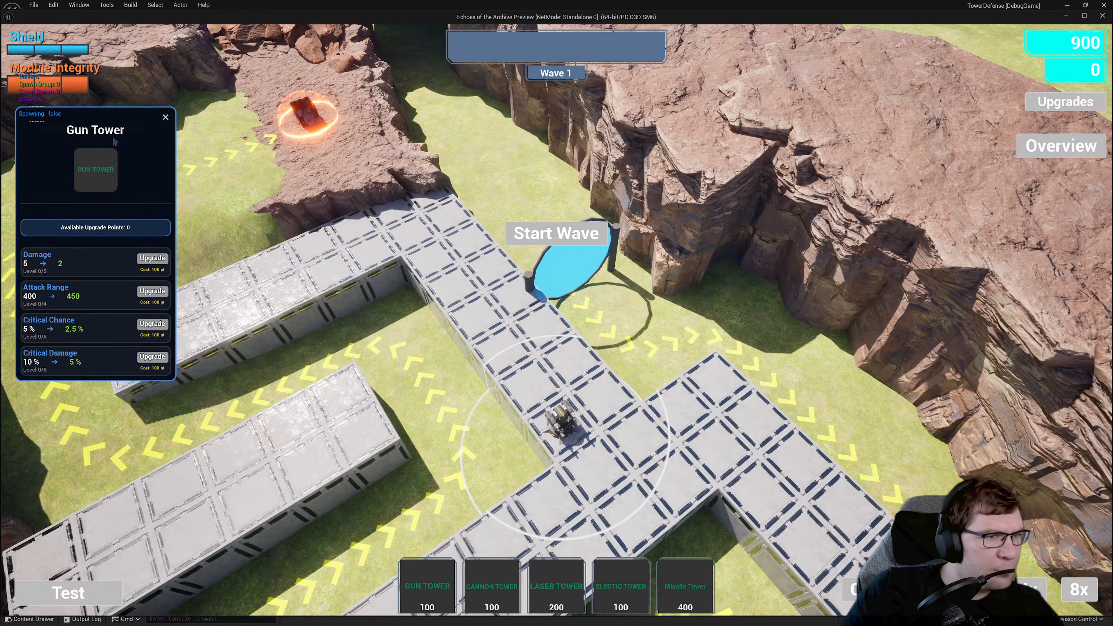
- Close the Gun Tower's upgrade and stats panels and end the play test
{"action": "left_click", "coordinate": [166, 118]}
{"action": "left_click", "coordinate": [165, 118]}
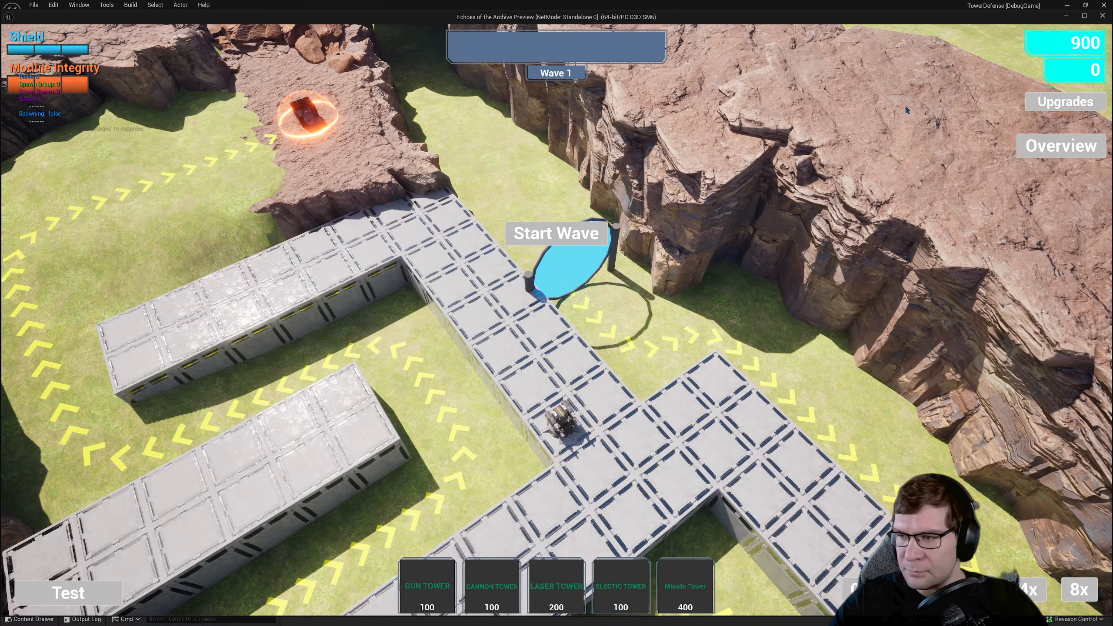
{"action": "scroll", "coordinate": [928, 224], "scroll_direction": "down", "scroll_amount": 1}
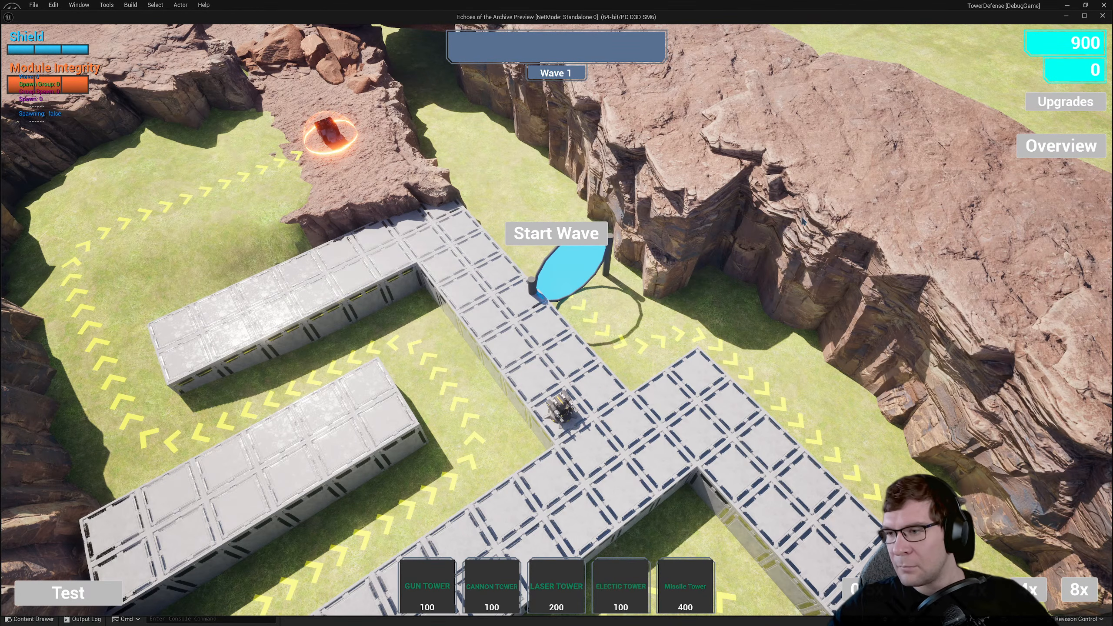
{"action": "left_click", "coordinate": [603, 291]}
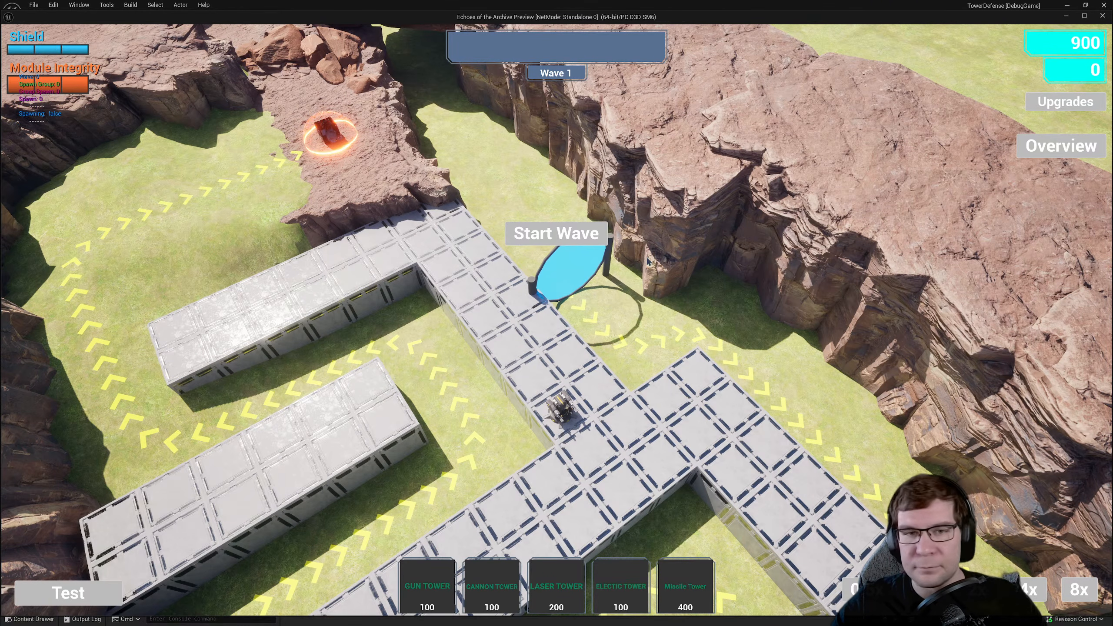
{"action": "key", "text": "Escape"}
{"action": "left_click", "coordinate": [616, 18]}
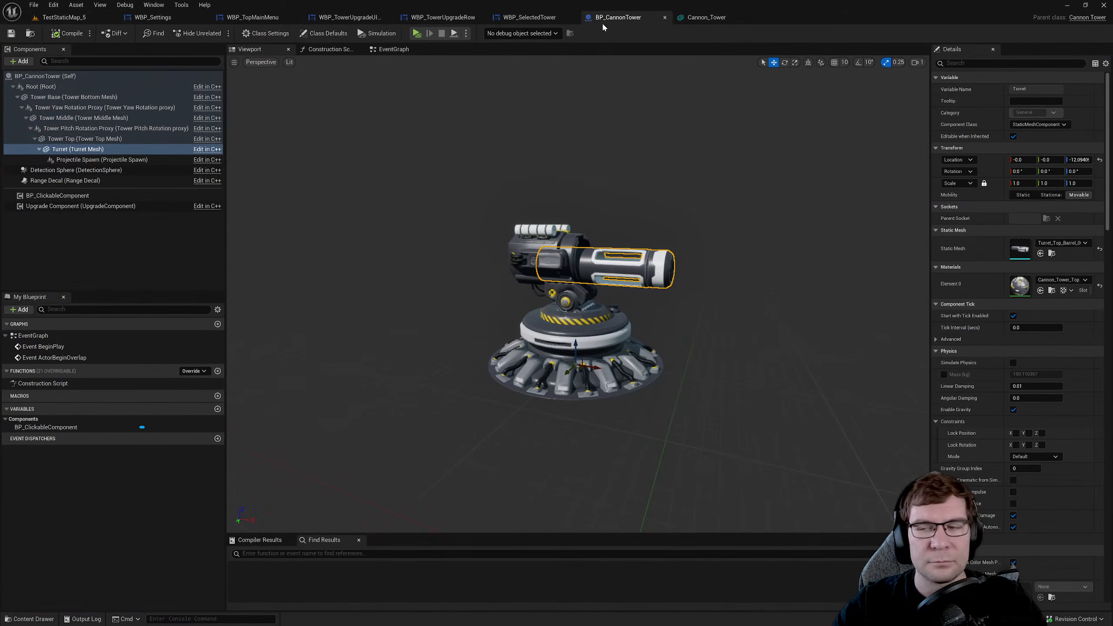
{"action": "left_click", "coordinate": [538, 18]}
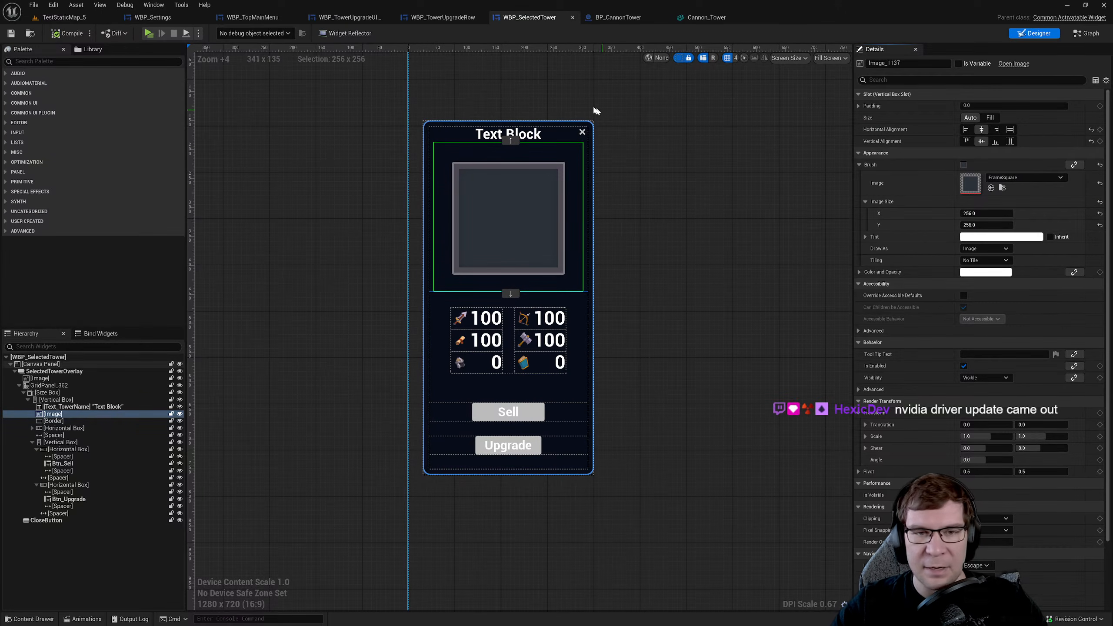
{"action": "left_click", "coordinate": [422, 19]}
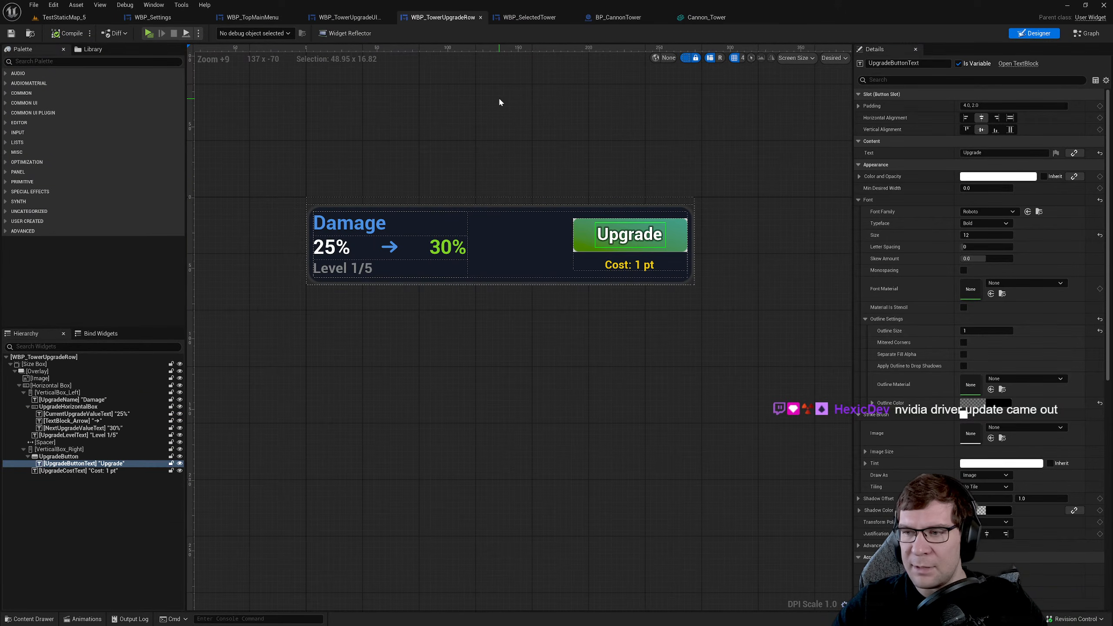
{"action": "left_click", "coordinate": [348, 18]}
{"action": "left_click", "coordinate": [265, 18]}
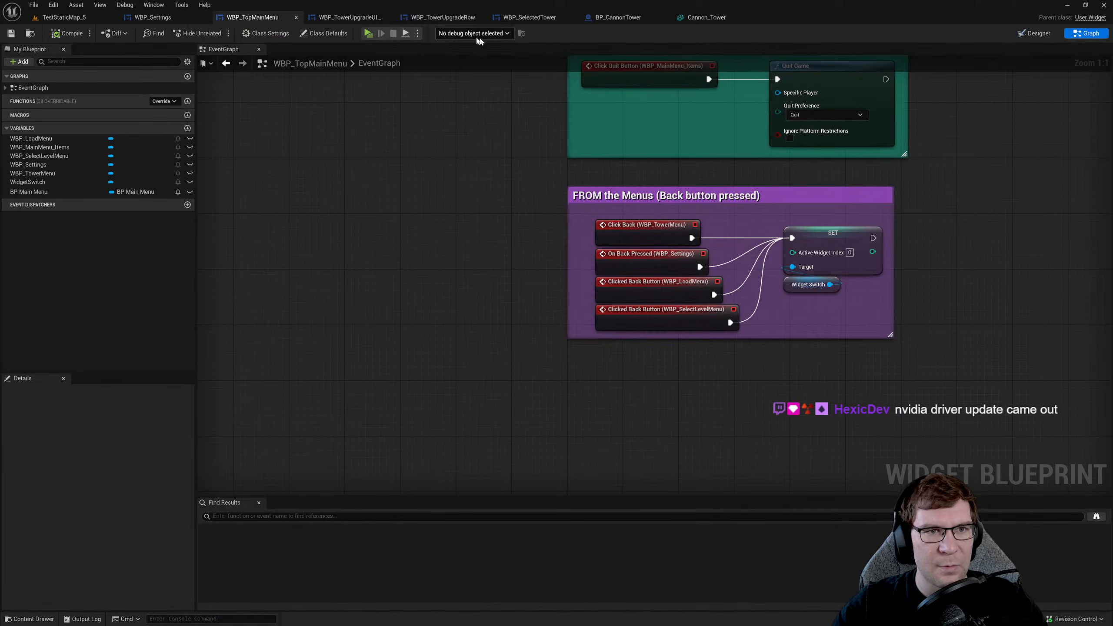
- Switch to GitHub Desktop and review the changed selected-tower, upgrade row and upgrade manager widget files
{"action": "left_click_drag", "start_coordinate": [1112, 219], "coordinate": [329, 169]}
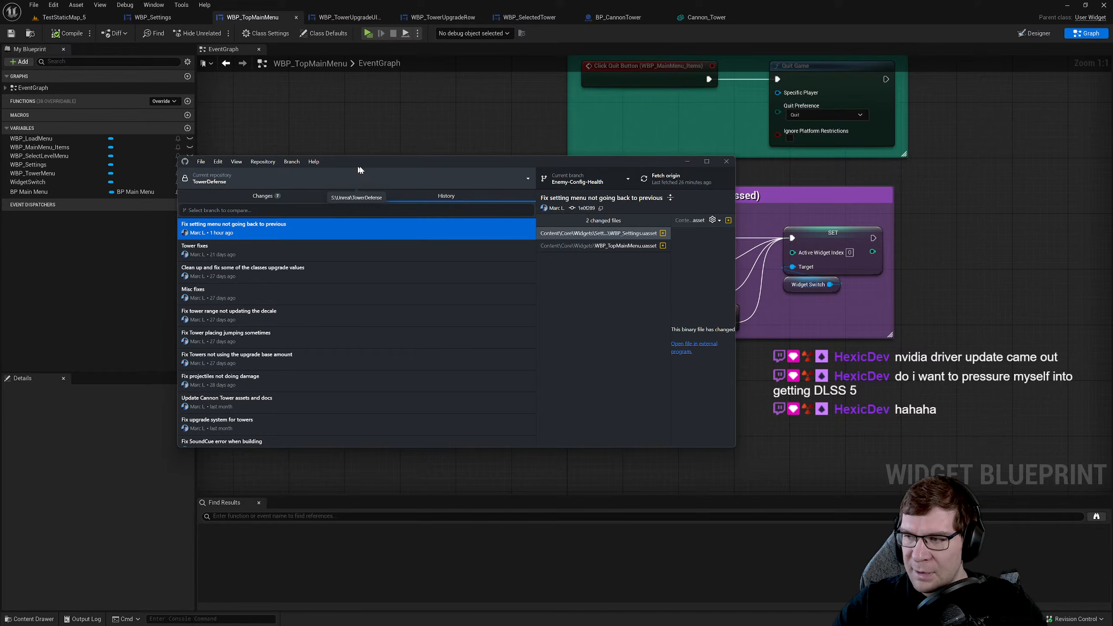
{"action": "left_click_drag", "start_coordinate": [433, 163], "coordinate": [504, 3]}
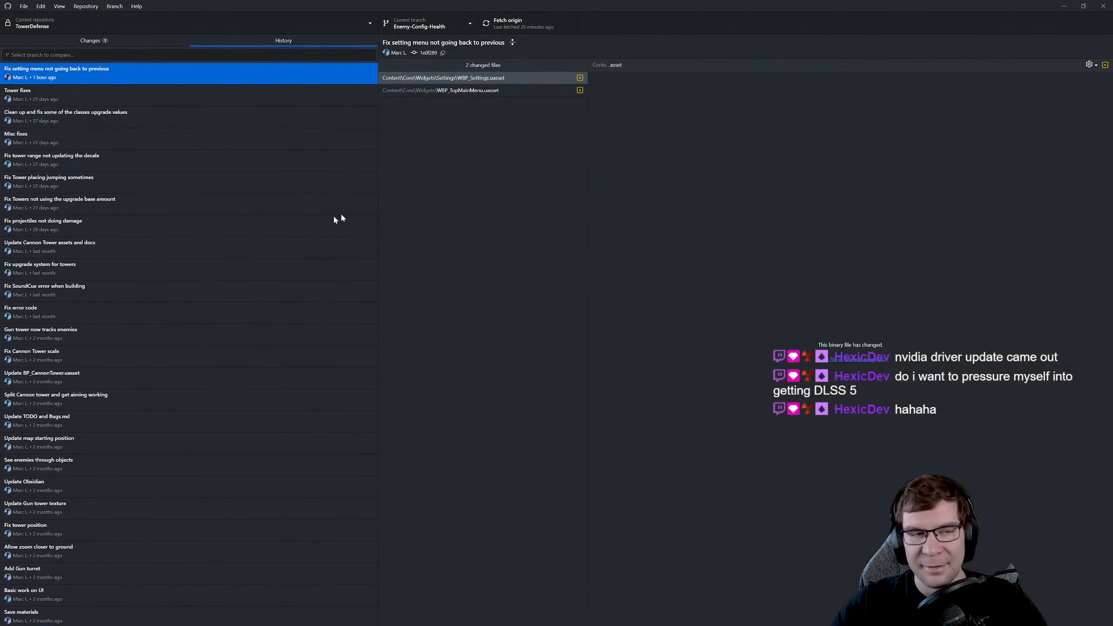
{"action": "left_click", "coordinate": [99, 41]}
{"action": "left_click", "coordinate": [118, 102]}
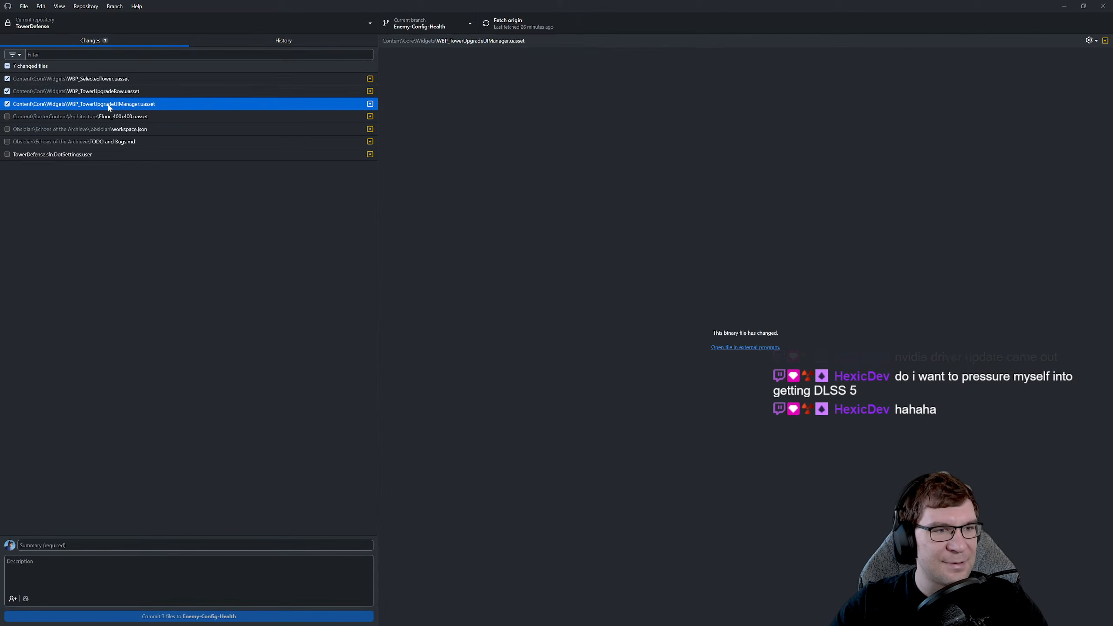
{"action": "left_click", "coordinate": [120, 91]}
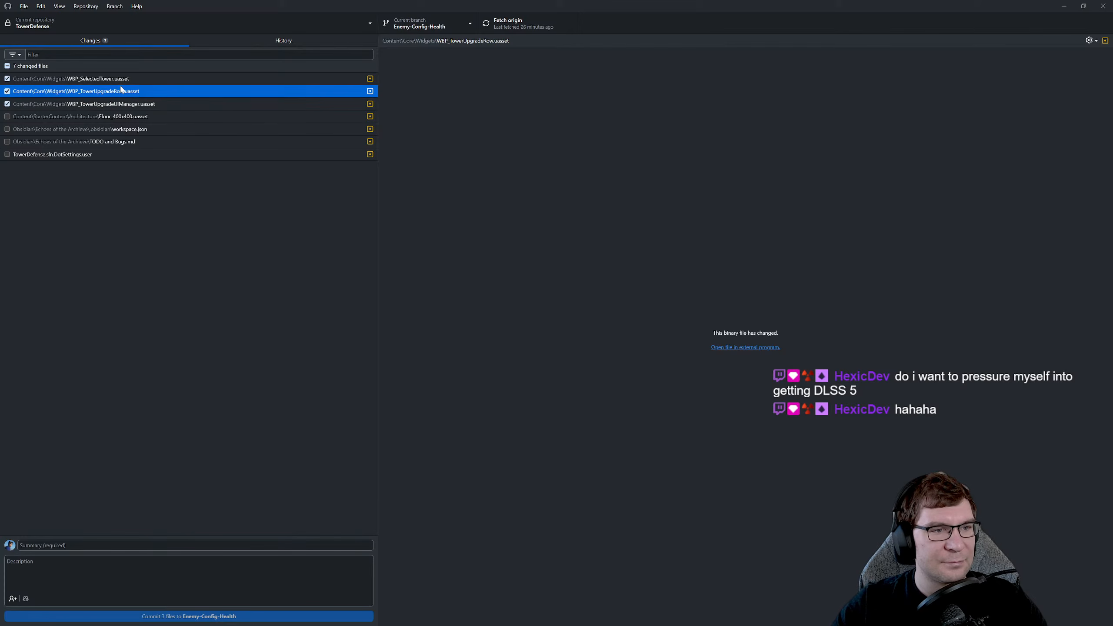
{"action": "left_click", "coordinate": [124, 79]}
{"action": "left_click", "coordinate": [124, 92]}
{"action": "left_click", "coordinate": [126, 103]}
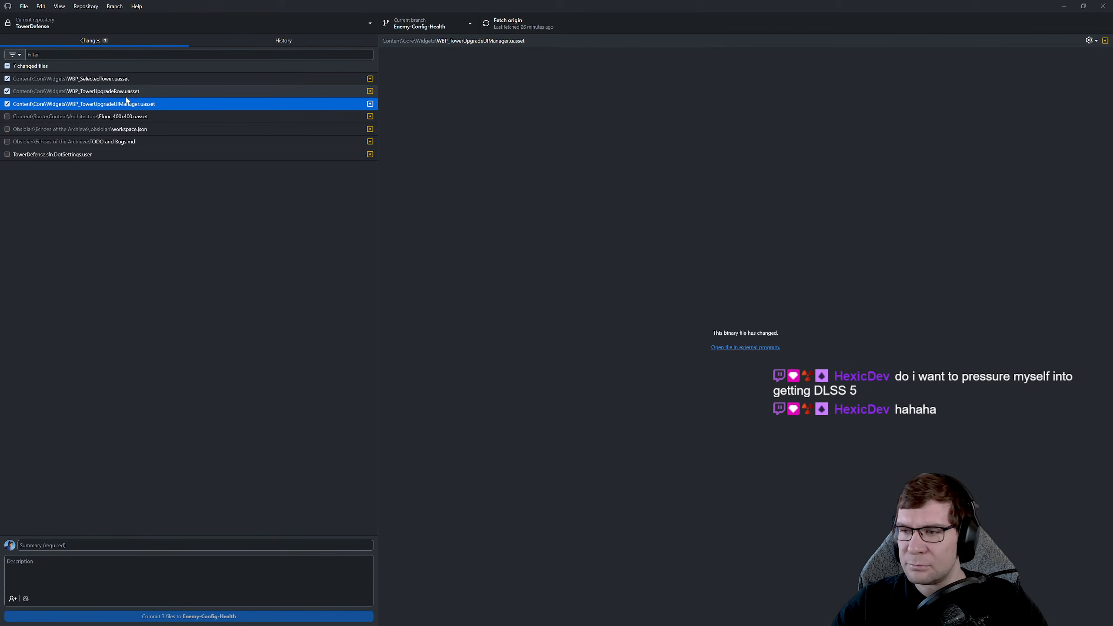
- Commit the three tower widget files to Enemy-Config-Health with the summary "Reduce Tower panel sizing" and push to origin
{"action": "left_click", "coordinate": [188, 543]}
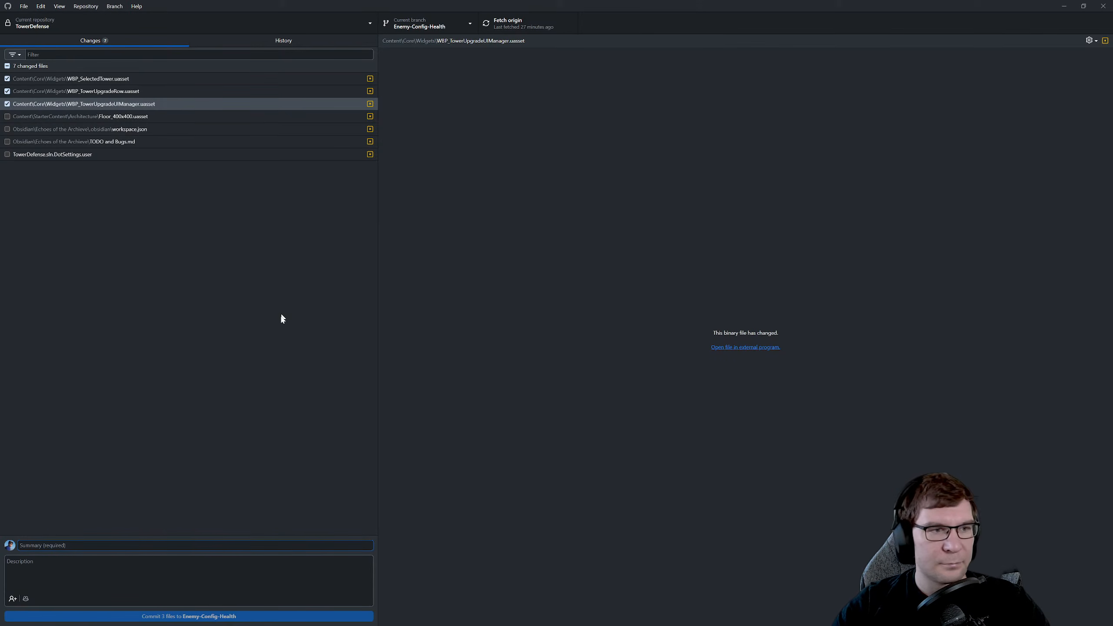
{"action": "left_click", "coordinate": [122, 545]}
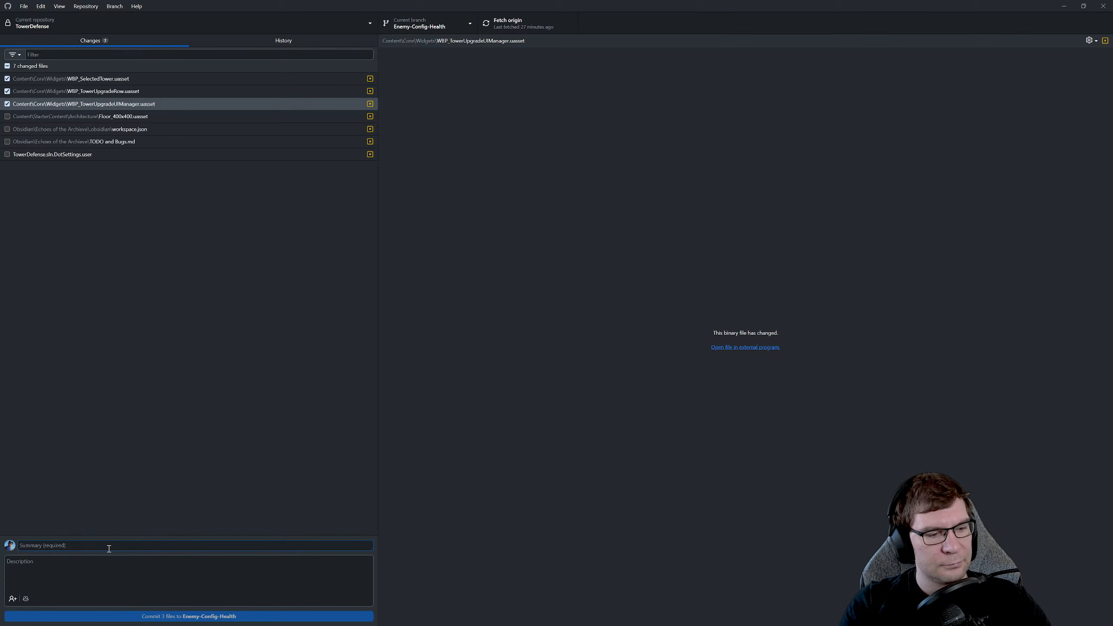
{"action": "type", "text": "Reduce panel "}
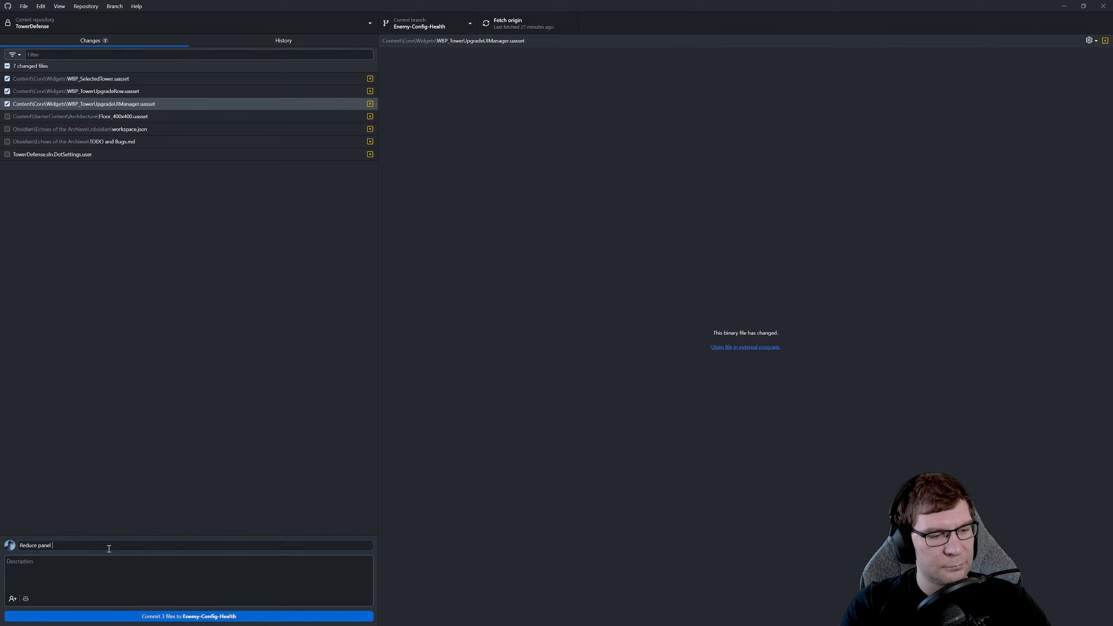
{"action": "type", "text": "sizing"}
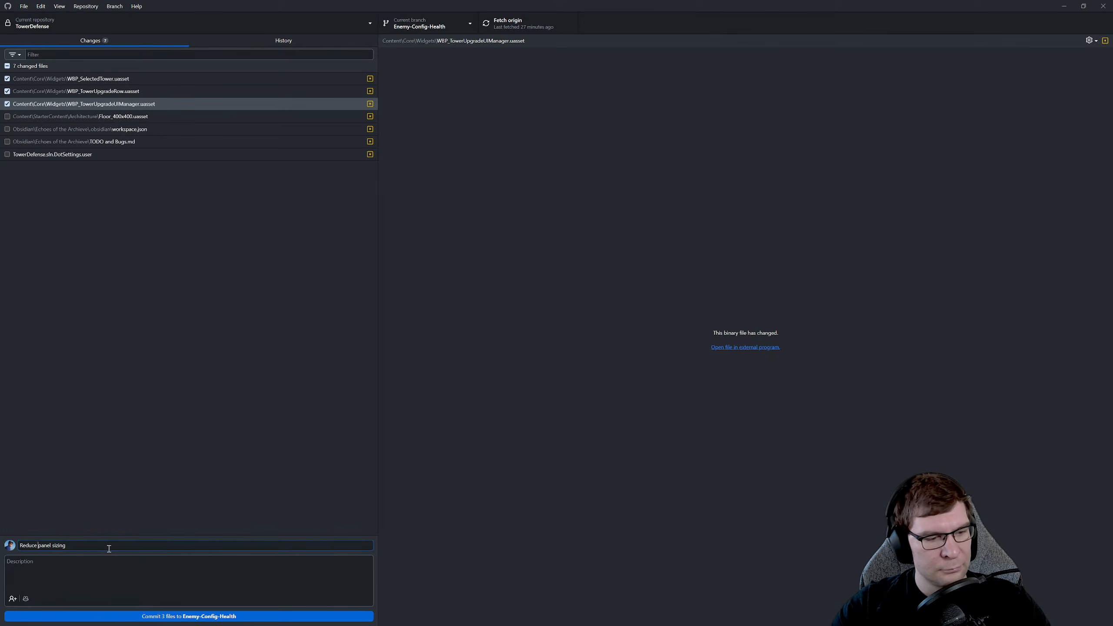
{"action": "type", "text": "Tower"}
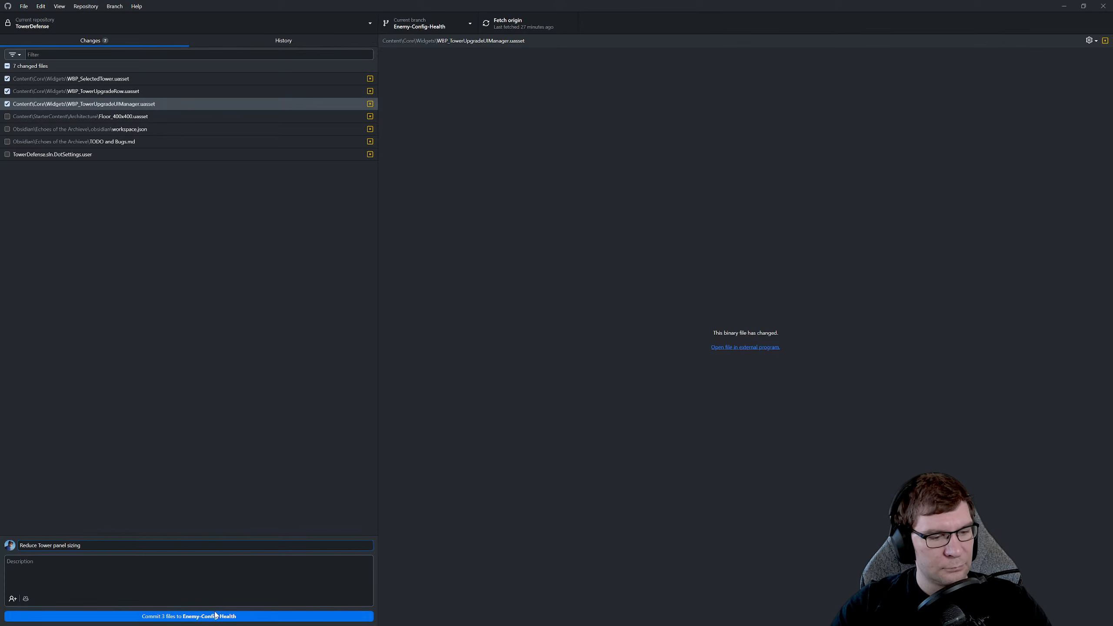
{"action": "left_click", "coordinate": [217, 616]}
{"action": "left_click", "coordinate": [510, 27]}
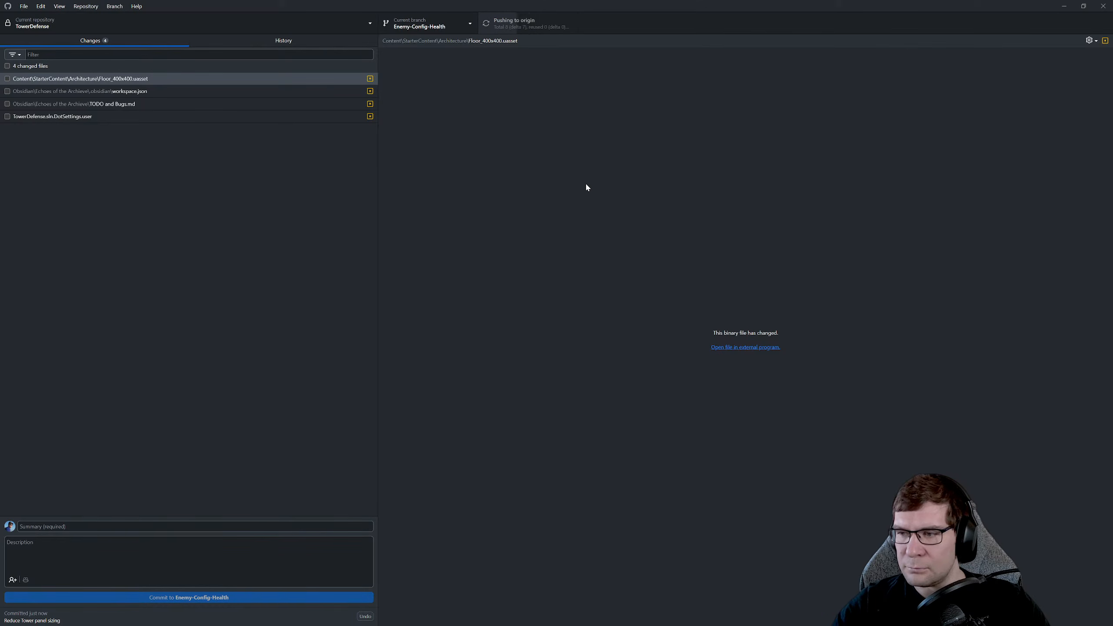
{"action": "left_click", "coordinate": [259, 39]}
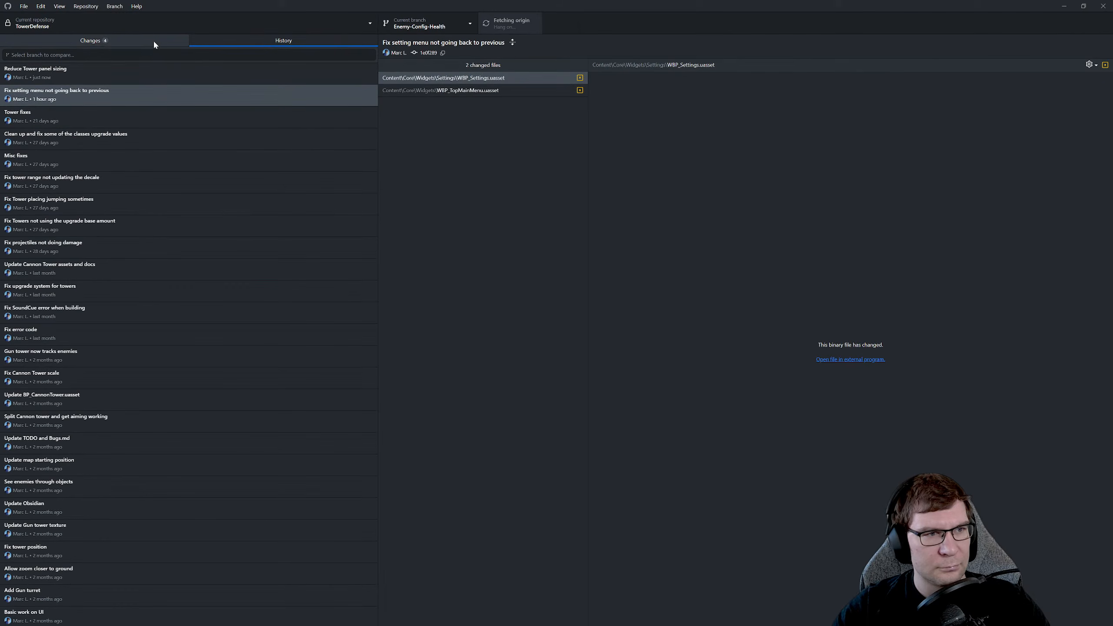
{"action": "left_click", "coordinate": [151, 39]}
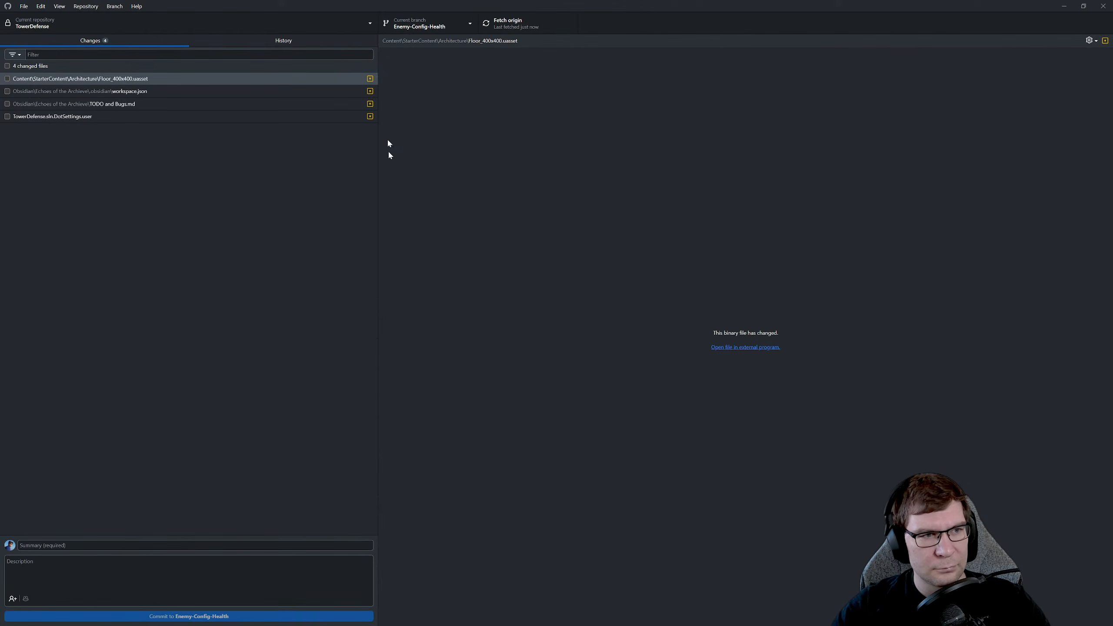
- Switch back to Unreal Editor and start a play test of the TestStaticMap_5 level
{"action": "left_click_drag", "start_coordinate": [390, 6], "coordinate": [371, 81]}
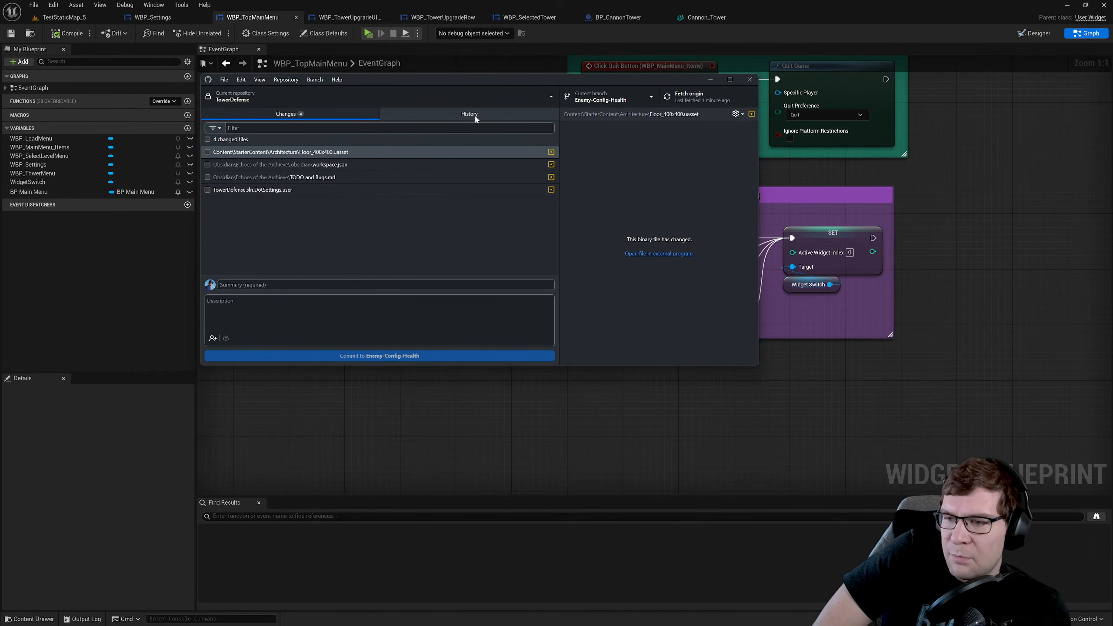
{"action": "left_click", "coordinate": [532, 4]}
{"action": "right_click_drag", "start_coordinate": [496, 144], "coordinate": [301, 223]}
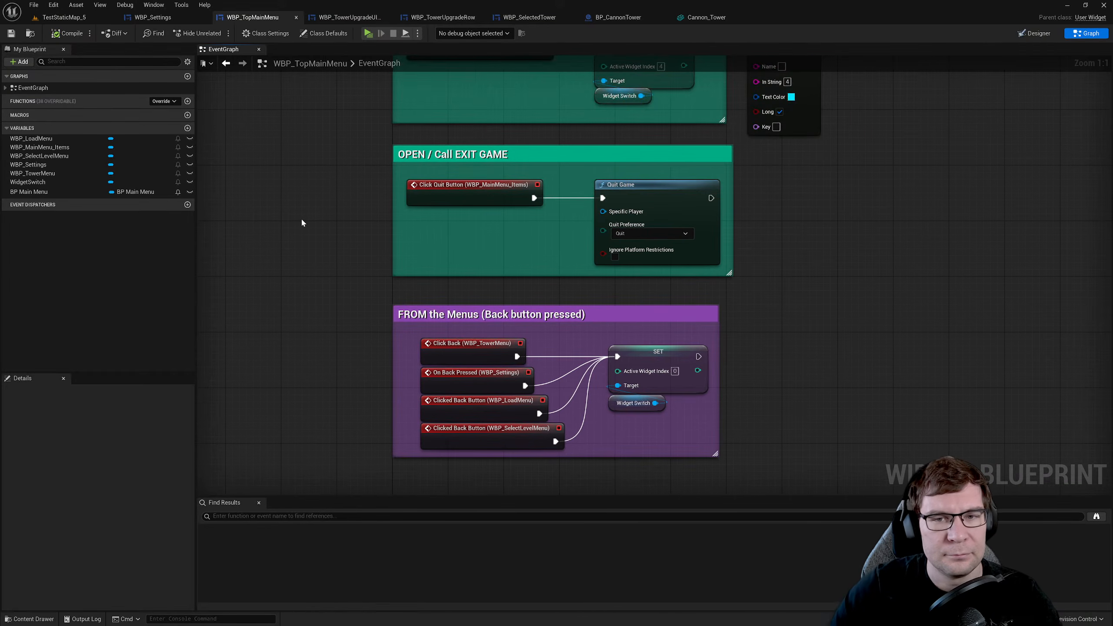
{"action": "right_click_drag", "start_coordinate": [522, 214], "coordinate": [438, 344]}
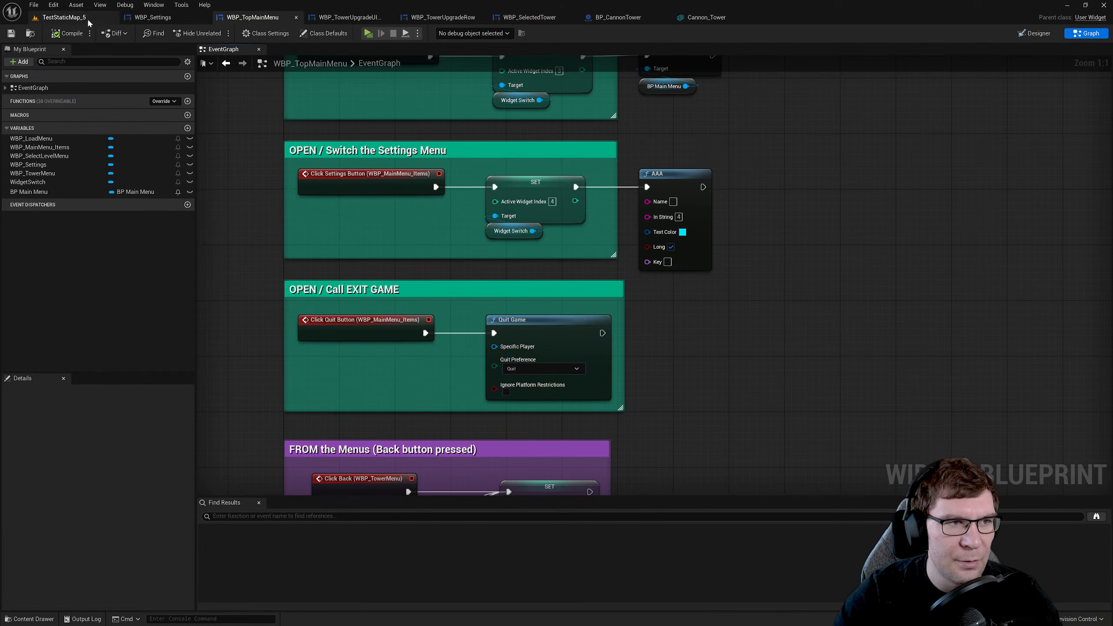
{"action": "left_click", "coordinate": [63, 17]}
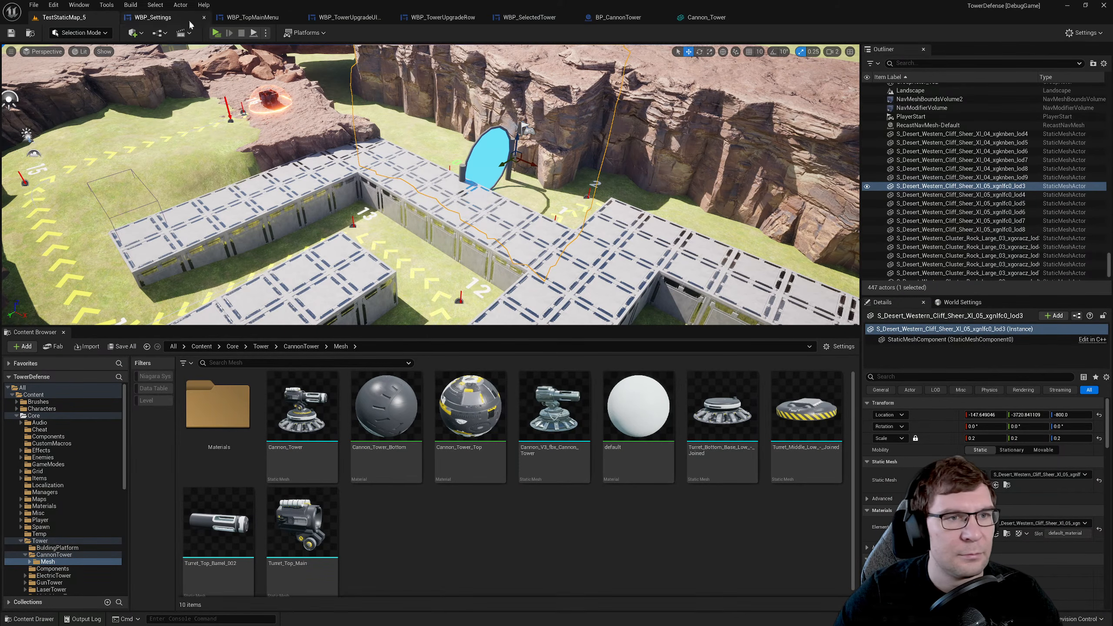
{"action": "left_click", "coordinate": [216, 32]}
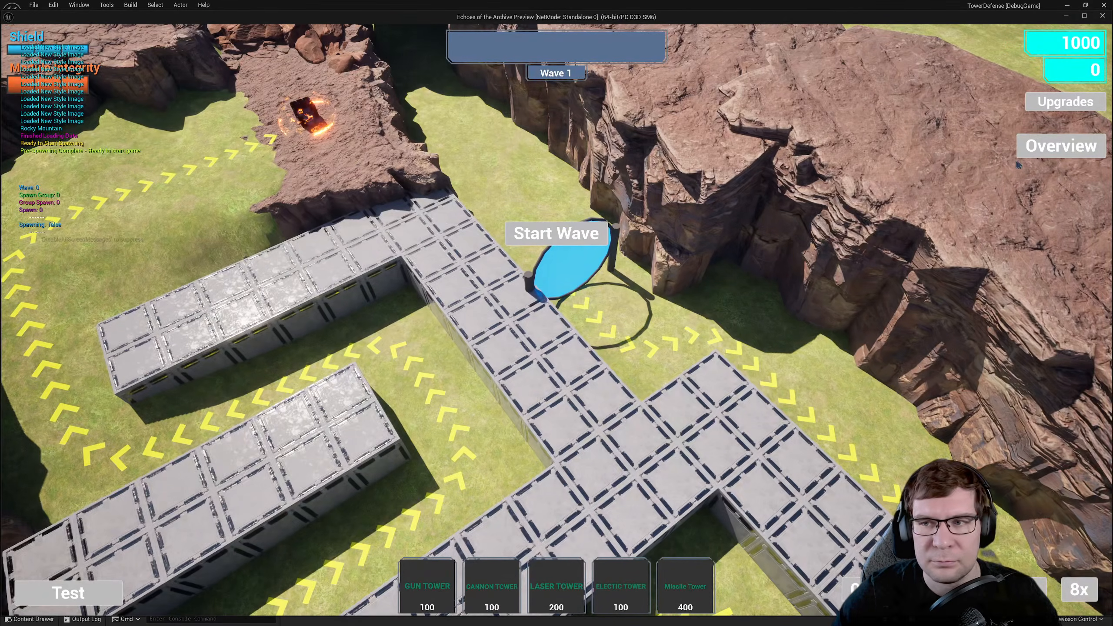
- Try the Overview camera toggle and open the Global Upgrades panel in the running game
{"action": "left_click", "coordinate": [1041, 153]}
{"action": "key", "text": "w"}
{"action": "left_click", "coordinate": [1043, 154]}
{"action": "left_click", "coordinate": [1063, 104]}
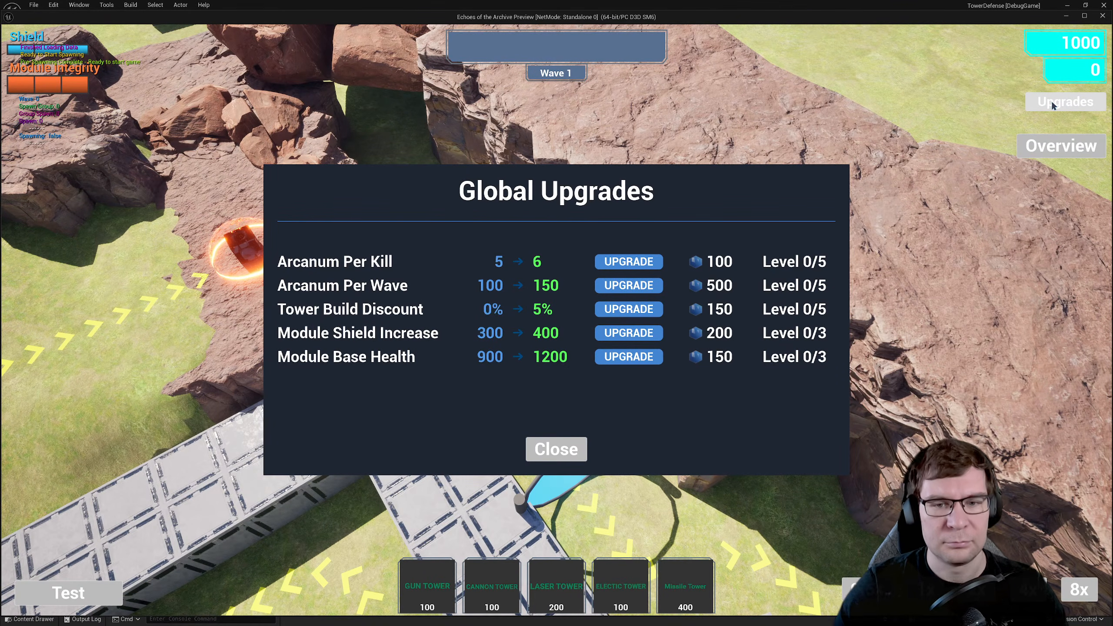
- Close the Global Upgrades panel and end the play test of the level
{"action": "left_click", "coordinate": [558, 444]}
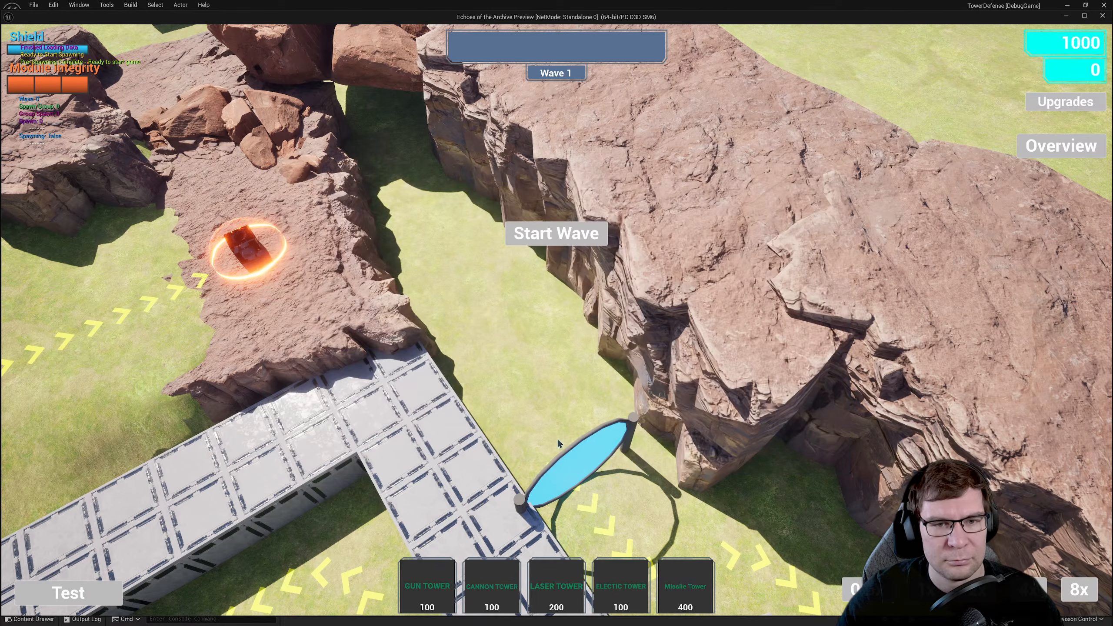
{"action": "key", "text": "Escape"}
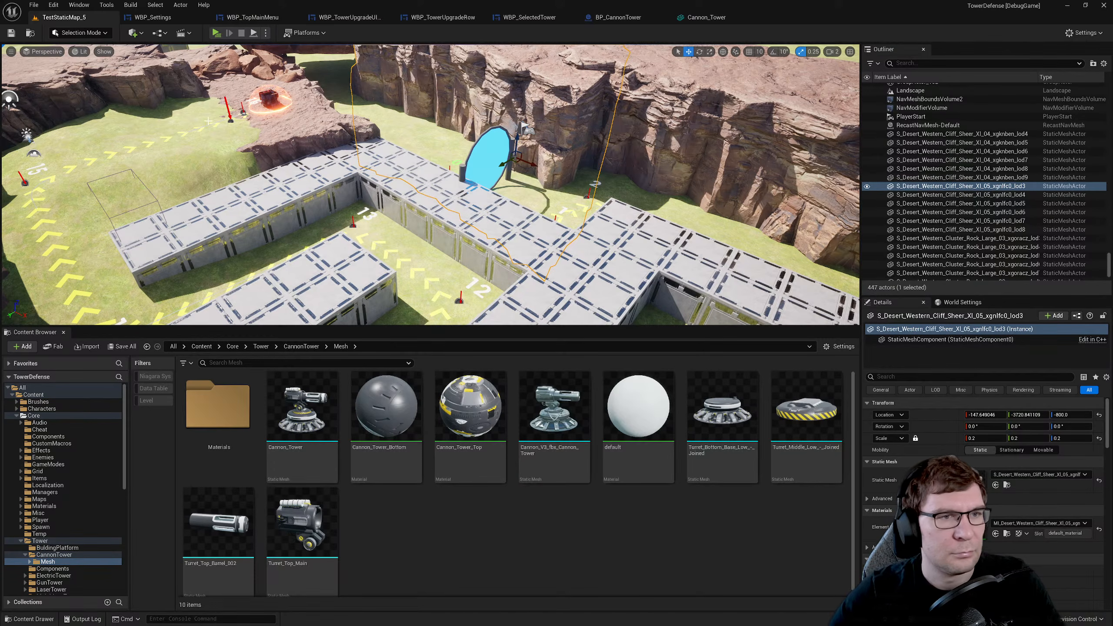
{"action": "key", "text": "s"}
{"action": "right_click_drag", "start_coordinate": [488, 200], "coordinate": [456, 246]}
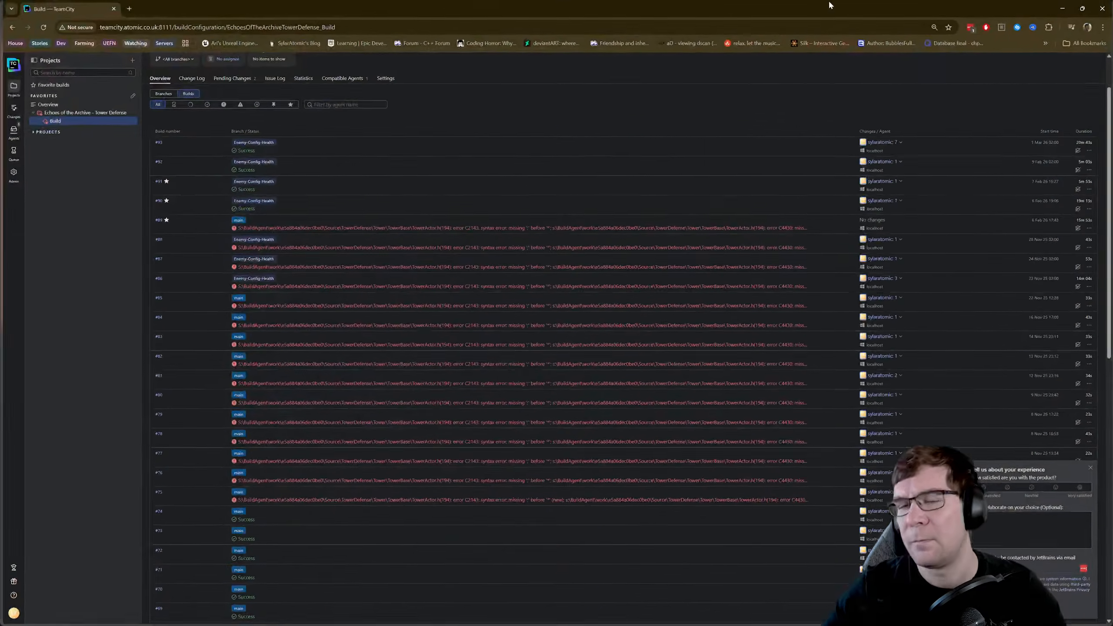
- Switch to TeamCity and look through the Build configuration's extra actions and custom run options, leaving without starting a build
{"action": "scroll", "coordinate": [176, 110], "scroll_direction": "up", "scroll_amount": 2}
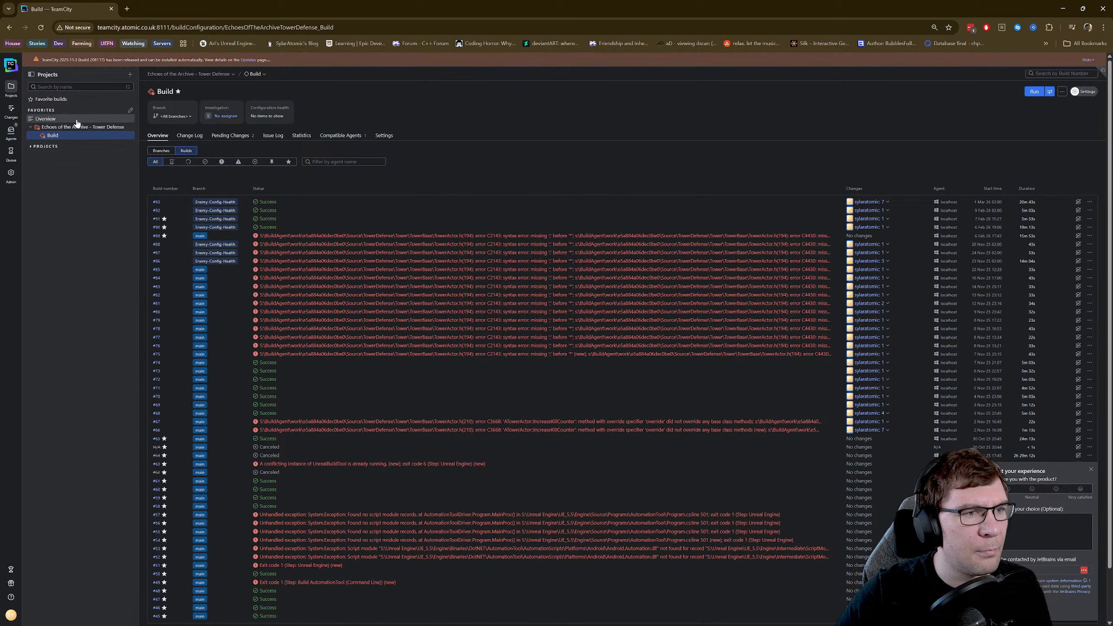
{"action": "left_click", "coordinate": [1062, 91]}
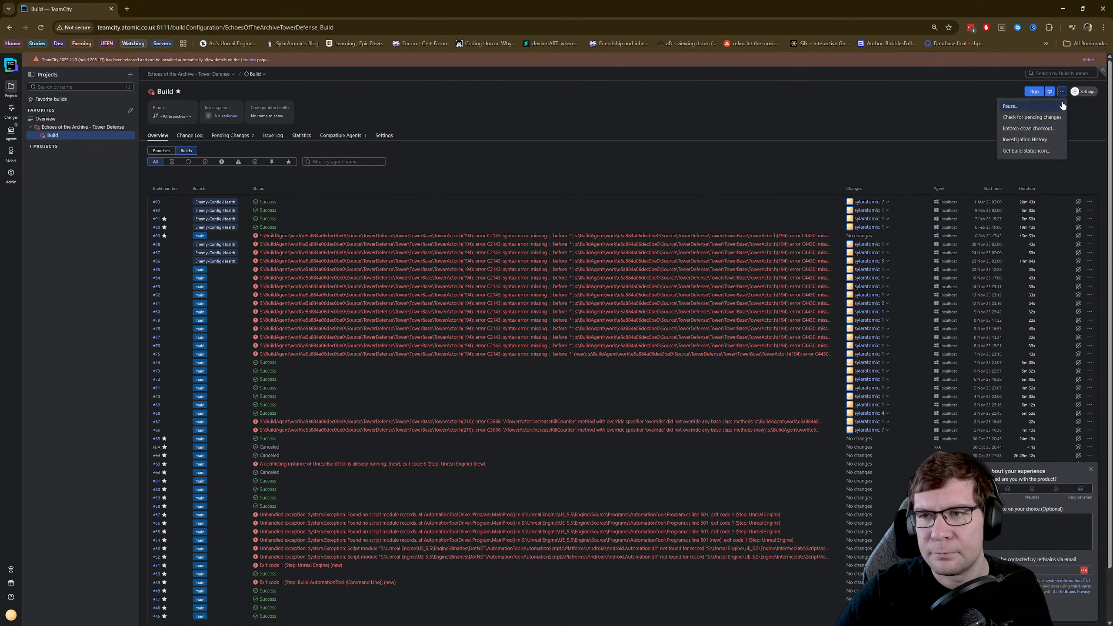
{"action": "left_click", "coordinate": [1051, 92]}
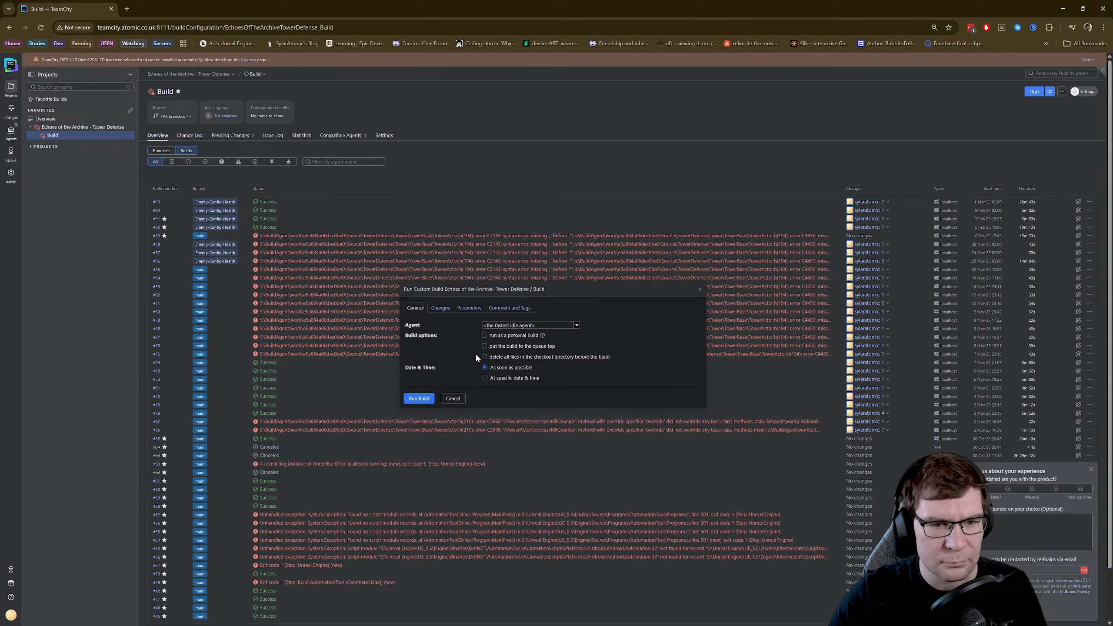
{"action": "left_click", "coordinate": [452, 399]}
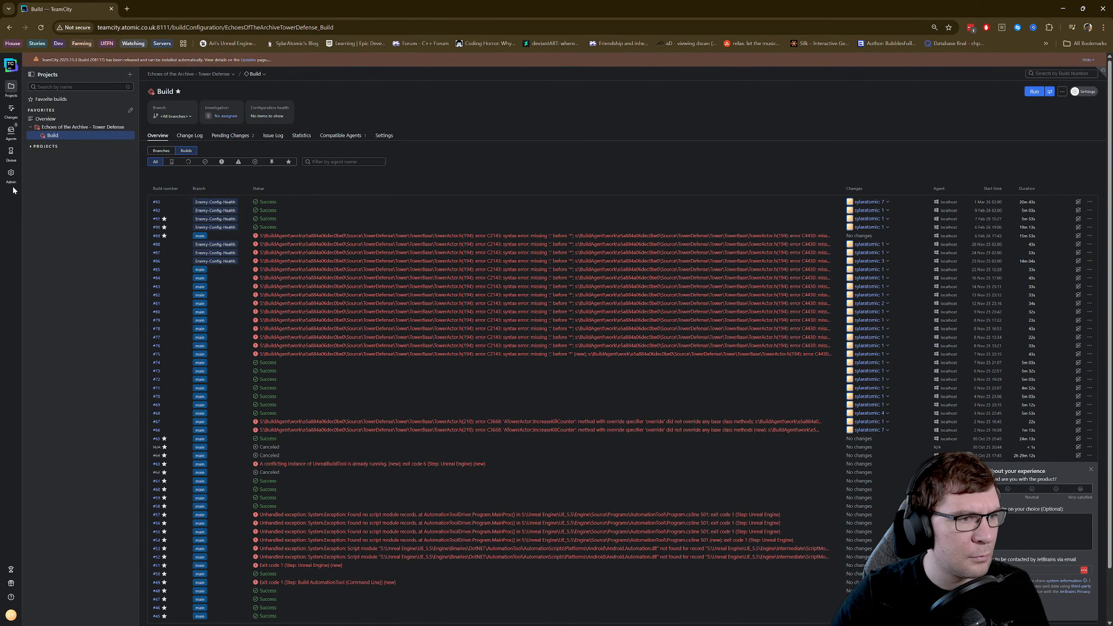
- Set the target configuration of TeamCity's Unreal Engine build step to Shipping and save the change
{"action": "left_click_drag", "start_coordinate": [456, 9], "coordinate": [1112, 147]}
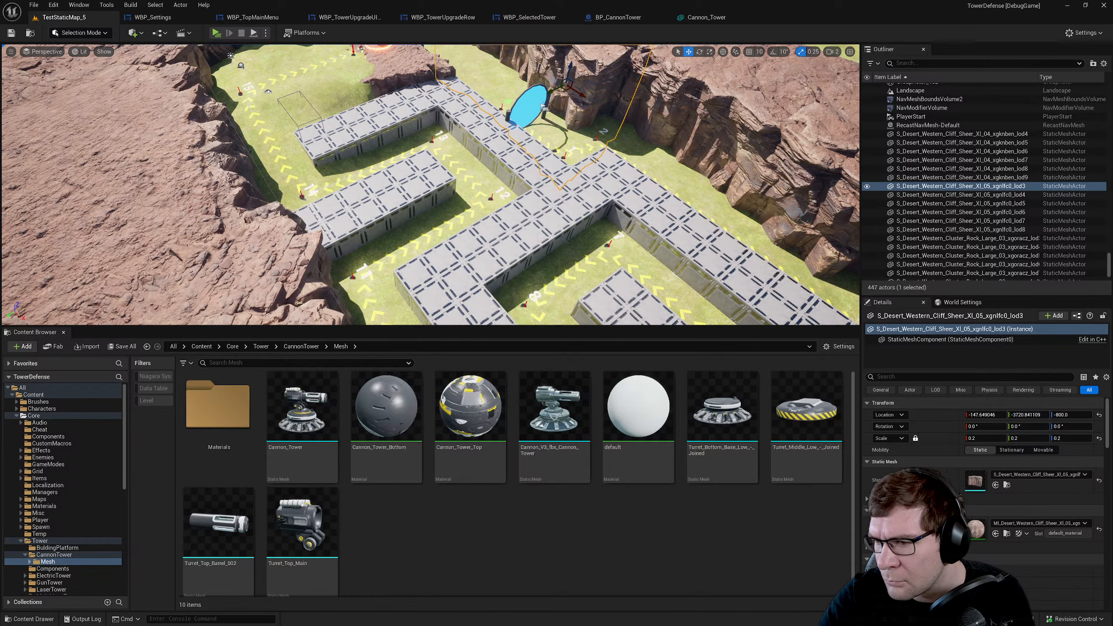
{"action": "left_click_drag", "start_coordinate": [0, 75], "coordinate": [378, 0]}
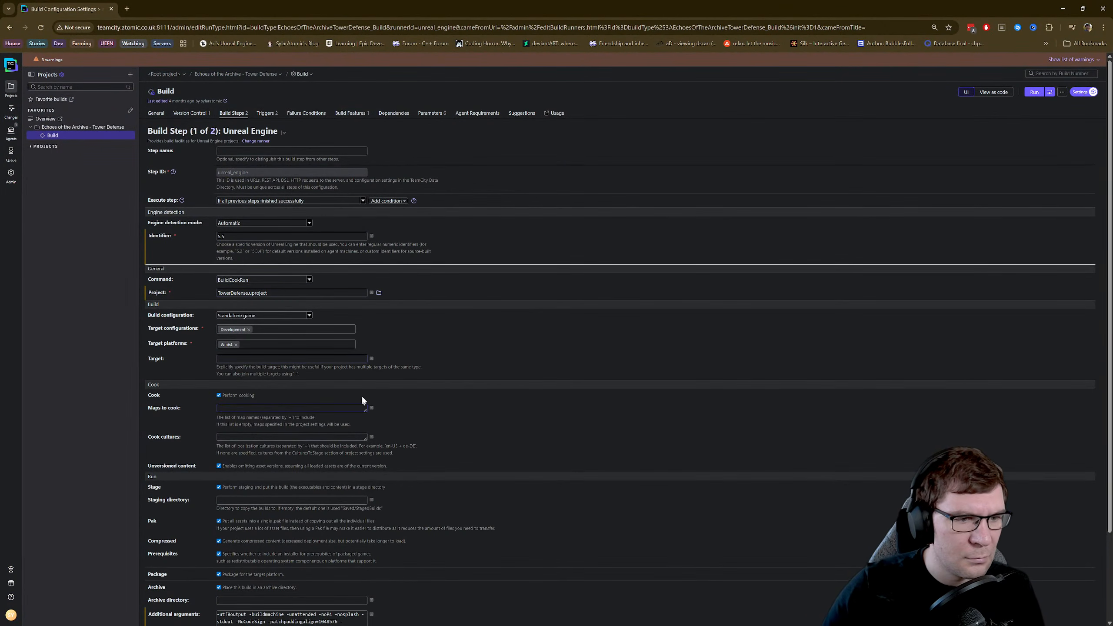
{"action": "left_click", "coordinate": [248, 330]}
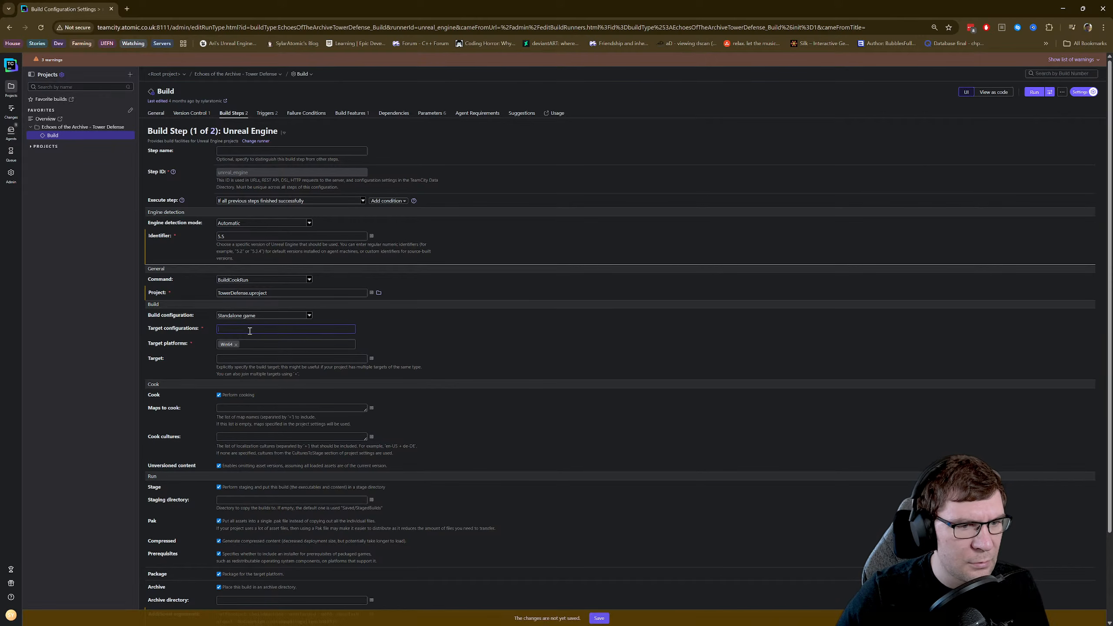
{"action": "left_click", "coordinate": [256, 387]}
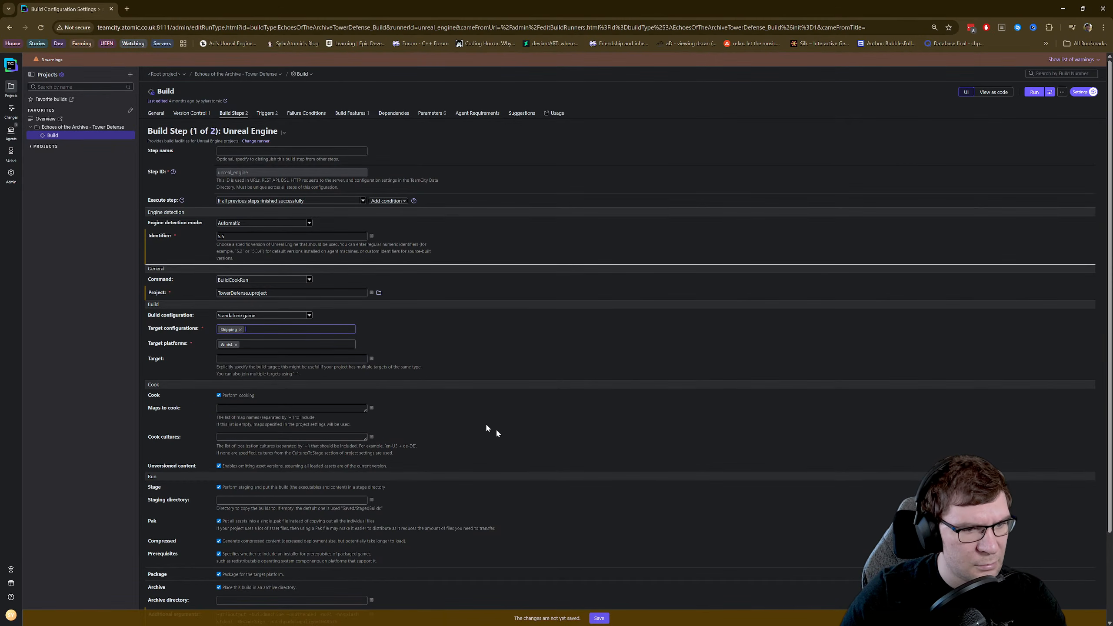
{"action": "left_click", "coordinate": [600, 618]}
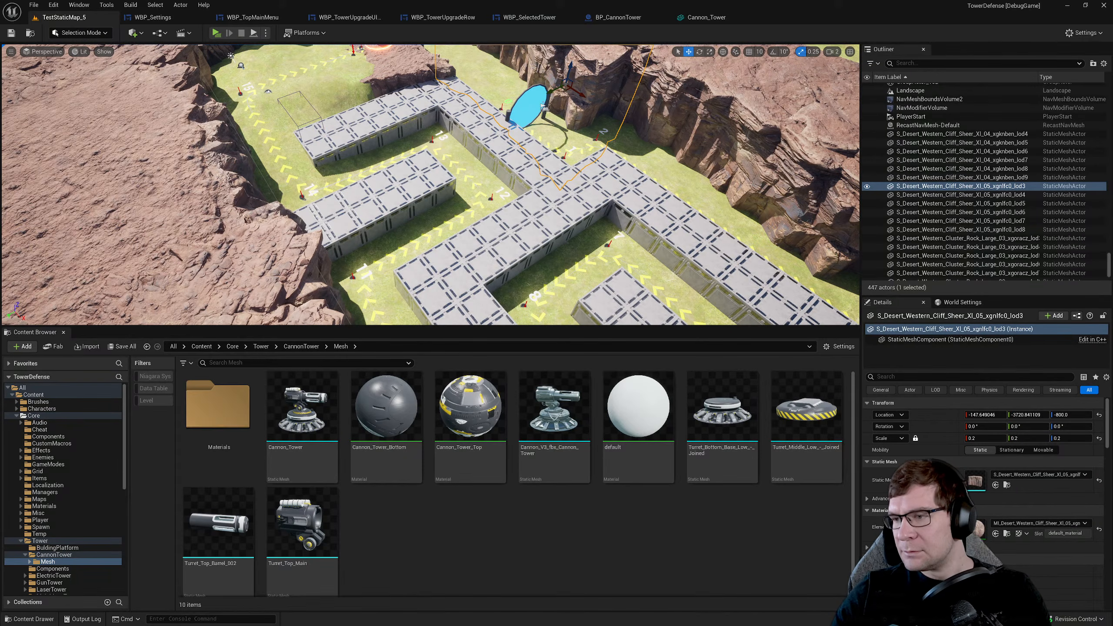
- Return to Unreal Editor and try to find decal assets in the Tower folder with the MaterialDecalResponse search term
{"action": "key", "text": "f"}
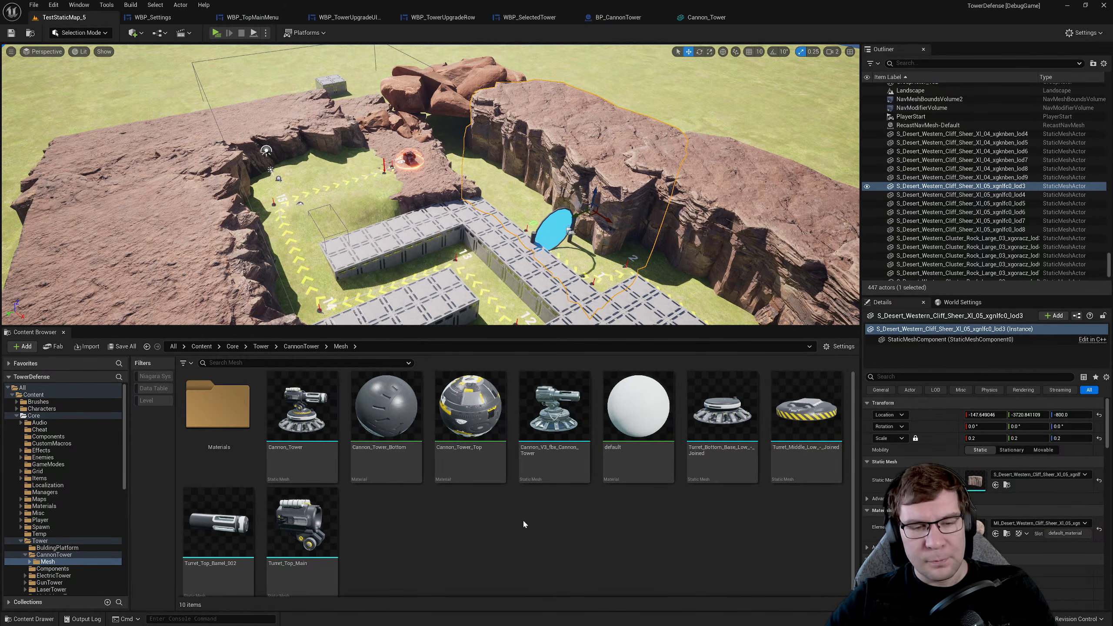
{"action": "left_click", "coordinate": [294, 347]}
{"action": "left_click", "coordinate": [263, 347]}
{"action": "left_click", "coordinate": [305, 363]}
{"action": "type", "text": "de"}
{"action": "key", "text": "ctrl+a"}
{"action": "type", "text": "MaterialDecalResponse"}
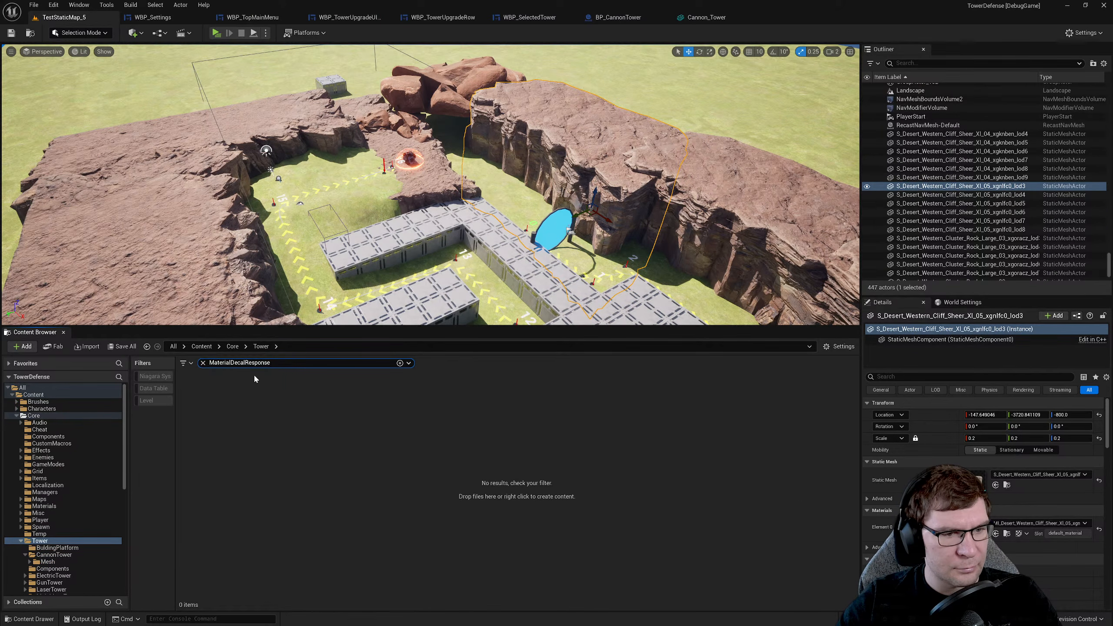
{"action": "left_click", "coordinate": [227, 345]}
{"action": "left_click", "coordinate": [263, 419]}
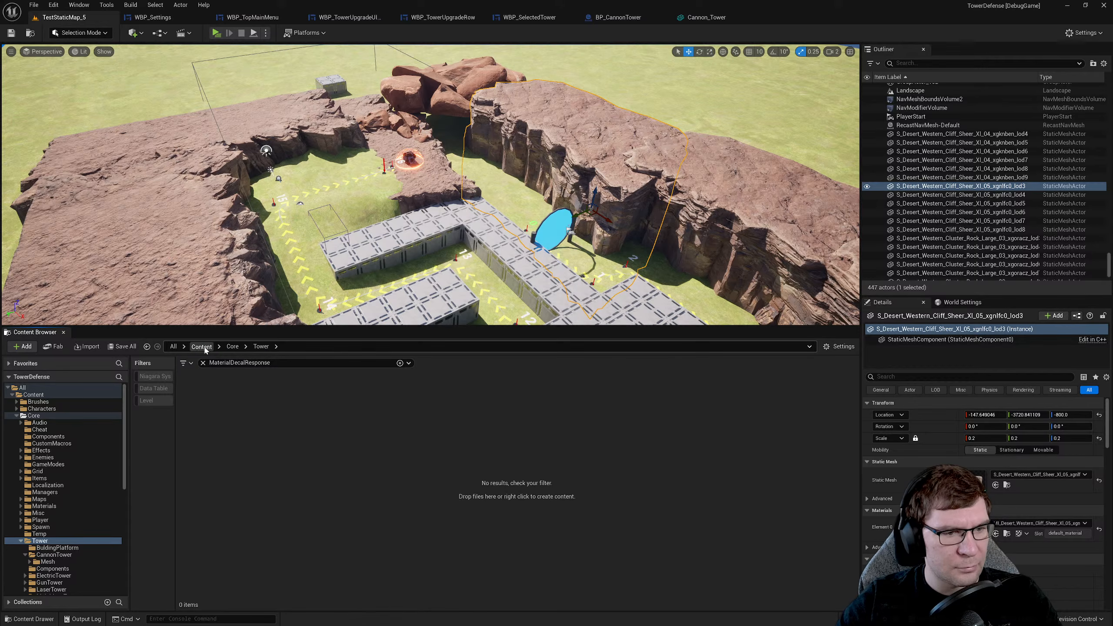
- Search the whole Content folder for assets matching "dec"
{"action": "left_click", "coordinate": [201, 346]}
{"action": "left_click", "coordinate": [203, 363]}
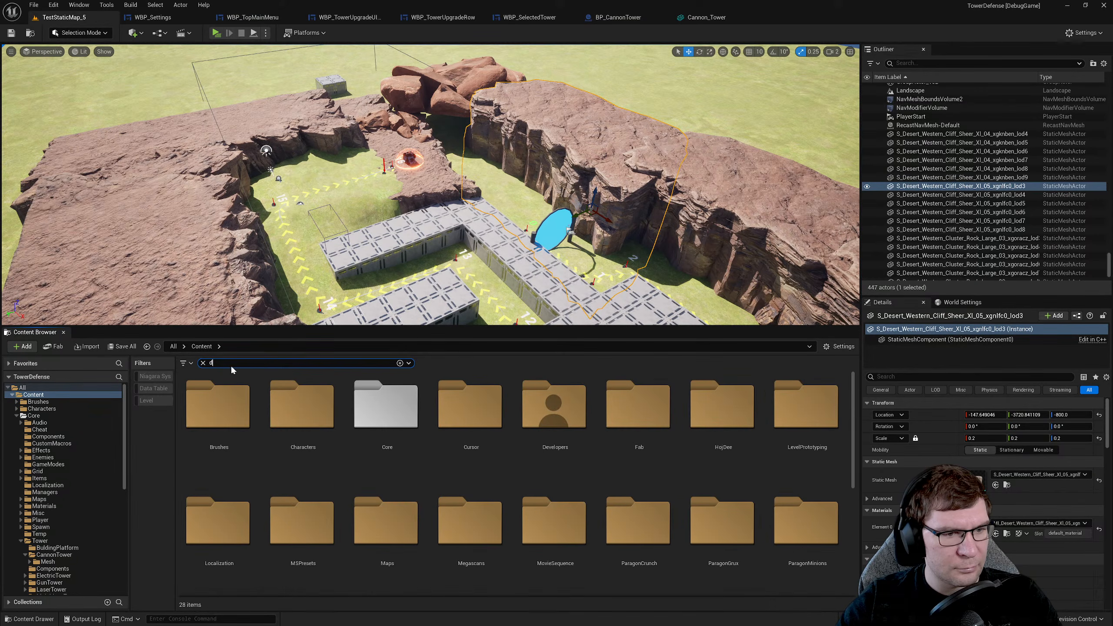
{"action": "type", "text": "dec"}
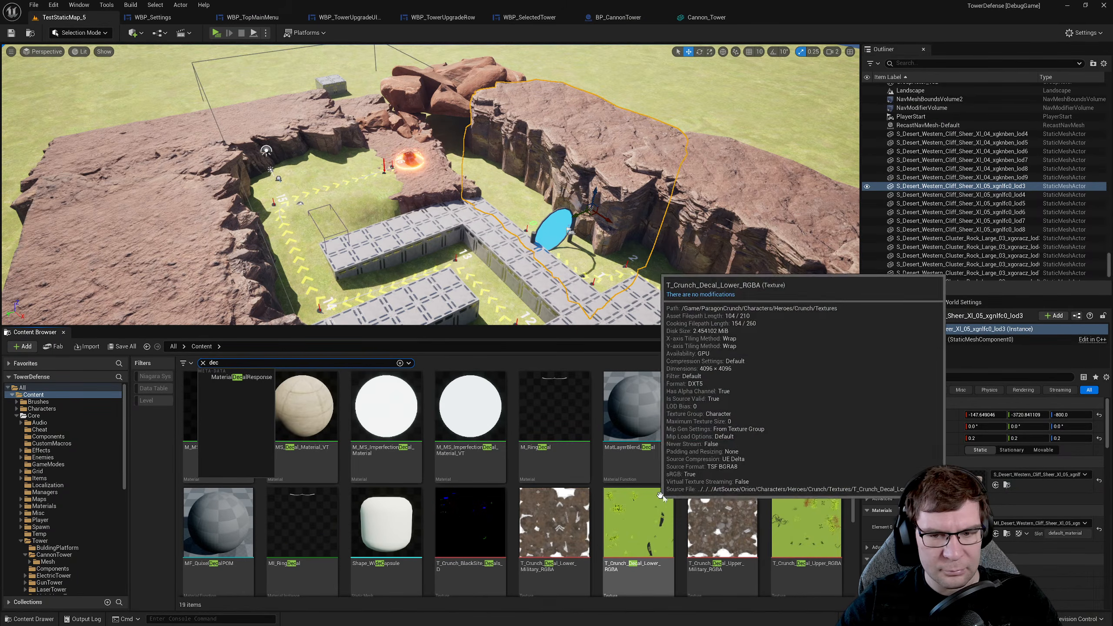
- Check the MF_QuixelDecalPOM material function, close it and look through the remaining decal search results
{"action": "left_click", "coordinate": [835, 499]}
{"action": "double_click", "coordinate": [827, 434]}
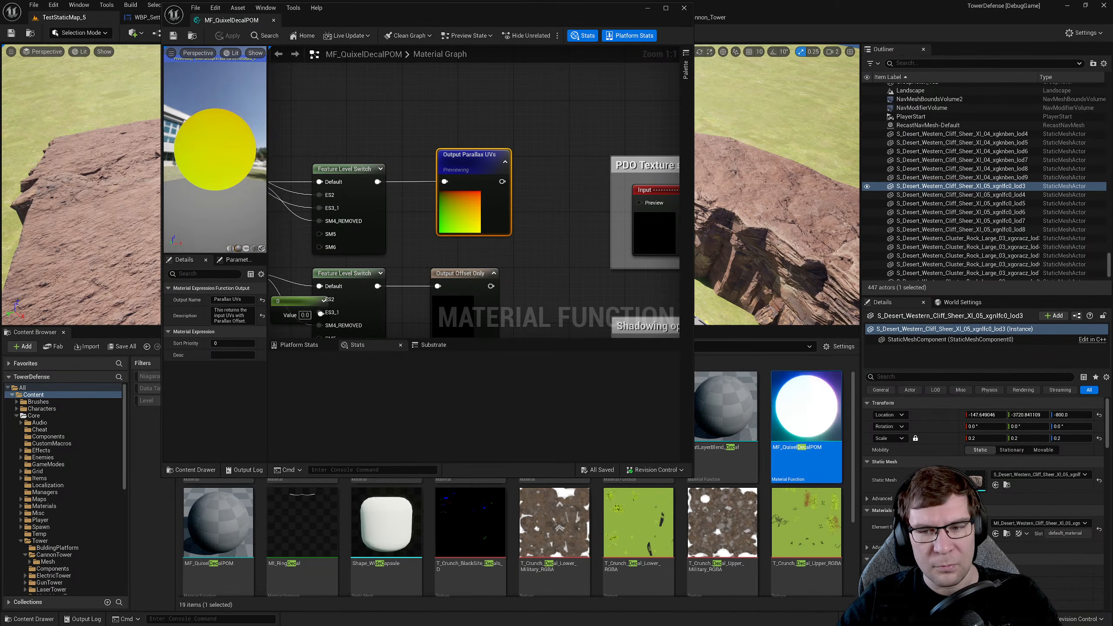
{"action": "left_click", "coordinate": [683, 8]}
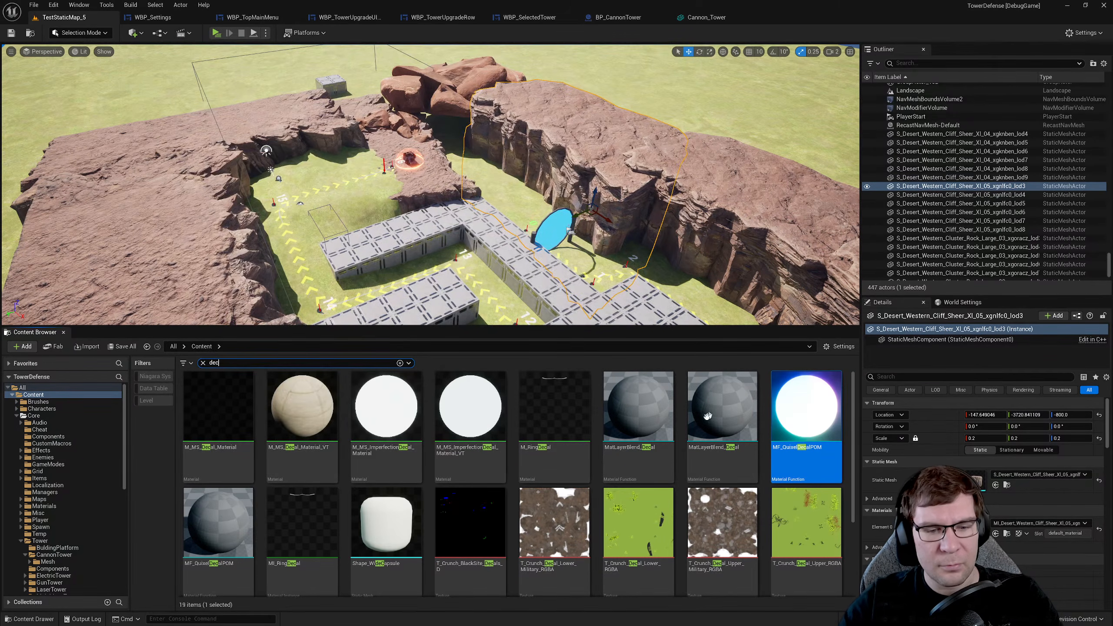
{"action": "scroll", "coordinate": [673, 515], "scroll_direction": "down", "scroll_amount": 3}
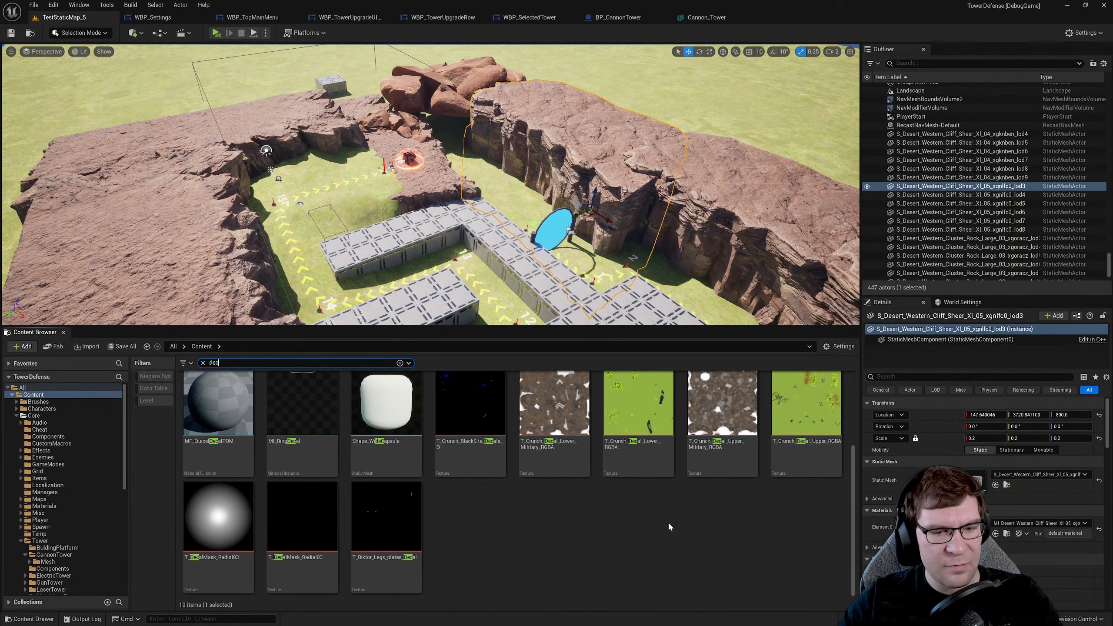
{"action": "scroll", "coordinate": [670, 523], "scroll_direction": "up", "scroll_amount": 3}
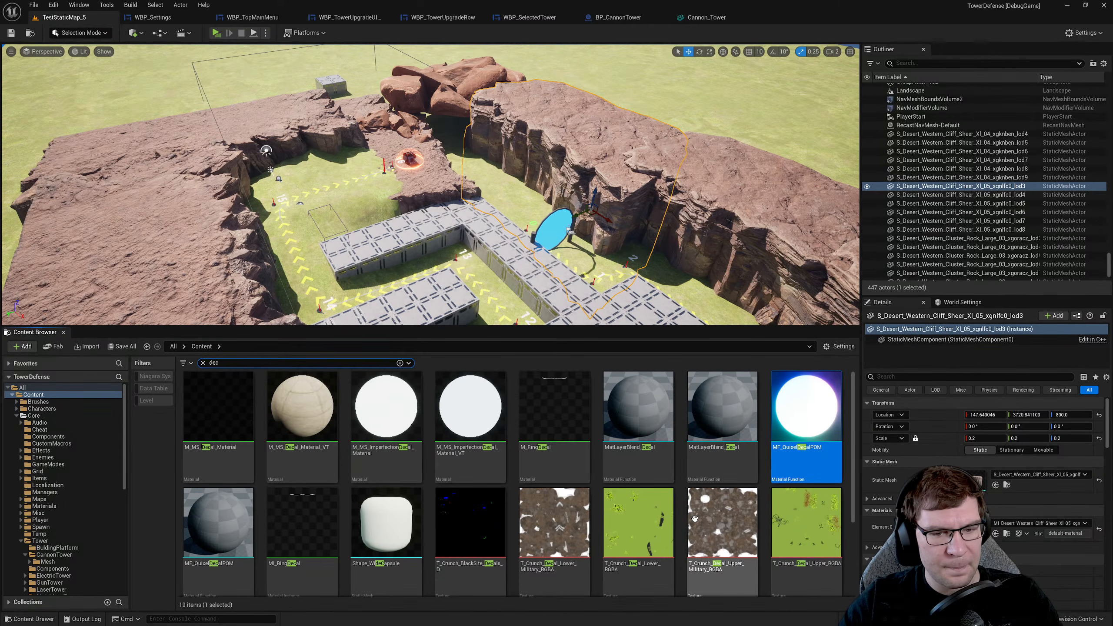
- Open the M_RingDecal material in a full-size editor and examine its complete node graph
{"action": "double_click", "coordinate": [554, 416]}
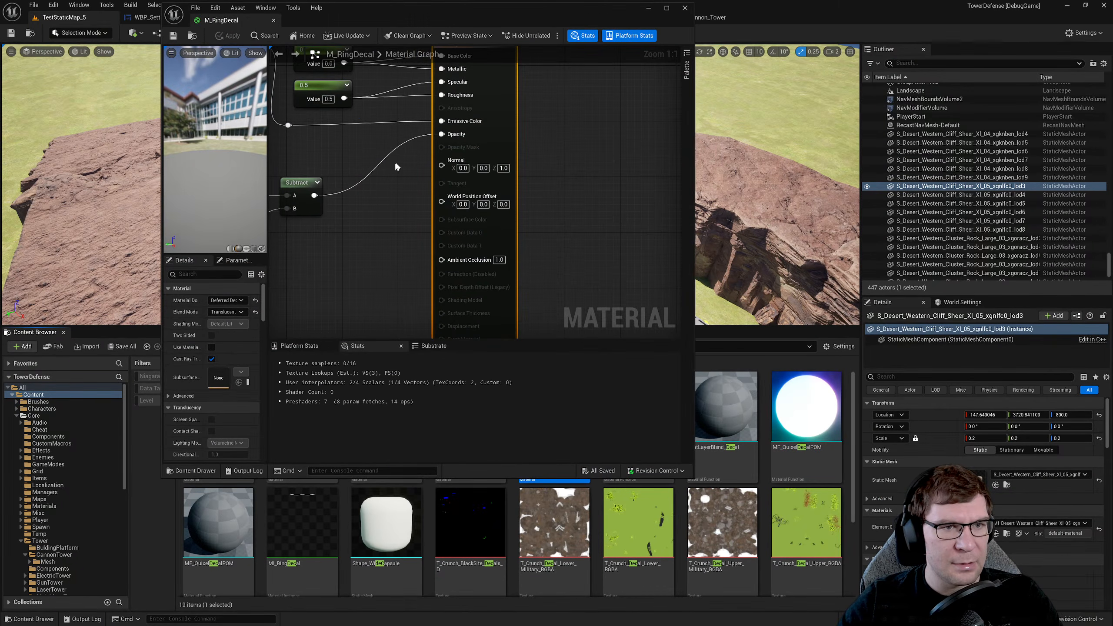
{"action": "left_click_drag", "start_coordinate": [472, 16], "coordinate": [526, 1]}
{"action": "right_click_drag", "start_coordinate": [365, 223], "coordinate": [669, 398]}
{"action": "scroll", "coordinate": [485, 323], "scroll_direction": "down", "scroll_amount": 2}
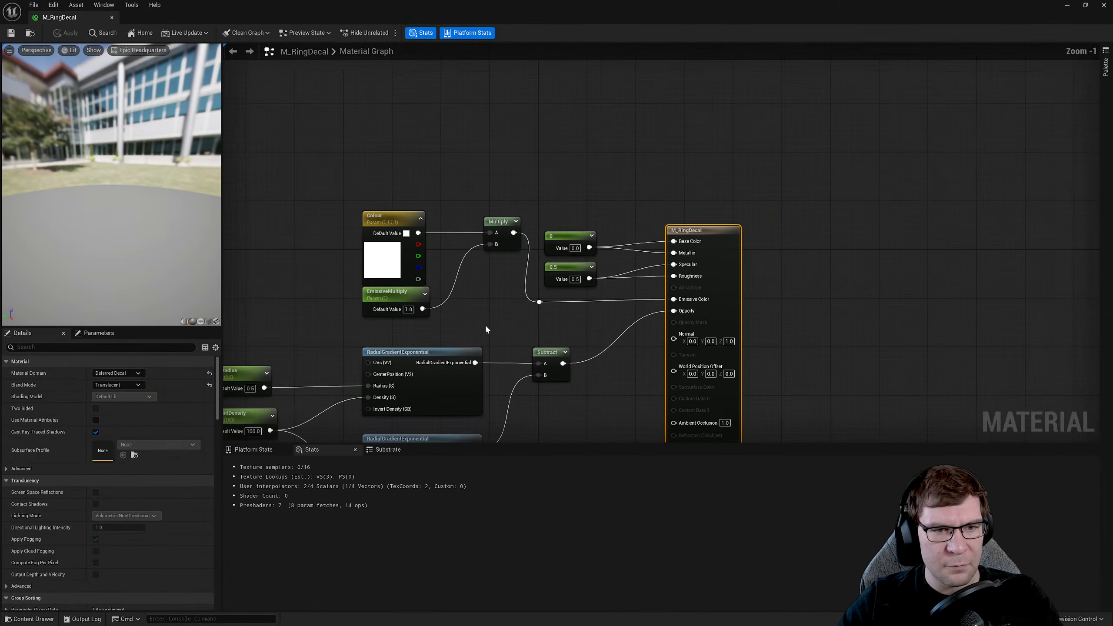
{"action": "right_click_drag", "start_coordinate": [486, 324], "coordinate": [596, 93]}
{"action": "right_click_drag", "start_coordinate": [663, 226], "coordinate": [653, 353]}
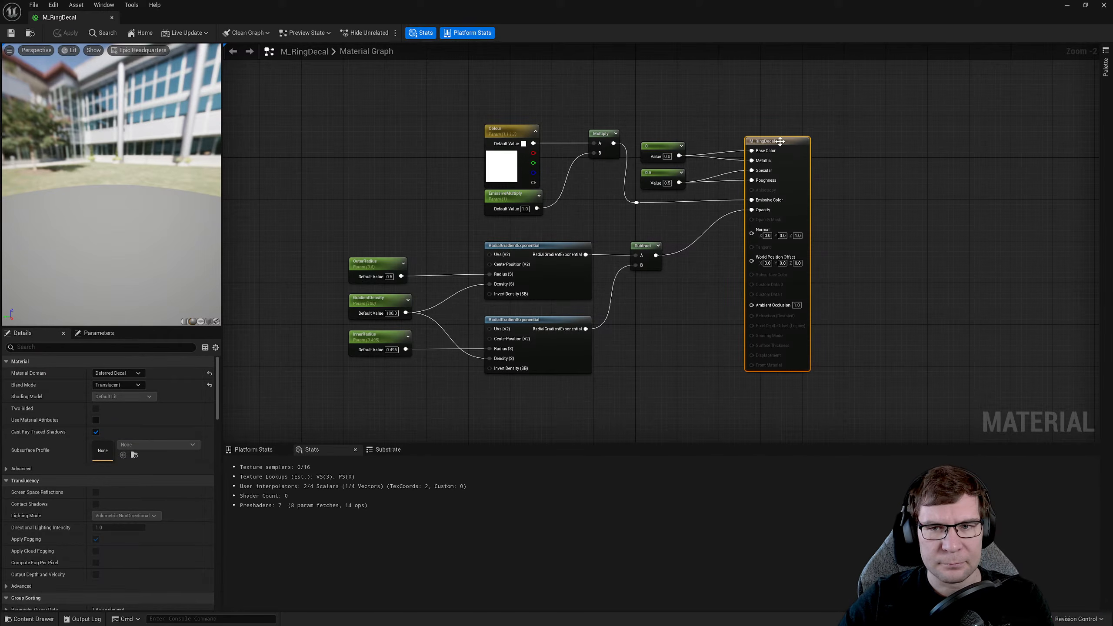
{"action": "left_click", "coordinate": [870, 206]}
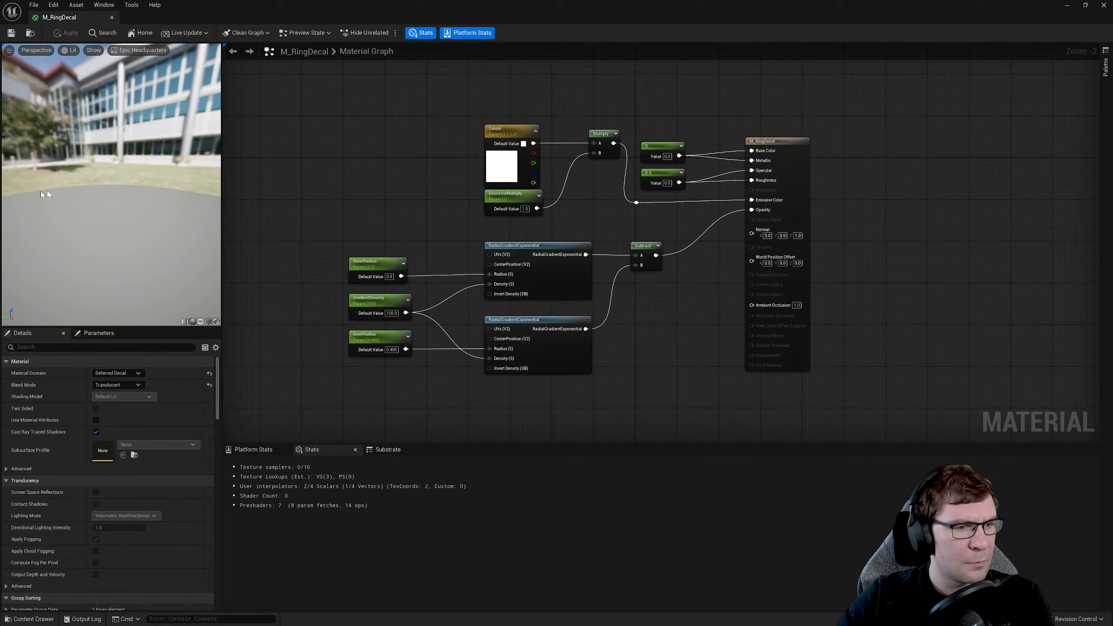
- Preview the ring decal on different primitive meshes and inspect the ring from several distances and angles
{"action": "left_click", "coordinate": [208, 322]}
{"action": "left_click", "coordinate": [201, 321]}
{"action": "left_click", "coordinate": [209, 322]}
{"action": "left_click", "coordinate": [201, 321]}
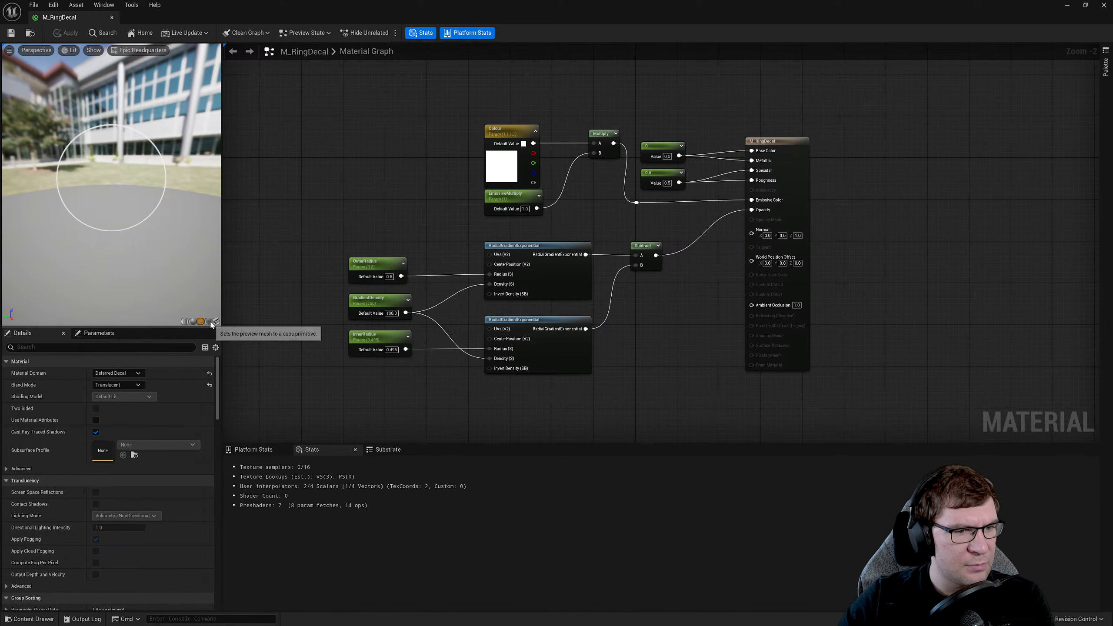
{"action": "left_click", "coordinate": [209, 322]}
{"action": "left_click", "coordinate": [201, 321]}
{"action": "scroll", "coordinate": [180, 274], "scroll_direction": "down", "scroll_amount": 4}
{"action": "scroll", "coordinate": [157, 228], "scroll_direction": "up", "scroll_amount": 4}
{"action": "scroll", "coordinate": [156, 228], "scroll_direction": "down", "scroll_amount": 1}
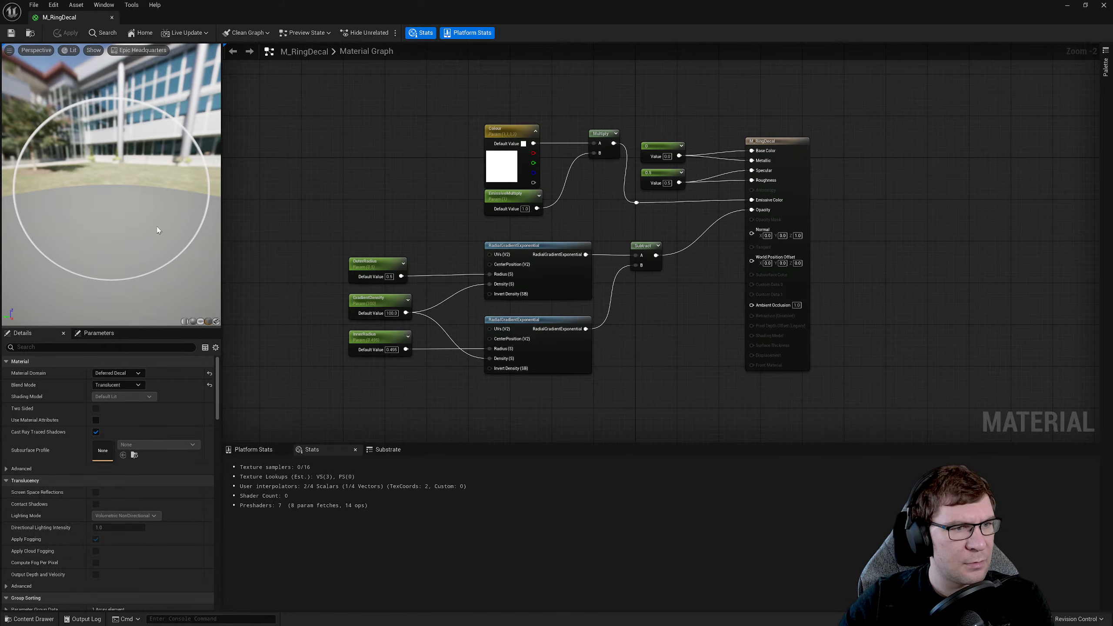
{"action": "left_click_drag", "start_coordinate": [157, 228], "coordinate": [171, 211]}
{"action": "right_click_drag", "start_coordinate": [134, 228], "coordinate": [134, 253]}
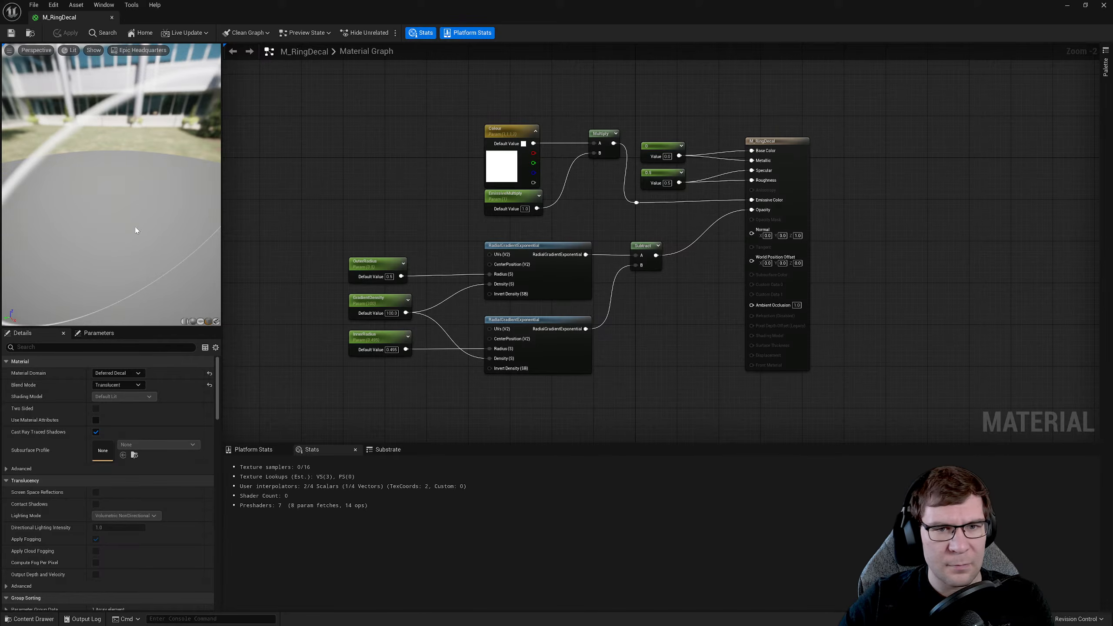
{"action": "left_click_drag", "start_coordinate": [134, 229], "coordinate": [147, 239]}
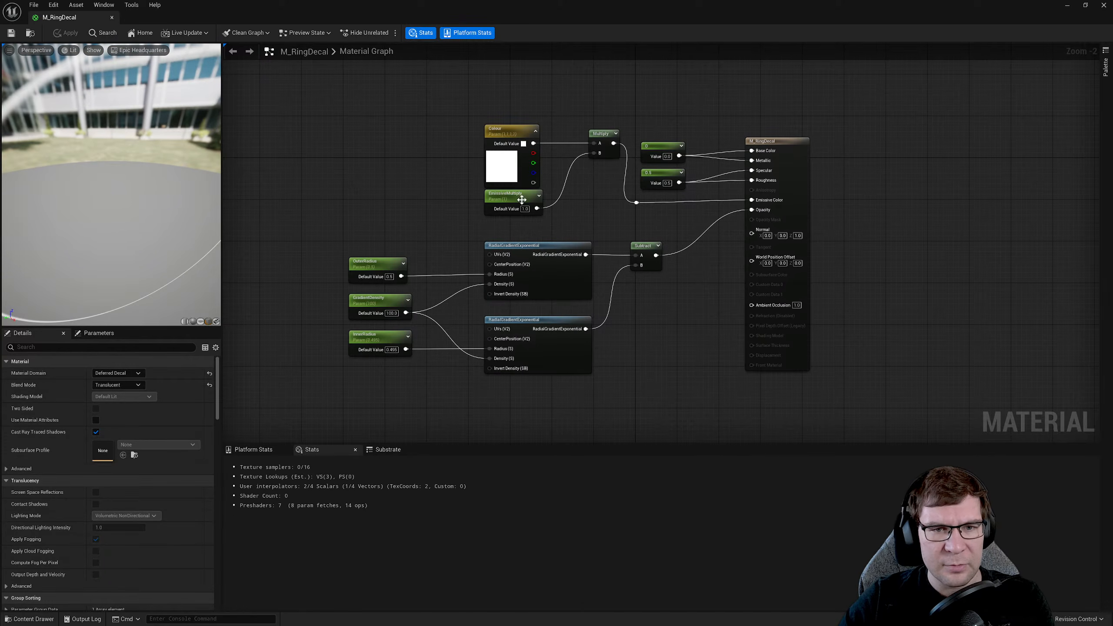
- Examine how the two RadialGradientExponential nodes and the rest of the M_RingDecal graph build the ring
{"action": "right_click_drag", "start_coordinate": [602, 209], "coordinate": [587, 194]}
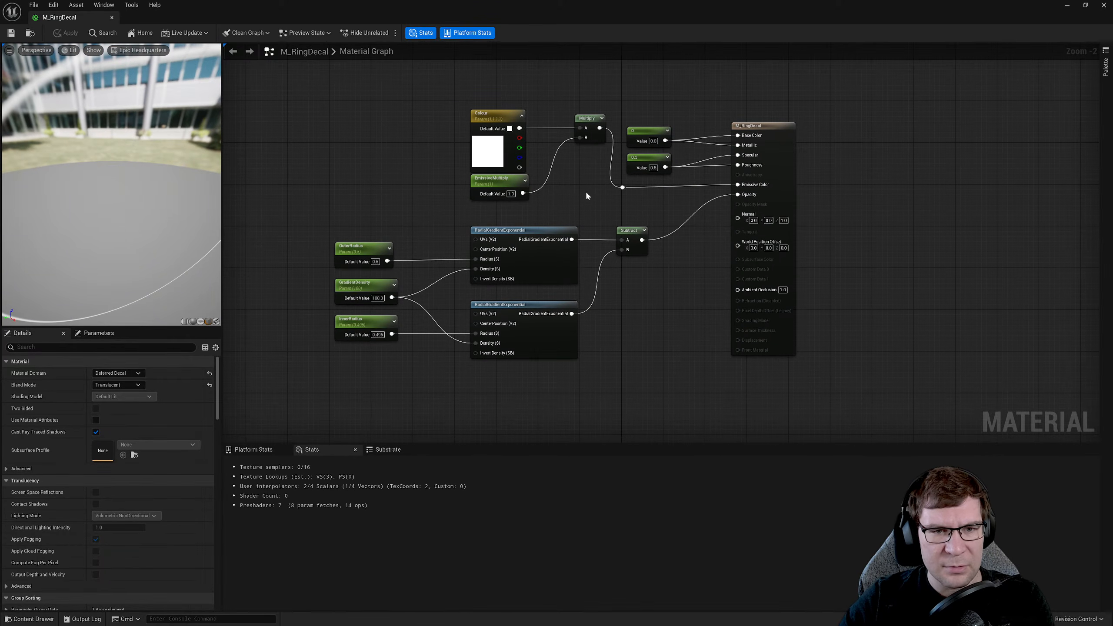
{"action": "left_click_drag", "start_coordinate": [586, 190], "coordinate": [582, 377]}
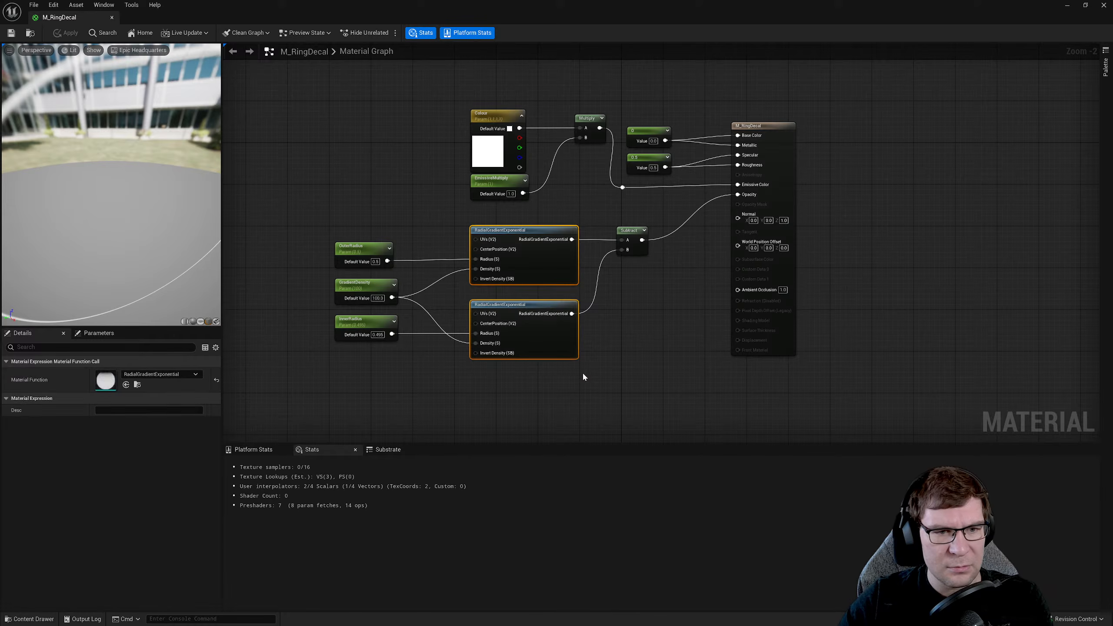
{"action": "left_click", "coordinate": [583, 375]}
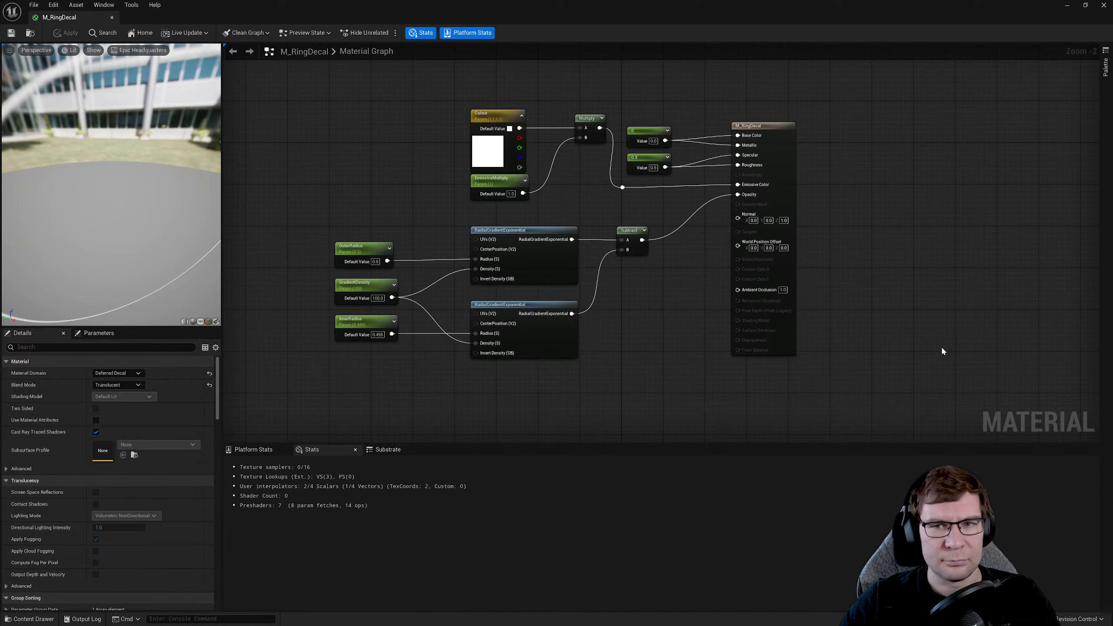
{"action": "left_click_drag", "start_coordinate": [301, 69], "coordinate": [820, 377]}
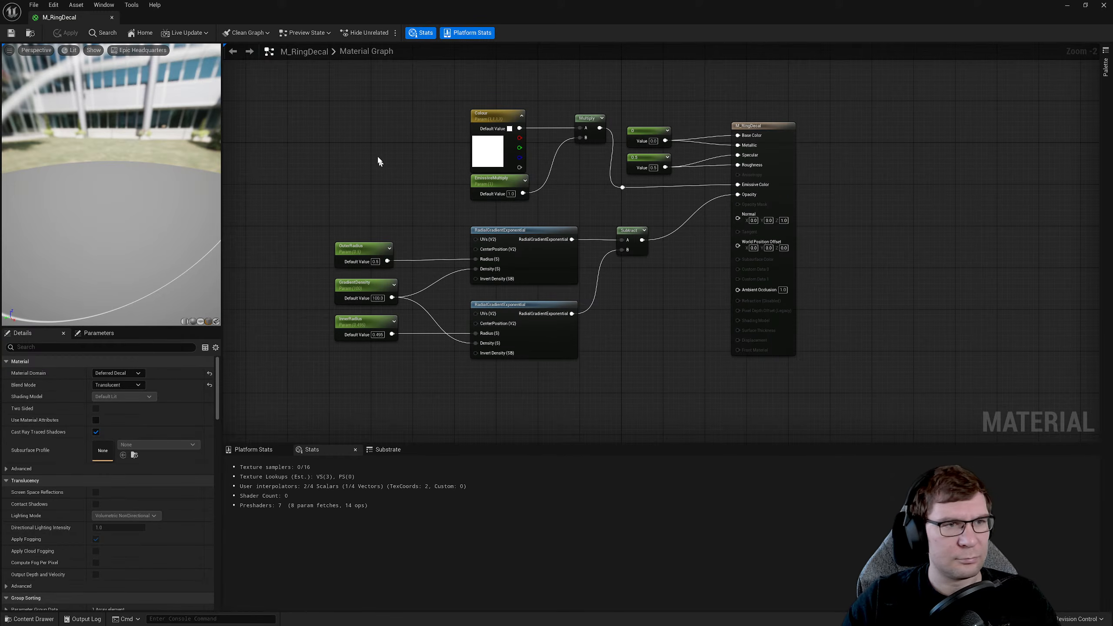
- Search the project assets for "tower", open the BP_CannonTower blueprint and bring up its CannonTower.h source in the code editor
{"action": "key", "text": "ctrl+p"}
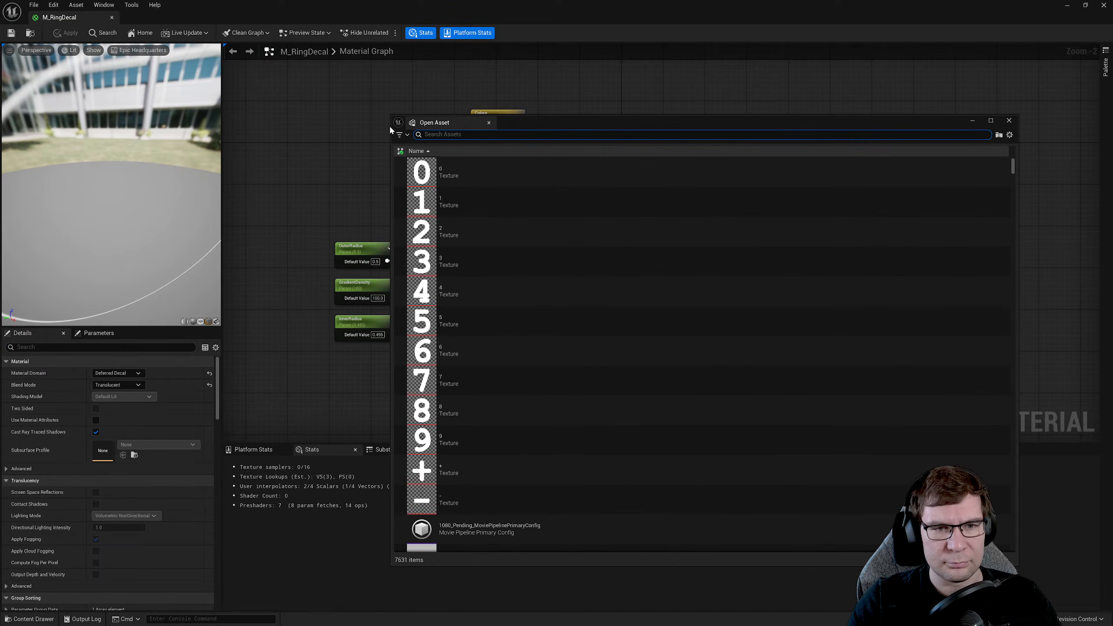
{"action": "type", "text": "t"}
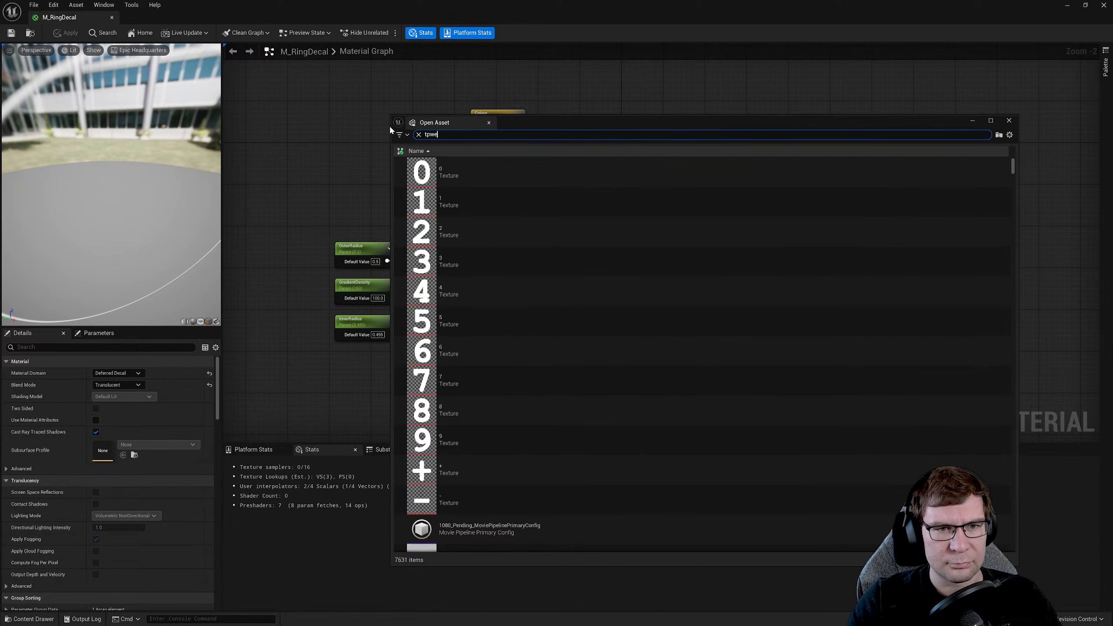
{"action": "type", "text": "ower"}
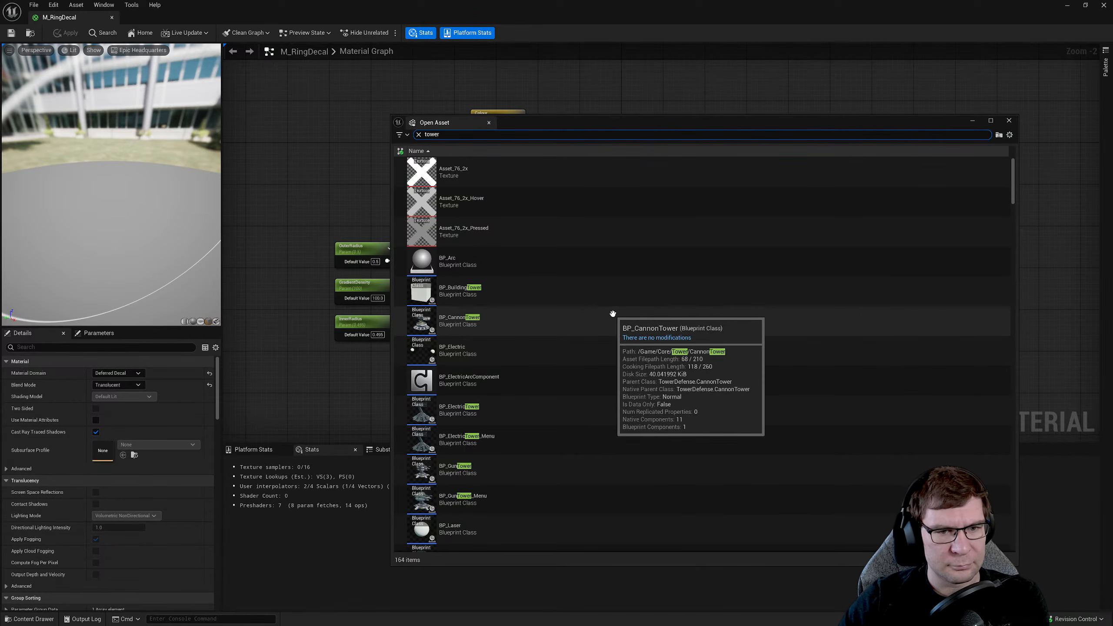
{"action": "double_click", "coordinate": [612, 313]}
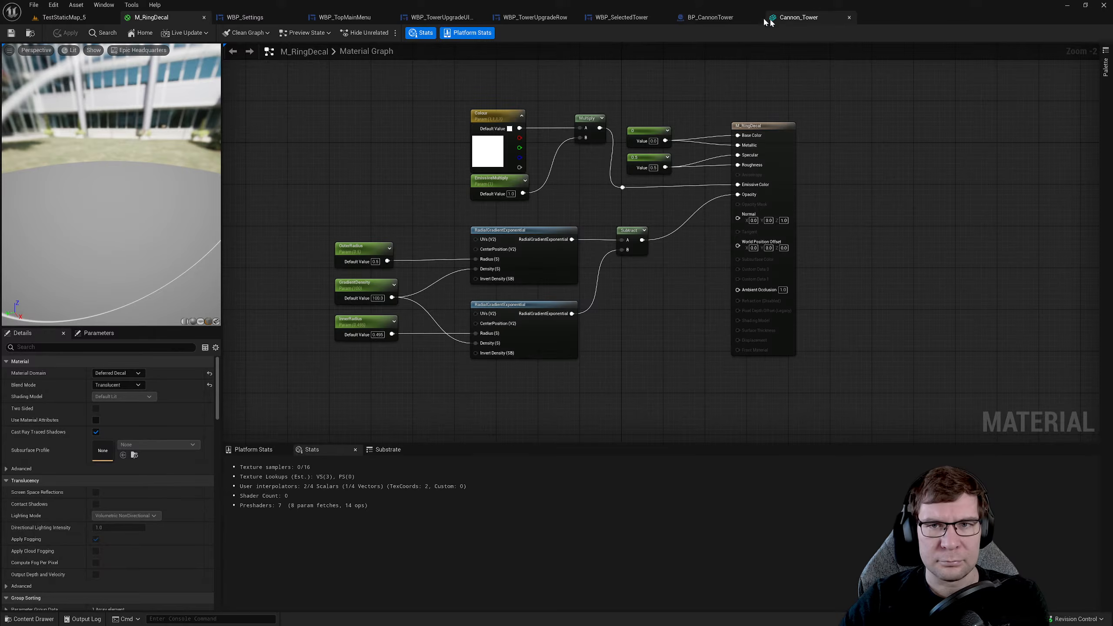
{"action": "left_click", "coordinate": [710, 17]}
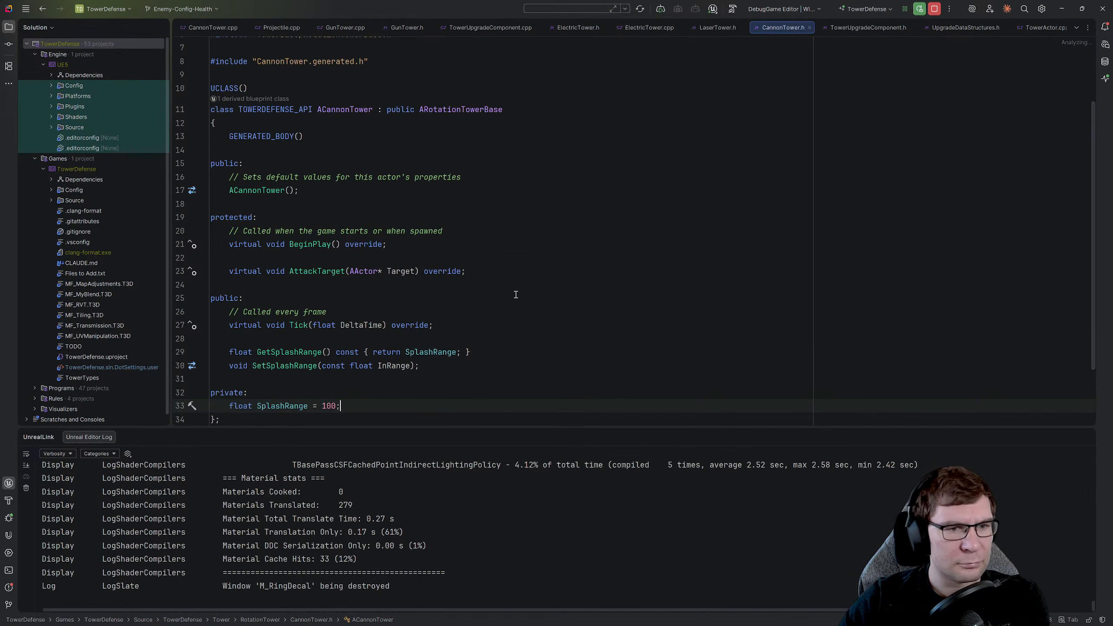
- Review the ACannonTower class in CannonTower.h, including its SplashRange getter, setter and member
{"action": "scroll", "coordinate": [516, 294], "scroll_direction": "down", "scroll_amount": 2}
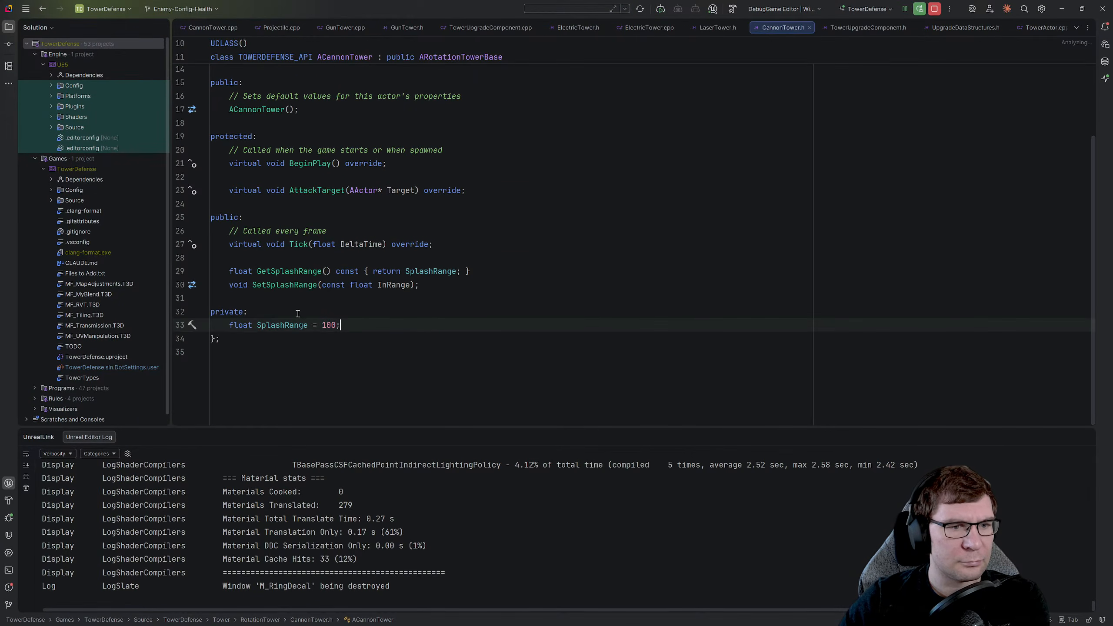
{"action": "double_click", "coordinate": [295, 285]}
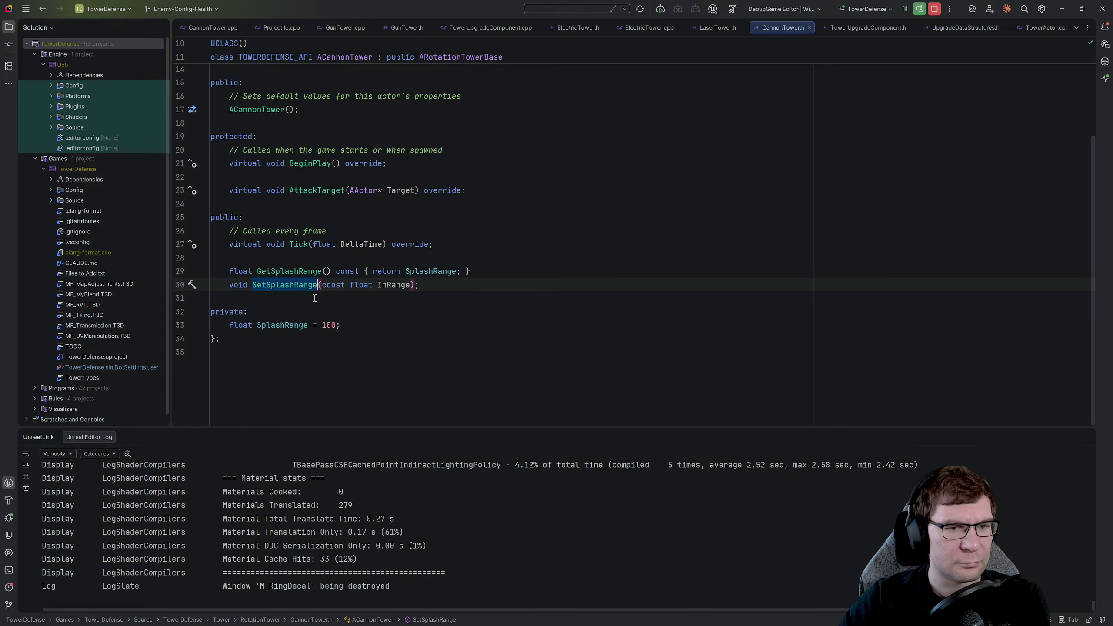
{"action": "left_click", "coordinate": [299, 272]}
{"action": "left_click", "coordinate": [490, 244]}
{"action": "scroll", "coordinate": [496, 242], "scroll_direction": "up", "scroll_amount": 3}
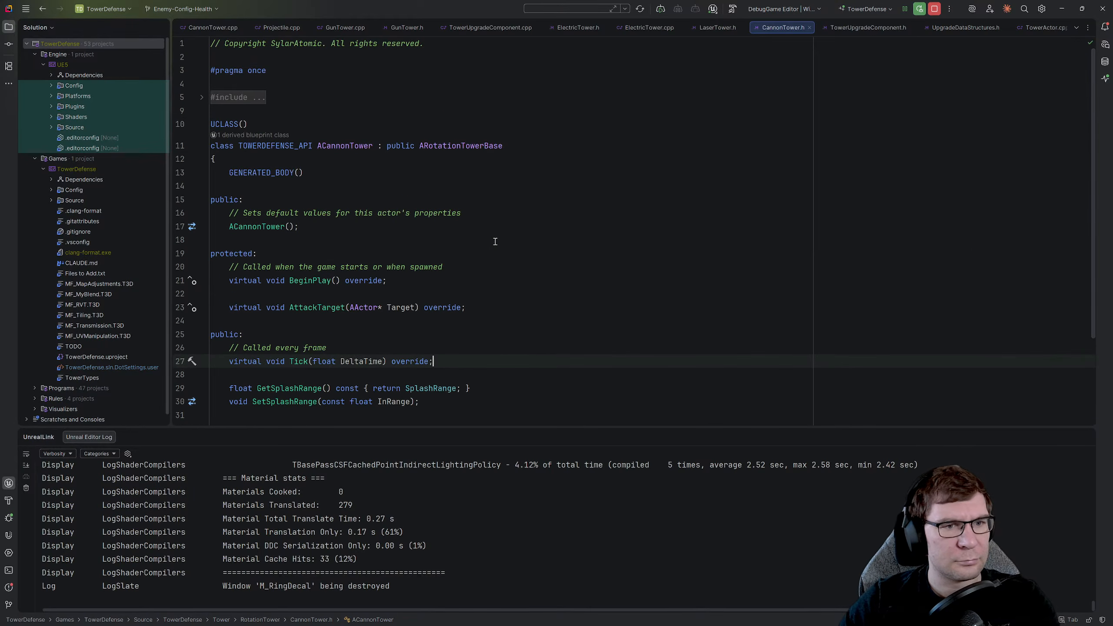
{"action": "scroll", "coordinate": [495, 242], "scroll_direction": "down", "scroll_amount": 3}
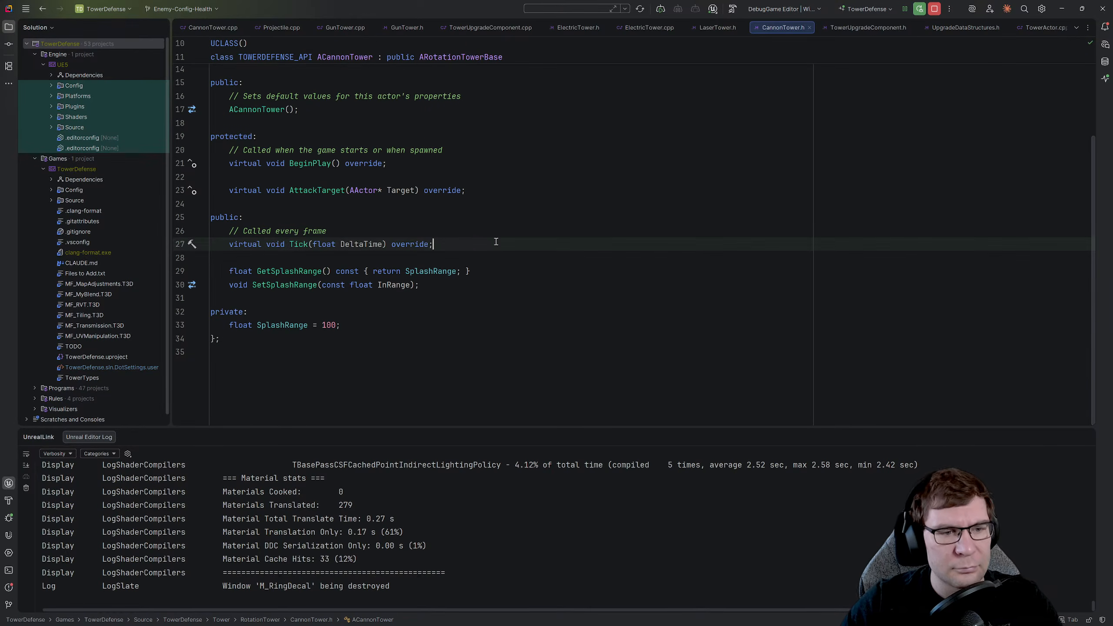
- Search CannonTower.cpp for "deca" and return to the CannonTower.h header
{"action": "key", "text": "alt+o"}
{"action": "left_click", "coordinate": [496, 242]}
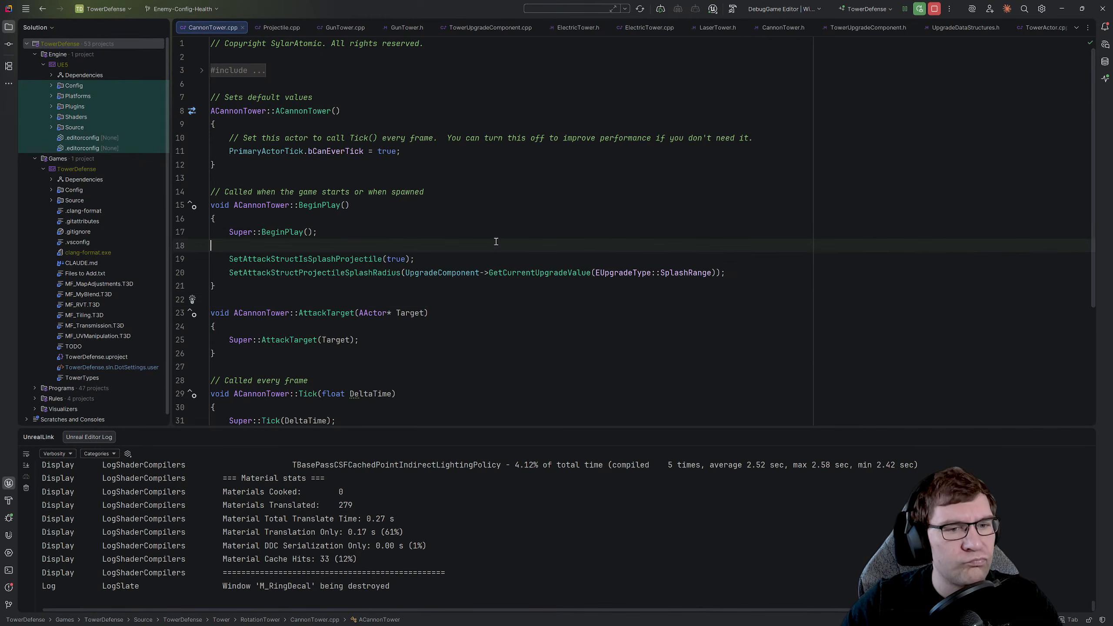
{"action": "key", "text": "ctrl+f"}
{"action": "type", "text": "deca"}
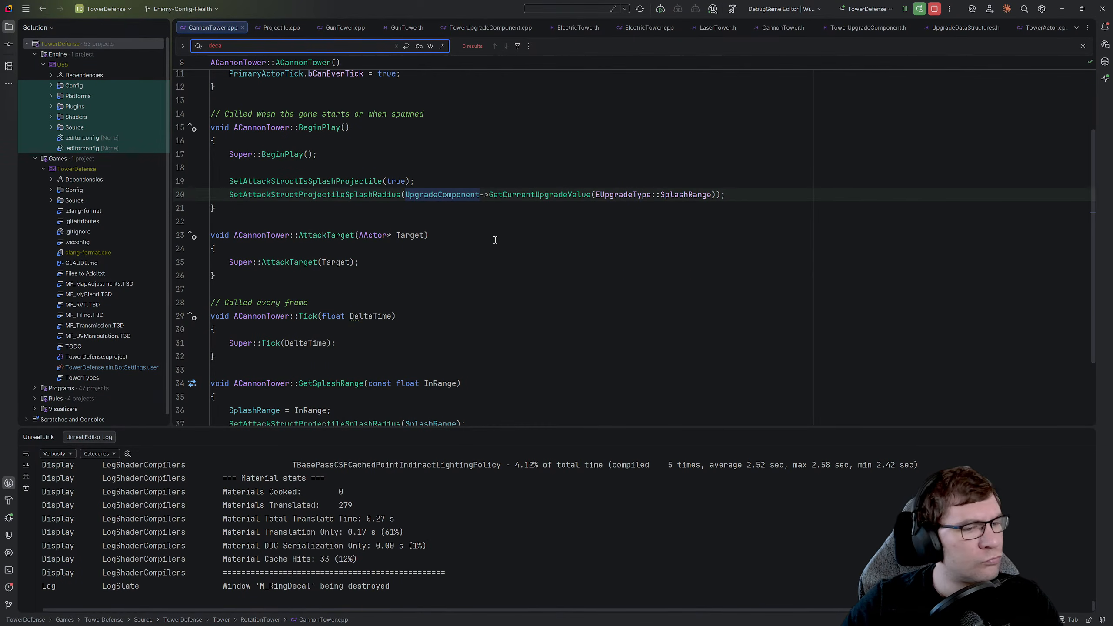
{"action": "key", "text": "ctrl+Tab"}
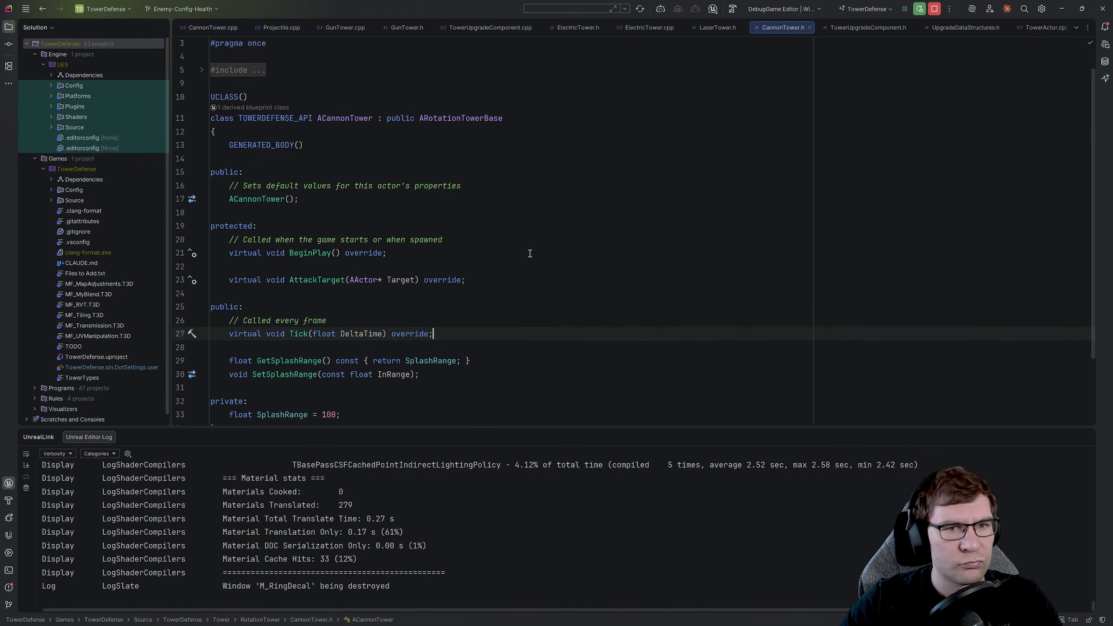
- Follow the parent classes up to ATowerActor and go to the implementation of its SetDecaleSate function
{"action": "scroll", "coordinate": [530, 253], "scroll_direction": "up", "scroll_amount": 1}
{"action": "left_click", "coordinate": [460, 146], "text": "ctrl"}
{"action": "left_click", "coordinate": [454, 174], "text": "ctrl"}
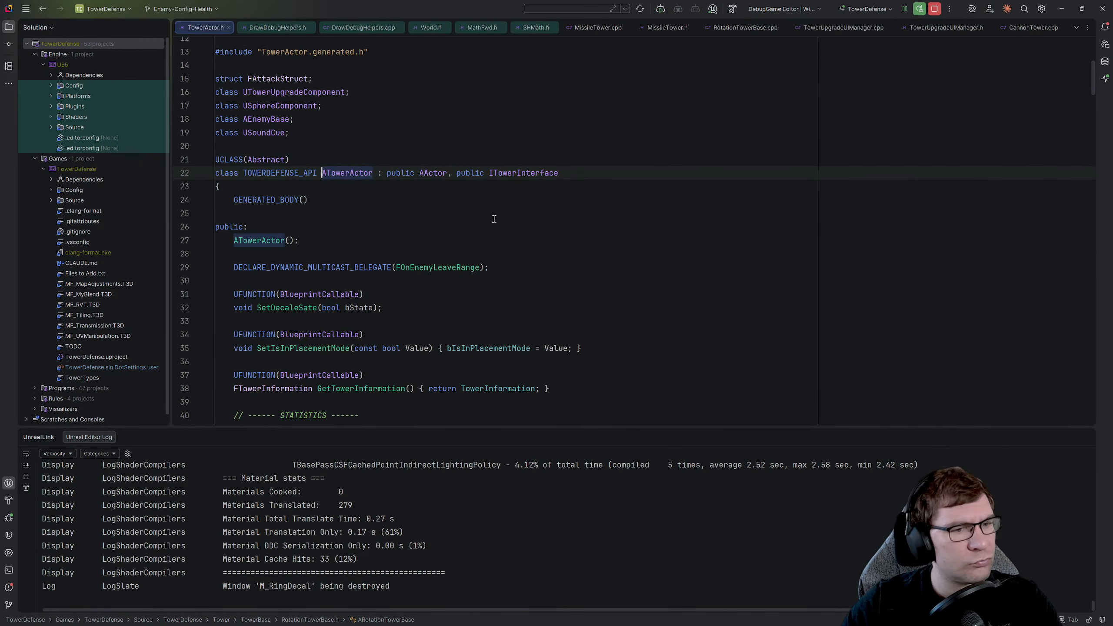
{"action": "scroll", "coordinate": [519, 232], "scroll_direction": "down", "scroll_amount": 3}
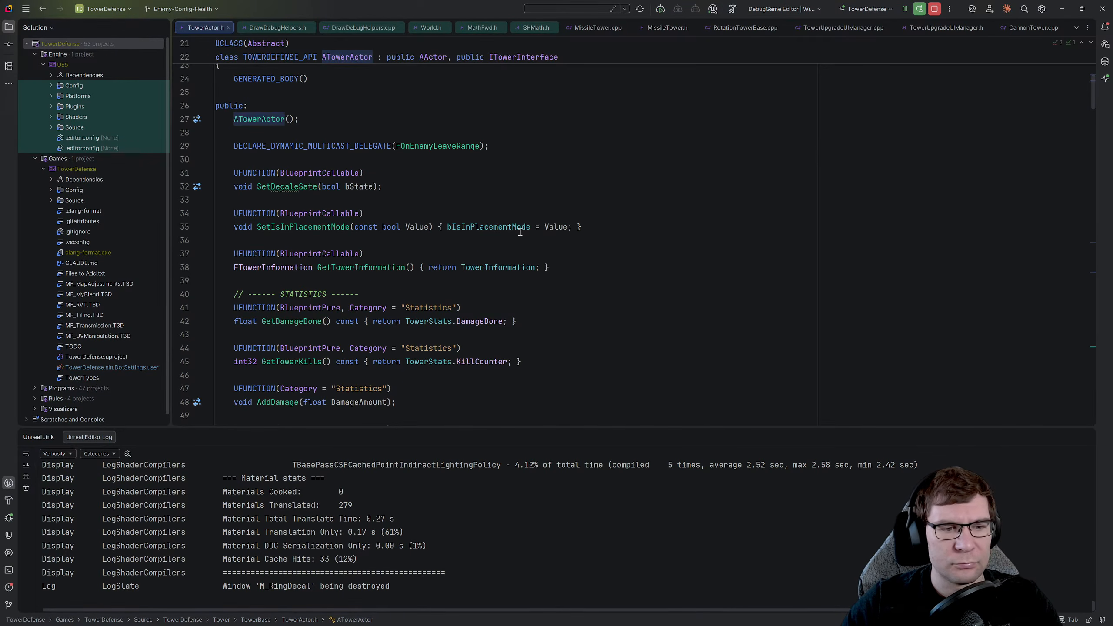
{"action": "scroll", "coordinate": [520, 232], "scroll_direction": "down", "scroll_amount": 2}
{"action": "scroll", "coordinate": [330, 193], "scroll_direction": "up", "scroll_amount": 2}
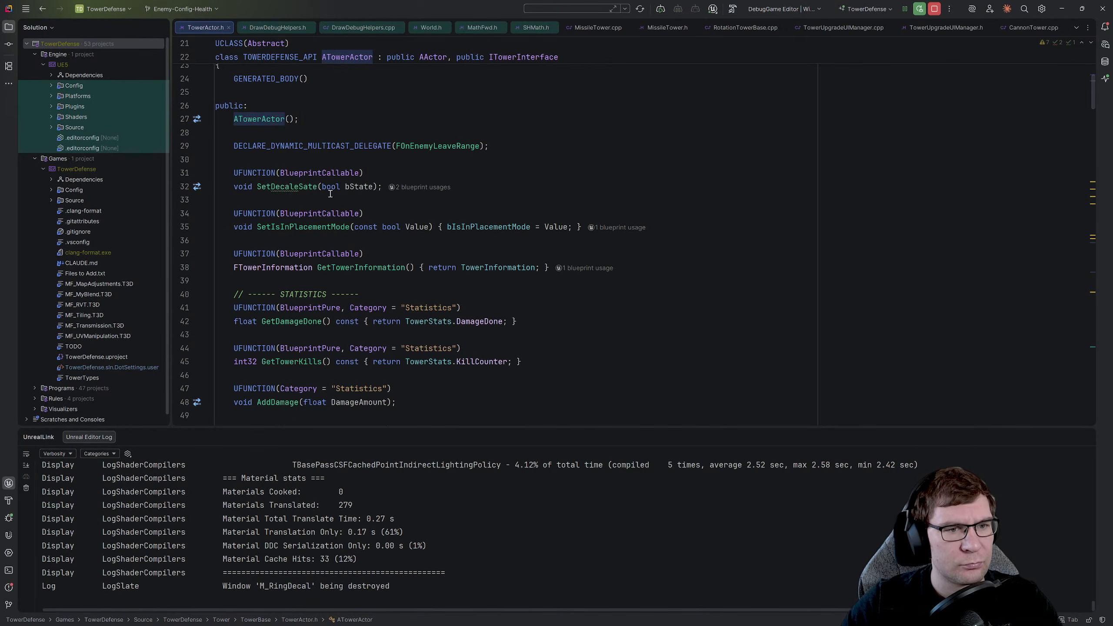
{"action": "left_click", "coordinate": [290, 187]}
{"action": "left_click", "coordinate": [292, 188], "text": "ctrl"}
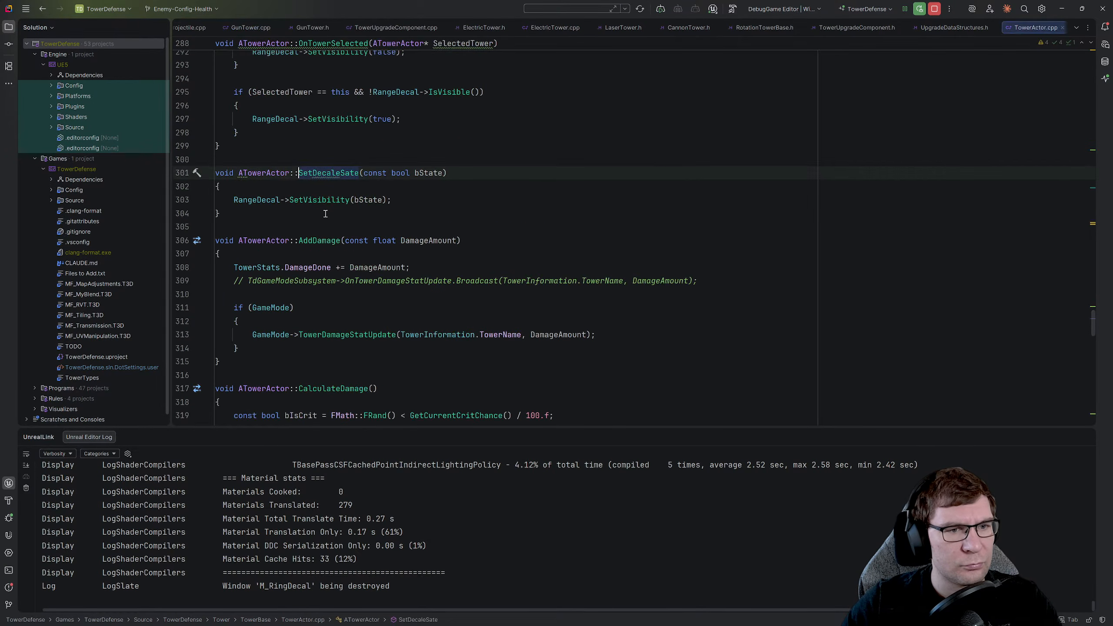
- Find the declaration of the RangeDecal component in TowerActor.h and inspect its property line
{"action": "double_click", "coordinate": [257, 200]}
{"action": "key", "text": "ctrl+f"}
{"action": "key", "text": "ctrl+Tab"}
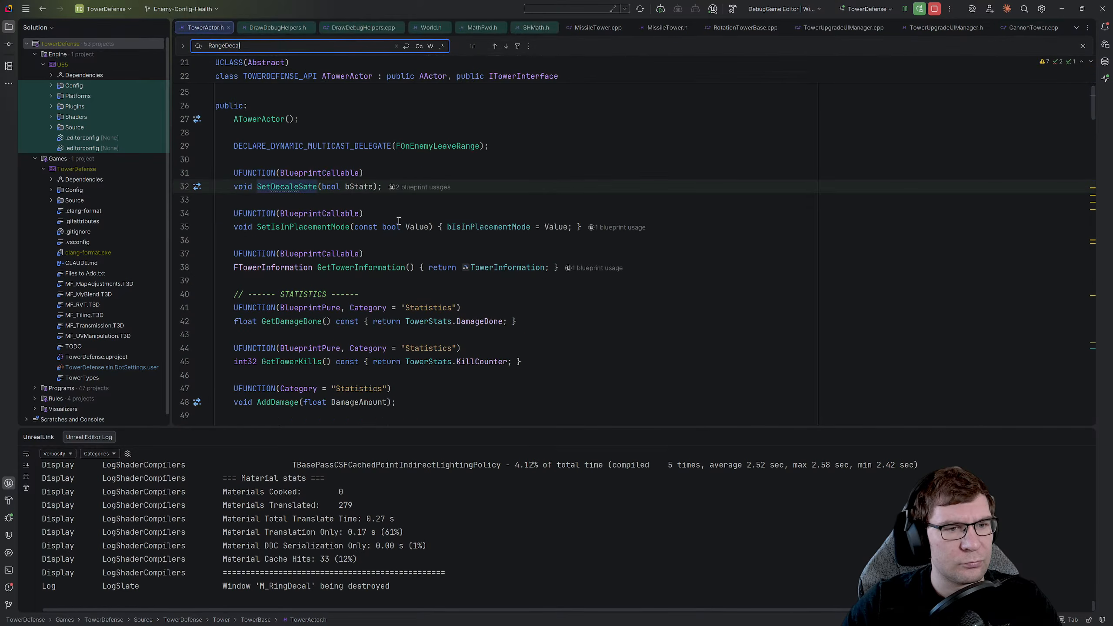
{"action": "key", "text": "ctrl+Tab"}
{"action": "key", "text": "ctrl+Tab"}
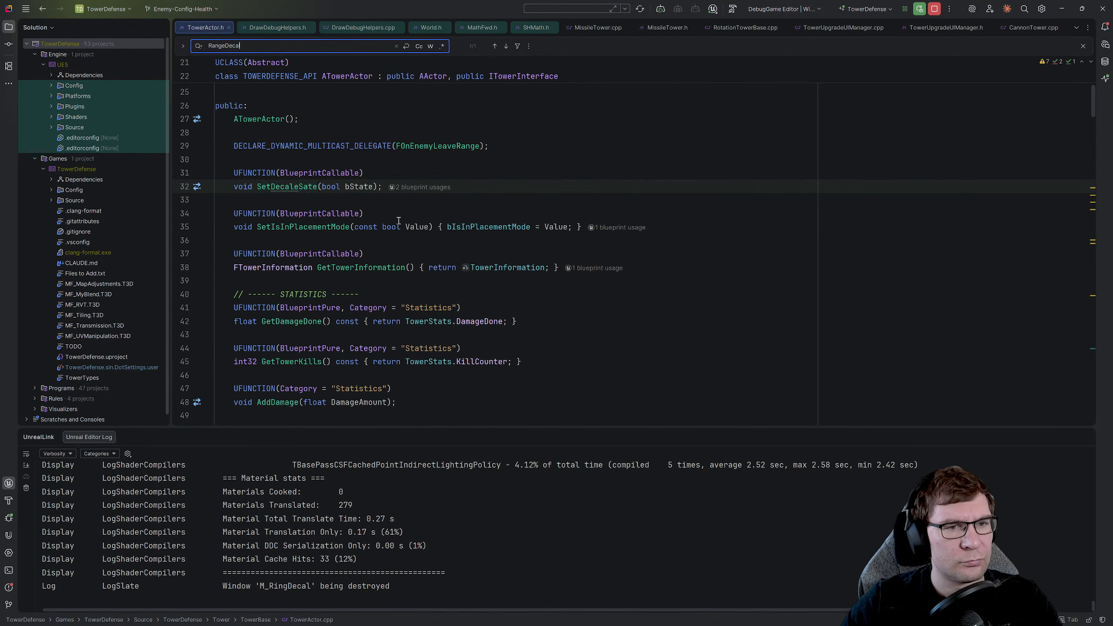
{"action": "key", "text": "ctrl+f"}
{"action": "key", "text": "Return"}
{"action": "left_click_drag", "start_coordinate": [555, 206], "coordinate": [152, 196]}
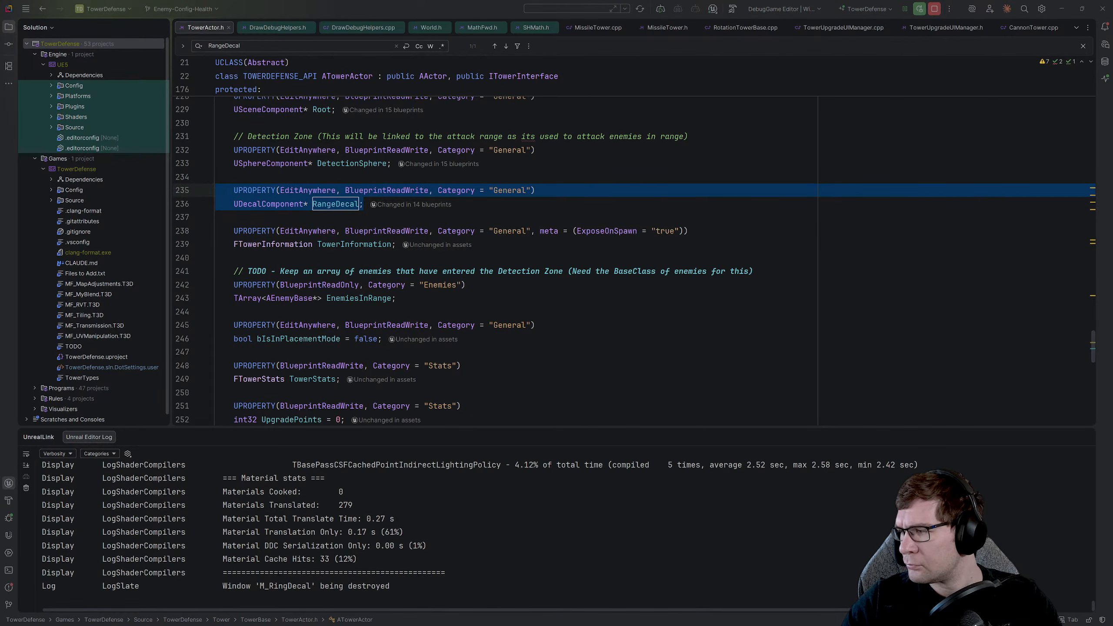
{"action": "left_click", "coordinate": [857, 248]}
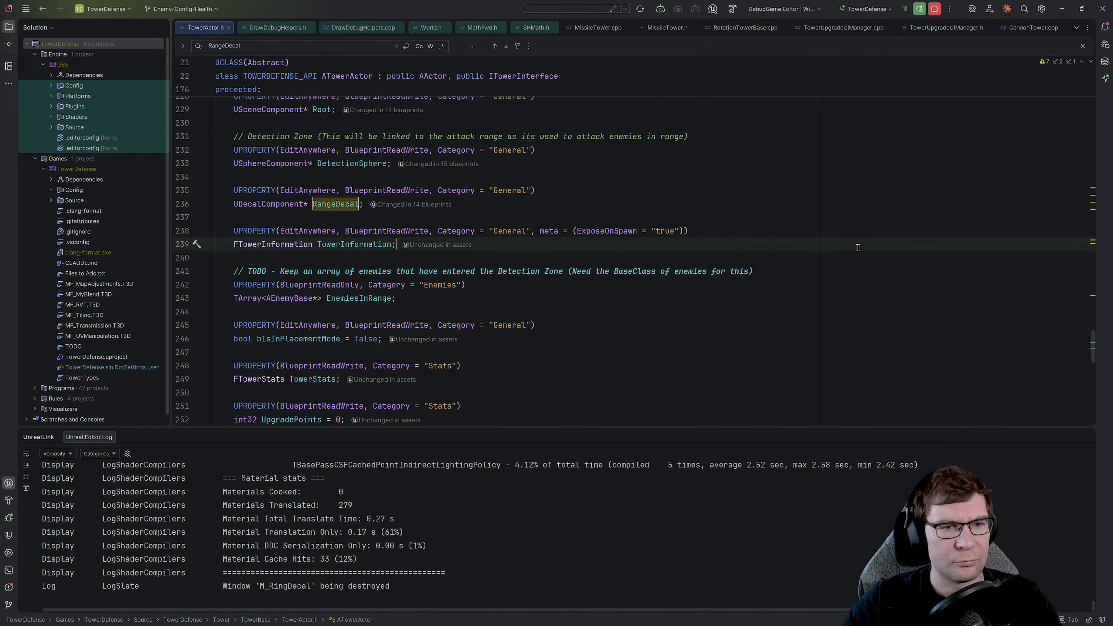
- Locate where RangeDecal is created in the ATowerActor constructor in TowerActor.cpp and highlight its DecalSize line
{"action": "key", "text": "ctrl+Tab"}
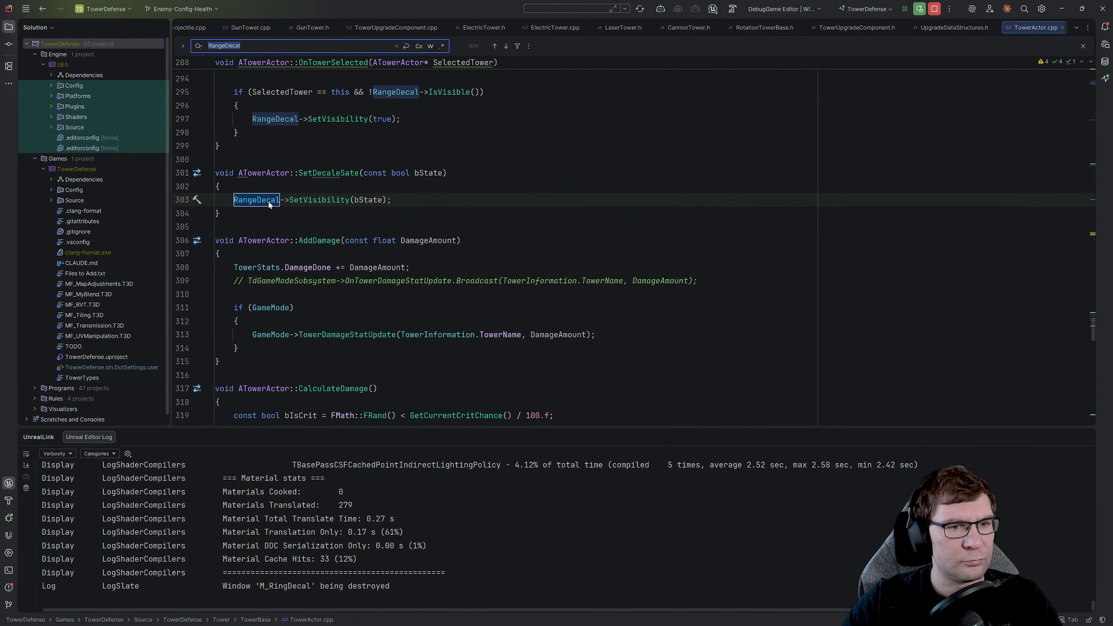
{"action": "double_click", "coordinate": [269, 205]}
{"action": "key", "text": "ctrl+f"}
{"action": "key", "text": "Return"}
{"action": "key", "text": "Return"}
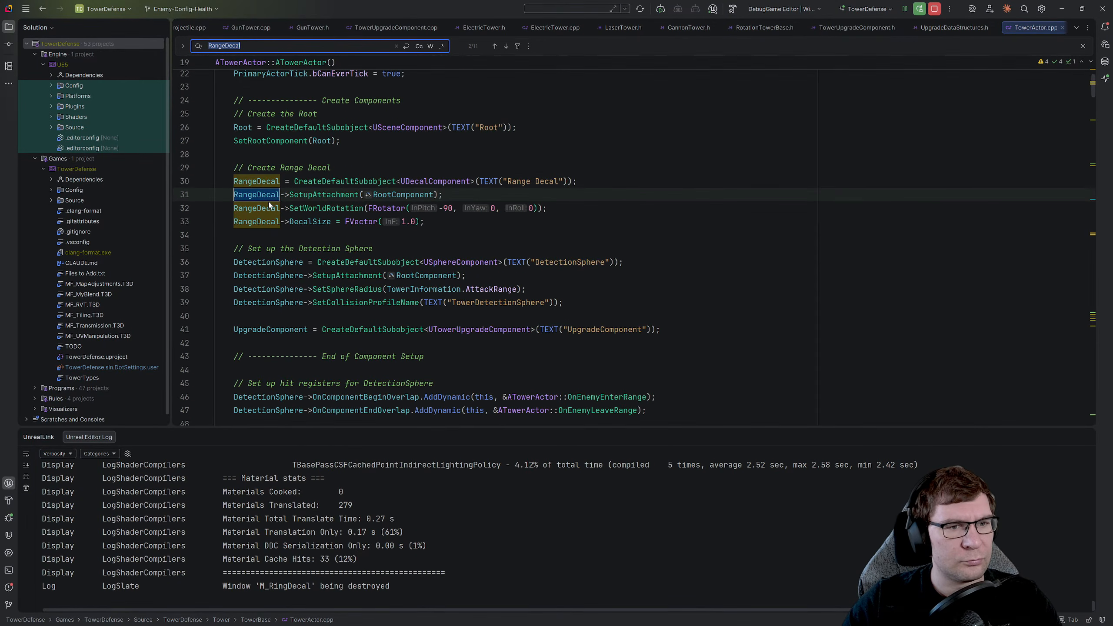
{"action": "left_click_drag", "start_coordinate": [440, 221], "coordinate": [177, 218]}
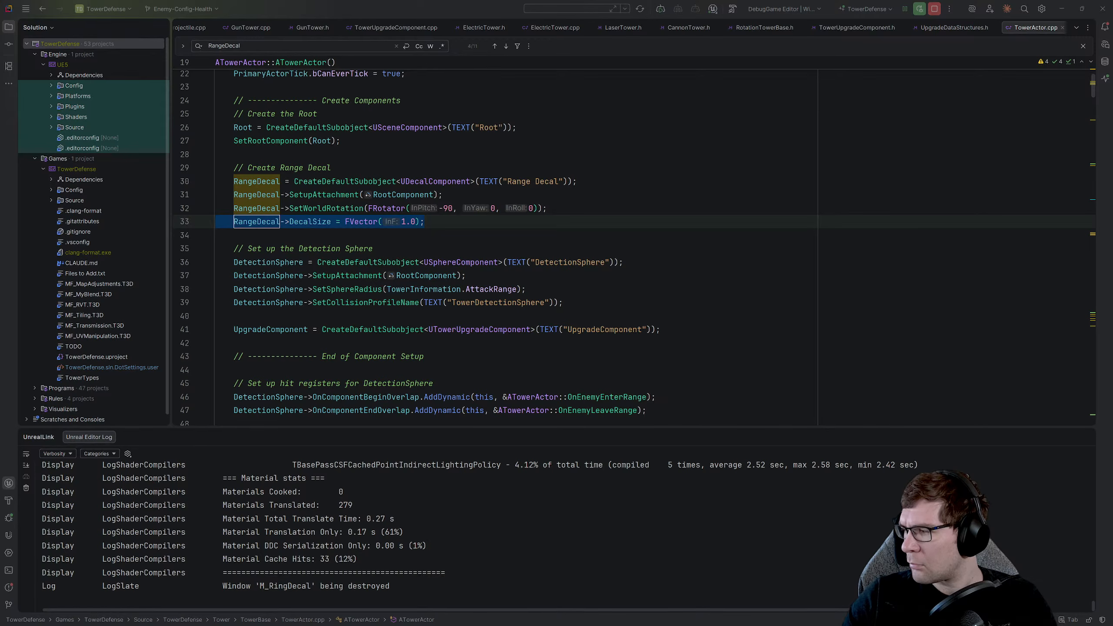
- Switch back to Unreal Editor and look through the open settings, main menu, tower upgrade and selected tower widget blueprints
{"action": "left_click", "coordinate": [1061, 8]}
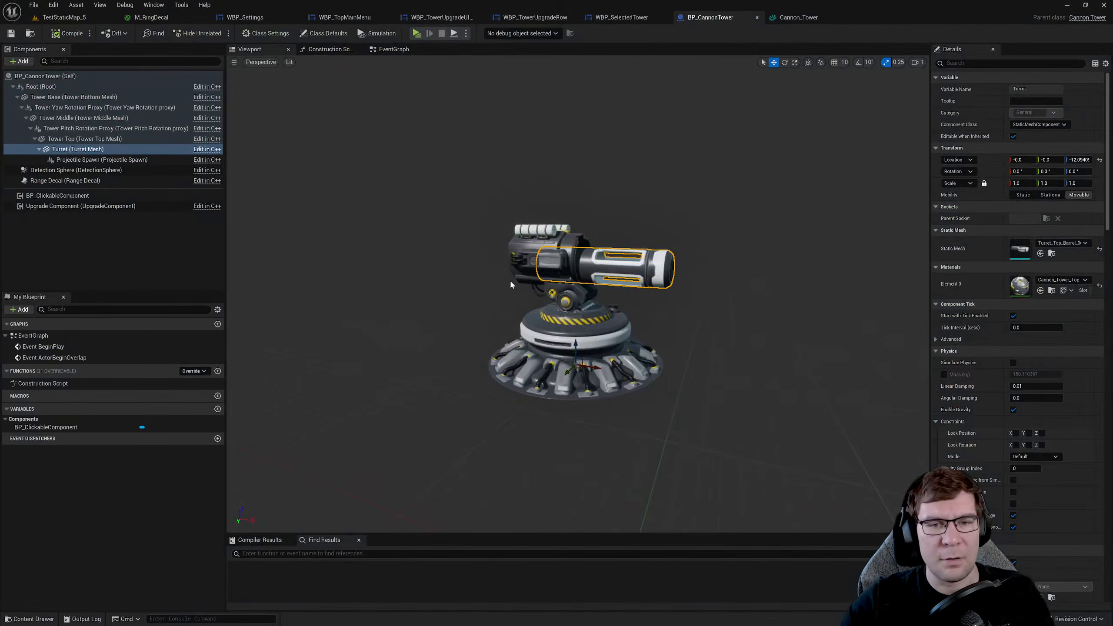
{"action": "left_click", "coordinate": [623, 17]}
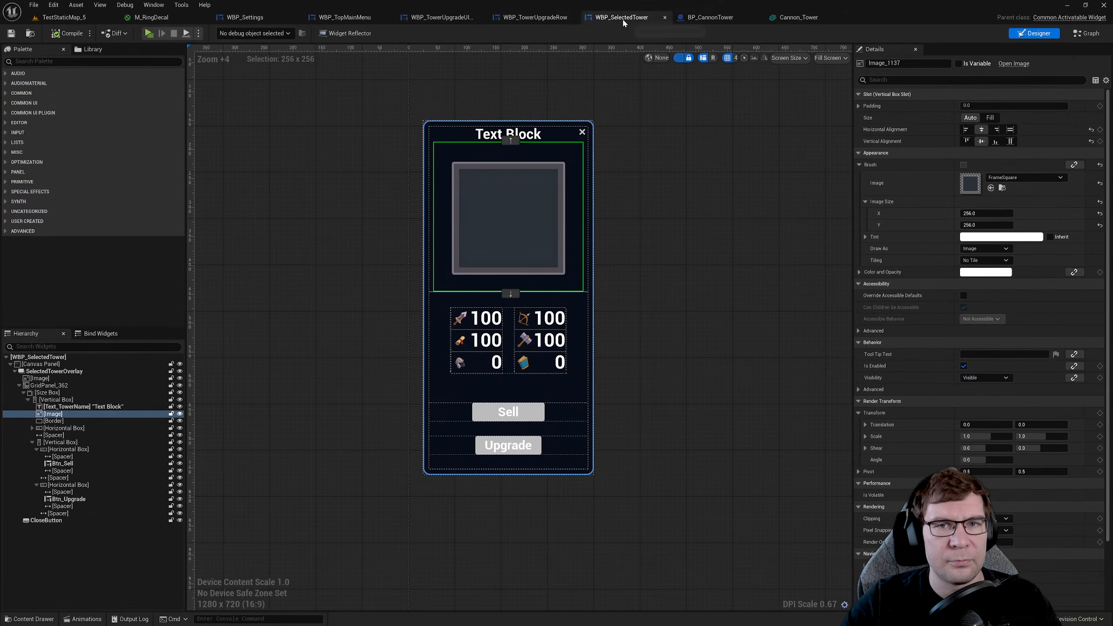
{"action": "left_click", "coordinate": [536, 17]}
{"action": "left_click", "coordinate": [455, 19]}
{"action": "left_click", "coordinate": [345, 17]}
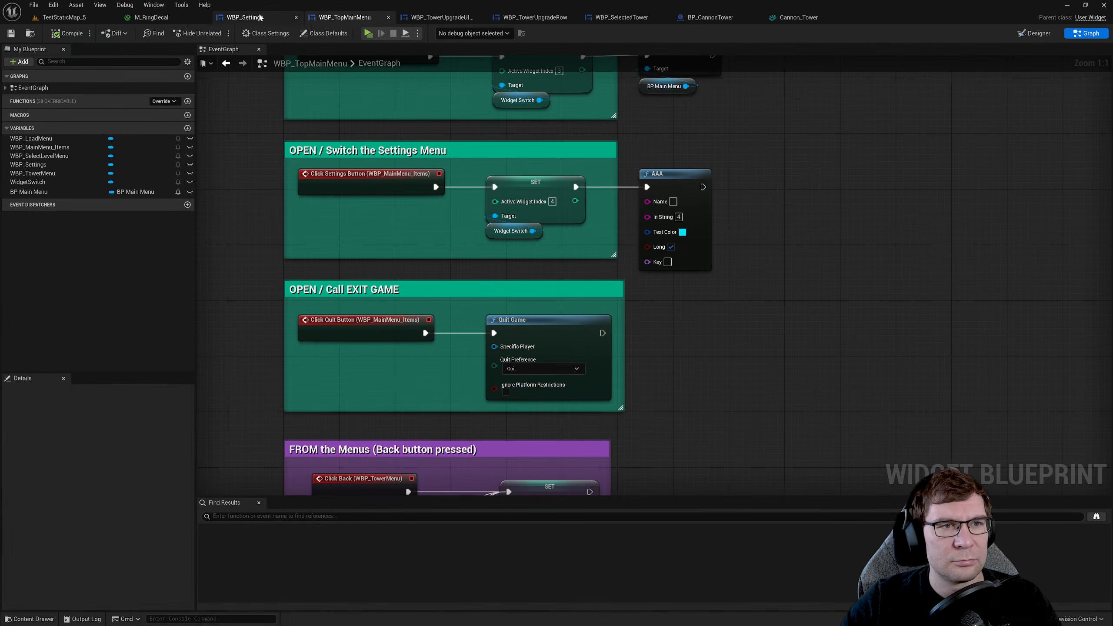
{"action": "left_click", "coordinate": [246, 17]}
{"action": "left_click", "coordinate": [344, 17]}
{"action": "left_click", "coordinate": [441, 17]}
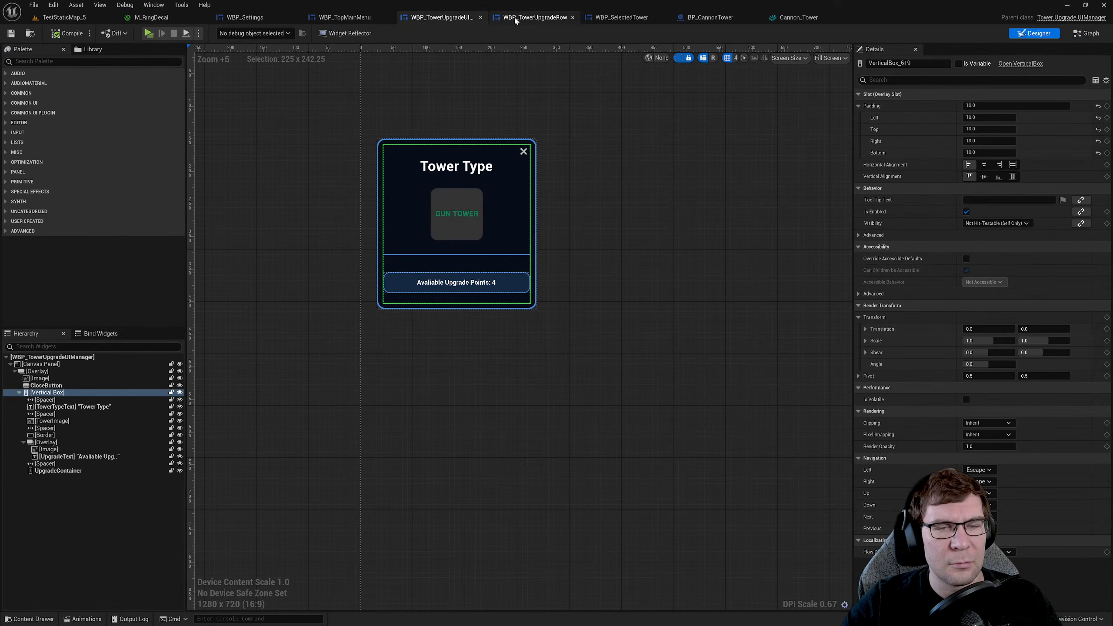
{"action": "left_click", "coordinate": [536, 17]}
- Add a DDX node to the M_RingDecal material graph and place it below the Subtract node
{"action": "left_click", "coordinate": [151, 17]}
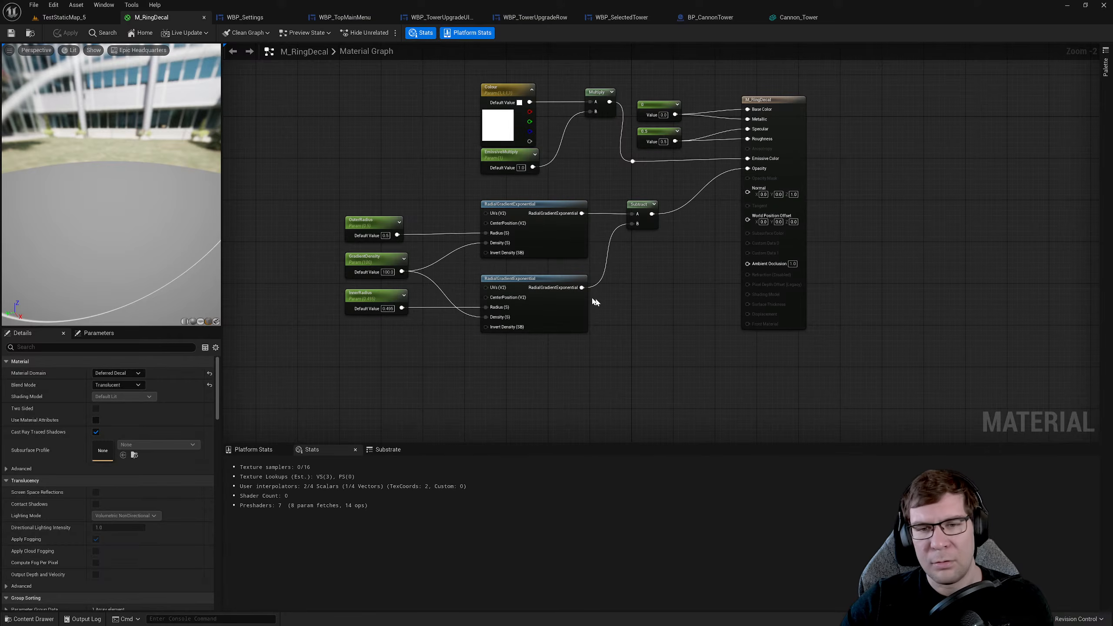
{"action": "right_click", "coordinate": [578, 296]}
{"action": "left_click", "coordinate": [676, 288]}
{"action": "right_click", "coordinate": [677, 290]}
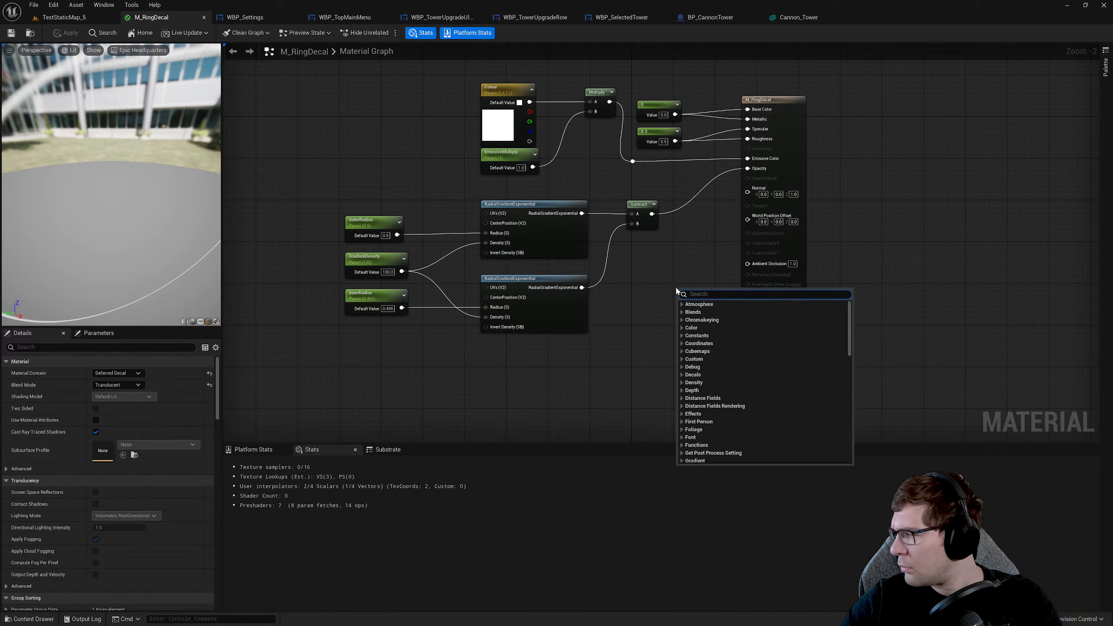
{"action": "type", "text": "ddx"}
{"action": "key", "text": "Return"}
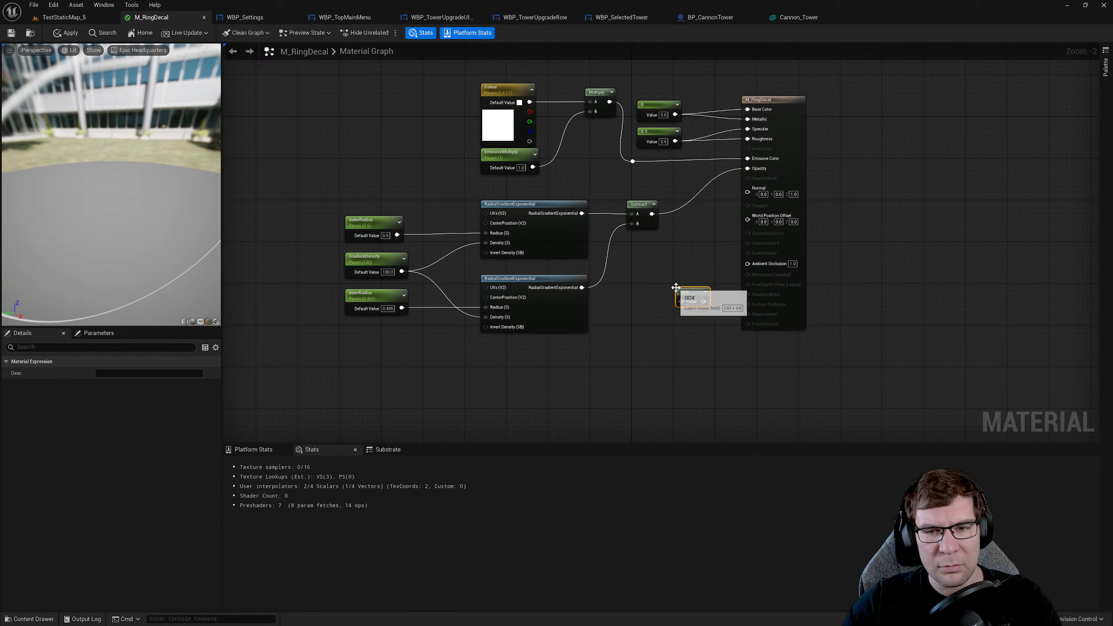
{"action": "left_click_drag", "start_coordinate": [682, 289], "coordinate": [639, 326]}
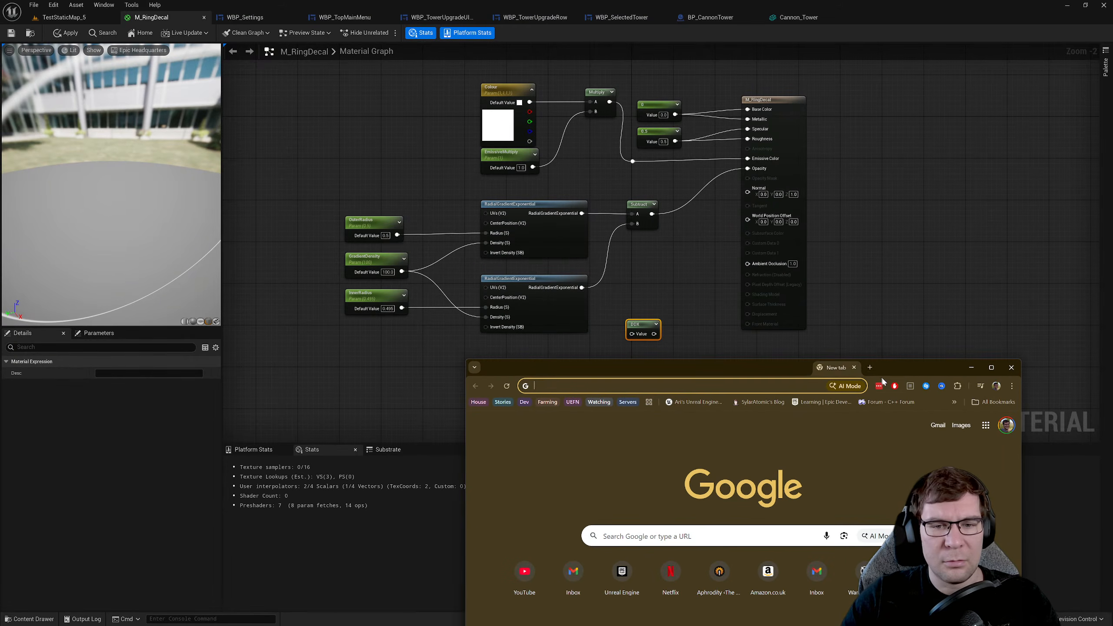
- Search the web for "unreal engine material ddx" and read the forum thread "DDX and DDY material nodes?" in a maximized browser window
{"action": "type", "text": "unreal engine ma"}
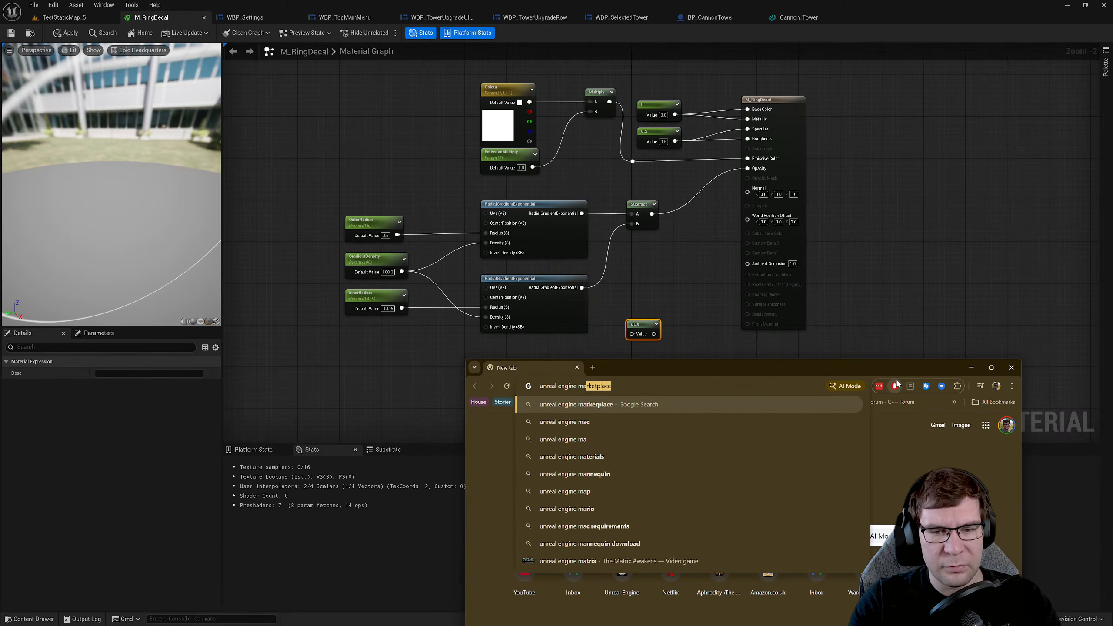
{"action": "type", "text": "terial ddx"}
{"action": "key", "text": "Return"}
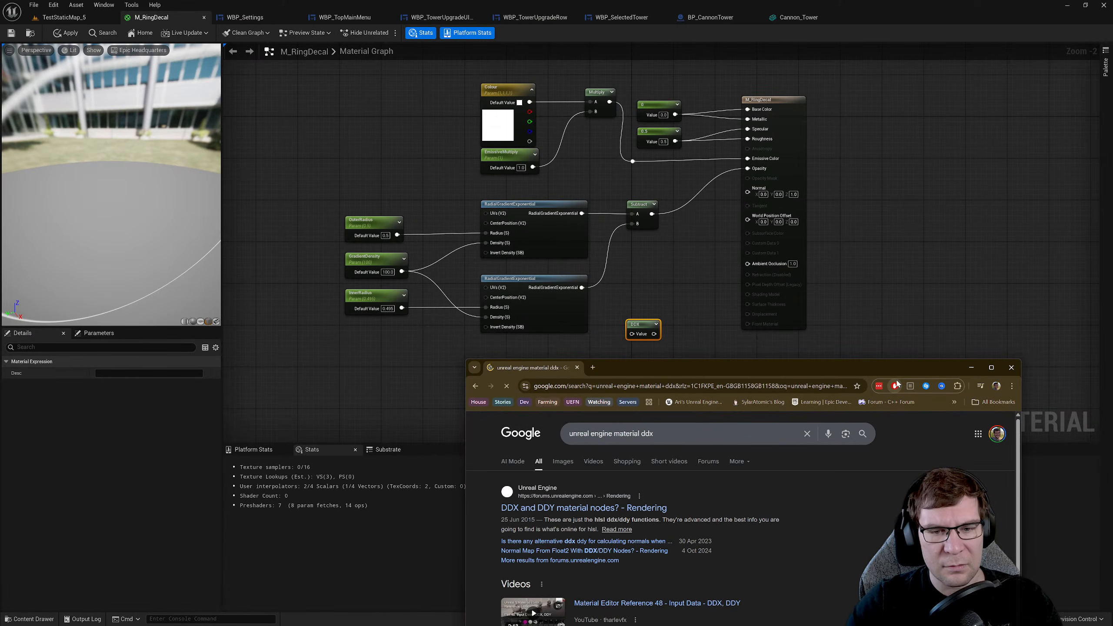
{"action": "left_click", "coordinate": [656, 508]}
{"action": "left_click_drag", "start_coordinate": [714, 364], "coordinate": [672, 4]}
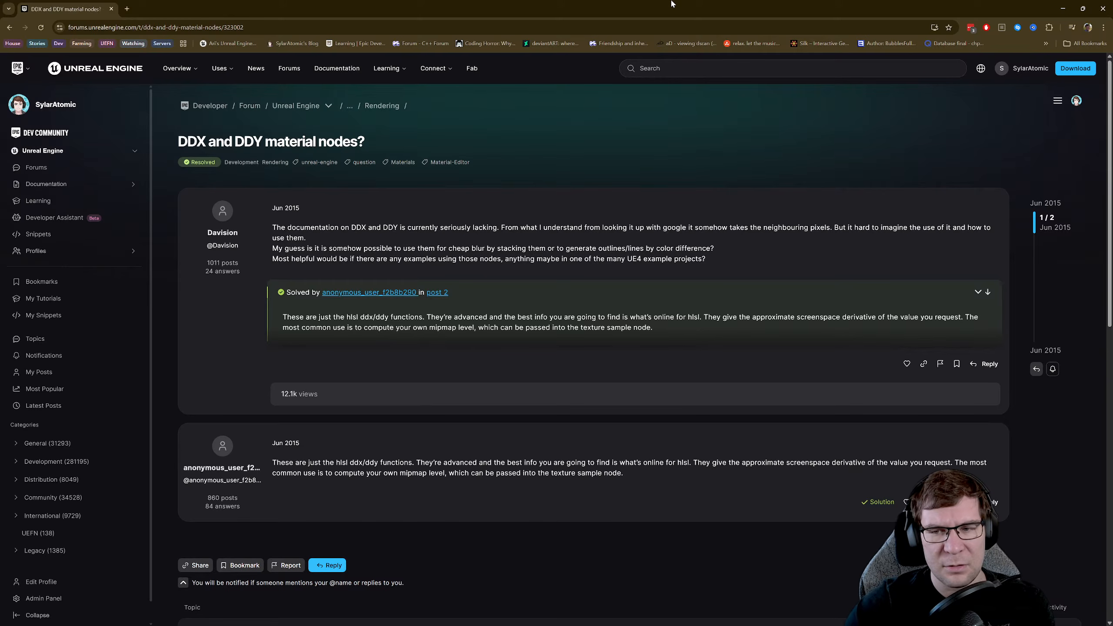
{"action": "left_click", "coordinate": [730, 316]}
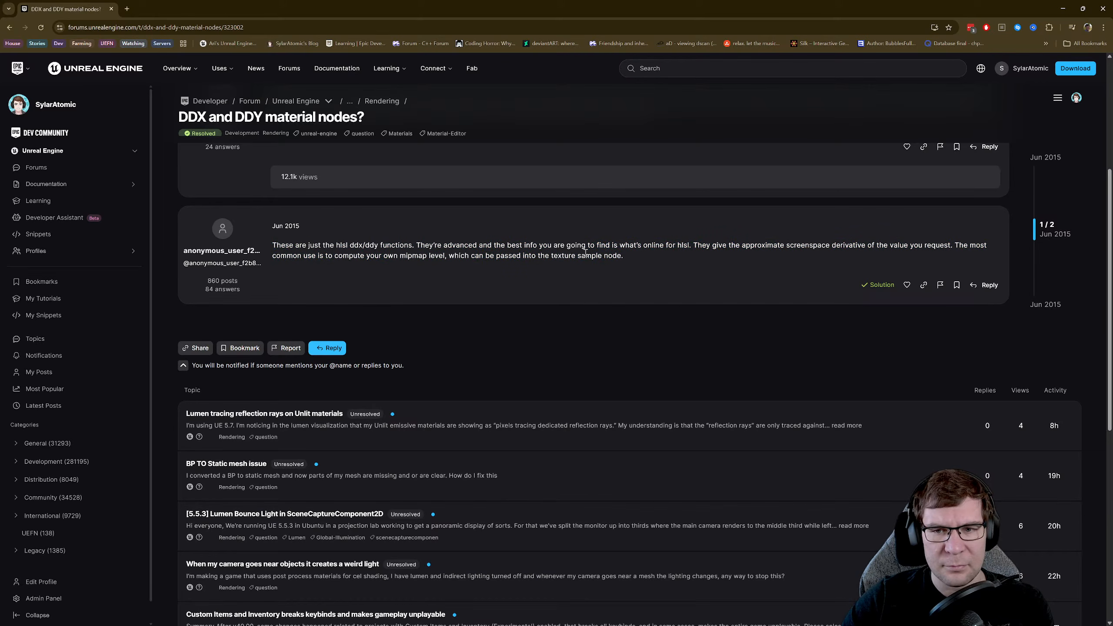
- Read the thread's accepted answer on screenspace derivatives, mipmap levels and the texture sample node, and reread the original question
{"action": "left_click_drag", "start_coordinate": [762, 247], "coordinate": [918, 246]}
{"action": "left_click", "coordinate": [820, 249]}
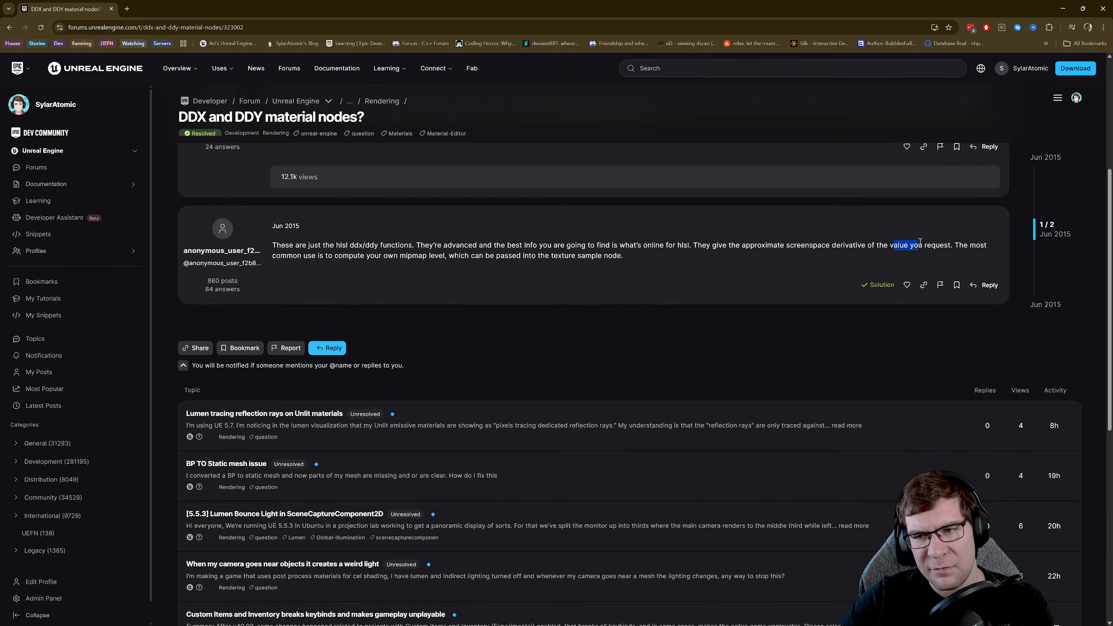
{"action": "left_click_drag", "start_coordinate": [317, 256], "coordinate": [424, 256]}
{"action": "left_click_drag", "start_coordinate": [427, 257], "coordinate": [637, 264]}
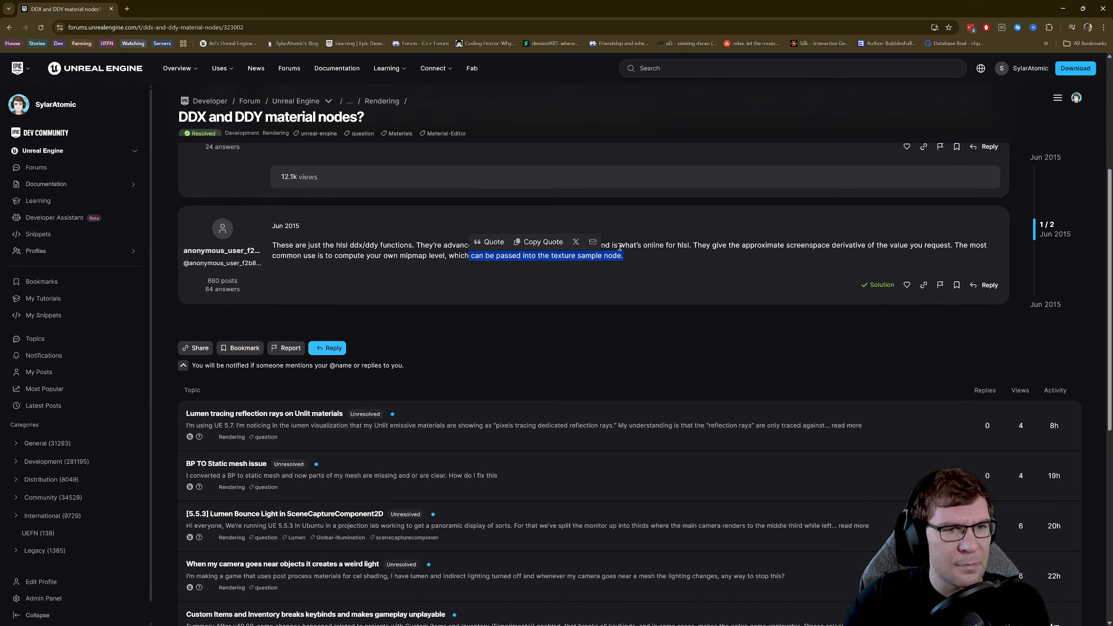
{"action": "scroll", "coordinate": [638, 267], "scroll_direction": "up", "scroll_amount": 5}
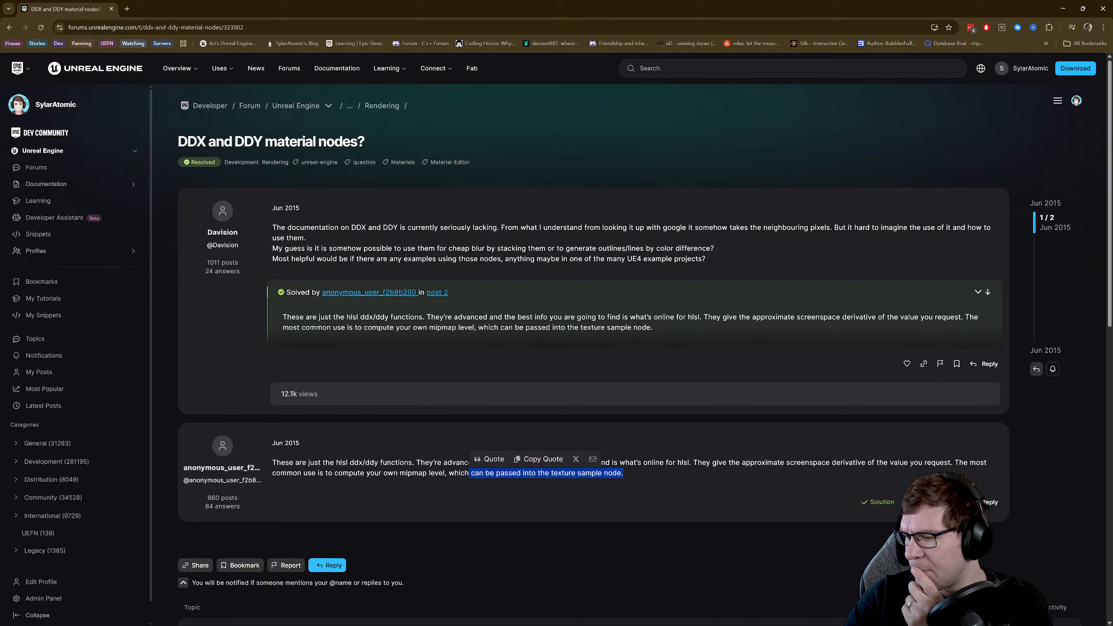
- Switch back to Unreal Editor, play TestStaticMap_5, and place and select a Cannon Tower on the wall platform
{"action": "left_click_drag", "start_coordinate": [307, 7], "coordinate": [1111, 219]}
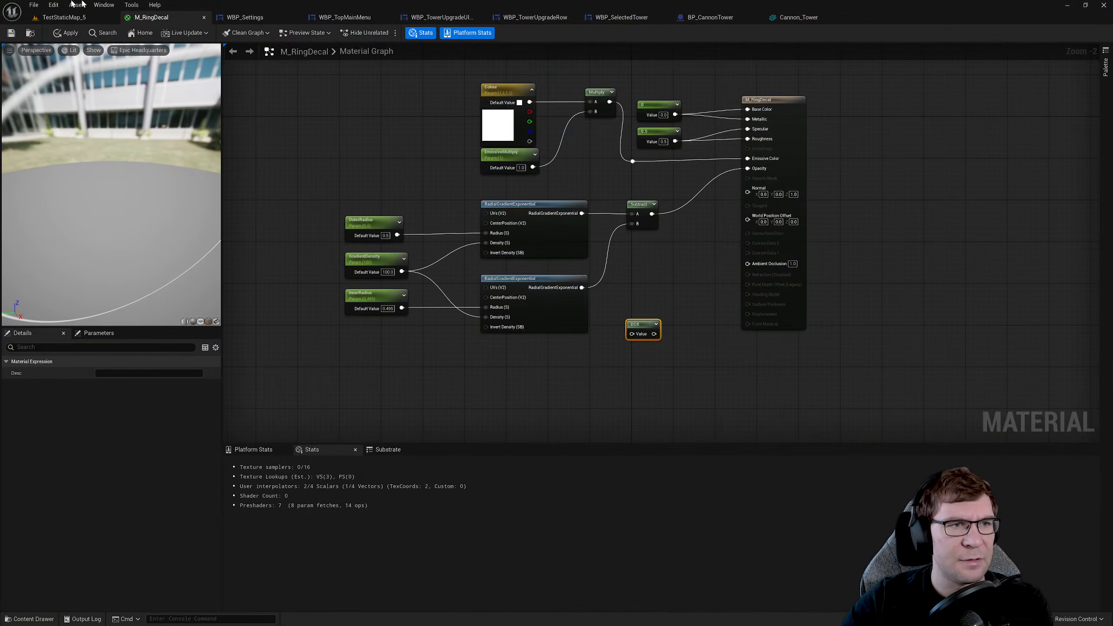
{"action": "left_click", "coordinate": [52, 19]}
{"action": "left_click", "coordinate": [217, 36]}
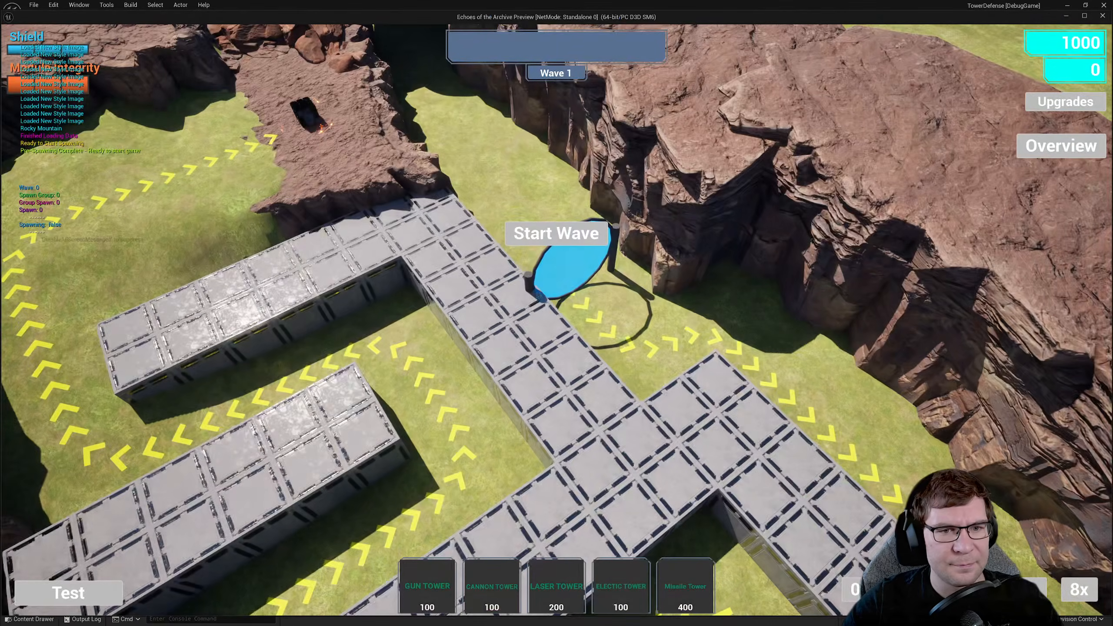
{"action": "left_click", "coordinate": [491, 590]}
{"action": "left_click", "coordinate": [604, 399]}
{"action": "left_click", "coordinate": [601, 421]}
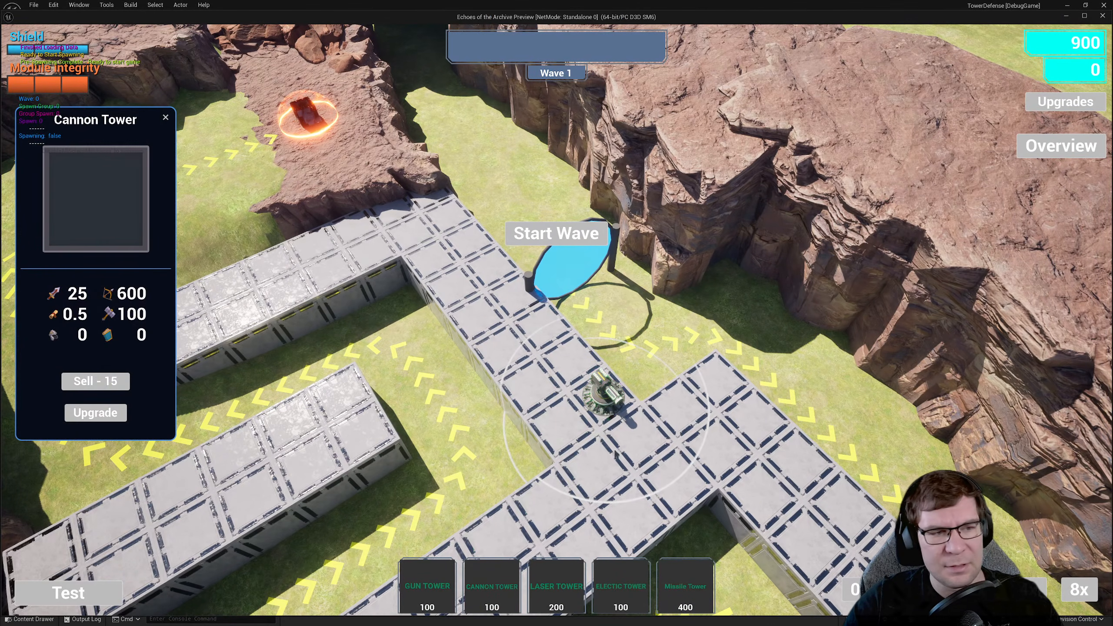
- Examine the thickness of the Cannon Tower's range ring up close and from several angles
{"action": "scroll", "coordinate": [688, 485], "scroll_direction": "up", "scroll_amount": 3}
{"action": "key", "text": "s"}
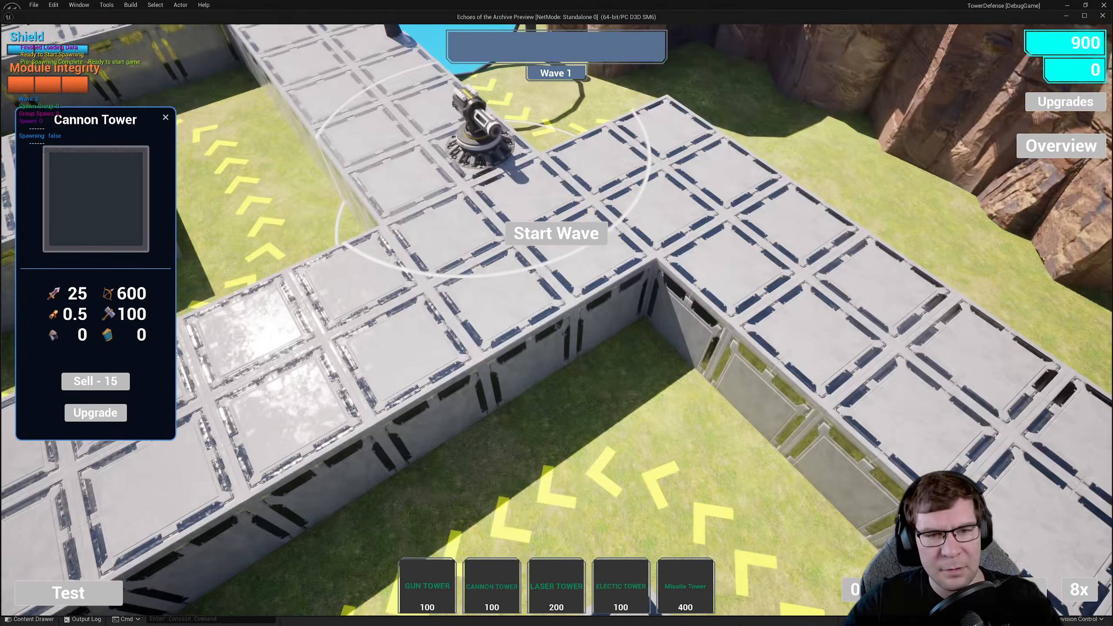
{"action": "key", "text": "q"}
{"action": "key", "text": "a"}
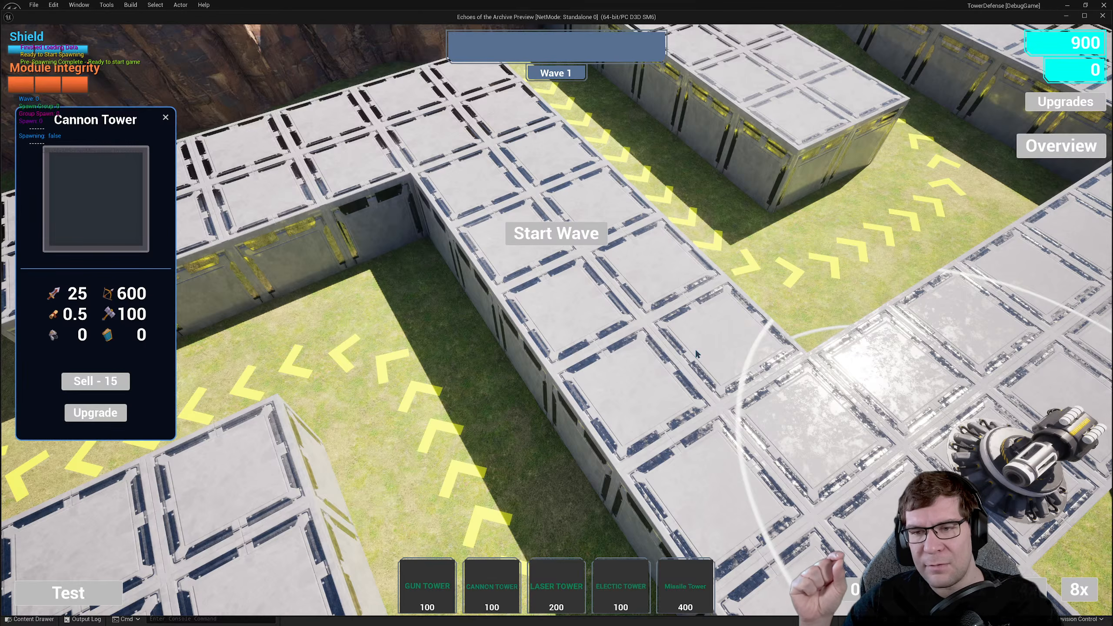
{"action": "key", "text": "d"}
{"action": "key", "text": "s"}
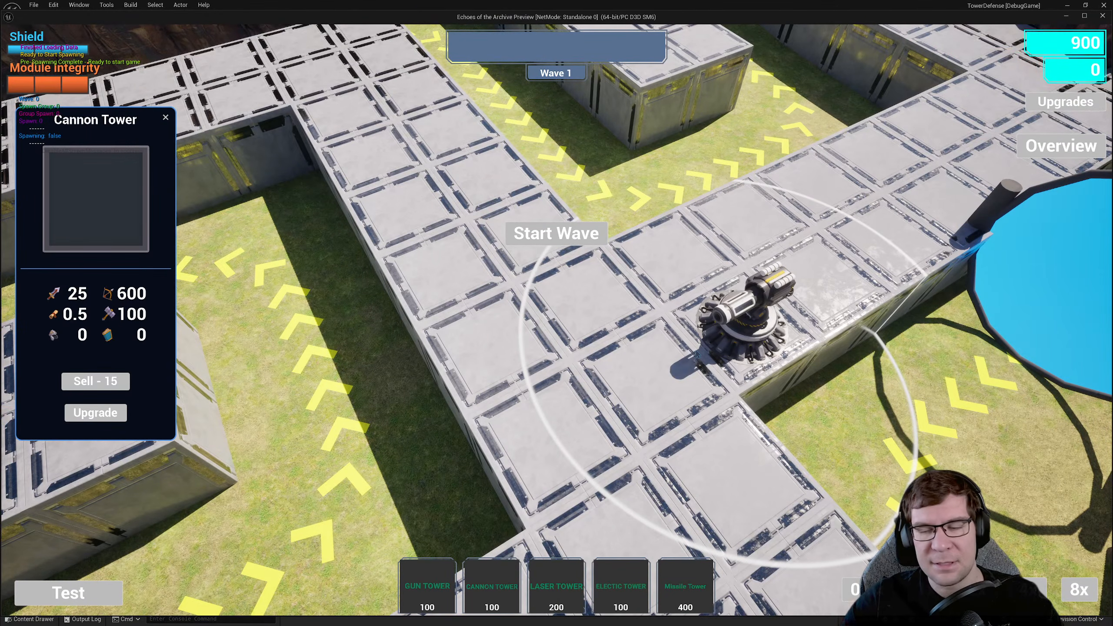
- Open the Cannon Tower's upgrade list and add upgrade points through the in-game debug options
{"action": "left_click", "coordinate": [96, 408]}
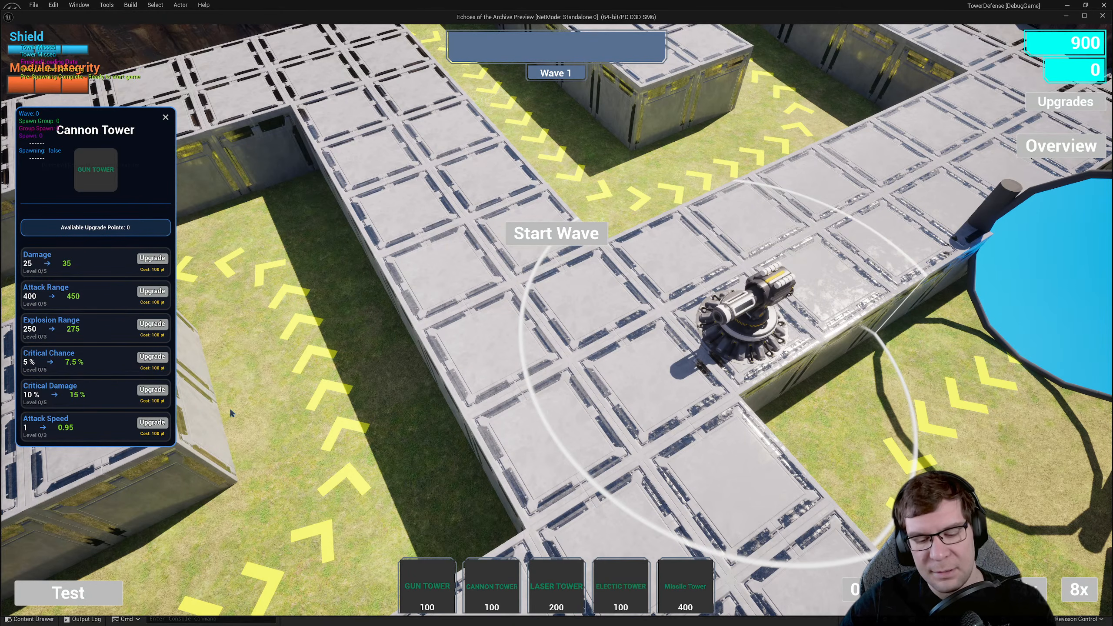
{"action": "key", "text": "Tab"}
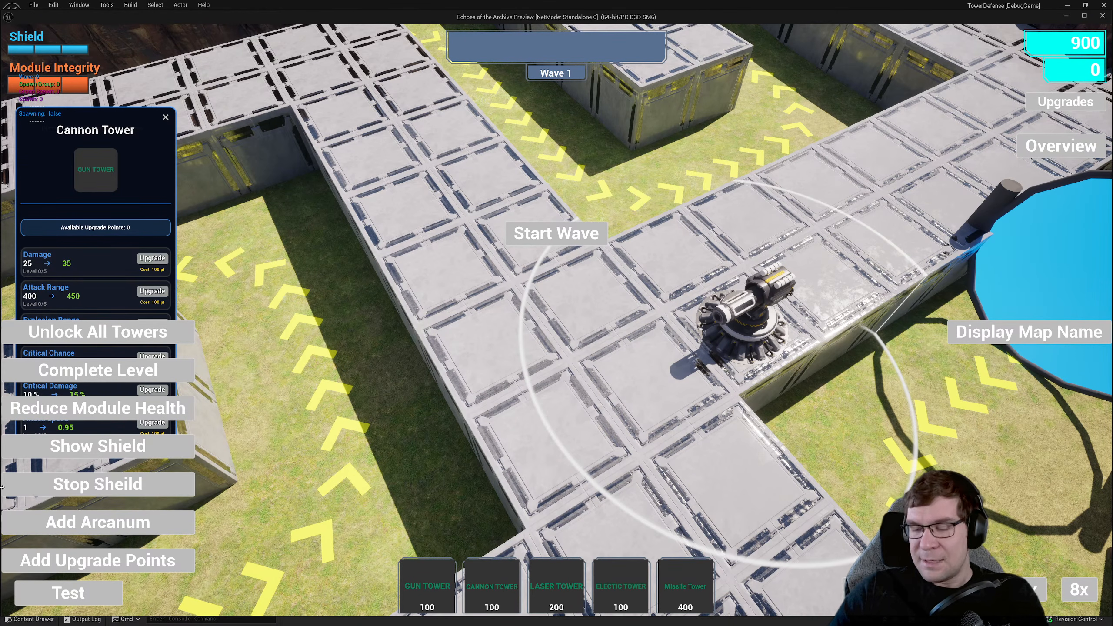
{"action": "left_click", "coordinate": [147, 559]}
{"action": "key", "text": "Tab"}
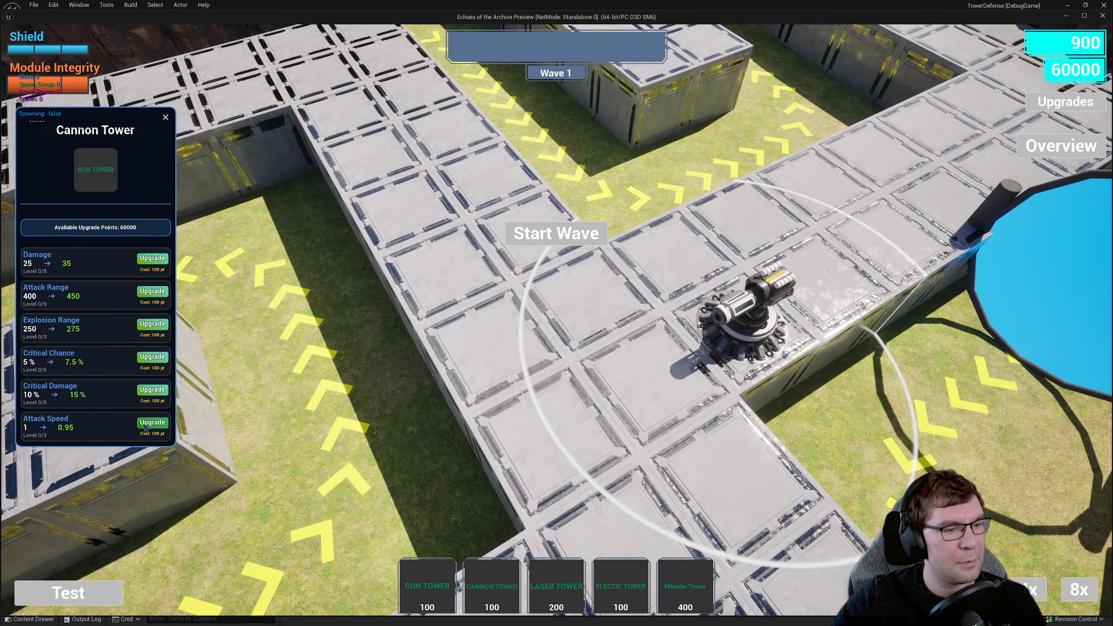
- Upgrade the Cannon Tower's Attack Range to its maximum of 750
{"action": "left_click", "coordinate": [153, 292]}
{"action": "left_click", "coordinate": [153, 292]}
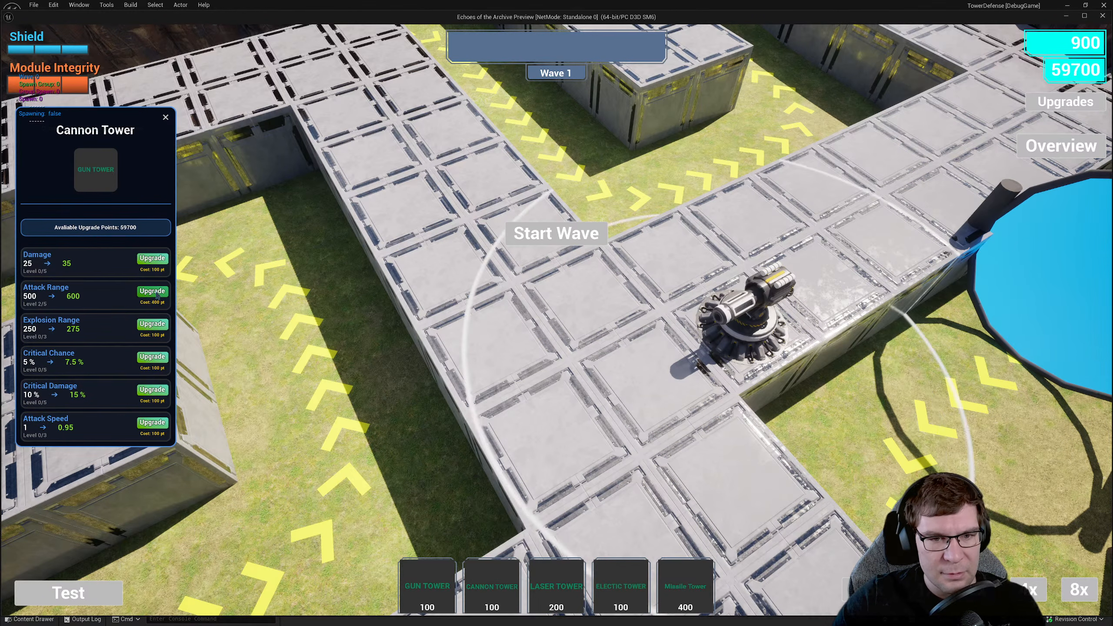
{"action": "left_click", "coordinate": [152, 292]}
{"action": "left_click", "coordinate": [153, 292]}
{"action": "left_click", "coordinate": [153, 292]}
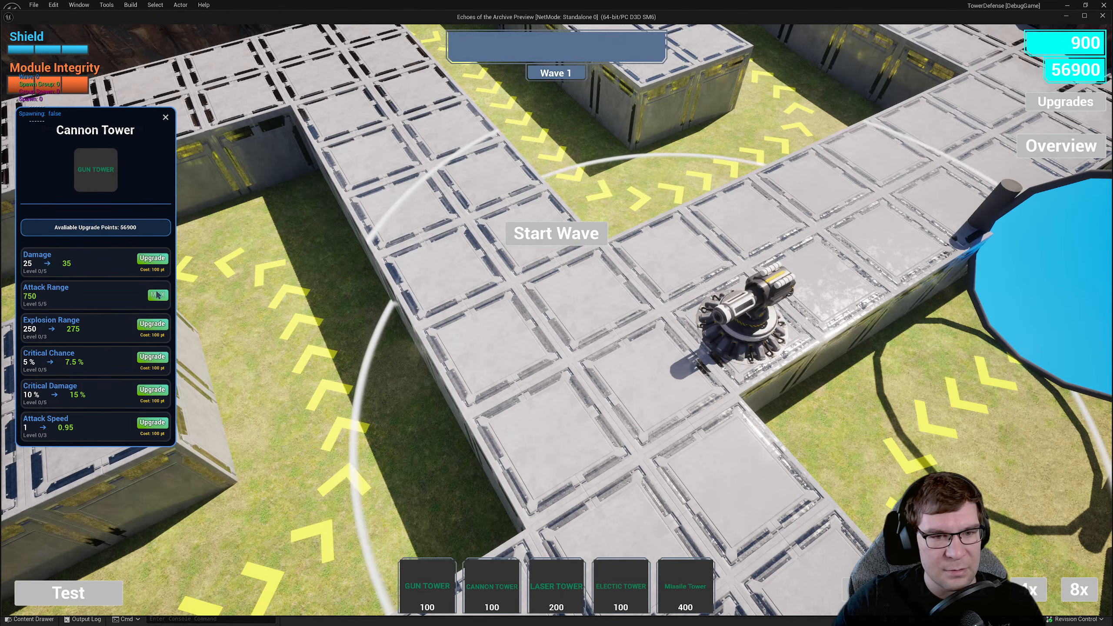
- Place a Missile Tower on the wall beyond the Cannon Tower and show its range ring
{"action": "key", "text": "e"}
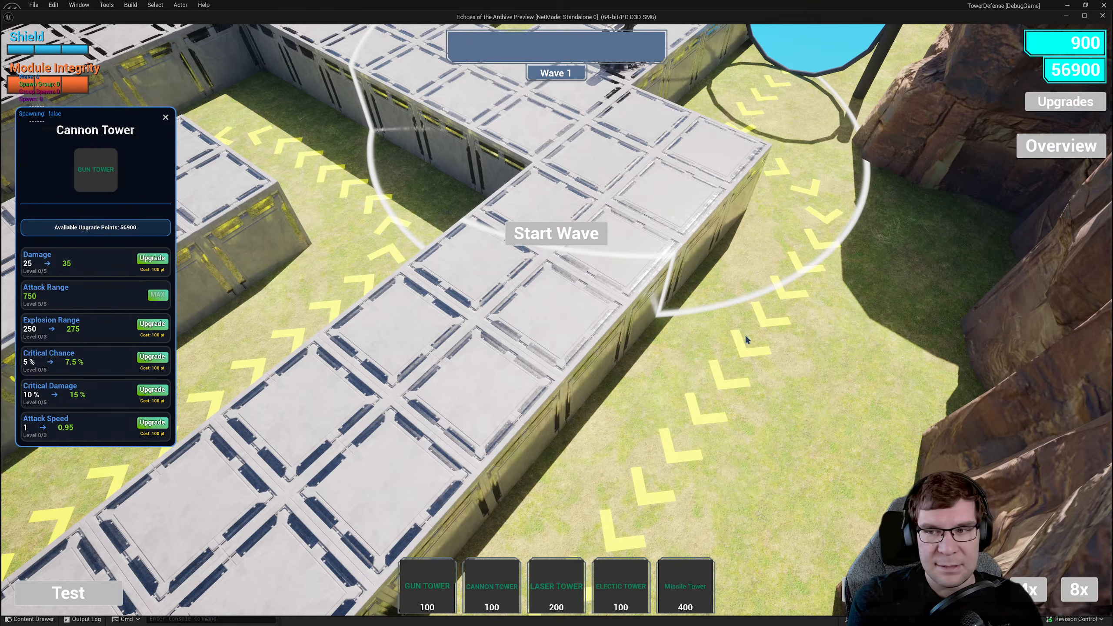
{"action": "left_click", "coordinate": [643, 320]}
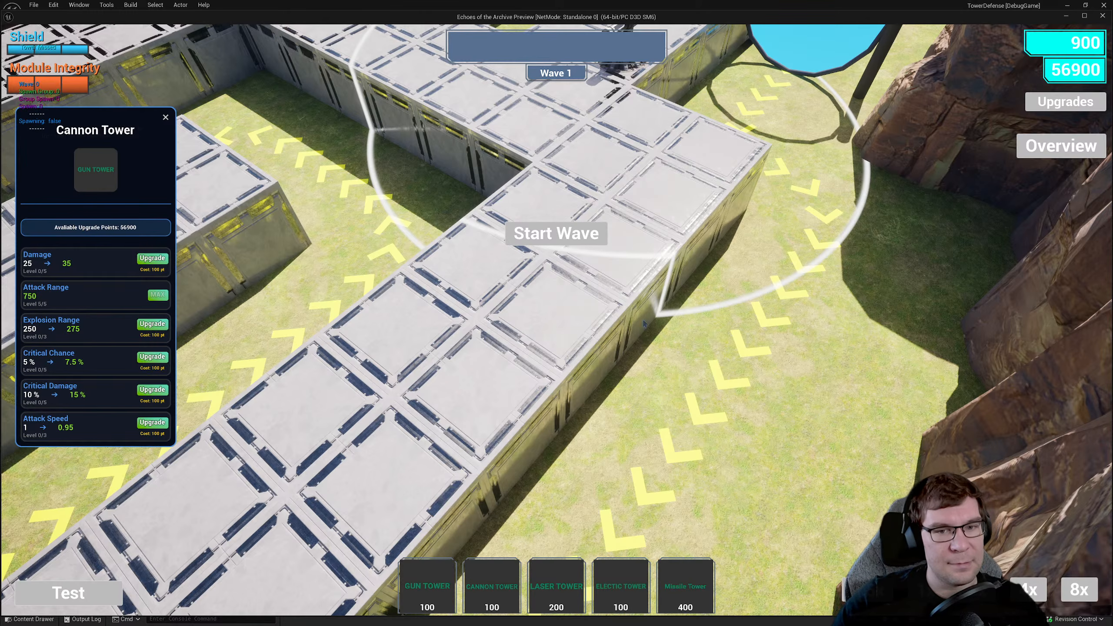
{"action": "left_click", "coordinate": [590, 338]}
{"action": "left_click", "coordinate": [667, 602]}
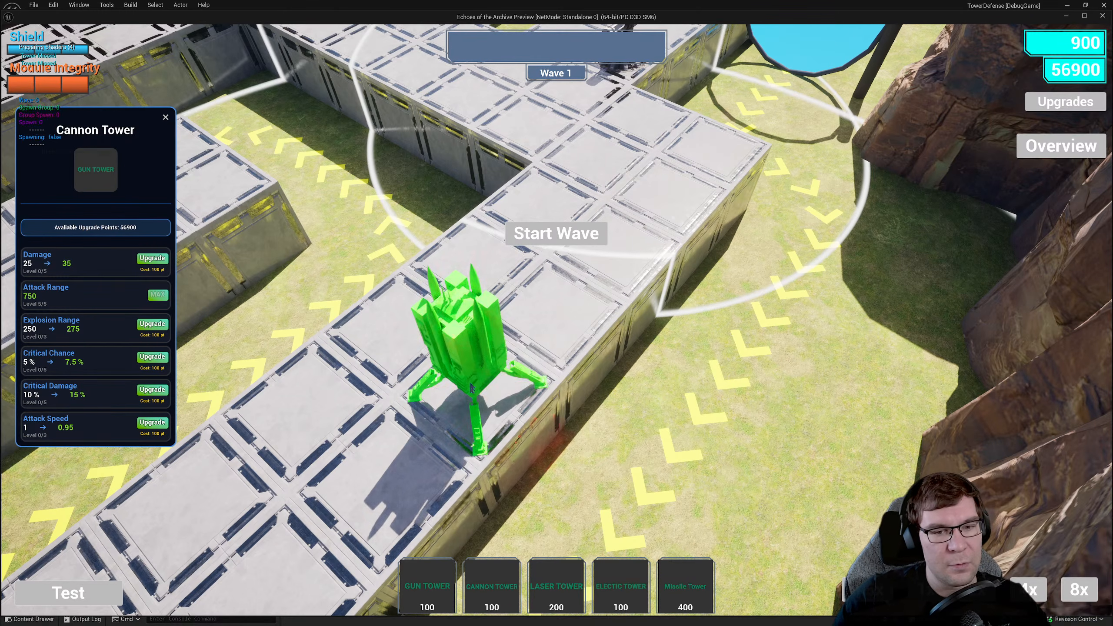
{"action": "left_click", "coordinate": [471, 387]}
{"action": "left_click", "coordinate": [758, 202]}
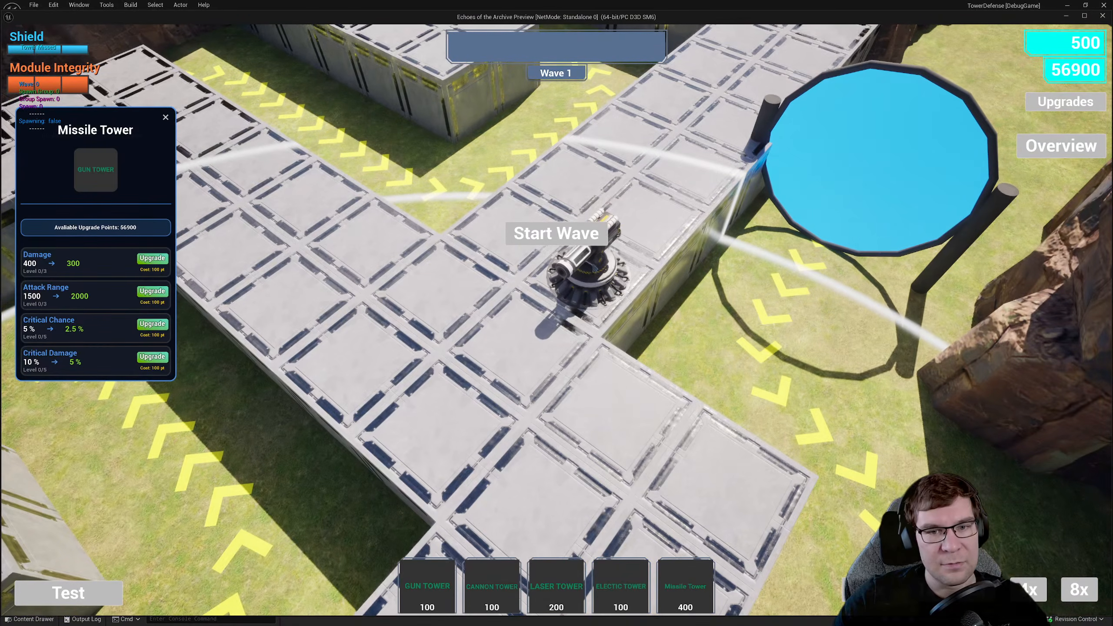
- Select the Cannon Tower and the Missile Tower in turn and compare the thickness of their range rings across the map
{"action": "left_click", "coordinate": [594, 268]}
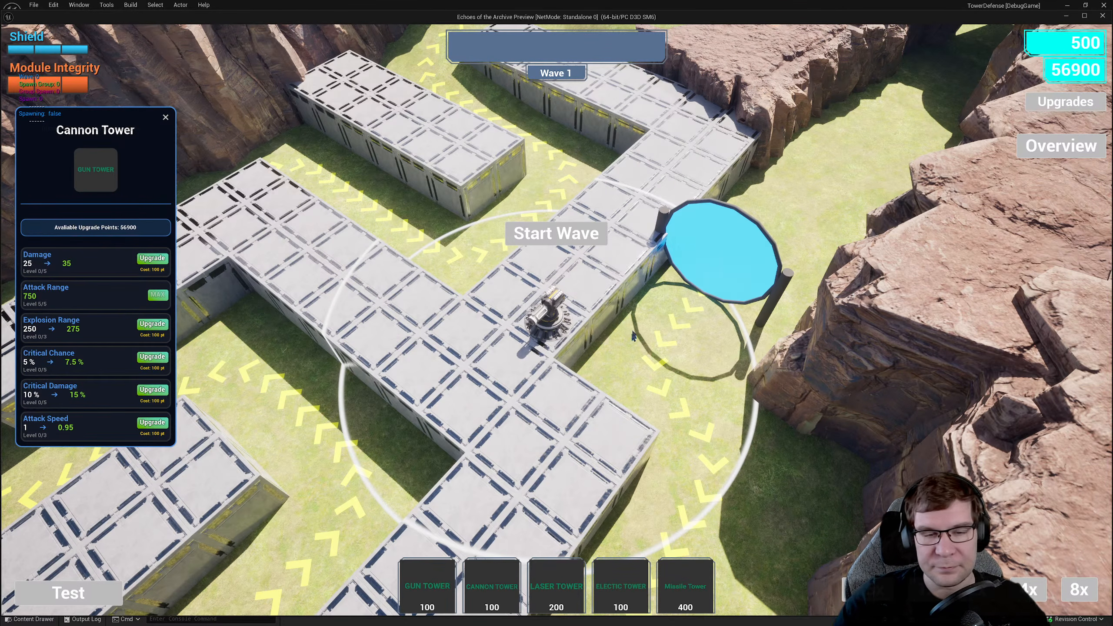
{"action": "key", "text": "e"}
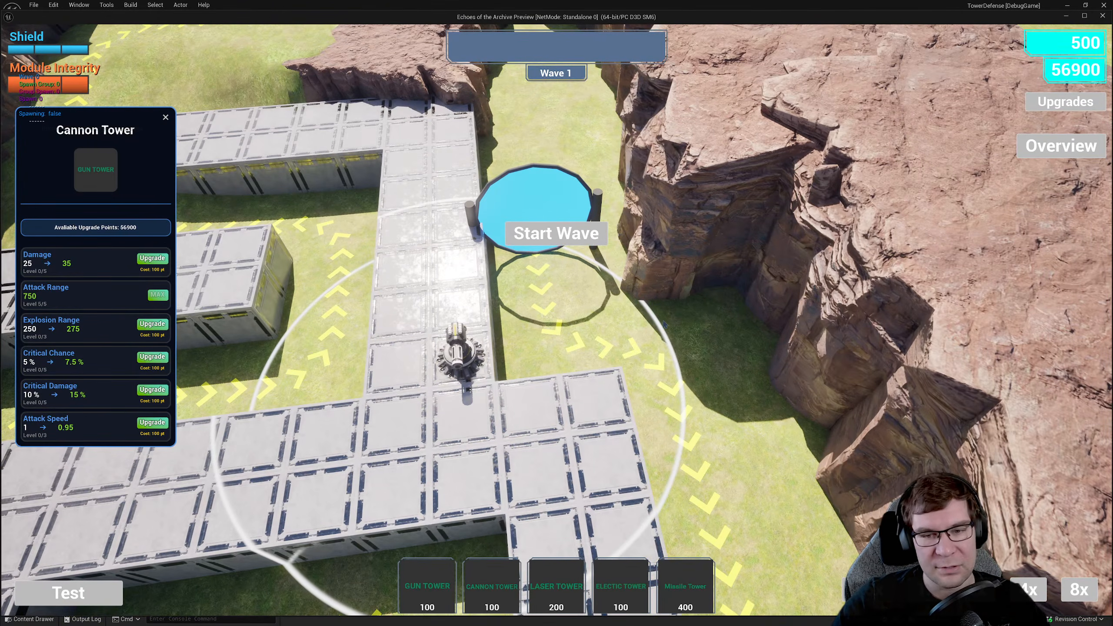
{"action": "key", "text": "s"}
{"action": "key", "text": "a"}
{"action": "left_click", "coordinate": [765, 324]}
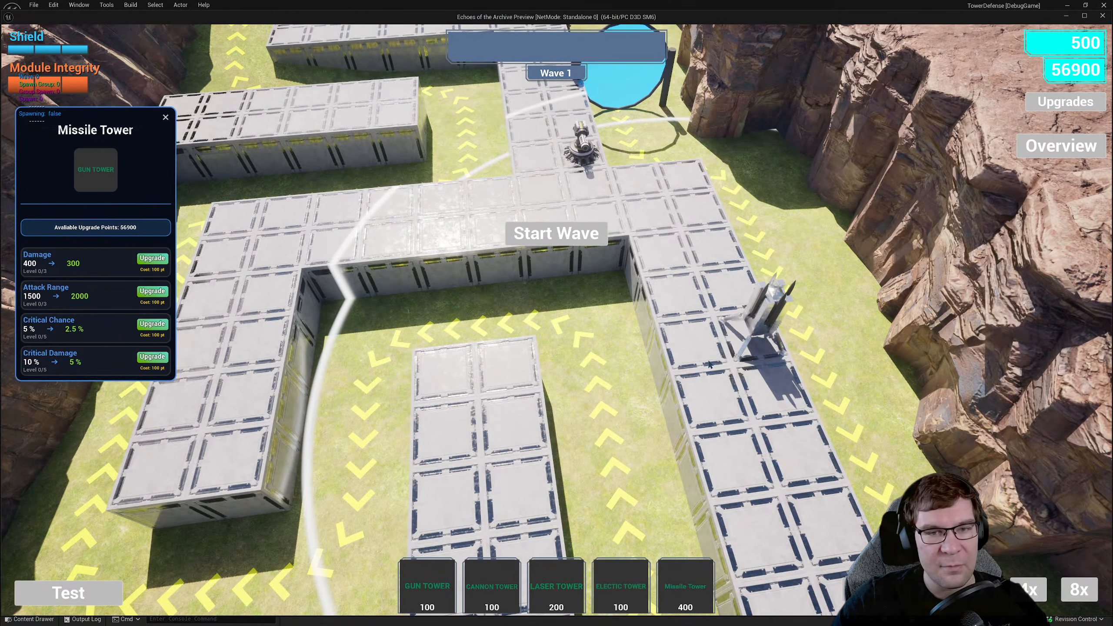
{"action": "key", "text": "w"}
{"action": "key", "text": "a"}
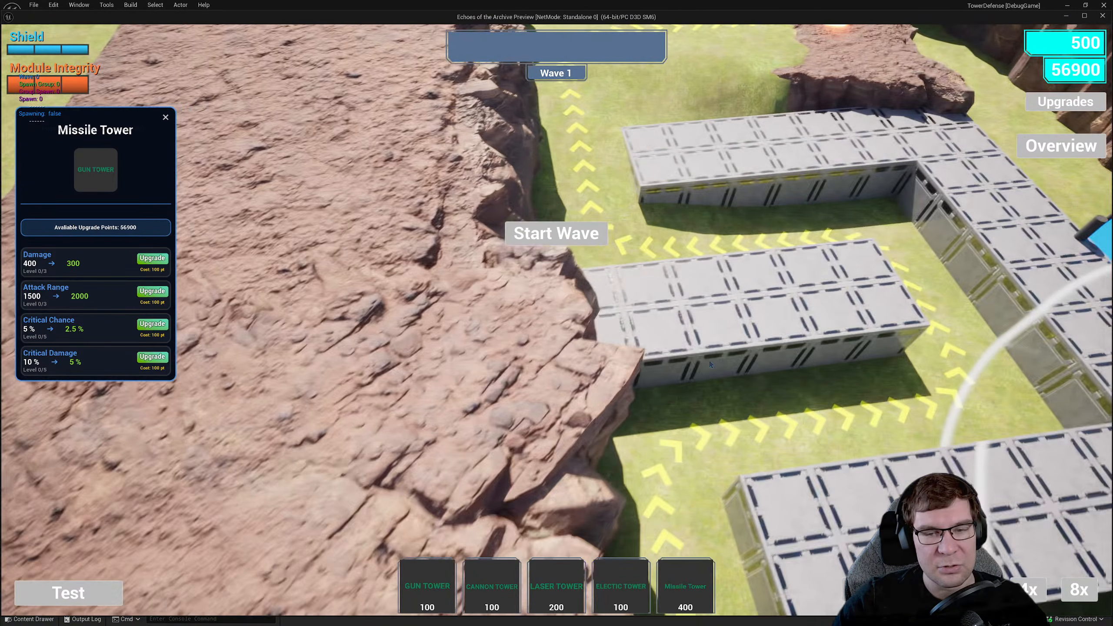
{"action": "key", "text": "s"}
{"action": "key", "text": "d"}
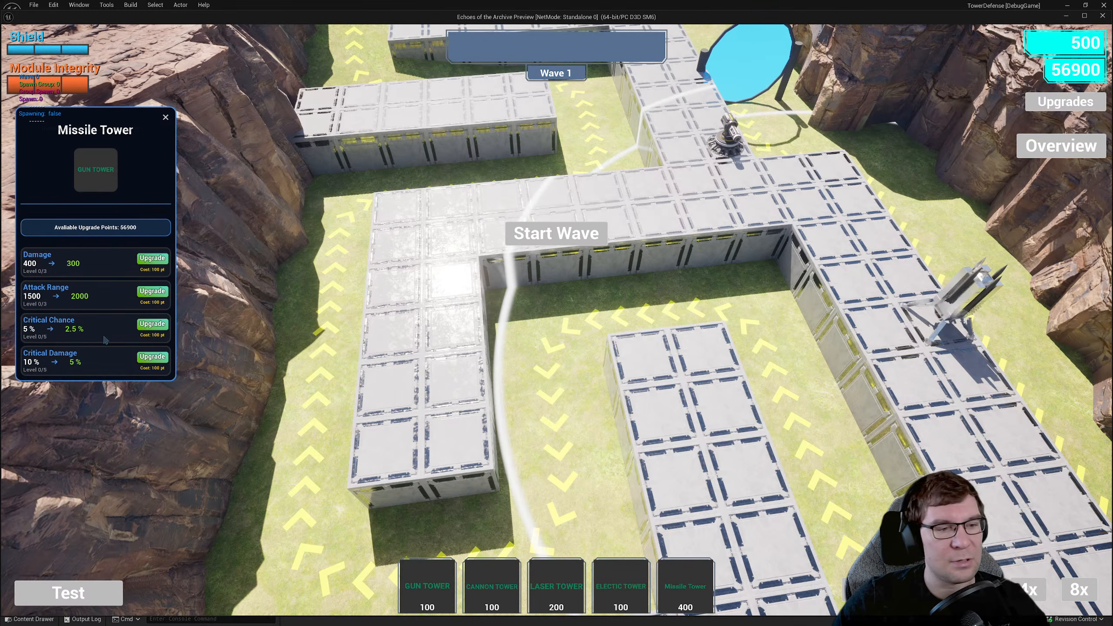
- Upgrade the Missile Tower's Attack Range to its maximum of 3000, checking the ring after each level
{"action": "left_click", "coordinate": [158, 293]}
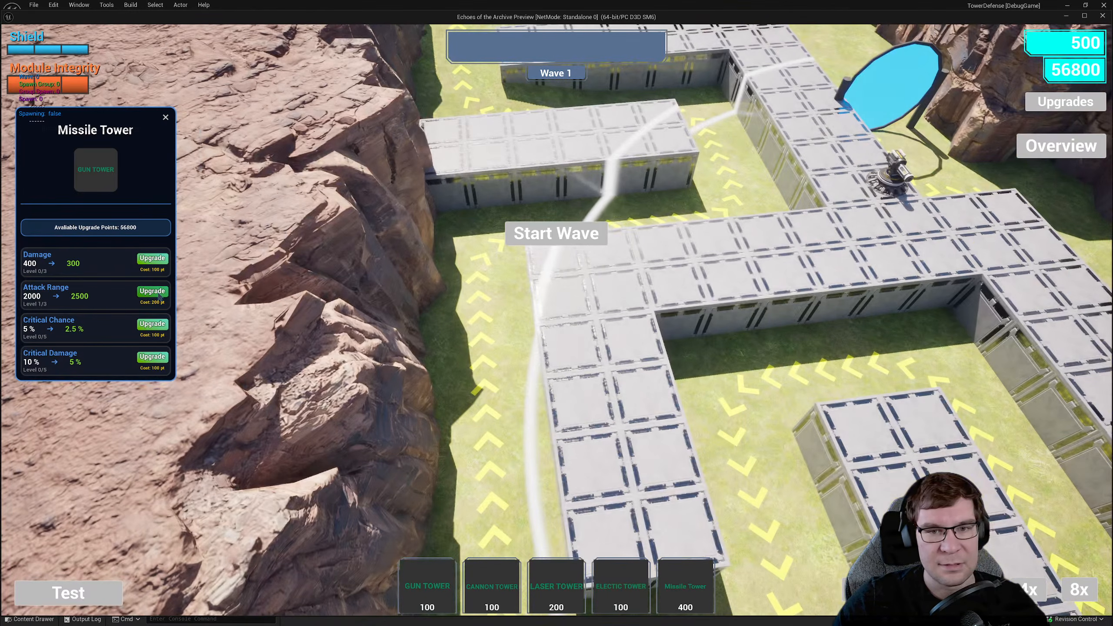
{"action": "left_click", "coordinate": [160, 295]}
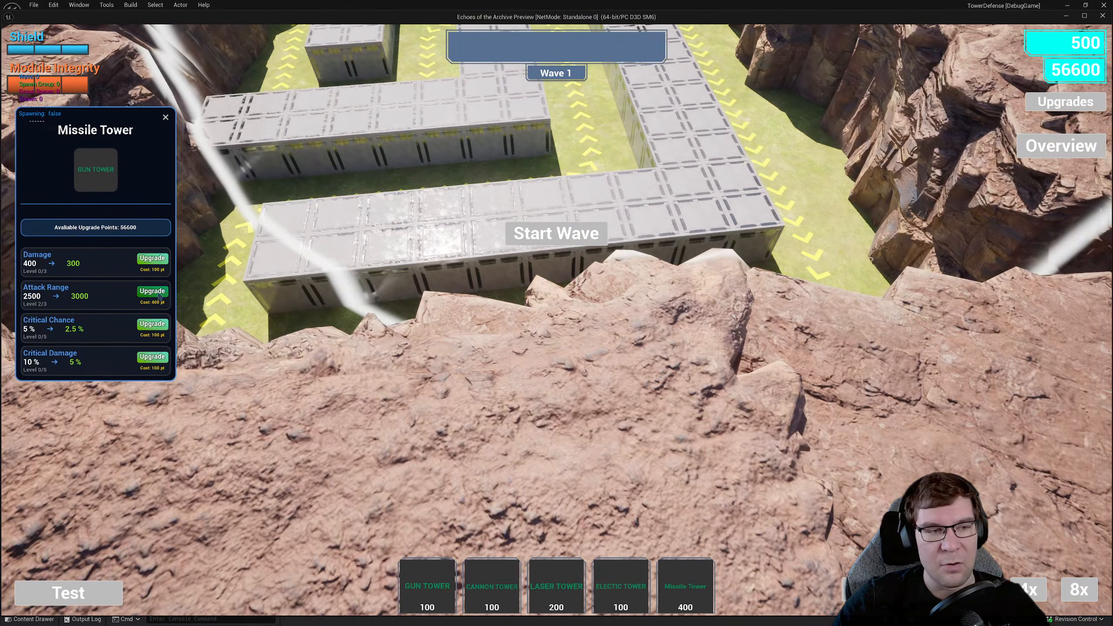
{"action": "left_click", "coordinate": [159, 295]}
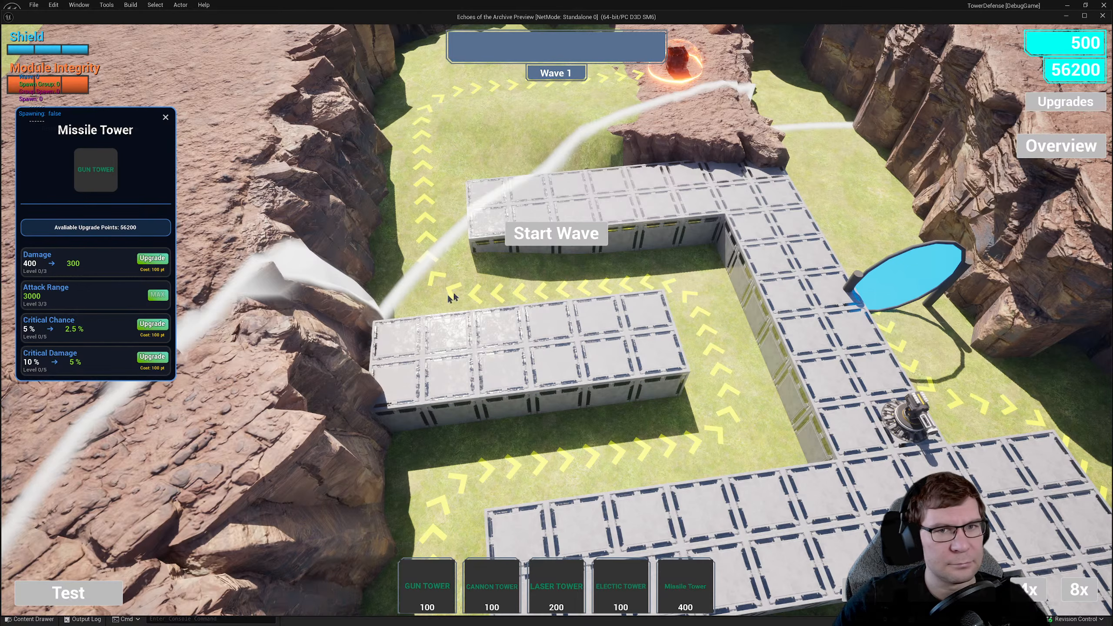
- End the play session and return to the radius parameter nodes in the M_RingDecal material graph
{"action": "left_click", "coordinate": [1102, 15]}
{"action": "left_click", "coordinate": [208, 14]}
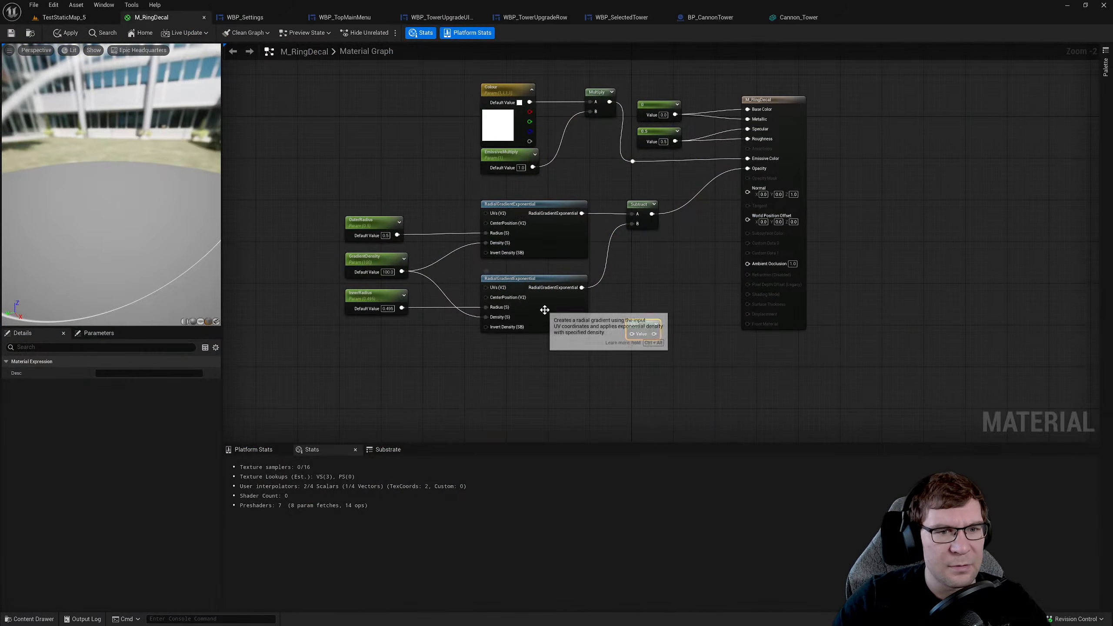
{"action": "scroll", "coordinate": [613, 294], "scroll_direction": "up", "scroll_amount": 1}
{"action": "right_click_drag", "start_coordinate": [600, 292], "coordinate": [765, 272]}
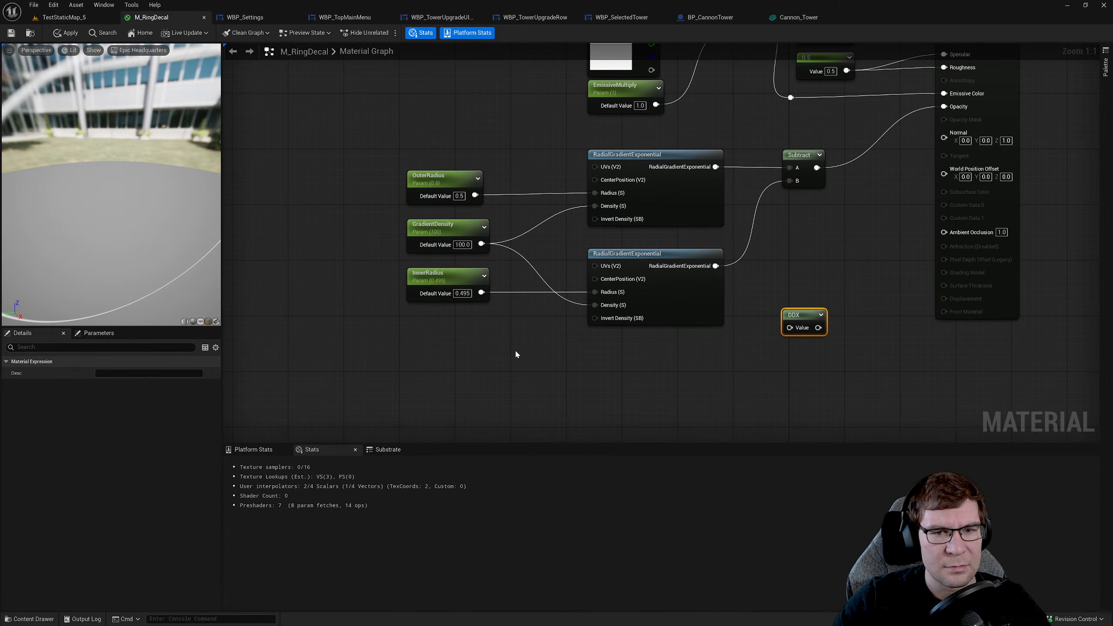
{"action": "right_click_drag", "start_coordinate": [578, 333], "coordinate": [493, 367]}
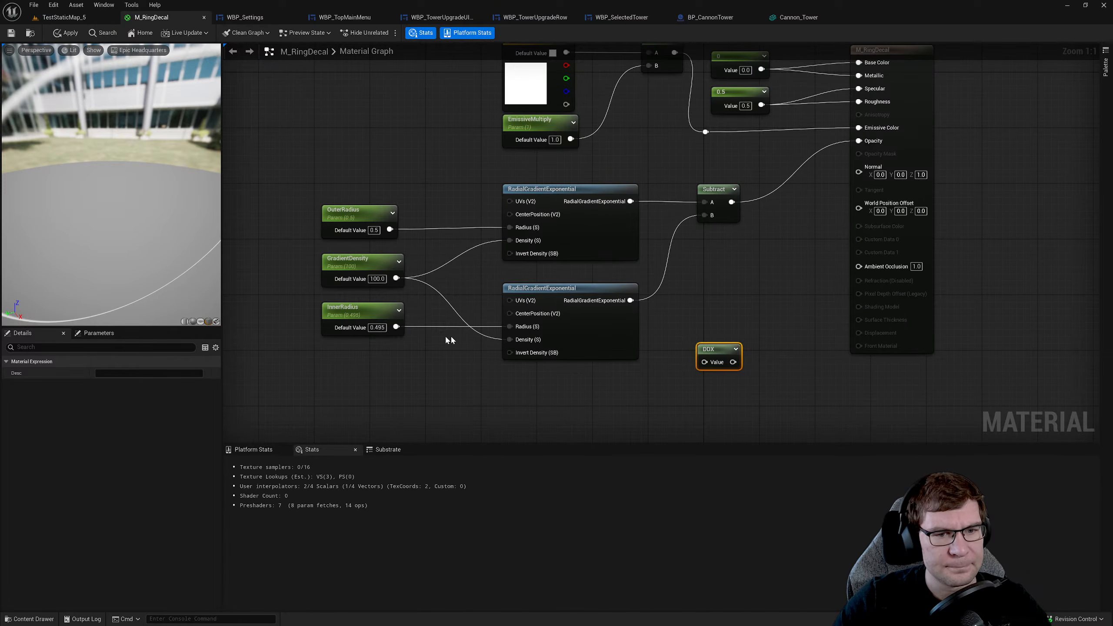
{"action": "right_click_drag", "start_coordinate": [451, 335], "coordinate": [570, 284]}
- Try a default value of 0.497 for the InnerRadius parameter
{"action": "left_click", "coordinate": [524, 266]}
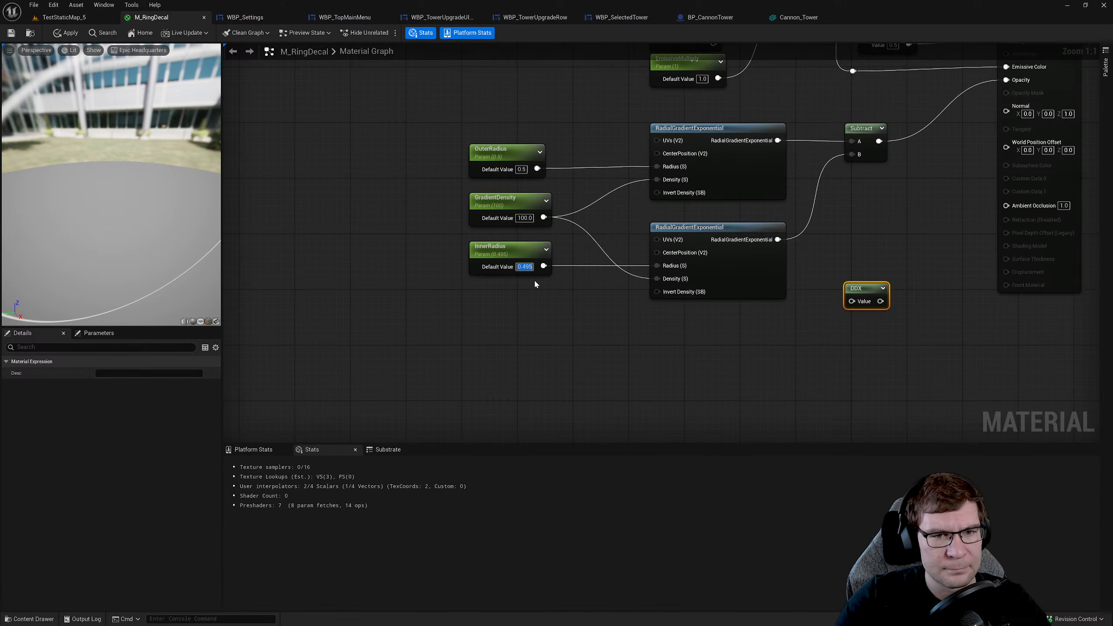
{"action": "key", "text": "Left"}
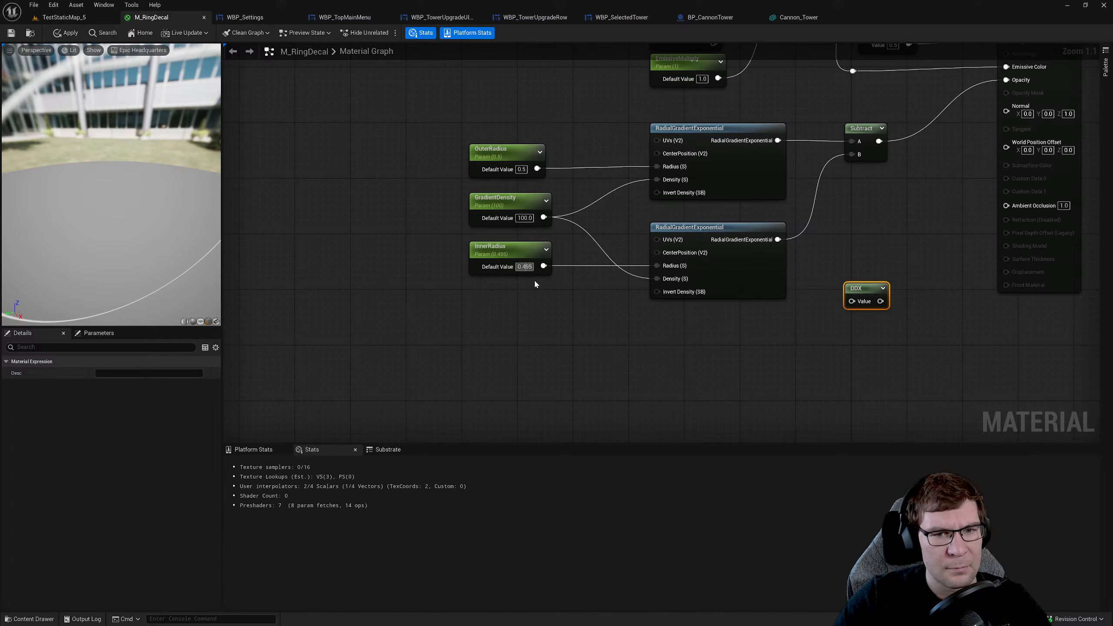
{"action": "type", "text": "7"}
{"action": "key", "text": "Return"}
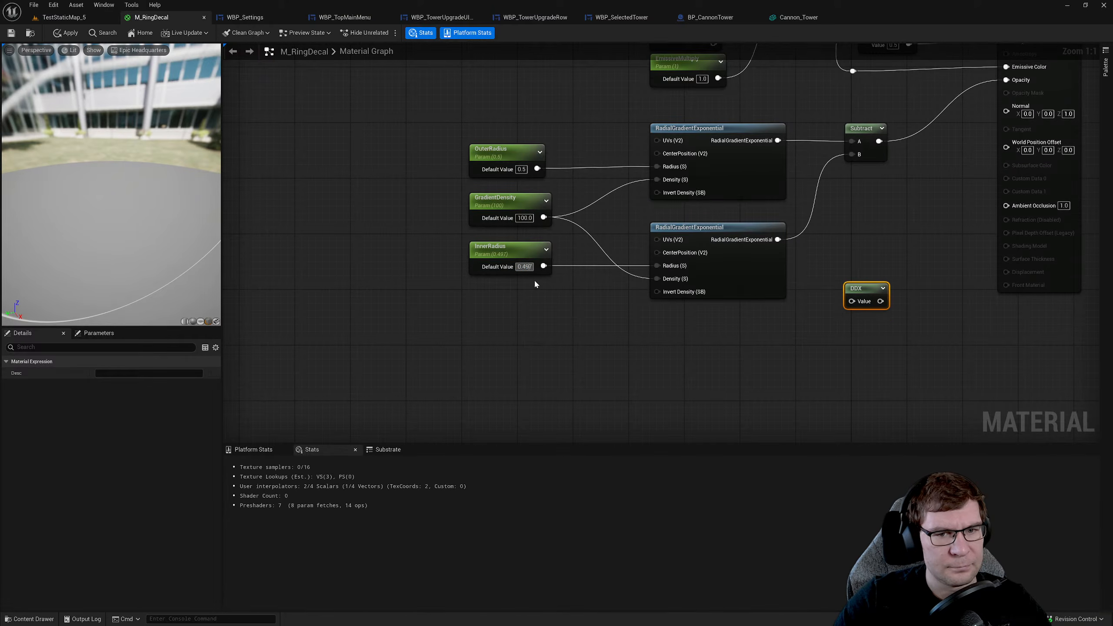
{"action": "key", "text": "Return"}
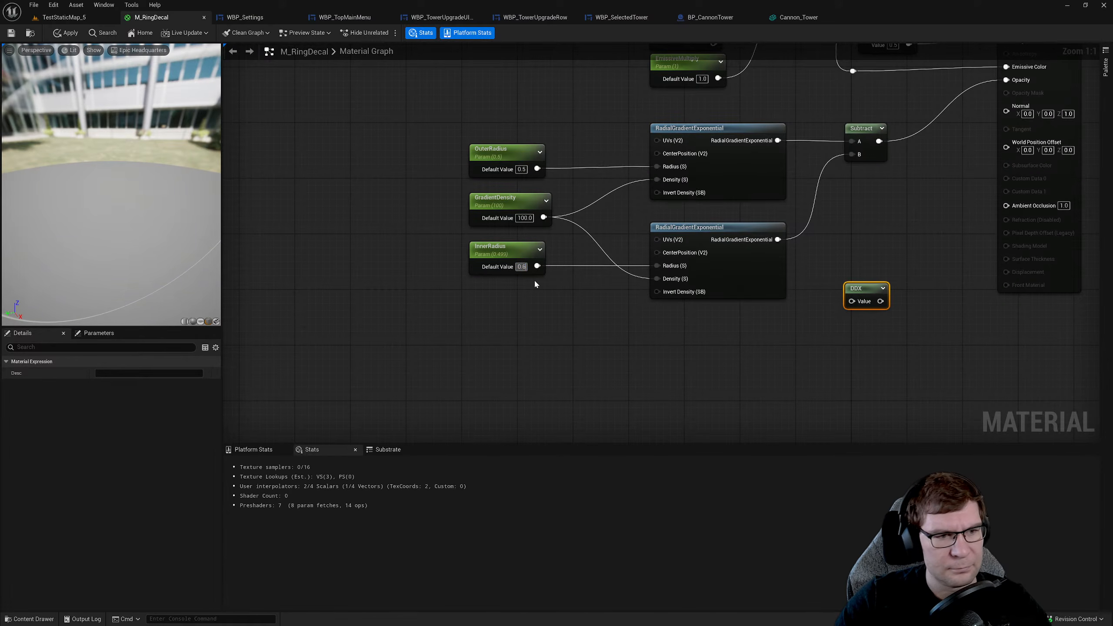
- Try a default value of 0.6 for the InnerRadius parameter and inspect the ring in the material preview
{"action": "type", "text": "0.6"}
{"action": "key", "text": "Return"}
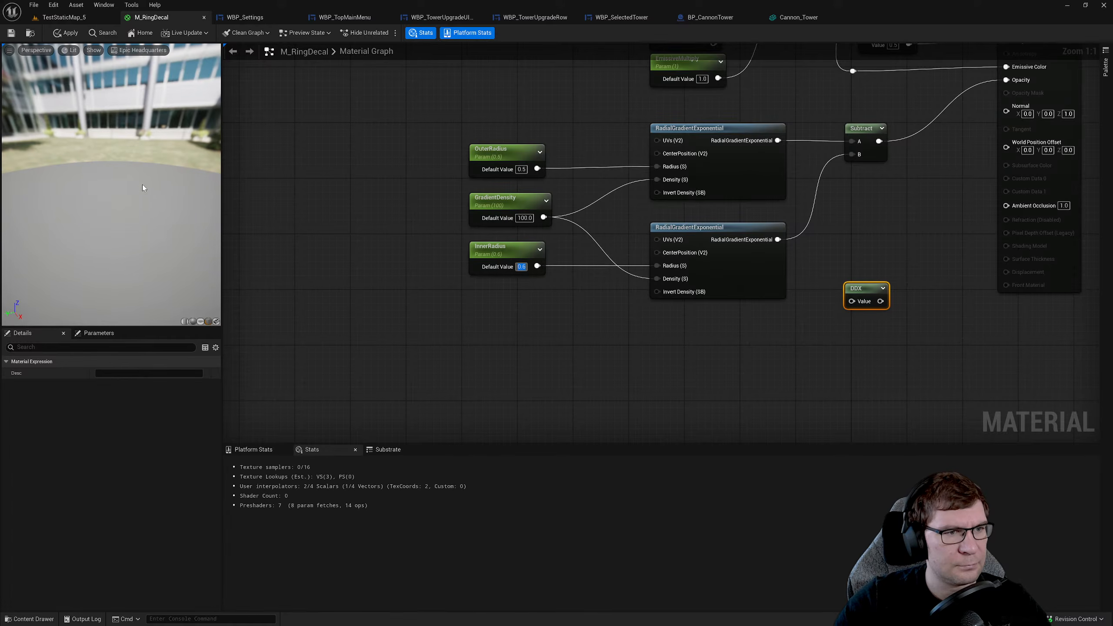
{"action": "left_click_drag", "start_coordinate": [153, 198], "coordinate": [325, 268]}
{"action": "left_click_drag", "start_coordinate": [122, 185], "coordinate": [110, 185]}
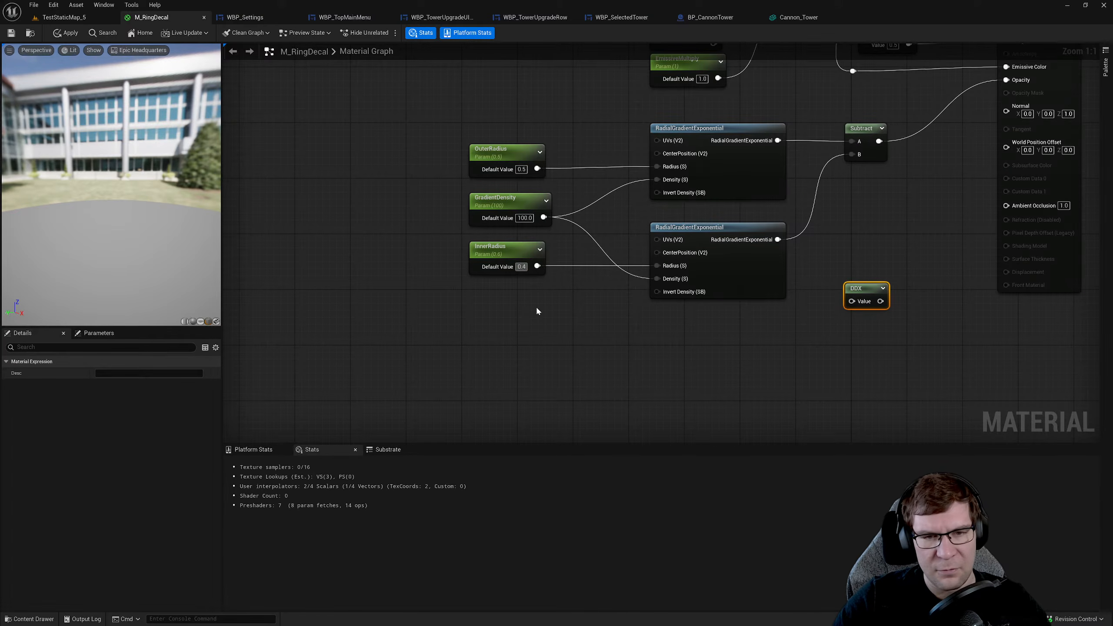
- Try a default value of 0.49999 for the InnerRadius parameter, check it in the preview, and apply and save the material
{"action": "type", "text": "0.49999"}
{"action": "key", "text": "Return"}
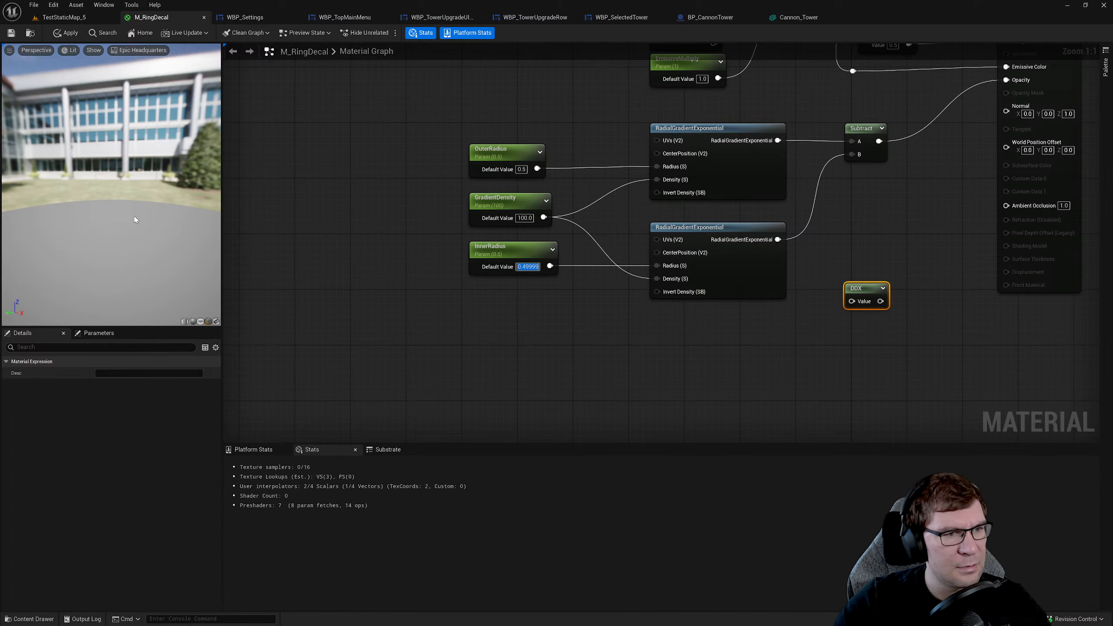
{"action": "mouse_move", "coordinate": [137, 218]}
{"action": "left_mouse_down"}
{"action": "mouse_move", "coordinate": [175, 237]}
{"action": "mouse_move", "coordinate": [153, 210]}
{"action": "left_mouse_up"}
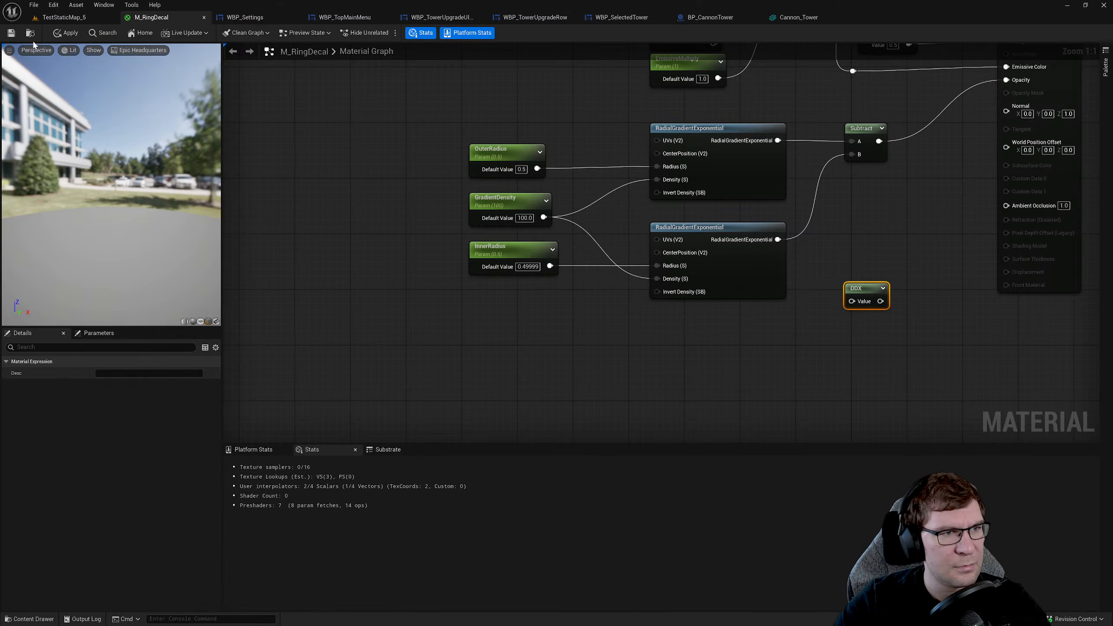
{"action": "left_click", "coordinate": [66, 32]}
{"action": "left_click", "coordinate": [11, 32]}
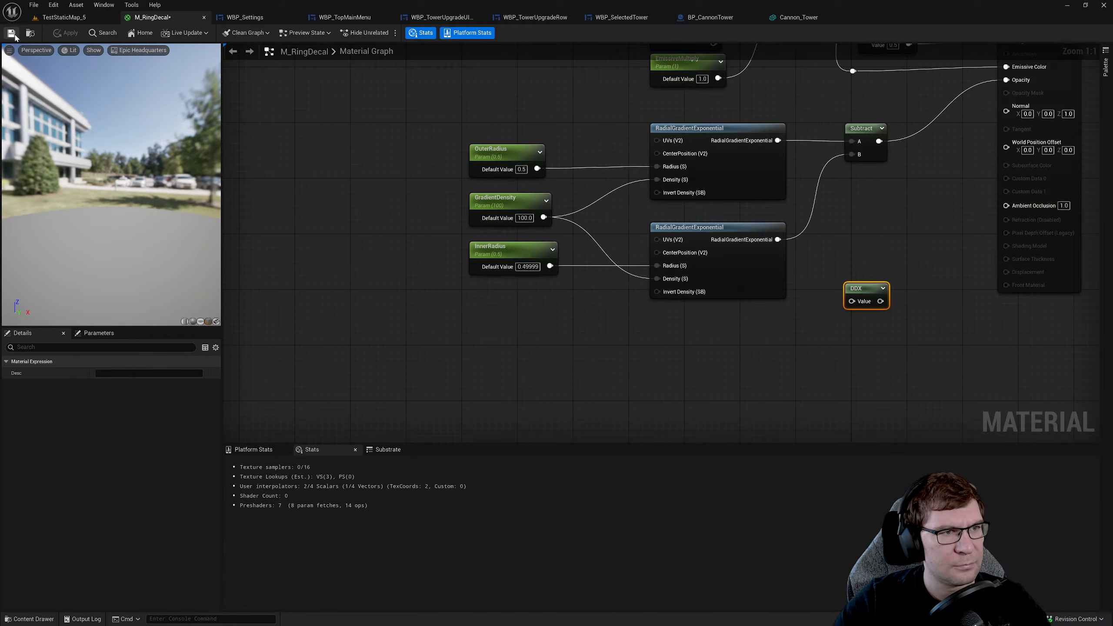
- Play-test TestStaticMap_5 with a Gun Tower placed on the platform to check its range ring, and return to the M_RingDecal graph
{"action": "left_click", "coordinate": [67, 17]}
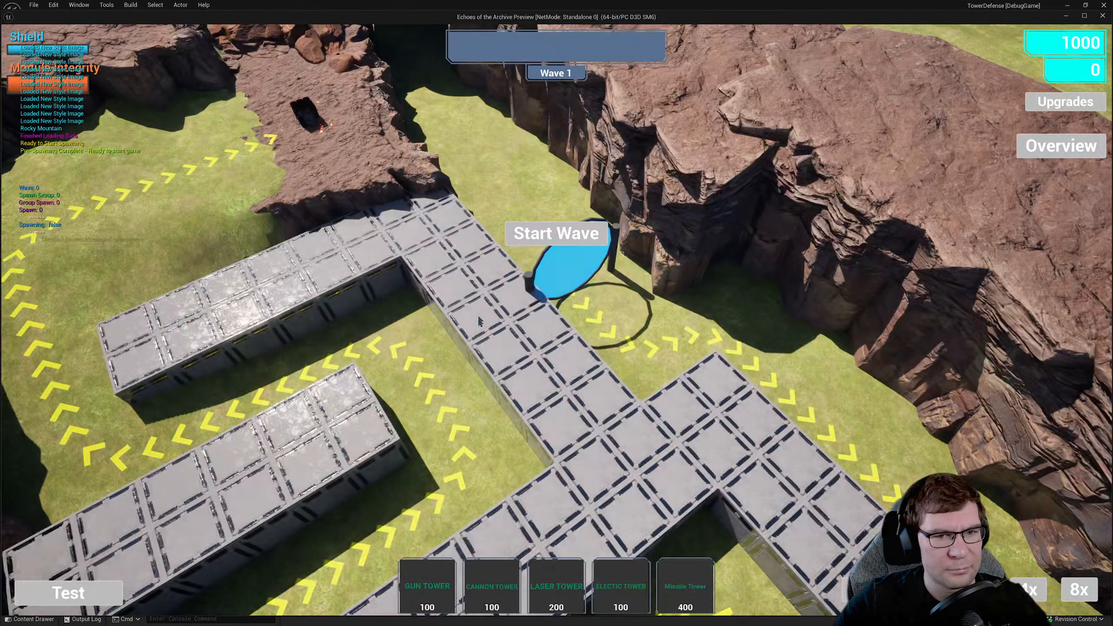
{"action": "left_click", "coordinate": [434, 585]}
{"action": "left_click", "coordinate": [531, 385]}
{"action": "left_click", "coordinate": [533, 384]}
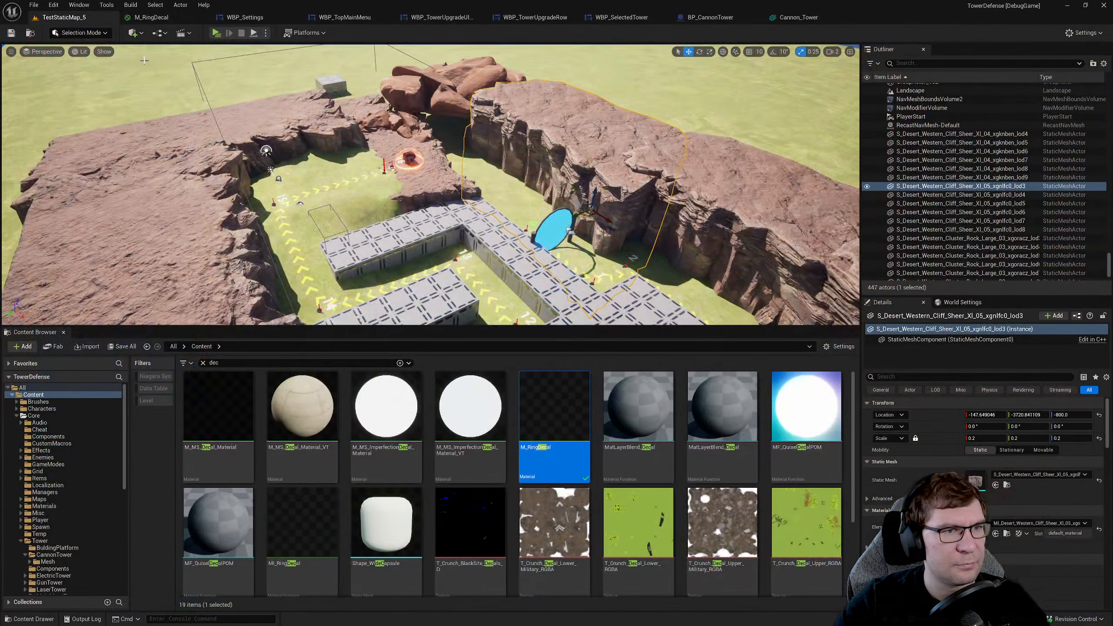
{"action": "left_click", "coordinate": [152, 17]}
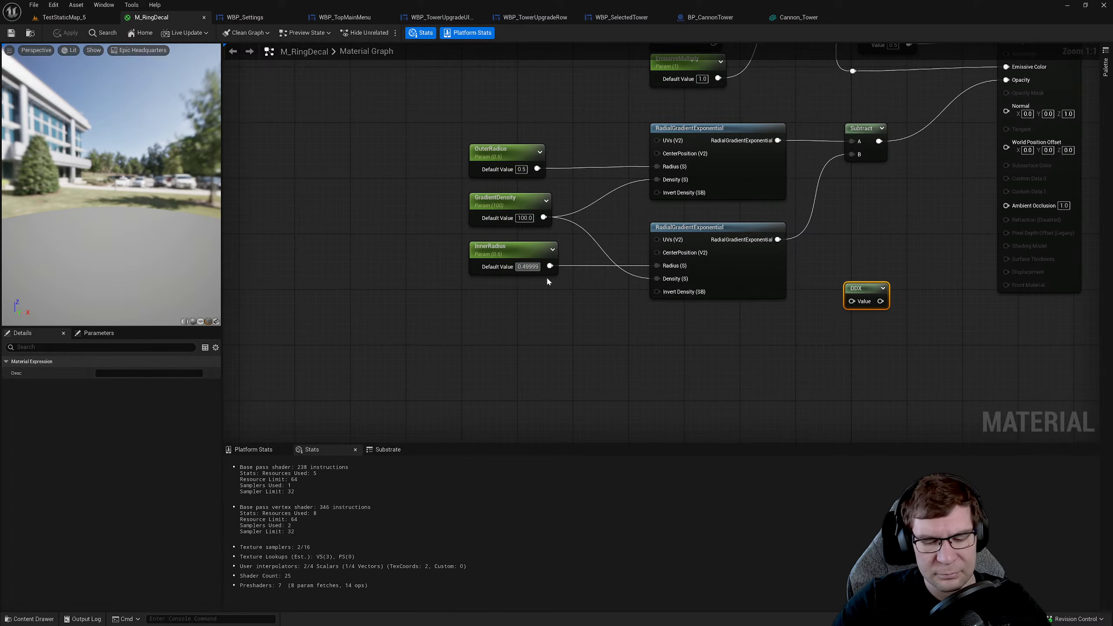
- Try a default value of 0.498 for the InnerRadius parameter and inspect the ring in the material preview
{"action": "key", "text": "BackSpace"}
{"action": "key", "text": "Return"}
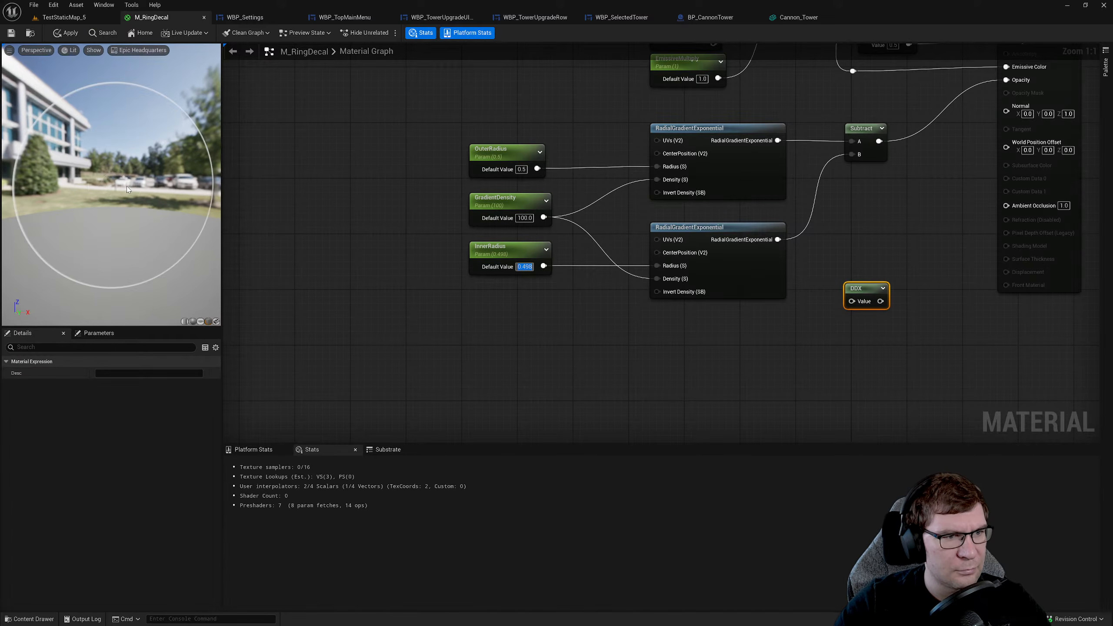
{"action": "mouse_move", "coordinate": [127, 190]}
{"action": "left_mouse_down"}
{"action": "mouse_move", "coordinate": [137, 237]}
{"action": "mouse_move", "coordinate": [127, 190]}
{"action": "left_mouse_up"}
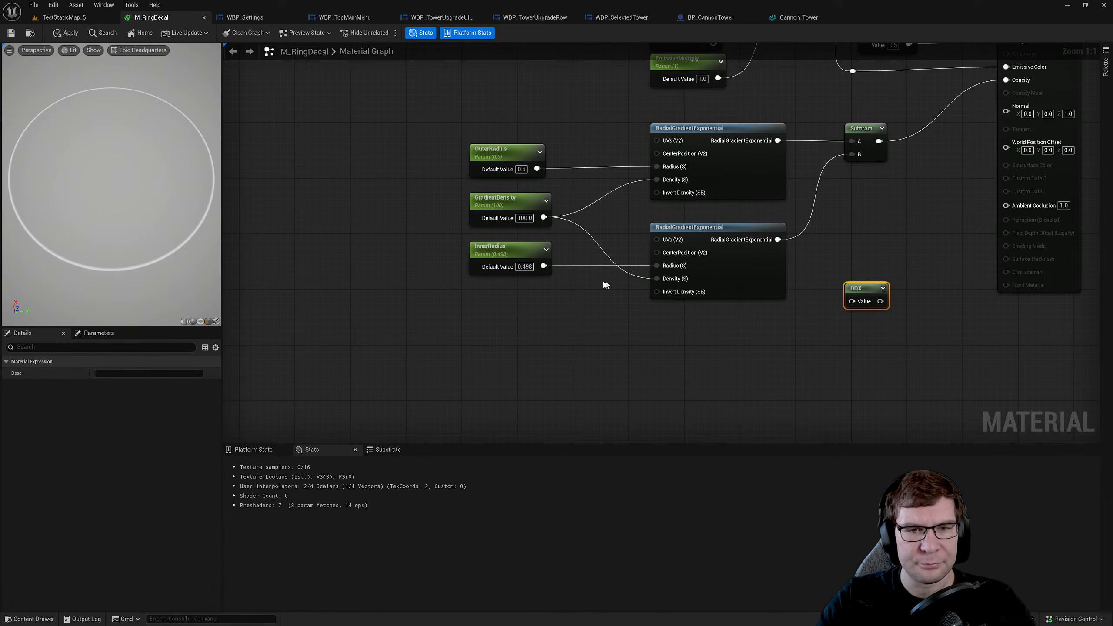
- Set the InnerRadius parameter's default value to 0.495
{"action": "left_click", "coordinate": [524, 266]}
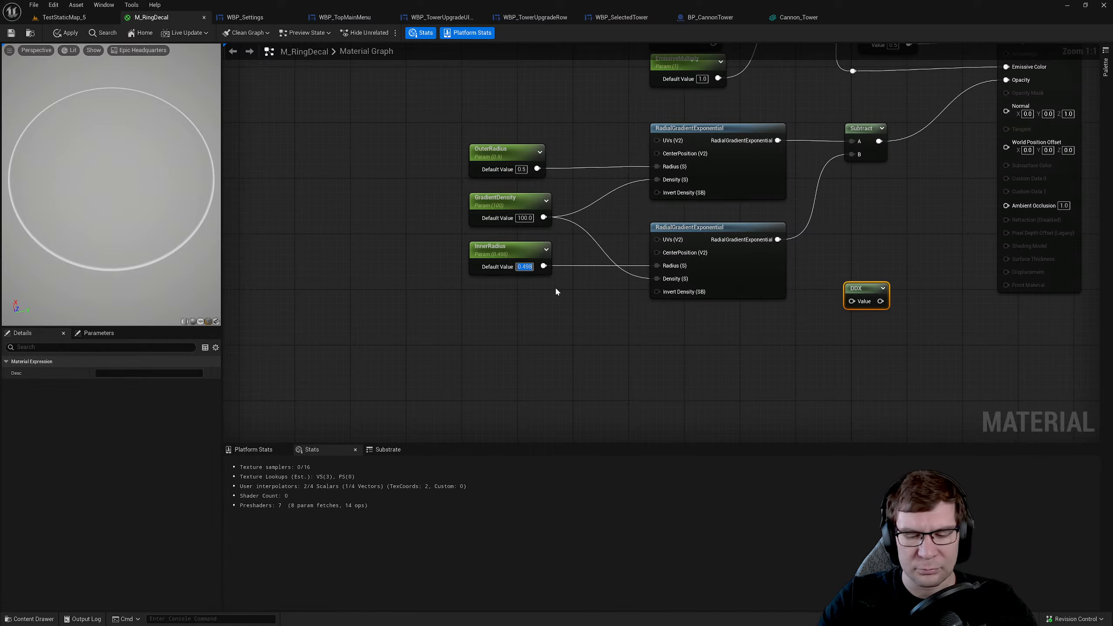
{"action": "type", "text": "0.495"}
{"action": "key", "text": "Return"}
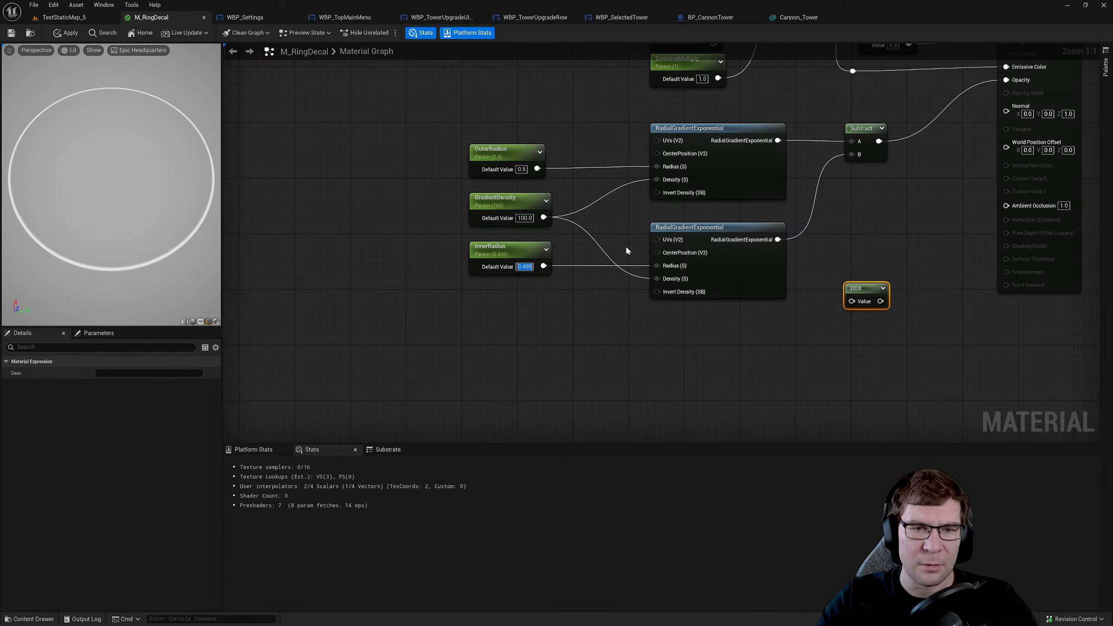
- Add an ObjectPositionWS node to the material graph and place it below the InnerRadius parameter
{"action": "right_click", "coordinate": [559, 343]}
{"action": "type", "text": "objec"}
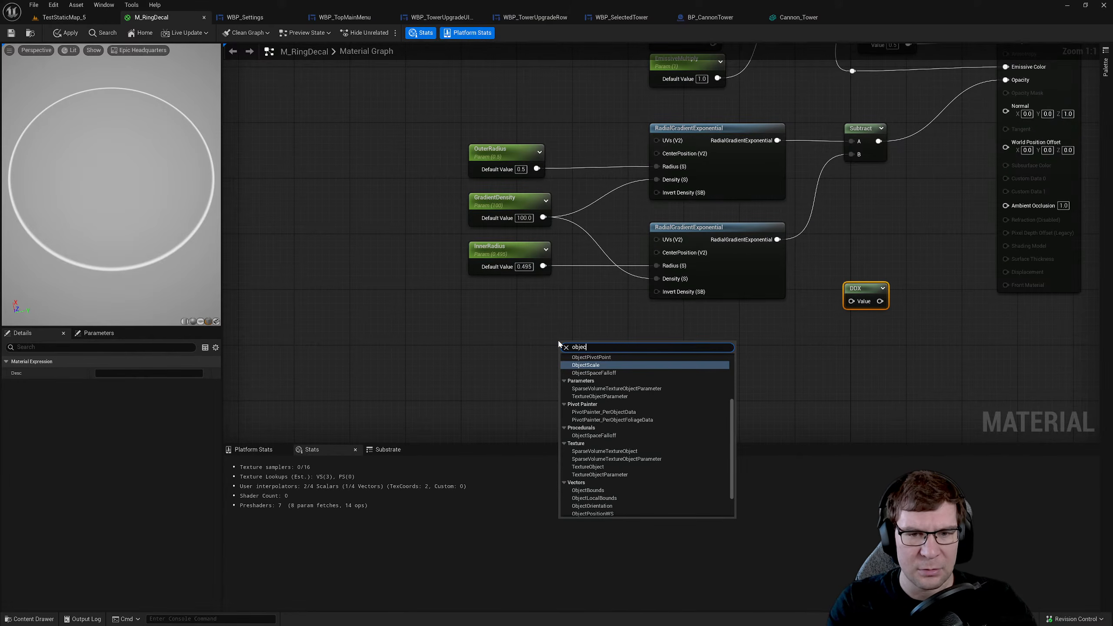
{"action": "type", "text": "t position"}
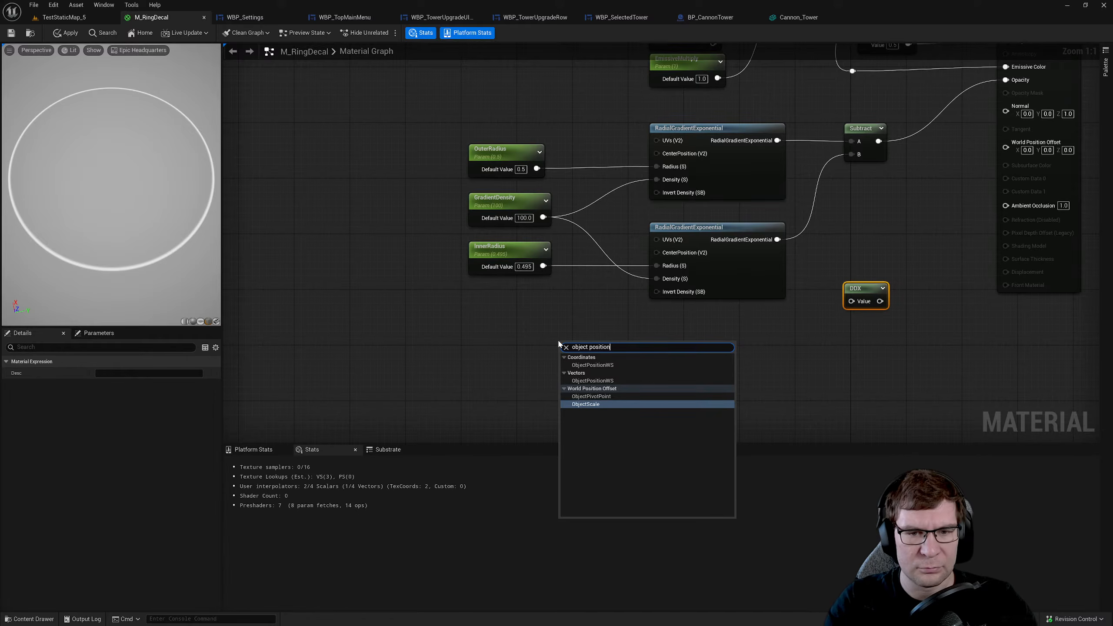
{"action": "left_click", "coordinate": [595, 364]}
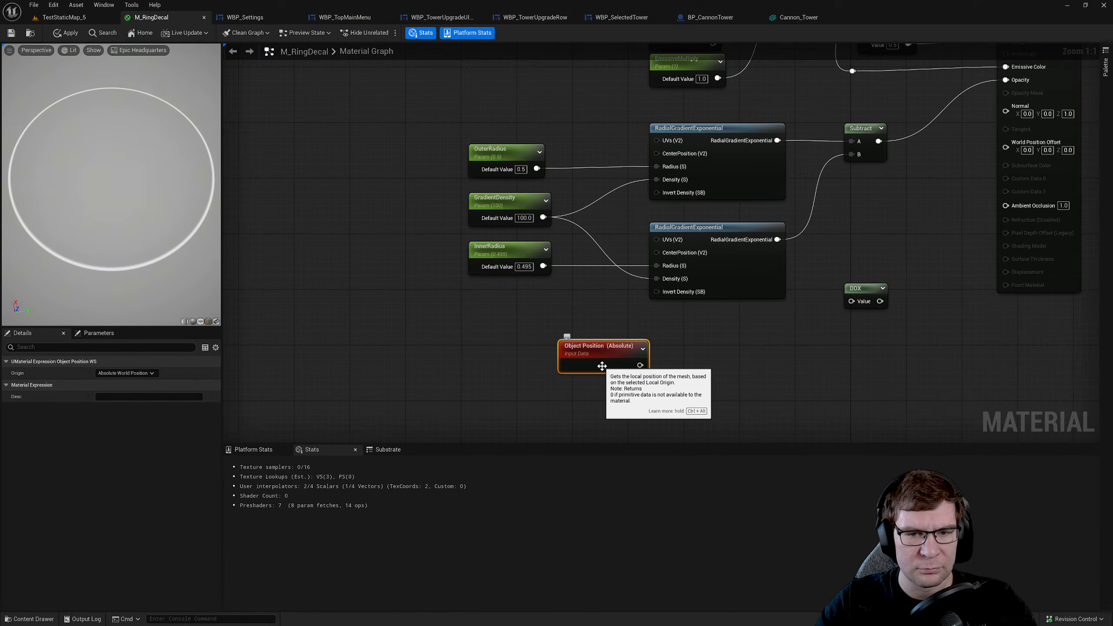
{"action": "left_click_drag", "start_coordinate": [595, 358], "coordinate": [513, 367]}
{"action": "right_click_drag", "start_coordinate": [601, 372], "coordinate": [637, 291]}
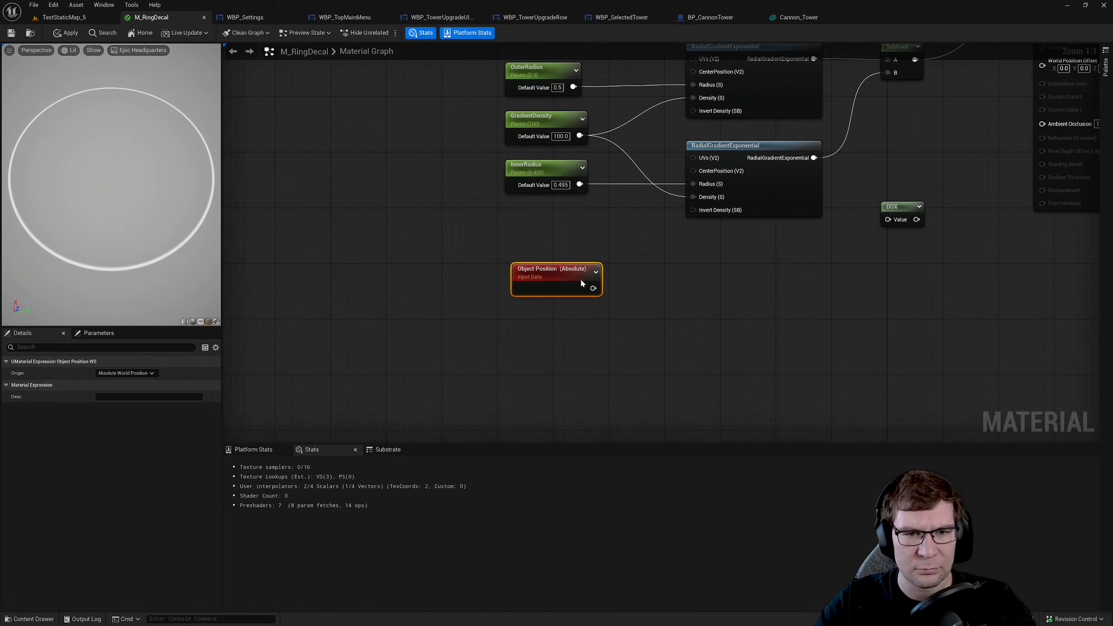
{"action": "left_click_drag", "start_coordinate": [580, 279], "coordinate": [569, 282]}
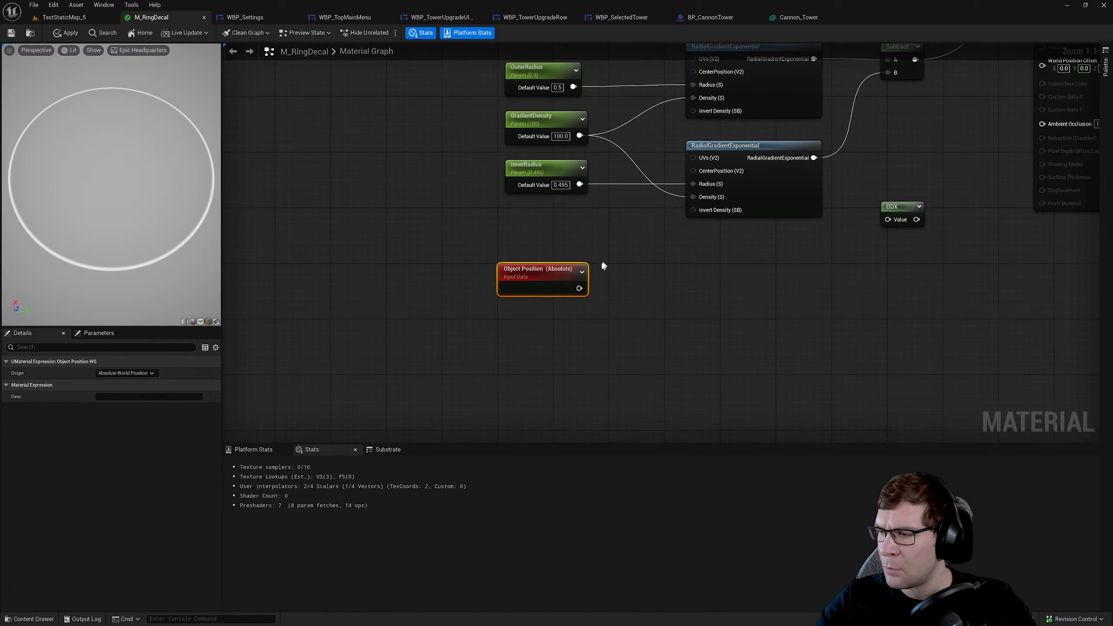
- Add a WorldPosition node and place it directly below the Object Position node
{"action": "right_click", "coordinate": [556, 358]}
{"action": "type", "text": "world position"}
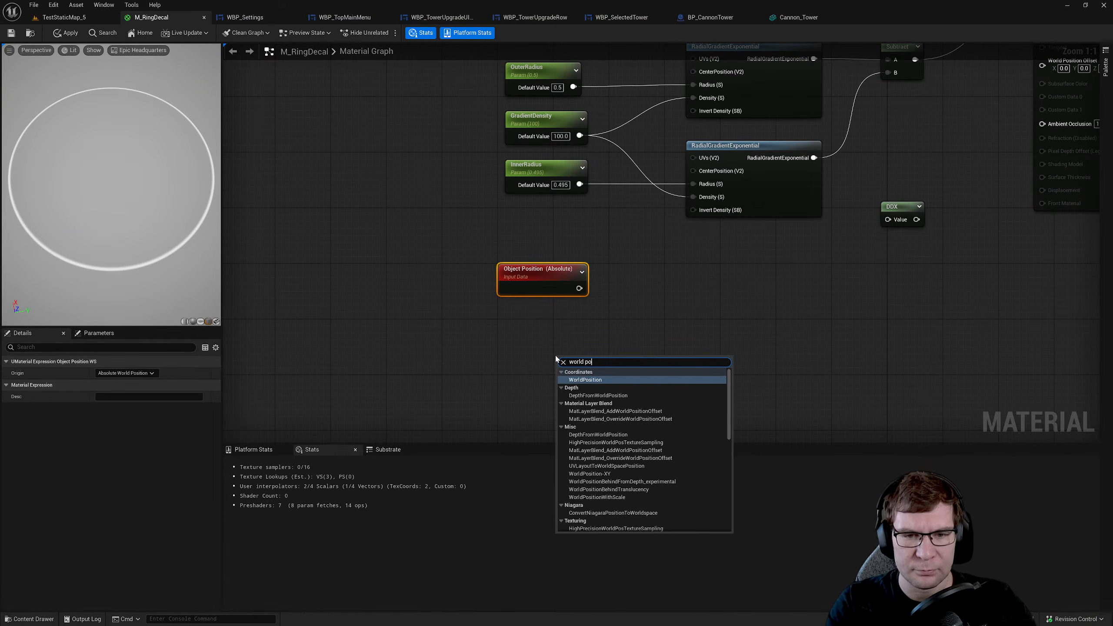
{"action": "key", "text": "Return"}
{"action": "left_click_drag", "start_coordinate": [596, 361], "coordinate": [538, 325]}
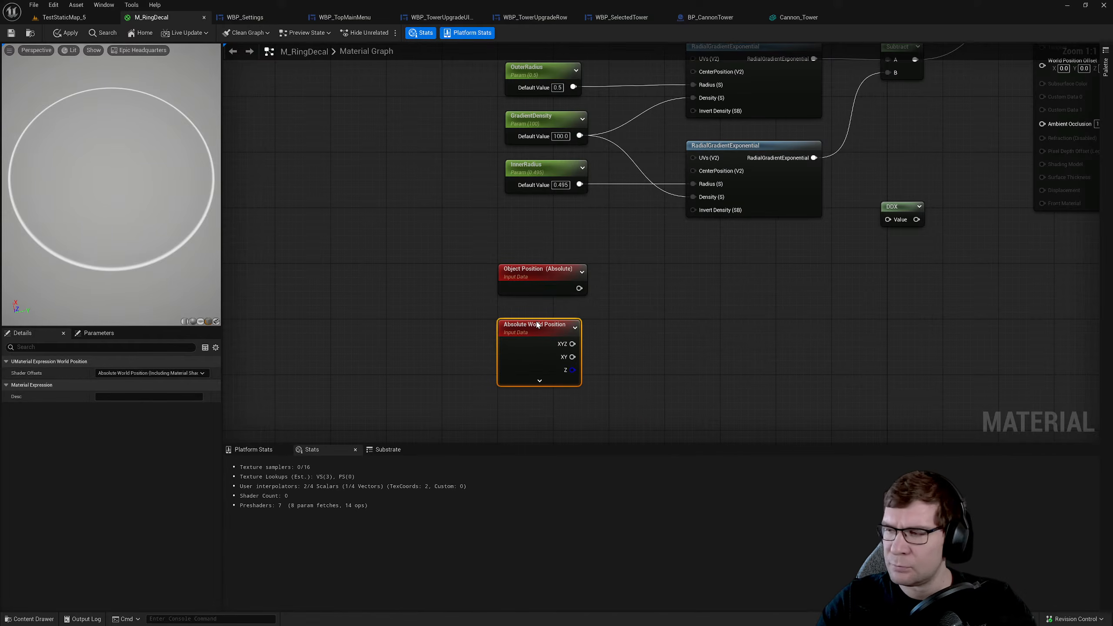
{"action": "right_click_drag", "start_coordinate": [687, 331], "coordinate": [688, 278]}
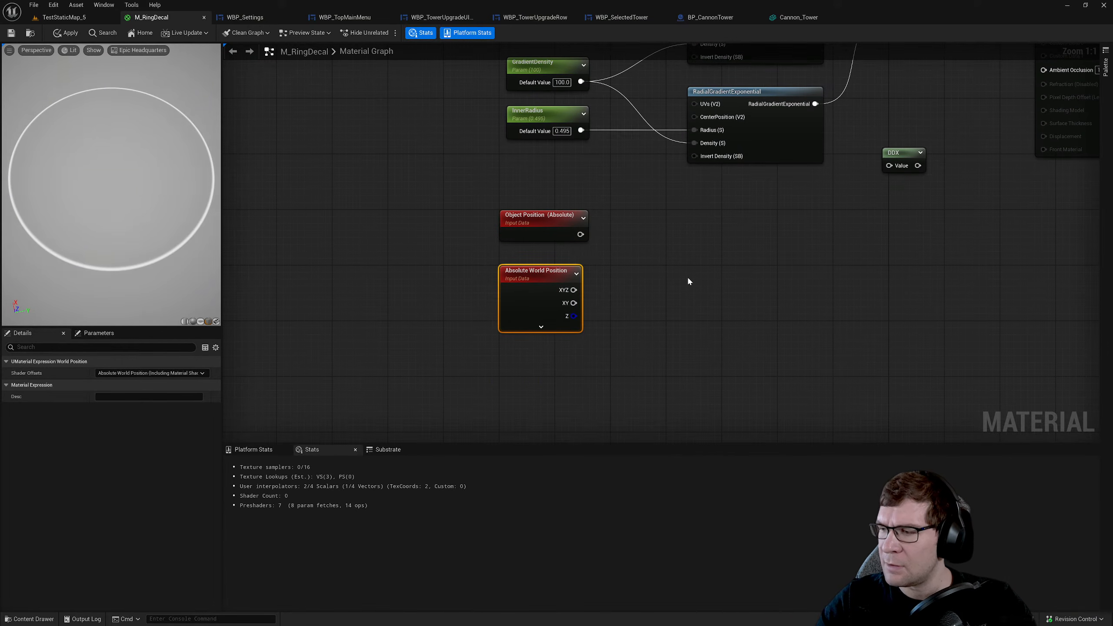
- Add a Distance node and connect Object Position to its A input and Absolute World Position's XYZ to its B input
{"action": "right_click", "coordinate": [688, 280]}
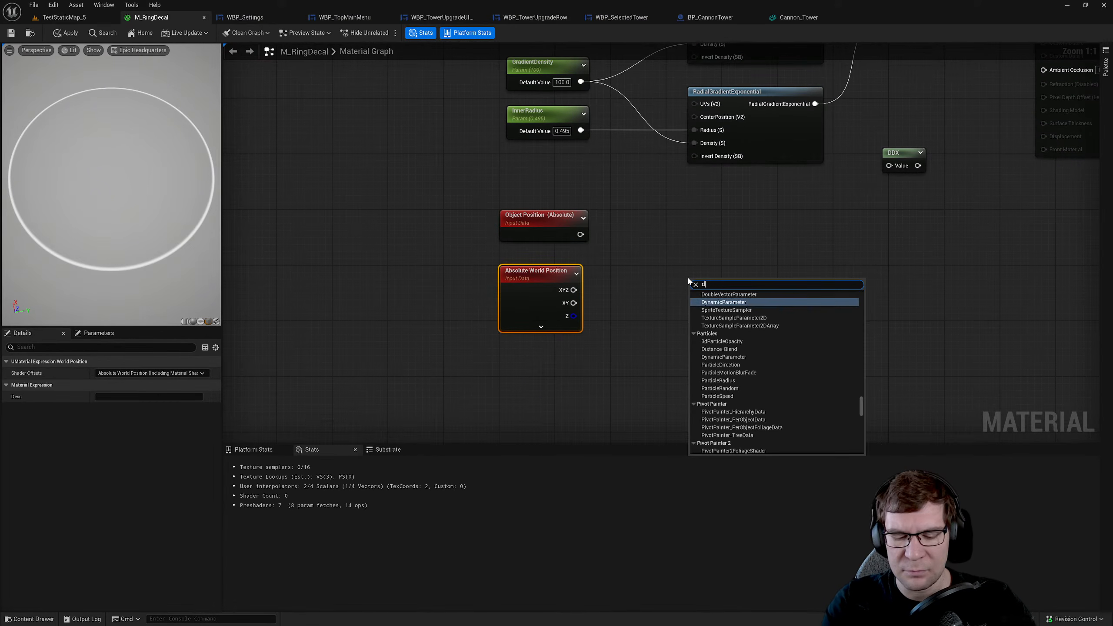
{"action": "type", "text": "distance"}
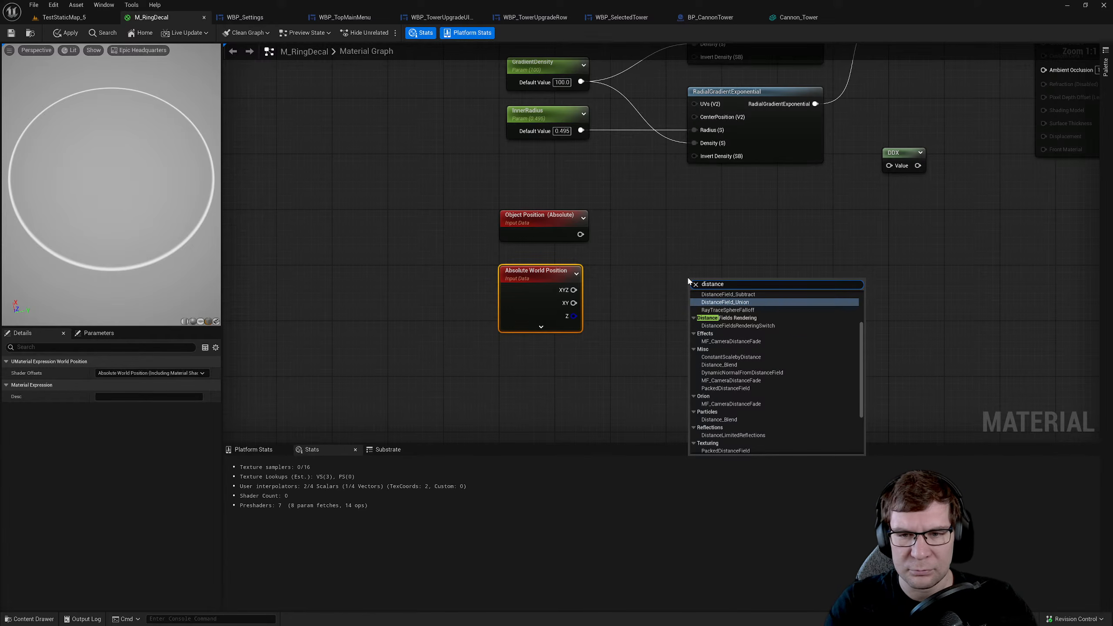
{"action": "scroll", "coordinate": [789, 363], "scroll_direction": "down", "scroll_amount": 1}
{"action": "scroll", "coordinate": [790, 363], "scroll_direction": "down", "scroll_amount": 1}
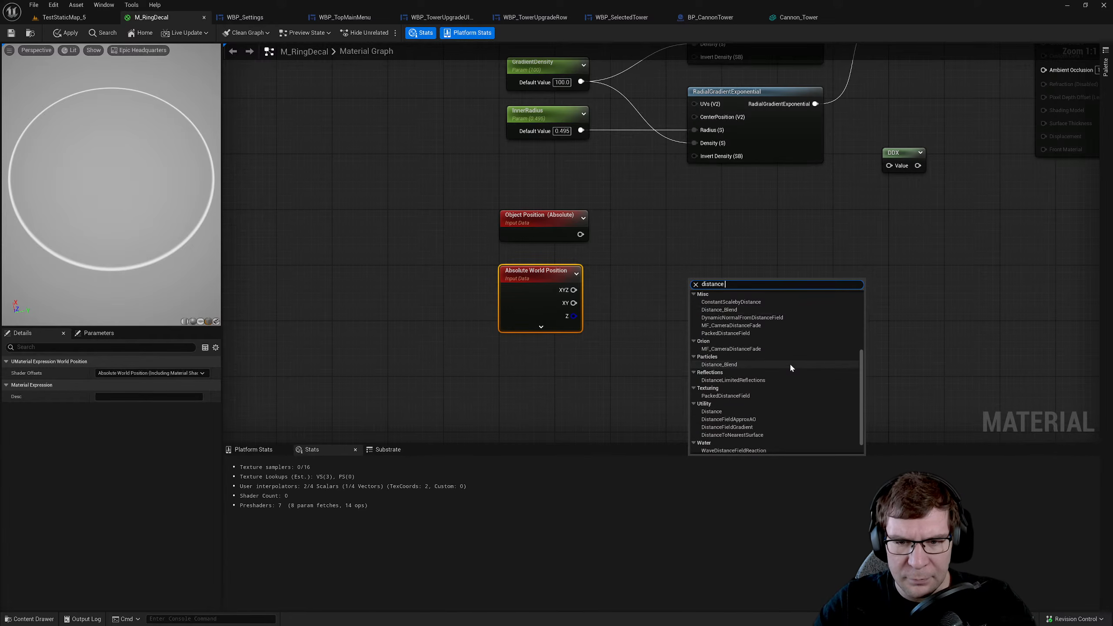
{"action": "left_click", "coordinate": [756, 410]}
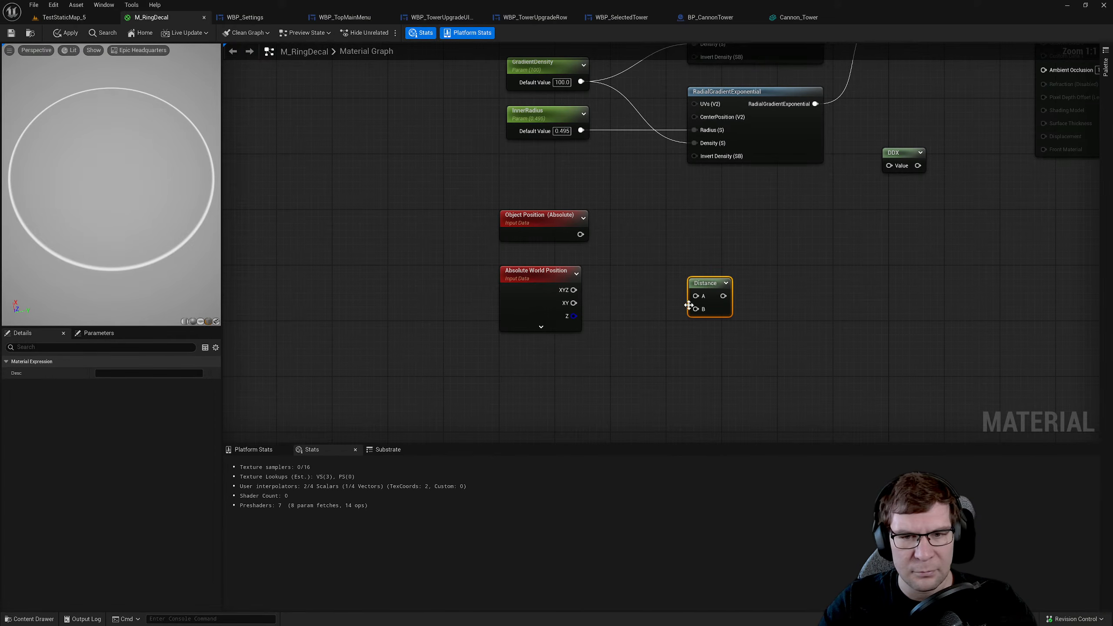
{"action": "left_click_drag", "start_coordinate": [691, 297], "coordinate": [618, 242]}
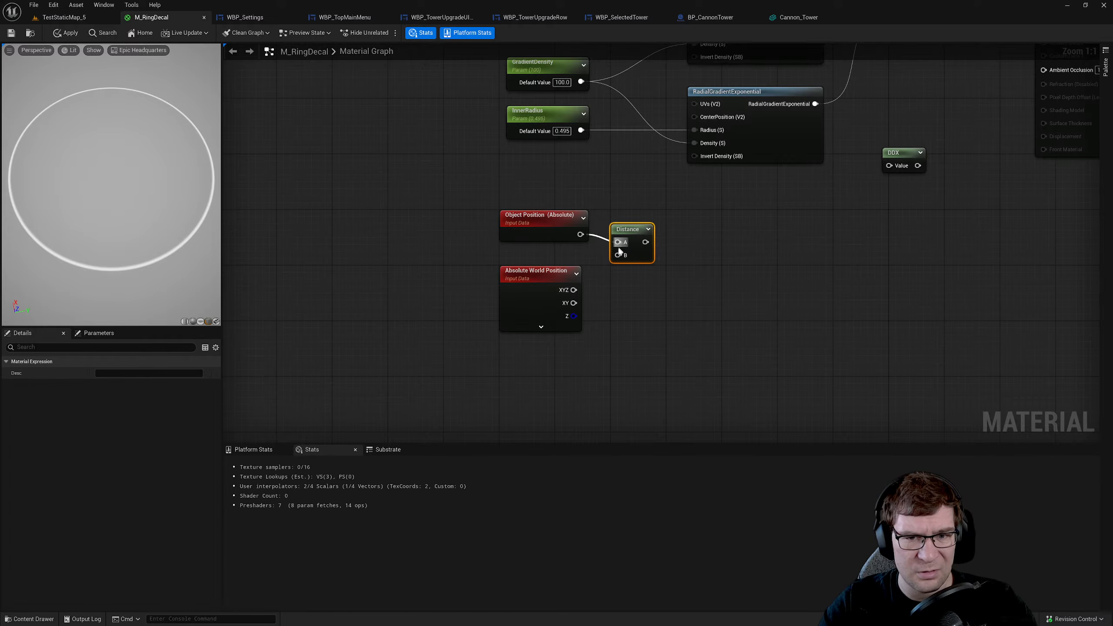
{"action": "left_click_drag", "start_coordinate": [573, 290], "coordinate": [628, 229]}
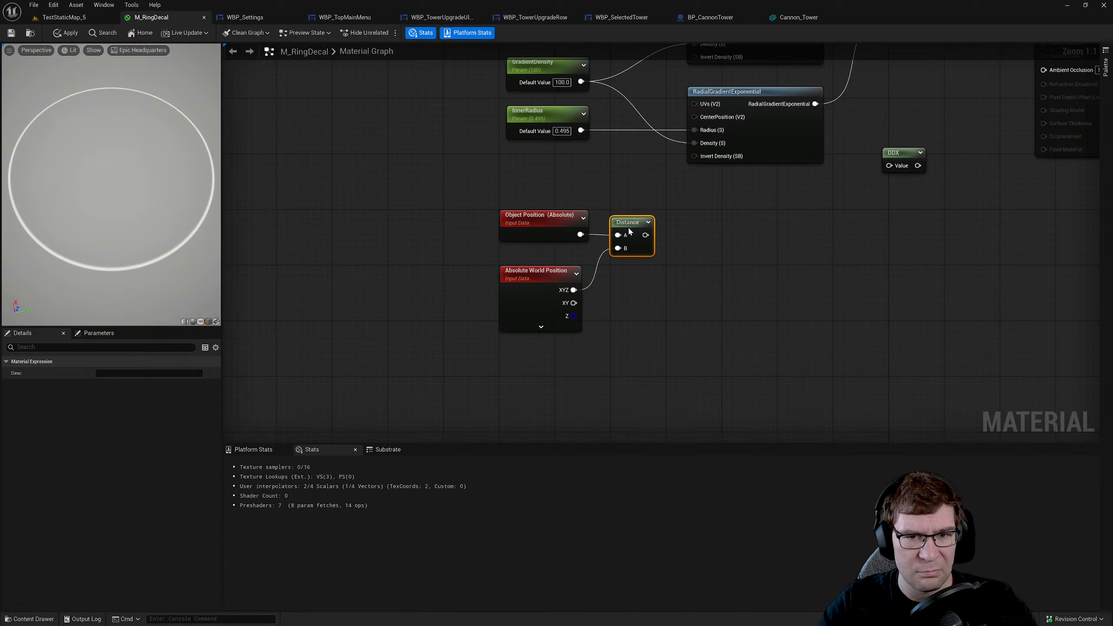
- Try straightening the connections from the two position nodes into the Distance node, and undo the alignment
{"action": "left_click_drag", "start_coordinate": [680, 310], "coordinate": [524, 230]}
{"action": "key", "text": "q"}
{"action": "left_click", "coordinate": [661, 283]}
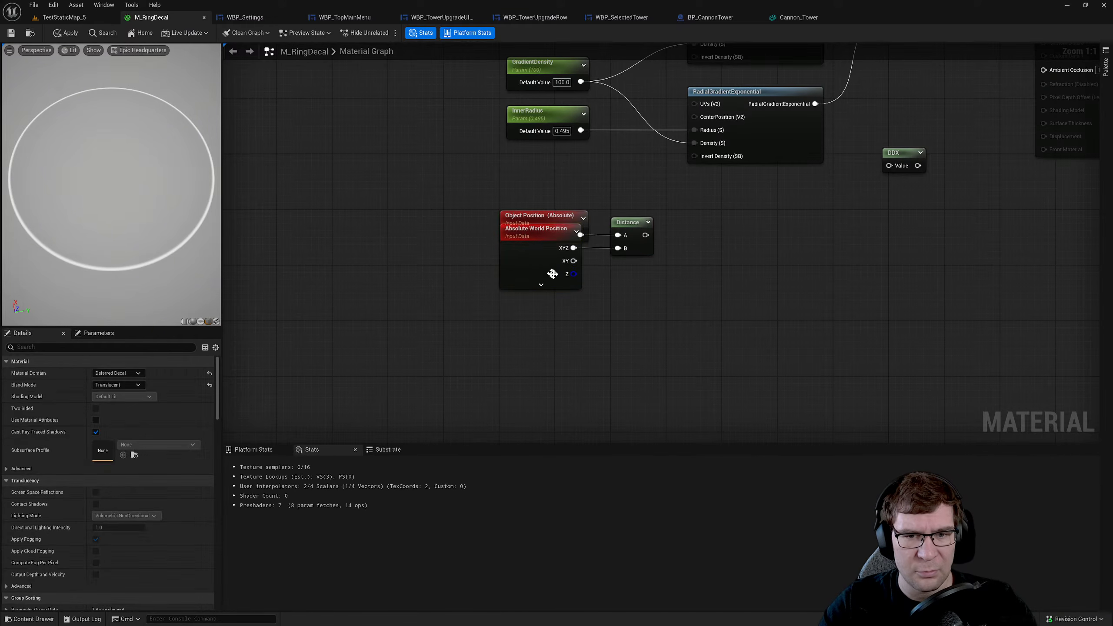
{"action": "key", "text": "ctrl+z"}
{"action": "left_click_drag", "start_coordinate": [638, 258], "coordinate": [504, 207]}
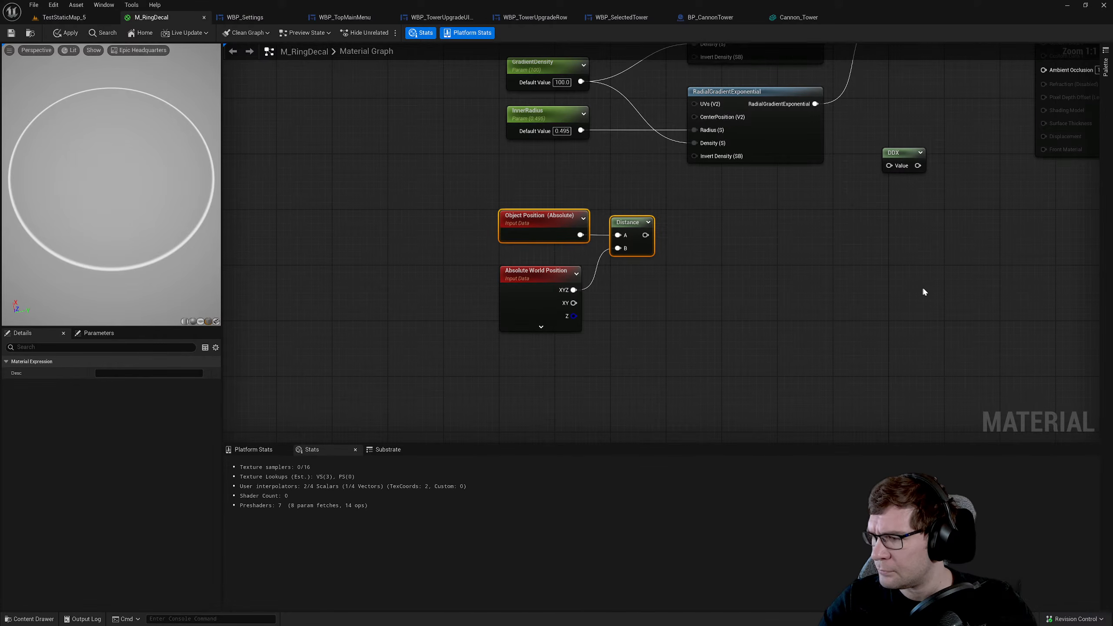
- Wire the Distance output into the material's Opacity to inspect it in the preview, and break that Opacity connection
{"action": "right_click_drag", "start_coordinate": [906, 300], "coordinate": [789, 321]}
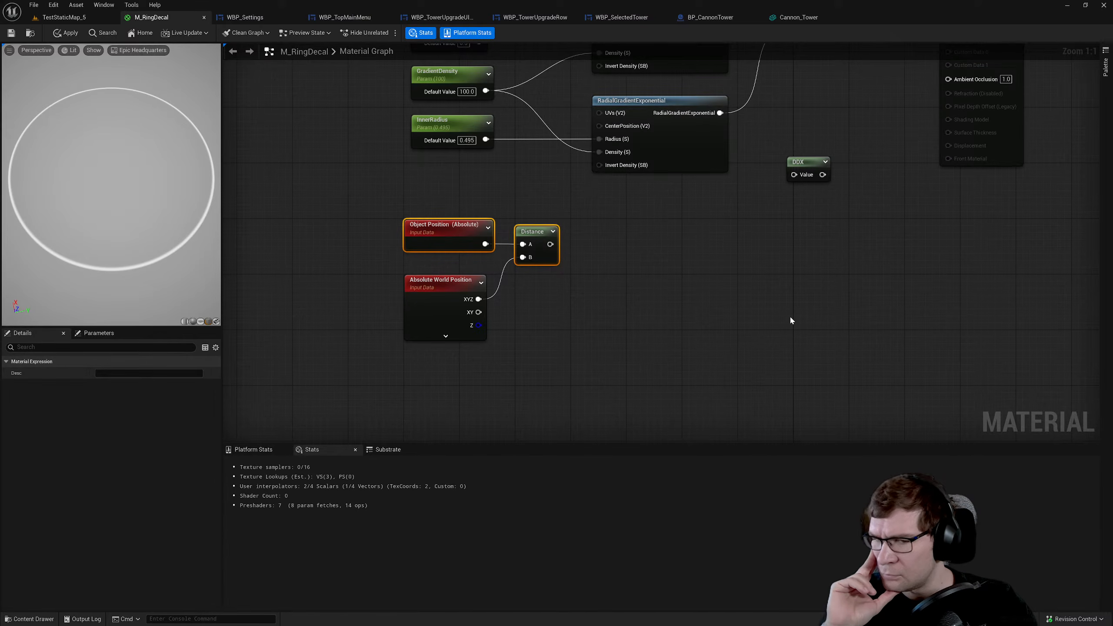
{"action": "right_click_drag", "start_coordinate": [791, 320], "coordinate": [656, 444]}
{"action": "left_click_drag", "start_coordinate": [420, 418], "coordinate": [819, 127]}
{"action": "left_click_drag", "start_coordinate": [145, 185], "coordinate": [101, 195]}
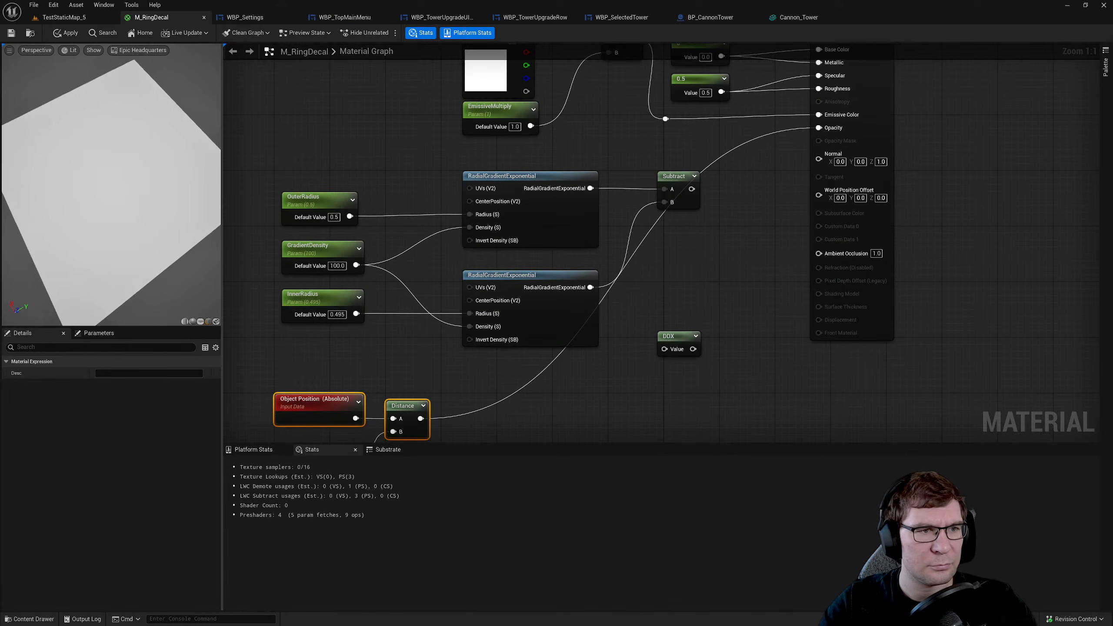
{"action": "left_click", "coordinate": [818, 127], "text": "alt"}
{"action": "right_click_drag", "start_coordinate": [748, 209], "coordinate": [752, 279]}
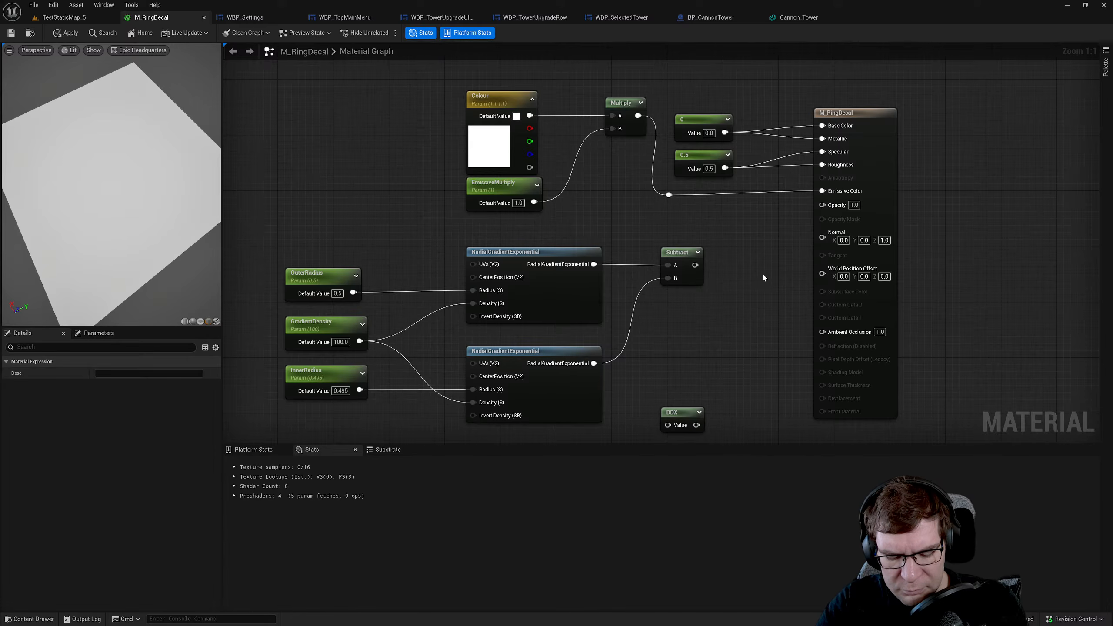
- Move the radius and density parameters, both RadialGradientExponential nodes and their Subtract node slightly up, away from the position nodes
{"action": "right_click_drag", "start_coordinate": [763, 275], "coordinate": [816, 149]}
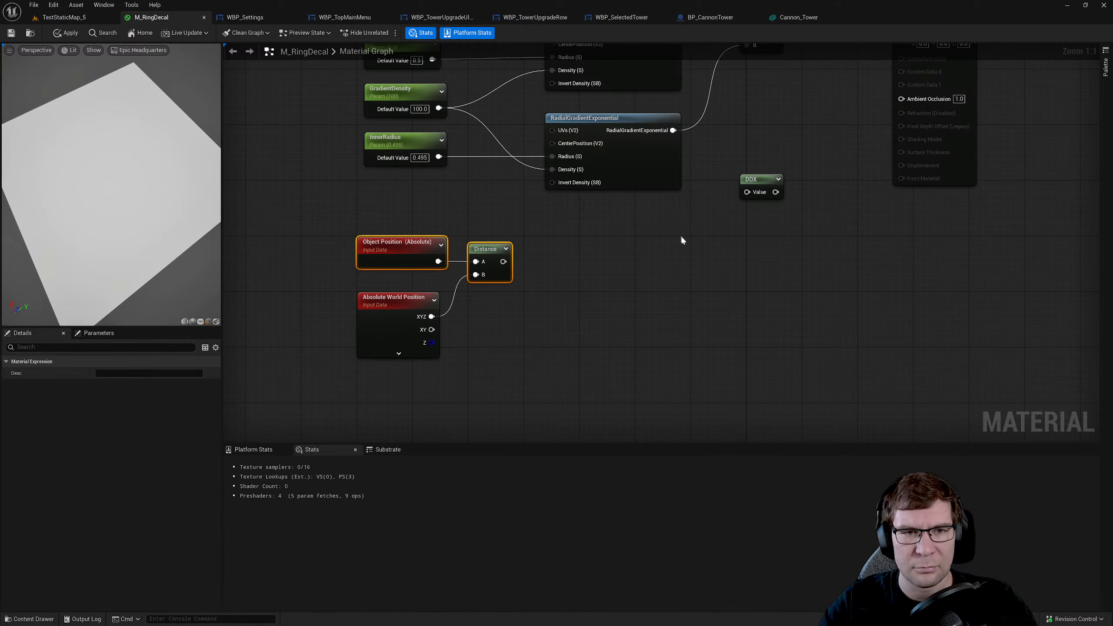
{"action": "right_click_drag", "start_coordinate": [681, 238], "coordinate": [711, 398]}
{"action": "left_click_drag", "start_coordinate": [427, 179], "coordinate": [819, 320]}
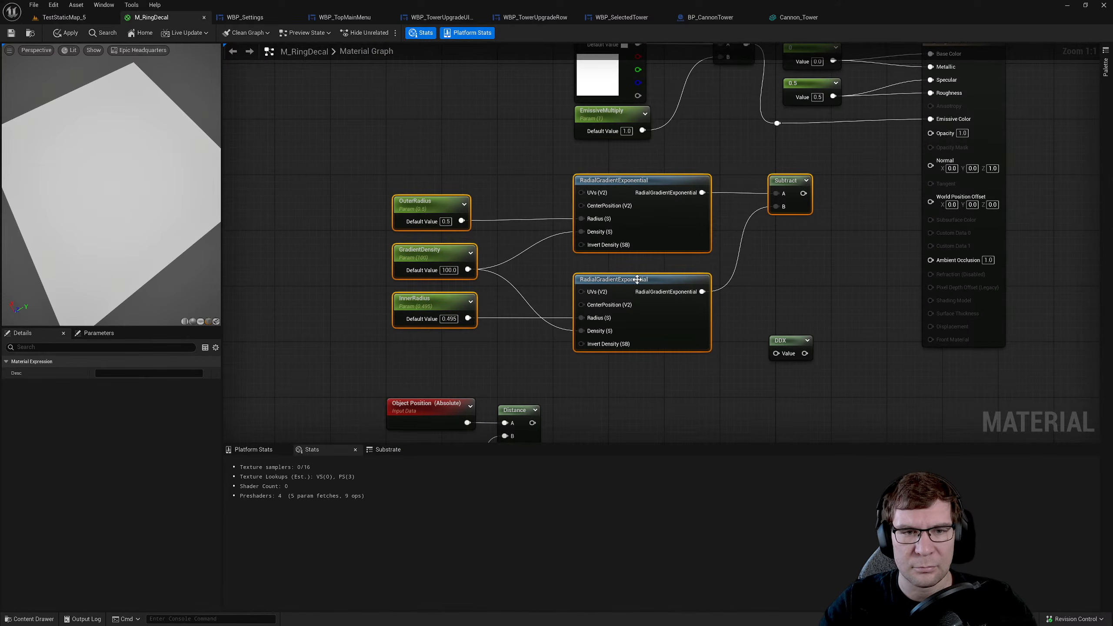
{"action": "left_click_drag", "start_coordinate": [637, 279], "coordinate": [631, 265]}
{"action": "right_click_drag", "start_coordinate": [770, 268], "coordinate": [664, 217]}
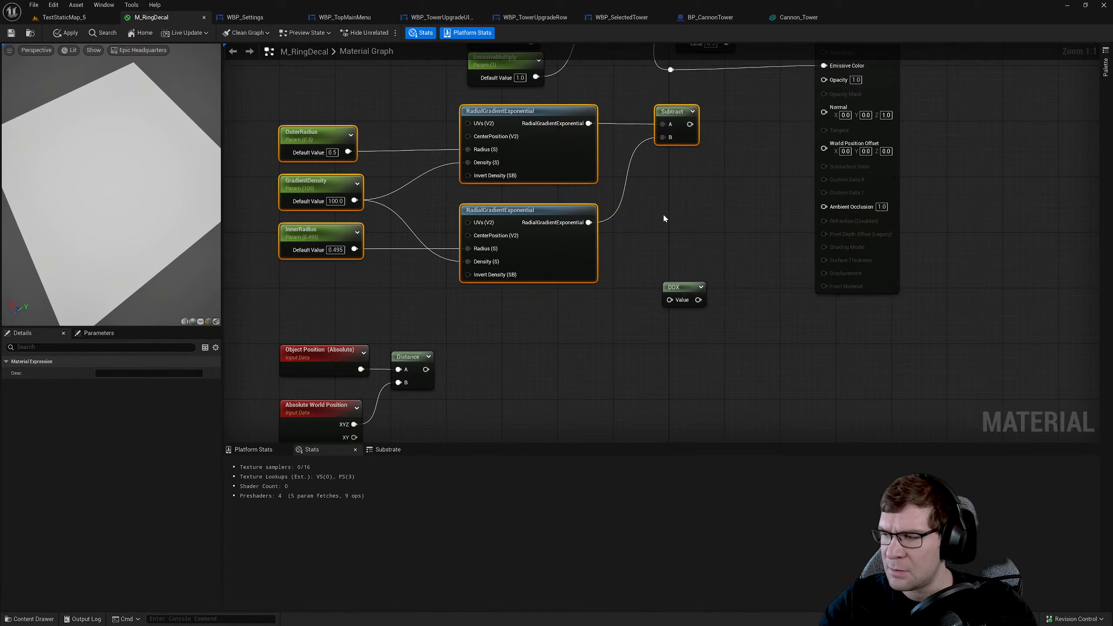
{"action": "right_click_drag", "start_coordinate": [573, 328], "coordinate": [731, 294]}
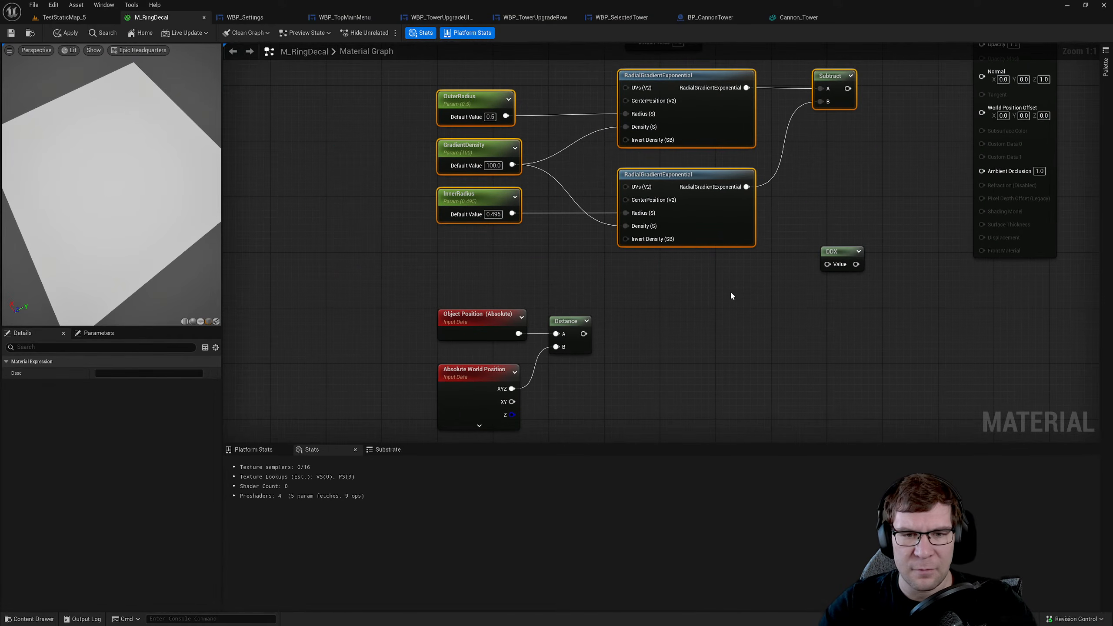
- Add a new Subtract node in the free space beyond the Distance node
{"action": "right_click", "coordinate": [727, 302]}
{"action": "type", "text": "subs"}
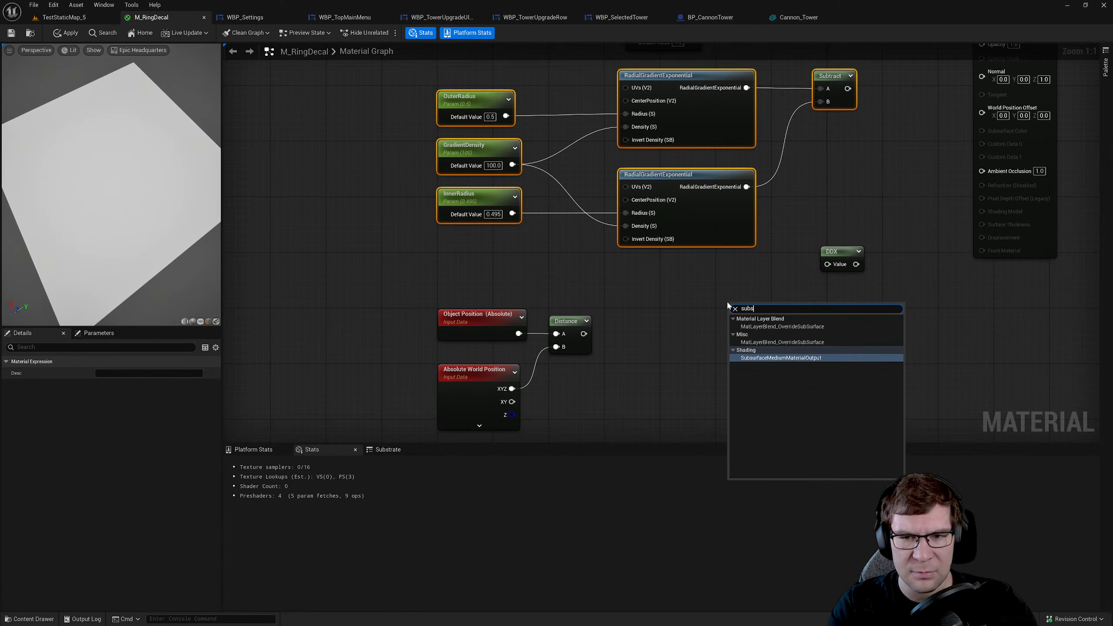
{"action": "type", "text": "tra"}
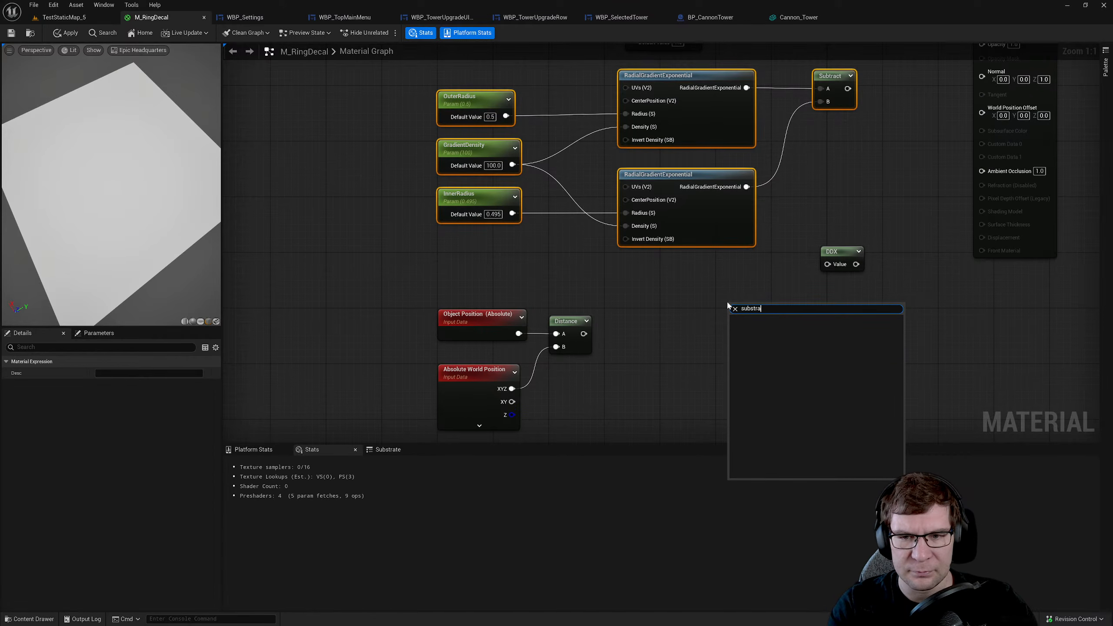
{"action": "key", "text": "BackSpace"}
{"action": "key", "text": "BackSpace"}
{"action": "key", "text": "BackSpace"}
{"action": "key", "text": "Return"}
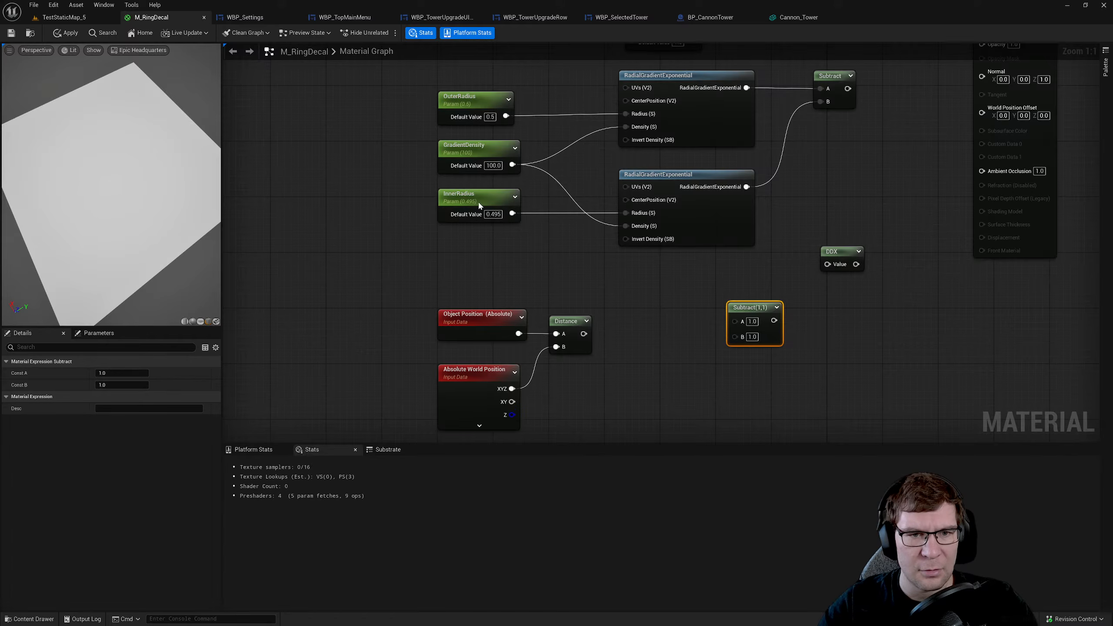
- Duplicate the InnerRadius parameter, set the copy's default value to 0, and place it just above the Distance node
{"action": "left_click", "coordinate": [460, 195]}
{"action": "key", "text": "ctrl+c"}
{"action": "key", "text": "ctrl+v"}
{"action": "left_click_drag", "start_coordinate": [537, 286], "coordinate": [452, 268]}
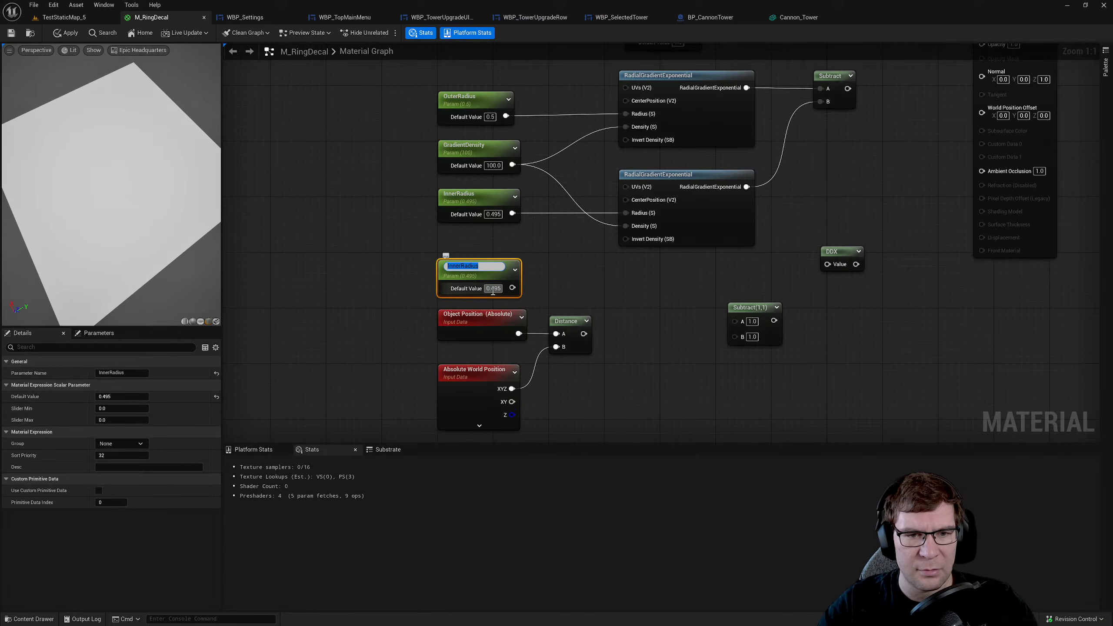
{"action": "left_click", "coordinate": [494, 285]}
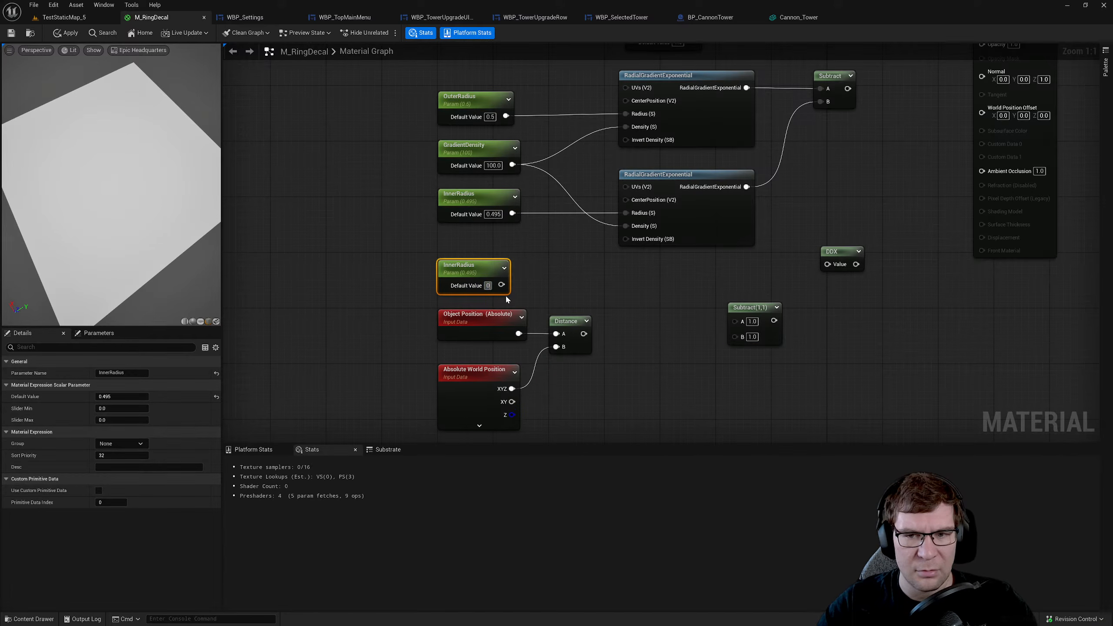
{"action": "type", "text": "0"}
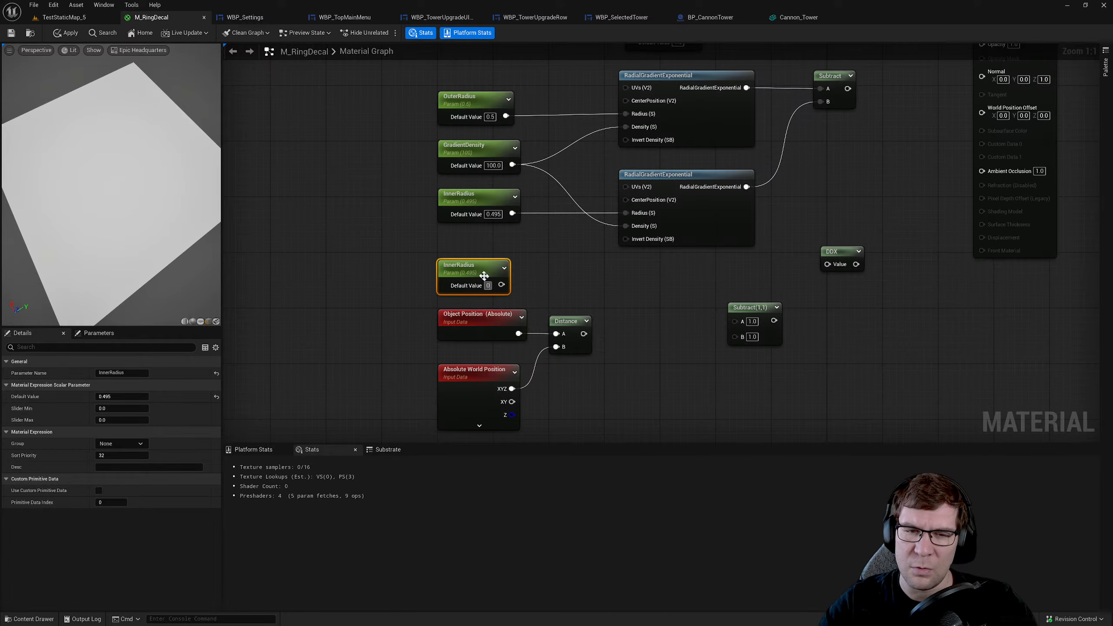
{"action": "left_click_drag", "start_coordinate": [481, 266], "coordinate": [558, 273]}
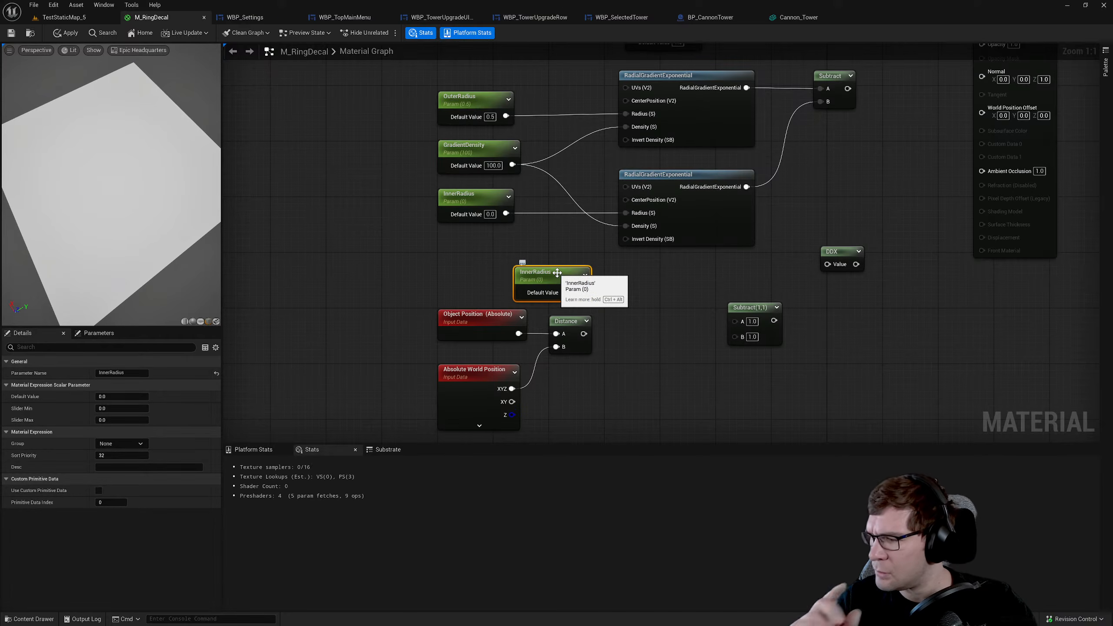